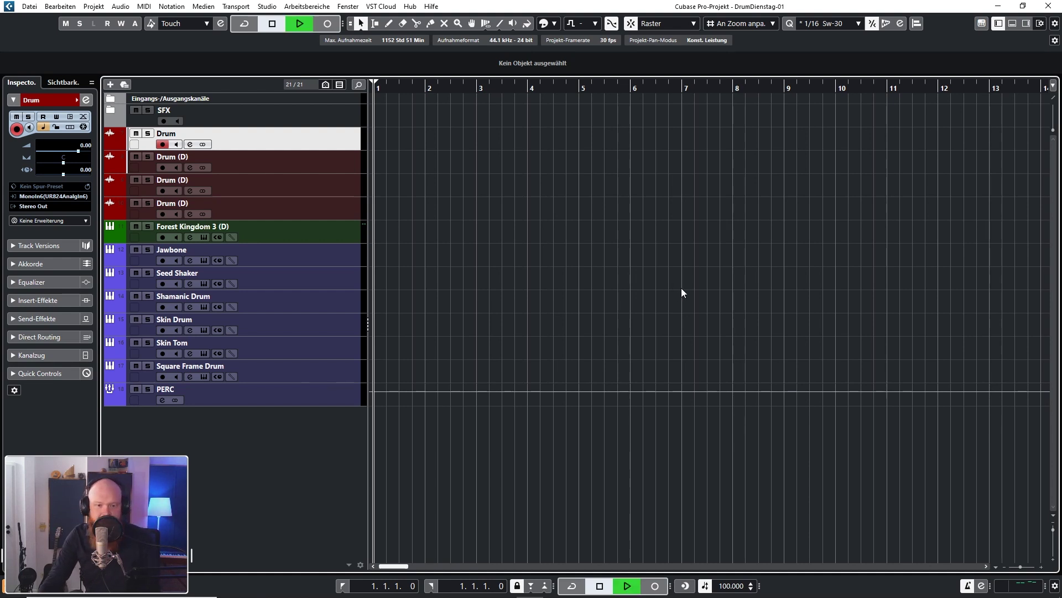
Check the playback briefly and set the project tempo to 75 BPM.
key(space)
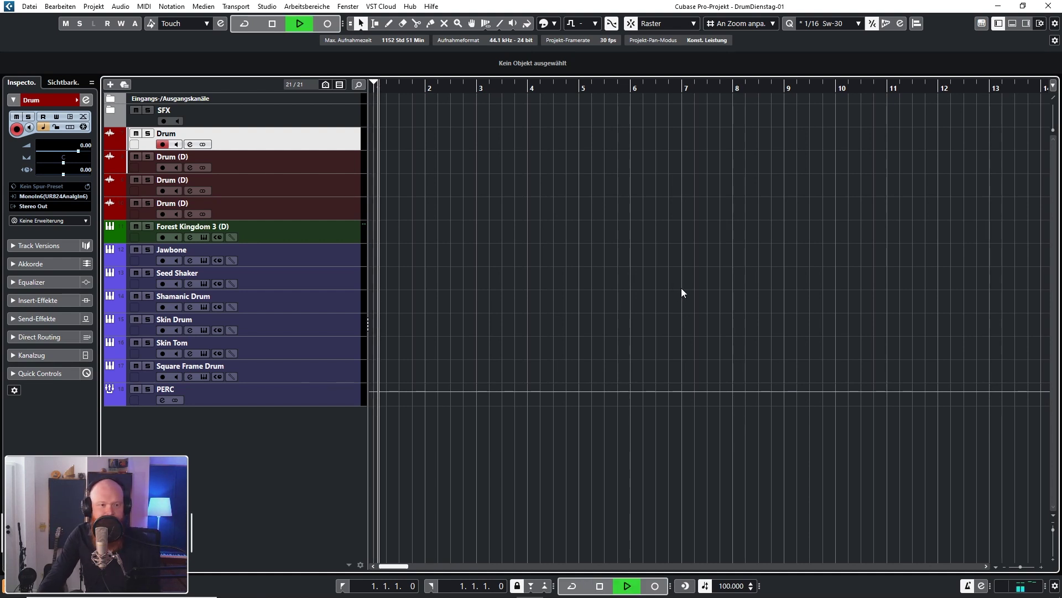
key(space)
double_click(732, 586)
text(75)
key(Return)
Record a drum take on the Drum track and move the recorded clip down onto the first Drum (D) track.
key(space)
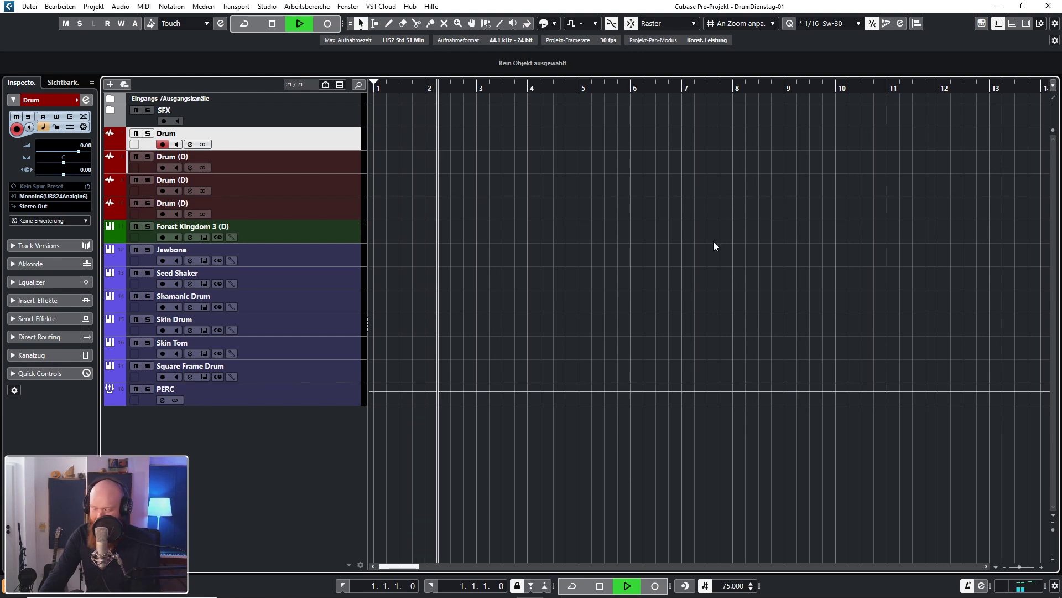
key(KP_Multiply)
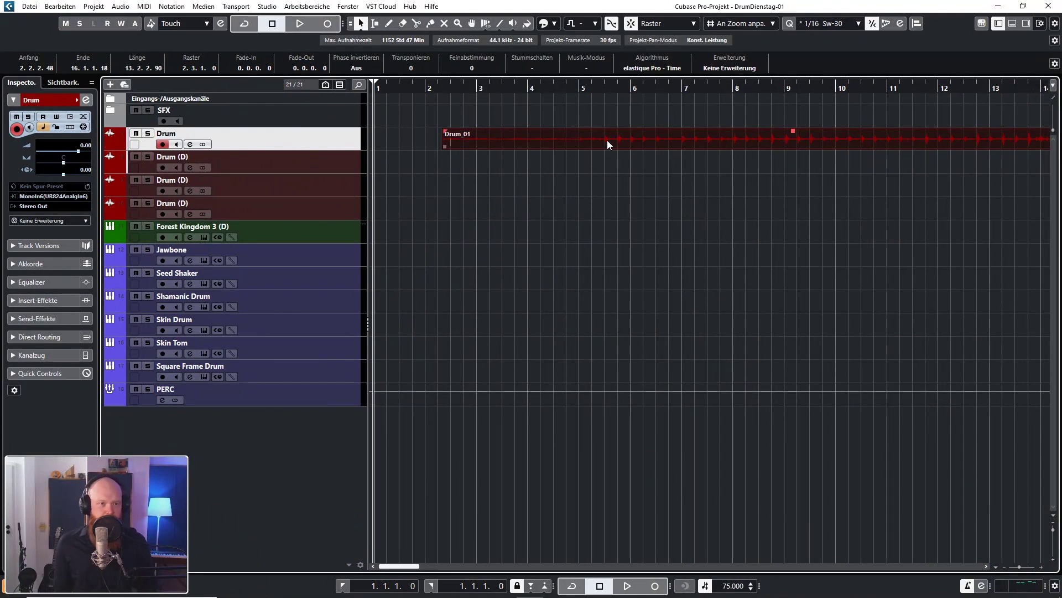
drag(598, 142, 596, 162)
click(672, 267)
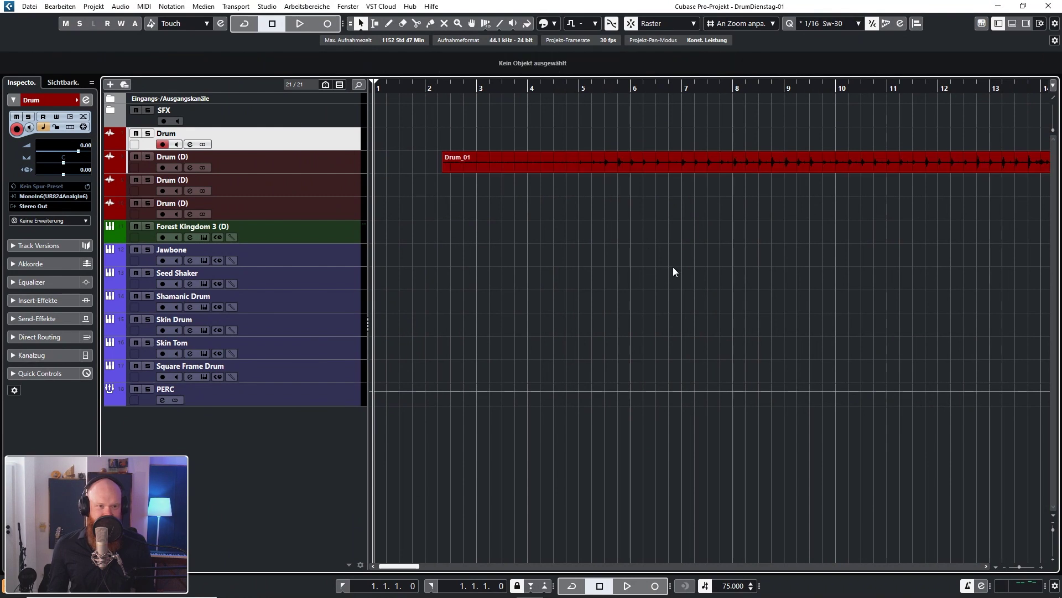
Solo the first Drum (D) track and play its recording from bar 8.
click(734, 88)
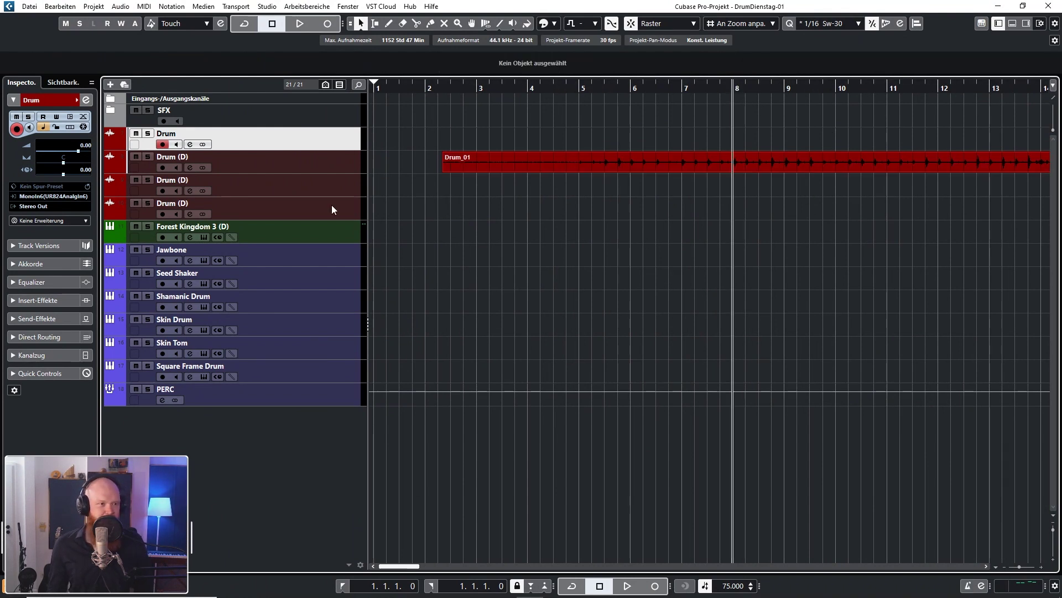
click(314, 164)
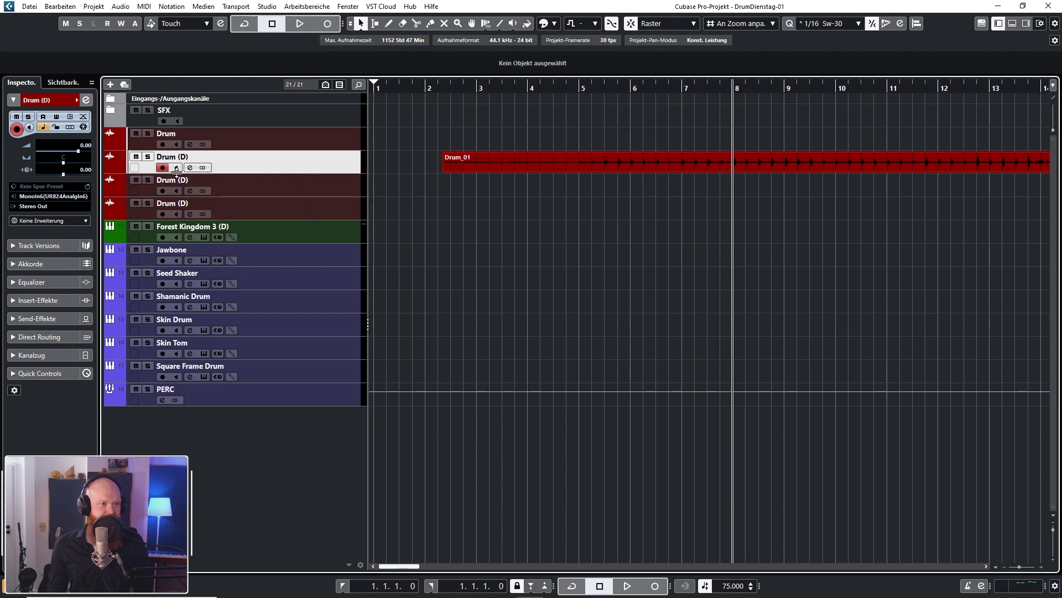
click(148, 157)
key(space)
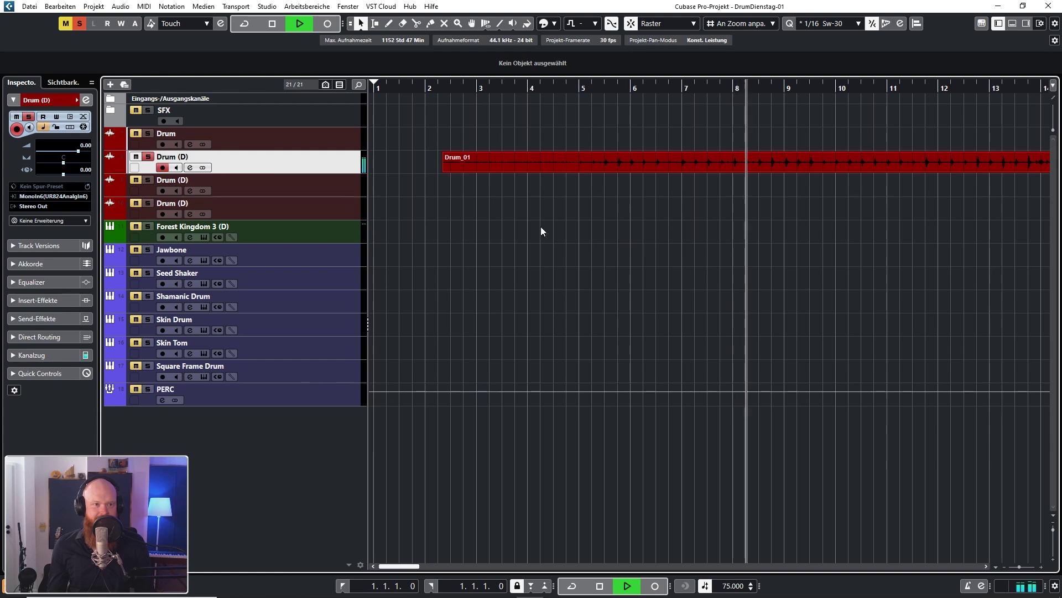
Open the channel settings of the soloed Drum (D) track and enable its low-cut filter at about 77 Hz.
click(190, 167)
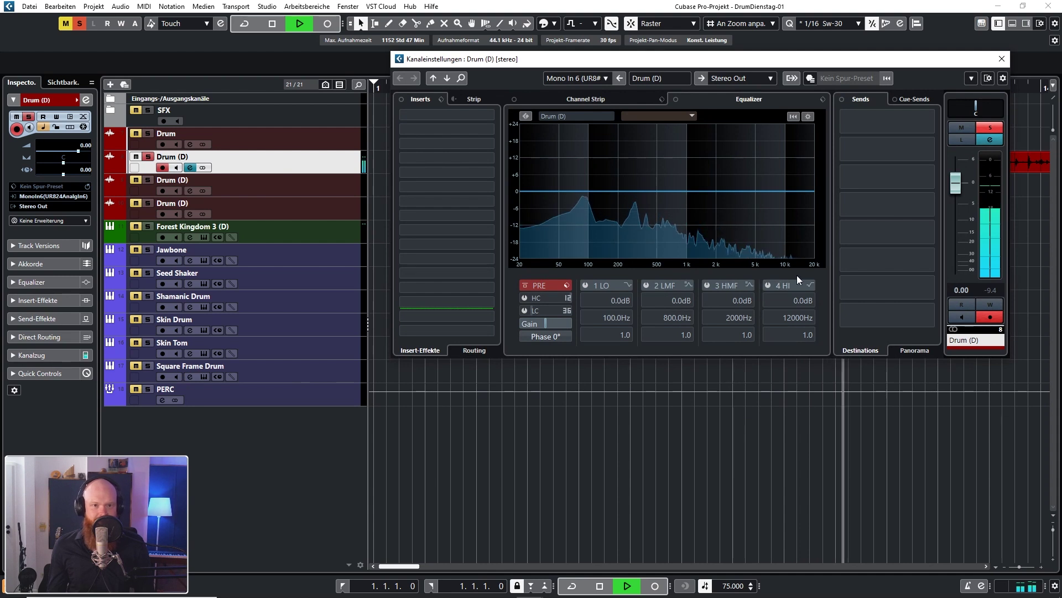
key(space)
click(523, 310)
click(523, 310)
scroll(539, 308, up, 5)
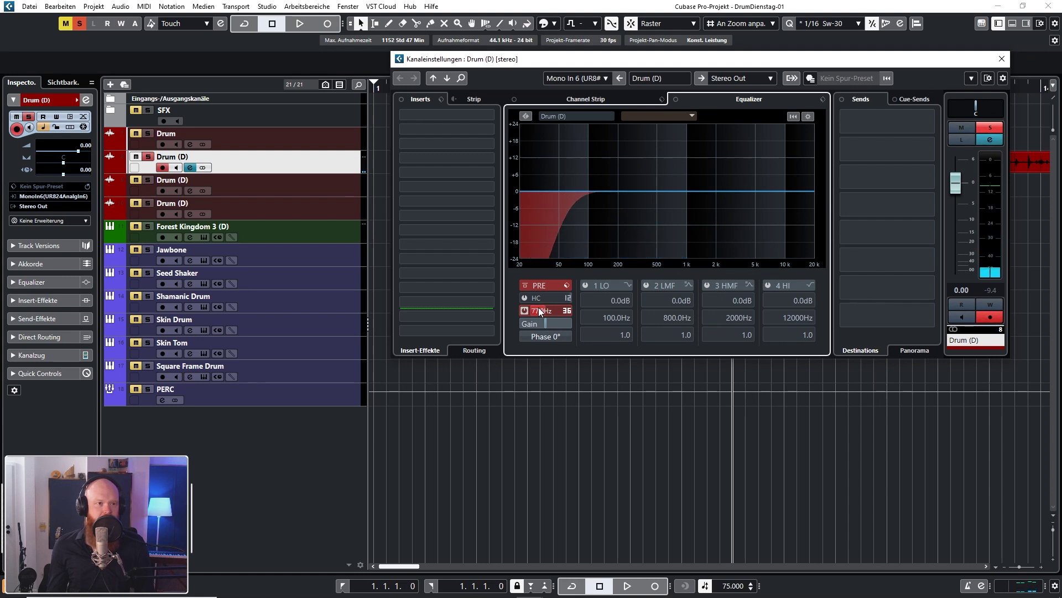
Load FabFilter Pro-Q 3 into the first insert slot of the Drum (D) channel.
click(490, 114)
text(fab)
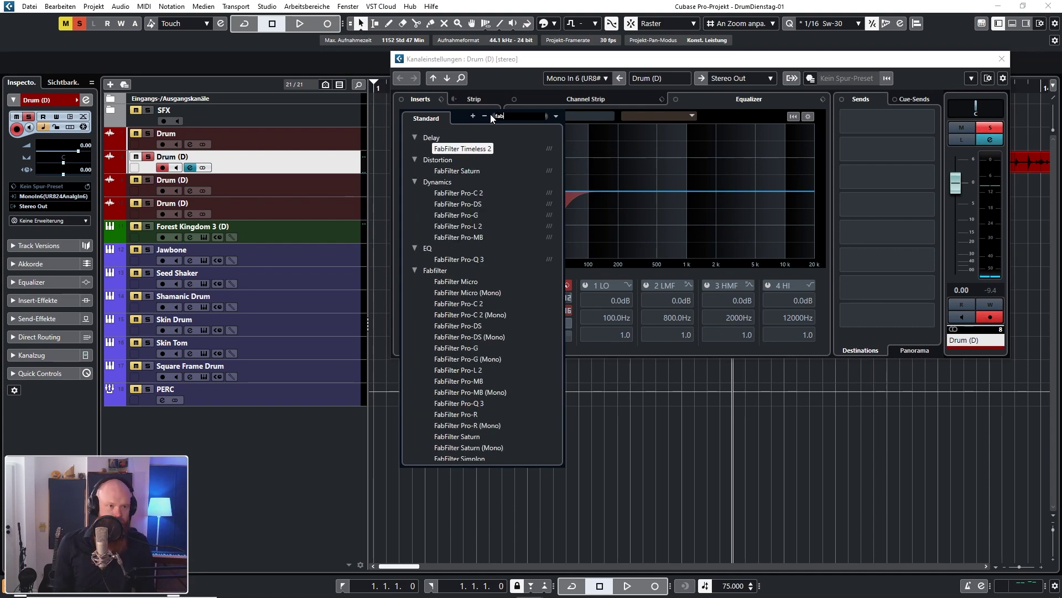
click(467, 259)
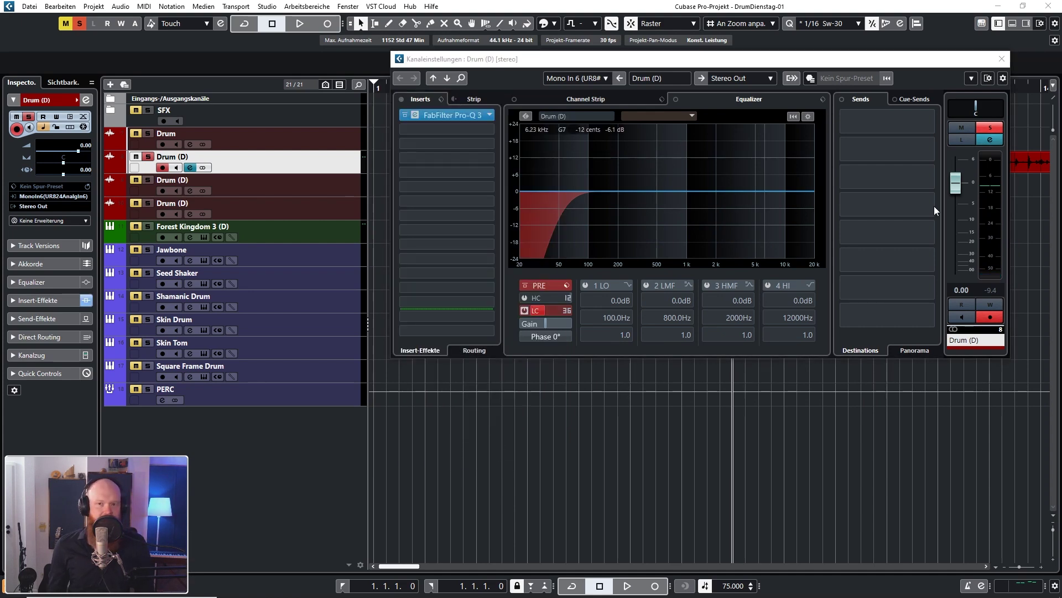
During playback, cut the resonant peak at about 302 Hz by about 2.6 dB in Pro-Q 3.
key(space)
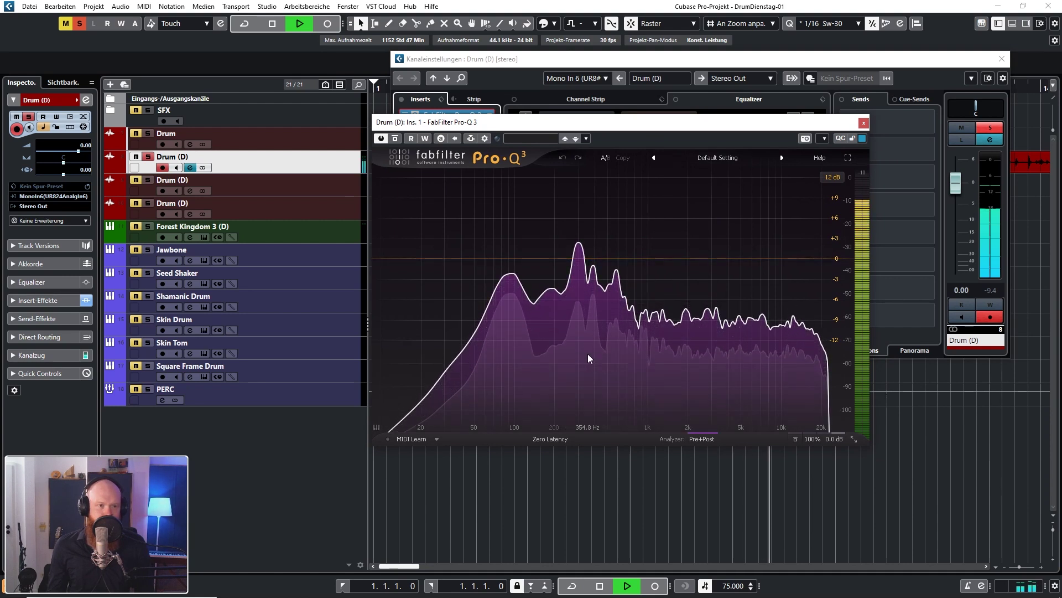
mouse_move(585, 344)
drag(580, 236, 577, 277)
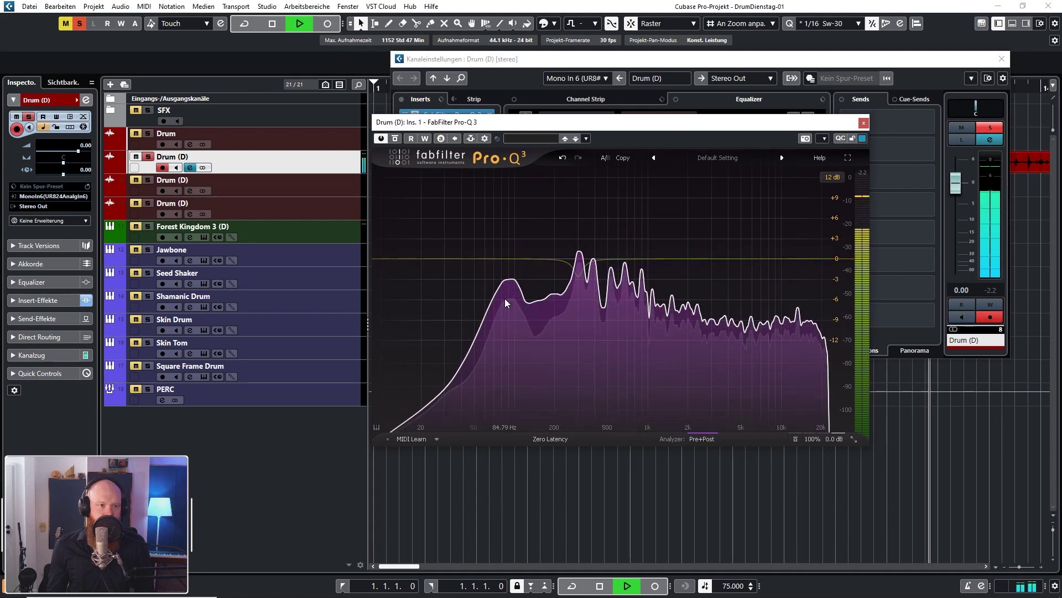
Add a second Pro-Q 3 bell at about 86 Hz boosted by about 3.8 dB, with the piano display switched on.
drag(506, 300, 511, 258)
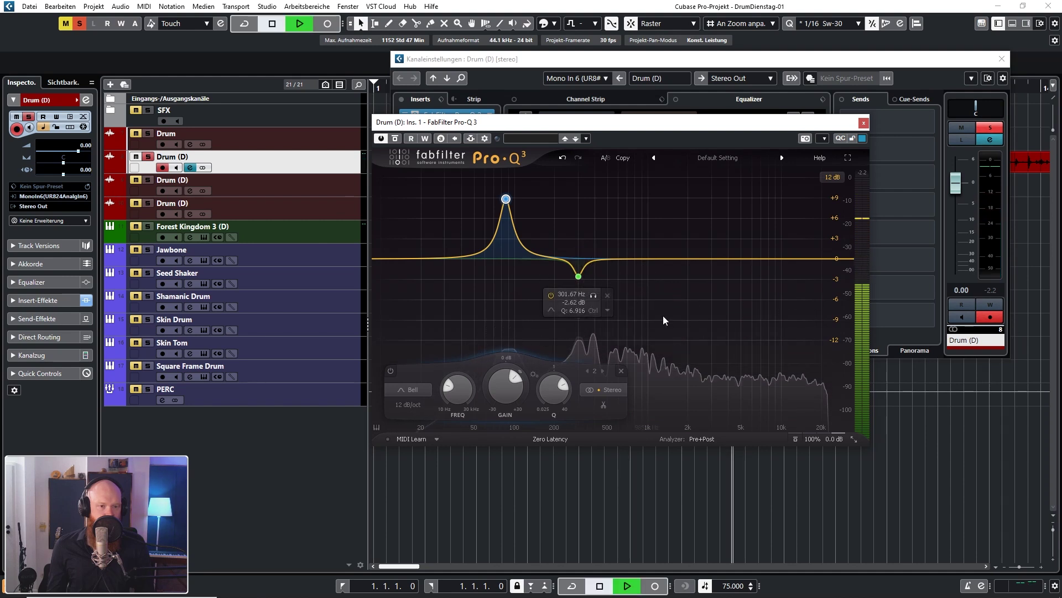
click(377, 427)
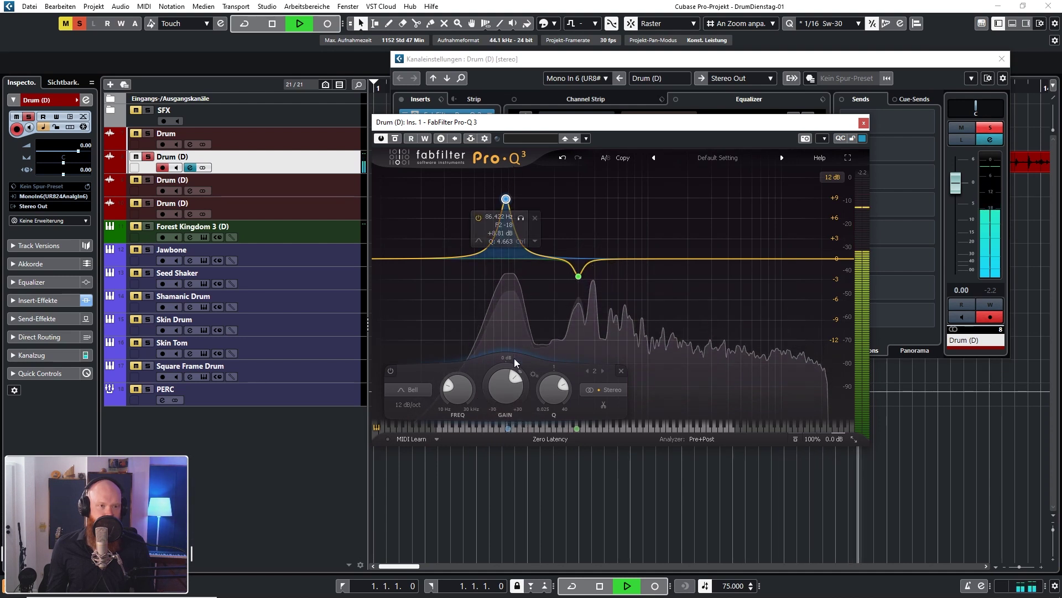
scroll(501, 390, down, 1)
drag(500, 396, 499, 419)
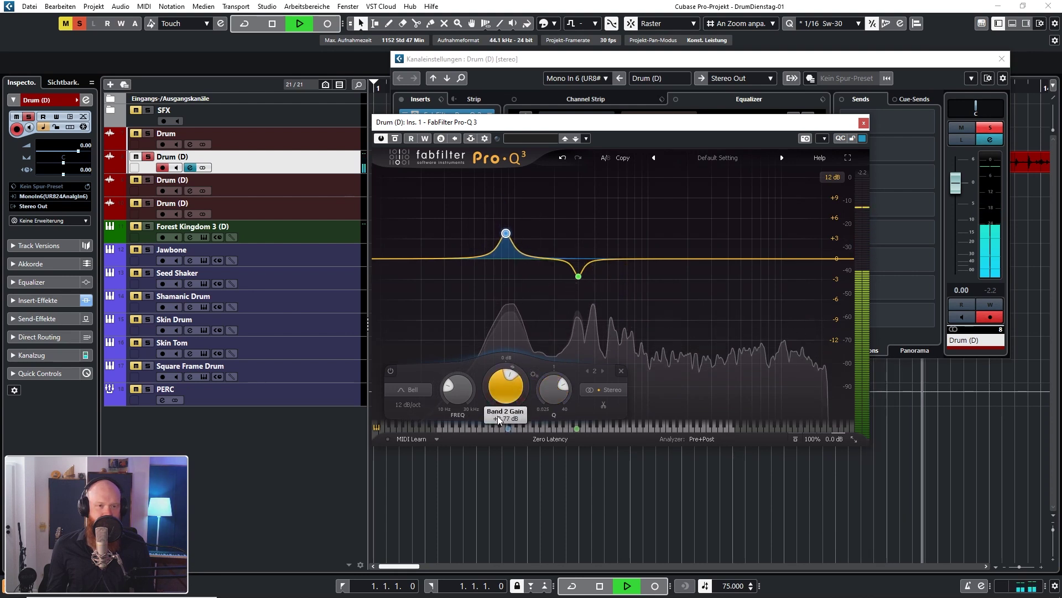
key(space)
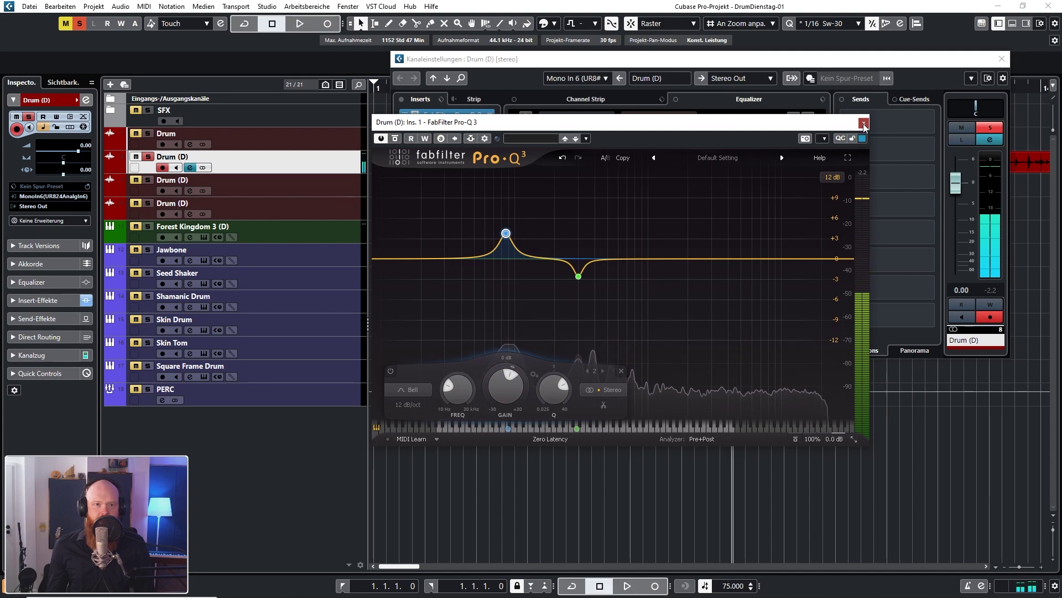
click(864, 123)
Load CLA-76 Mono into the second insert slot with the Bluey revision and a release of 7.
click(489, 116)
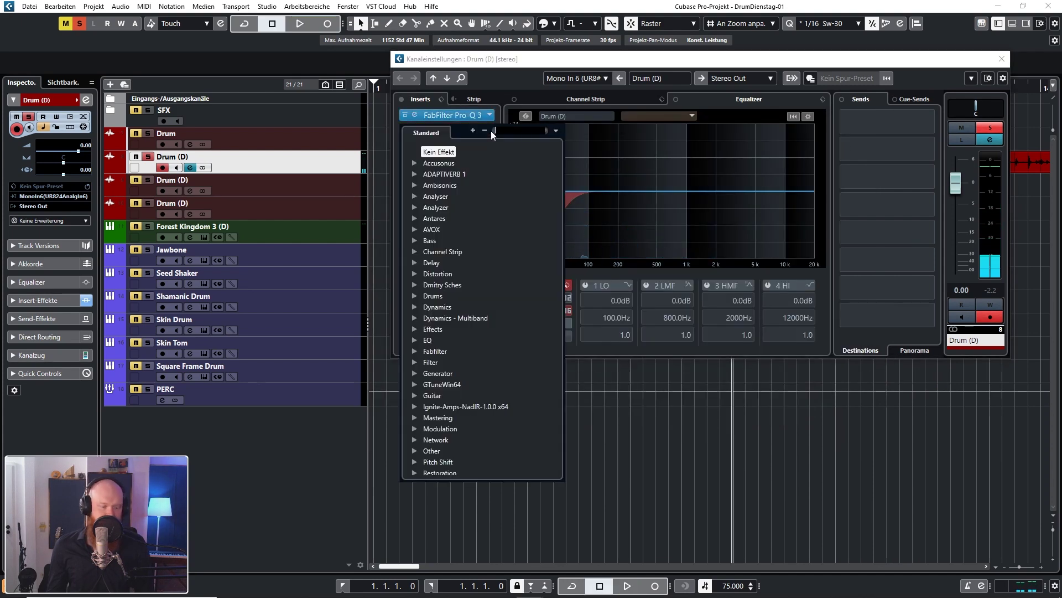
text(cla)
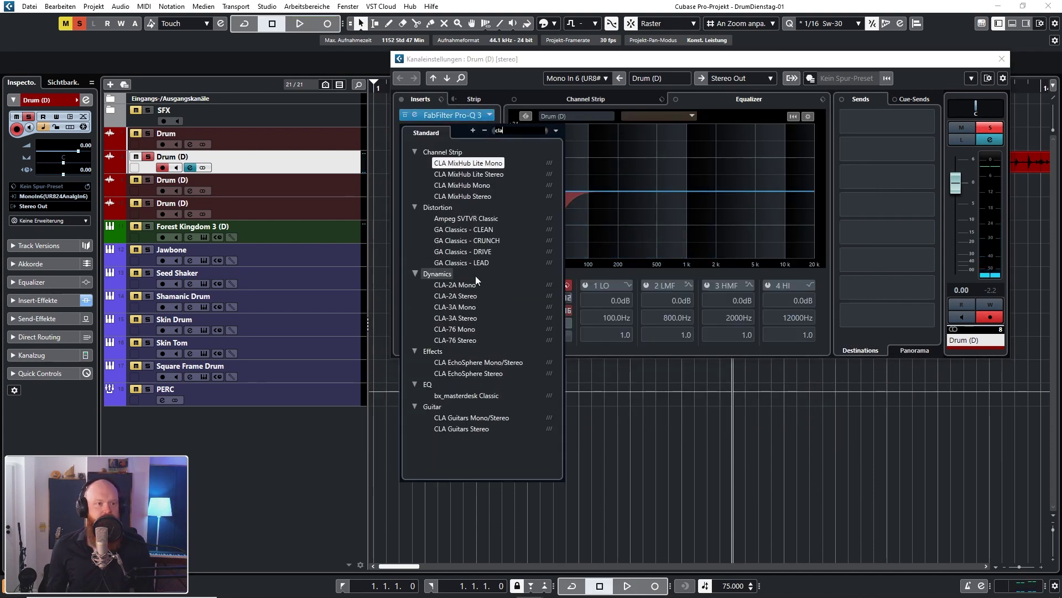
click(459, 330)
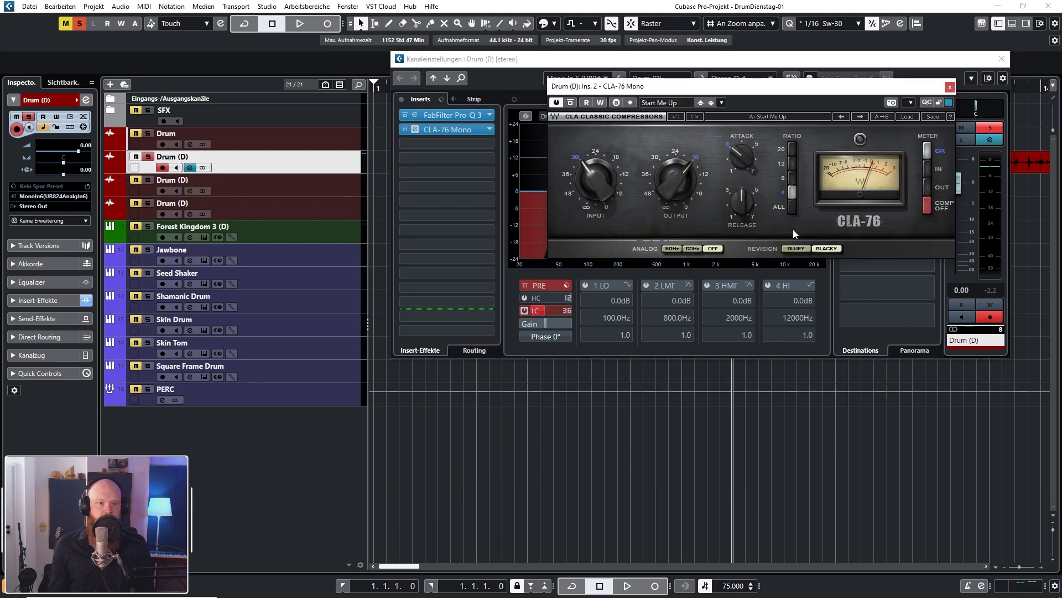
click(797, 249)
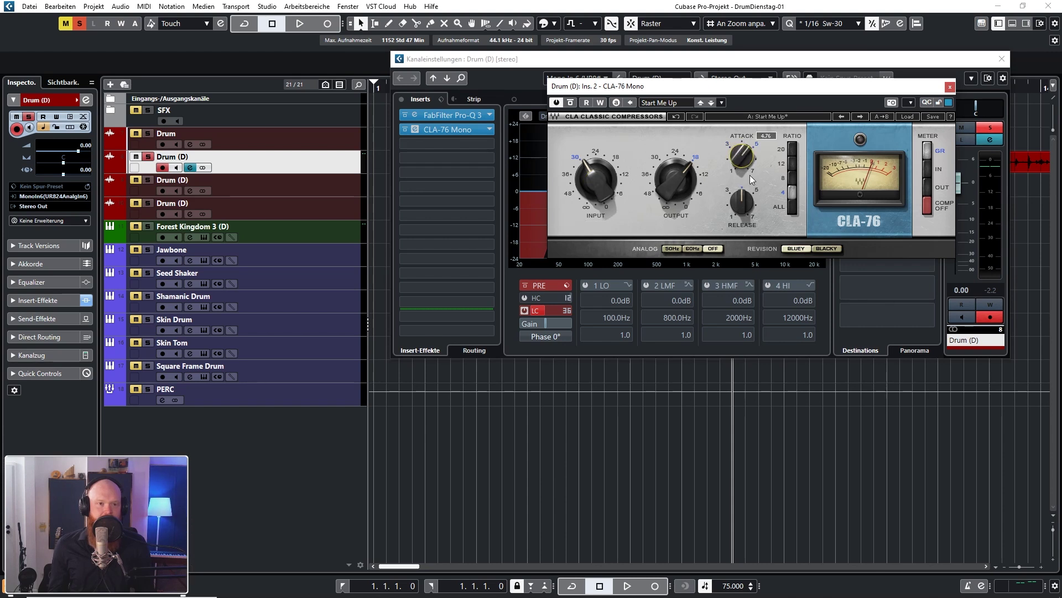
key(space)
drag(742, 203, 742, 188)
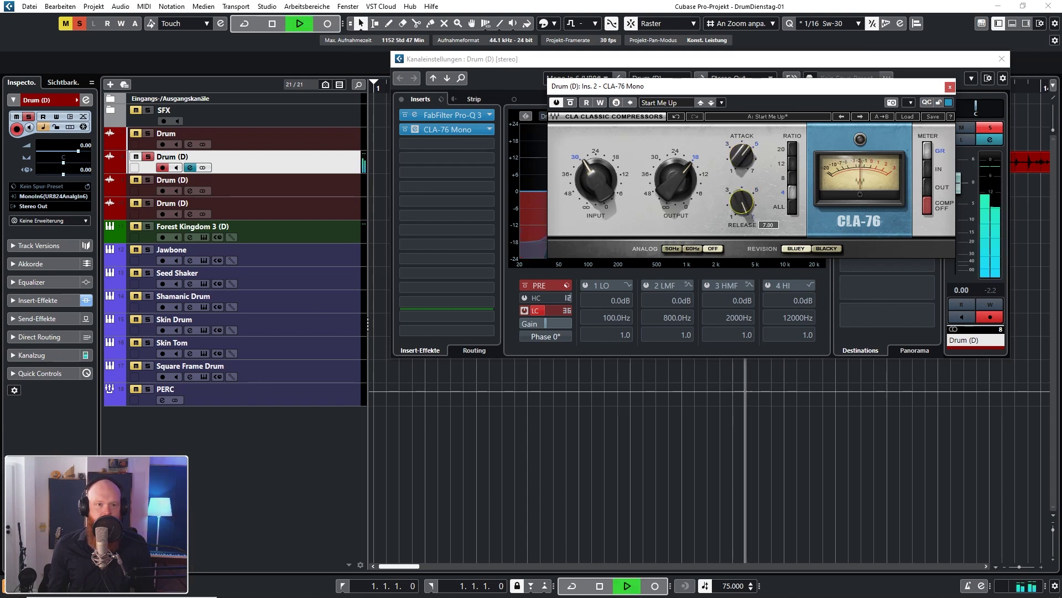
key(space)
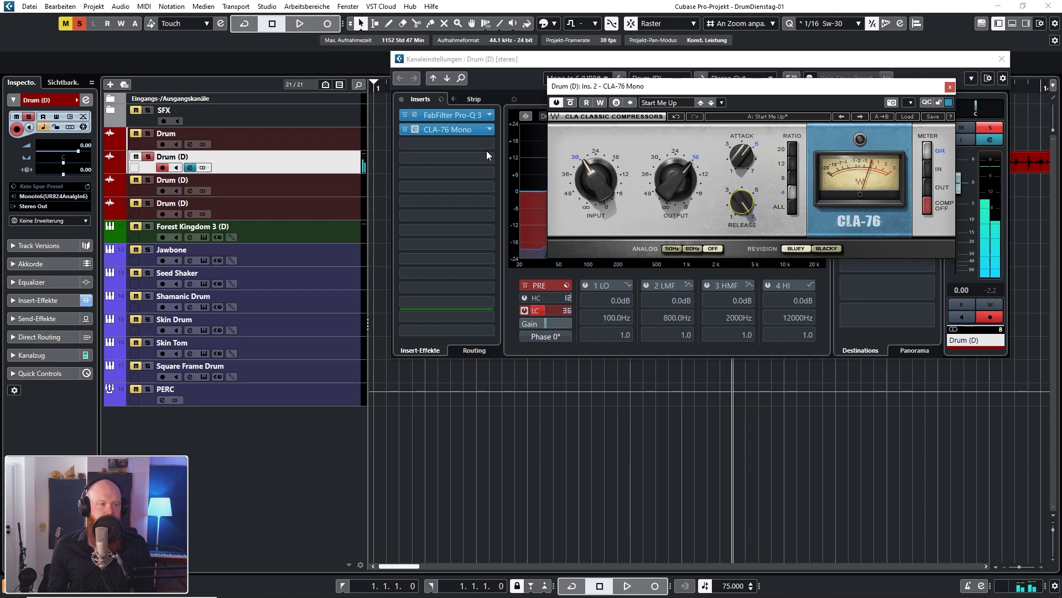
Replace the mono compressor with CLA-76 Stereo and switch it to the Bluey revision.
click(489, 131)
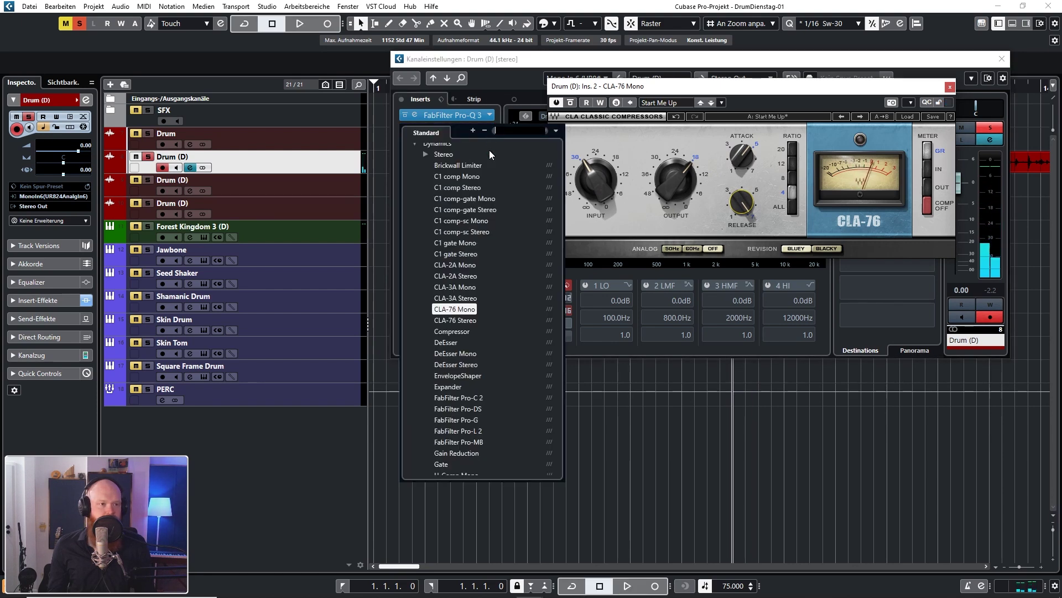
click(455, 320)
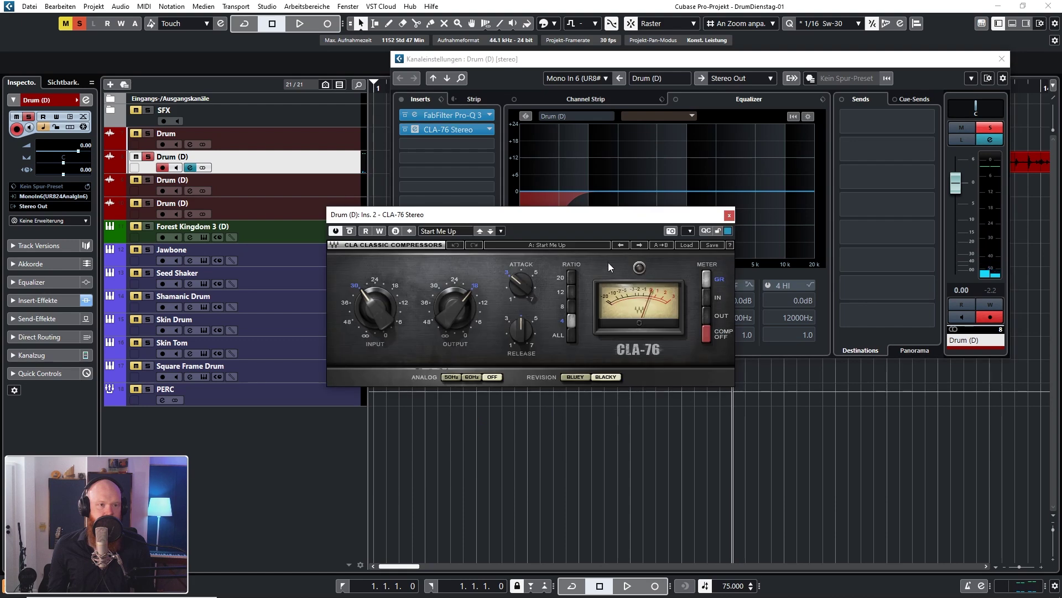
click(578, 375)
While playing the drum, set the CLA-76 Stereo attack to about 5 and its release to about 7.
key(space)
drag(629, 215, 757, 122)
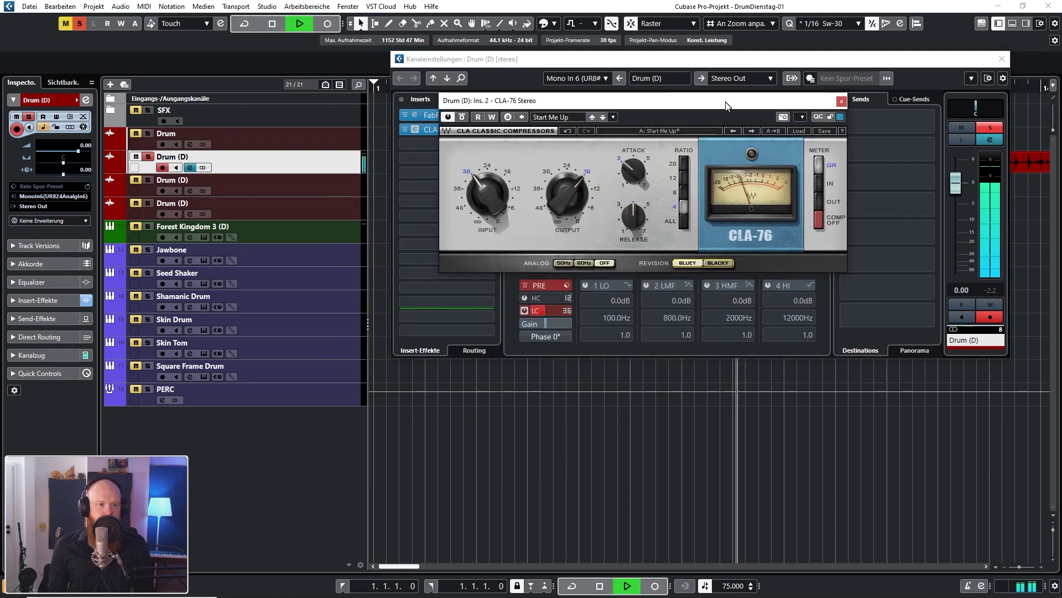
drag(649, 192, 649, 186)
drag(649, 238, 649, 233)
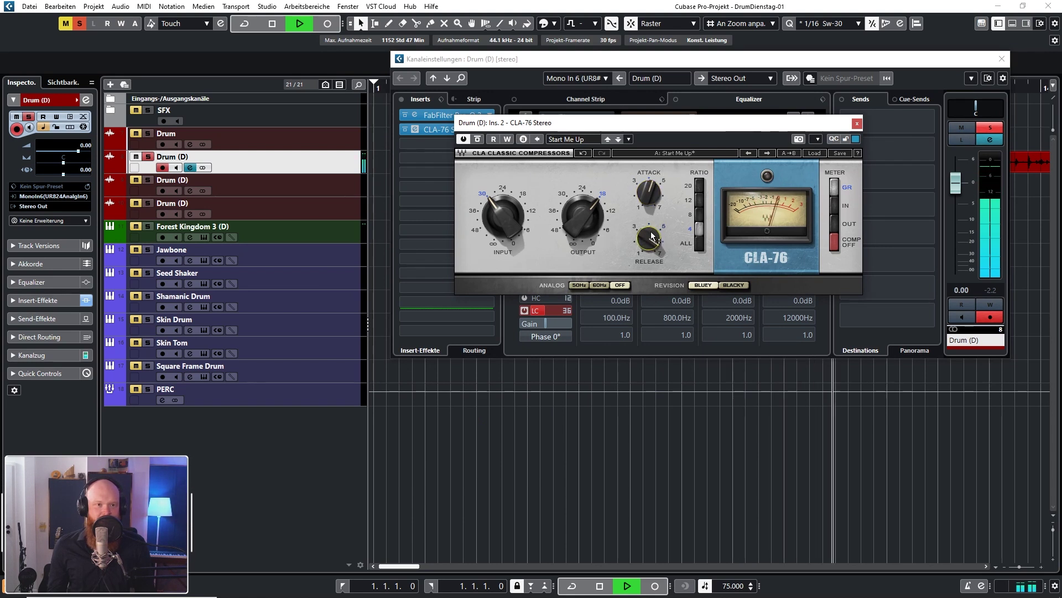
click(650, 194)
click(495, 204)
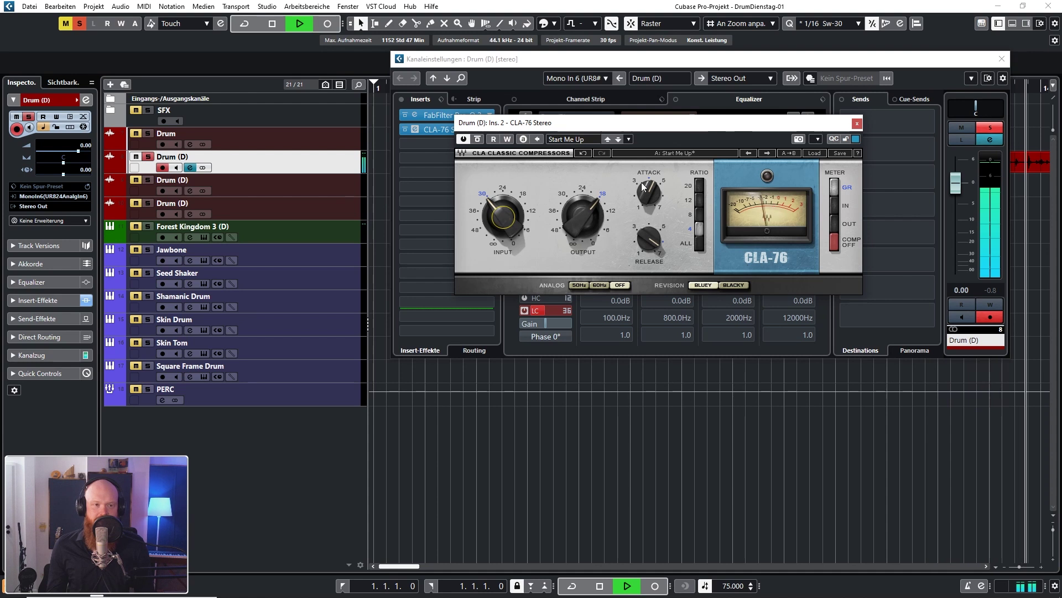
key(space)
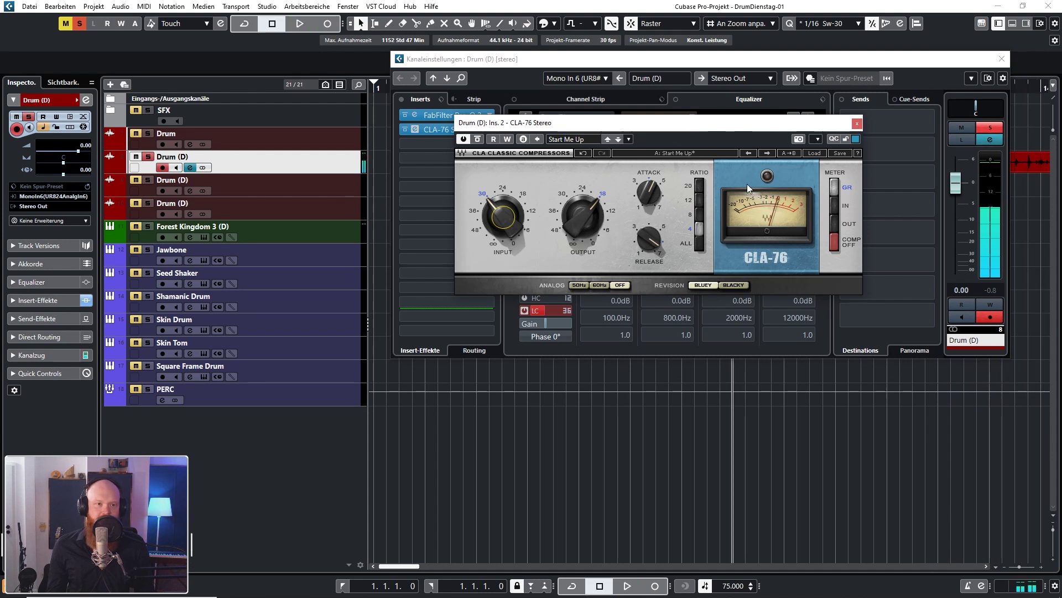
click(857, 124)
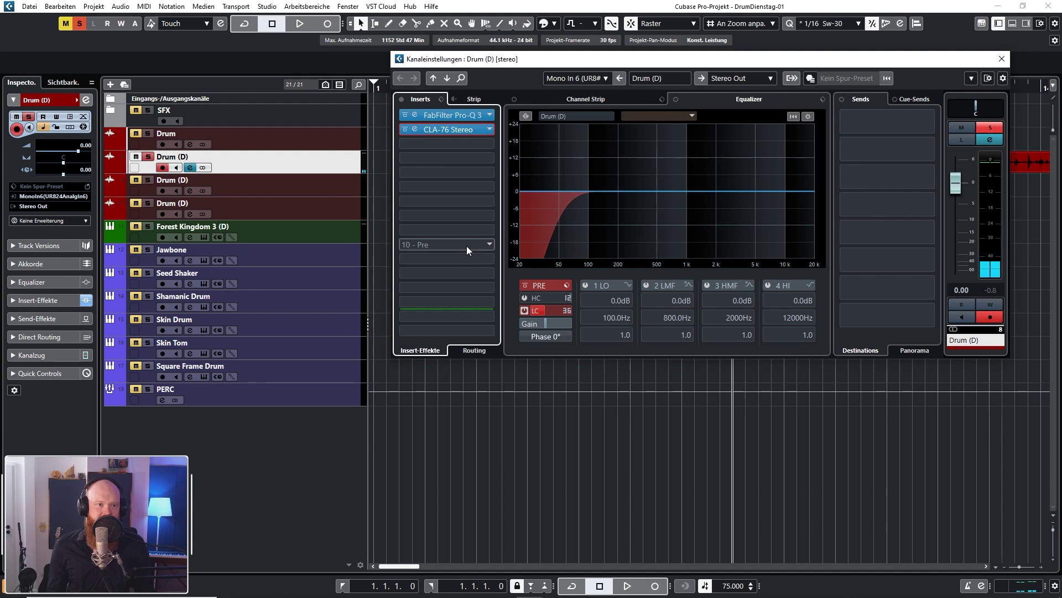
Load L1 limiter Stereo into the fourth insert slot and return to the project window.
click(490, 158)
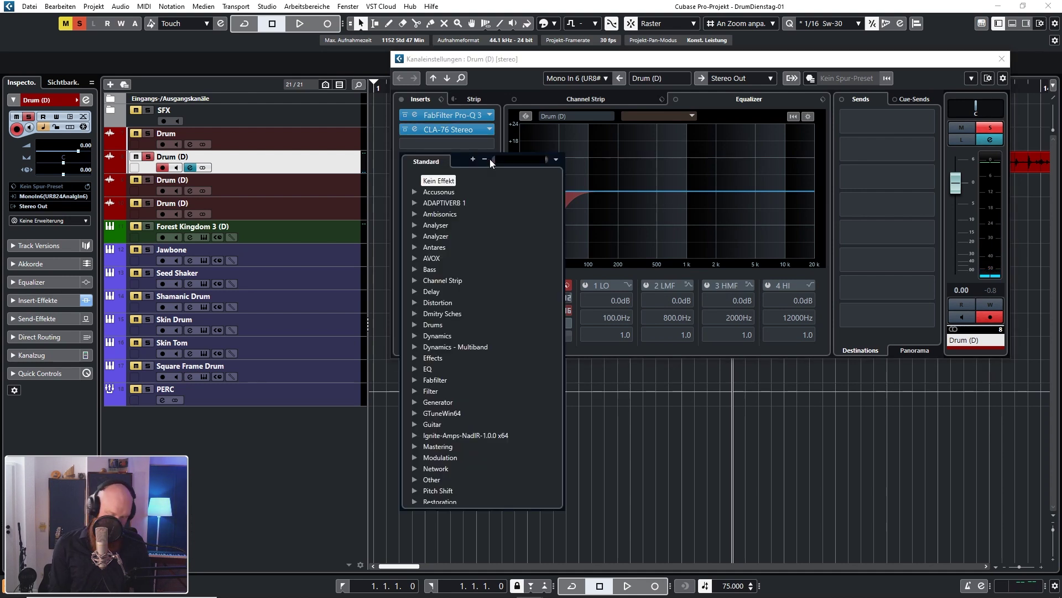
text(l1)
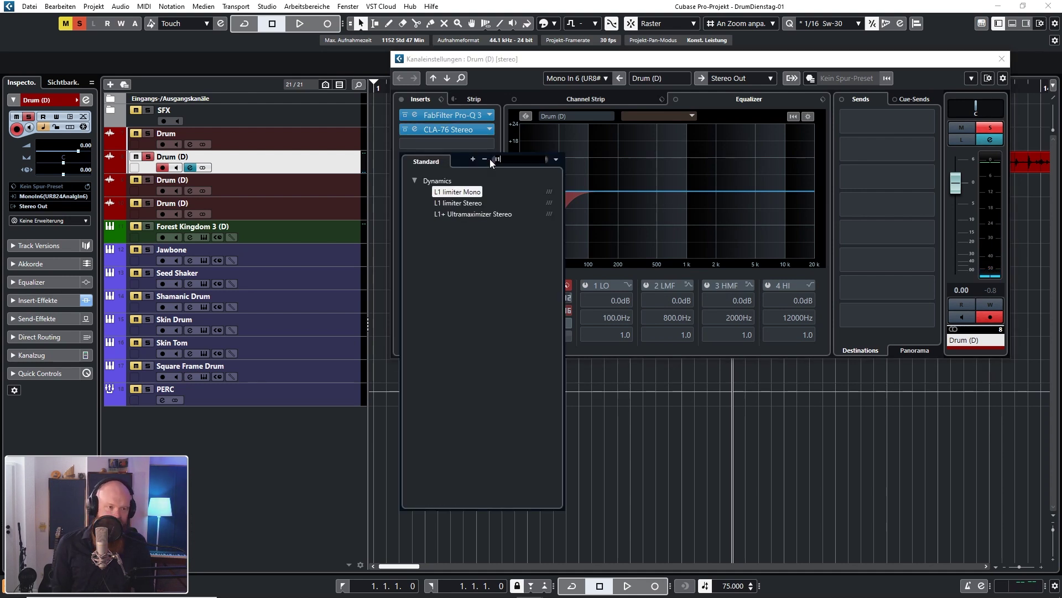
click(467, 203)
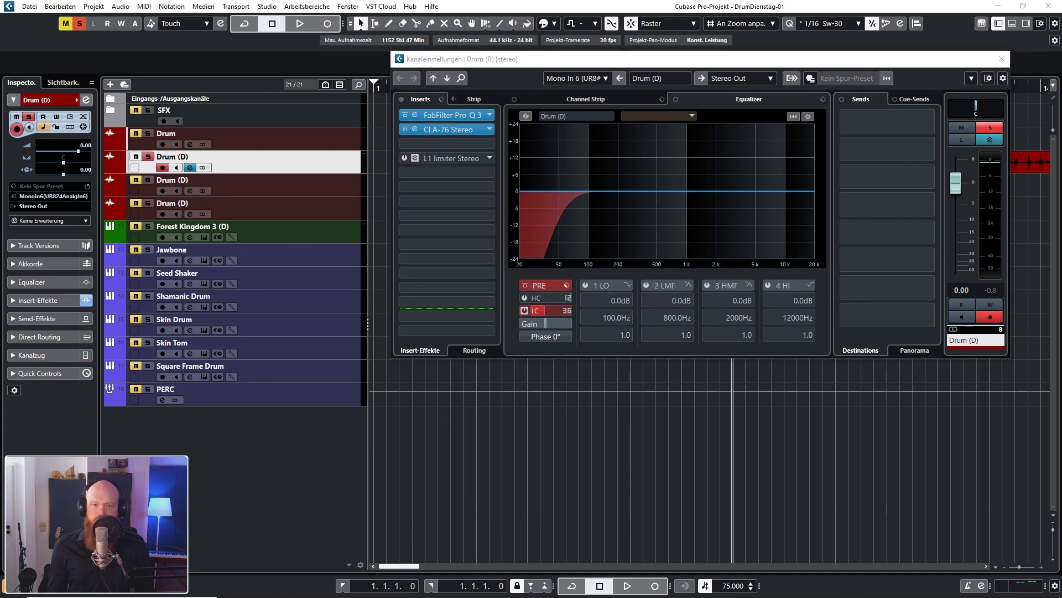
click(440, 360)
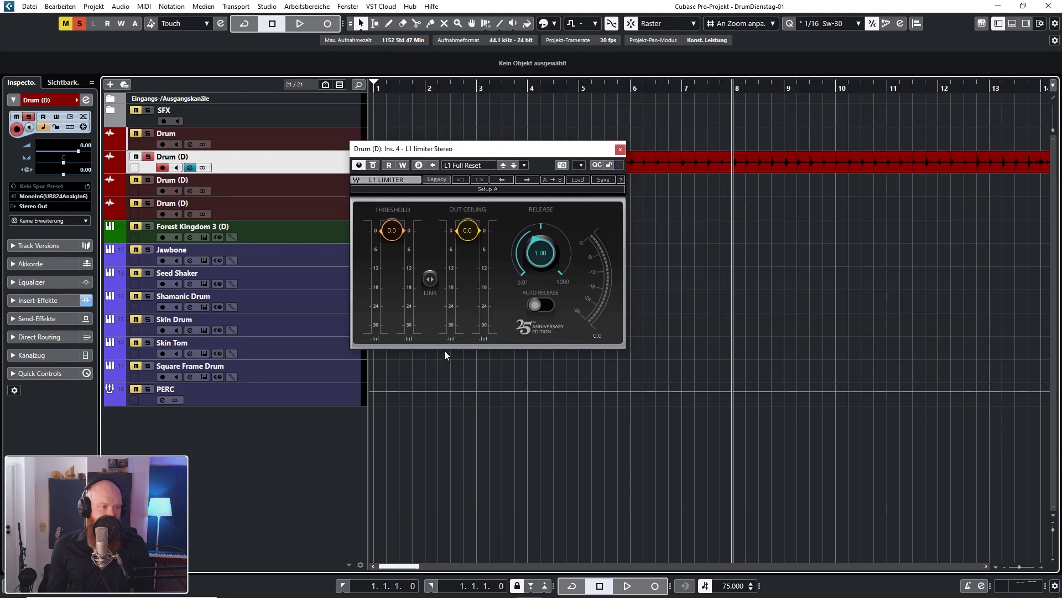
Set the L1 limiter's threshold to -9.0, out ceiling to -5.8 and release to 0.08 during playback.
drag(488, 148, 602, 141)
drag(507, 225, 506, 251)
drag(655, 246, 655, 268)
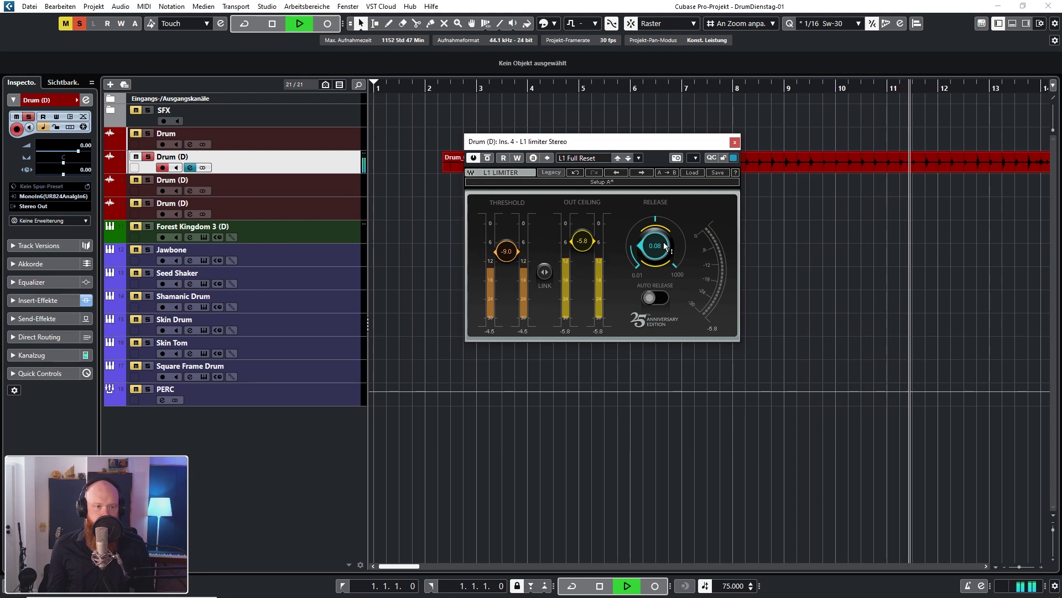
Raise the L1 limiter's threshold to -6.3 and its out ceiling to -3.1 during playback, and close the limiter.
click(545, 271)
drag(582, 240, 582, 232)
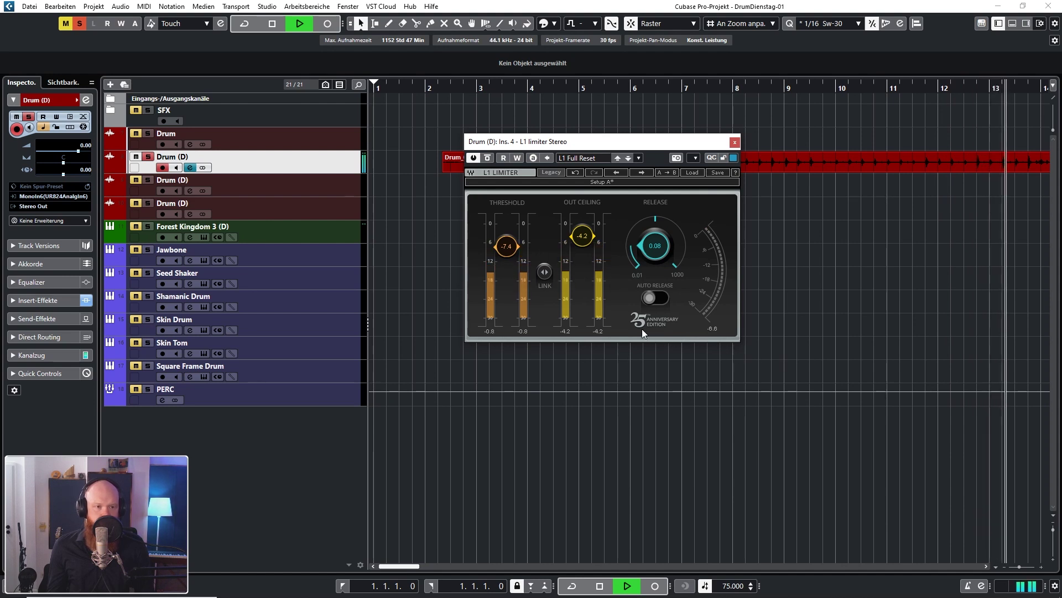
click(545, 272)
drag(506, 247, 507, 240)
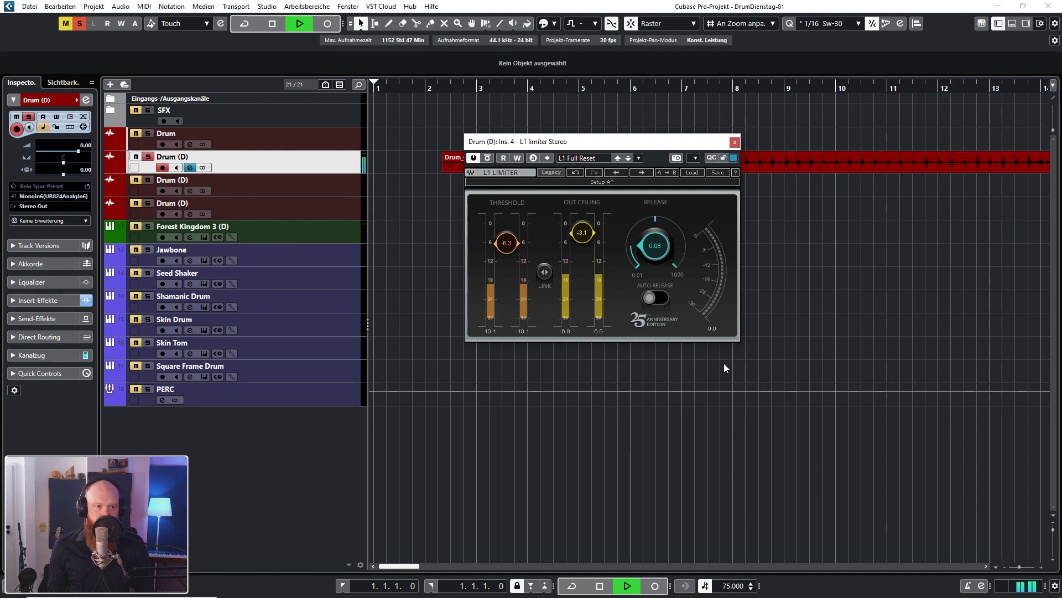
click(735, 142)
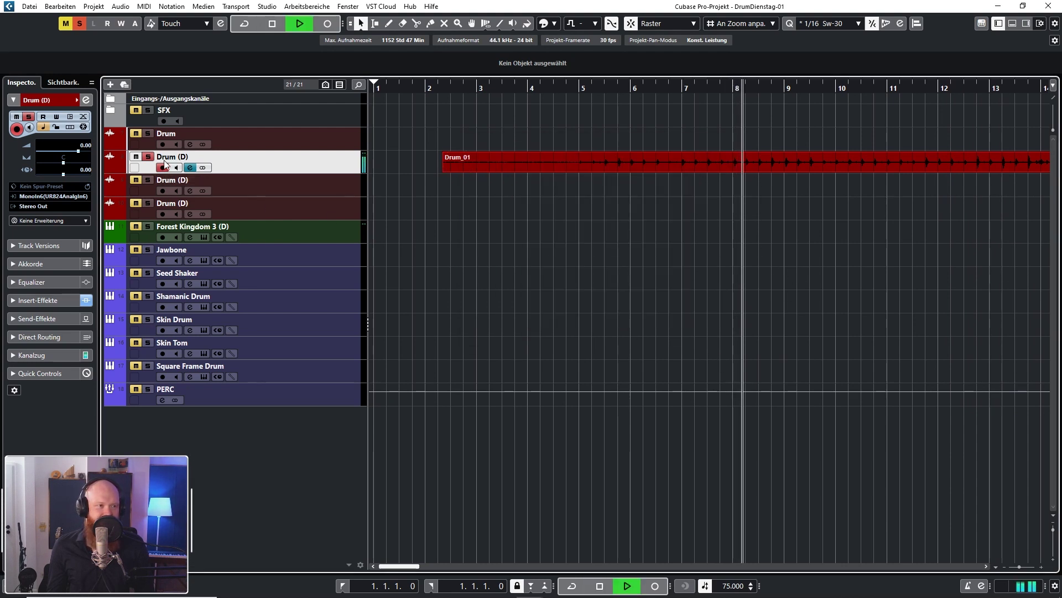
Stop playback and load FabFilter Pro-R into the fifth insert slot of the selected drum track.
click(190, 167)
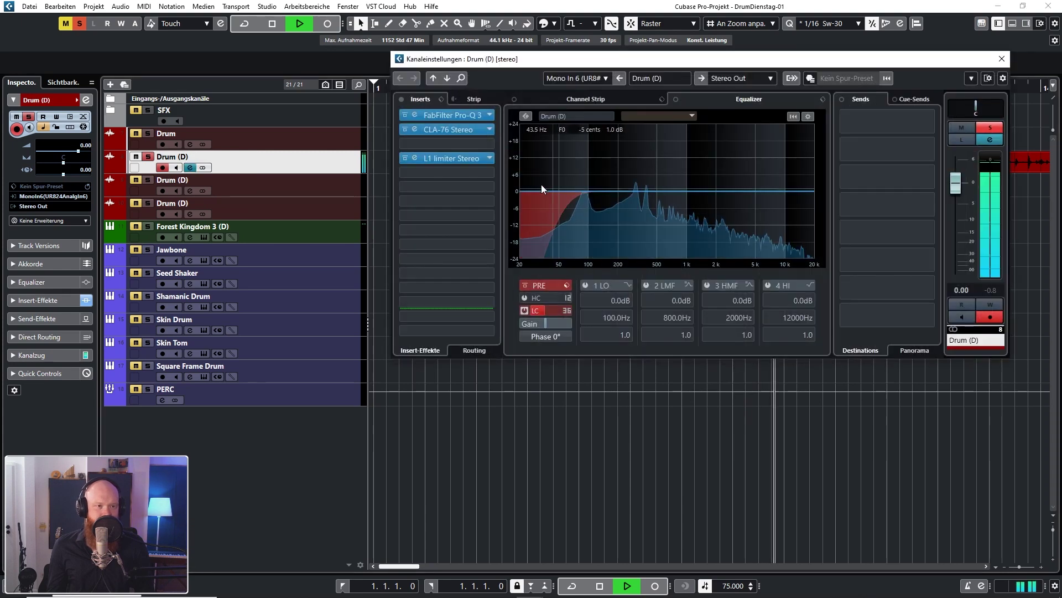
key(space)
click(480, 171)
text(fab)
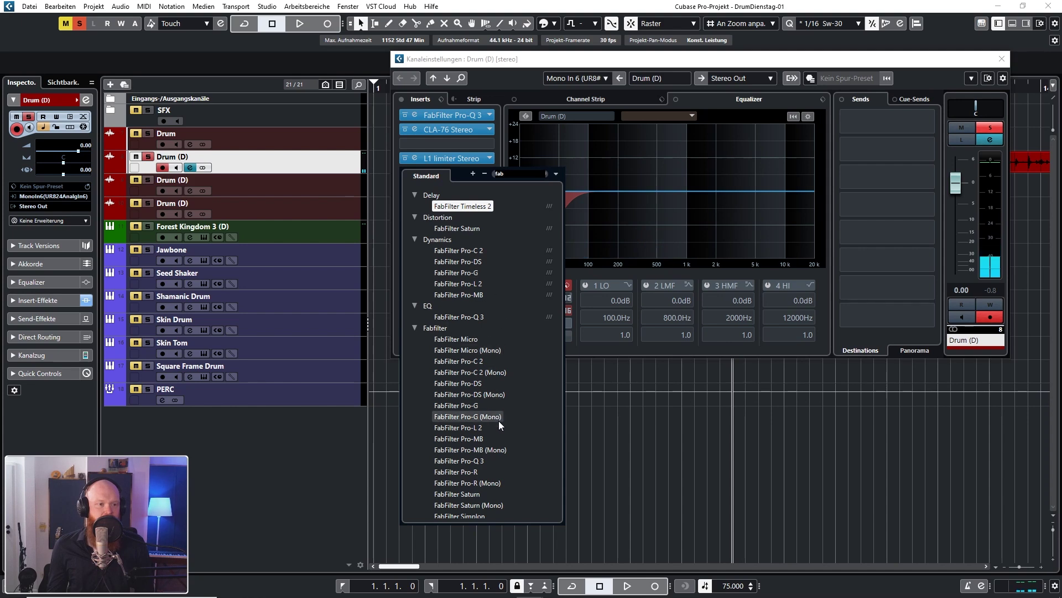
scroll(498, 421, down, 3)
click(469, 362)
drag(585, 124, 739, 68)
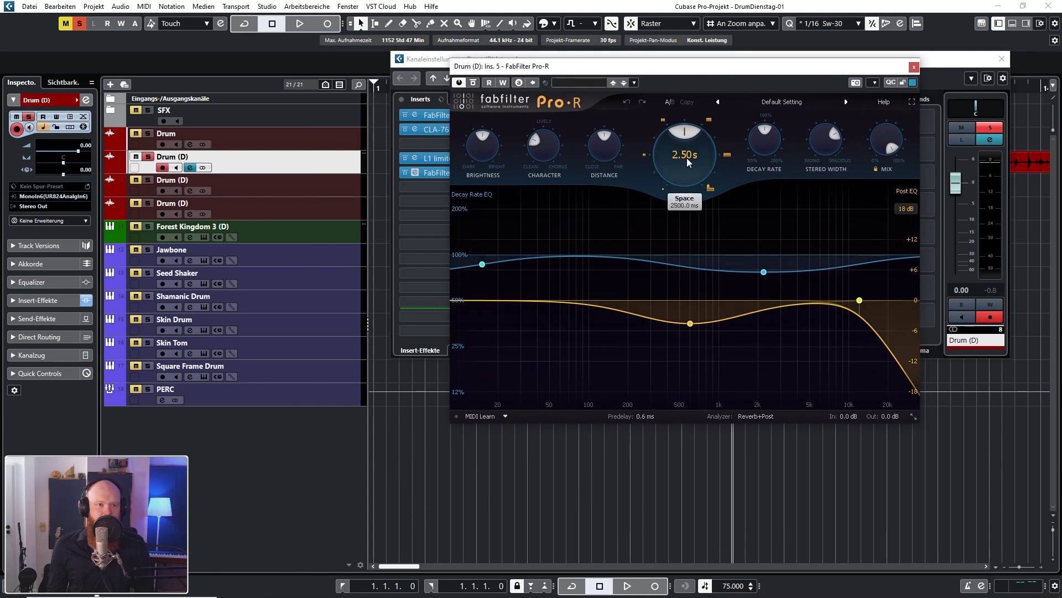
Set Pro-R's Space to 0.38 s and lower its Brightness slightly while playing the drum.
drag(691, 160, 690, 165)
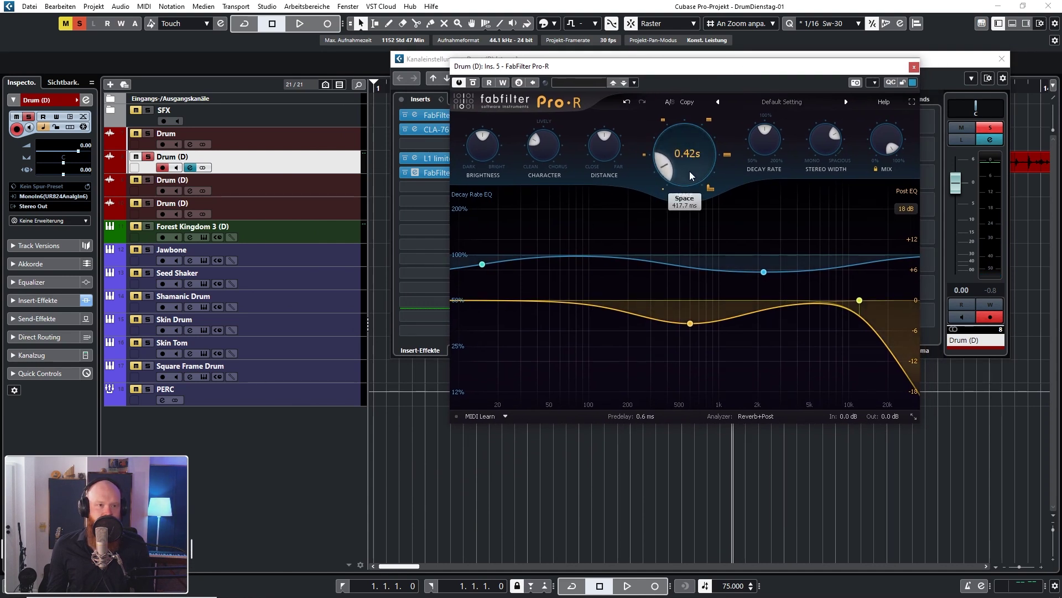
key(space)
drag(689, 168, 689, 174)
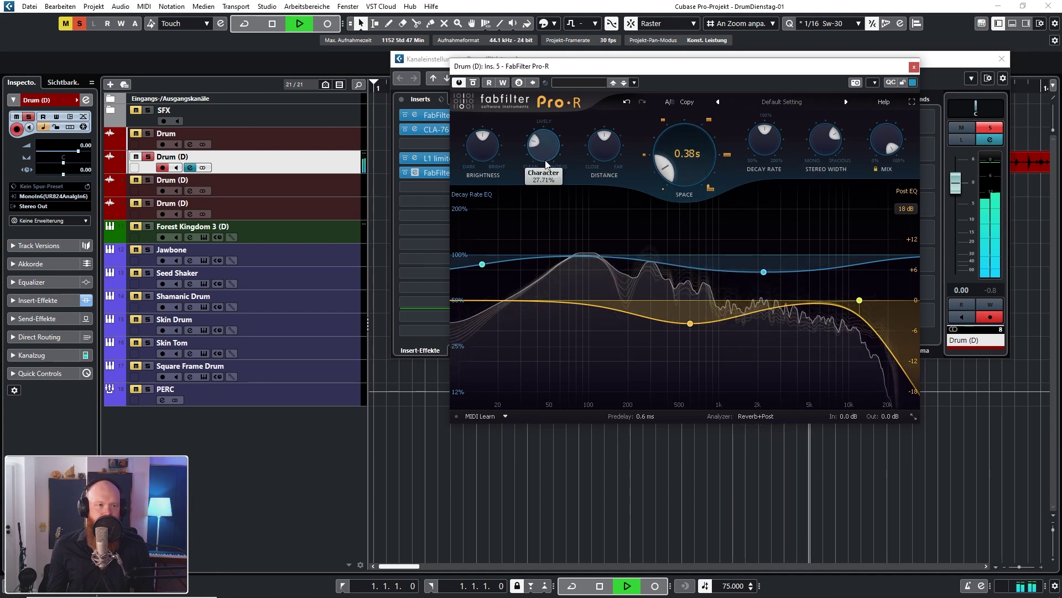
drag(482, 152, 484, 177)
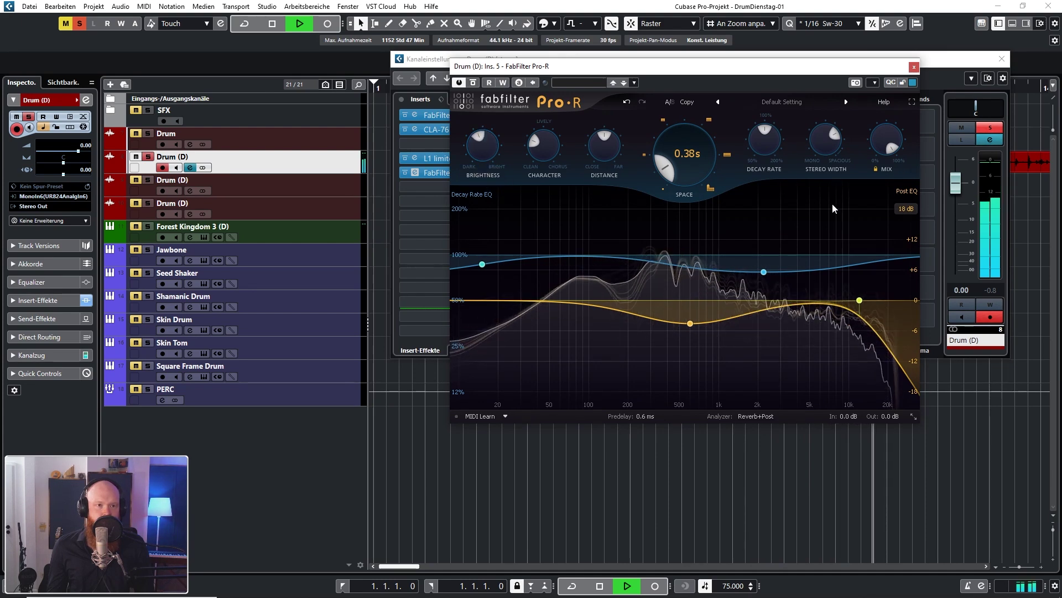
key(space)
Add a decay rate EQ band at about 86 Hz and raise it to about 180% in Pro-R.
drag(579, 257, 577, 222)
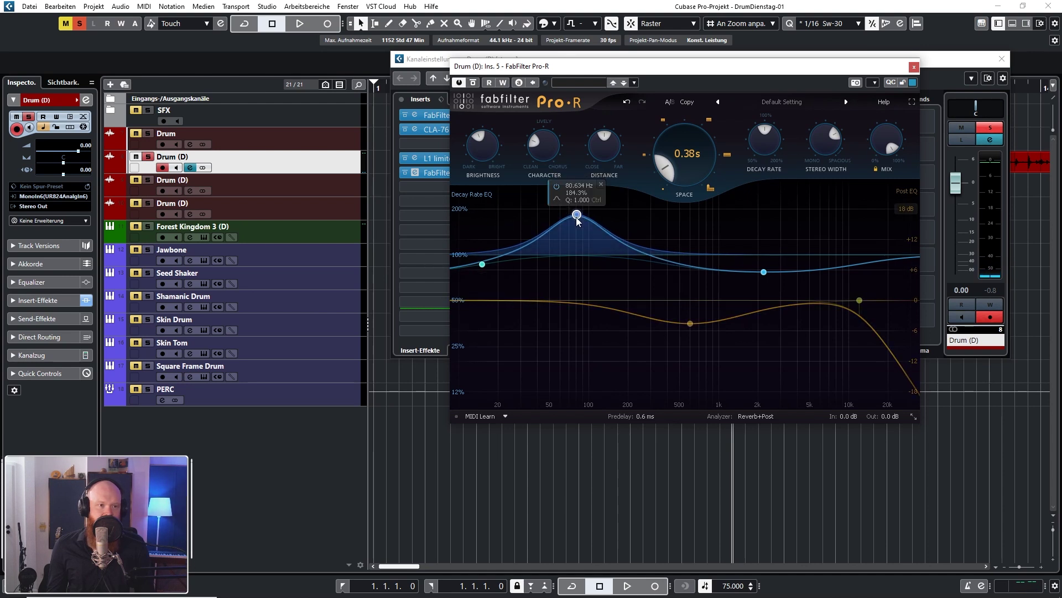
key(space)
drag(577, 220, 581, 219)
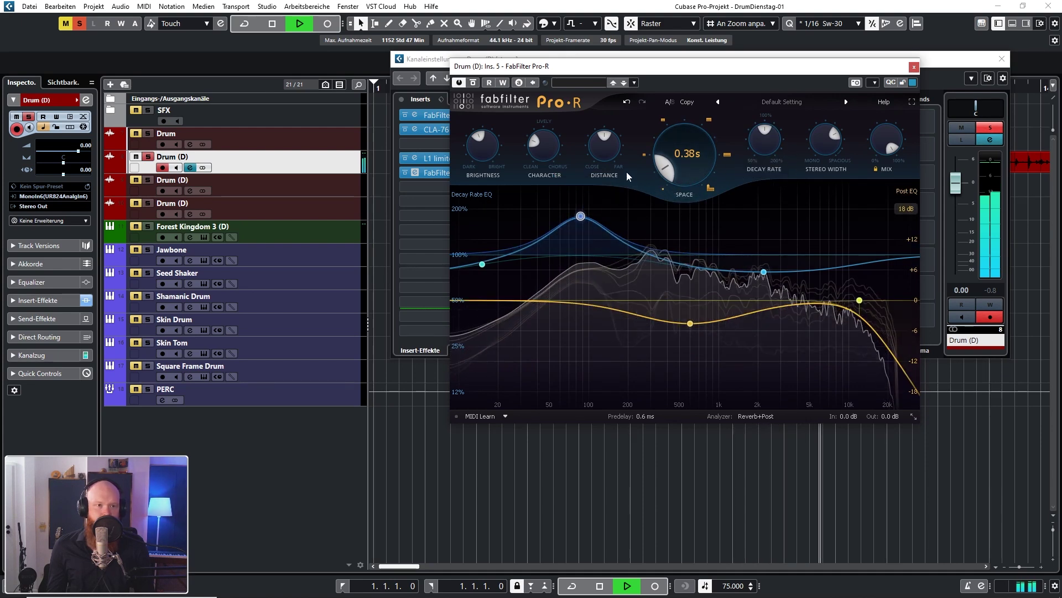
Reduce Pro-R's Distance to about 20% and adjust its Mix while listening, and stop playback.
drag(605, 145, 609, 162)
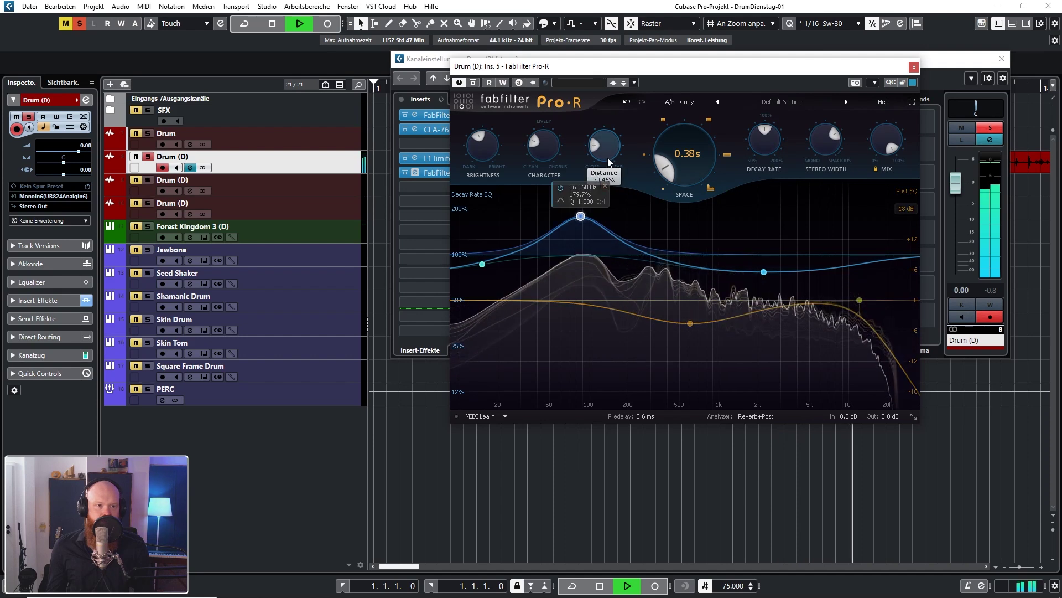
drag(886, 142, 868, 293)
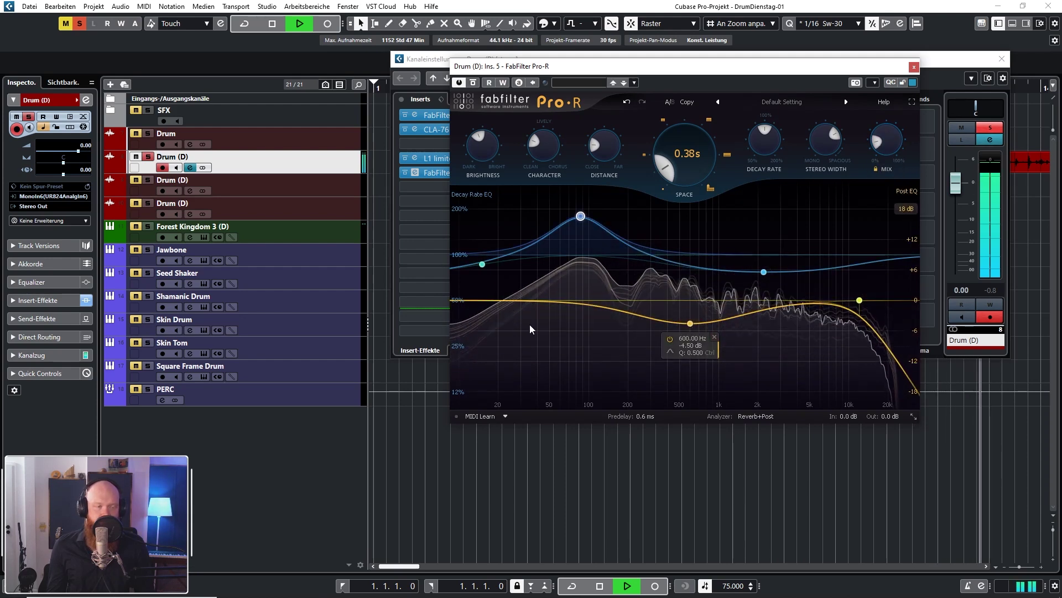
key(space)
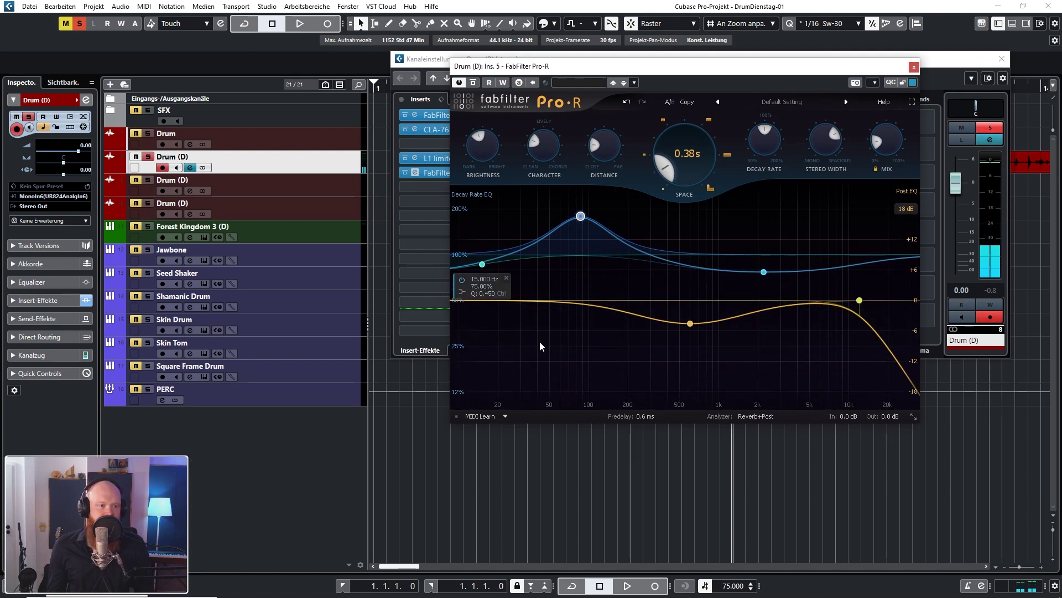
Add a 12 dB/oct low cut at about 70 Hz to Pro-R's Post EQ while playing the drum.
drag(625, 310, 593, 312)
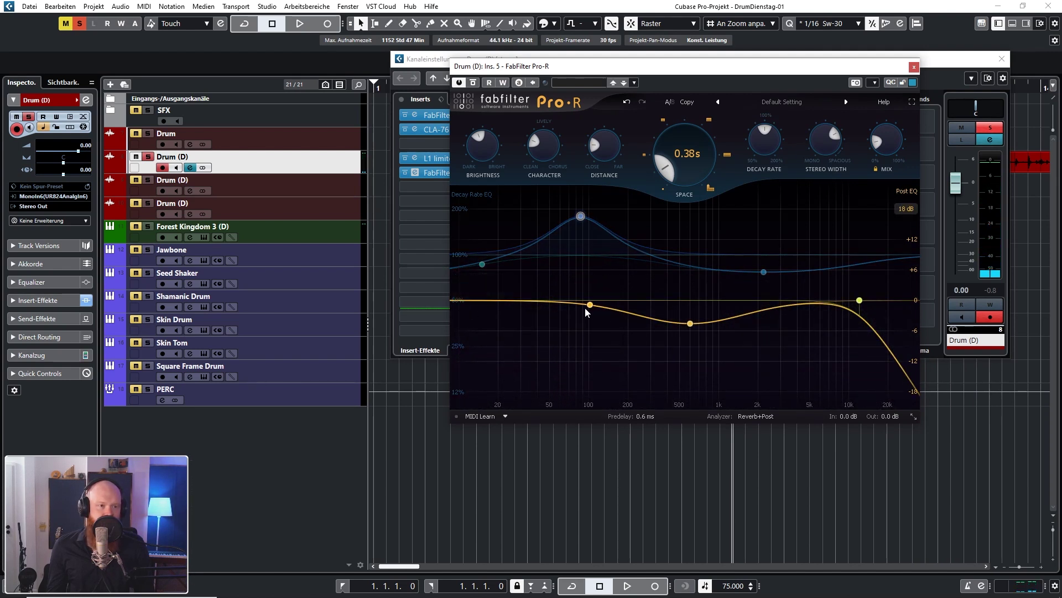
drag(493, 304, 578, 289)
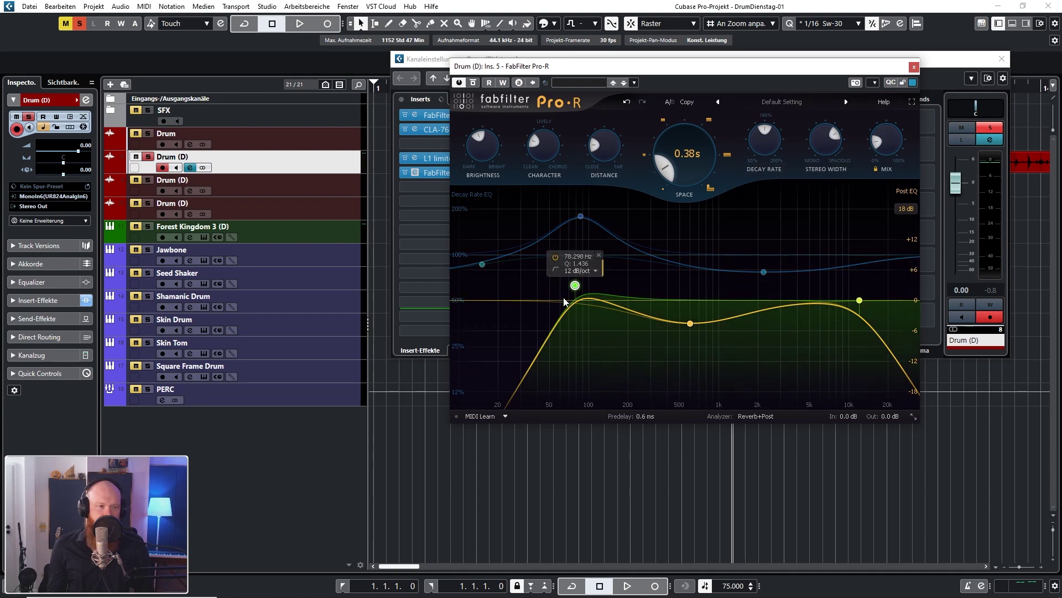
key(space)
drag(577, 291, 571, 284)
Compare the drum with Pro-R bypassed and active, set the reverb's Mix to about 14%, and close the plug-in.
click(474, 82)
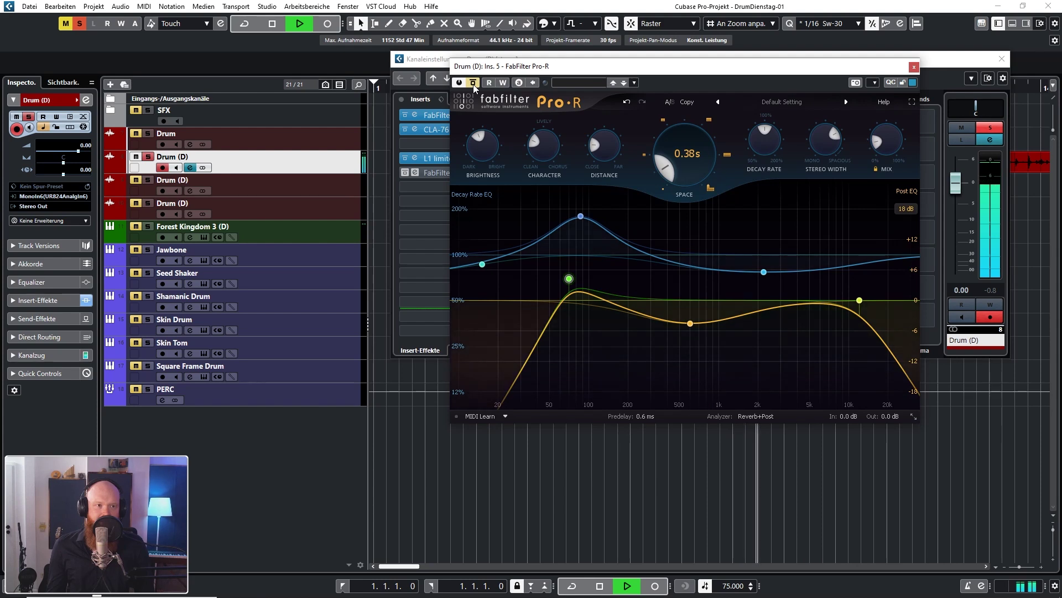
click(473, 83)
mouse_move(892, 147)
drag(892, 147, 892, 151)
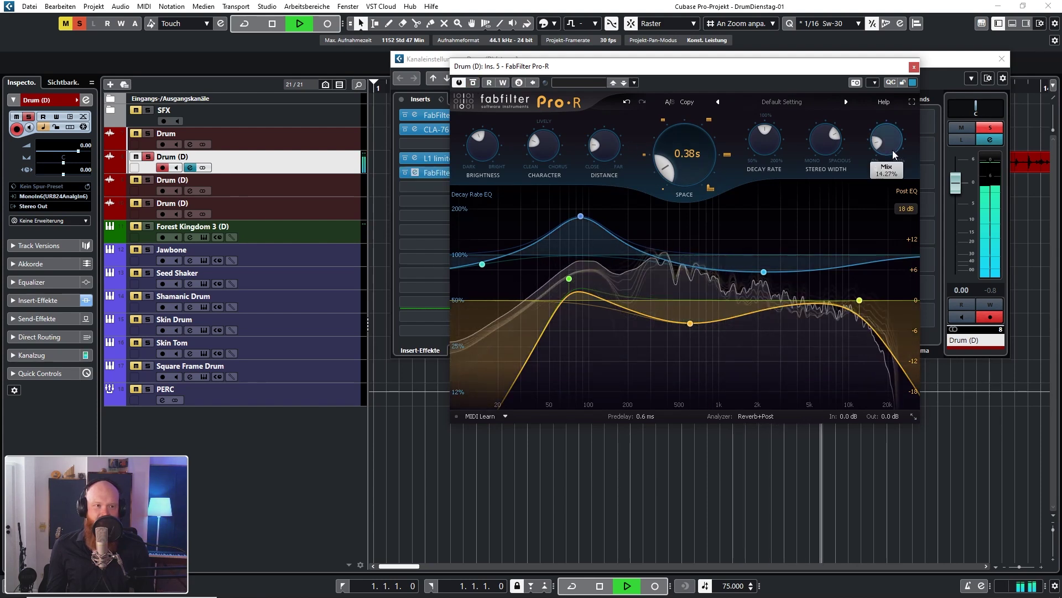
mouse_move(761, 231)
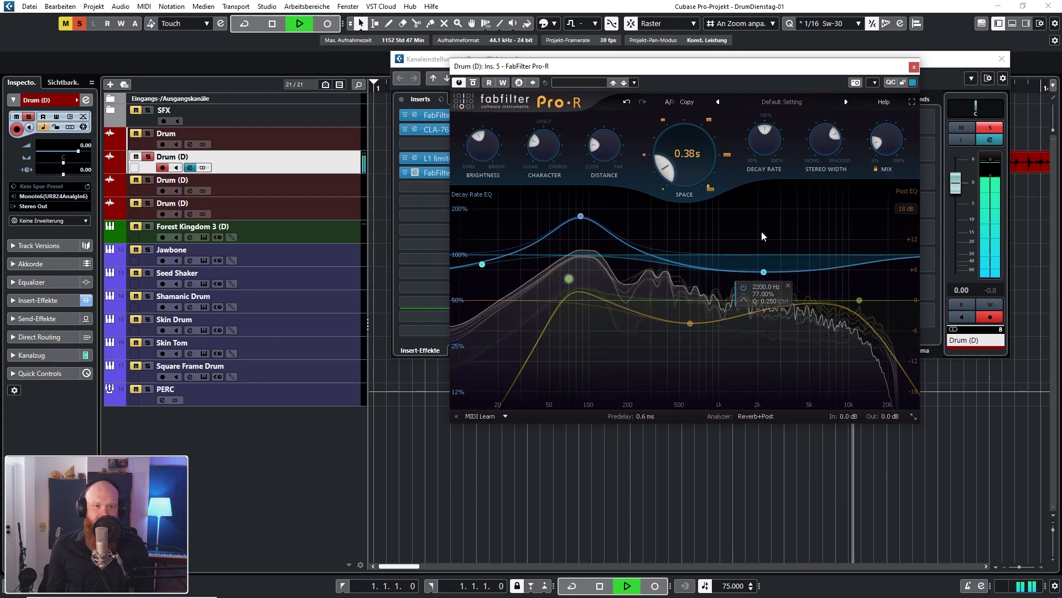
key(space)
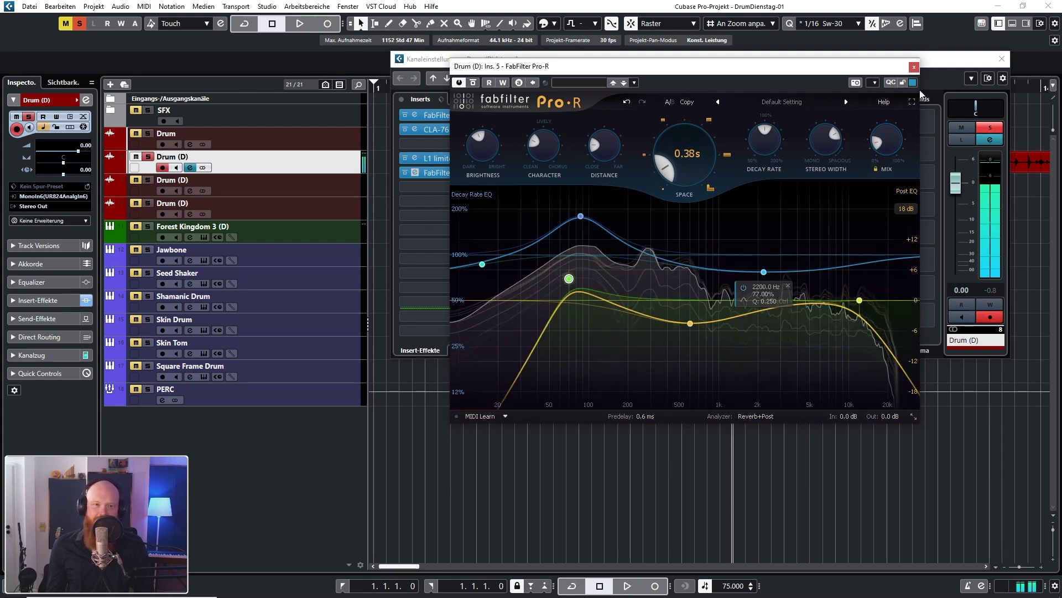
click(914, 68)
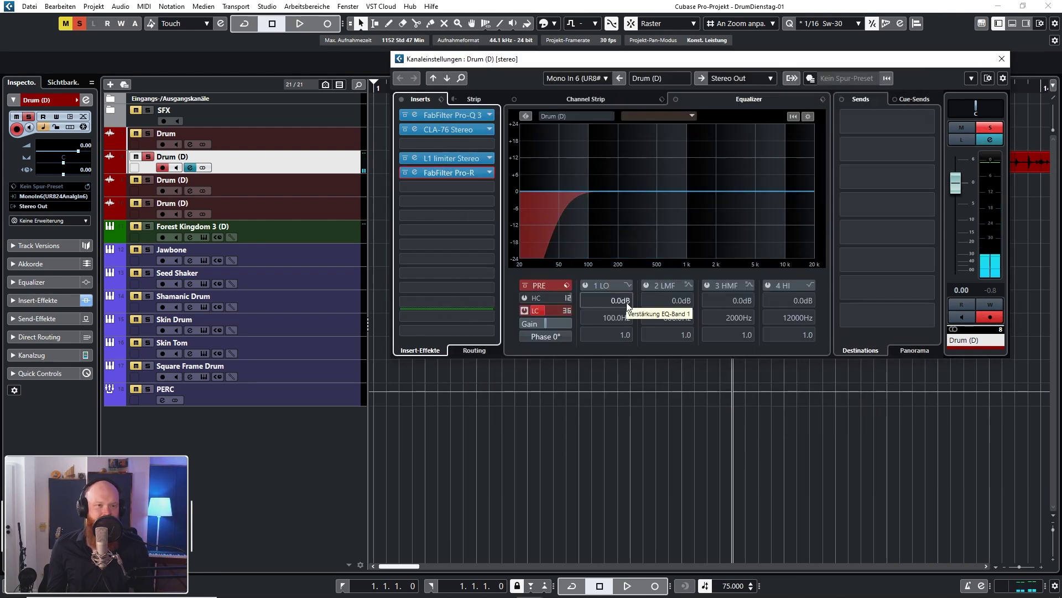
Move the L1 limiter up to the third insert slot and load Quadrafuzz v2 into the fourth.
drag(482, 161, 482, 144)
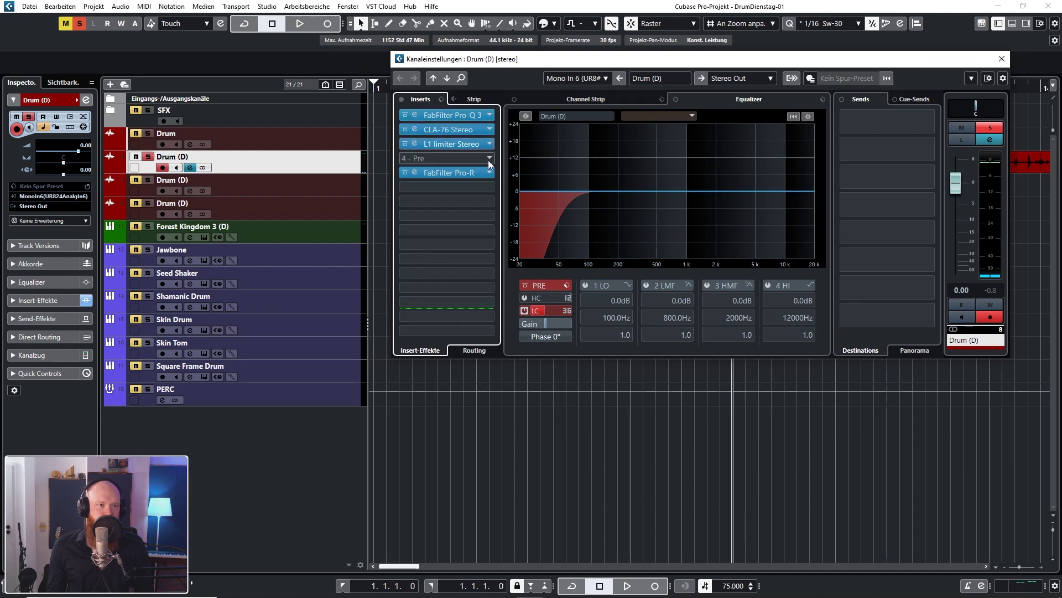
click(489, 160)
text(quad)
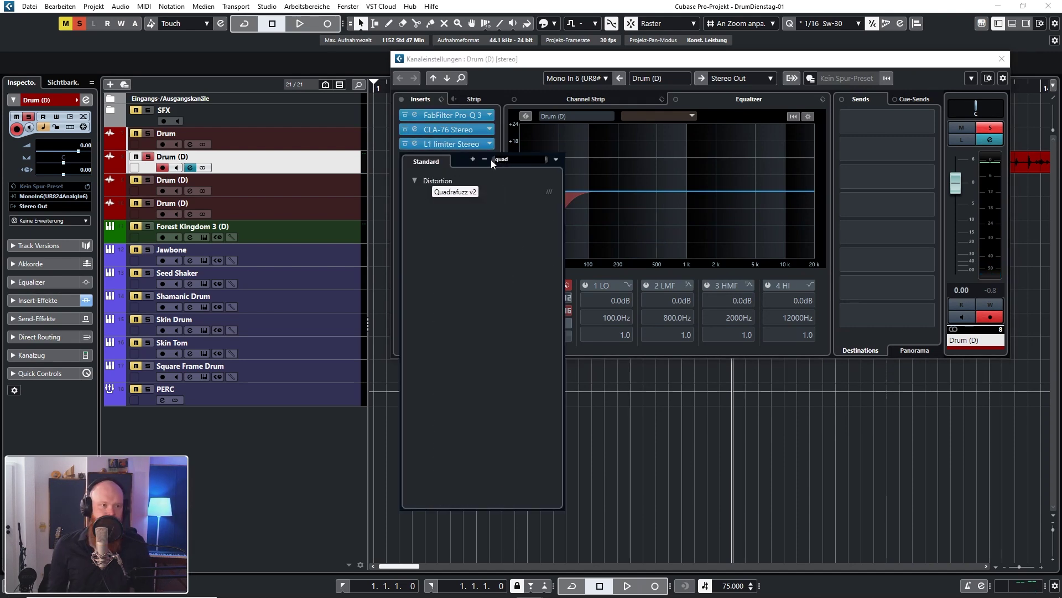
click(462, 196)
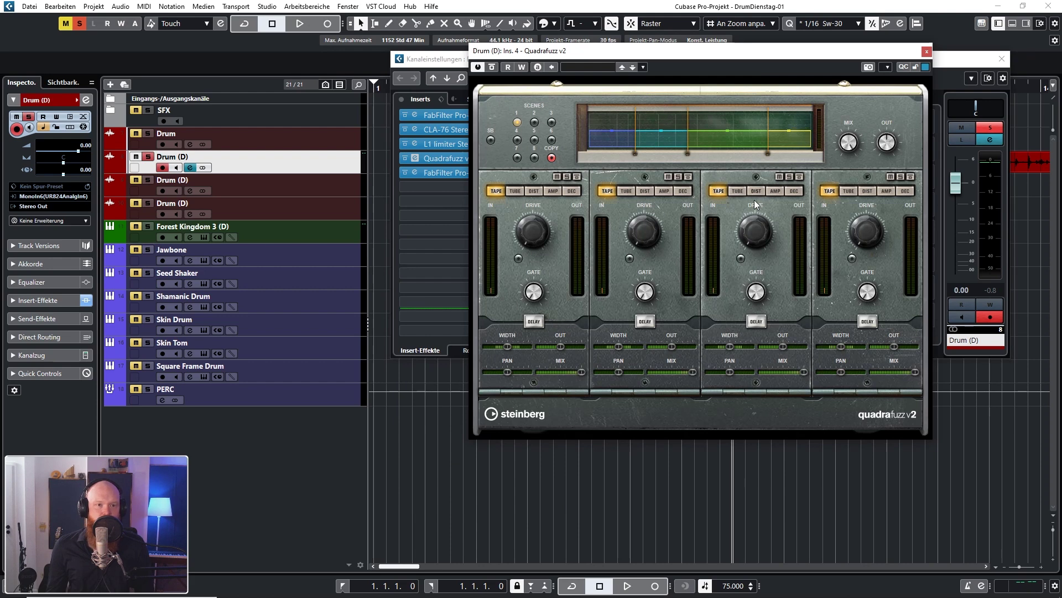
Switch Quadrafuzz's third band to Dist and set its drive to 0.9 during playback.
click(755, 191)
key(space)
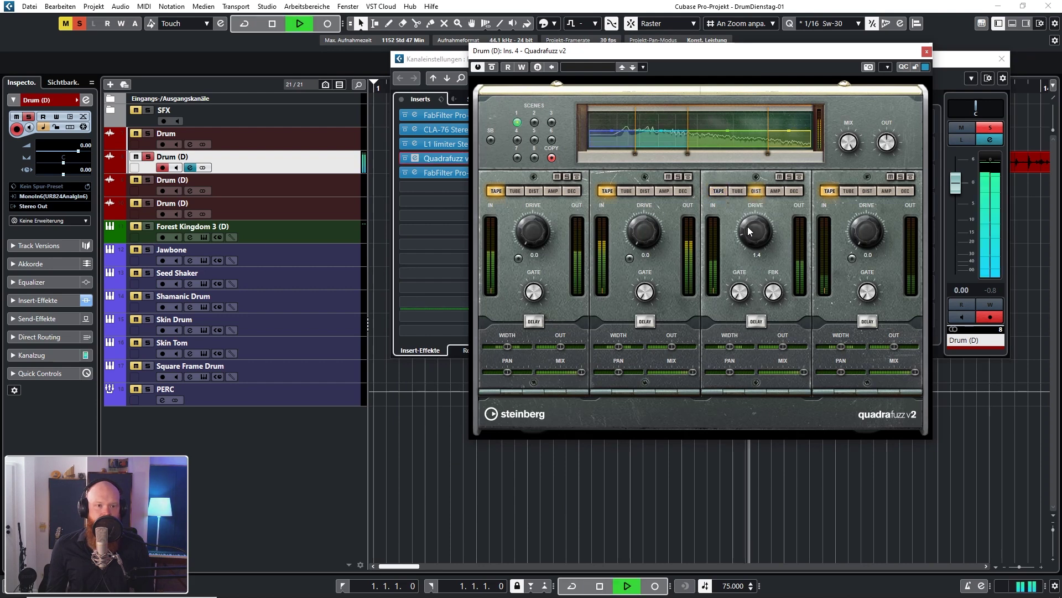
scroll(748, 229, down, 4)
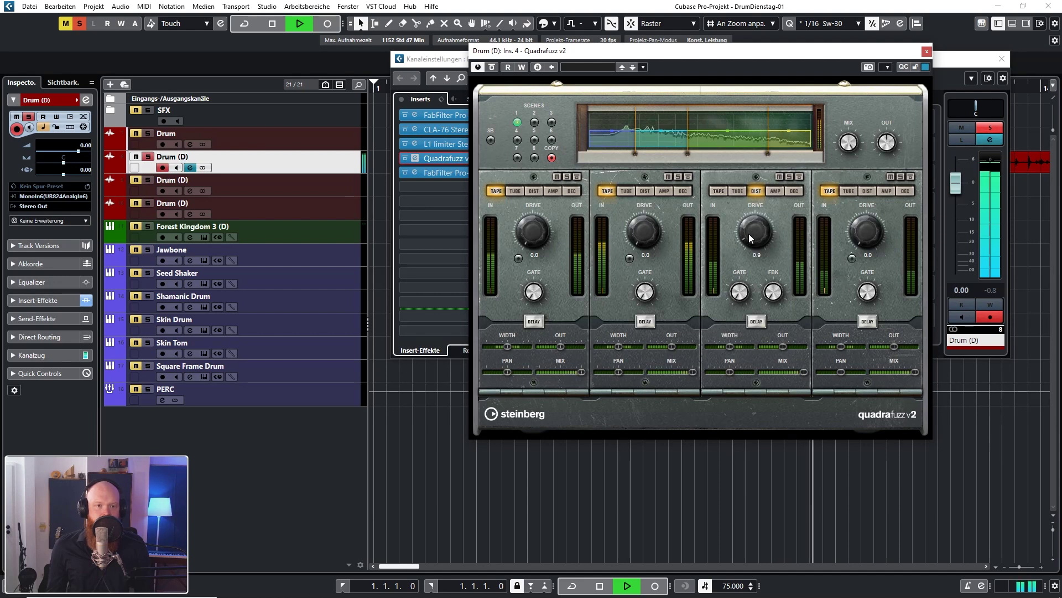
Try Amp on Quadrafuzz's fourth band, switch it to Dist with drive at 0.8, and stop playback.
click(891, 190)
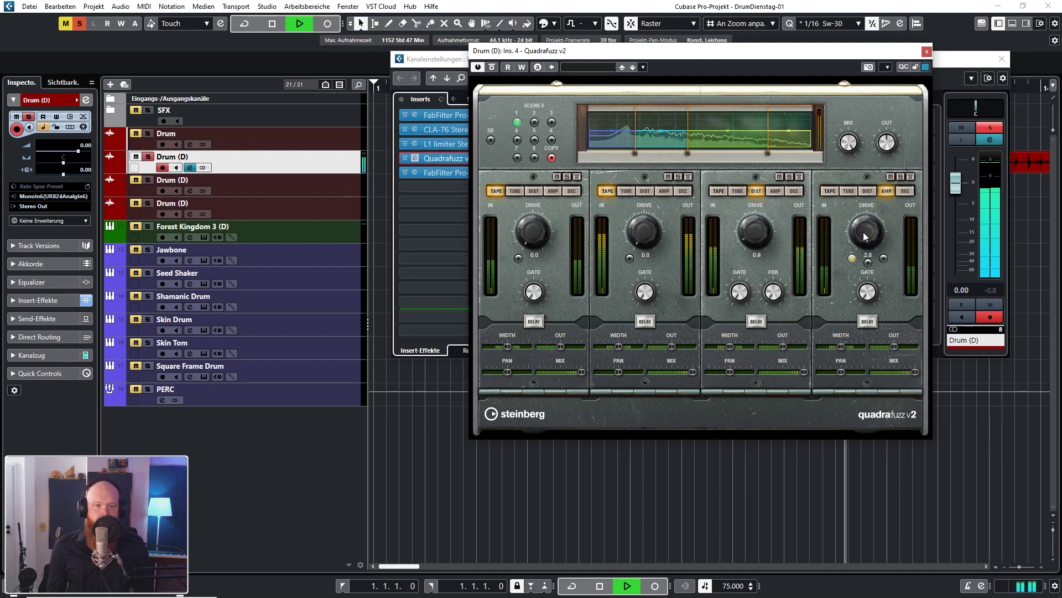
click(867, 191)
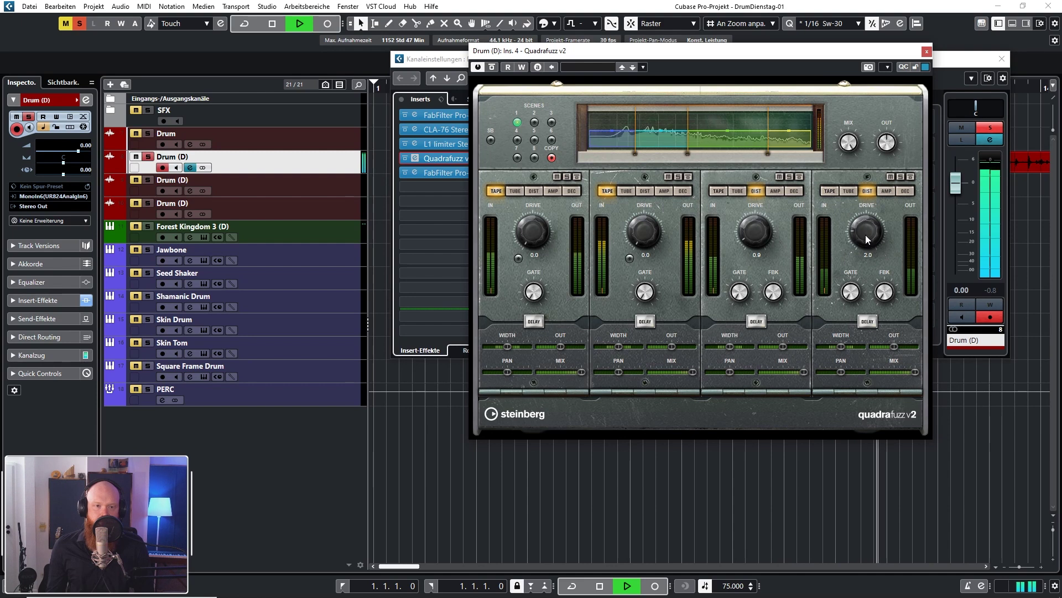
scroll(866, 241, down, 3)
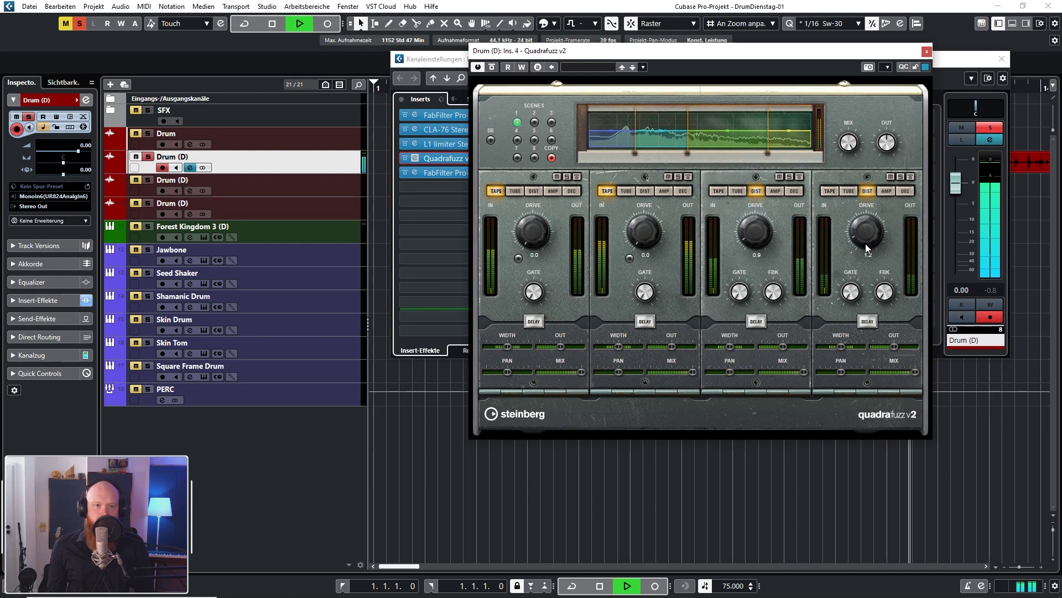
scroll(867, 243, down, 3)
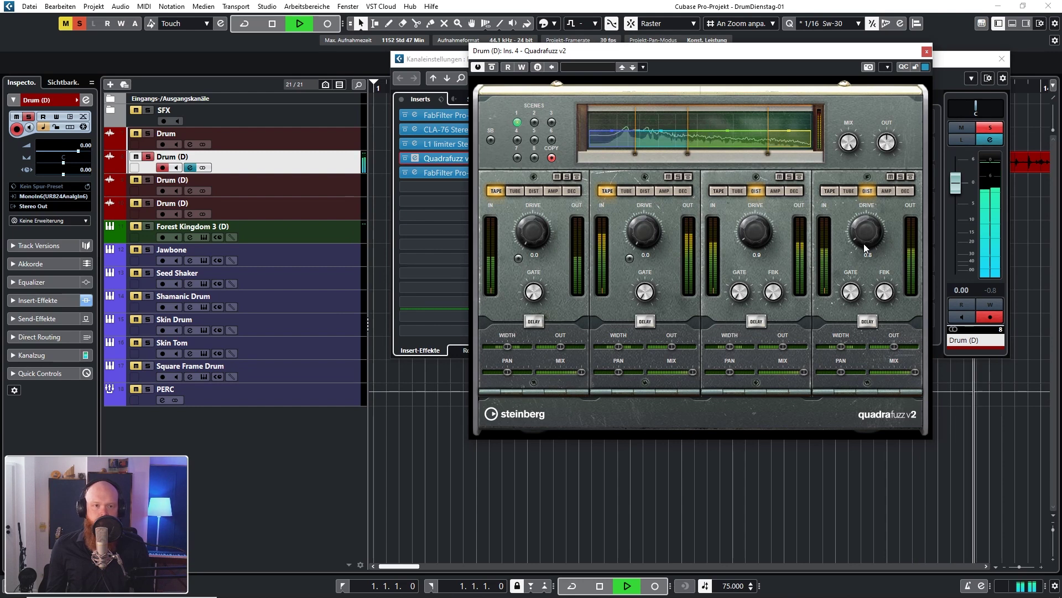
key(space)
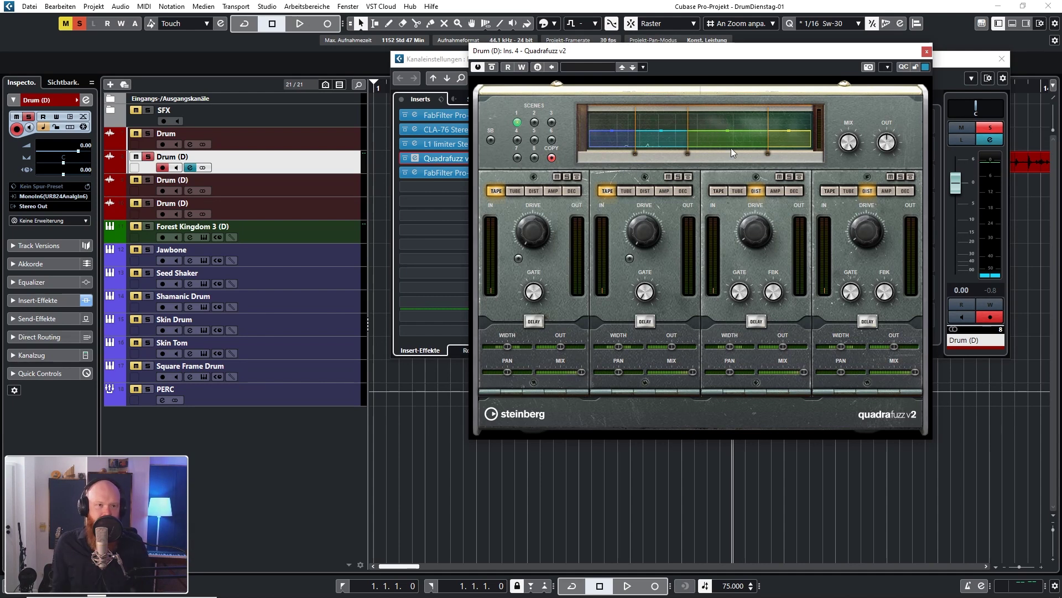
Lower Quadrafuzz's third-band drive to 0.5 and fourth-band drive to 0.6, comparing the drum with the effect bypassed and active.
mouse_move(758, 238)
key(space)
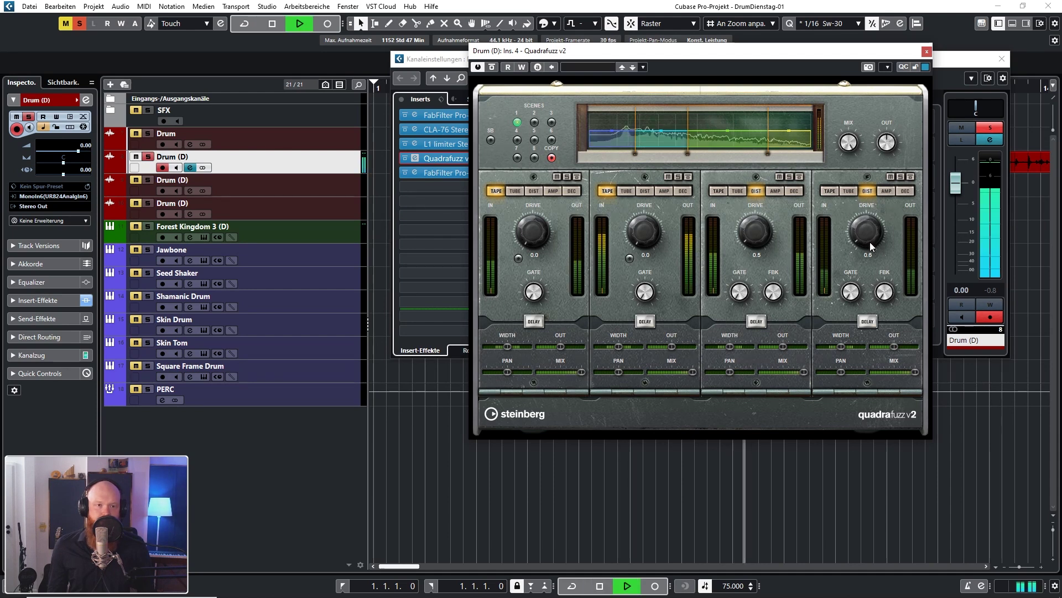
click(492, 67)
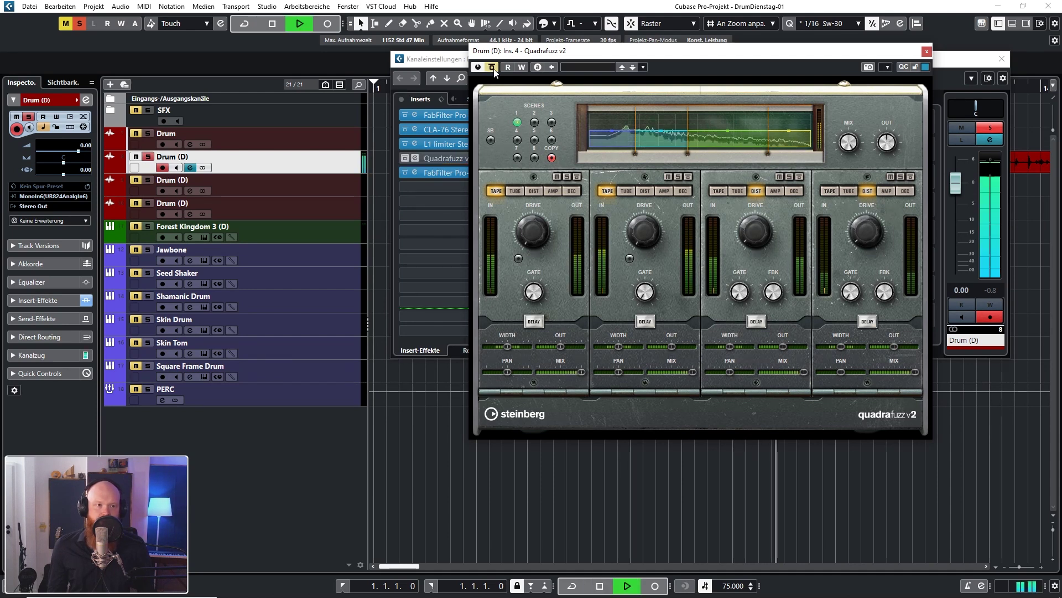
click(492, 68)
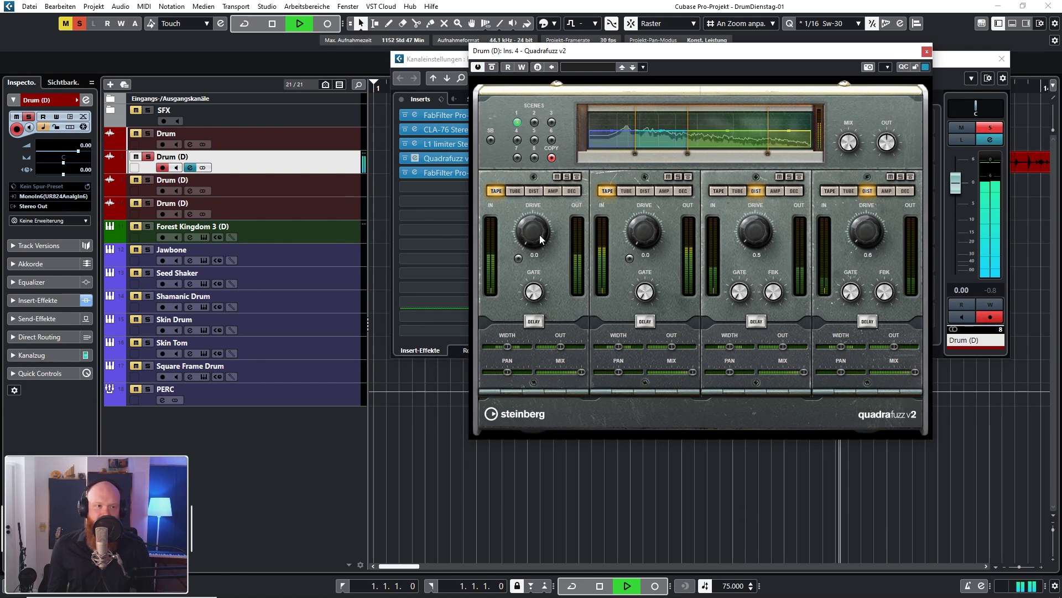
drag(528, 221, 528, 231)
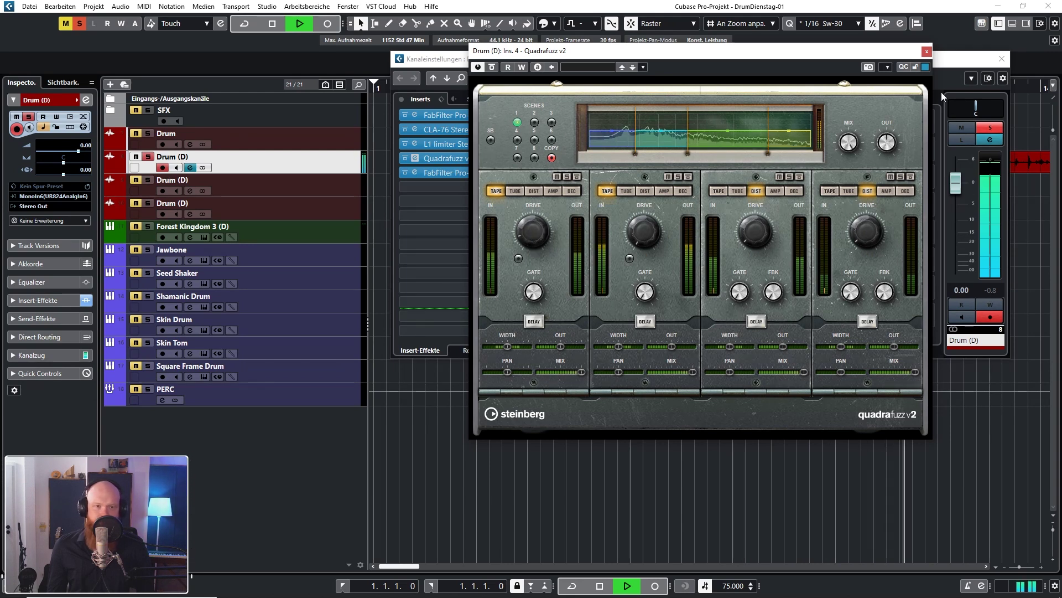
Compare the drum during playback with all insert effects bypassed and active, and close the plug-in and channel settings windows.
click(927, 52)
key(space)
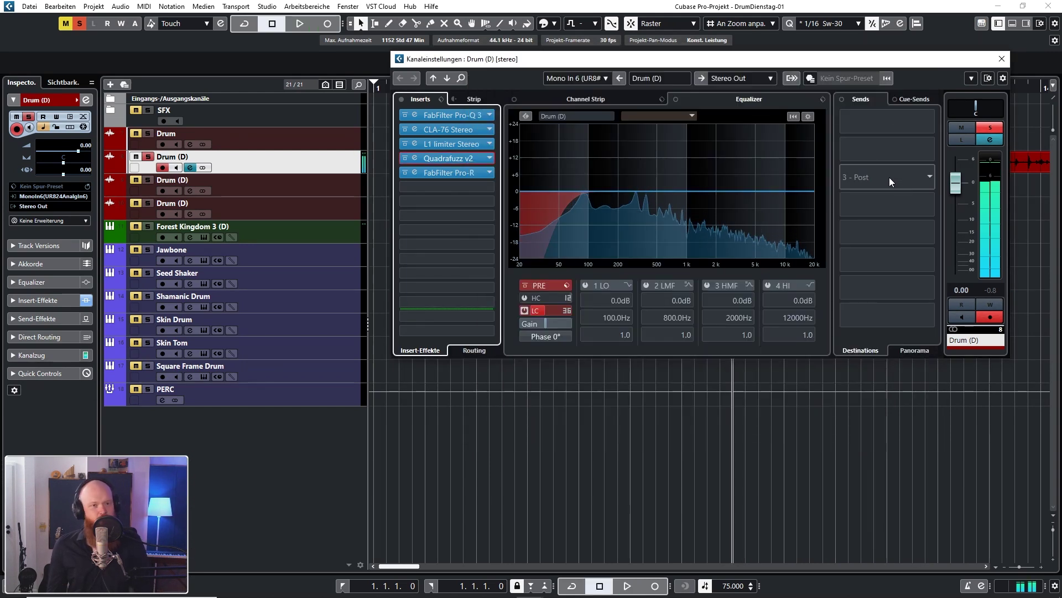
click(402, 100)
key(space)
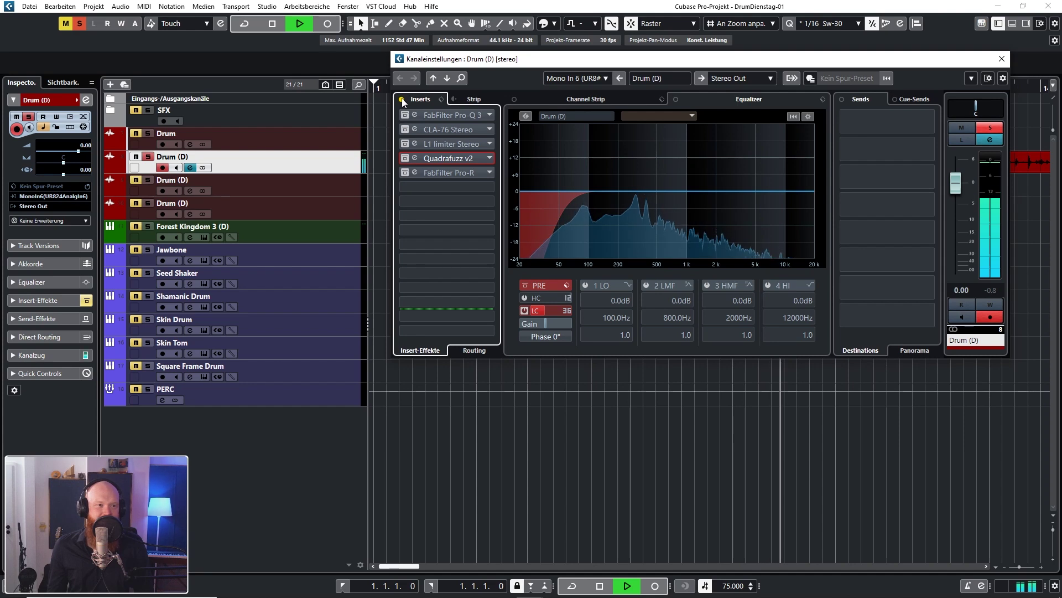
click(402, 100)
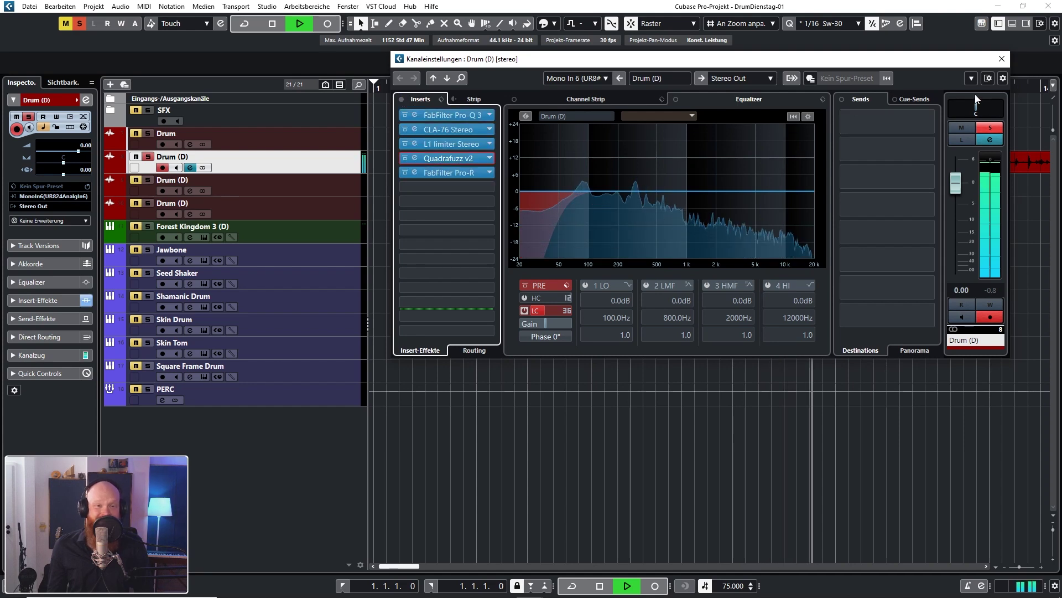
click(1001, 59)
Play back the recorded Drum_01 take from bar 8 to check which passages are usable.
key(g)
key(g)
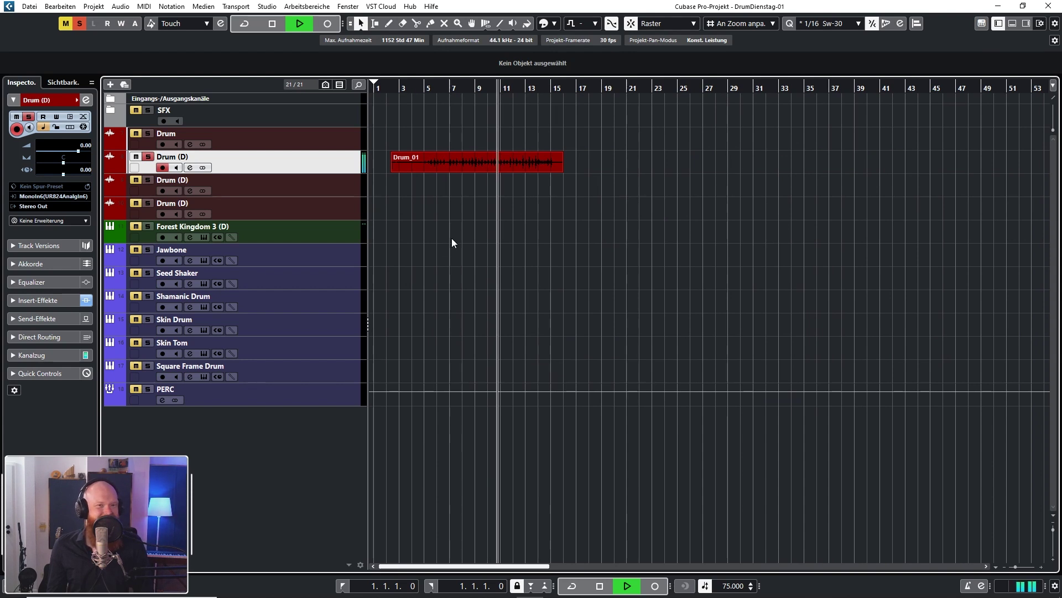
key(space)
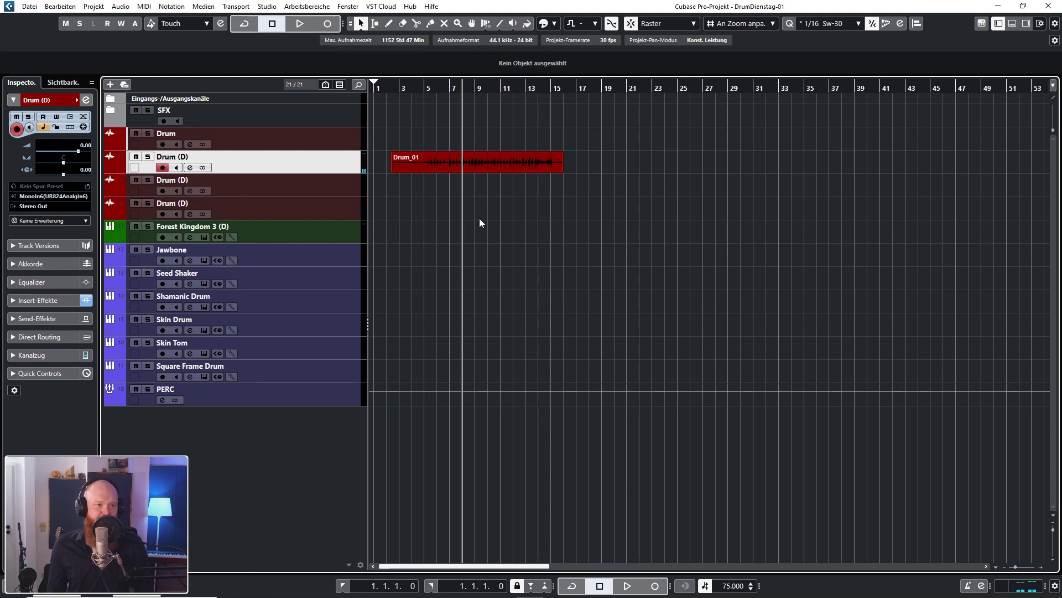
key(h)
key(h)
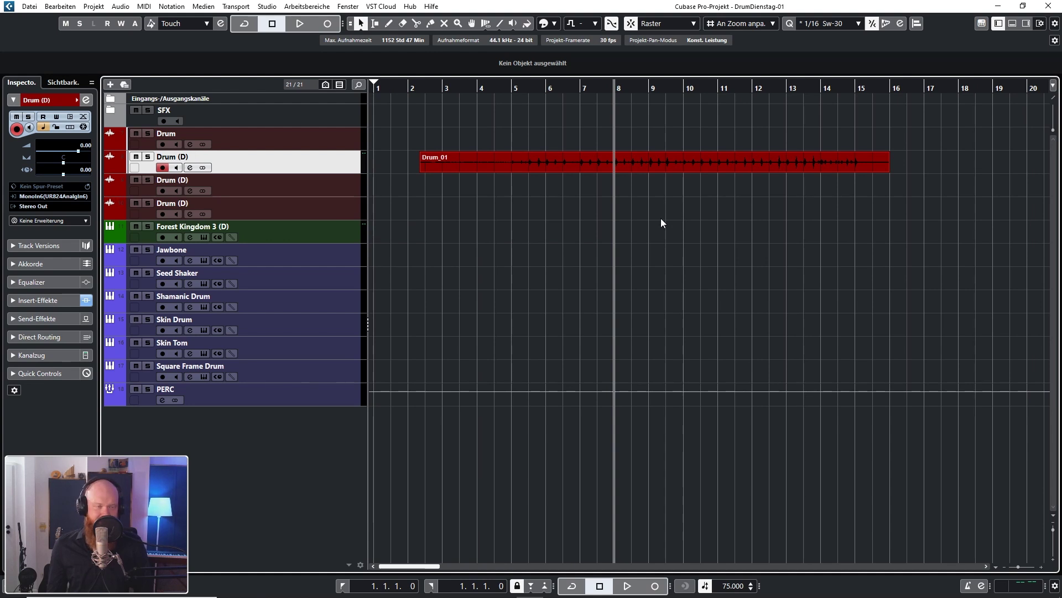
key(h)
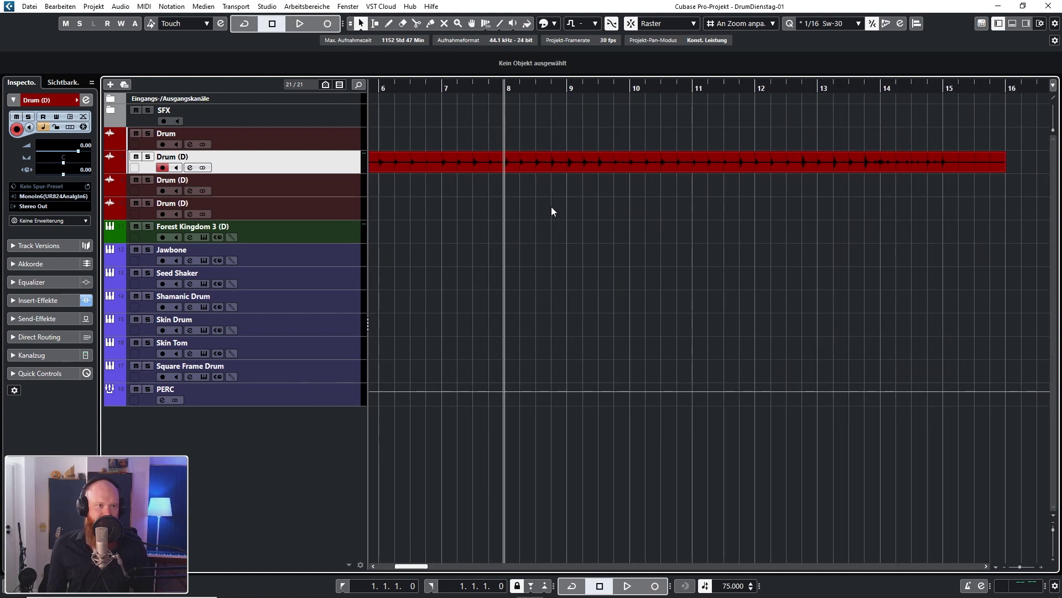
scroll(717, 219, left, 3)
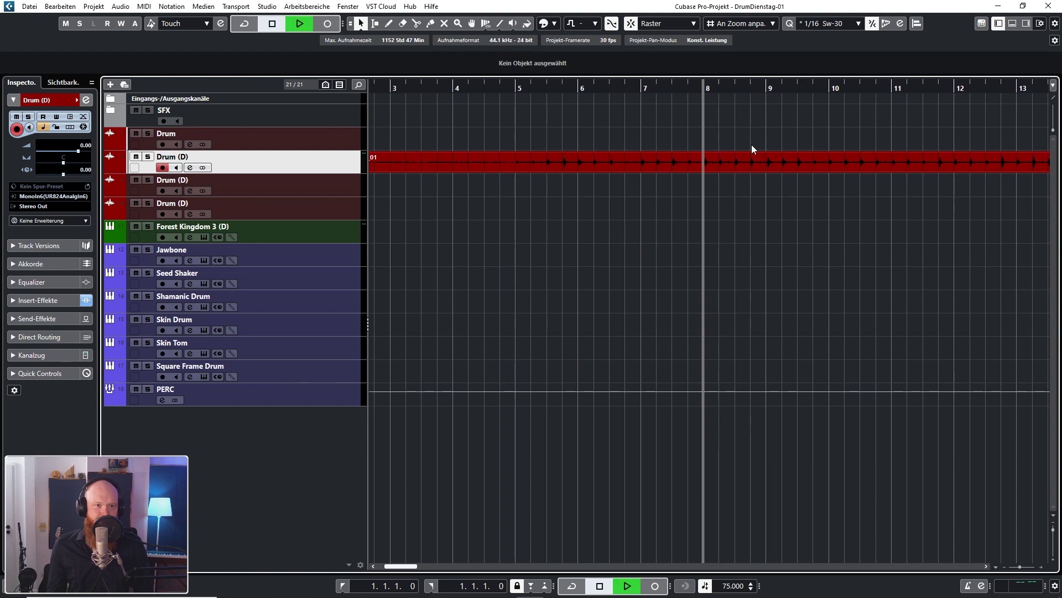
key(g)
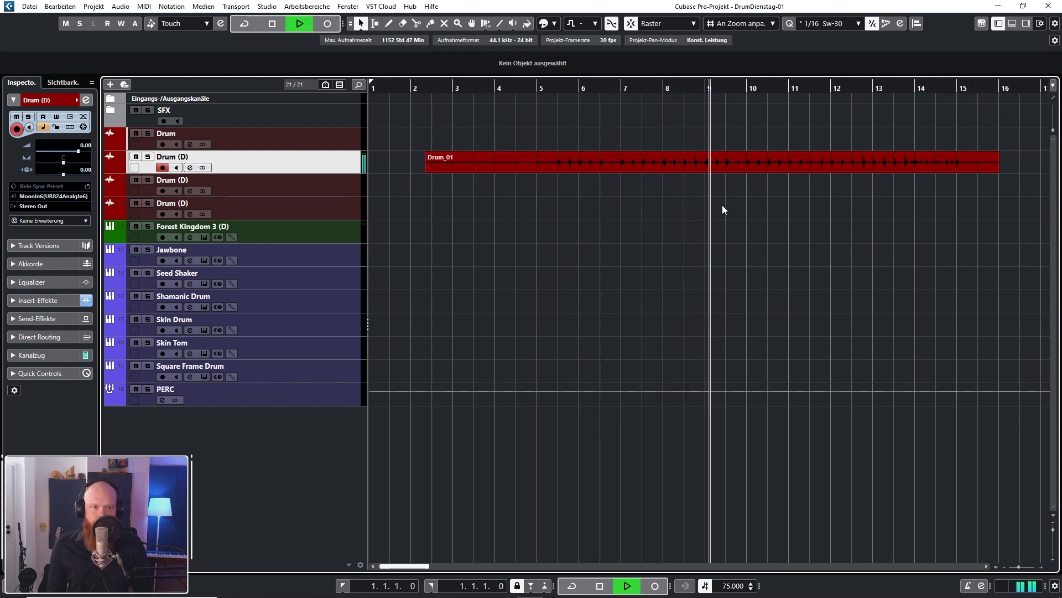
Split the Drum_01 recording at bars 8, 9, 11, 12, 13 and 15, and stop playback.
right_click(801, 198)
click(802, 199)
click(663, 166)
click(707, 166)
click(786, 166)
click(831, 166)
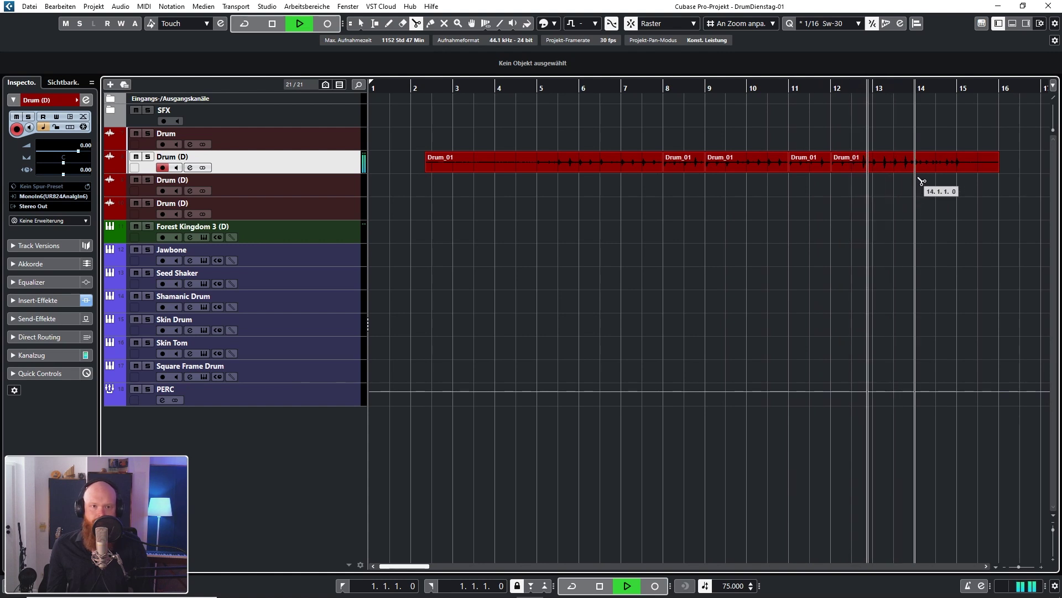
click(874, 168)
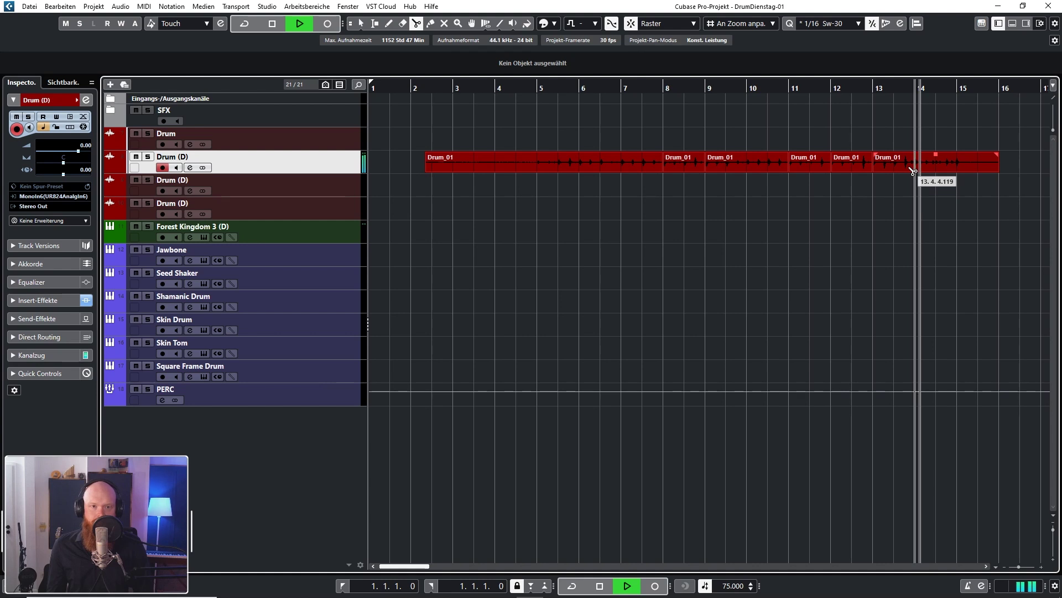
click(960, 165)
key(space)
key(1)
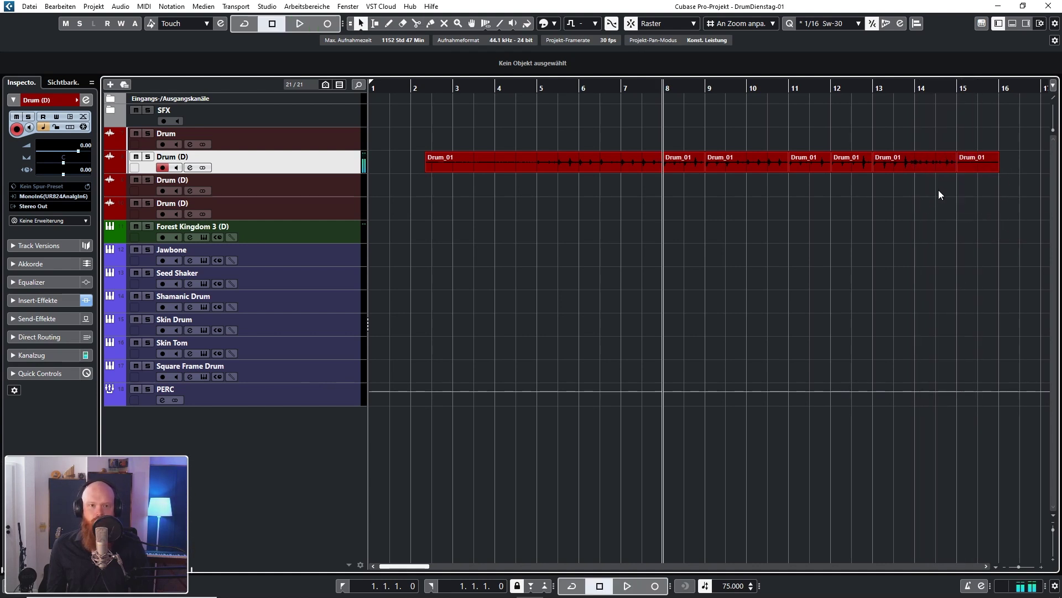
Delete the unwanted drum segments, keeping only the ones starting at bars 8, 11 and 13.
click(977, 168)
key(Delete)
click(925, 161)
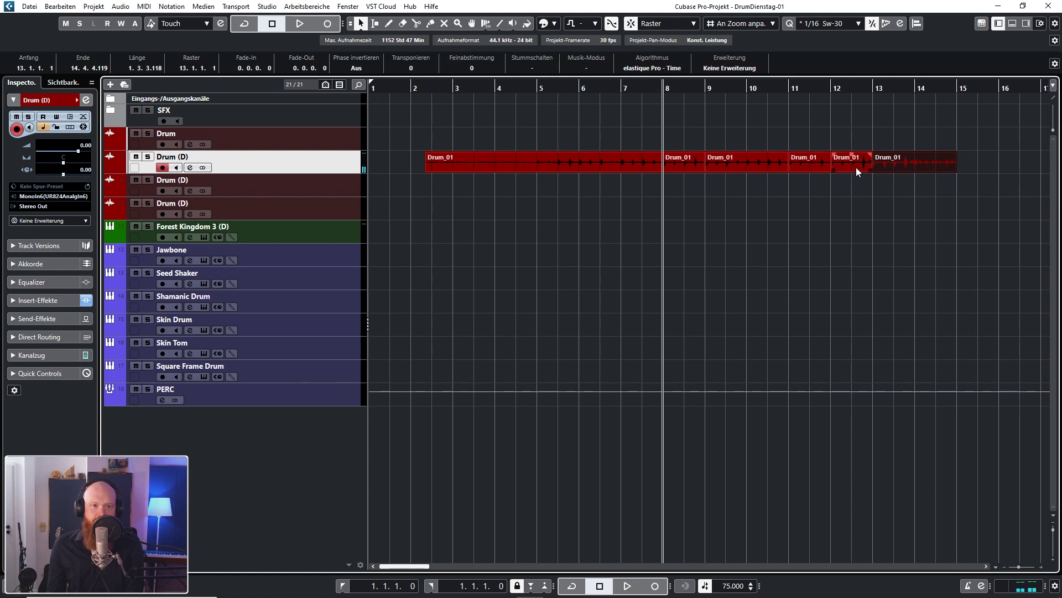
click(584, 171)
key(Delete)
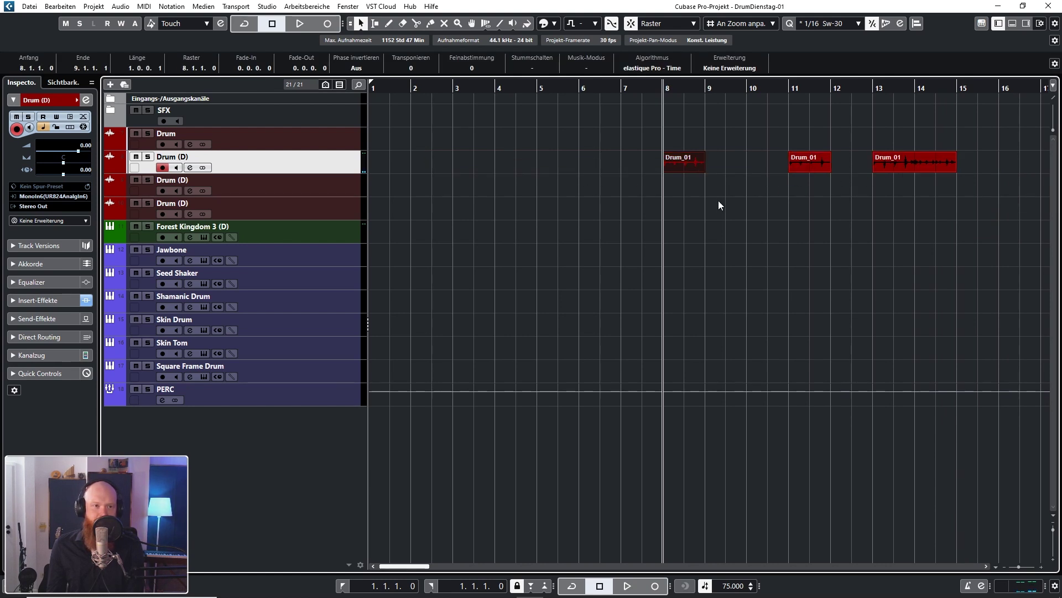
Move the three remaining drum segments to start at bars 1, 2 and 3, and play back the sequence.
drag(688, 164, 390, 165)
click(389, 97)
key(h)
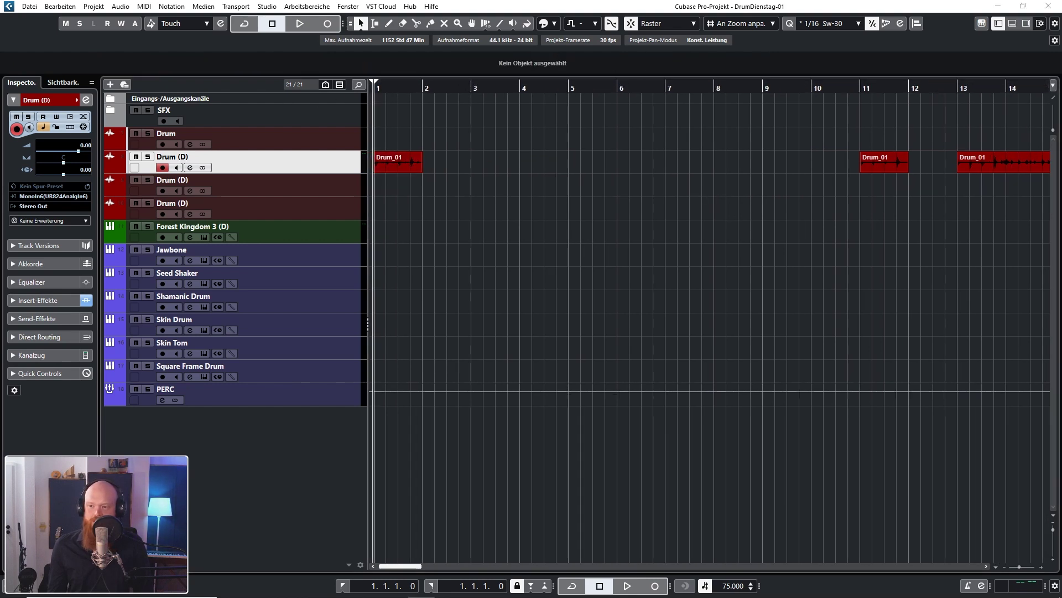
drag(874, 164, 437, 166)
drag(973, 167, 527, 158)
click(537, 230)
key(h)
key(space)
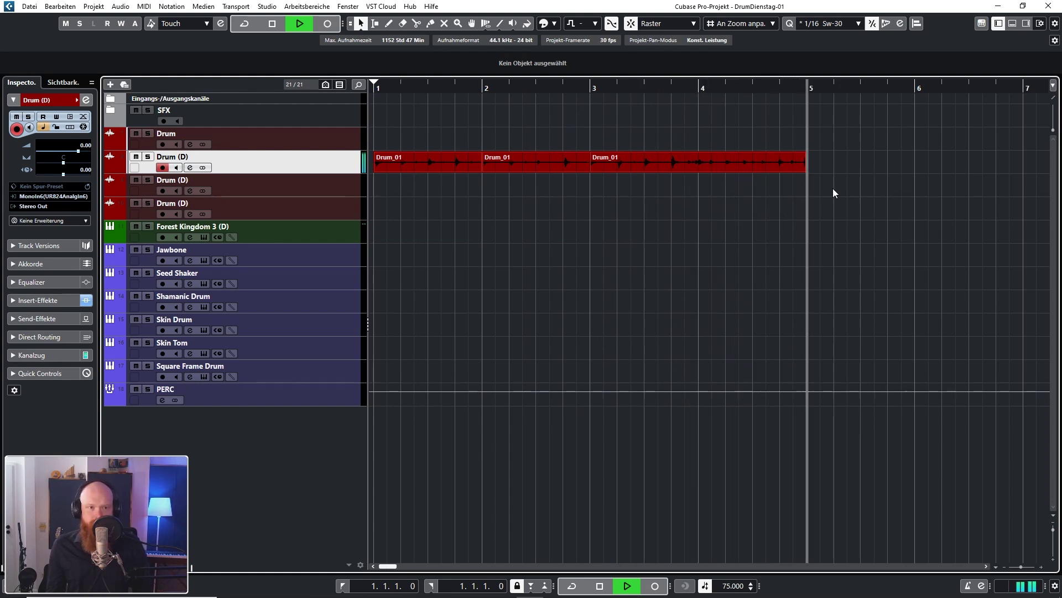
key(space)
Extend the end of the last drum segment past bar 5 to about 5.1.3 so the final hit rings out.
scroll(795, 165, up, 4)
scroll(821, 171, up, 3)
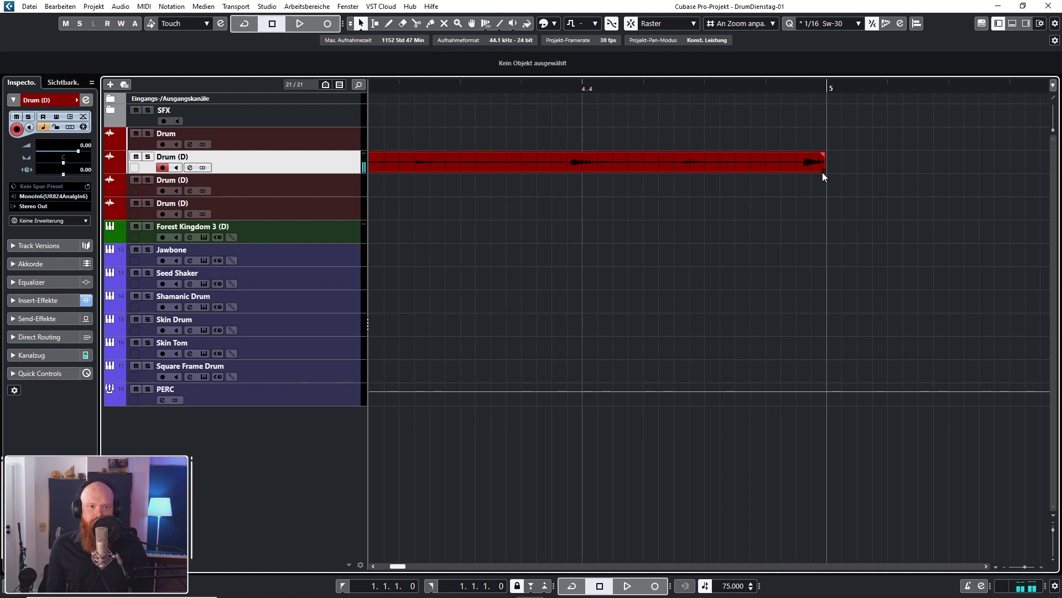
drag(822, 171, 961, 173)
scroll(730, 155, down, 2)
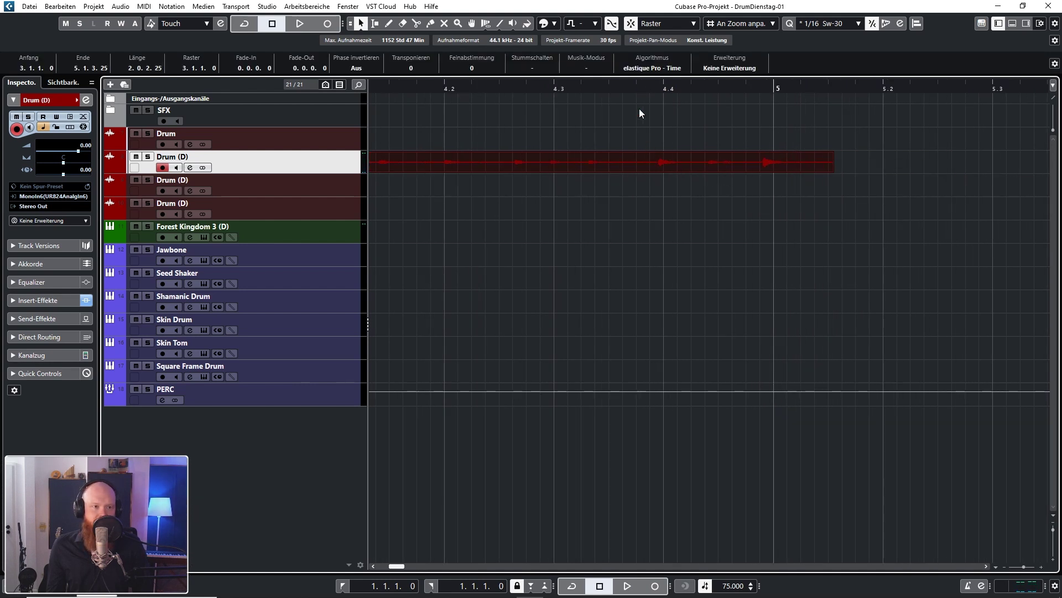
Open the last drum segment in the Sample Editor and set a Free Warp marker on the hit just before bar 5.
double_click(645, 161)
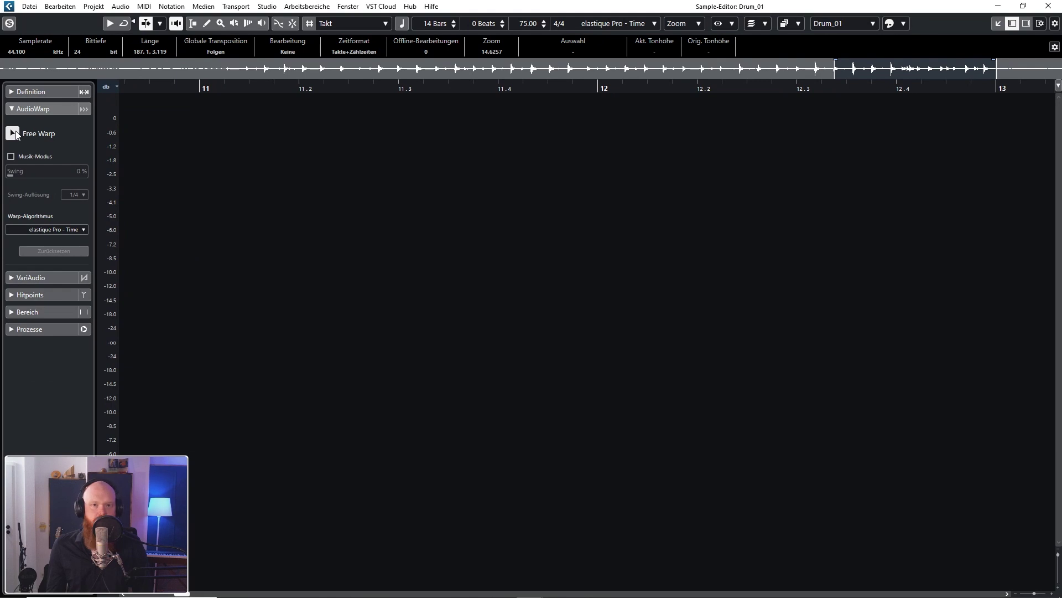
scroll(705, 305, down, 10)
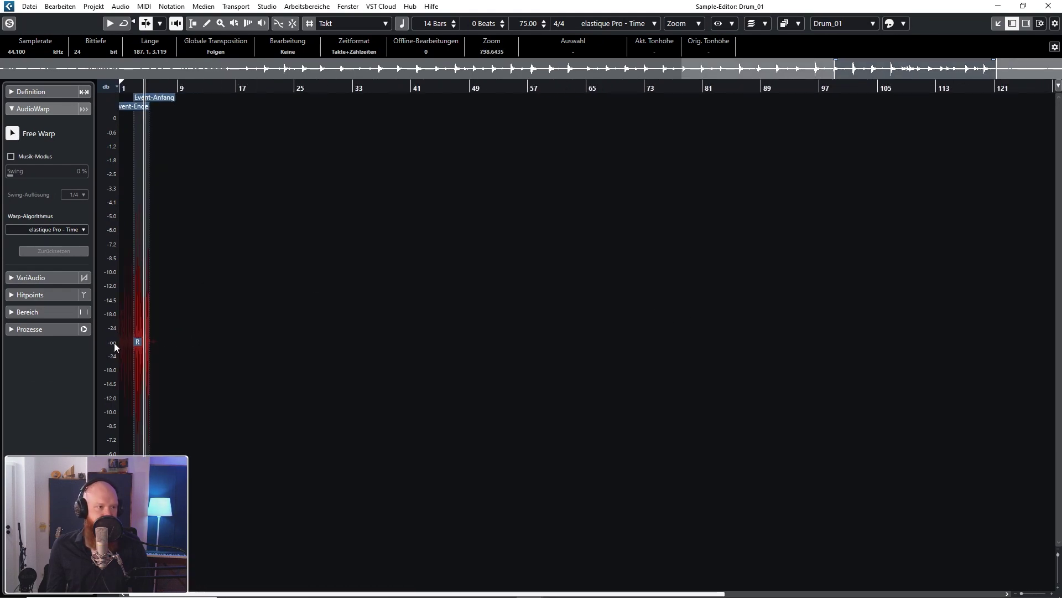
scroll(145, 396, up, 12)
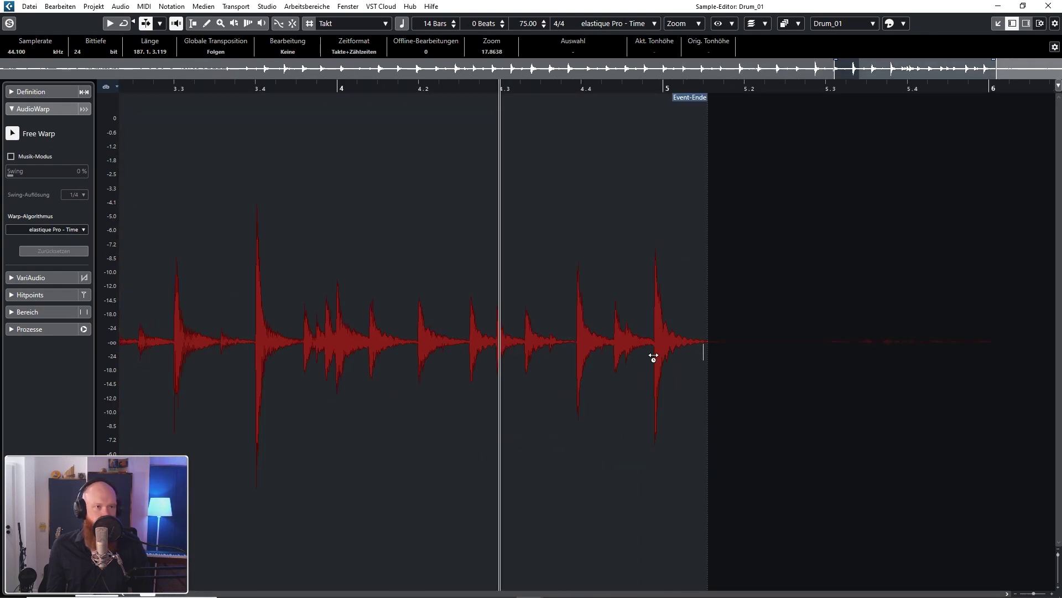
scroll(685, 385, up, 4)
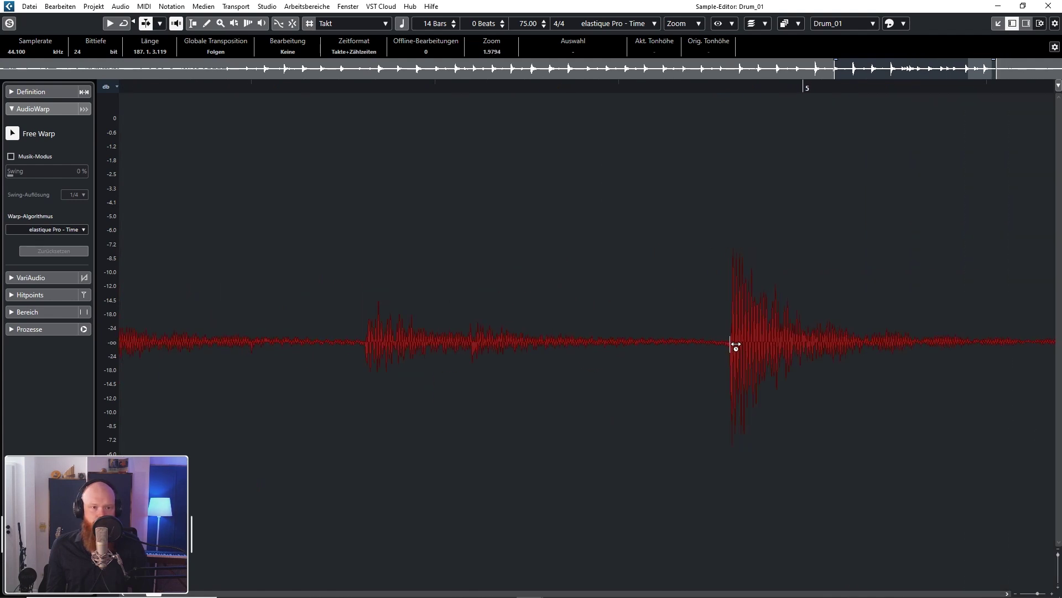
scroll(895, 341, down, 4)
scroll(681, 366, down, 2)
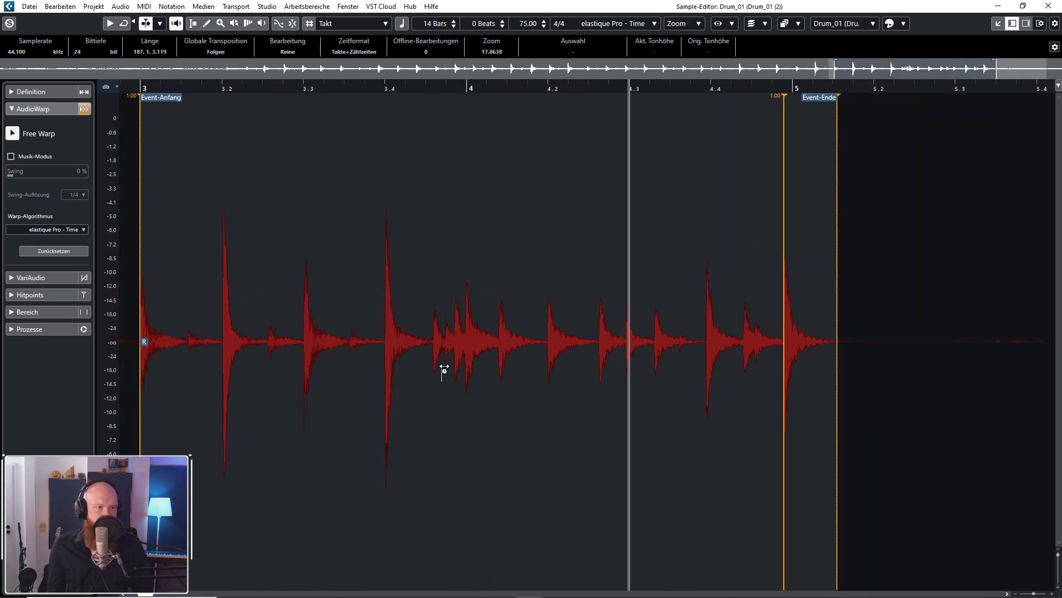
Set warp markers on the hits at 3.4 and bar 4, and nudge the bar 4 hit onto the grid.
click(225, 90)
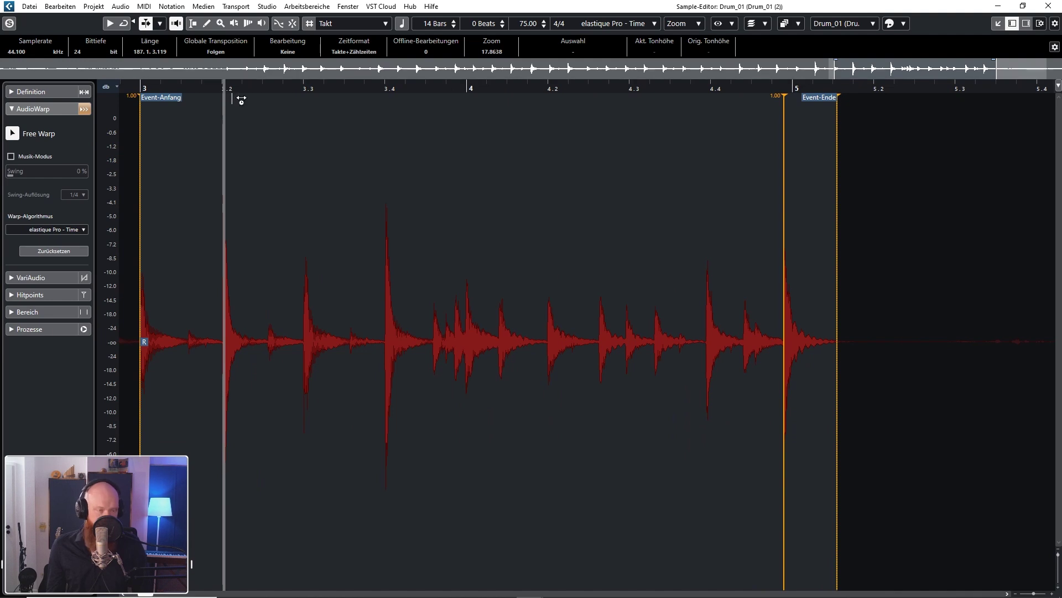
scroll(321, 387, up, 4)
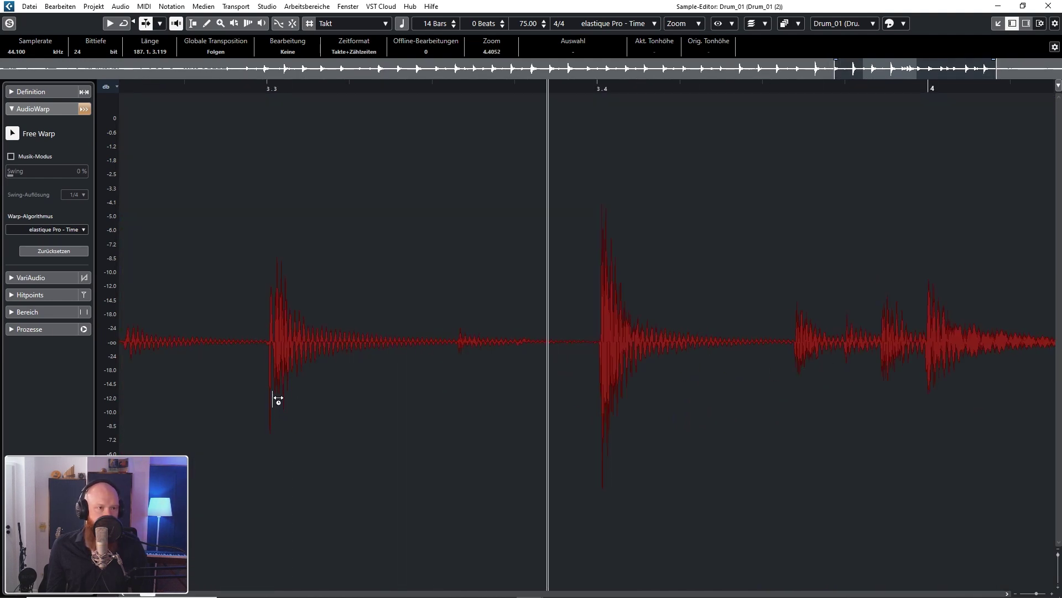
scroll(657, 372, down, 3)
scroll(628, 368, up, 2)
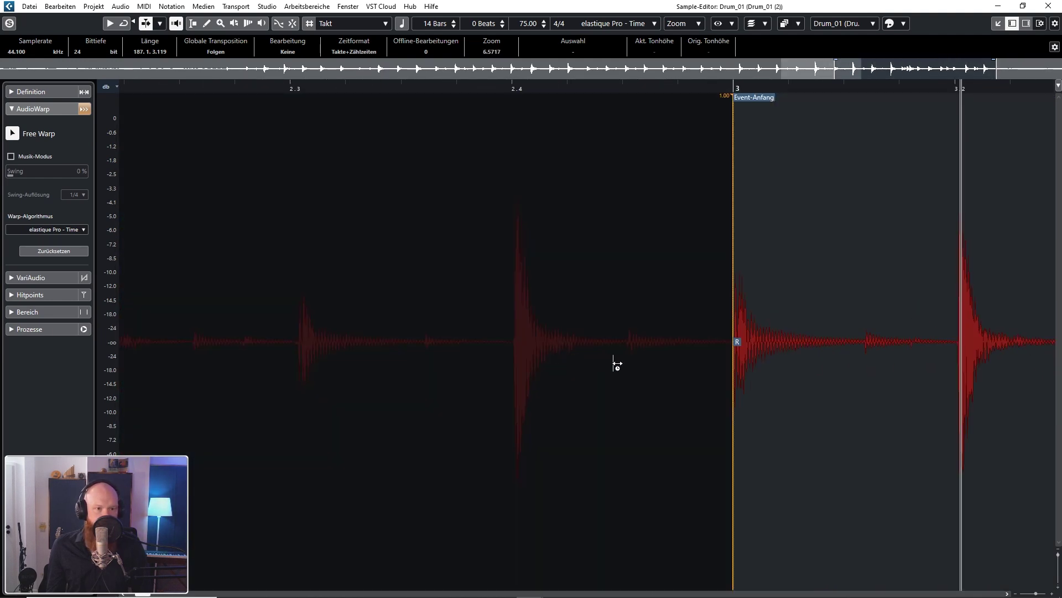
scroll(384, 341, down, 3)
scroll(553, 343, up, 3)
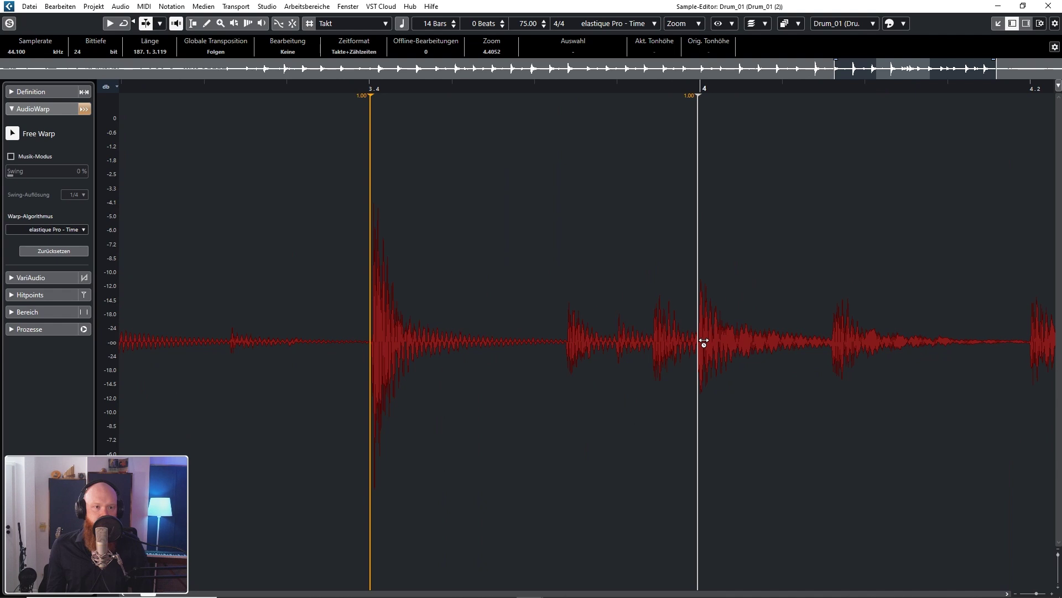
drag(701, 340, 706, 340)
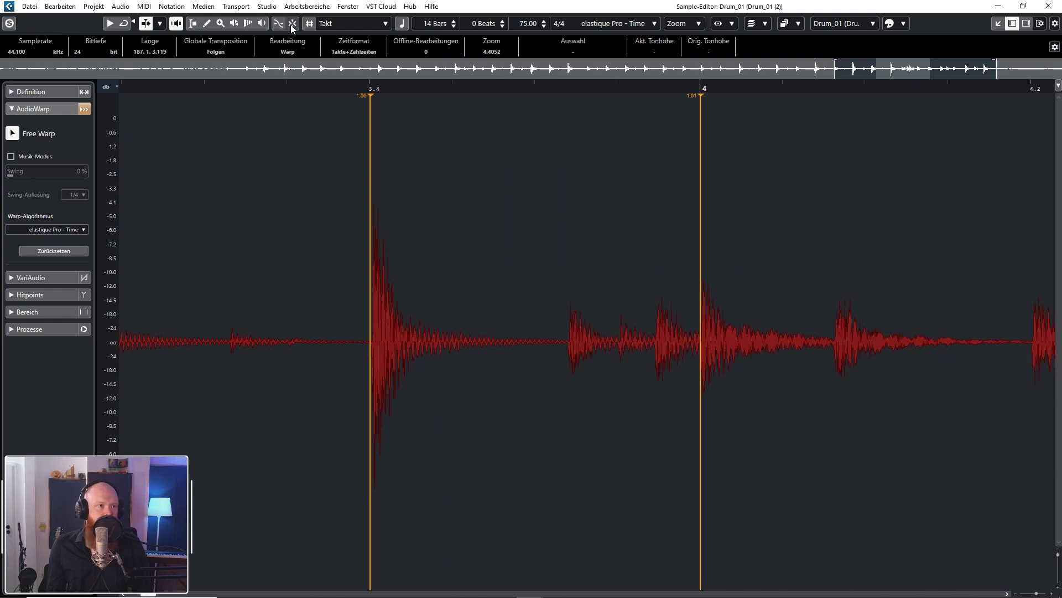
drag(702, 320, 706, 319)
scroll(617, 316, down, 3)
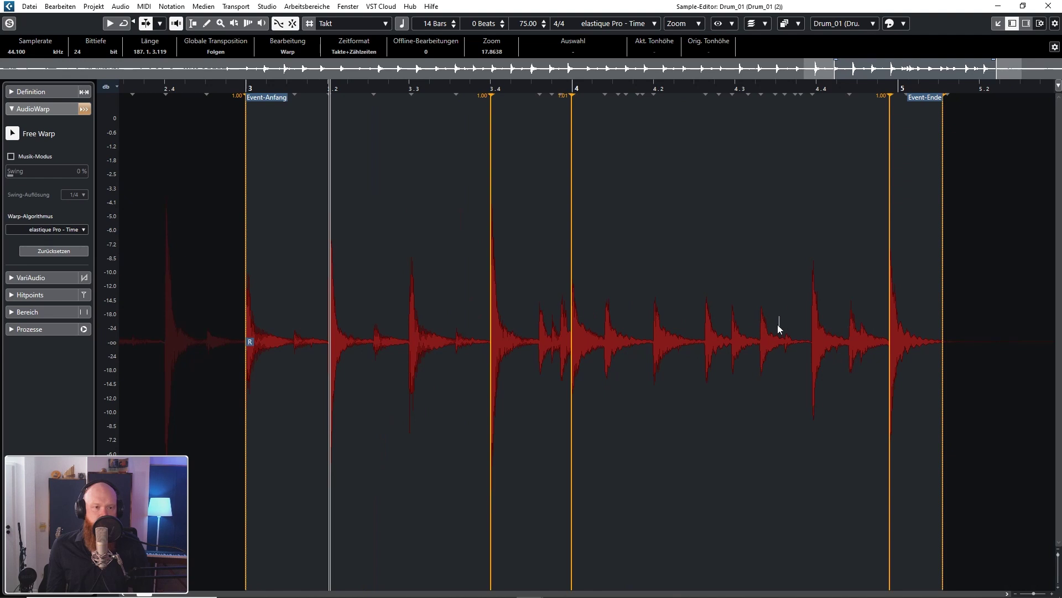
Warp the early hit before 4.4 onto beat 4.4 and play back the result.
scroll(783, 326, up, 2)
scroll(872, 336, up, 3)
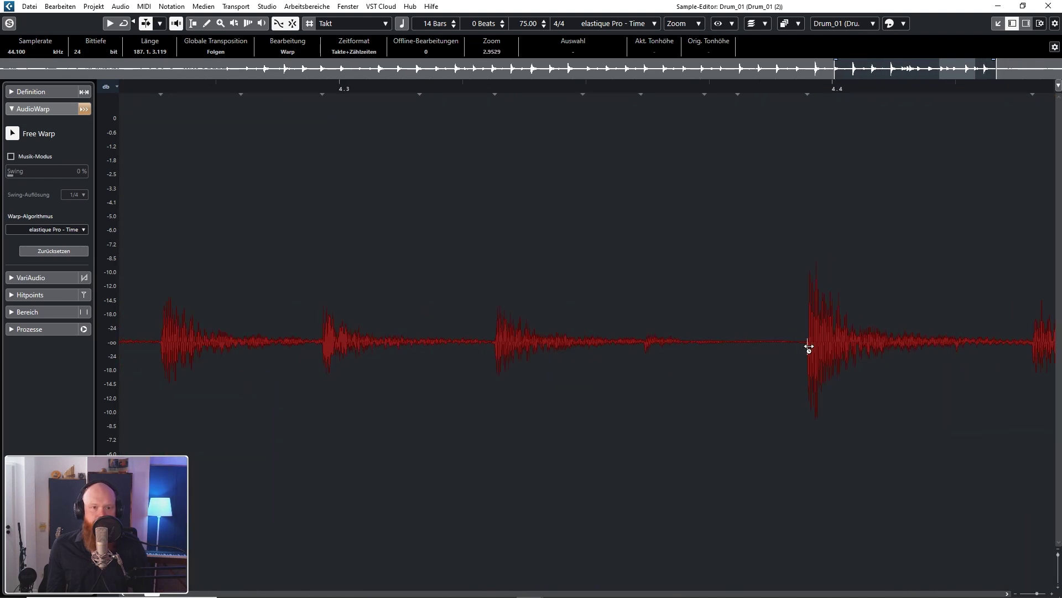
drag(811, 347, 836, 354)
scroll(607, 332, down, 3)
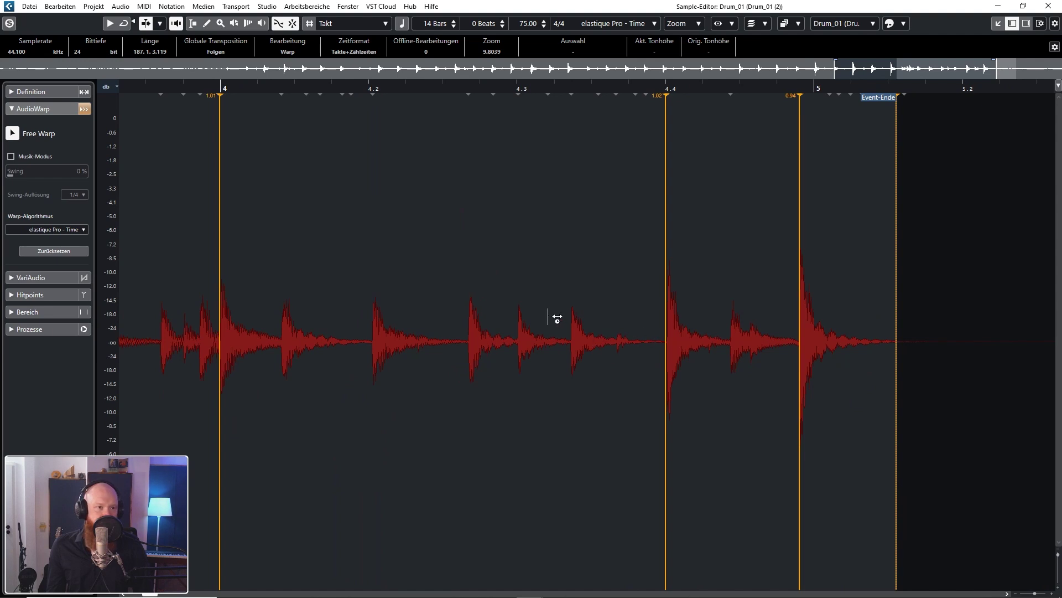
key(space)
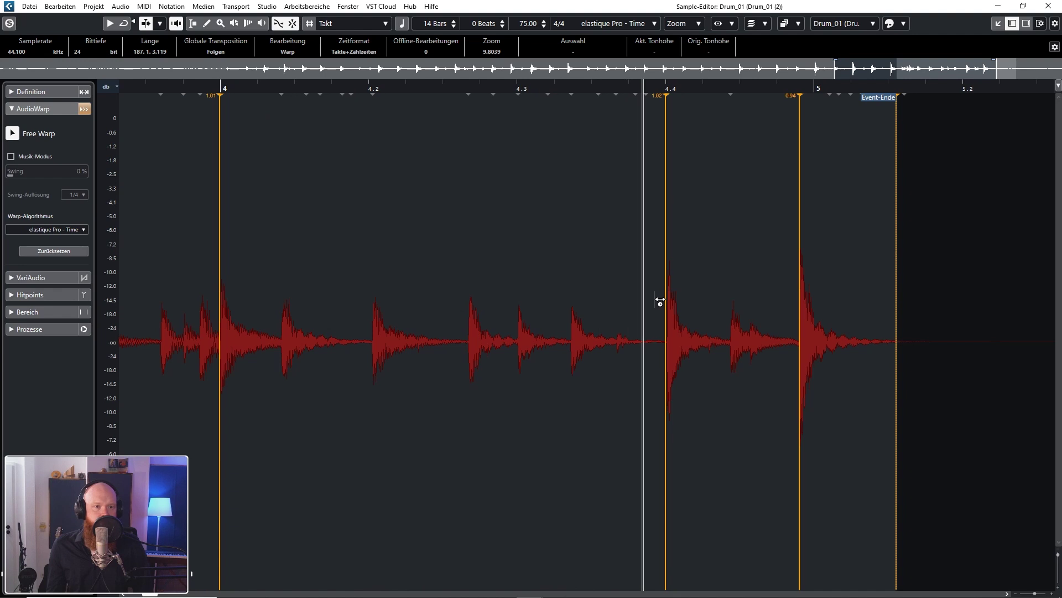
key(space)
Audition the hits after bar 4 repeatedly and warp the late hit onto beat 4.2.
key(h)
key(space)
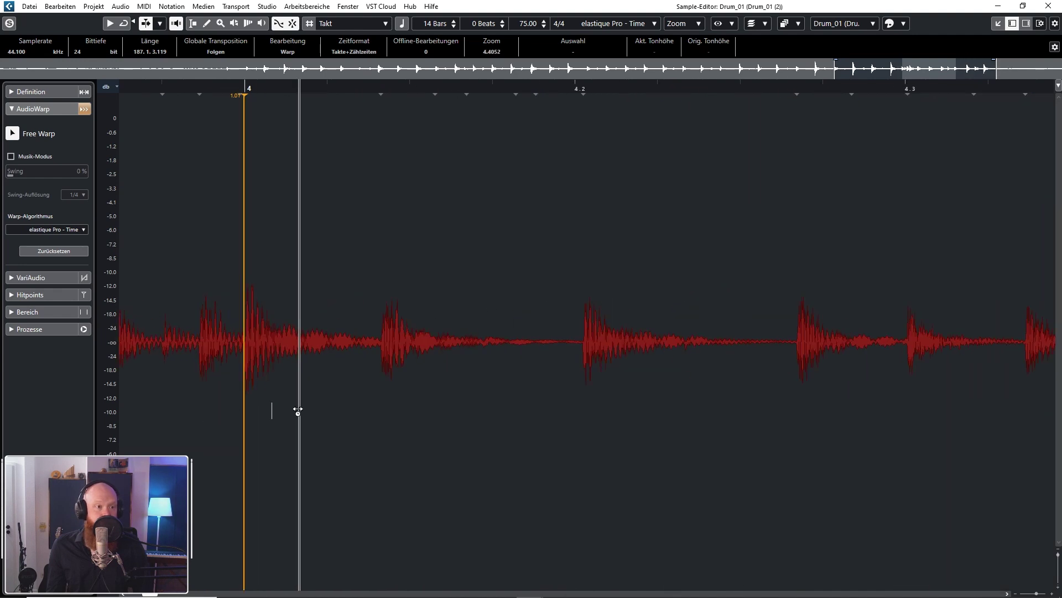
key(space)
key(space)
key(space)
key(space)
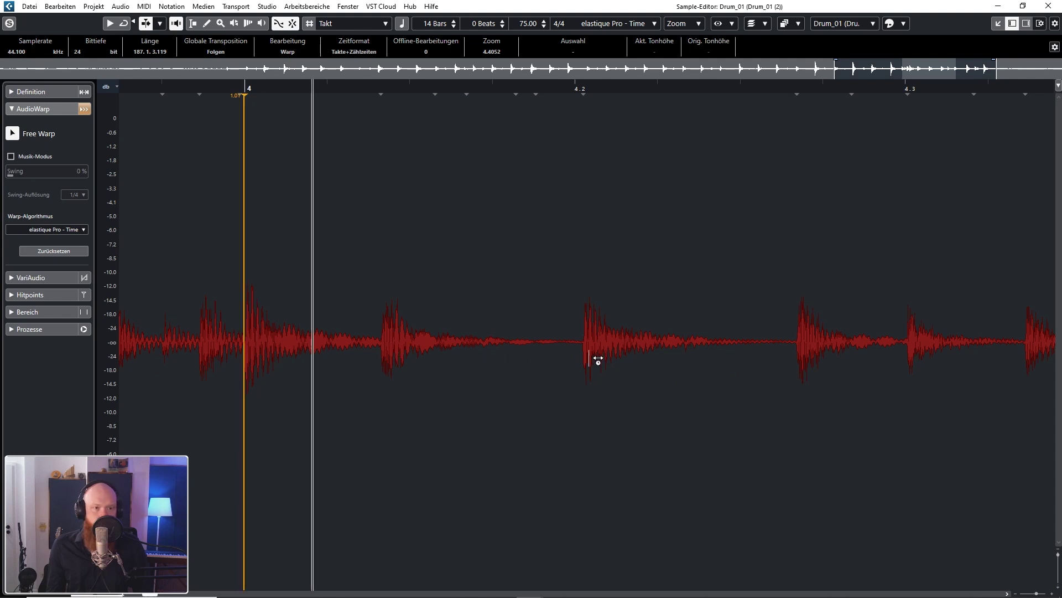
key(space)
drag(588, 351, 582, 352)
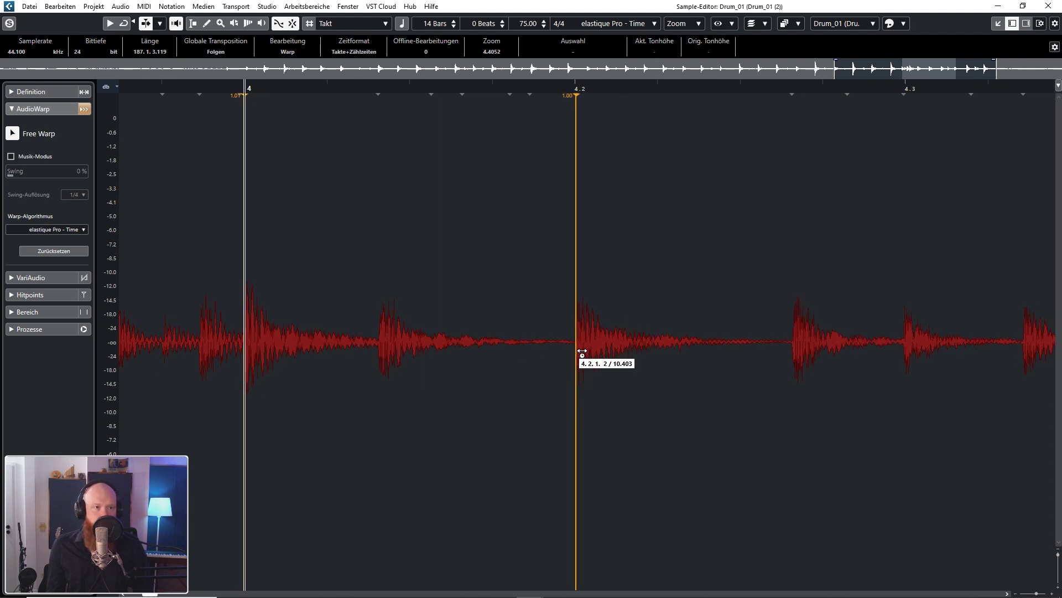
Audition the hits after bar 4, warp the early last hit onto bar 5, and play back from beat 4.4.
key(space)
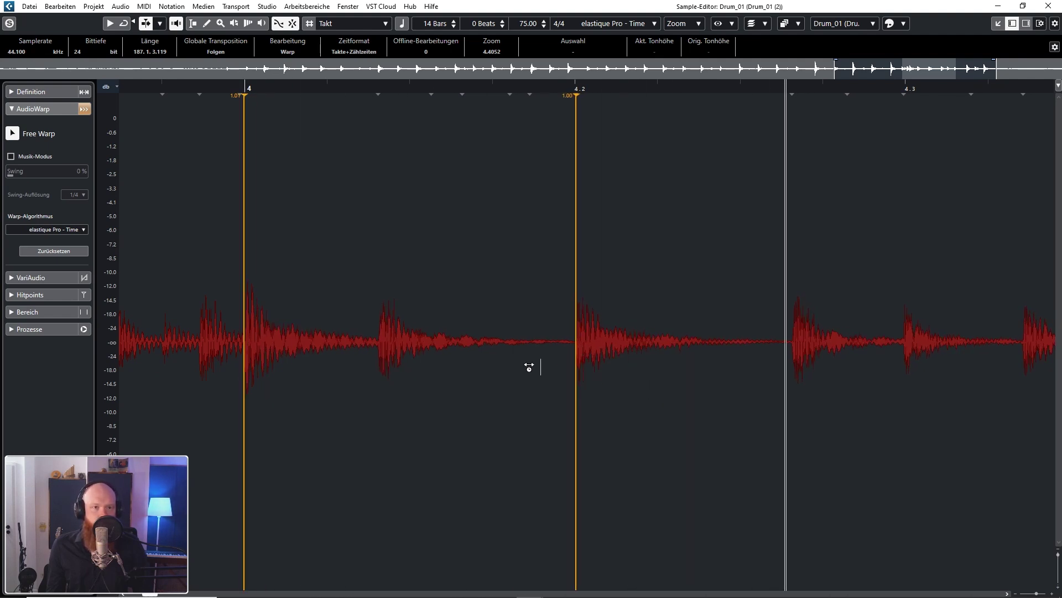
key(g)
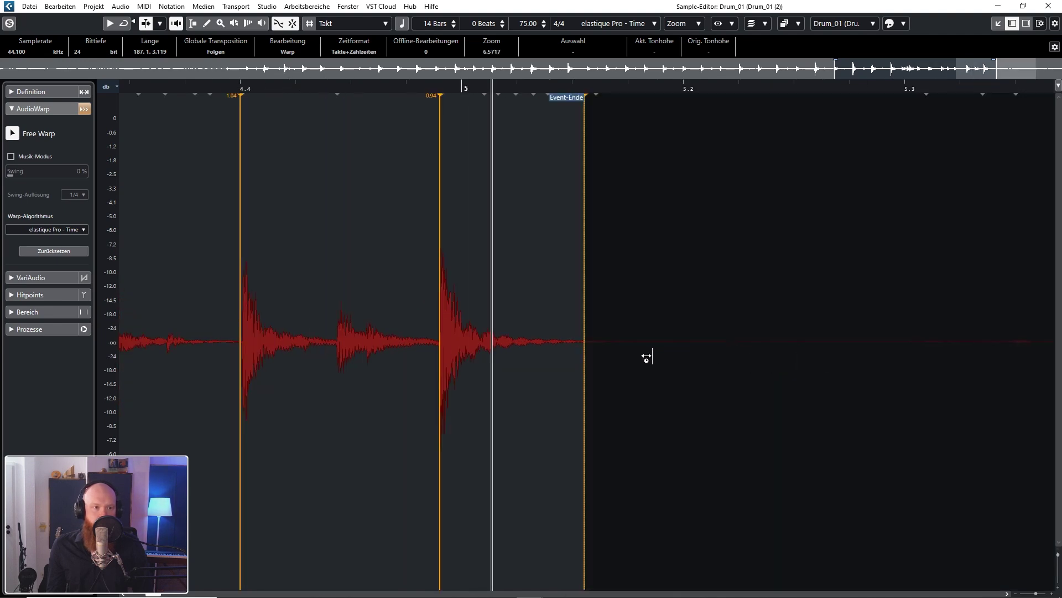
key(space)
scroll(967, 334, down, 3)
scroll(633, 316, up, 6)
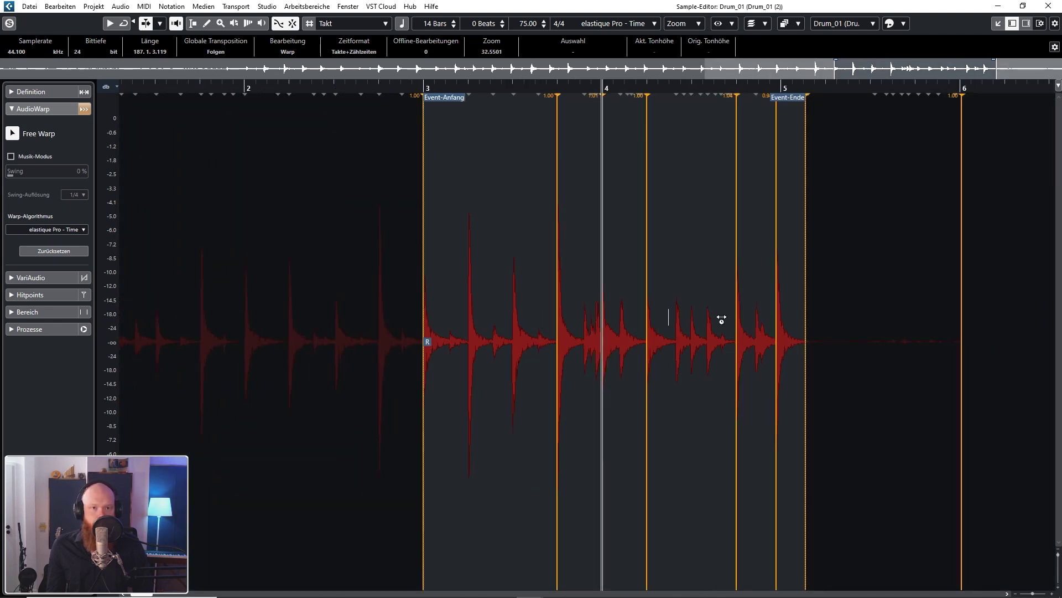
drag(714, 357, 766, 340)
key(ctrl+z)
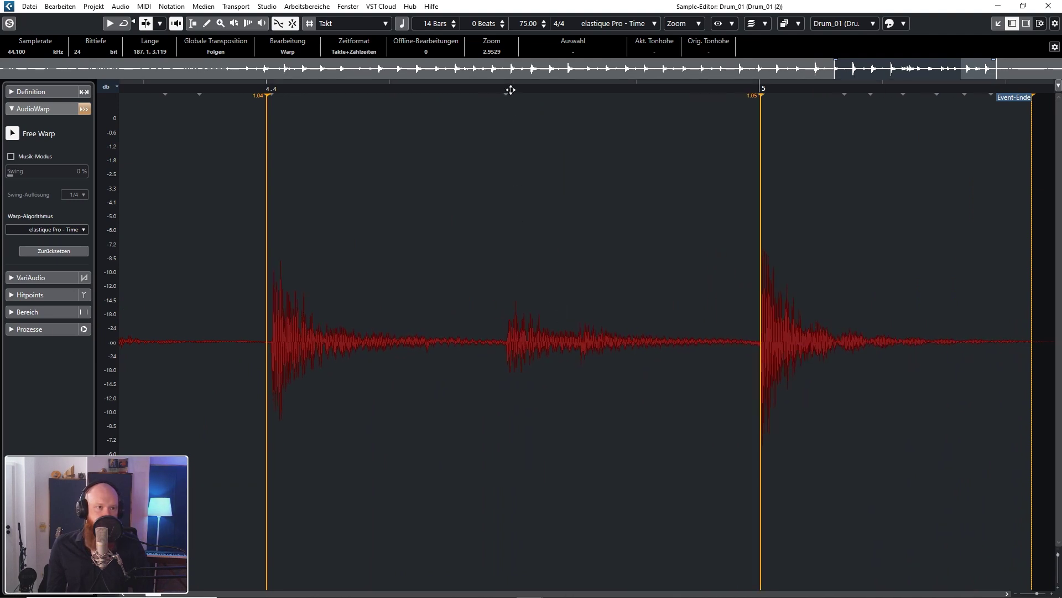
click(257, 88)
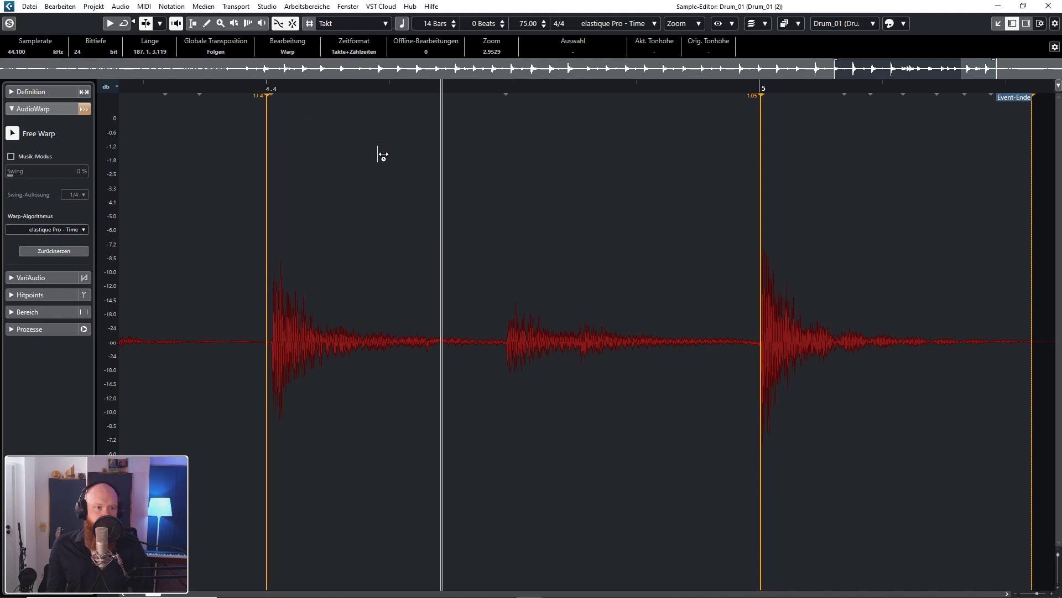
key(g)
key(g)
key(g)
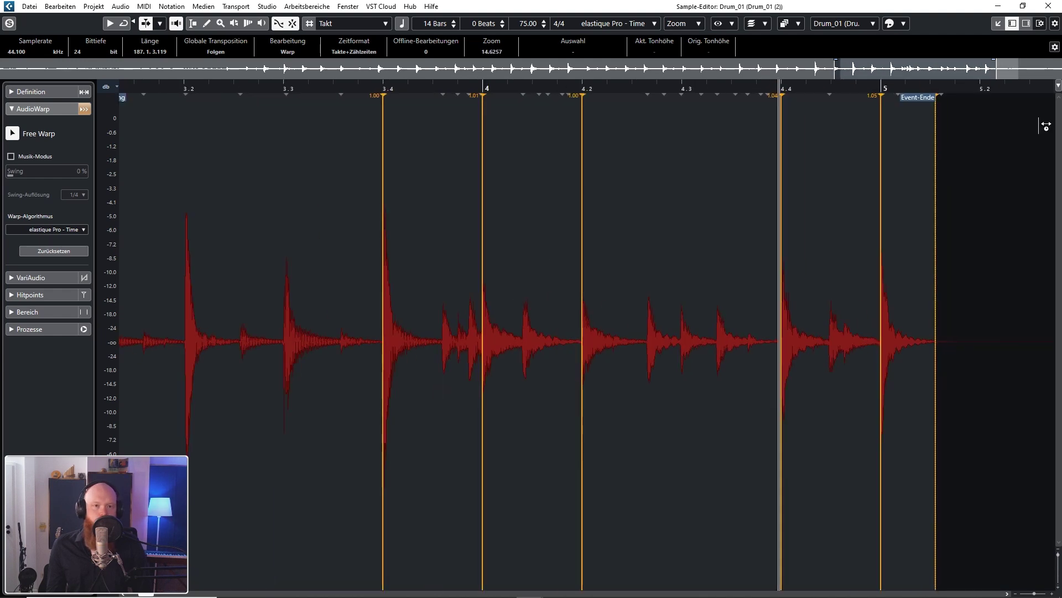
Return to the project and trim the end of the last drum segment back to bar 5.
click(1048, 6)
drag(831, 170, 774, 170)
key(g)
key(g)
key(g)
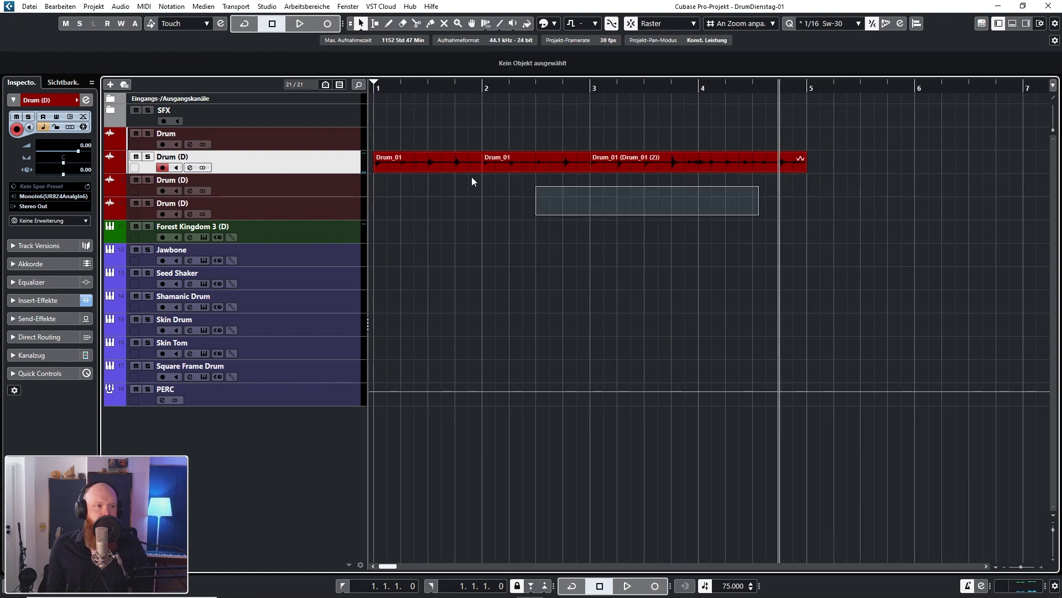
Set the cycle range from bar 1 to bar 5 around the drum segments and play the loop.
click(433, 164)
key(p)
click(639, 223)
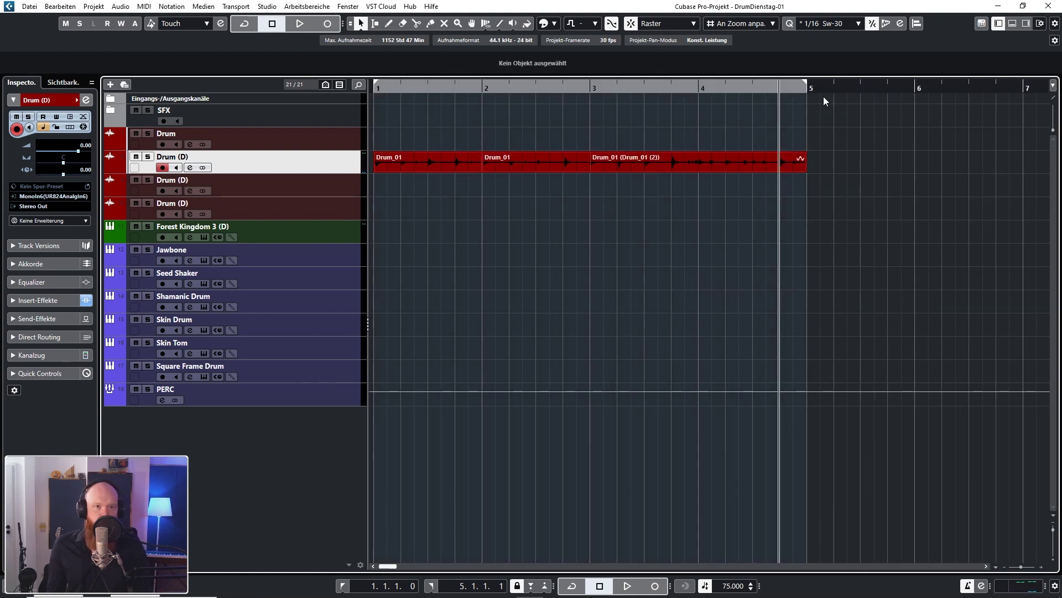
click(707, 84)
key(space)
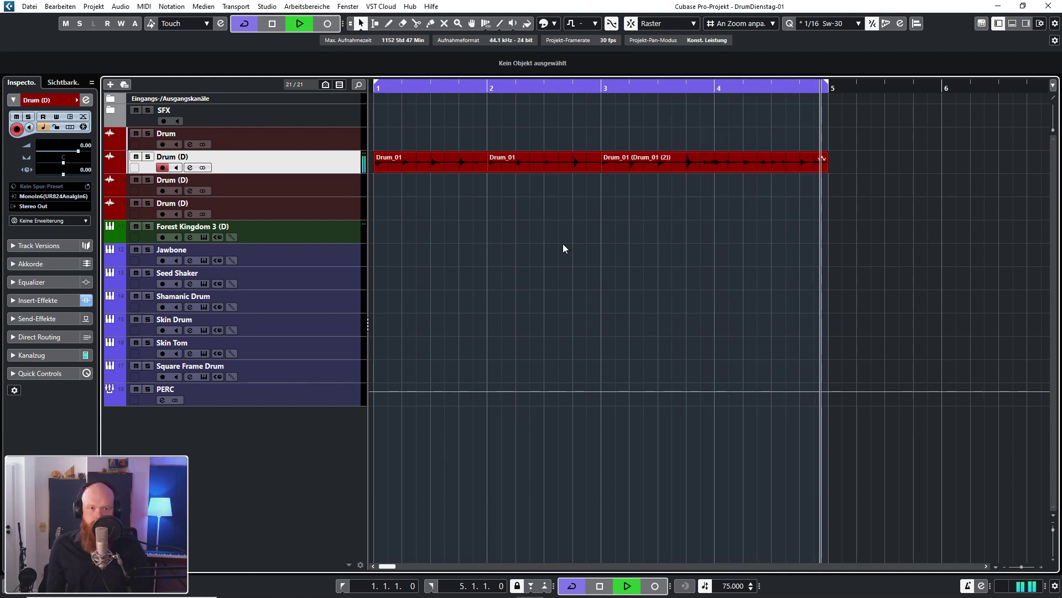
key(space)
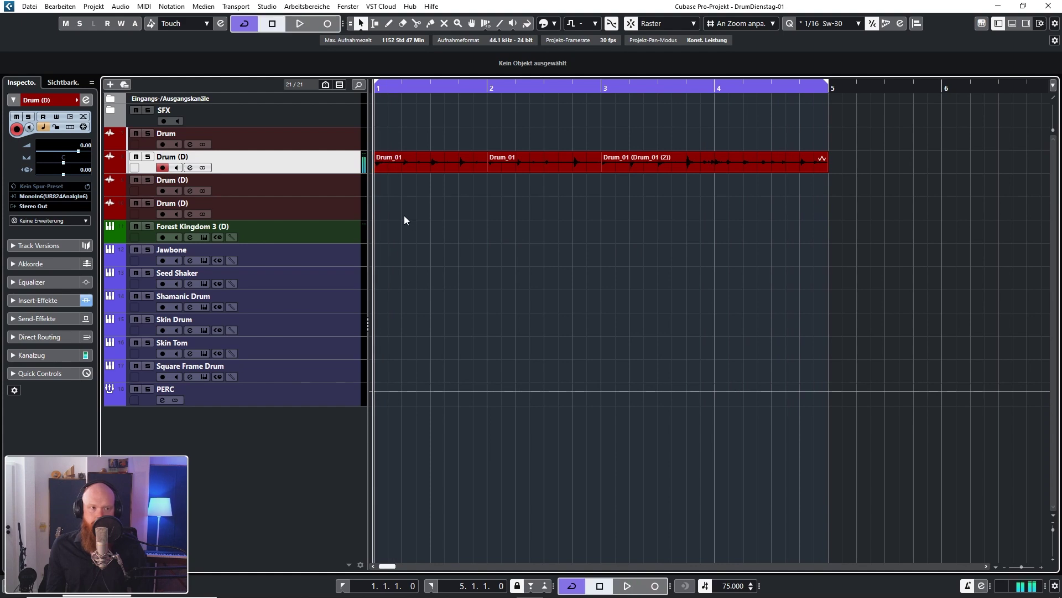
Examine the timing of the first drum segment's hits against the grid in the Sample Editor.
double_click(399, 159)
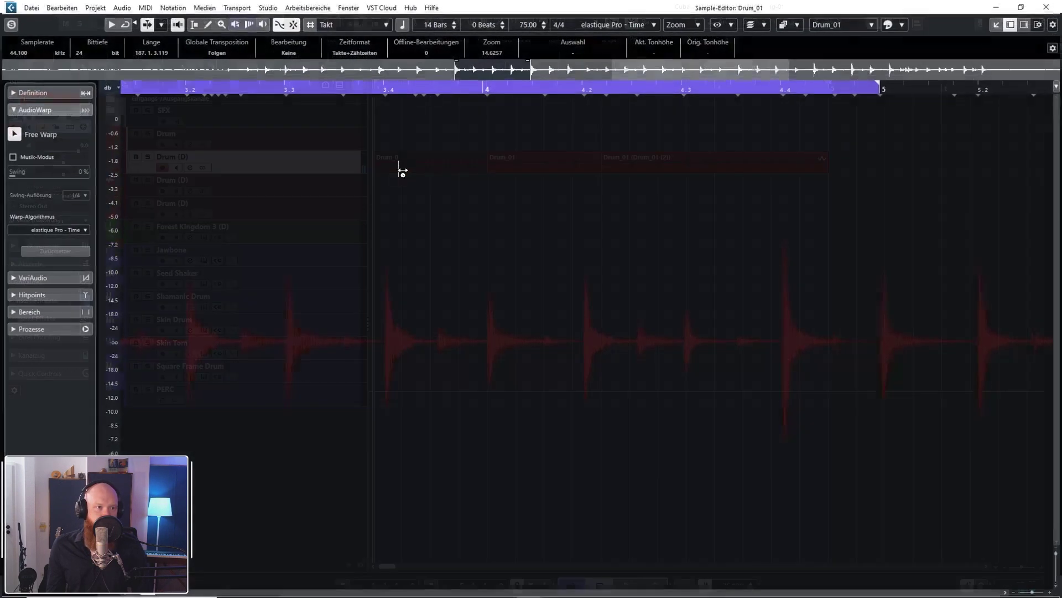
key(h)
key(h)
key(h)
key(h)
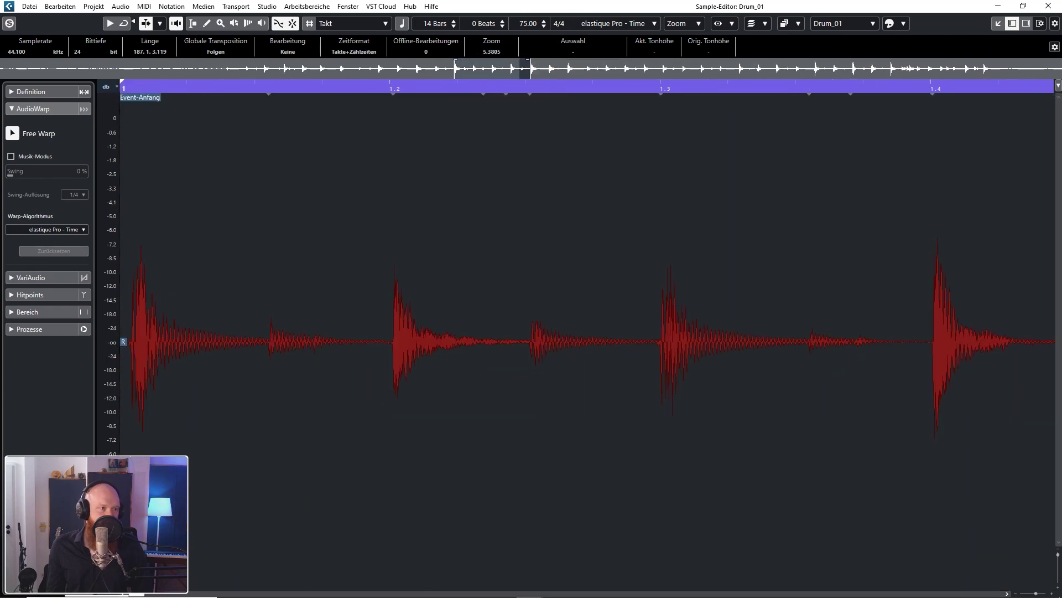
key(g)
key(g)
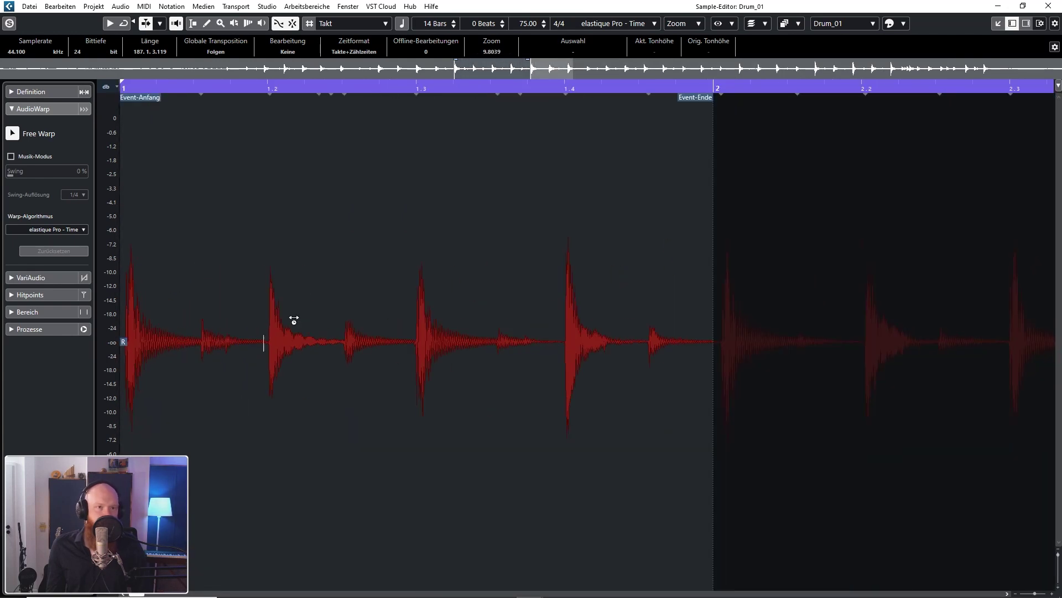
click(1047, 7)
Move the last segment beyond bar 5 and extend the first two segments to two bars each, starting at bars 1 and 3.
key(g)
key(g)
drag(630, 208, 615, 166)
click(625, 165)
drag(439, 168, 375, 169)
click(531, 202)
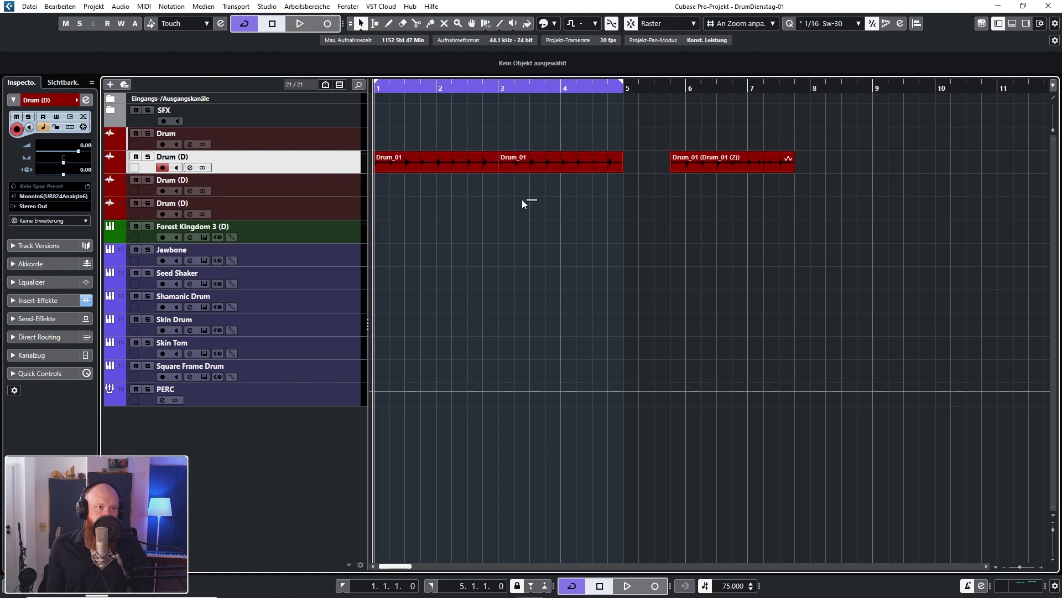
In the first segment, set warp markers on the hits at 1.4 and 2.2 and warp the late hit between them onto bar 2.
drag(428, 89, 434, 87)
double_click(458, 163)
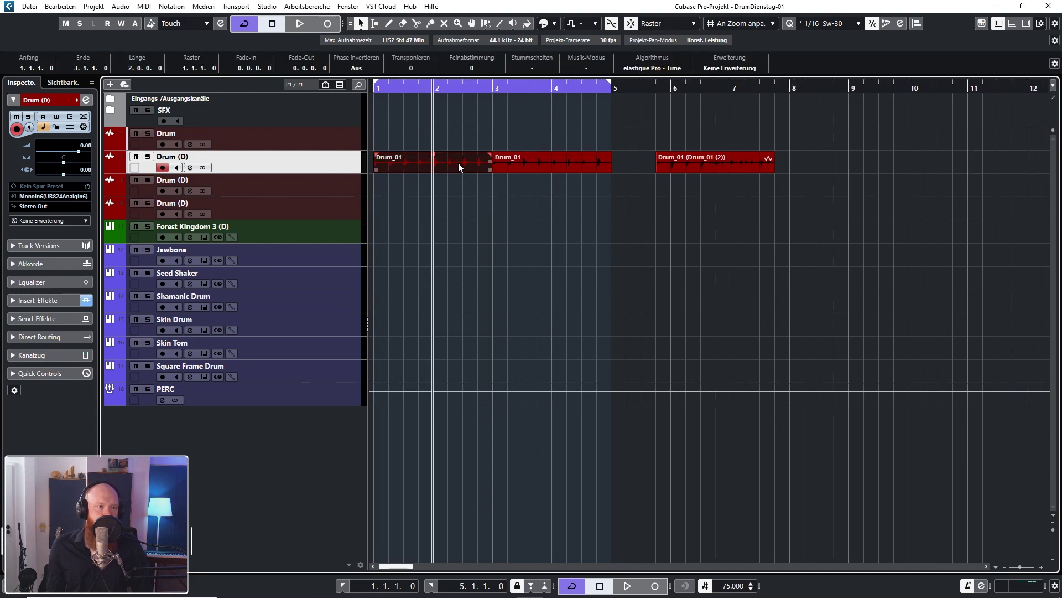
scroll(792, 349, up, 2)
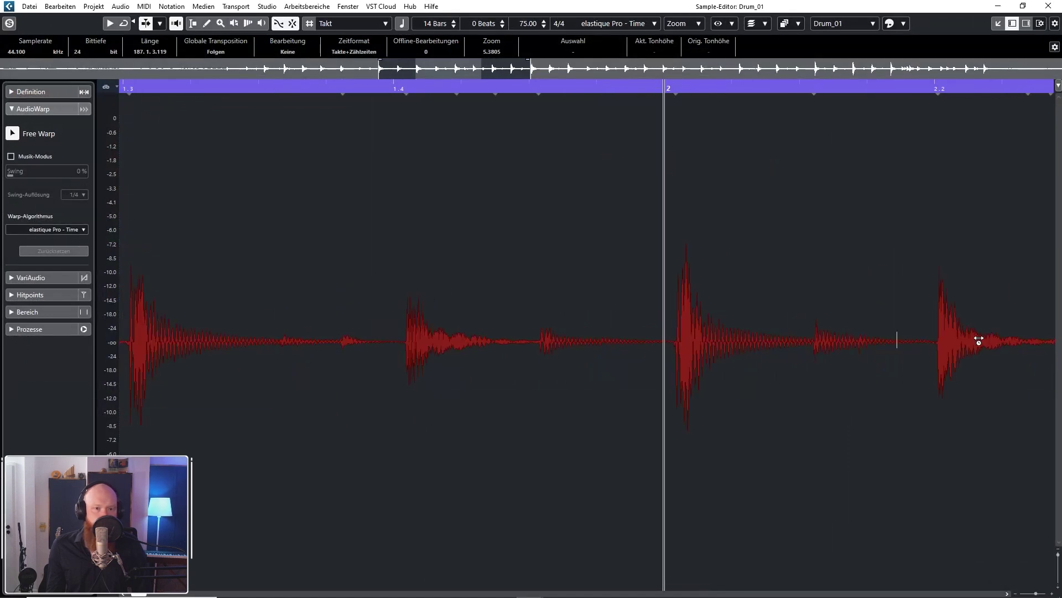
click(939, 339)
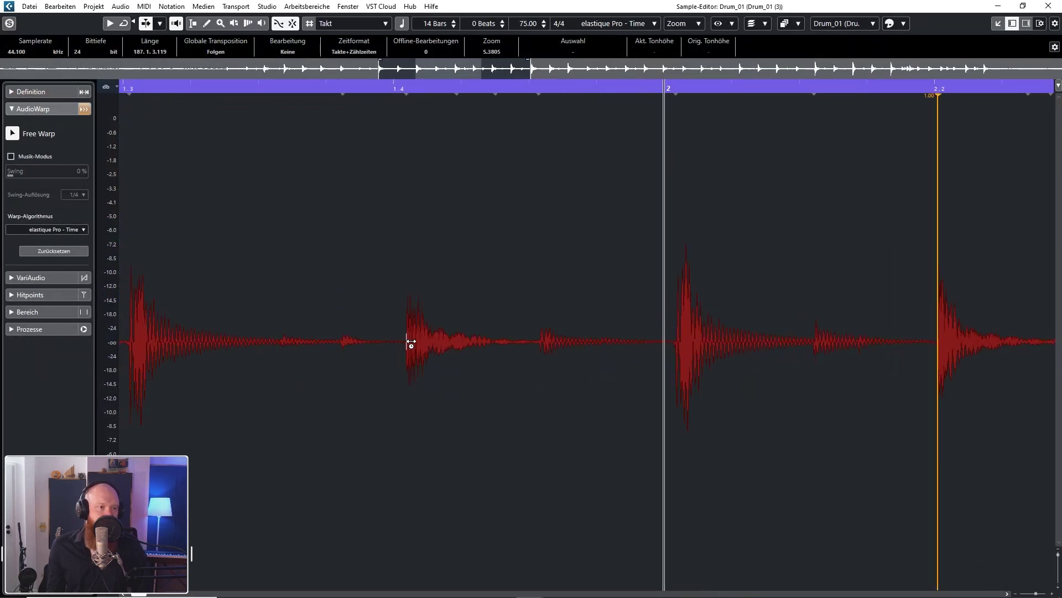
scroll(675, 349, up, 3)
drag(671, 348, 639, 347)
scroll(471, 351, down, 5)
key(space)
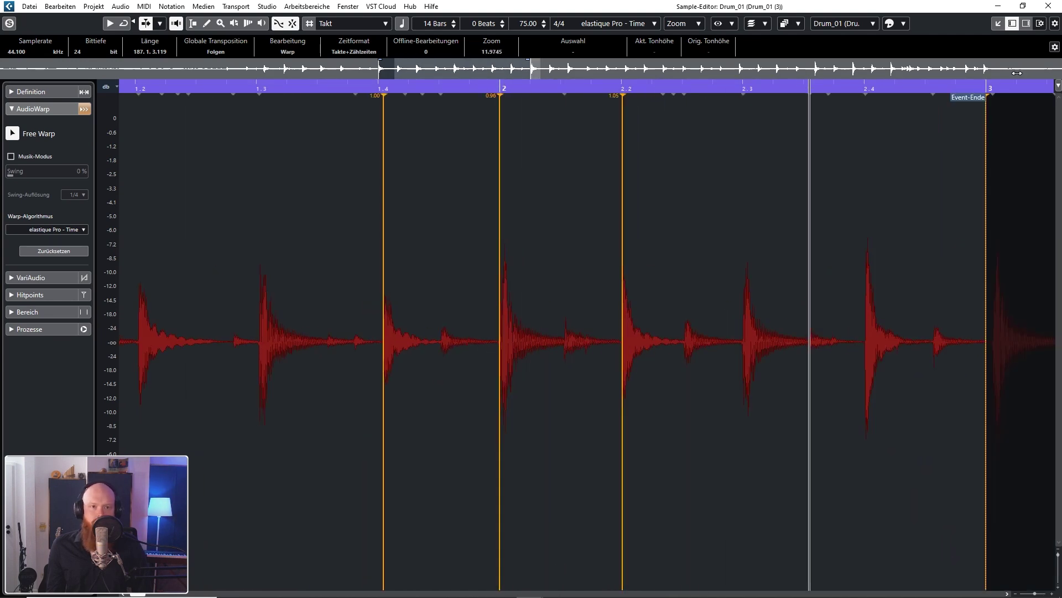
key(Return)
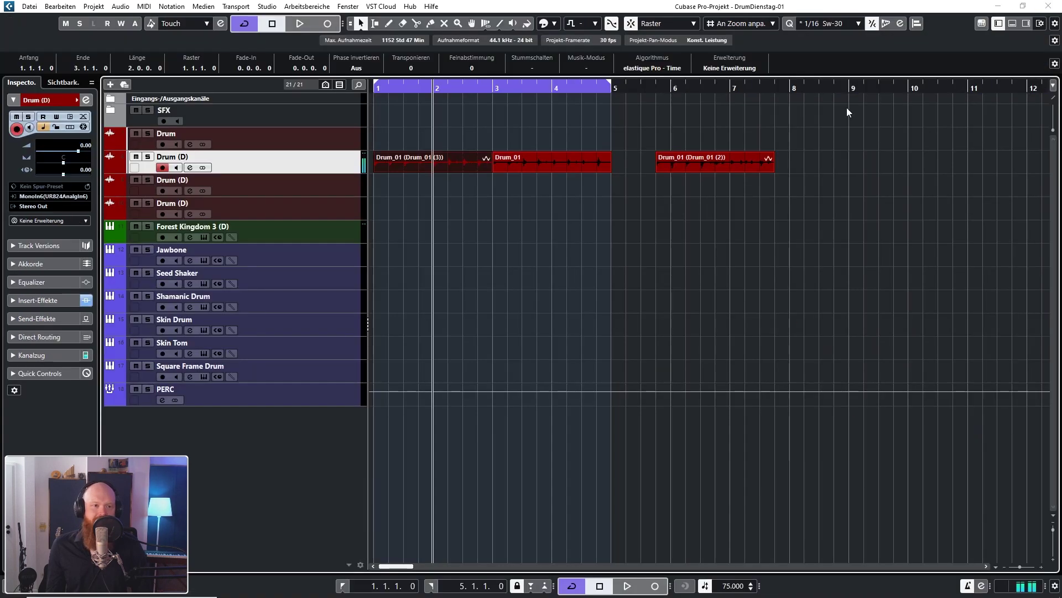
In the second segment, set warp markers on the hits at 3.4 and 4.2 and warp the late hit between them onto bar 4.
click(555, 87)
double_click(574, 163)
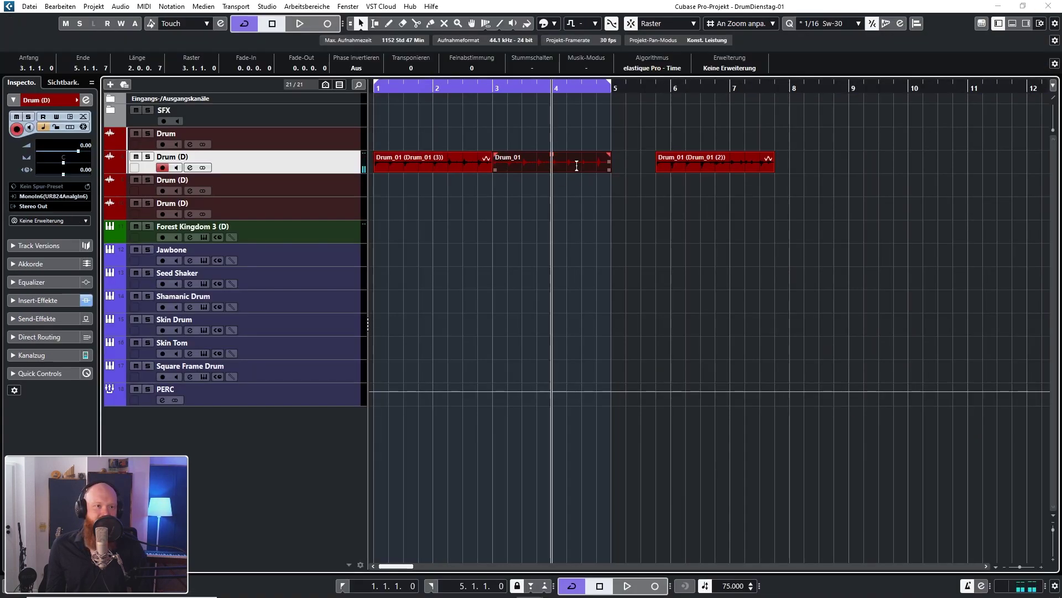
key(h)
key(h)
key(h)
key(h)
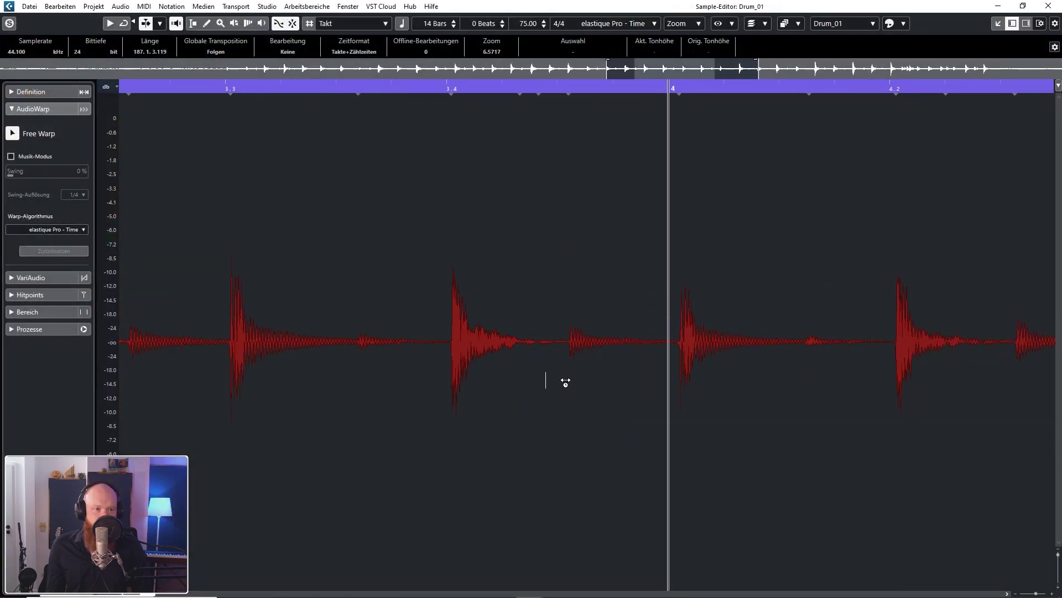
click(316, 357)
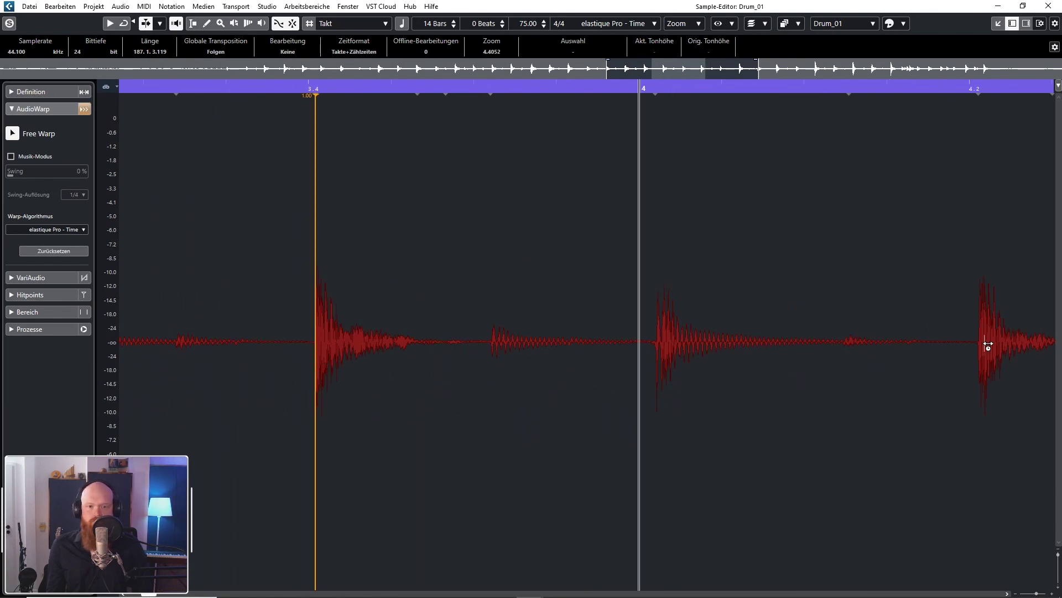
drag(659, 354, 644, 361)
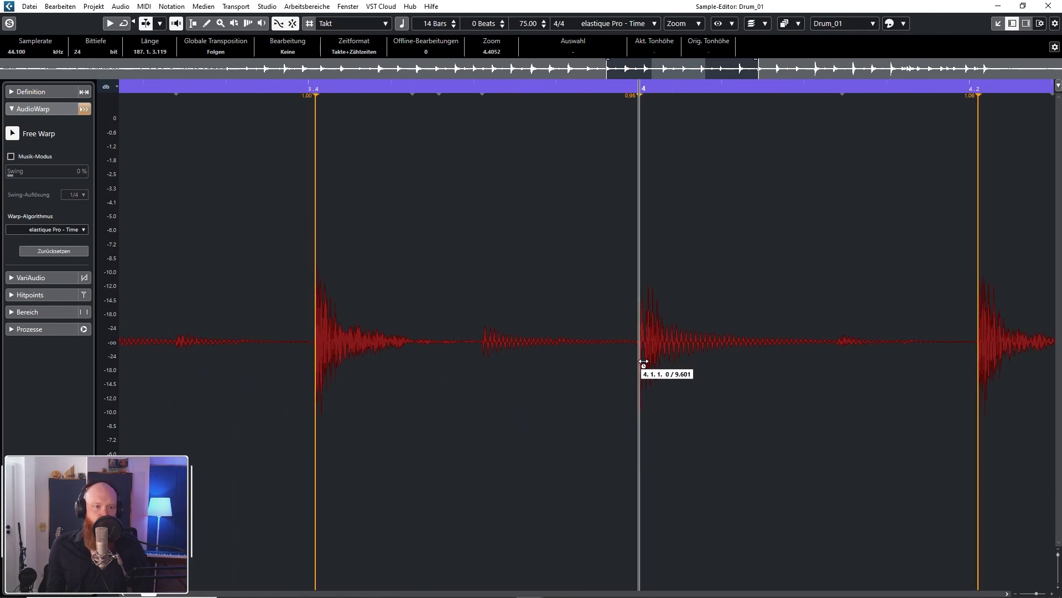
Play back the warped second segment and return to the project.
key(g)
key(g)
key(g)
key(g)
key(space)
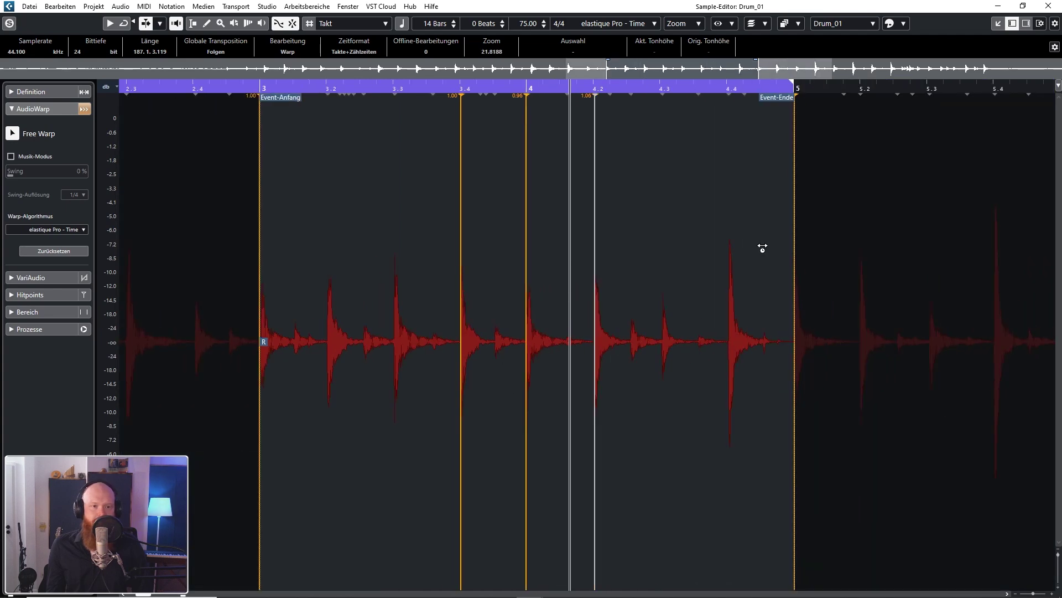
click(1045, 8)
key(space)
click(507, 205)
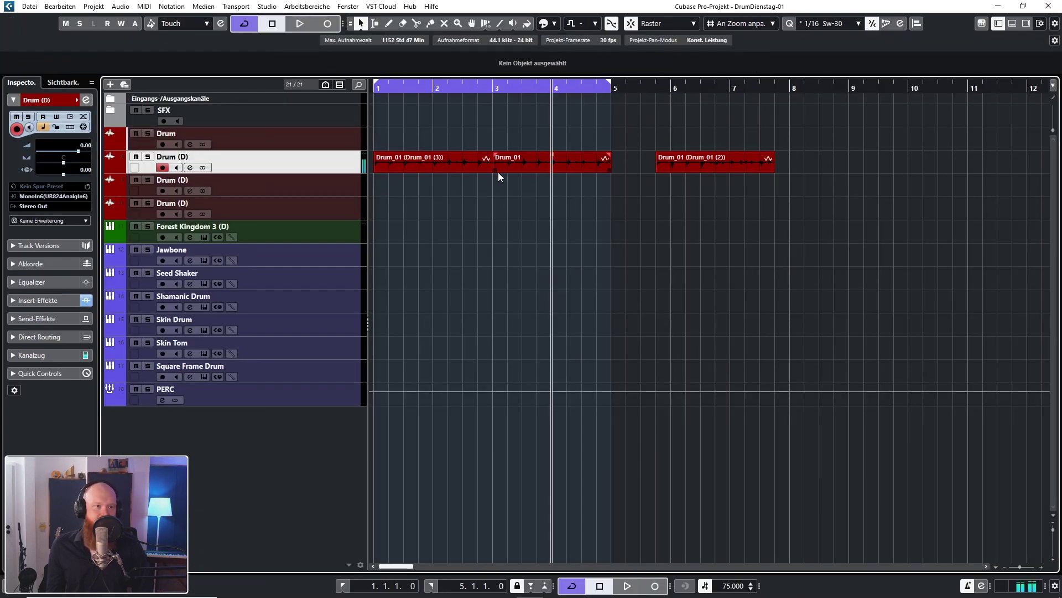
Reopen the second segment, audition its last bar, and warp a slightly late hit earlier toward the grid.
double_click(589, 166)
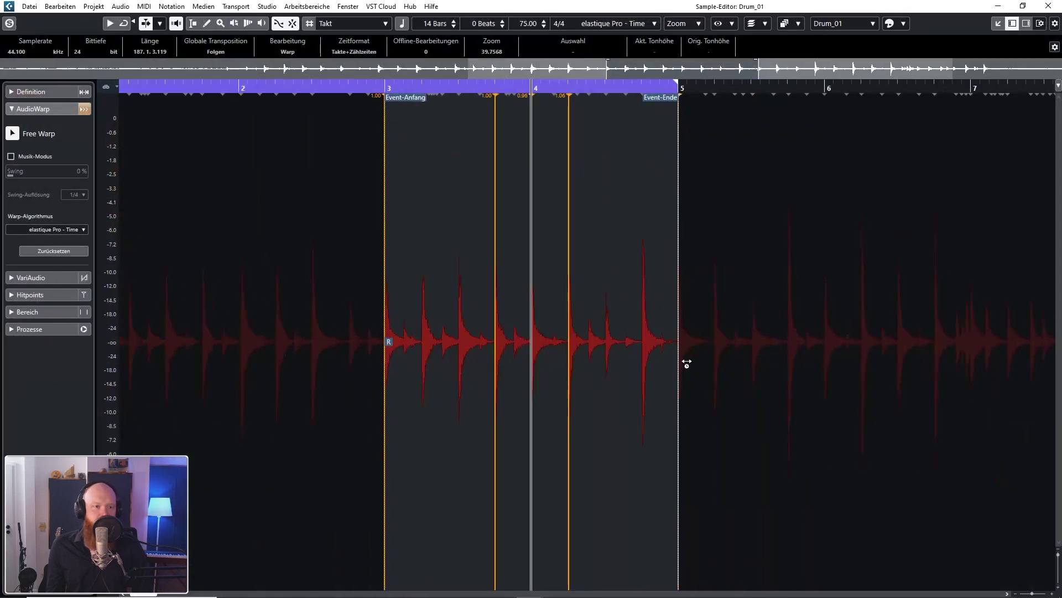
ctrl+scroll(655, 365, up, 3)
key(space)
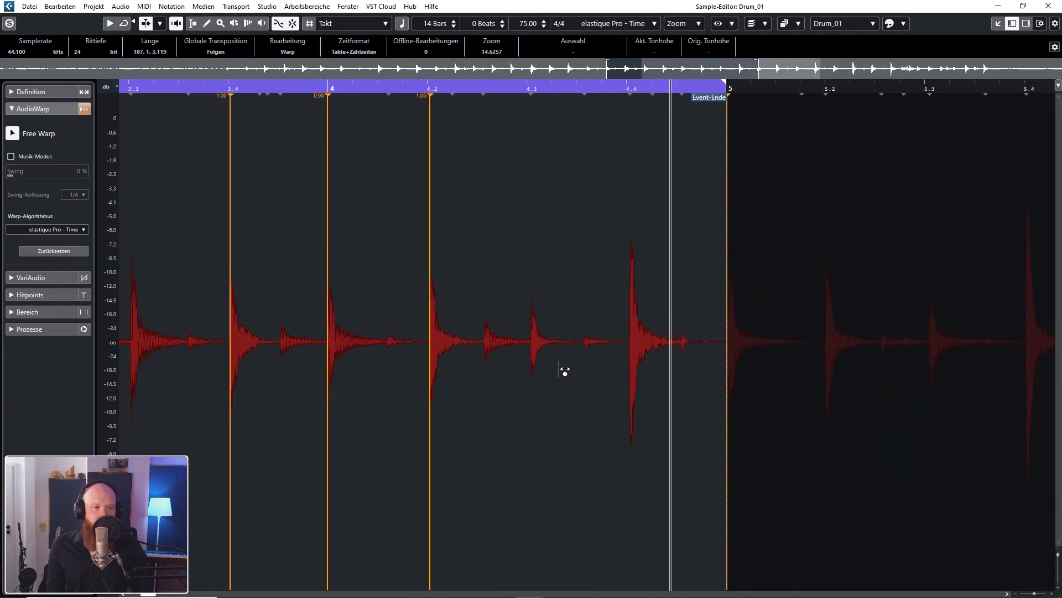
ctrl+scroll(525, 360, up, 5)
drag(584, 337, 559, 339)
ctrl+scroll(436, 408, down, 4)
key(space)
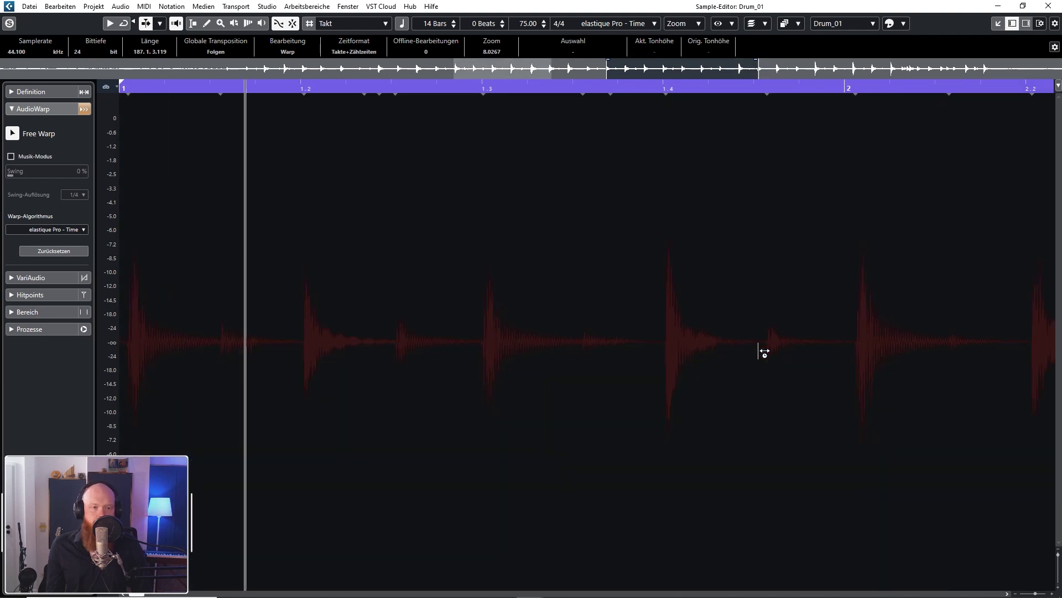
click(1048, 7)
ctrl+scroll(528, 260, down, 2)
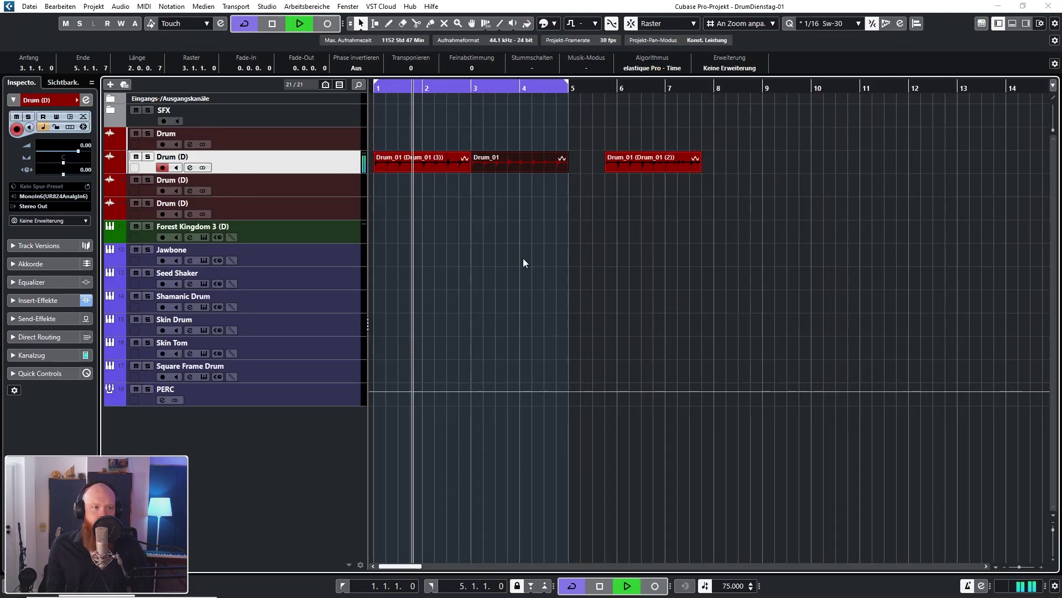
key(space)
Trim the first two segments back to one bar each and place them at bars 1 and 2.
click(422, 187)
mouse_move(381, 169)
mouse_down()
mouse_move(431, 168)
mouse_move(382, 167)
mouse_up()
click(507, 176)
drag(474, 173, 444, 164)
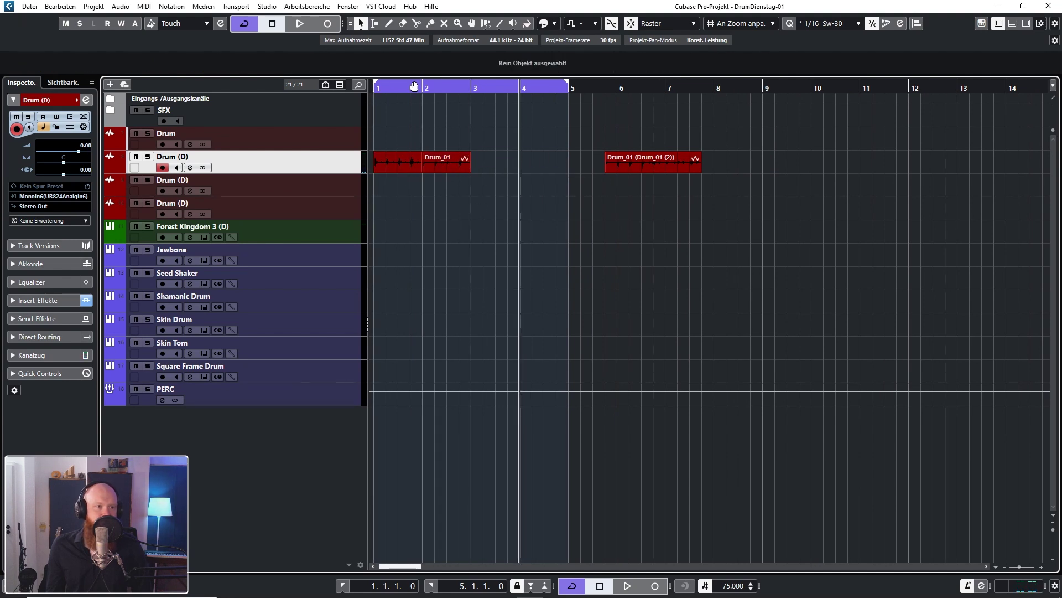
Move the last two-bar segment to bar 3 and play back the assembled four-bar loop.
key(space)
drag(642, 161, 510, 161)
click(542, 222)
scroll(417, 225, up, 2)
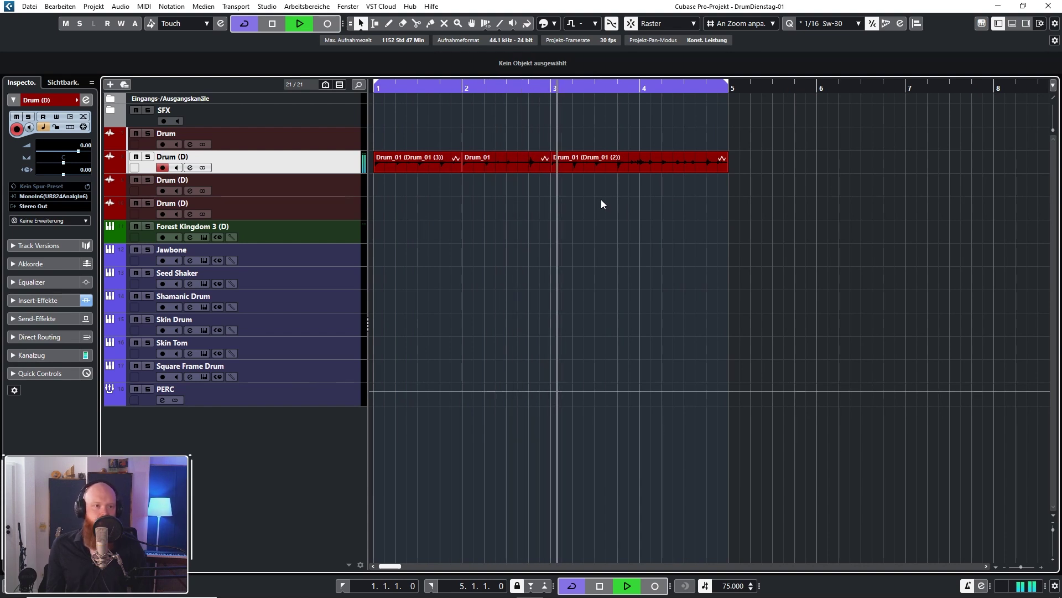
key(space)
Create a short crossfade between the second and third drum segments where they meet at bar 3.
key(h)
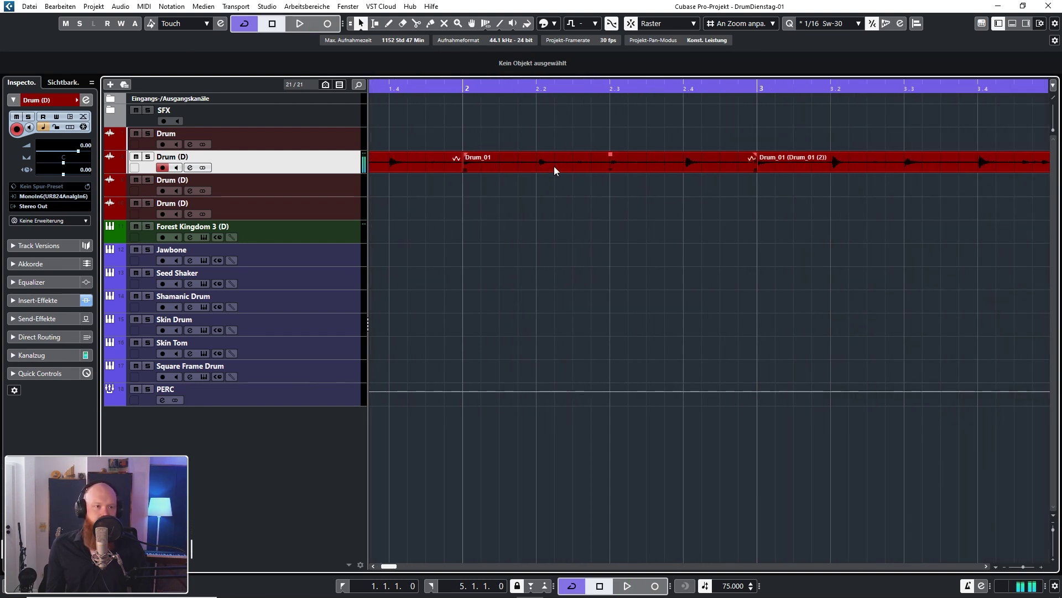
click(563, 162)
key(h)
scroll(444, 201, up, 3)
scroll(470, 193, down, 5)
scroll(740, 184, up, 5)
scroll(774, 177, down, 3)
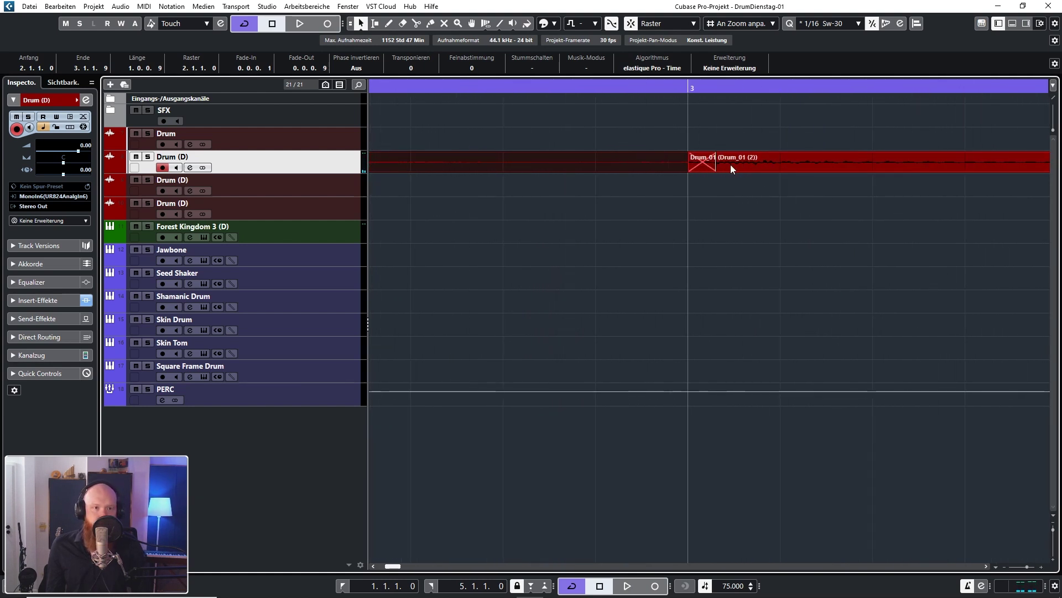
drag(699, 168, 670, 169)
key(ctrl+z)
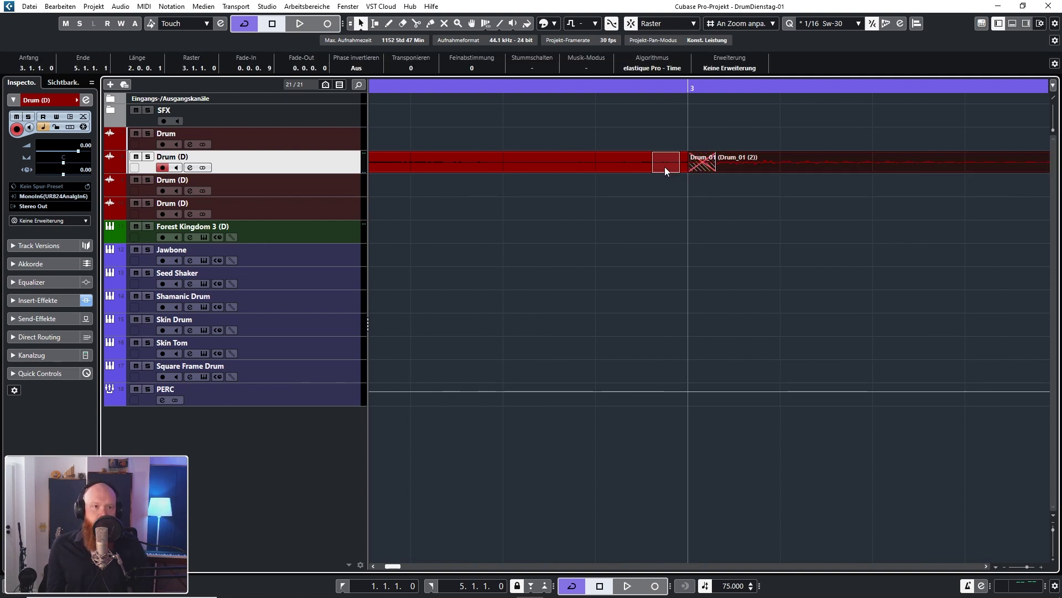
click(729, 238)
scroll(652, 214, down, 6)
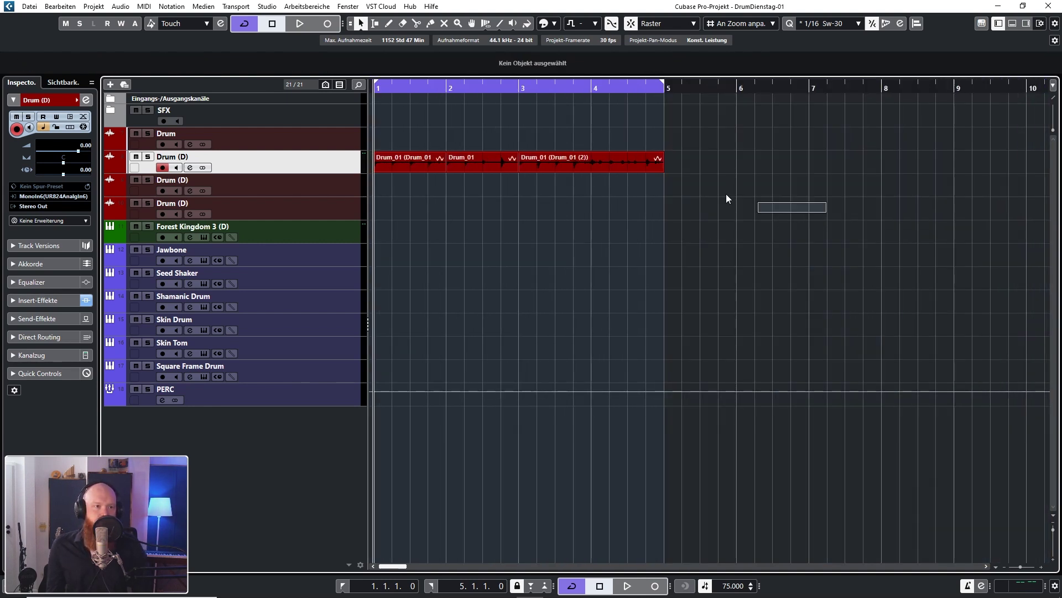
Bounce all drum segments on the track into one audio event that replaces them, and open its hitpoint settings.
key(ctrl+a)
right_click(483, 160)
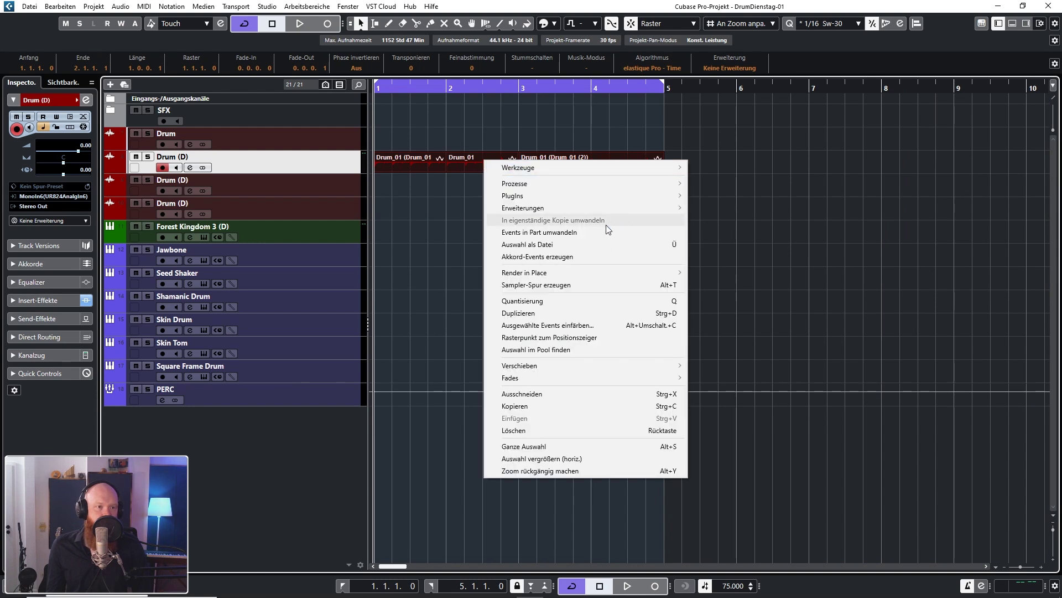
click(560, 244)
click(508, 321)
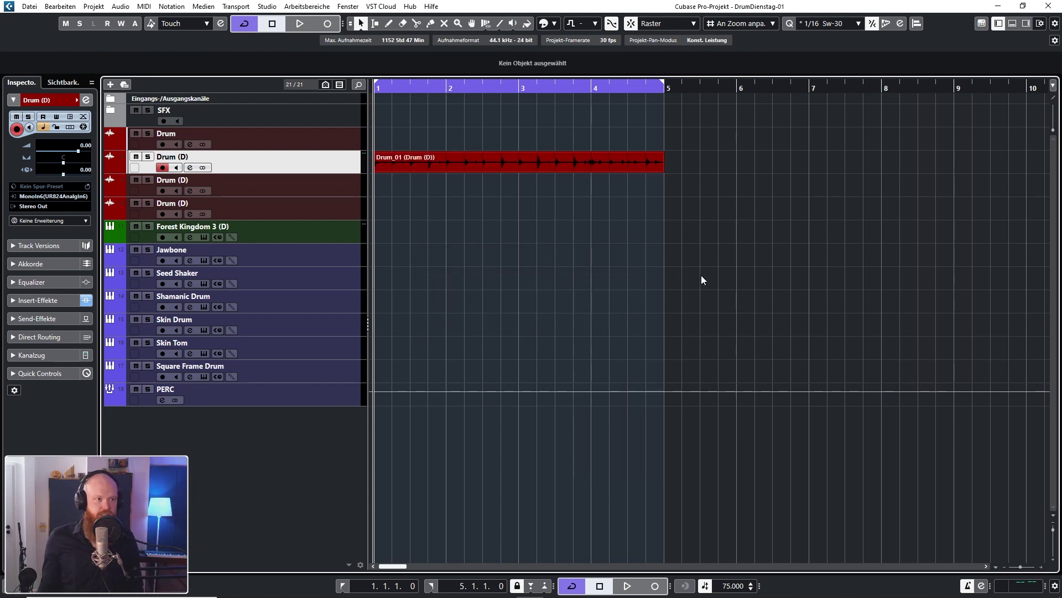
double_click(457, 161)
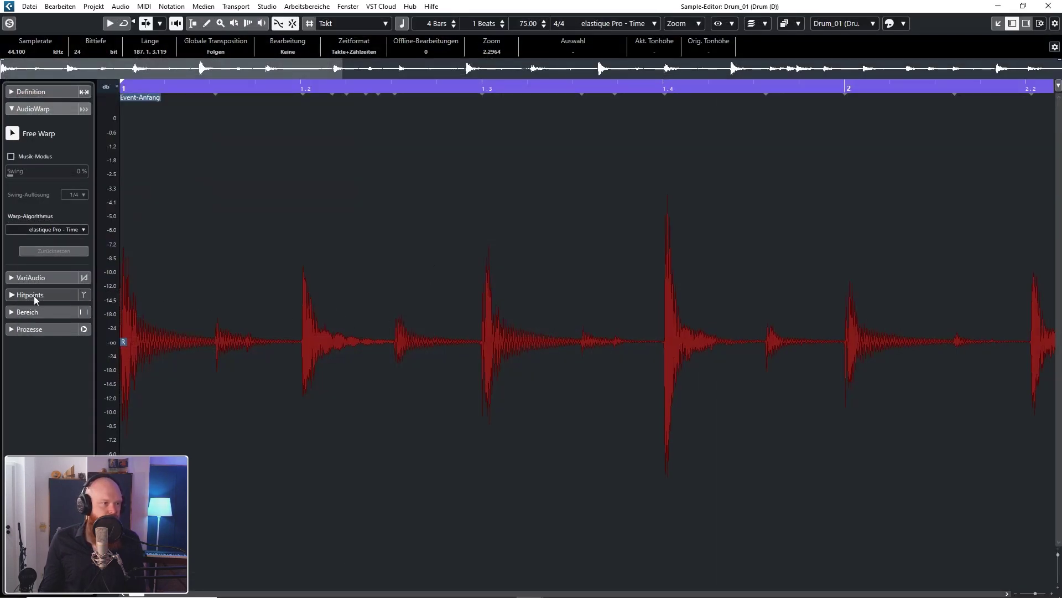
click(44, 294)
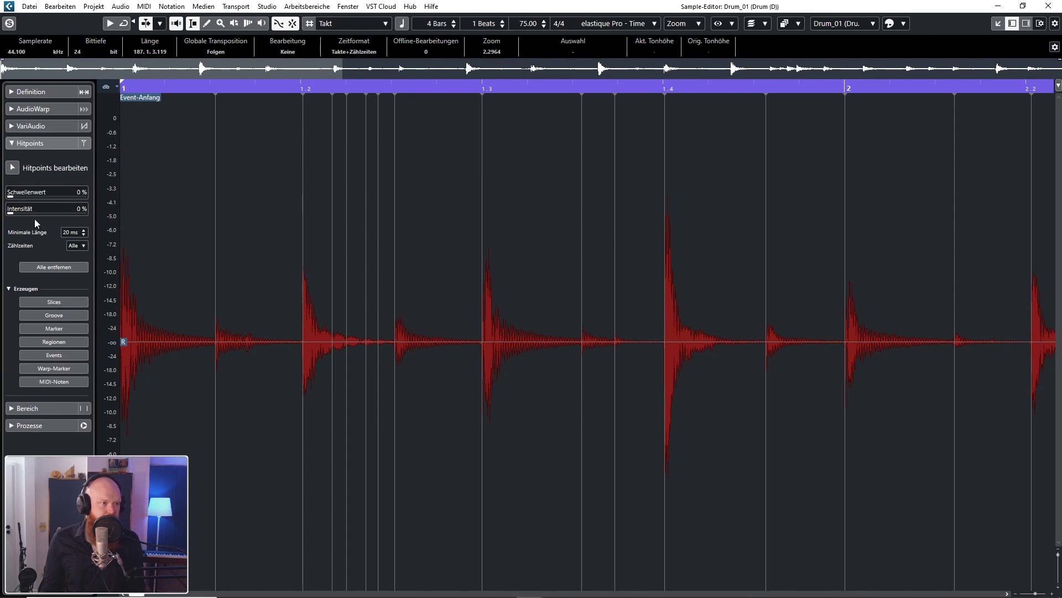
Try a minimum hitpoint slice length of 100 ms on the bounced drum event.
click(84, 234)
click(85, 234)
click(84, 234)
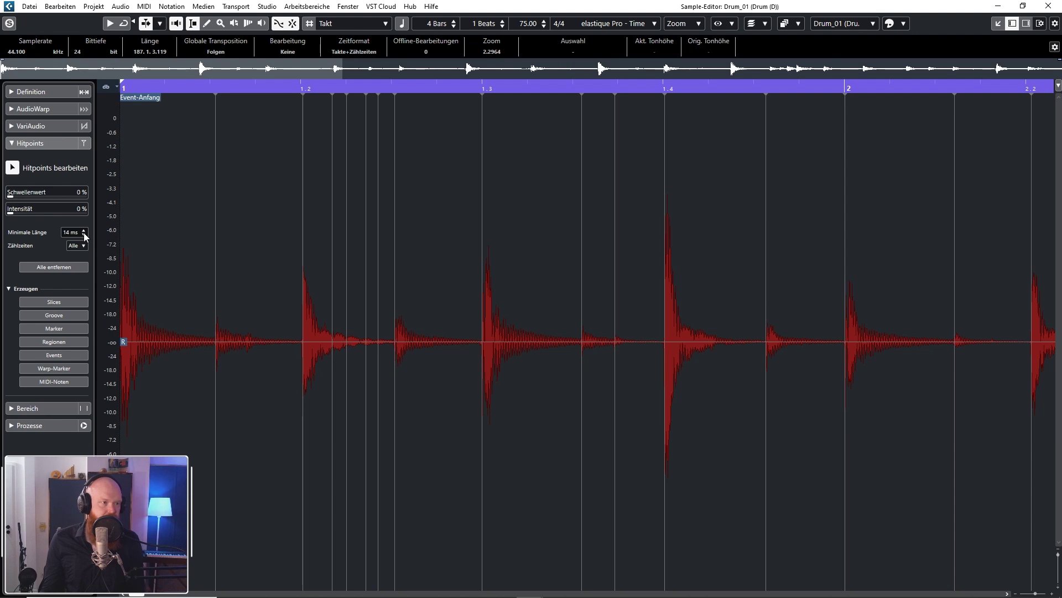
double_click(74, 233)
text(14)
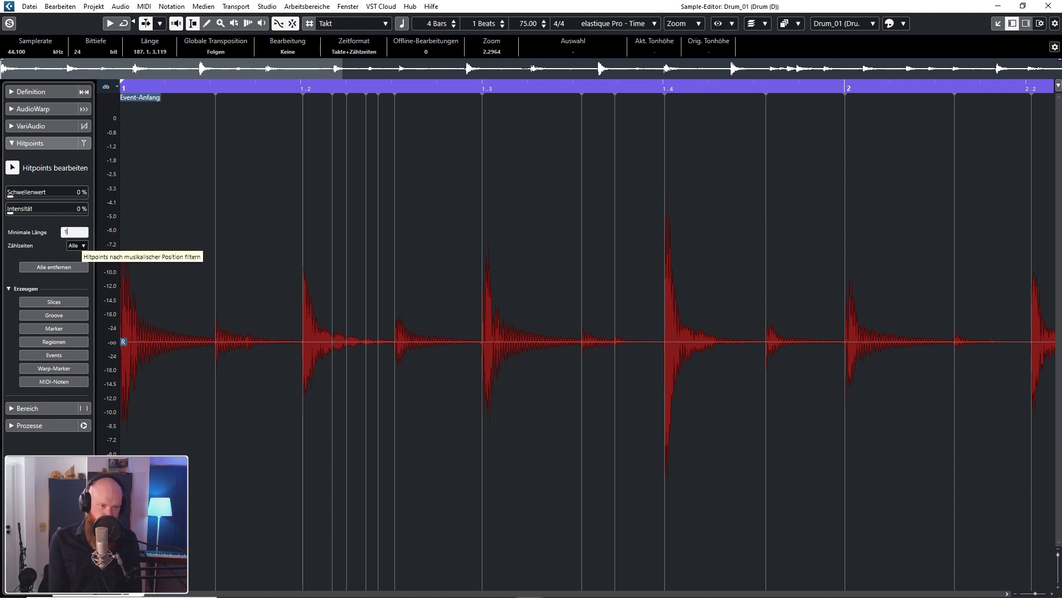
text(00)
key(Return)
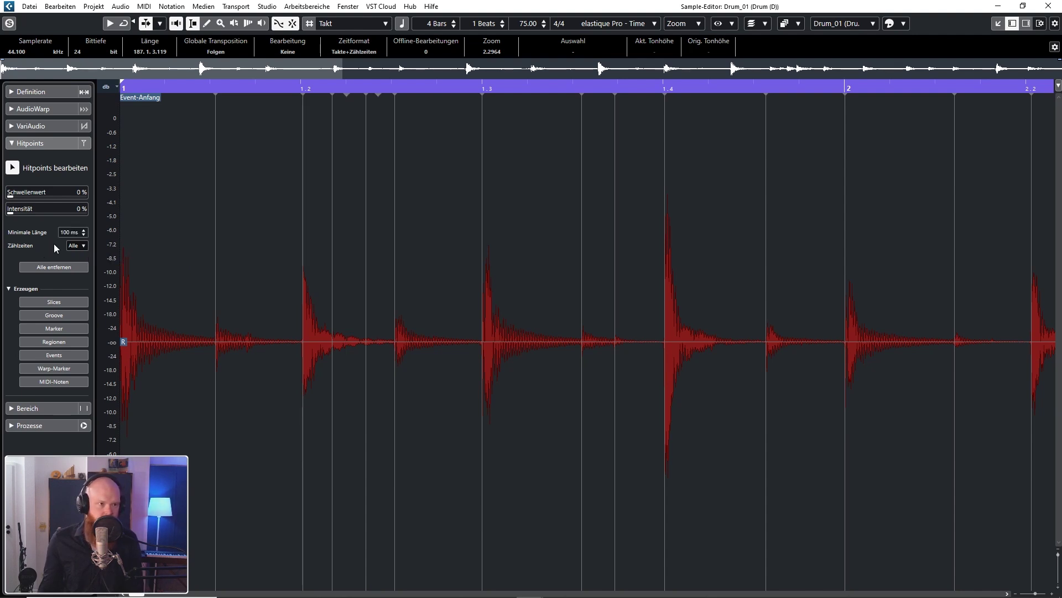
Play back the opening bars and compare the audible drum hits with the hitpoint positions.
key(space)
key(space)
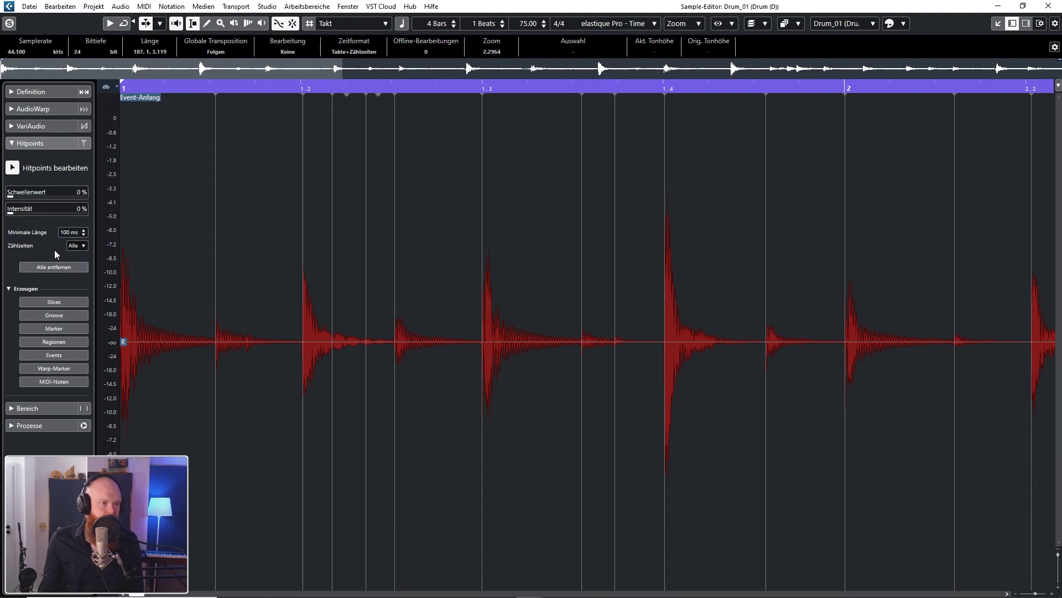
key(space)
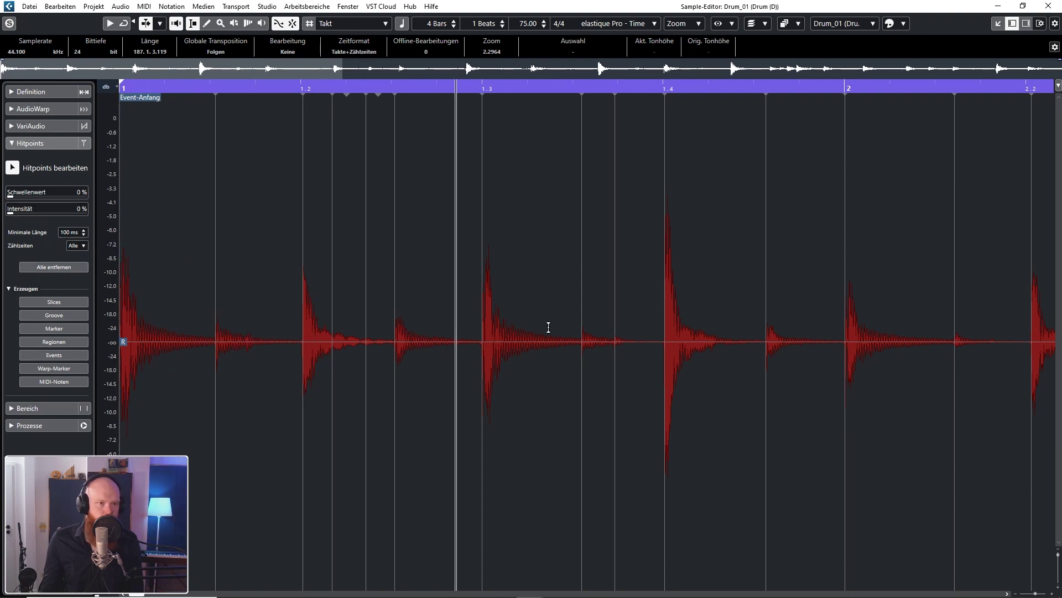
key(g)
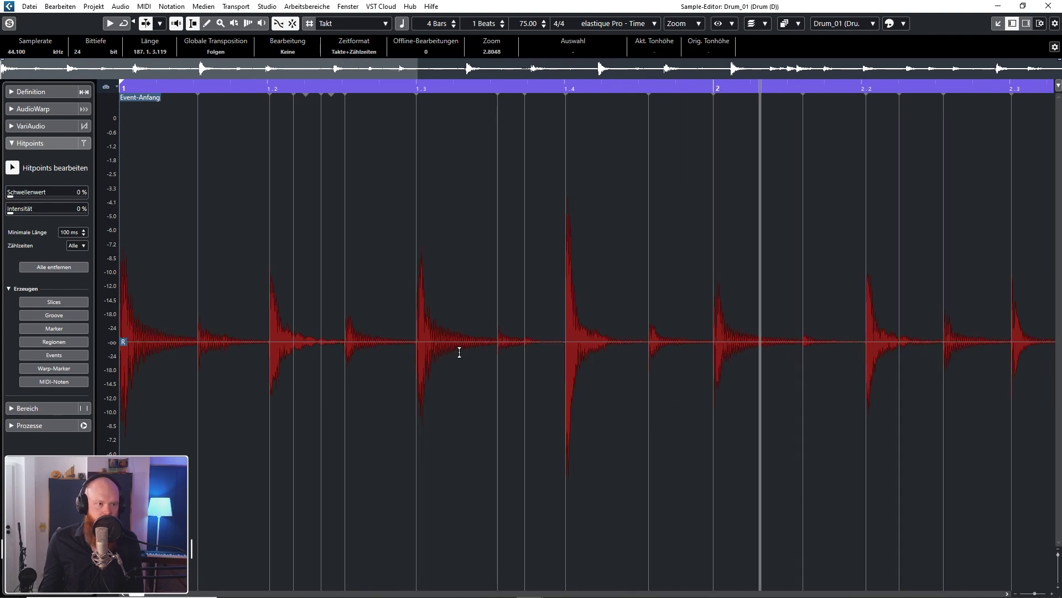
key(space)
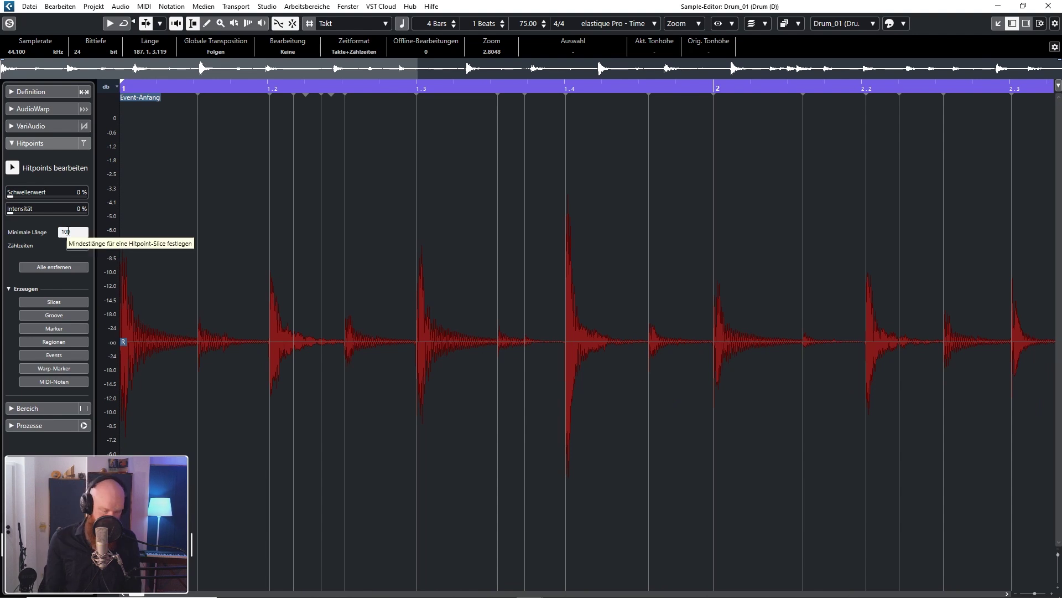
Try a minimum hitpoint slice length of 200 ms and restore it to 20 ms.
key(Return)
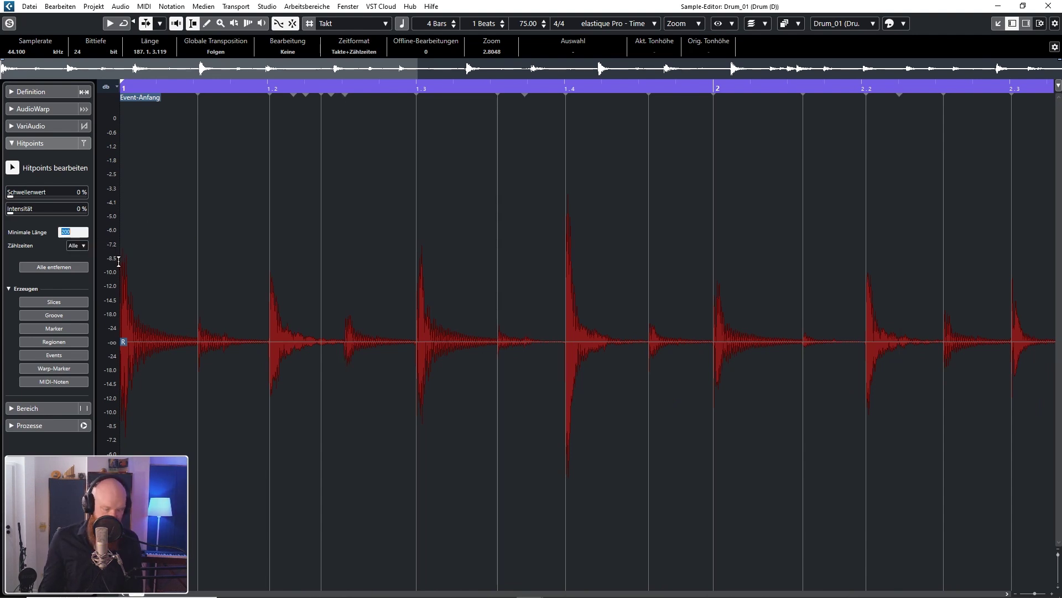
text(20)
key(Return)
scroll(178, 337, up, 3)
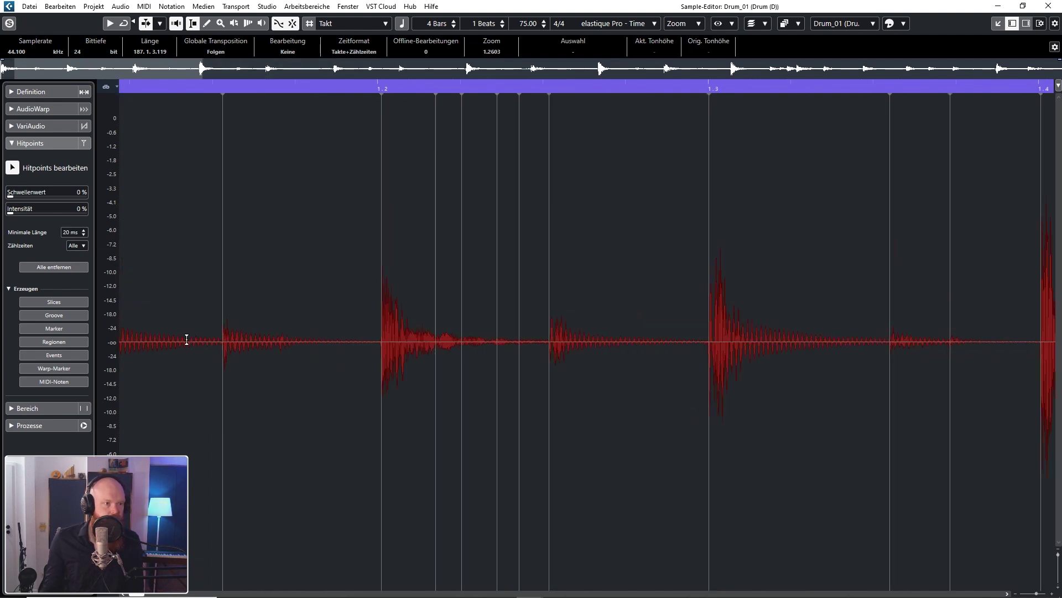
scroll(269, 336, down, 3)
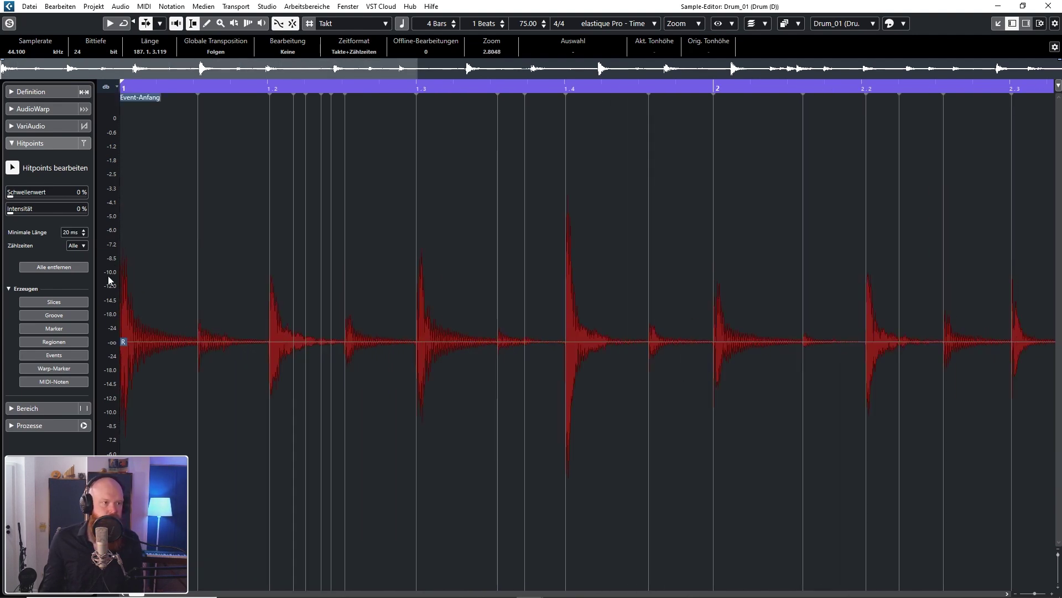
right_click(203, 336)
click(219, 331)
click(228, 334)
click(531, 322)
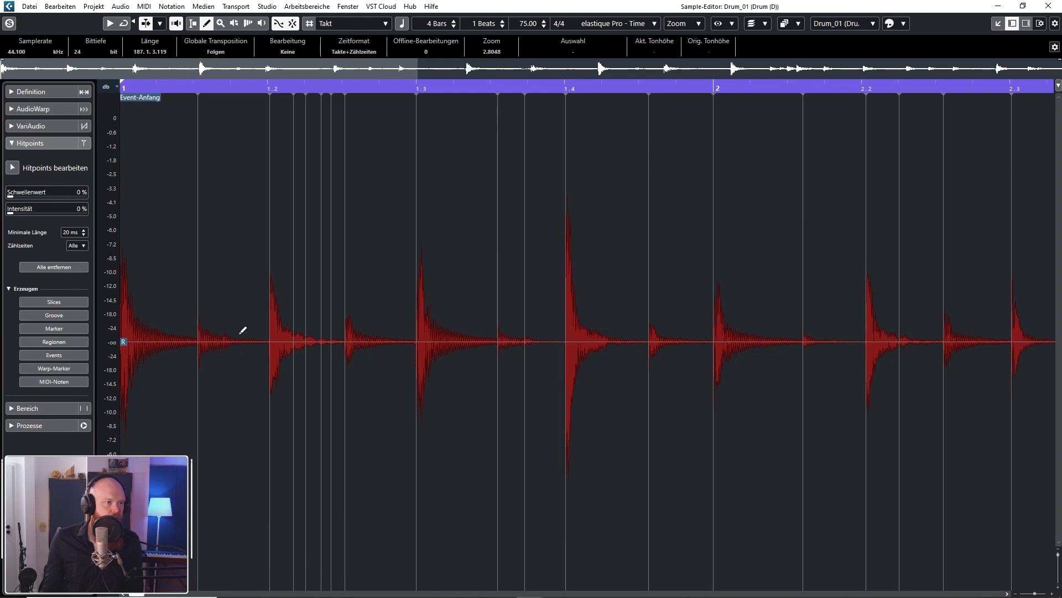
click(13, 167)
Insert a hitpoint on the quiet hit shortly before beat 2 of bar 1 and audition the resulting slice.
scroll(226, 341, up, 4)
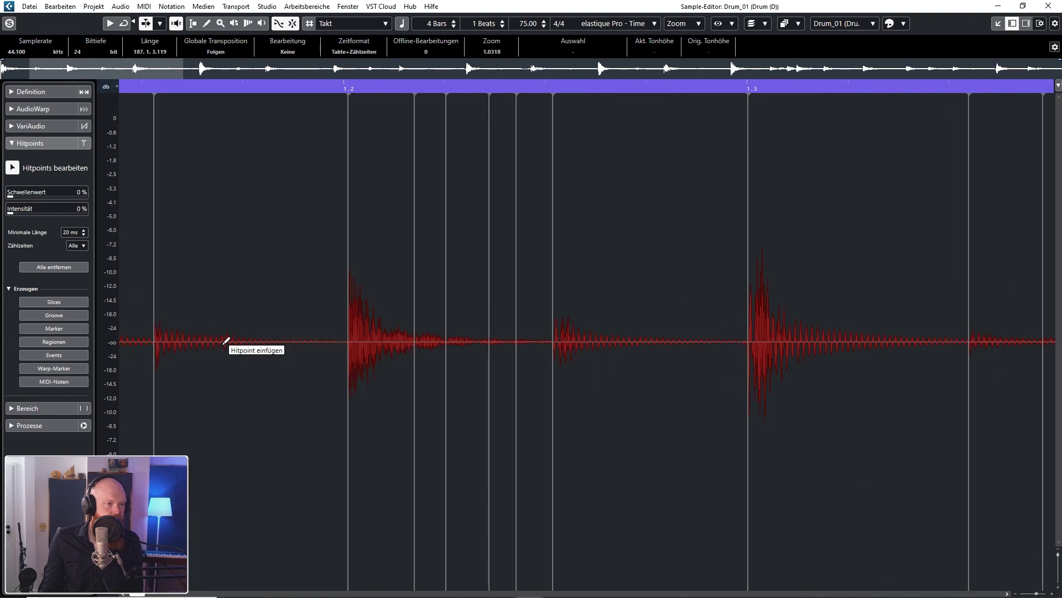
click(226, 339)
click(258, 391)
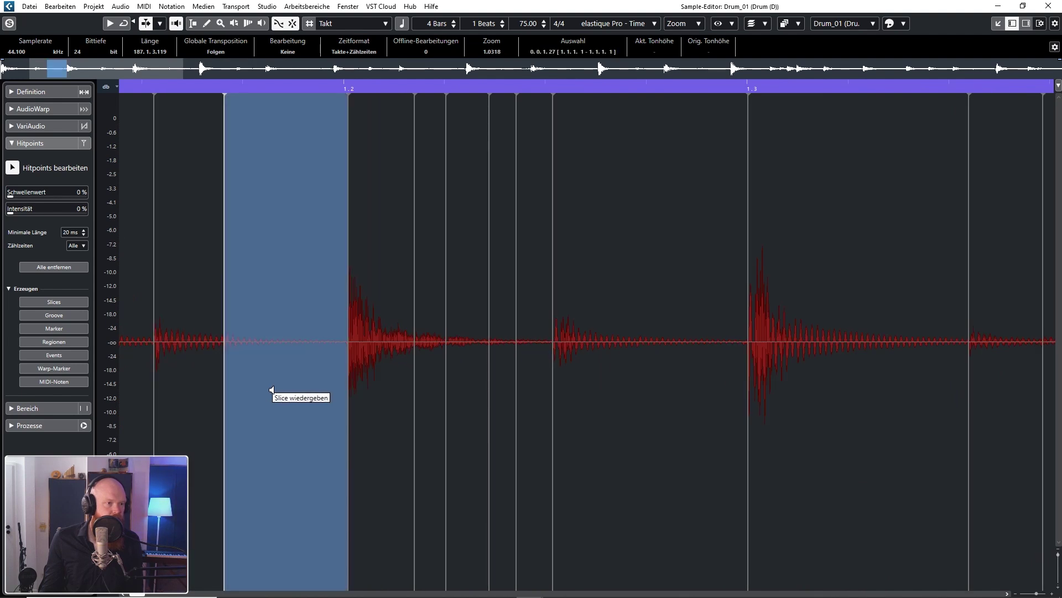
scroll(280, 350, down, 4)
Play back through the first three bars and check the waveform for missing or superfluous hitpoints.
key(space)
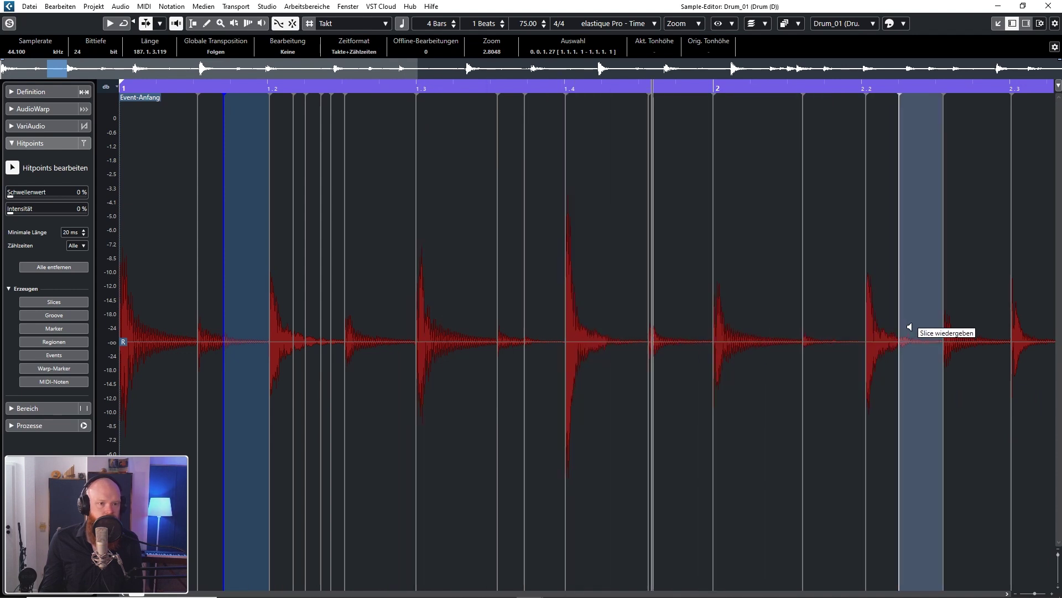
scroll(605, 331, down, 2)
scroll(920, 349, up, 2)
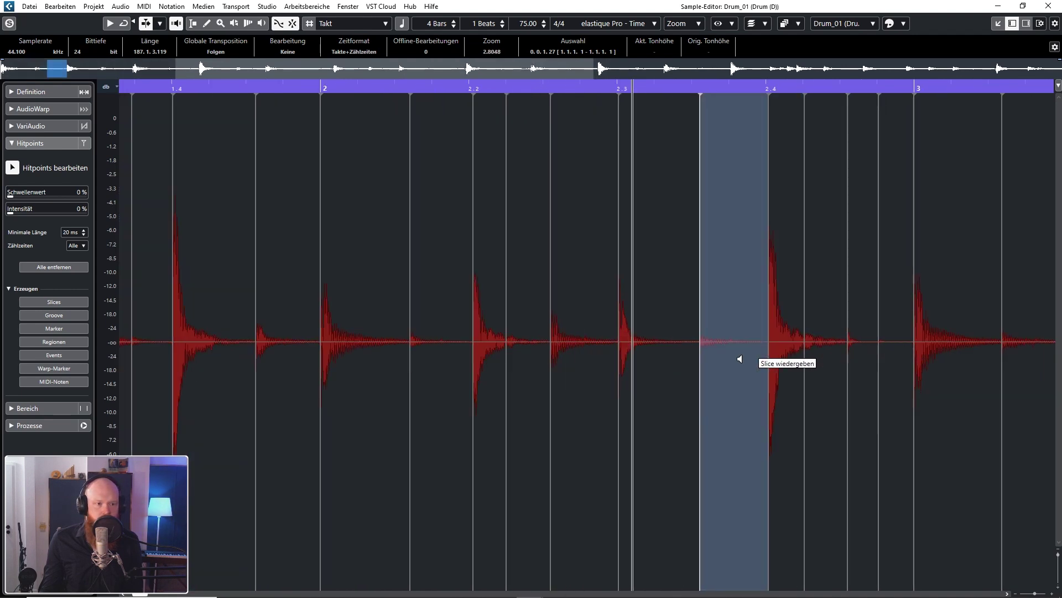
scroll(399, 351, down, 2)
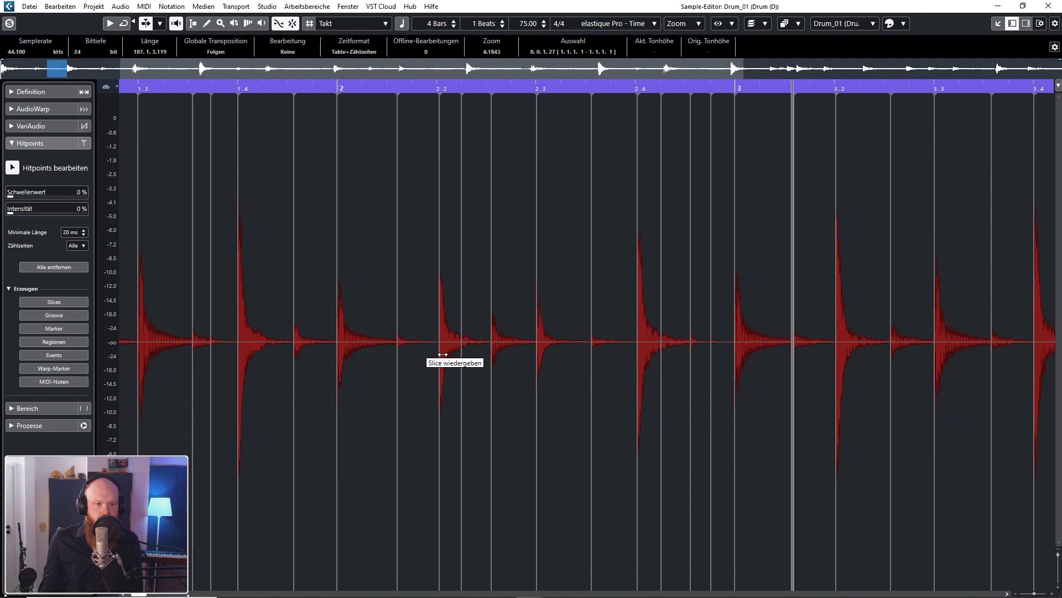
scroll(384, 360, down, 2)
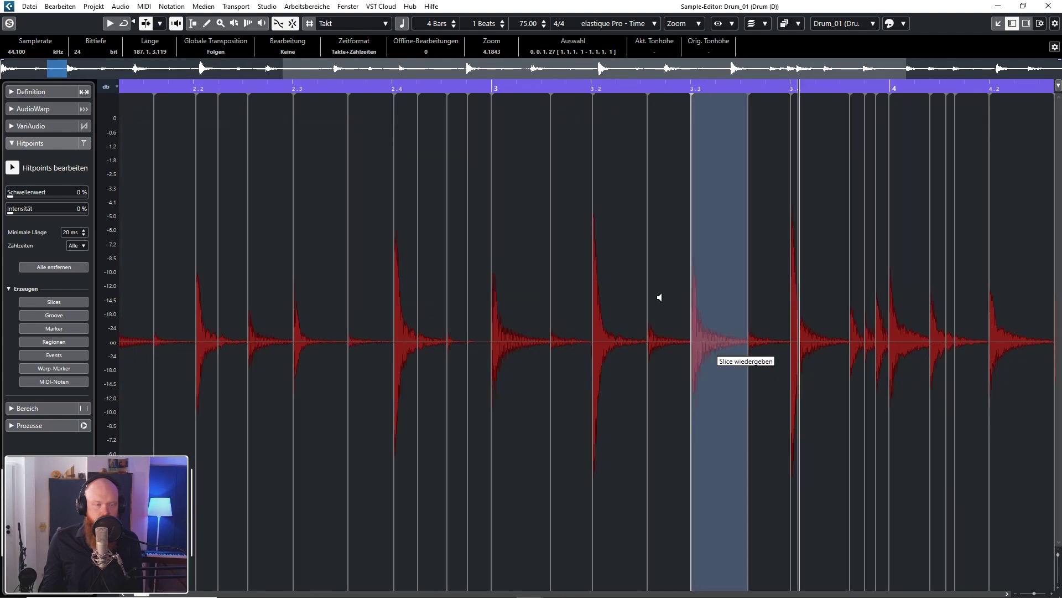
Return playback to bar 3 and insert hitpoints on the quiet hits just before and just after its beat 2.
drag(586, 83, 241, 91)
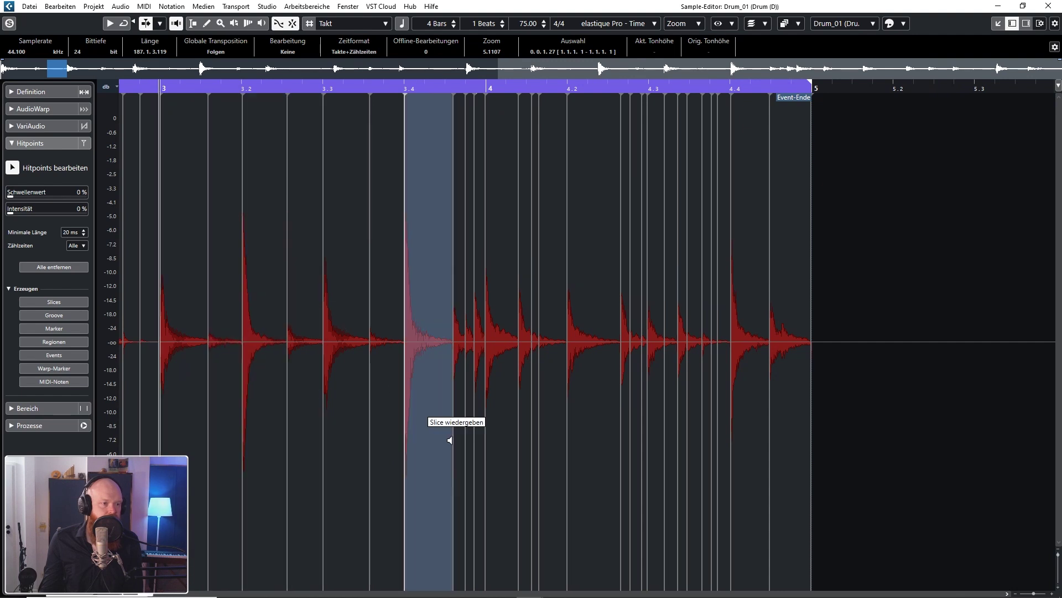
scroll(227, 387, up, 4)
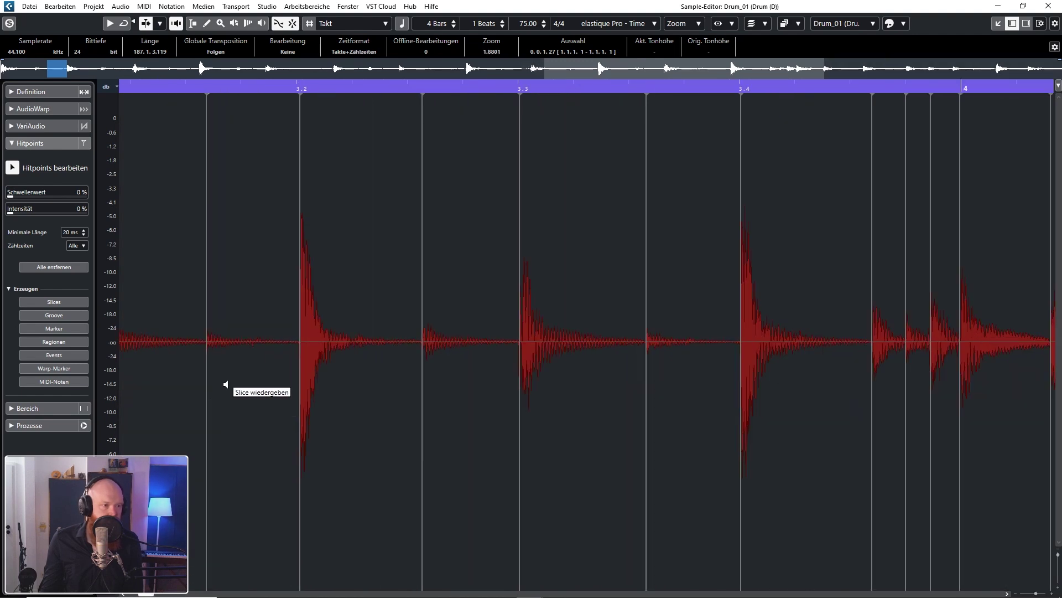
click(261, 340)
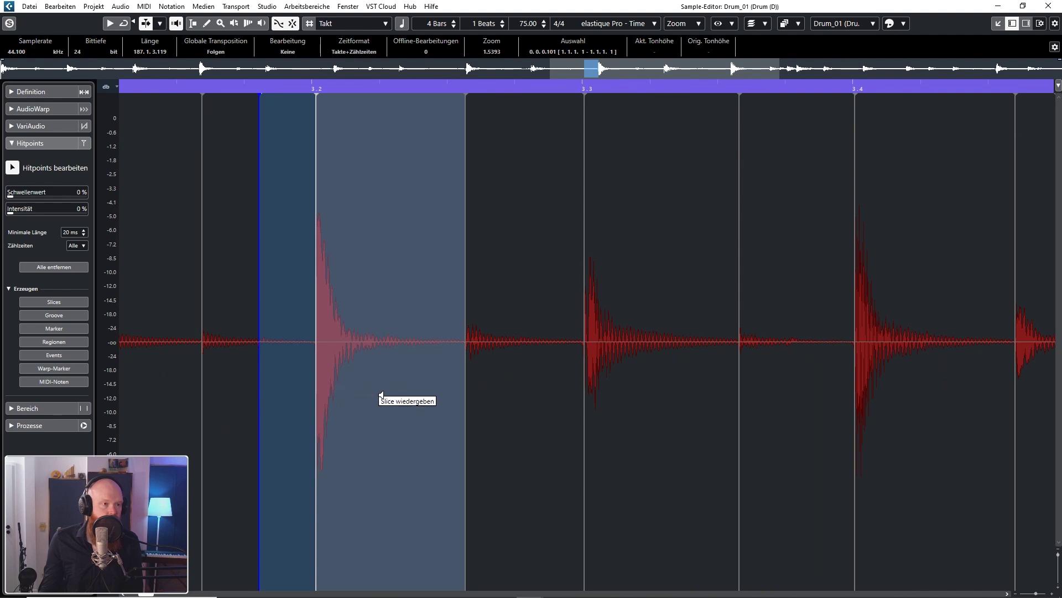
scroll(388, 397, left, 3)
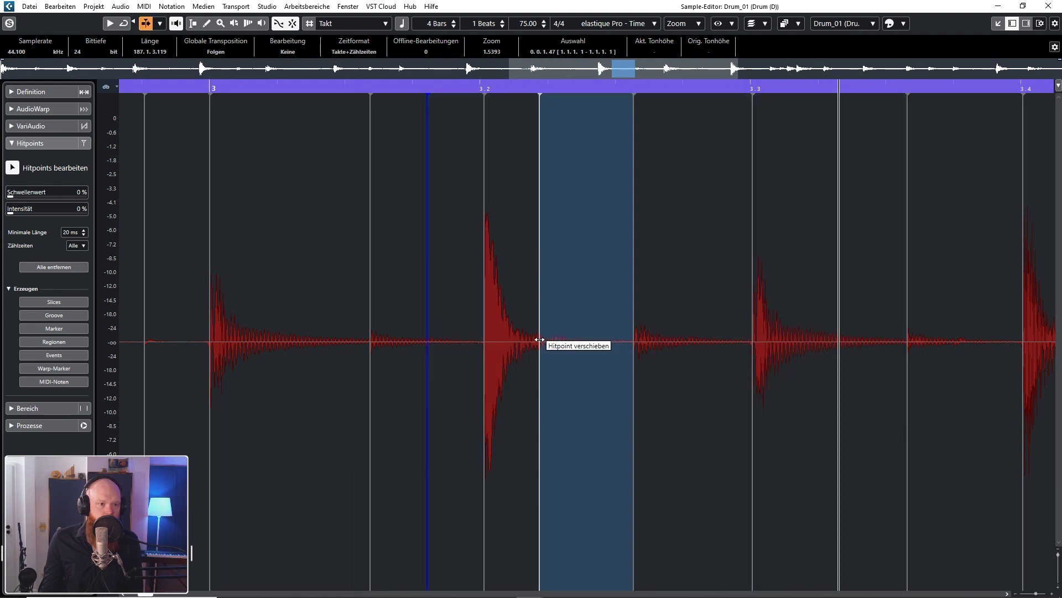
Disable the superfluous hitpoints in bar 4 that lie in the drum decays before beats 2, 3 and 4.
key(g)
key(g)
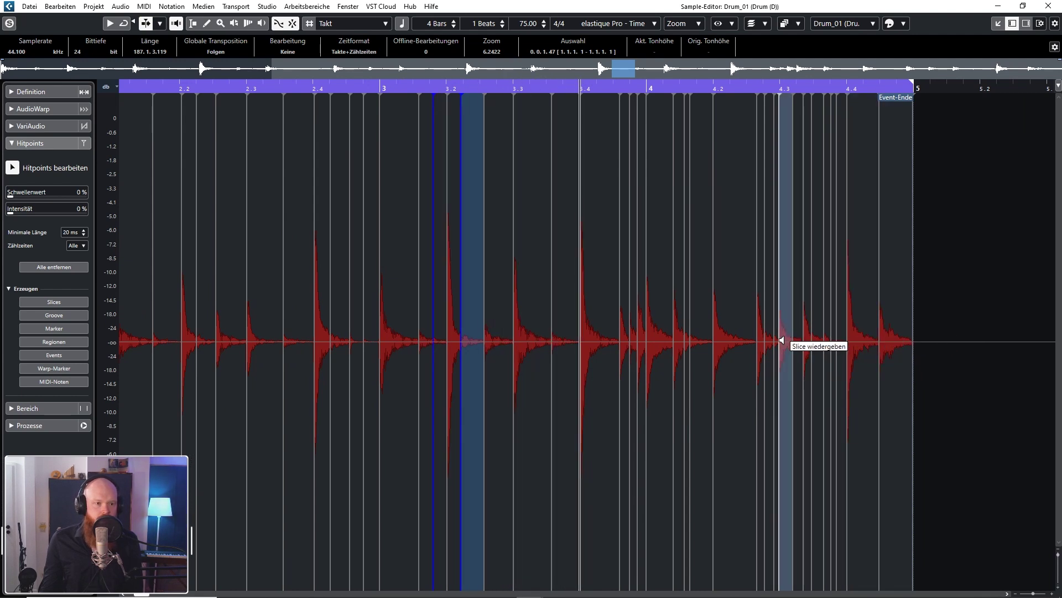
ctrl+scroll(913, 342, up, 1)
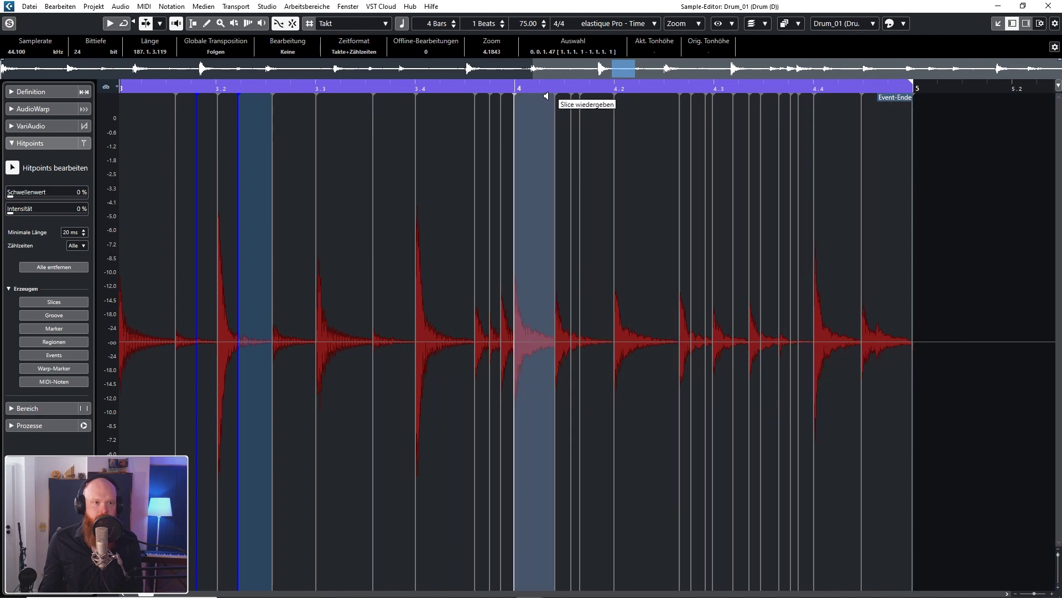
ctrl+scroll(707, 183, down, 3)
ctrl+scroll(481, 140, up, 3)
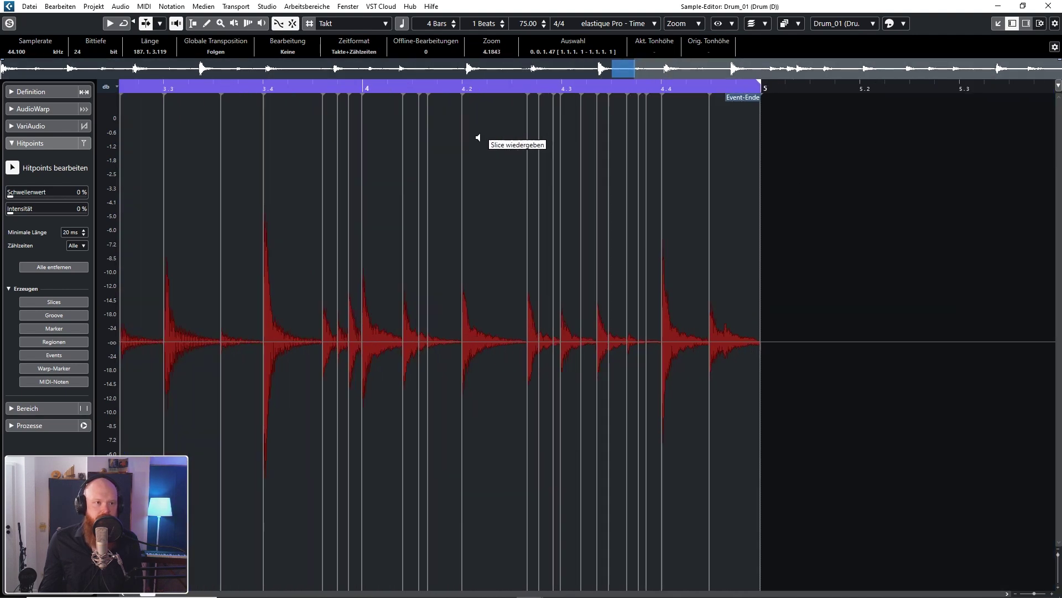
ctrl+scroll(575, 247, up, 1)
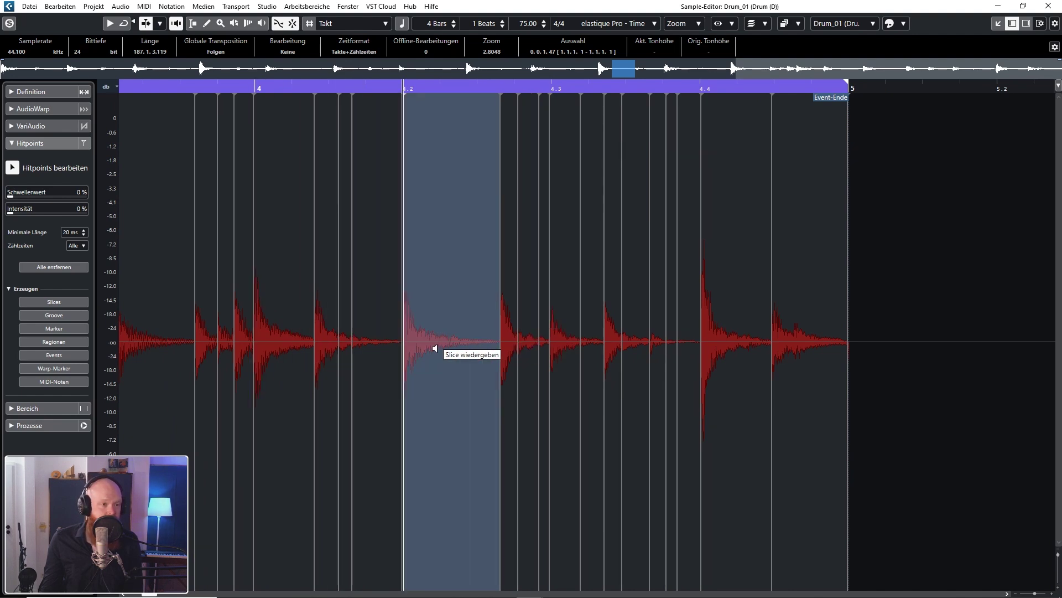
ctrl+scroll(435, 347, up, 1)
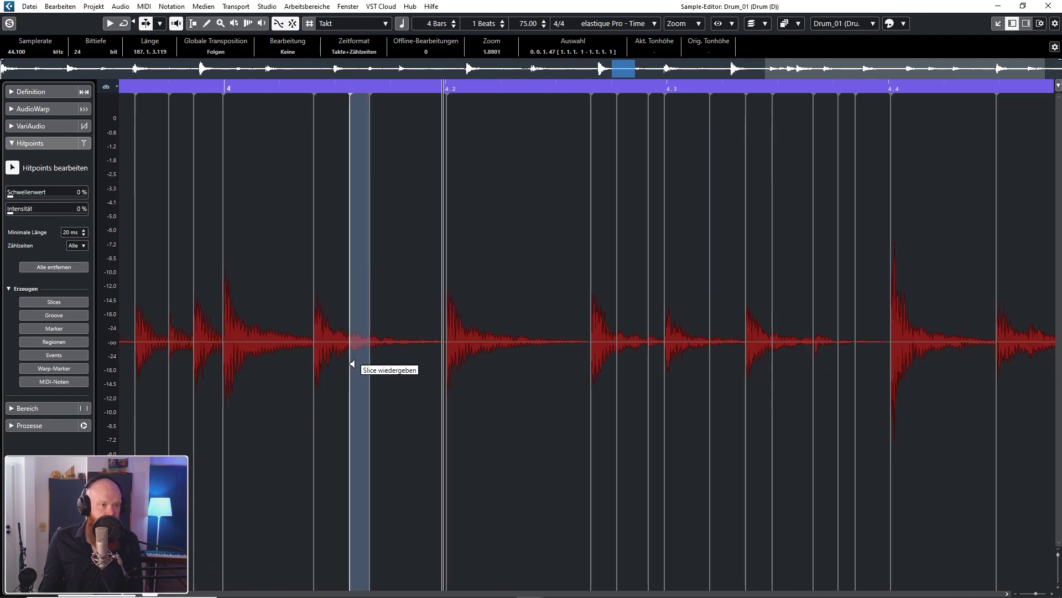
alt+click(349, 352)
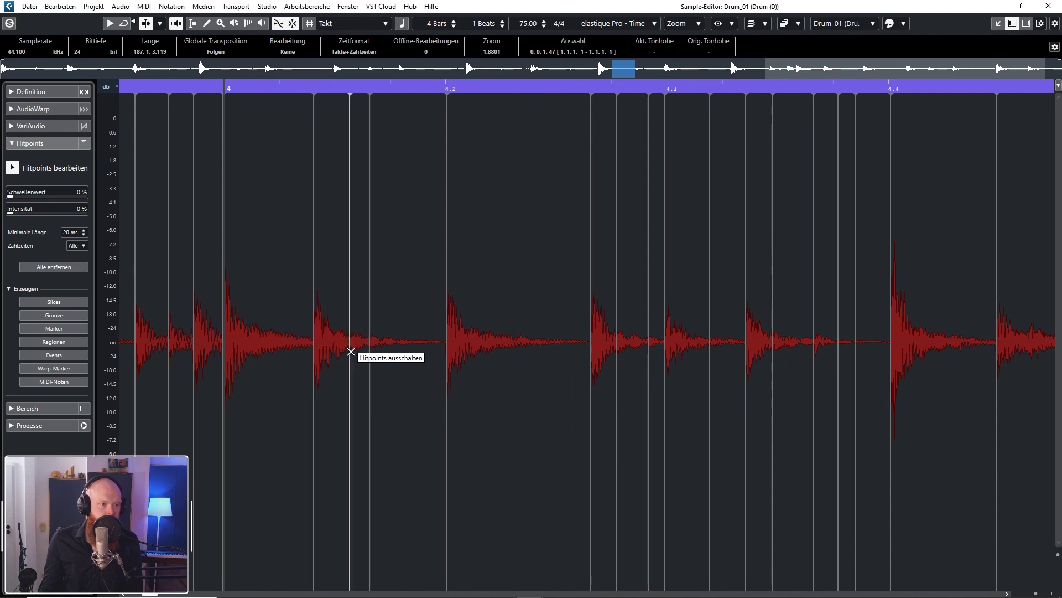
click(369, 351)
click(618, 346)
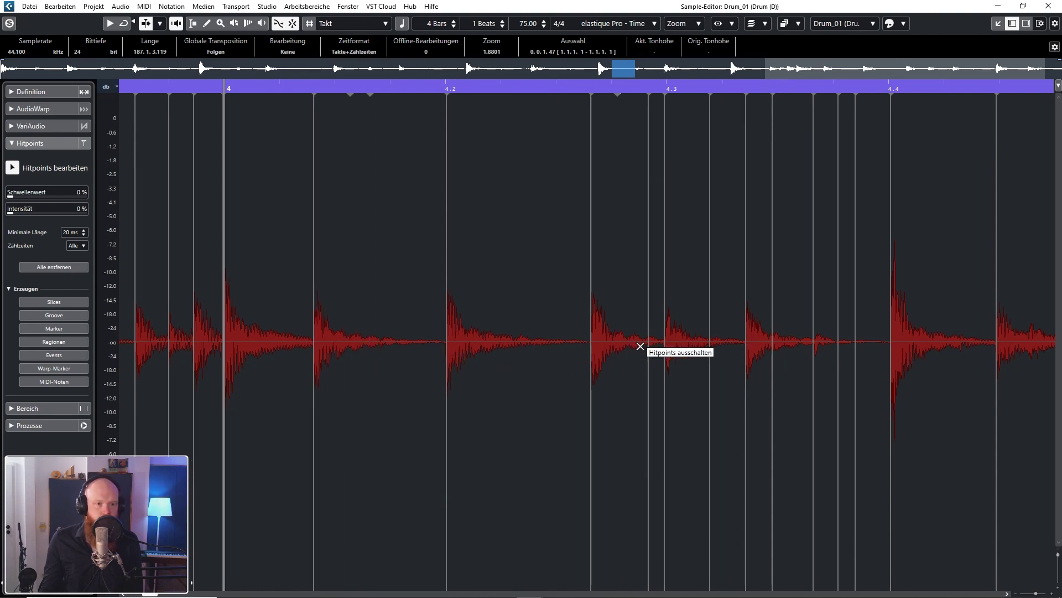
click(648, 347)
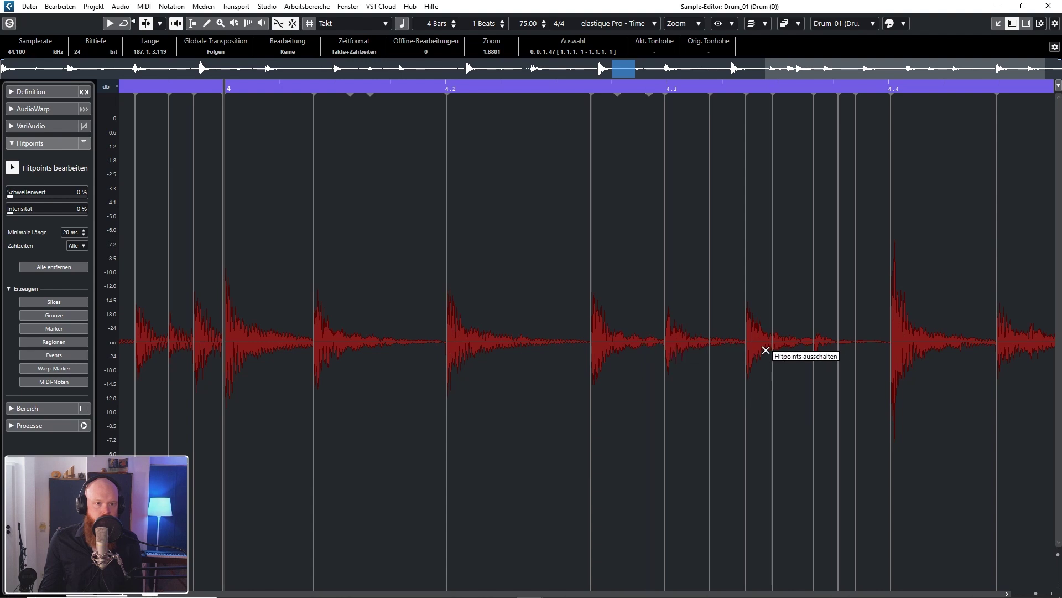
click(839, 354)
click(856, 355)
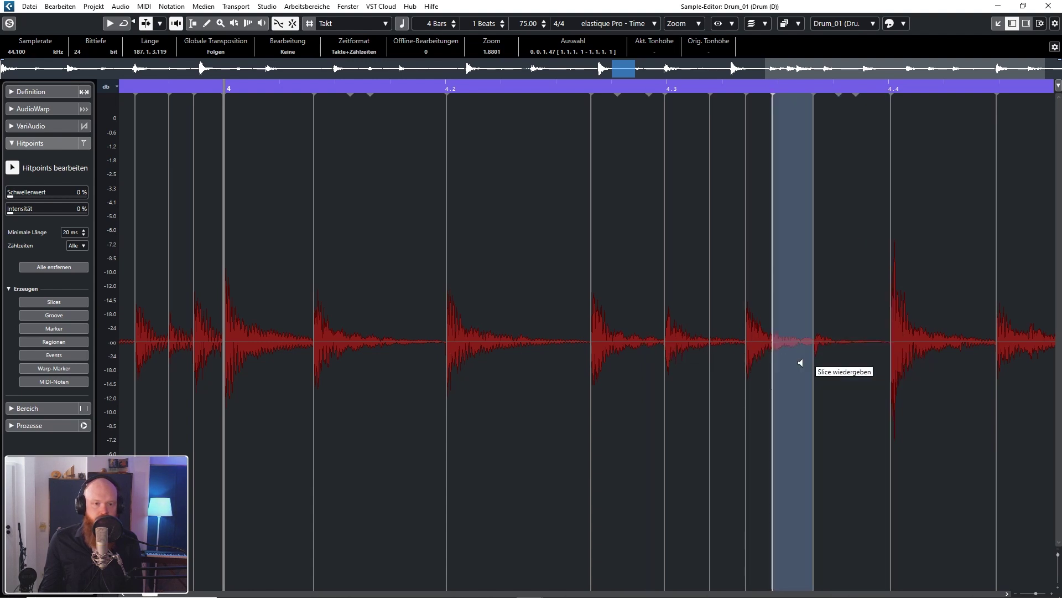
Insert a hitpoint shortly before beat 2 of bar 4 and play back the bar.
alt+click(383, 338)
key(space)
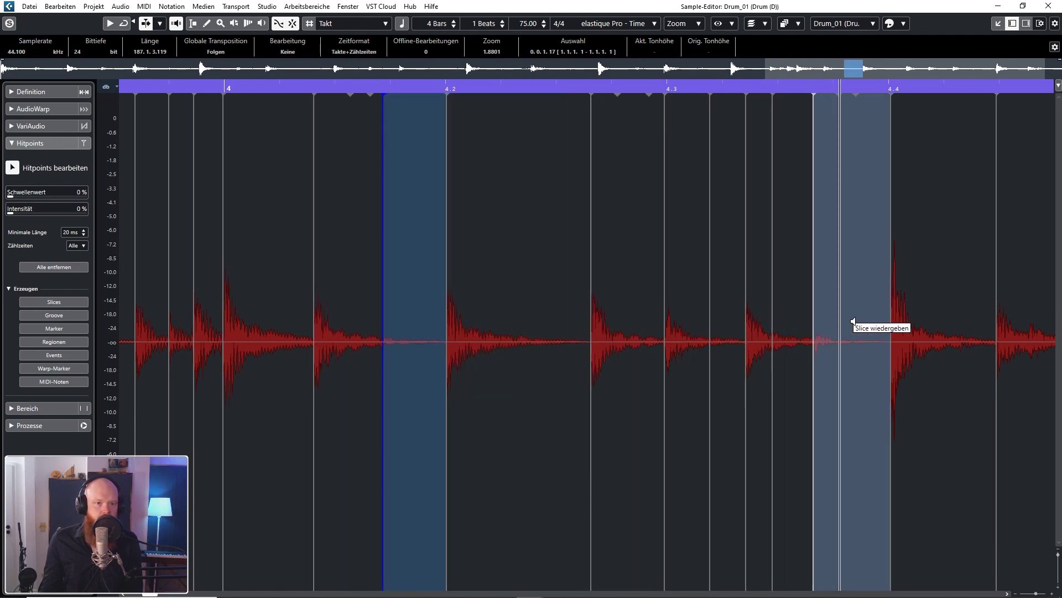
Insert a hitpoint on the quiet hit after the last strong drum stroke, shortly before the end of bar 4.
key(g)
scroll(442, 310, down, 4)
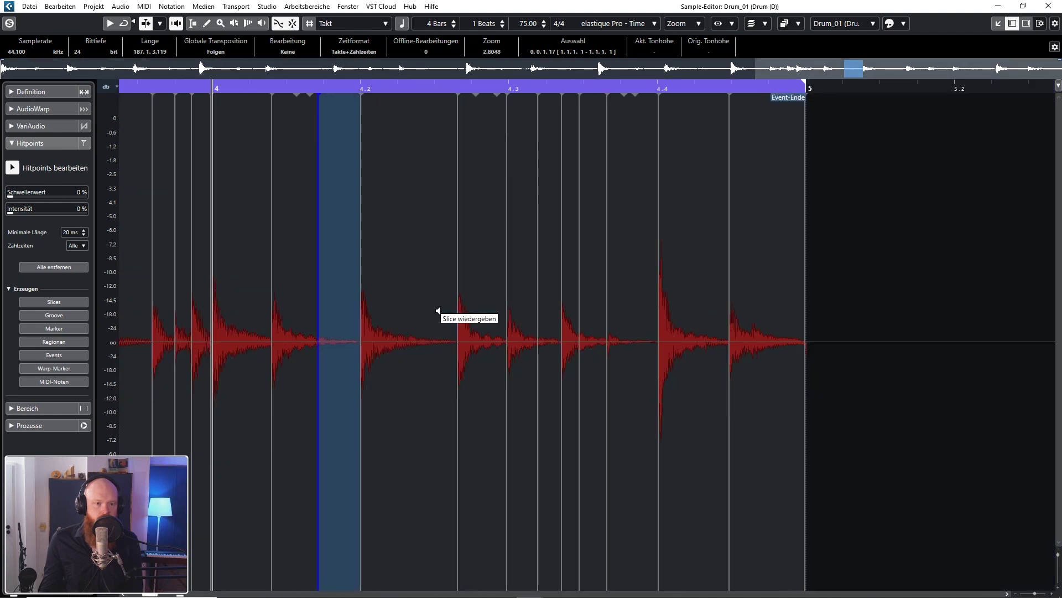
scroll(786, 340, up, 6)
scroll(691, 354, down, 5)
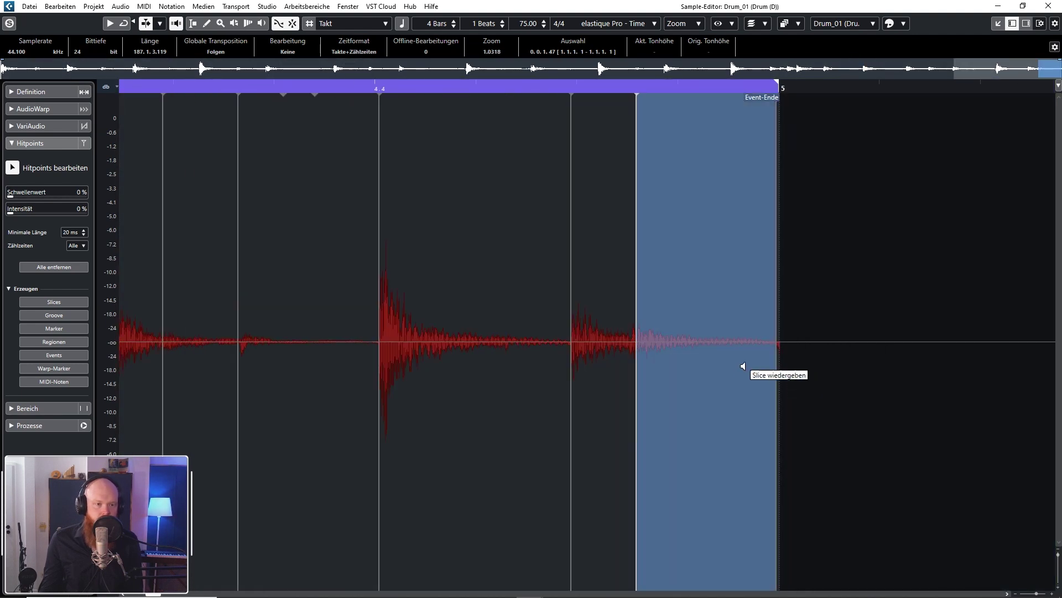
Try to create a quantize groove from the drum loop's hitpoints and check it in the quantize settings.
click(56, 315)
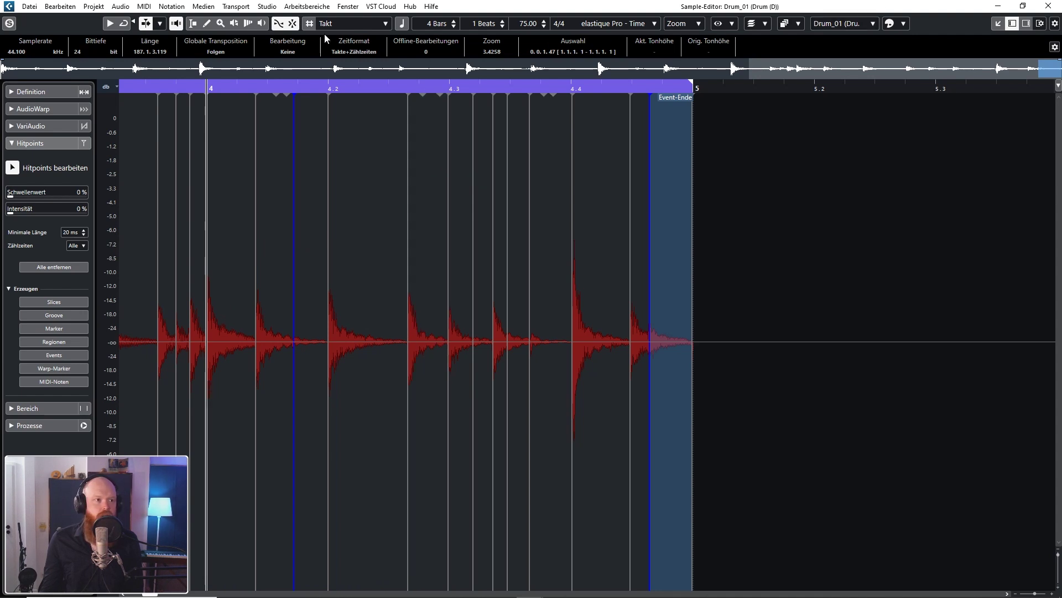
click(1049, 6)
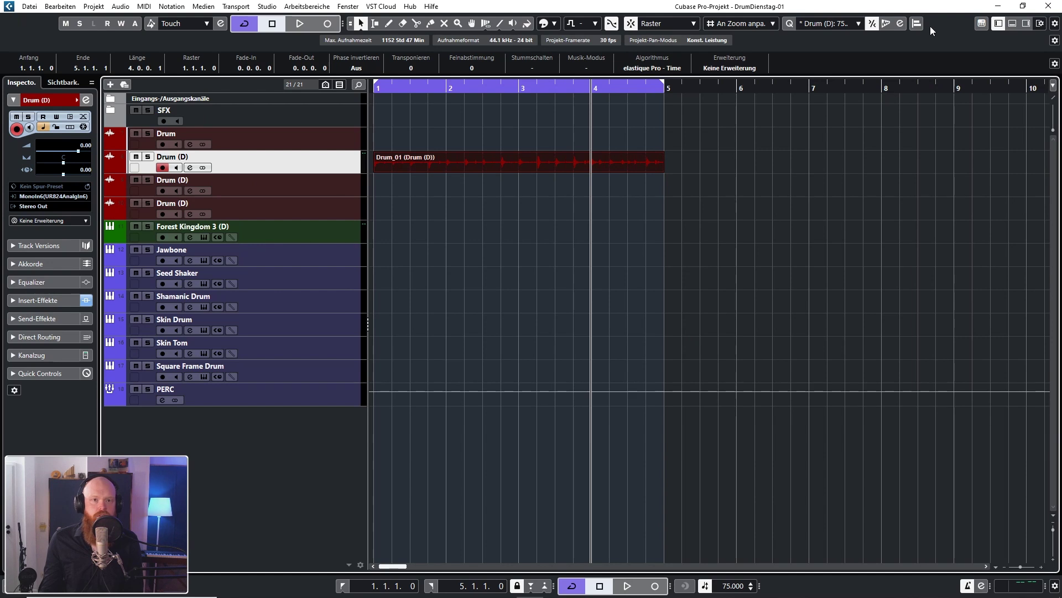
click(902, 25)
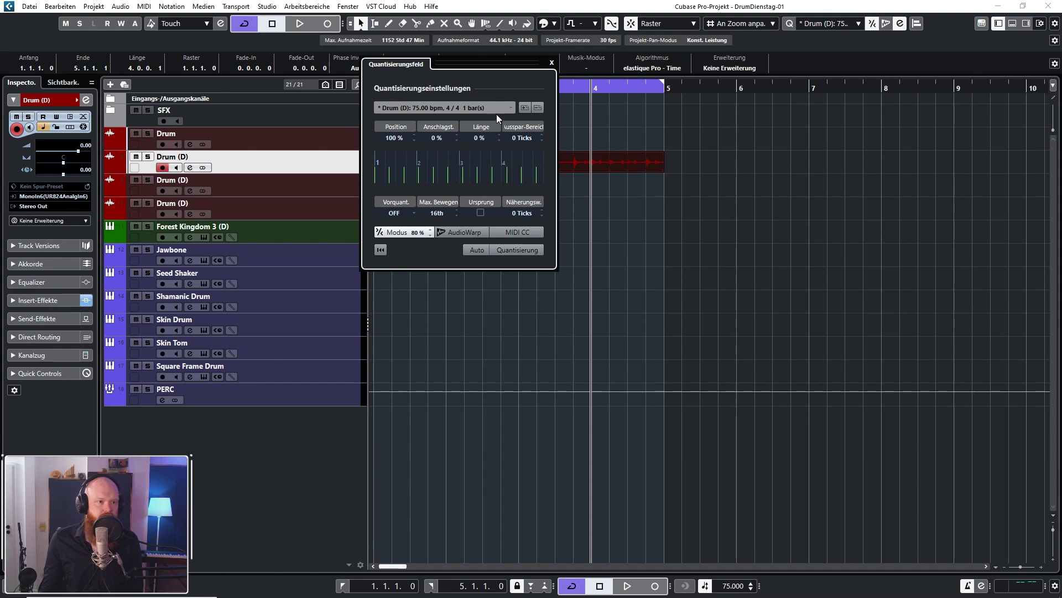
click(406, 232)
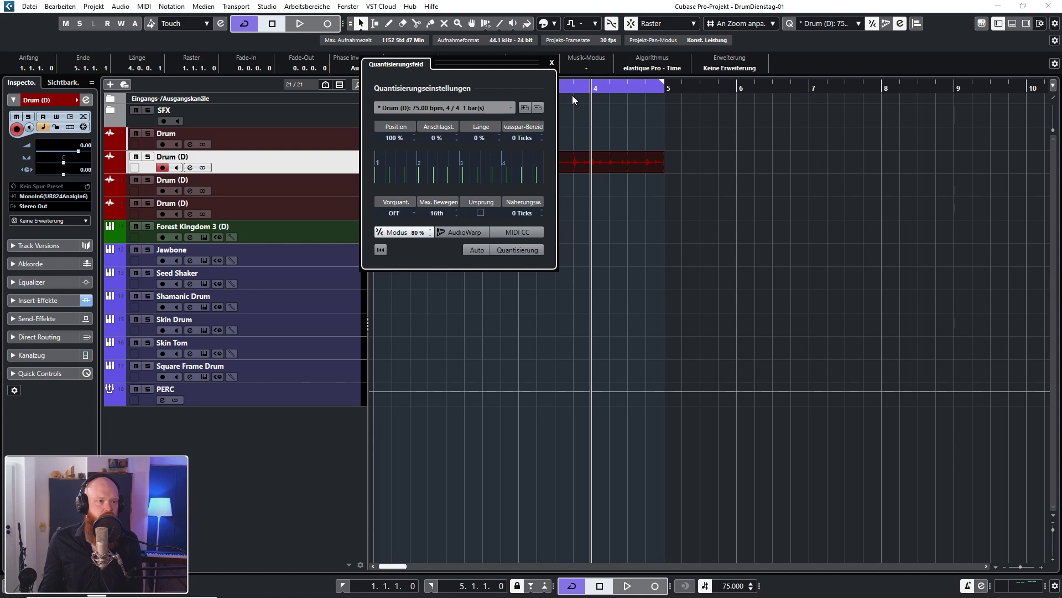
click(551, 63)
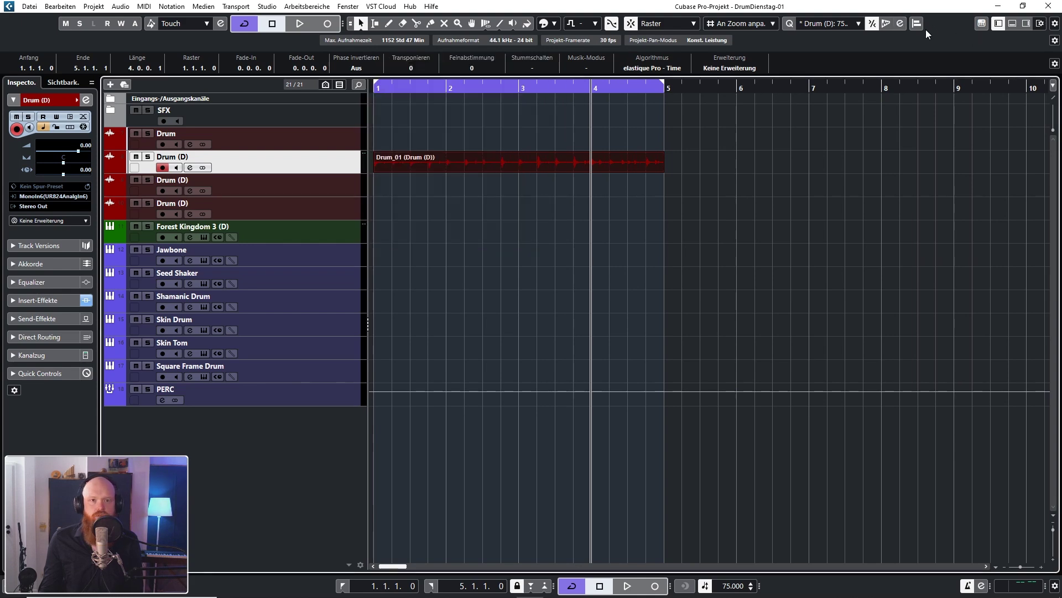
Create a four-bar quantize groove from the hitpoints of the entire drum loop and check it in the quantize settings.
double_click(553, 161)
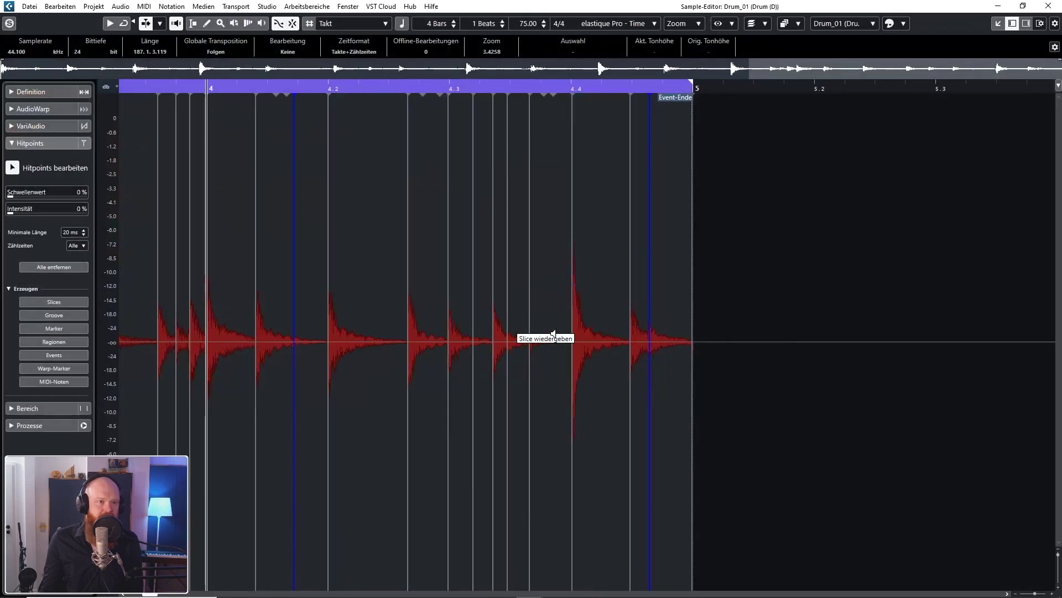
key(ctrl+a)
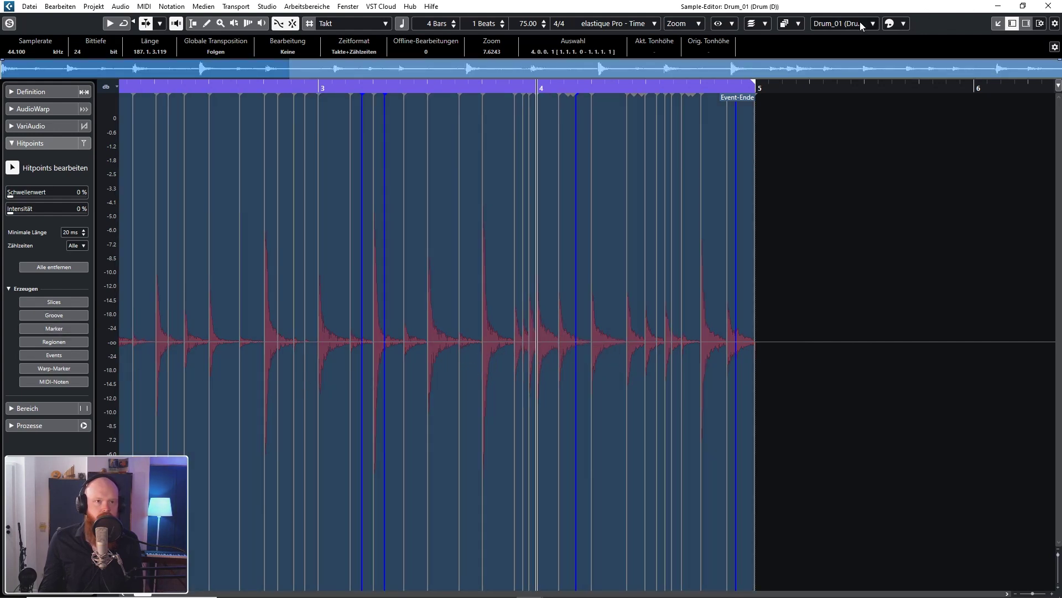
click(1054, 8)
click(900, 23)
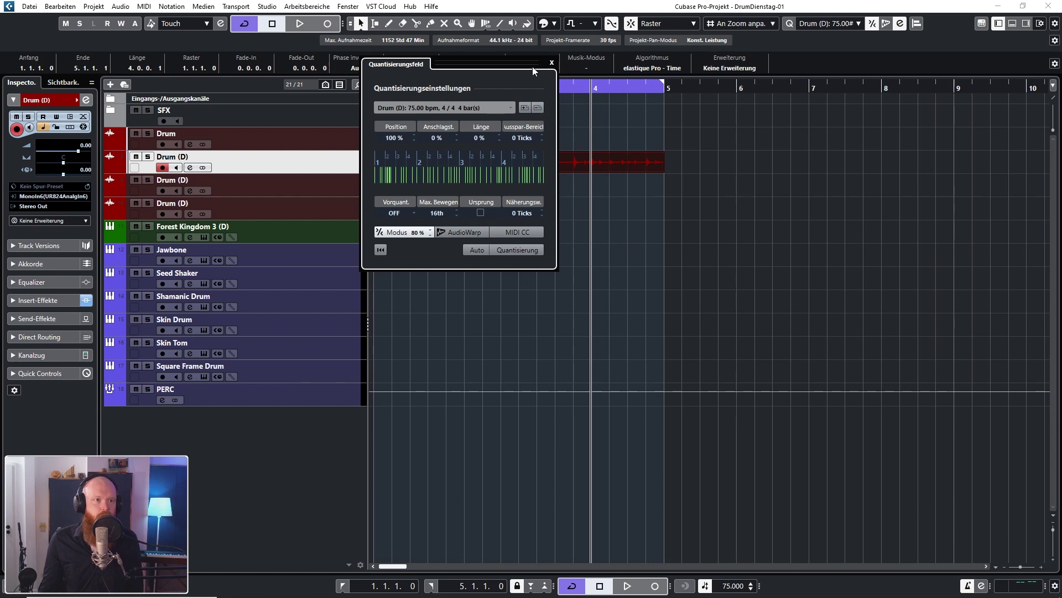
click(553, 63)
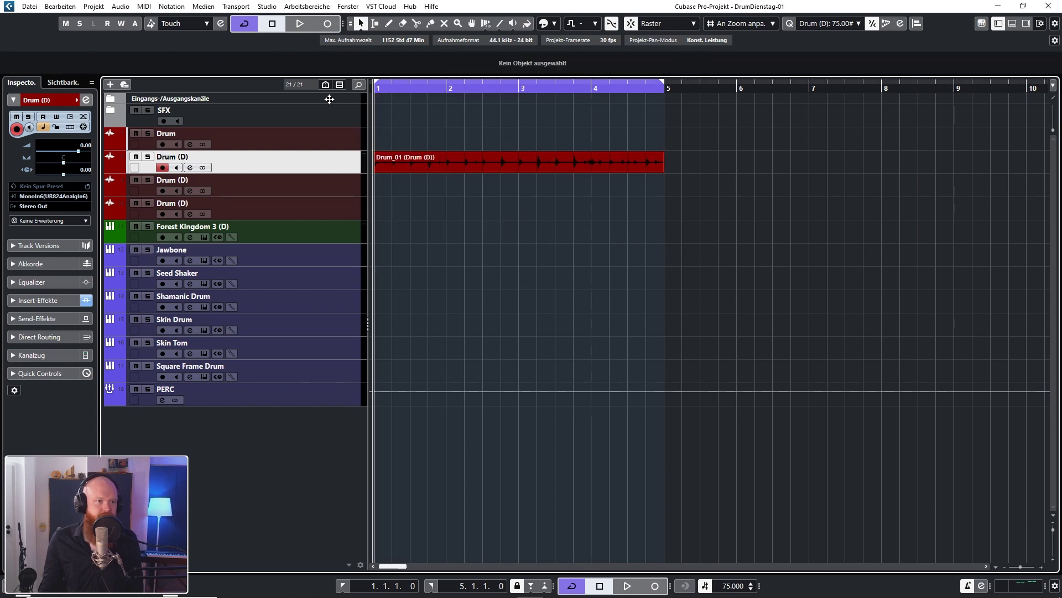
Record a four-bar melody with the Forest Sanctuary sound on the Forest Kingdom 3 (D) track over the looping drum.
key(space)
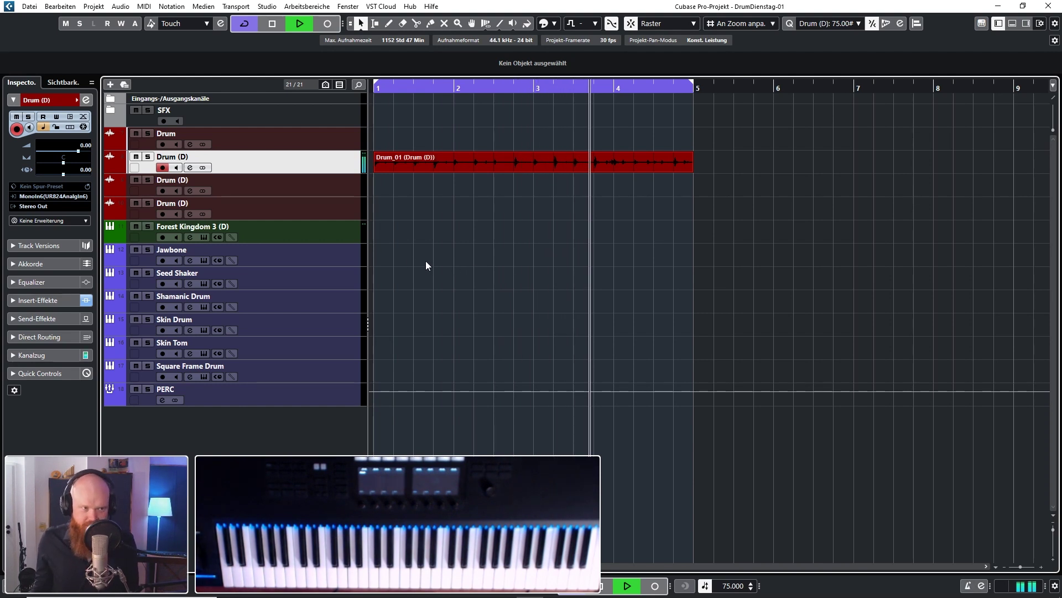
key(space)
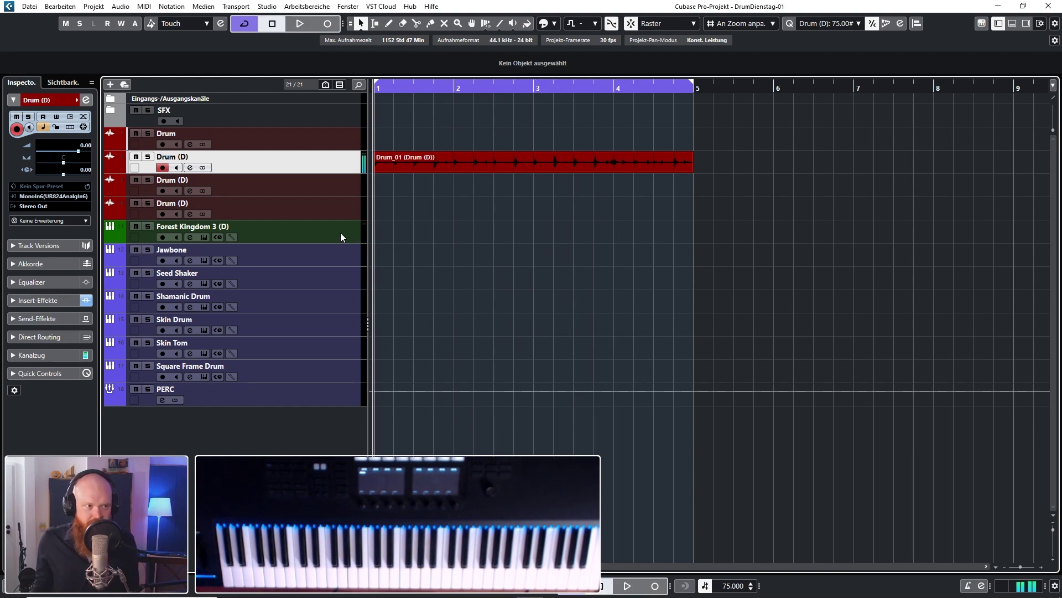
click(341, 232)
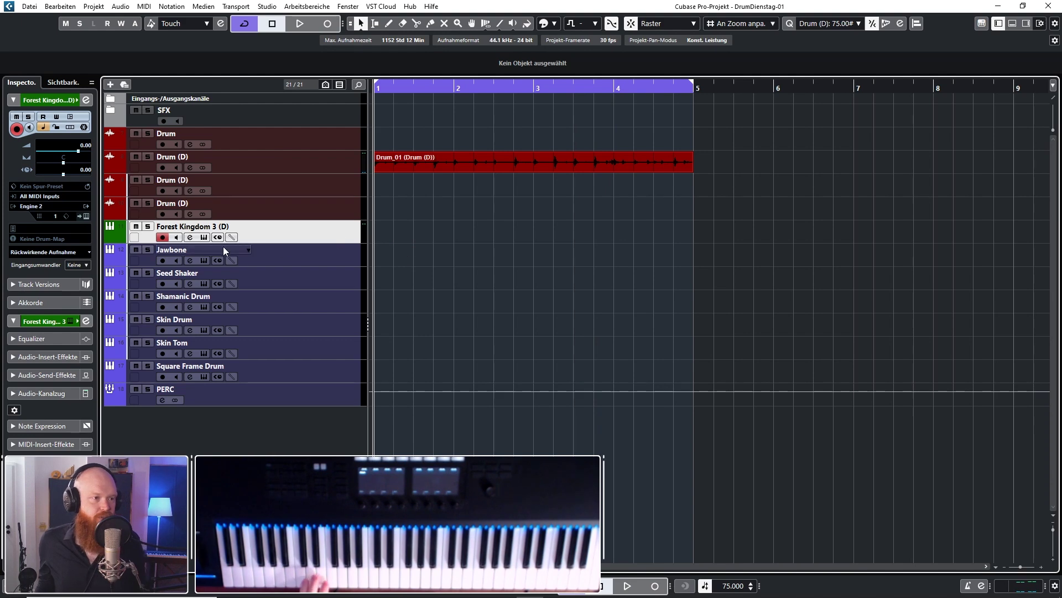
click(204, 237)
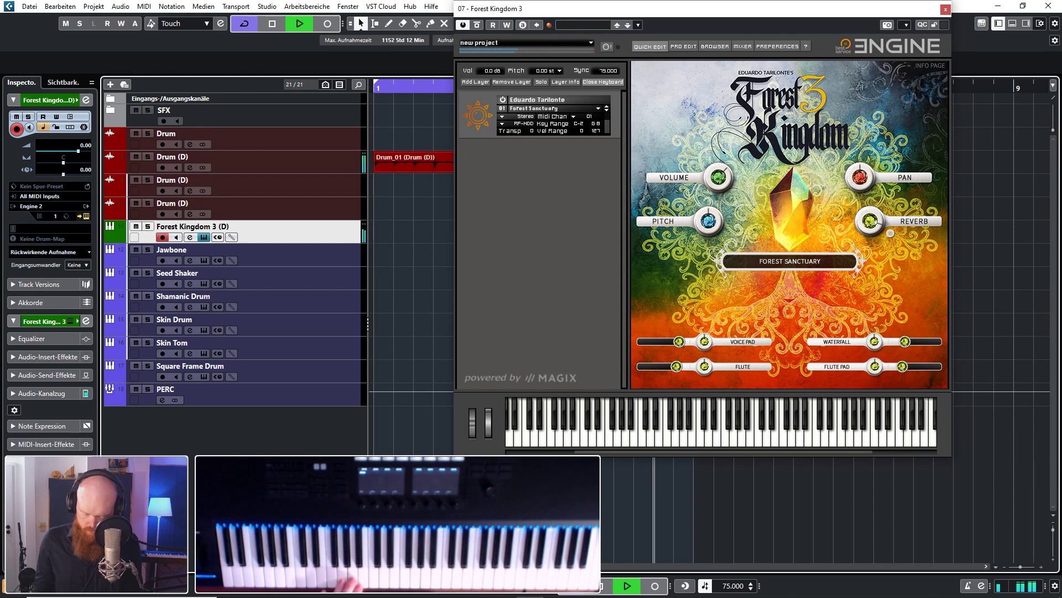
key(KP_Multiply)
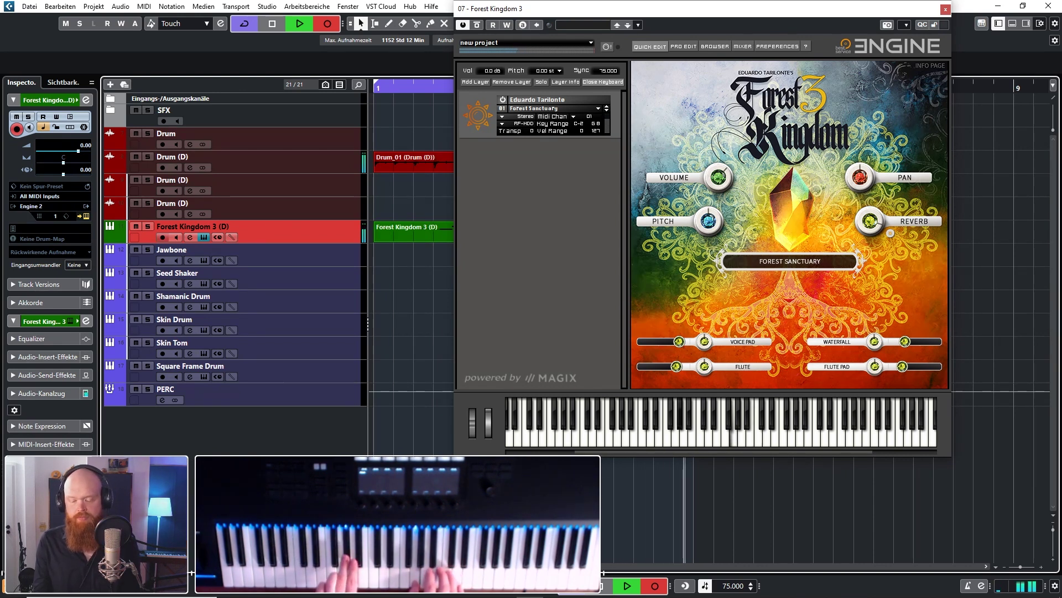
key(space)
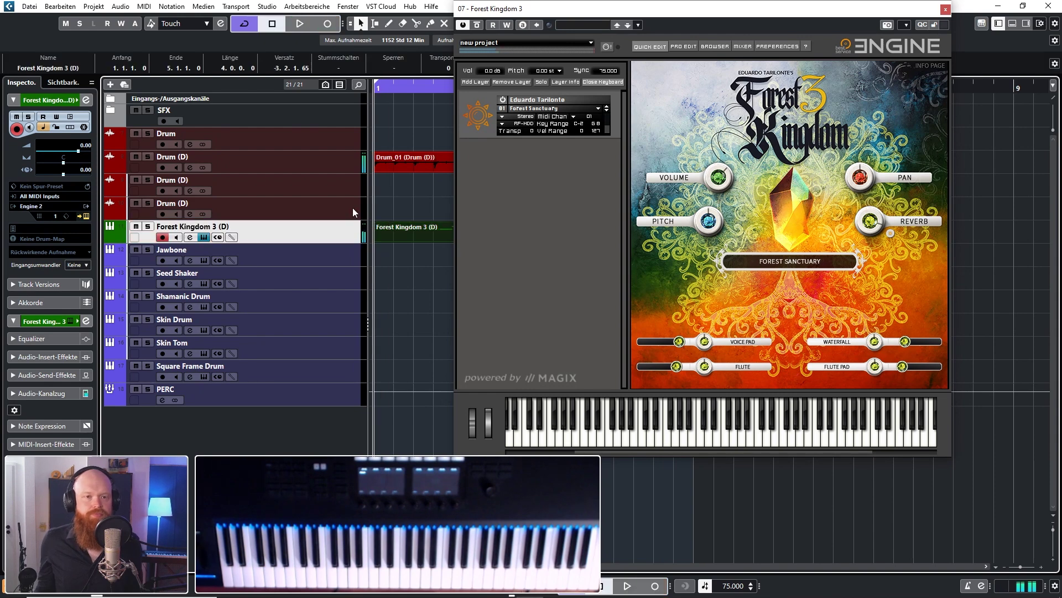
click(946, 10)
In the recorded Forest Kingdom part, move the overhanging A2 note to the start of bar 1 and remove the short G#2.
double_click(595, 229)
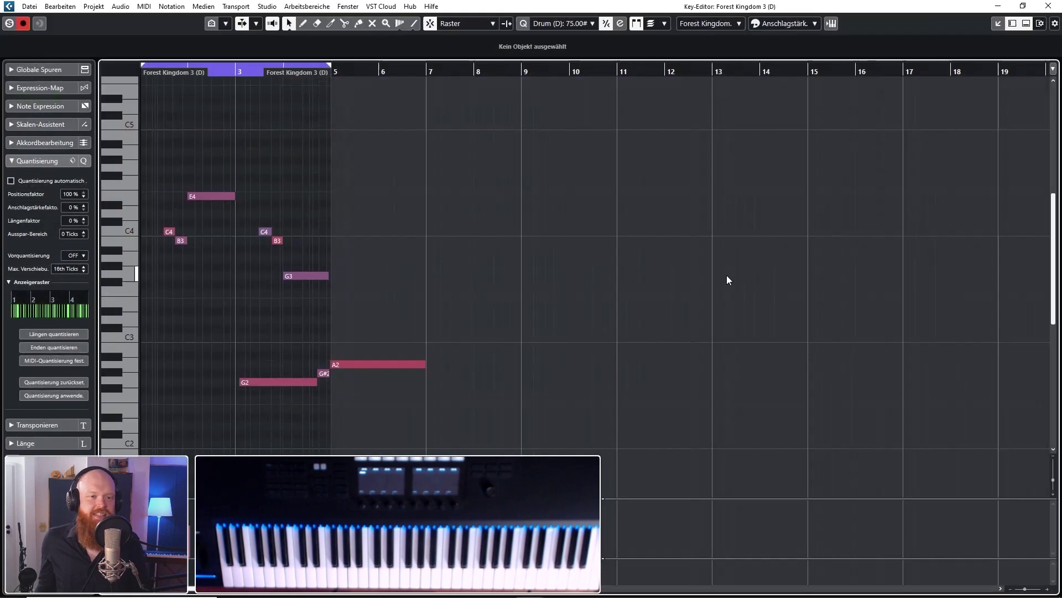
click(384, 364)
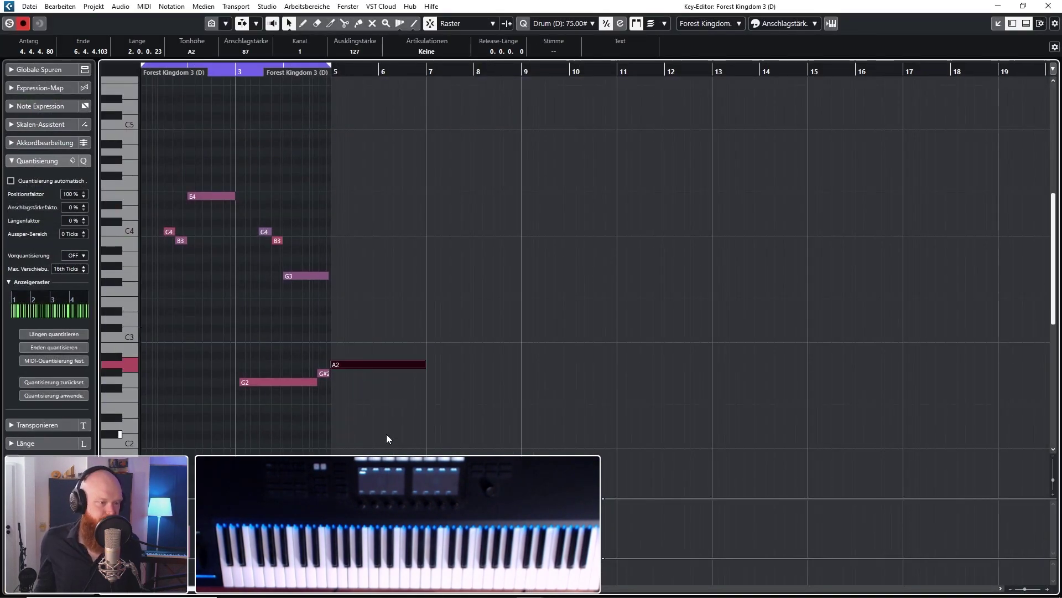
key(ctrl+x)
key(ctrl+v)
click(327, 350)
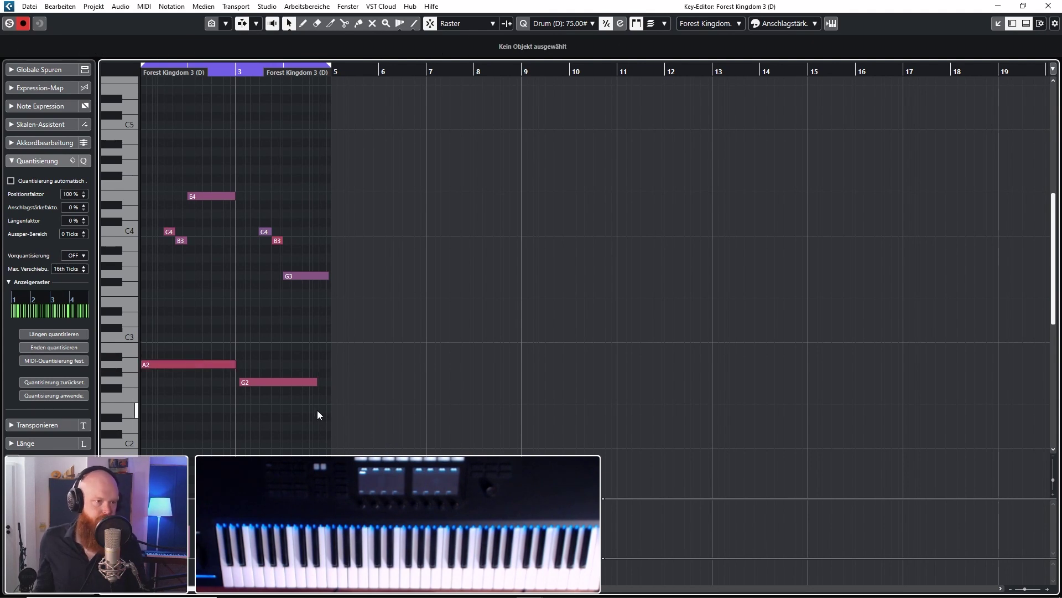
Align the G2 bass note with the start of bar 3 and lengthen it to the end of bar 4.
scroll(226, 400, up, 3)
drag(272, 382, 264, 387)
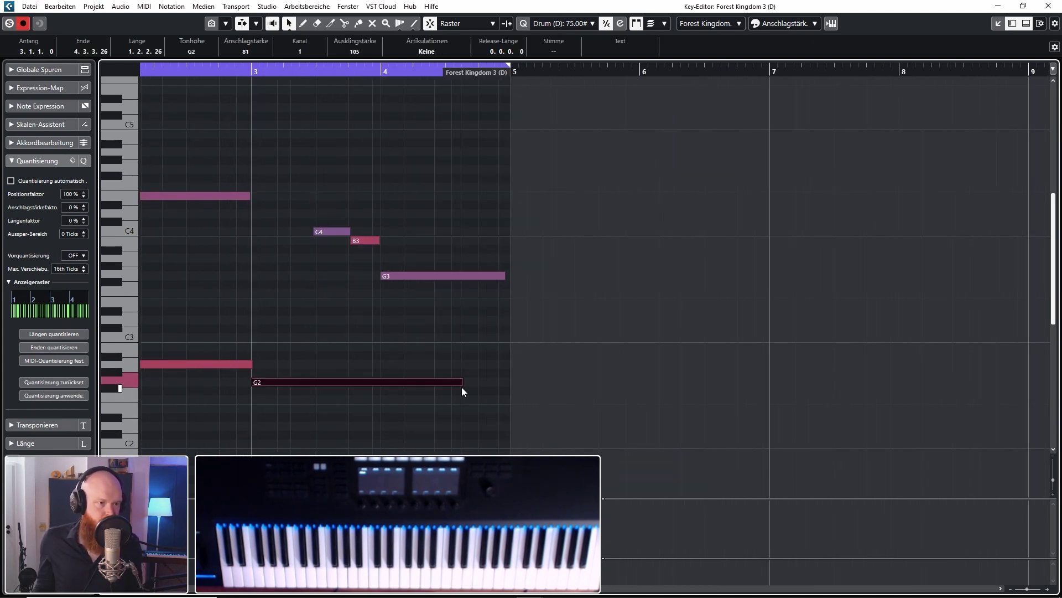
drag(462, 382, 508, 381)
click(479, 410)
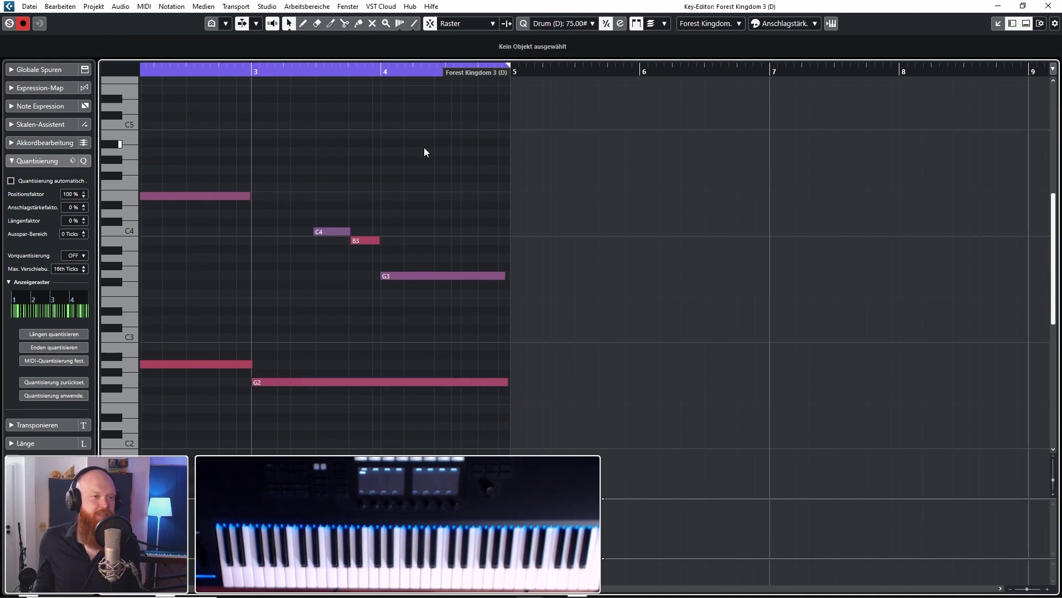
Quantize all notes of the part to the four-bar Drum (D) groove and play them back with the drum loop.
scroll(384, 287, up, 3)
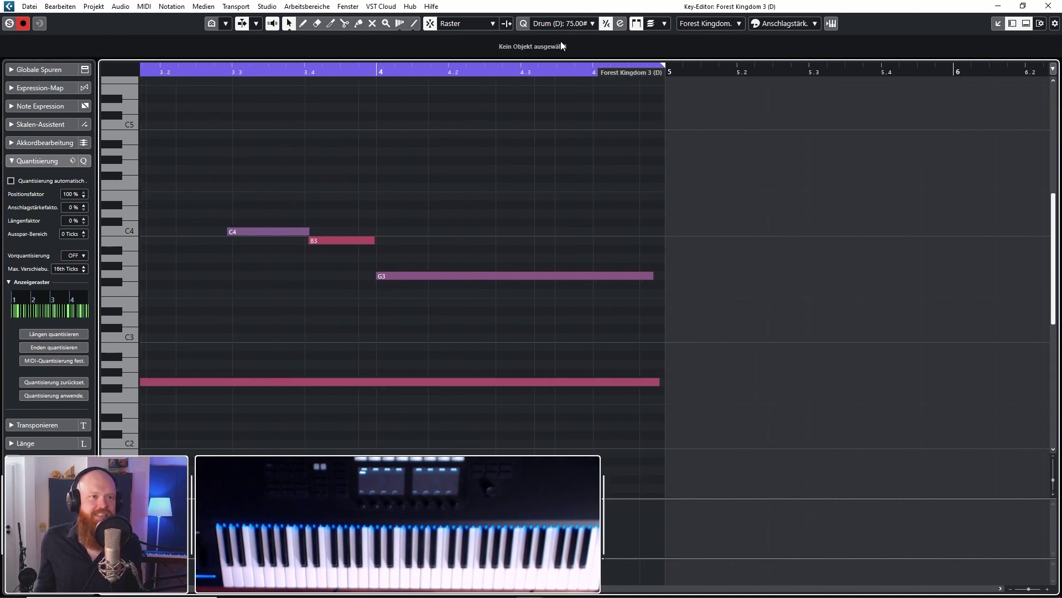
click(562, 23)
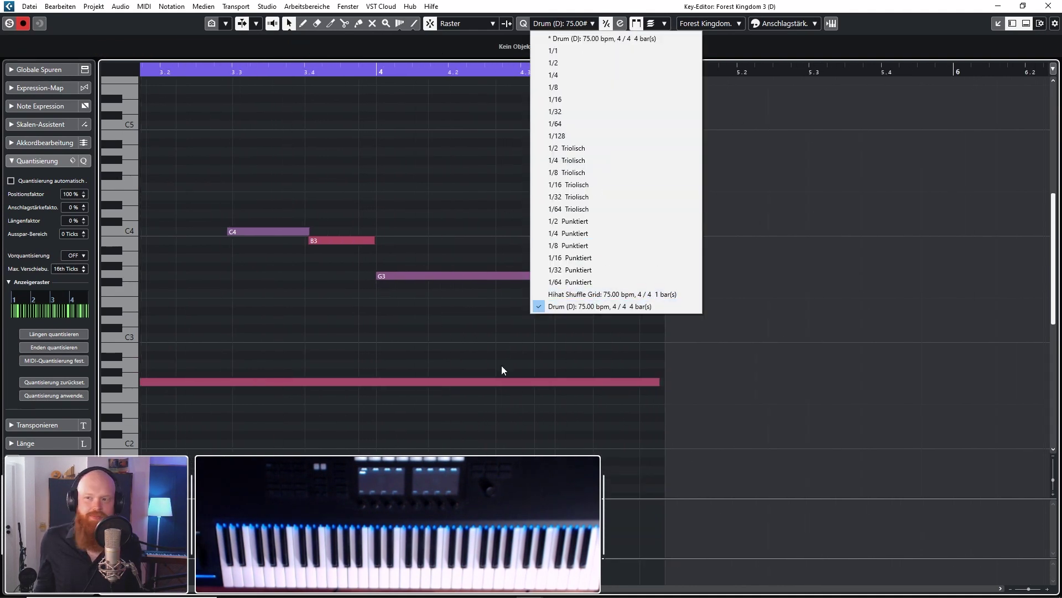
key(Escape)
scroll(296, 336, down, 3)
scroll(436, 310, up, 2)
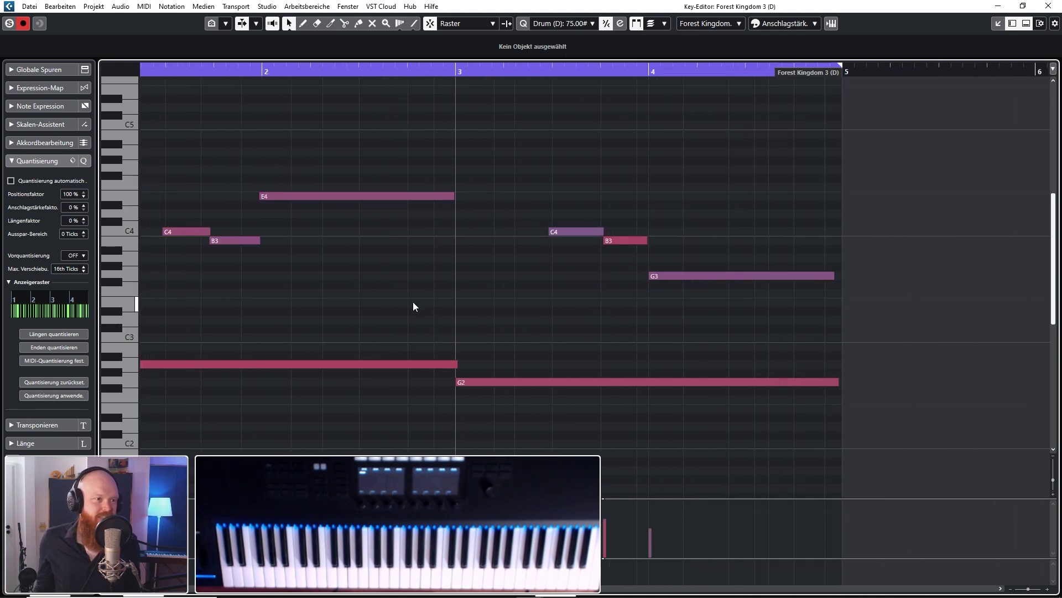
scroll(543, 322, down, 1)
drag(218, 140, 766, 421)
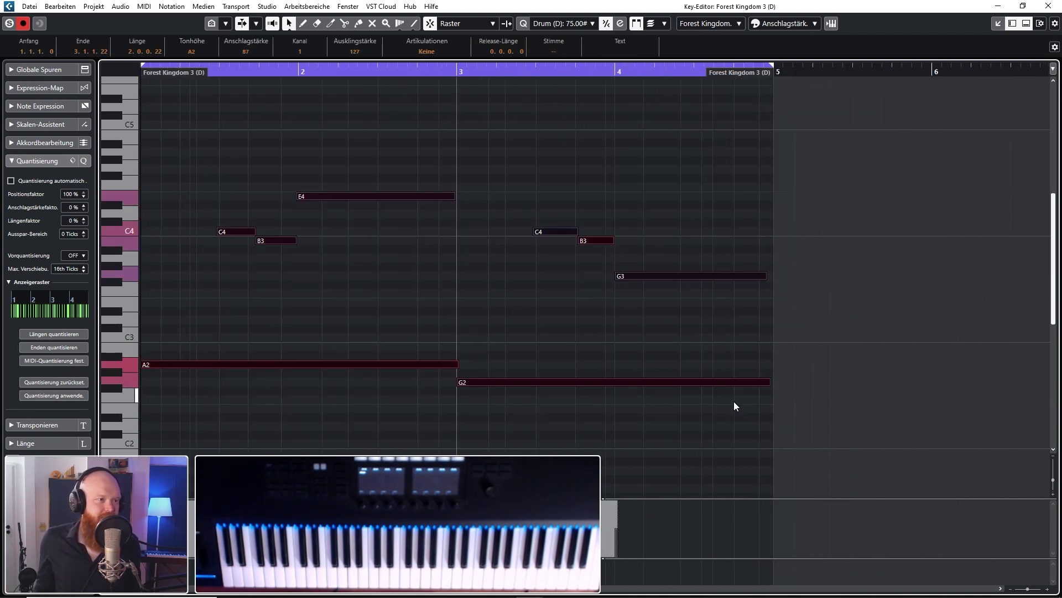
key(q)
click(683, 430)
key(space)
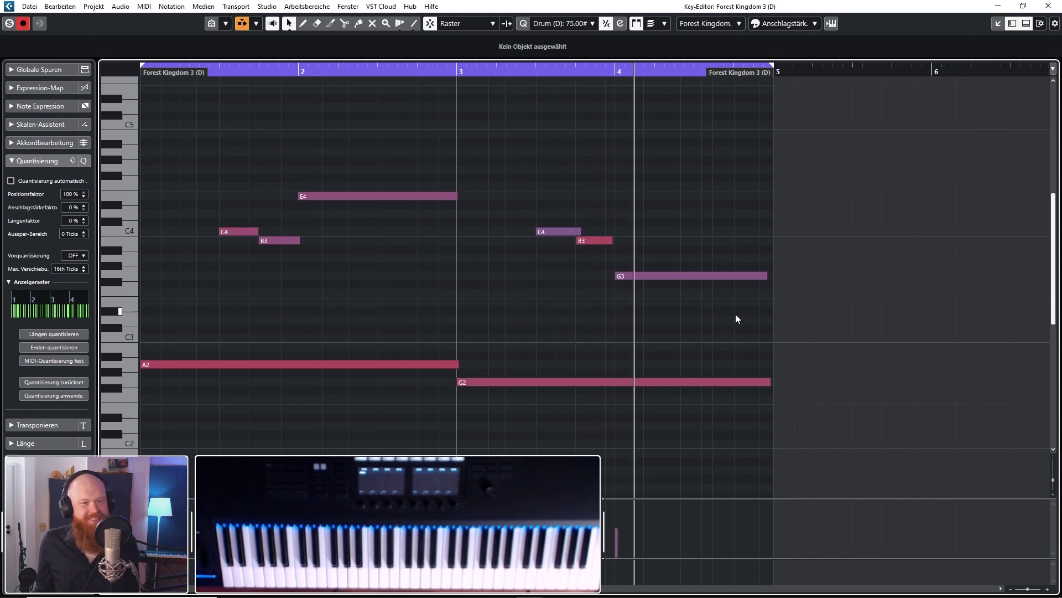
click(1049, 9)
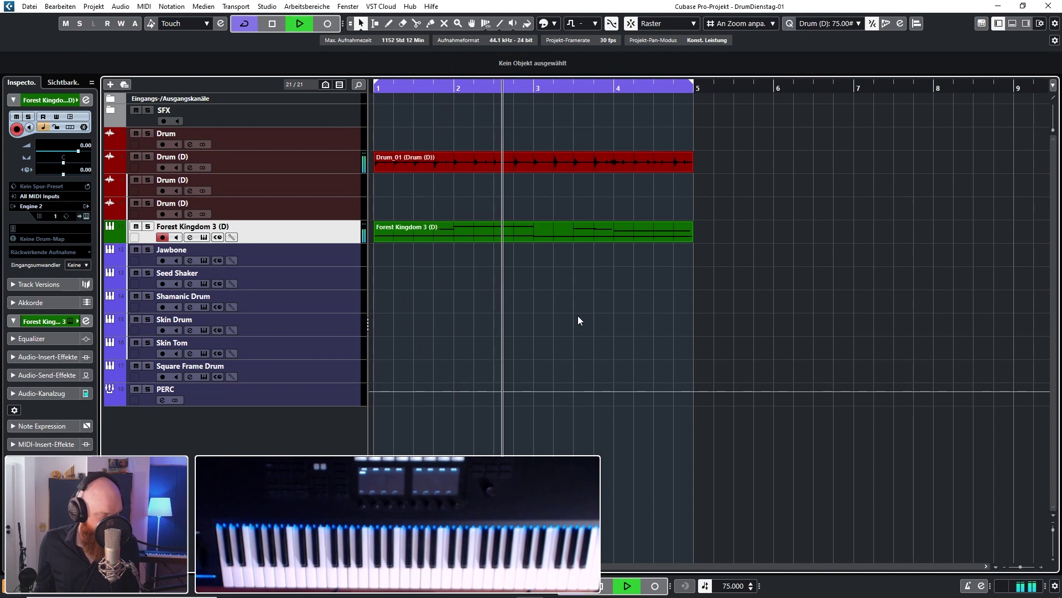
key(space)
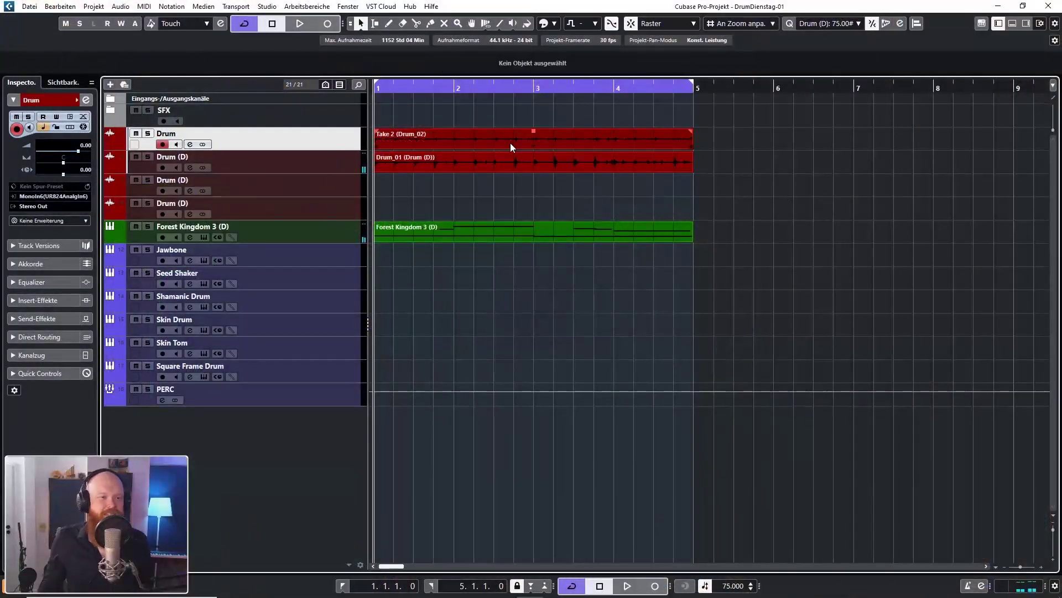
Move Take 2 from the Drum track to the empty Drum (D) track below the edited loop and delete Take 1.
drag(505, 134, 513, 187)
click(759, 178)
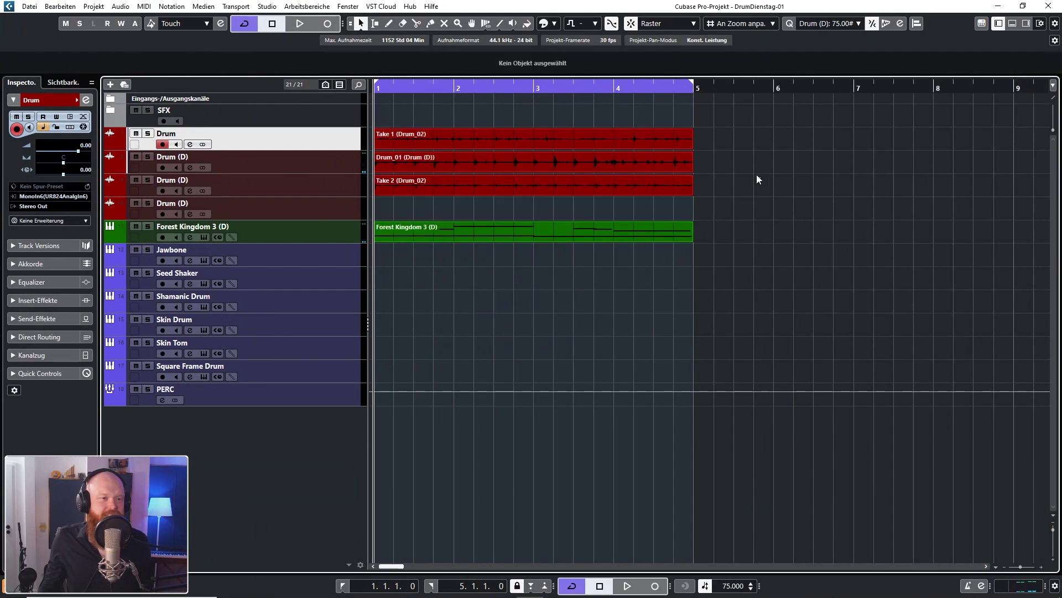
click(449, 133)
key(Delete)
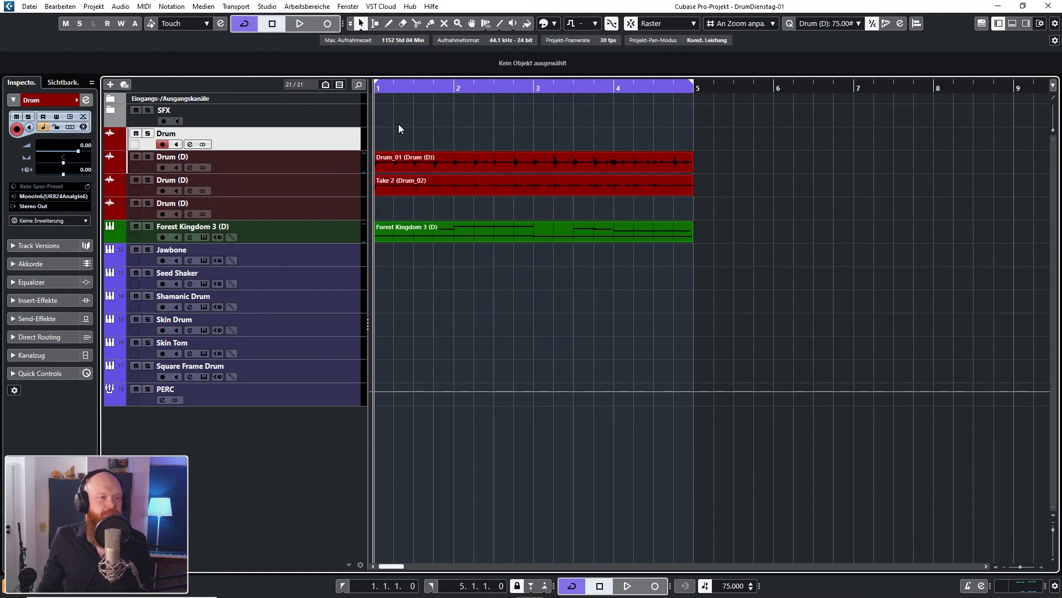
Play back the arrangement with the new drum take and split Take 2 at the start of bar 3.
key(space)
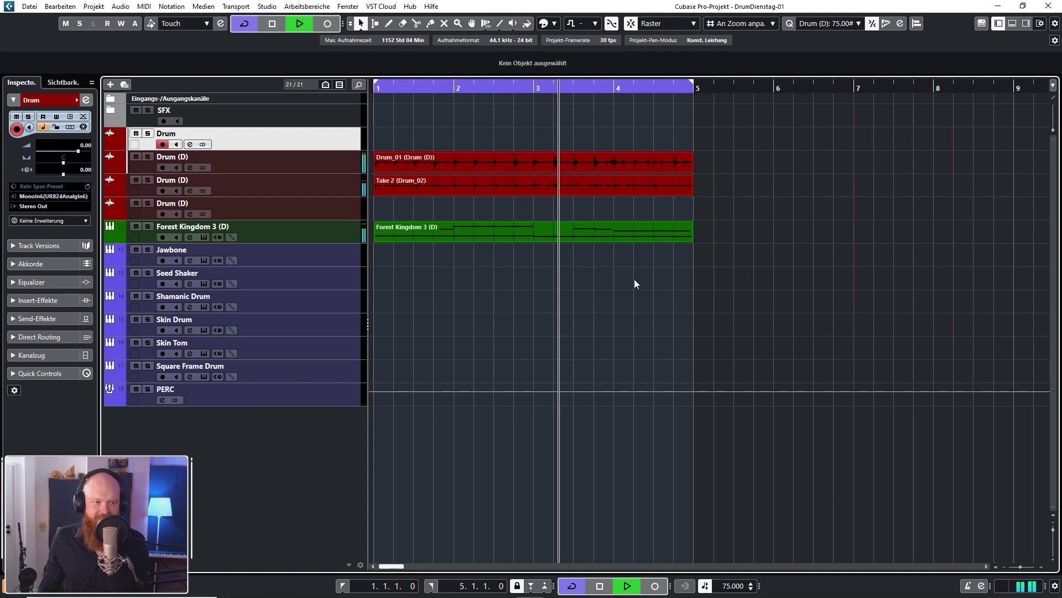
right_click(557, 210)
click(613, 210)
key(space)
click(534, 185)
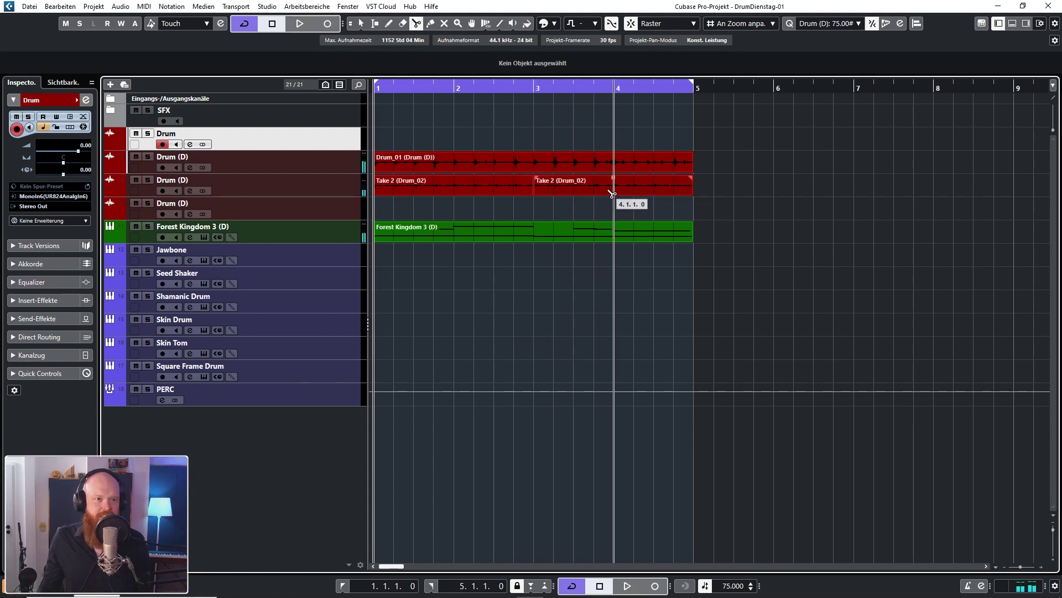
Shift the cut in Take 2 to beat 3 of bar 3 by trimming the second half's start and extending the first half.
key(2)
click(605, 193)
scroll(554, 194, up, 3)
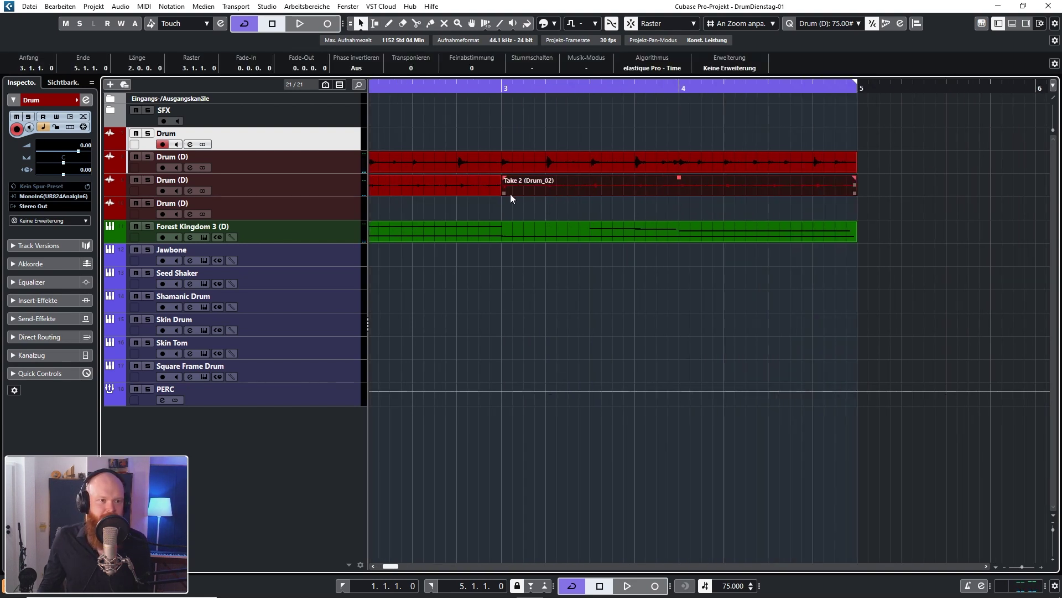
drag(505, 194, 592, 196)
drag(501, 194, 595, 197)
scroll(613, 190, up, 4)
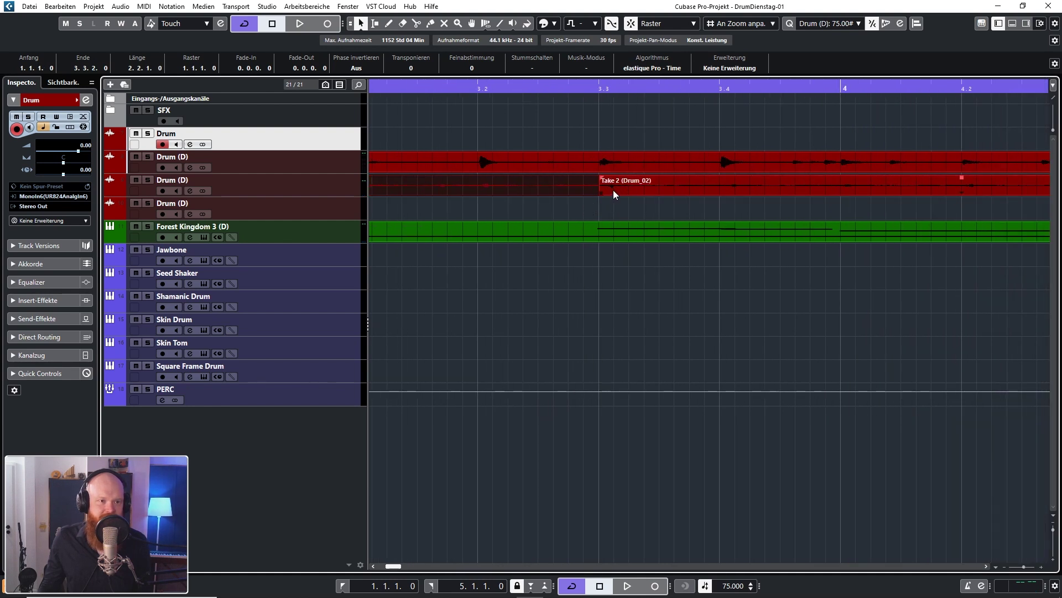
Undo the first half's extension and retrim the two halves of Take 2 so they overlap just before beat 3 of bar 3.
key(ctrl+z)
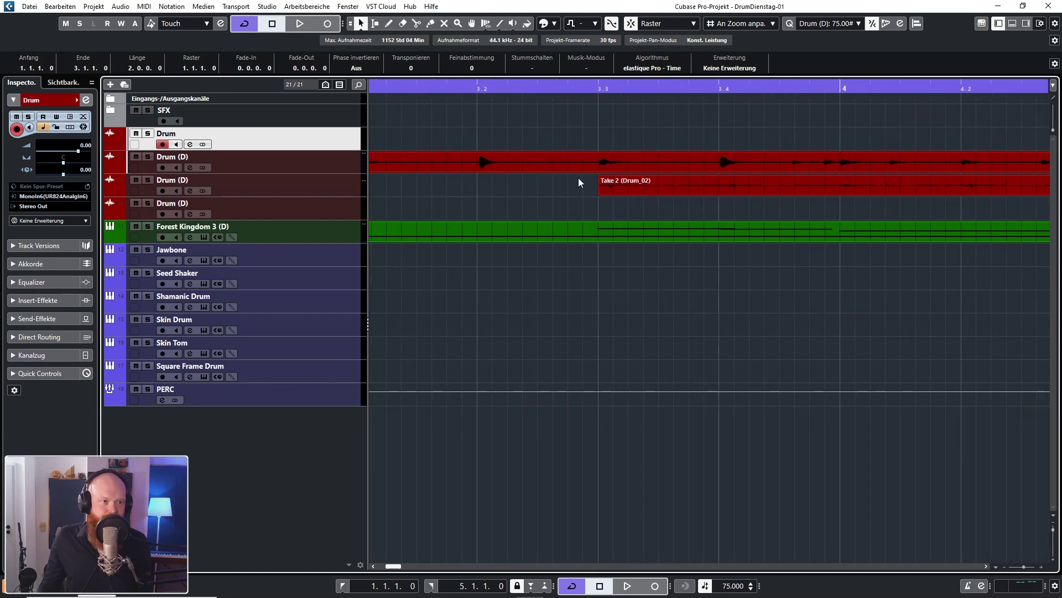
scroll(492, 195, down, 4)
drag(505, 197, 659, 188)
scroll(711, 194, up, 3)
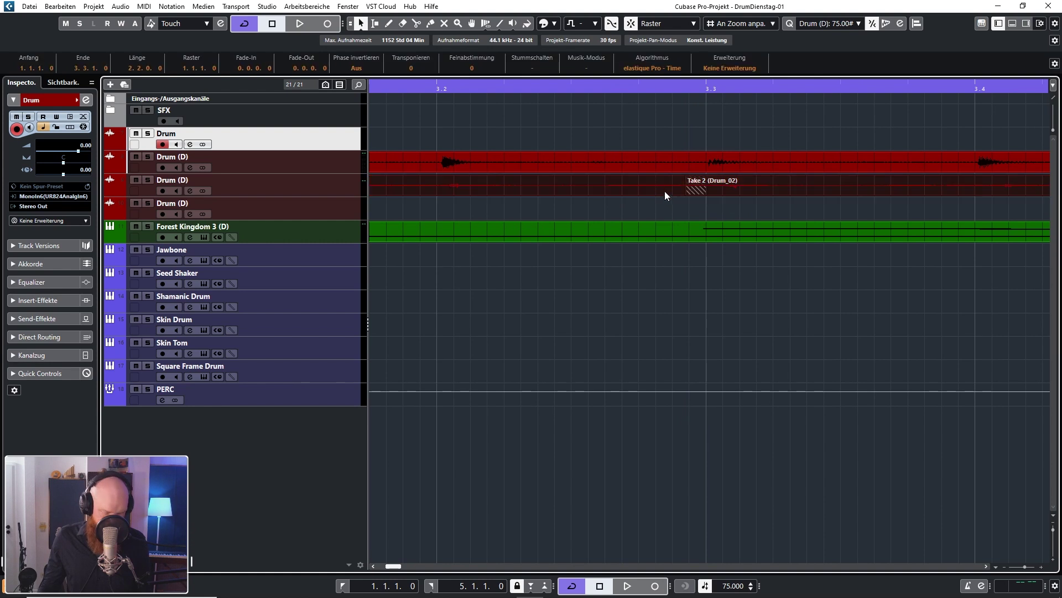
Crossfade the overlap between the two Take 2 halves and play back the transition with the full arrangement.
click(743, 207)
key(space)
scroll(755, 210, down, 3)
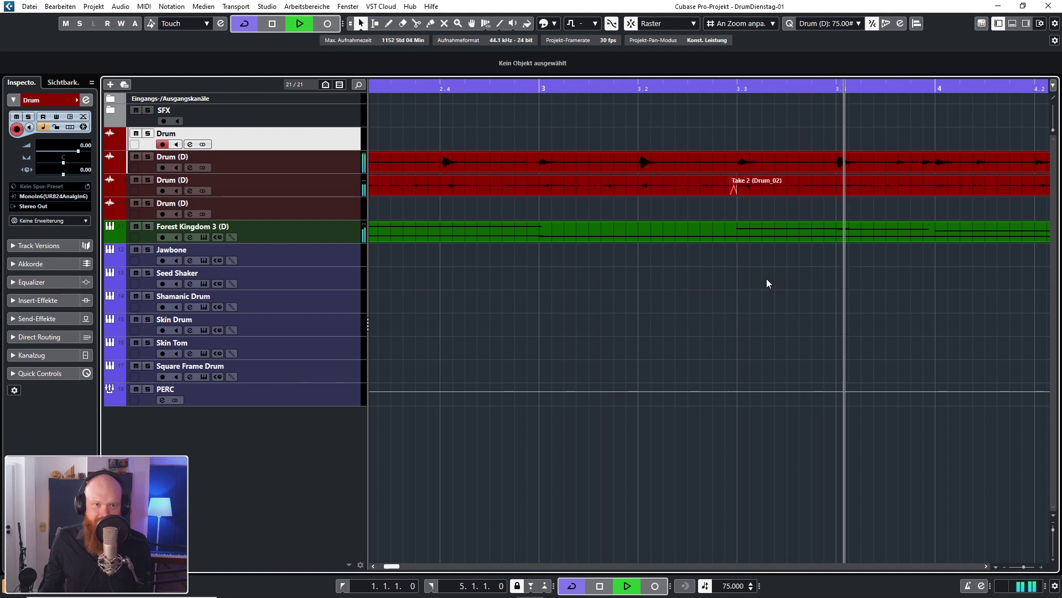
ctrl+scroll(731, 285, down, 2)
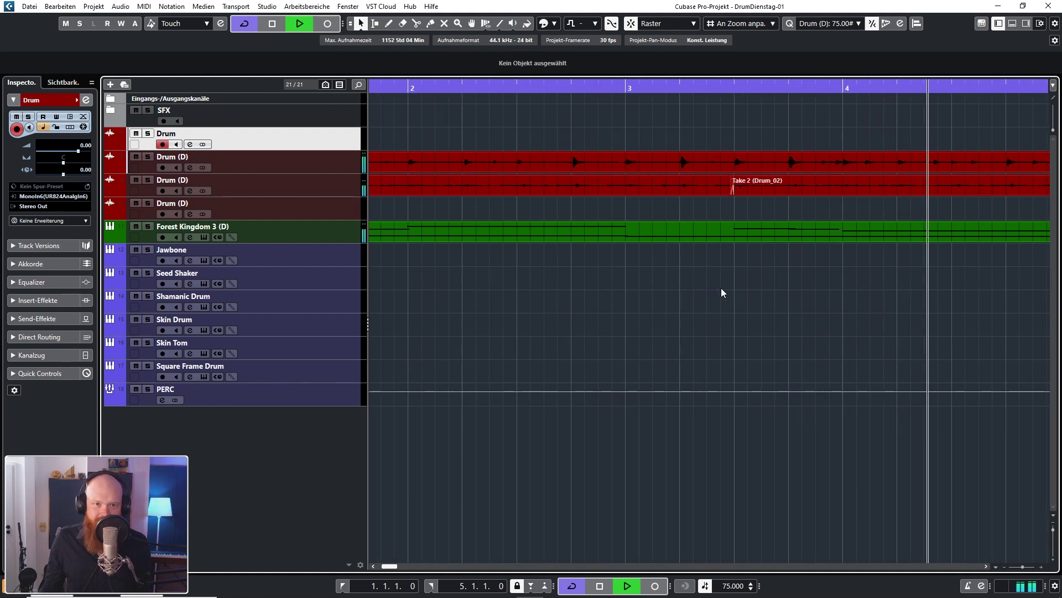
key(shift+f)
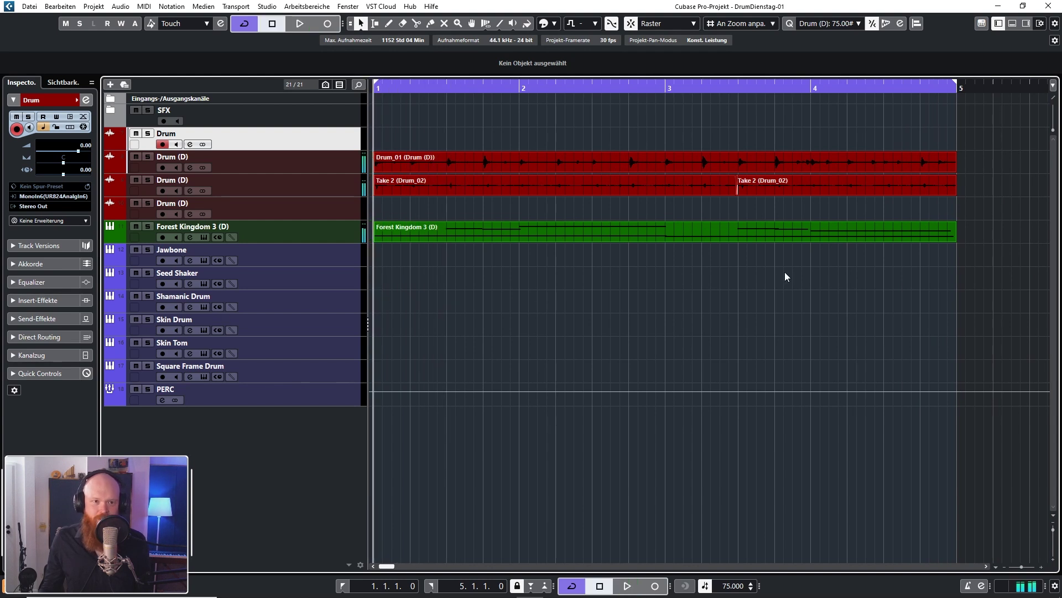
Bounce both halves of Take 2 into a single audio file and replace the original events with it.
click(625, 188)
right_click(647, 185)
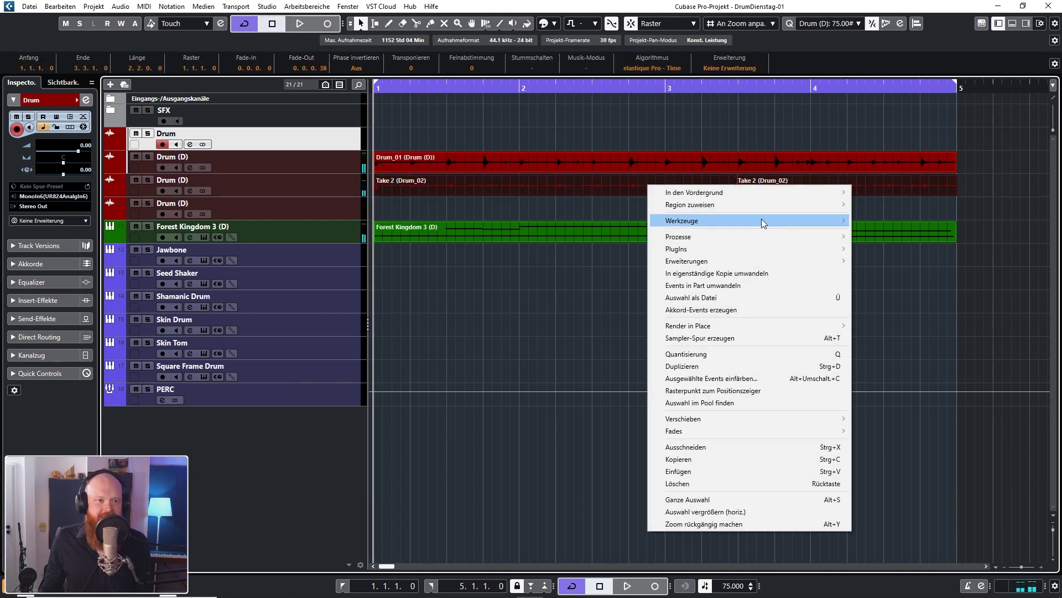
click(735, 299)
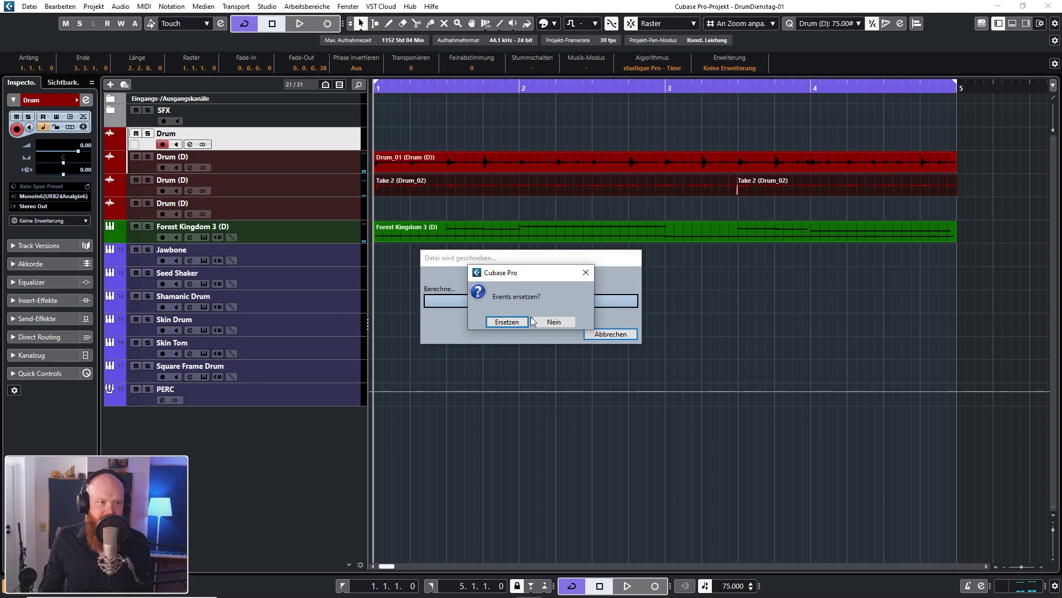
click(525, 323)
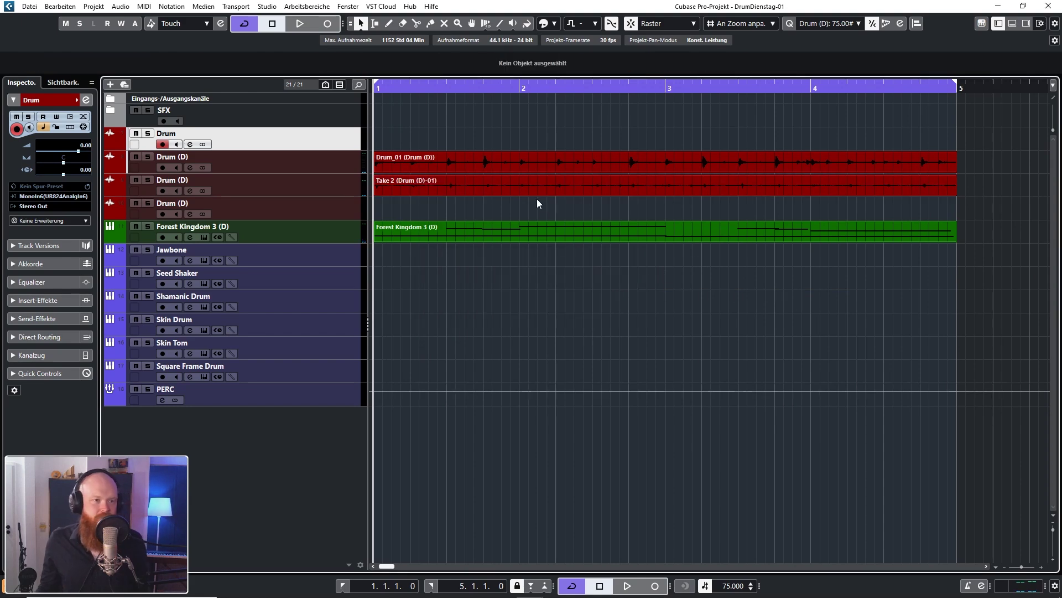
Create slices from the hitpoints of the bounced Take 2 in the Sample Editor.
double_click(531, 185)
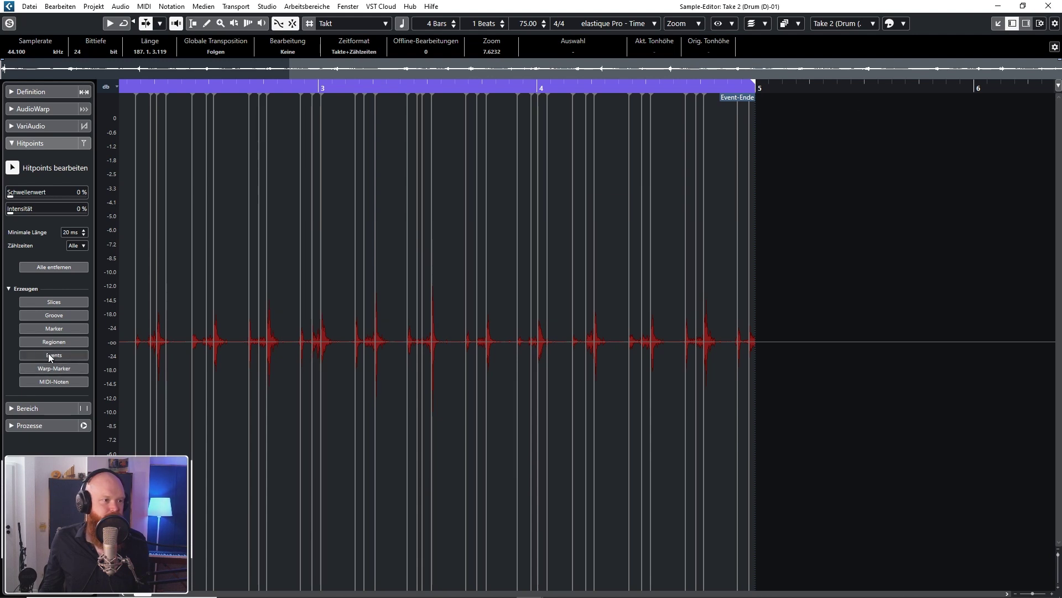
click(60, 304)
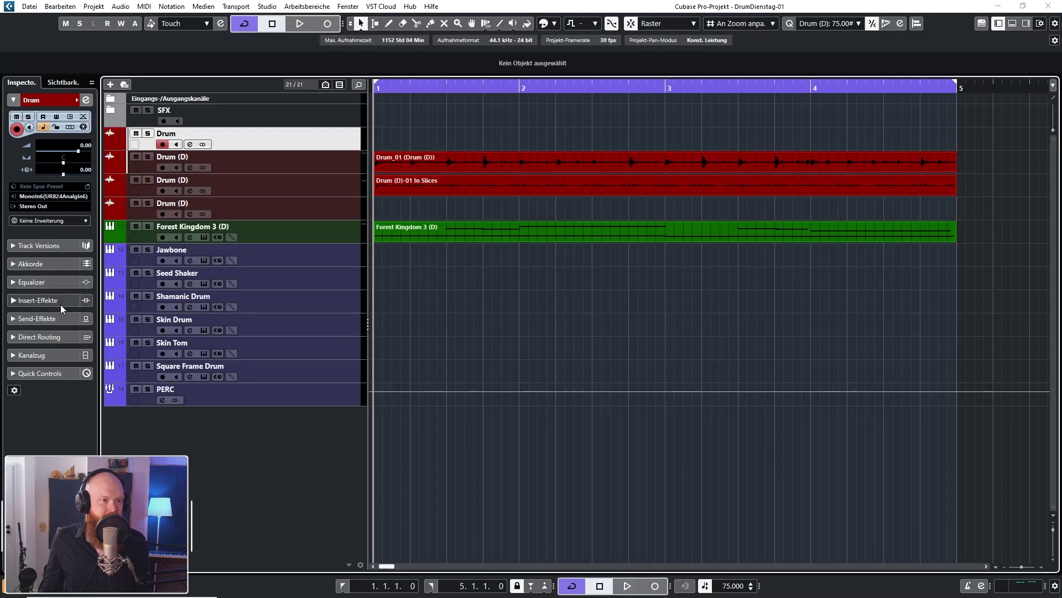
Show the quantize settings and open the sliced drum part in the Audio Part Editor, keeping both in view.
click(331, 193)
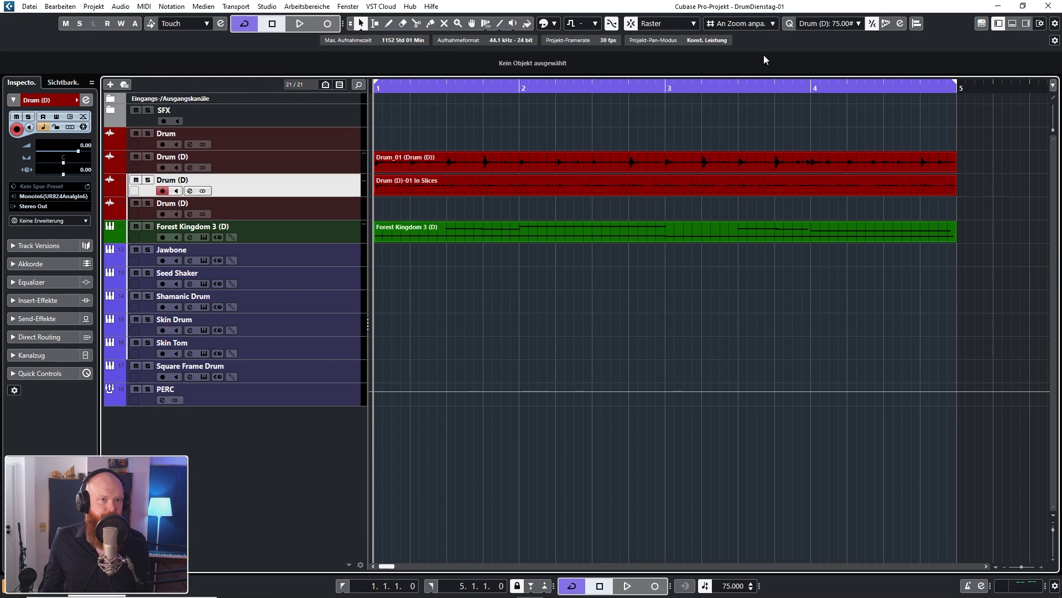
click(901, 24)
double_click(696, 187)
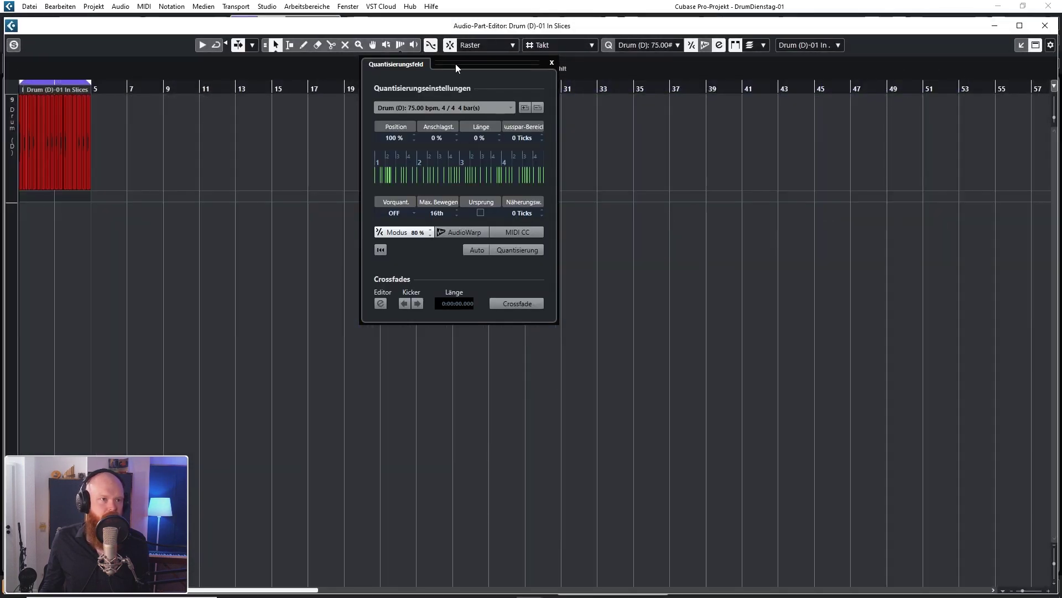
drag(457, 68, 696, 78)
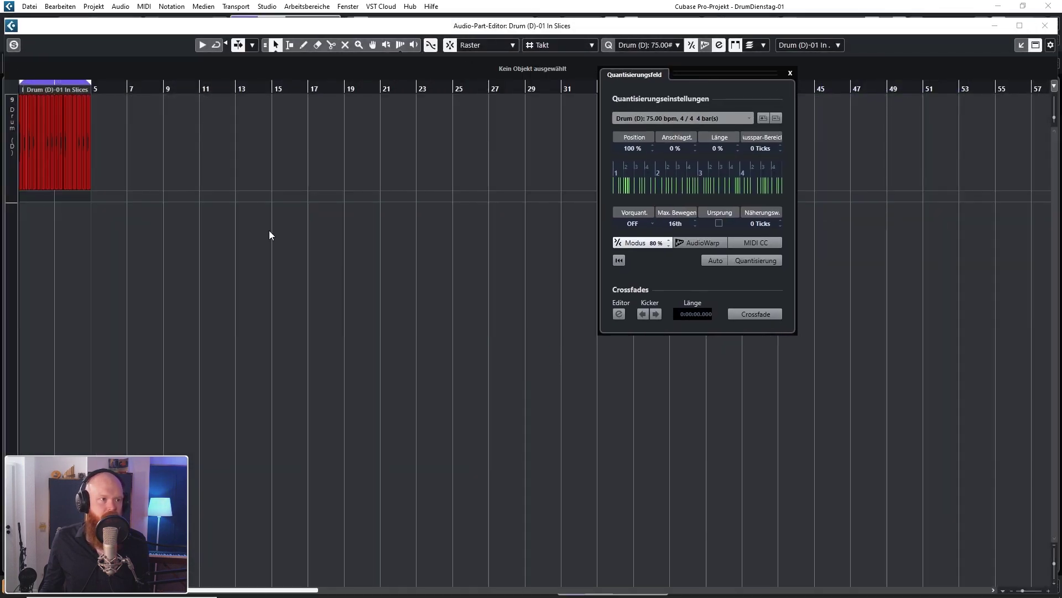
Quantize all slices of the part to the four-bar Drum (D) groove and play back the result.
key(h)
key(h)
key(h)
key(h)
key(h)
key(h)
key(h)
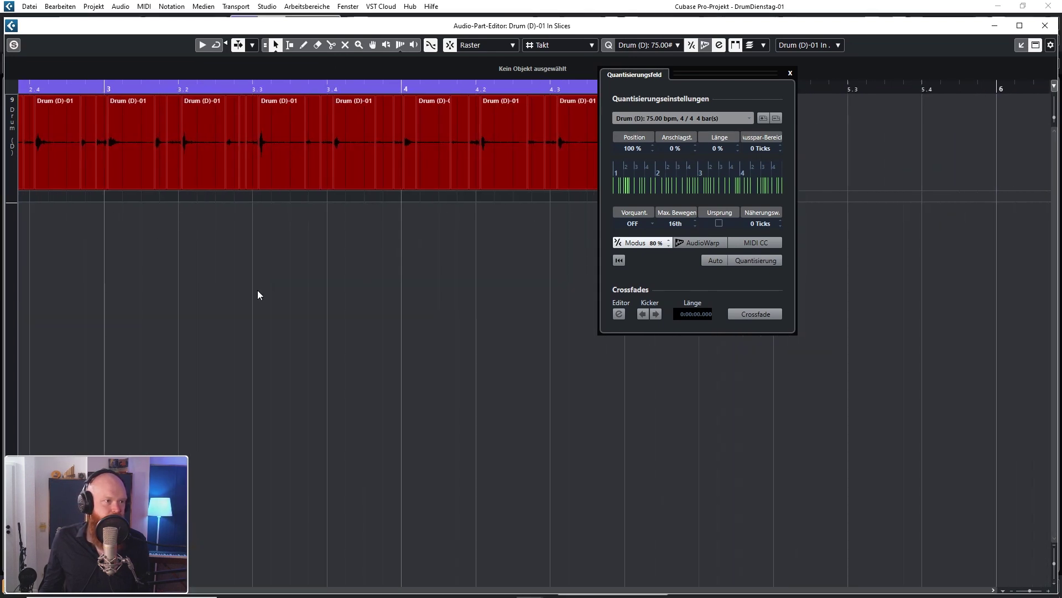
key(ctrl+a)
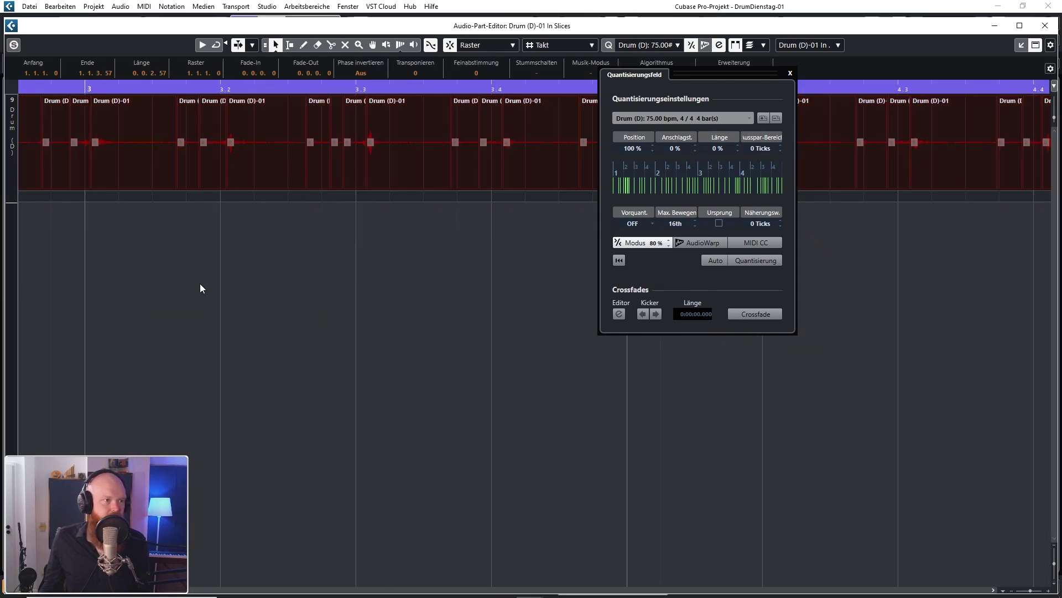
key(q)
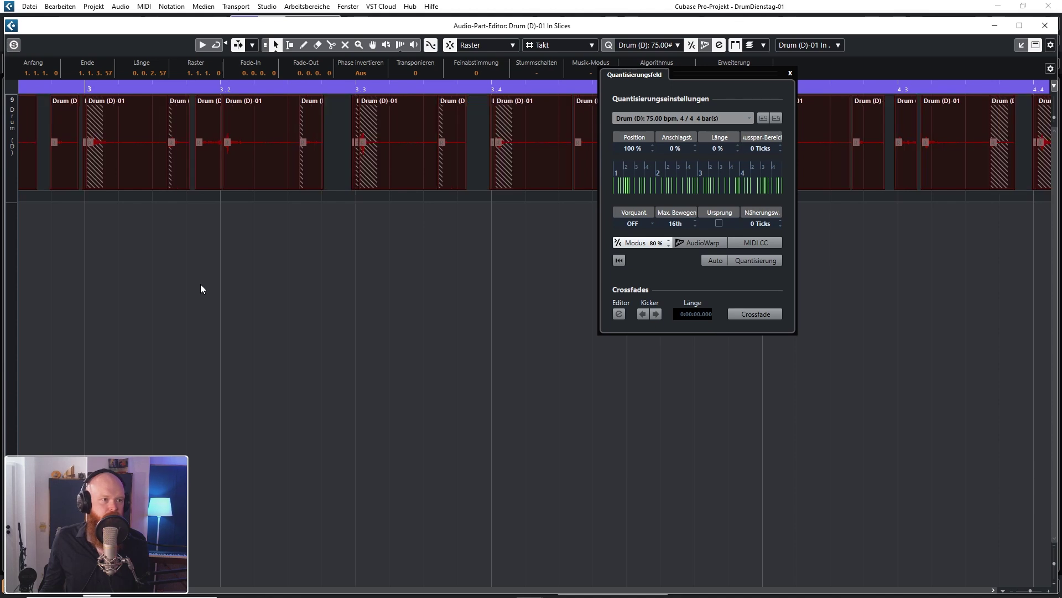
key(space)
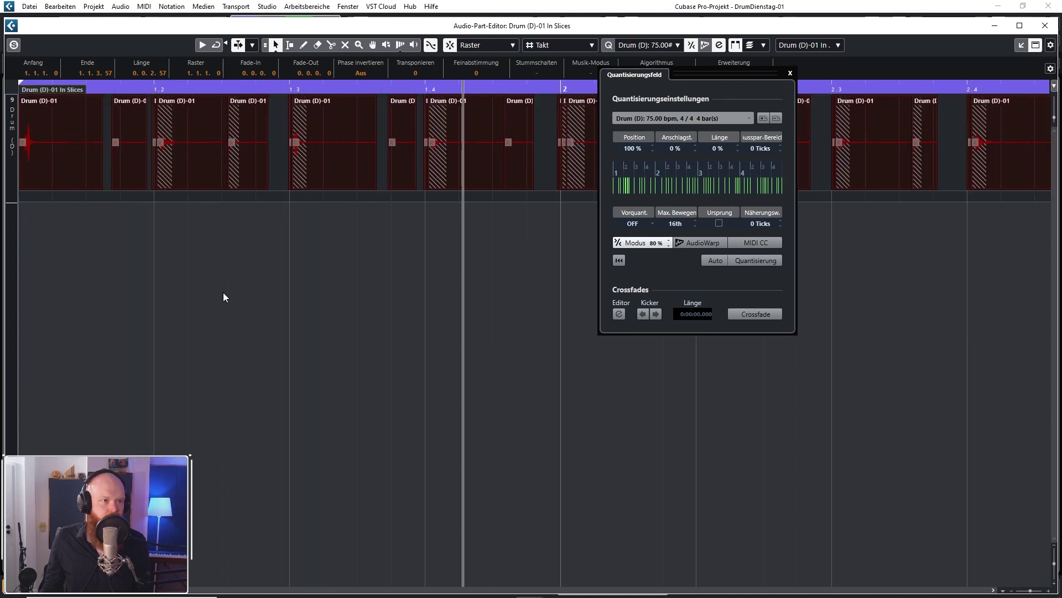
key(g)
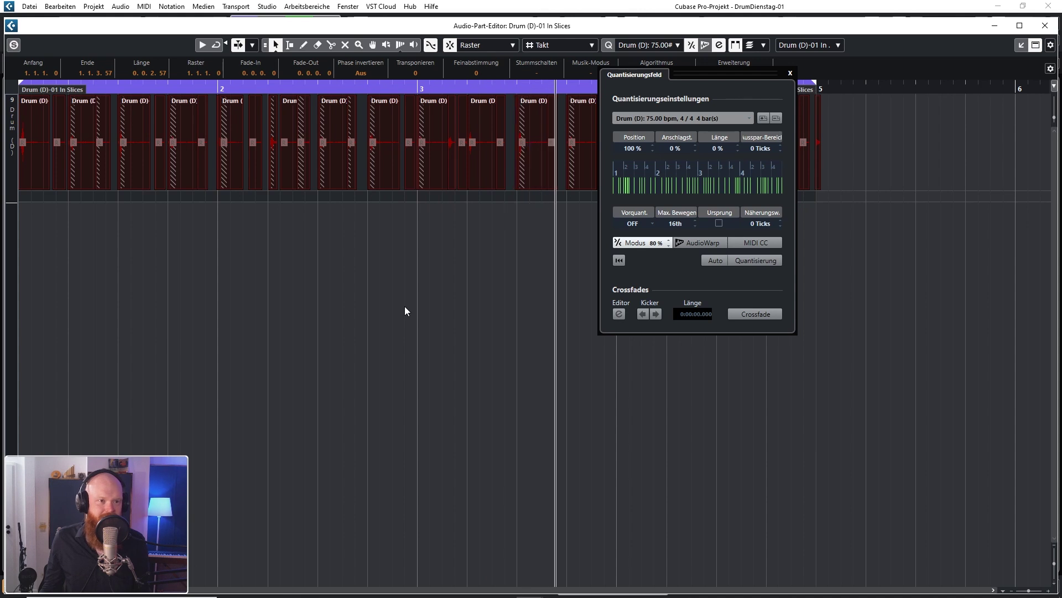
key(g)
key(h)
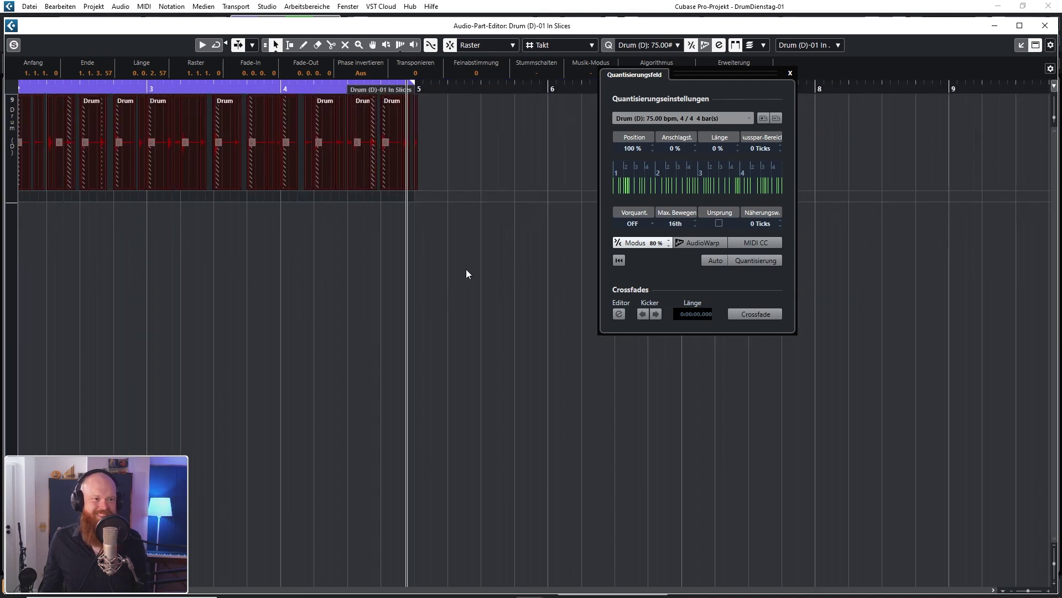
Undo the slice quantization and the slicing to restore the bounced Take 2 event.
key(ctrl+z)
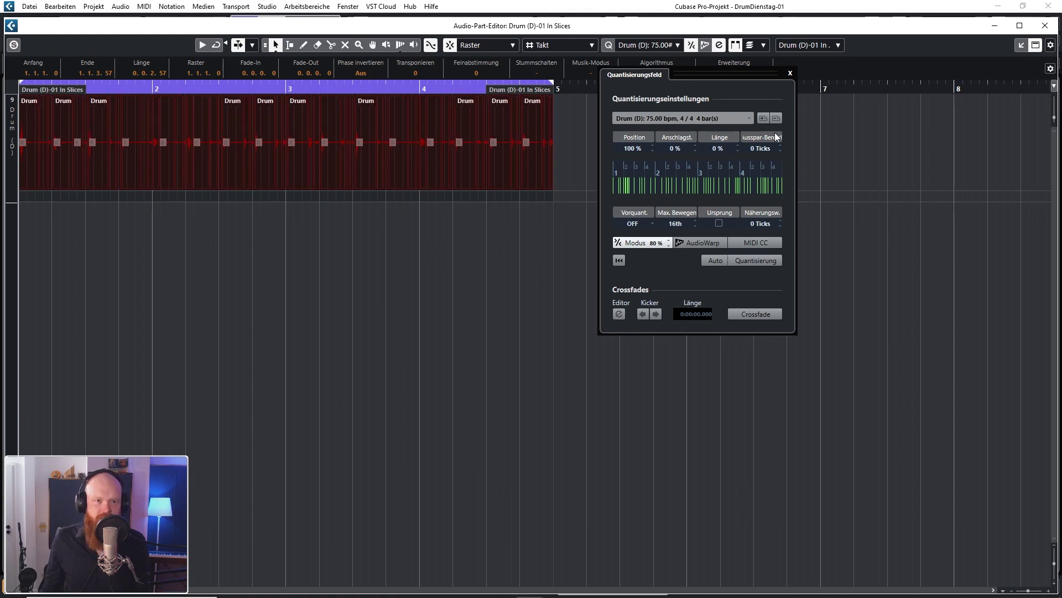
key(Return)
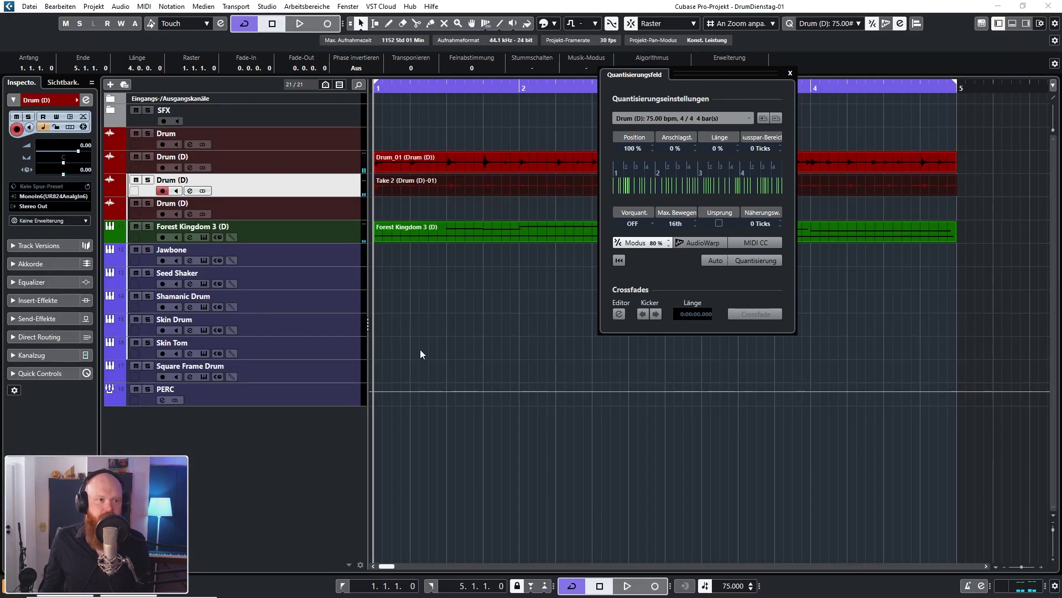
Reopen the bounced Take 2 in the Sample Editor, play it and disable the superfluous hitpoints in bars 1 and 2.
double_click(462, 181)
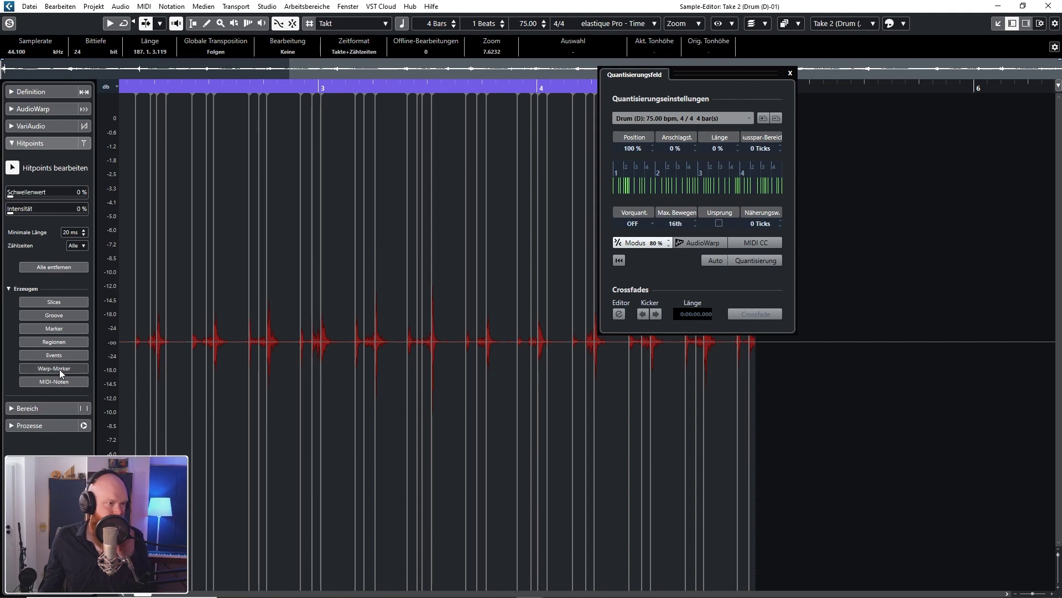
scroll(135, 377, up, 1)
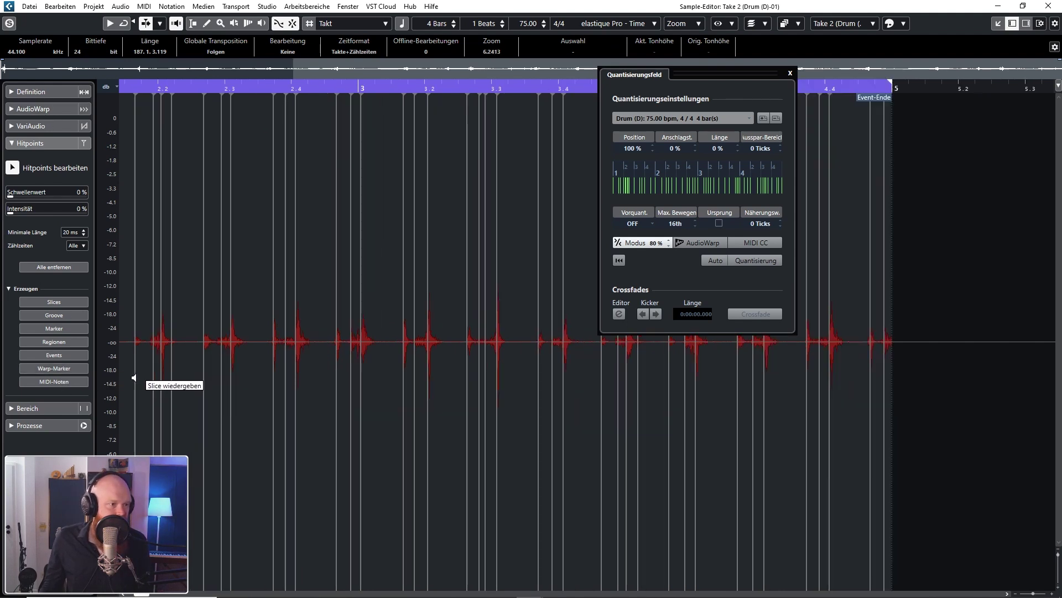
scroll(135, 378, up, 3)
key(space)
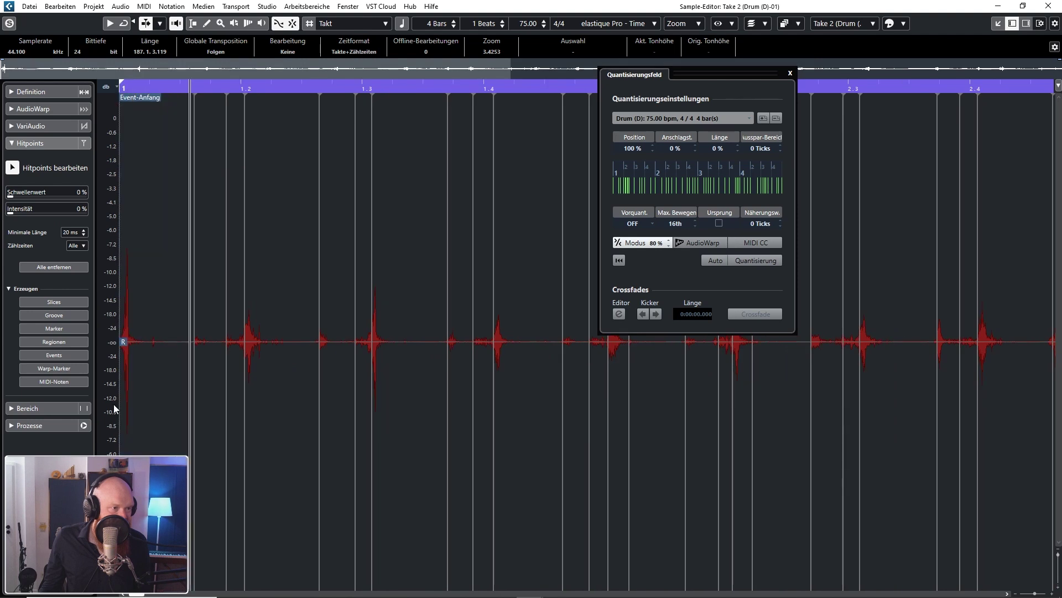
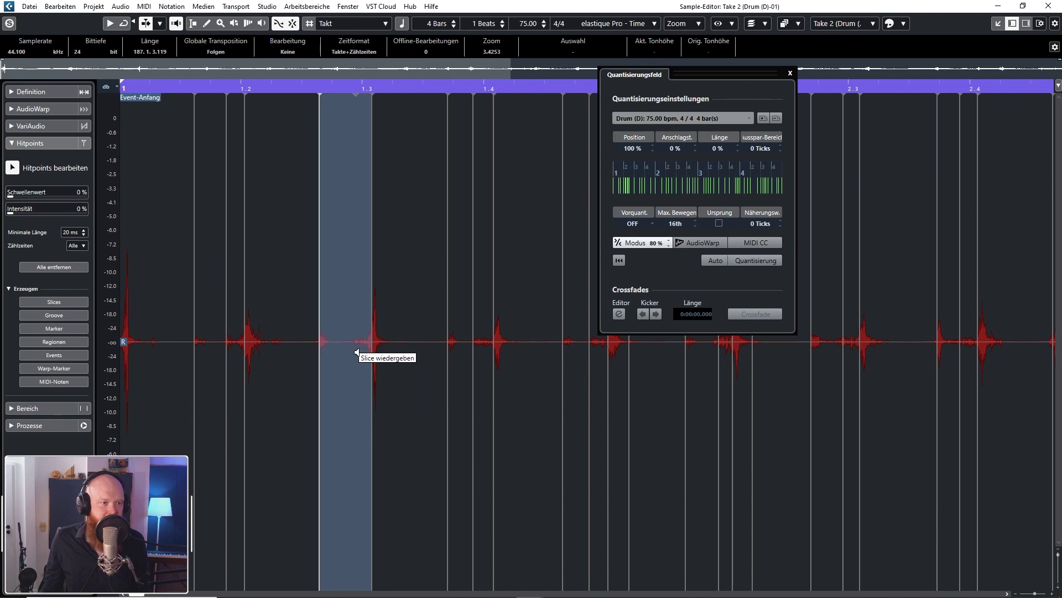
key(space)
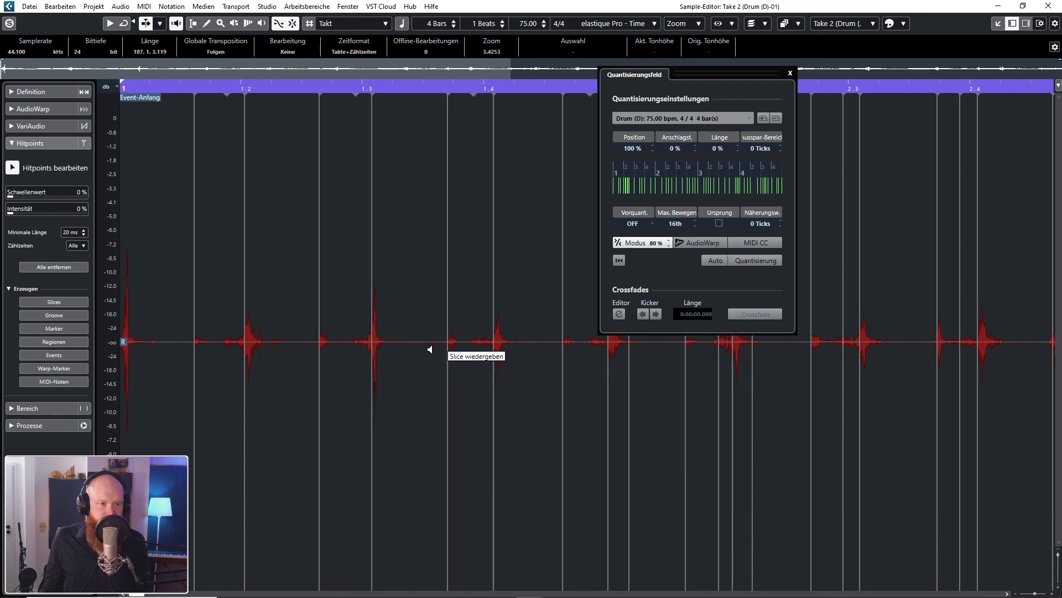
scroll(388, 343, down, 3)
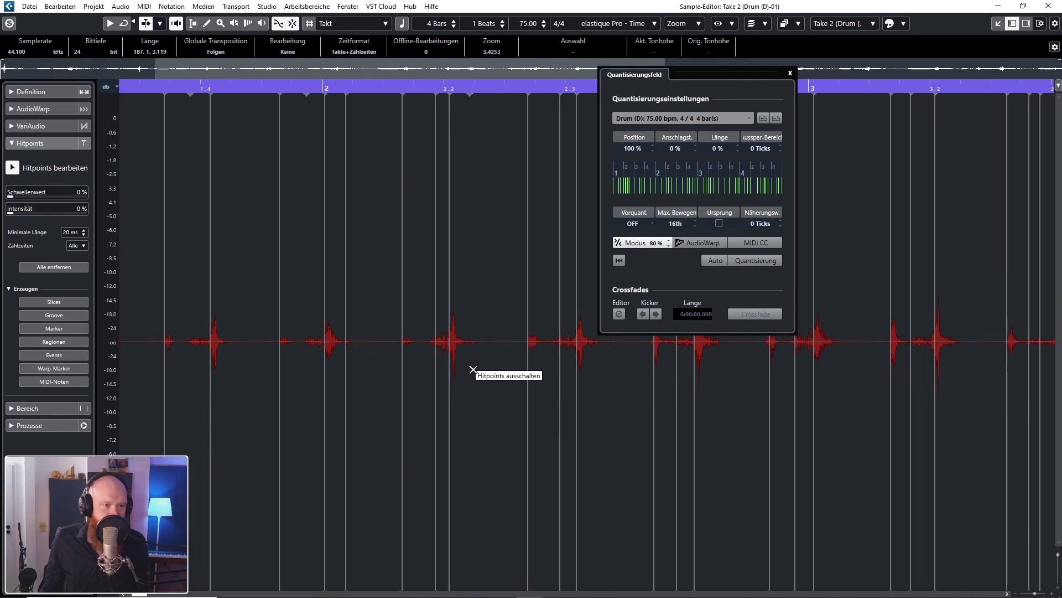
alt+click(560, 372)
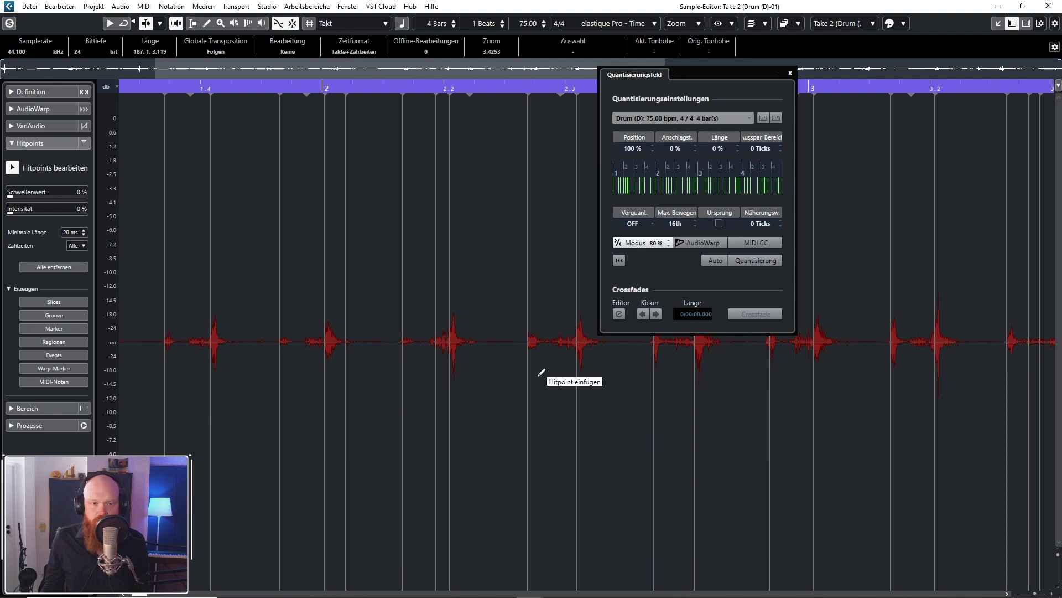
Disable the superfluous hitpoints between the main drum hits in bars 3 and 4 of Take 2.
scroll(507, 378, down, 2)
scroll(984, 398, up, 3)
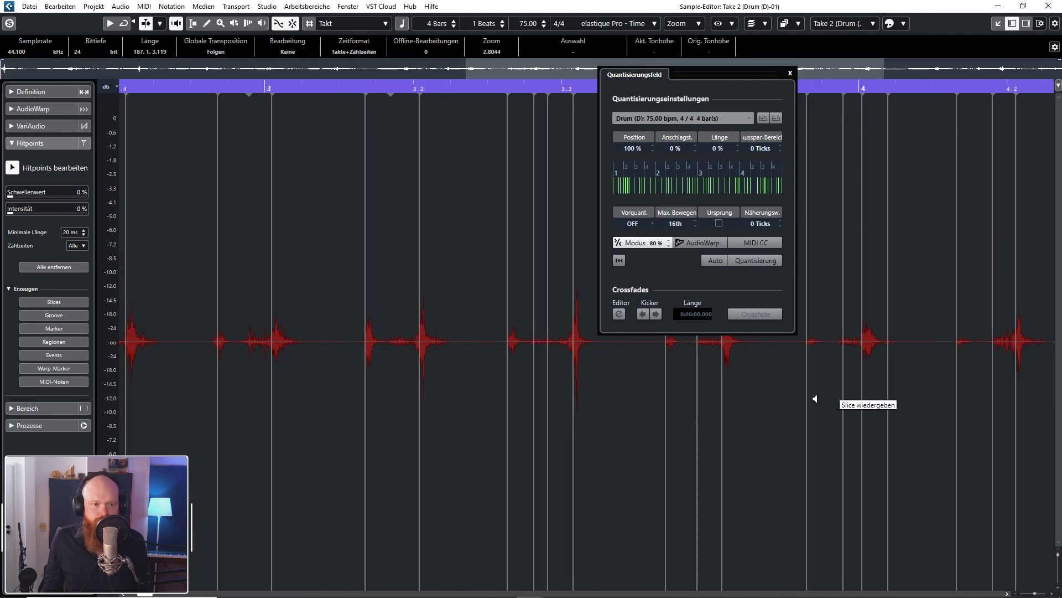
click(547, 384)
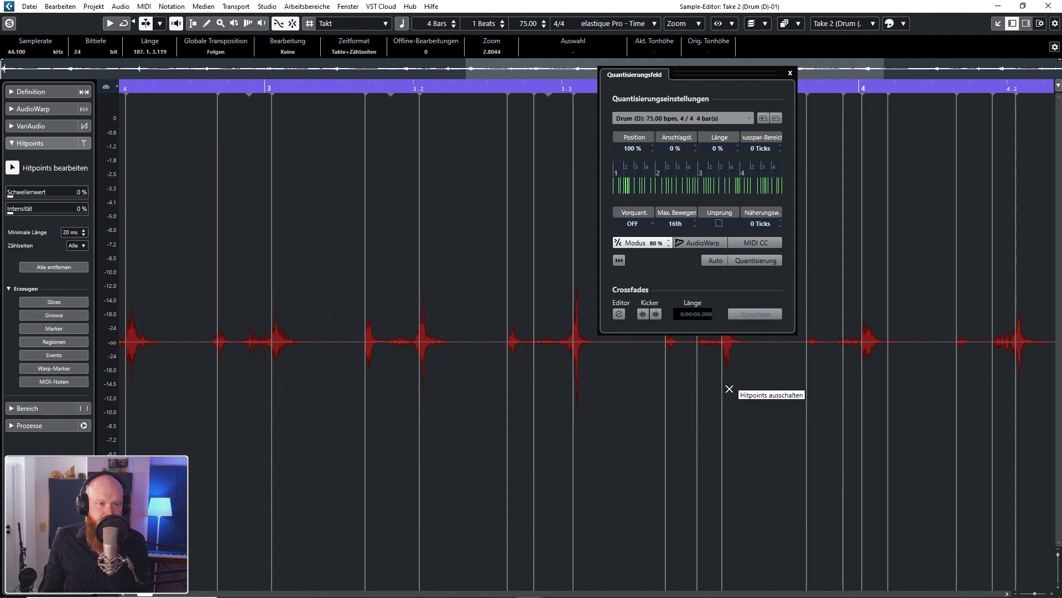
click(888, 384)
click(845, 386)
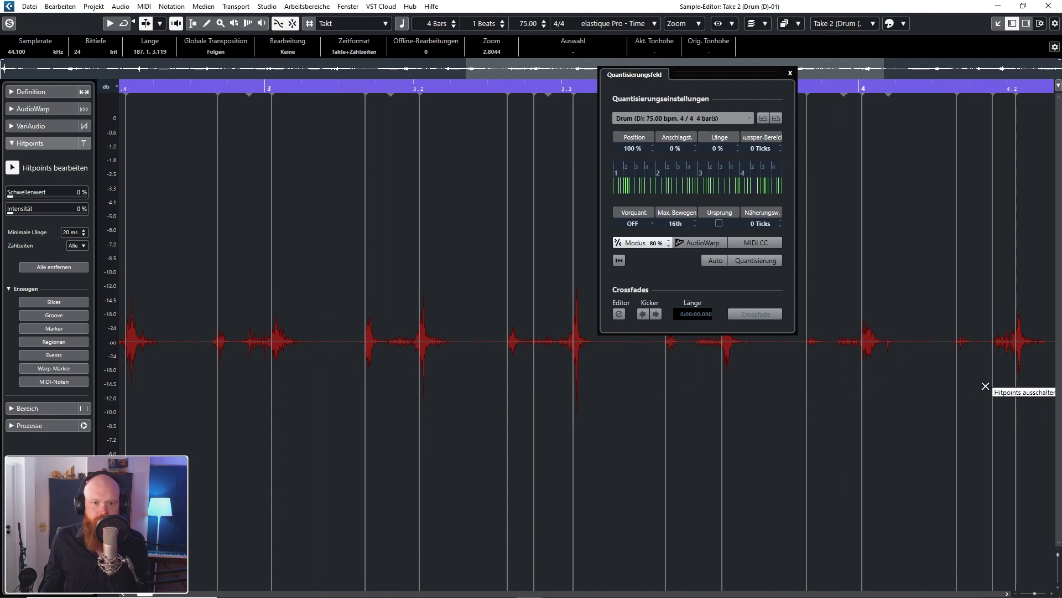
click(993, 386)
scroll(531, 380, right, 5)
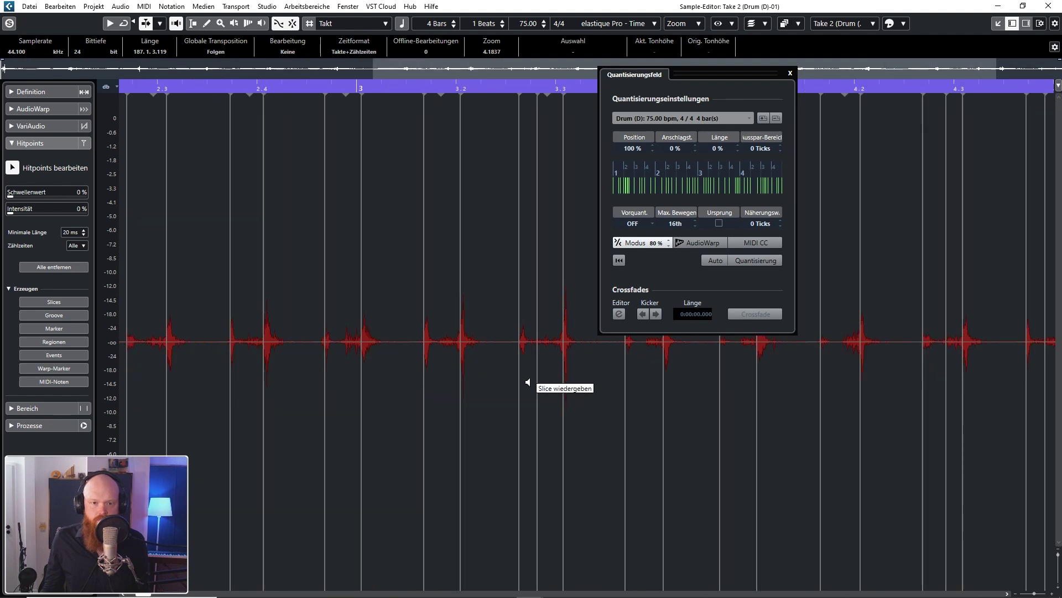
scroll(875, 391, up, 2)
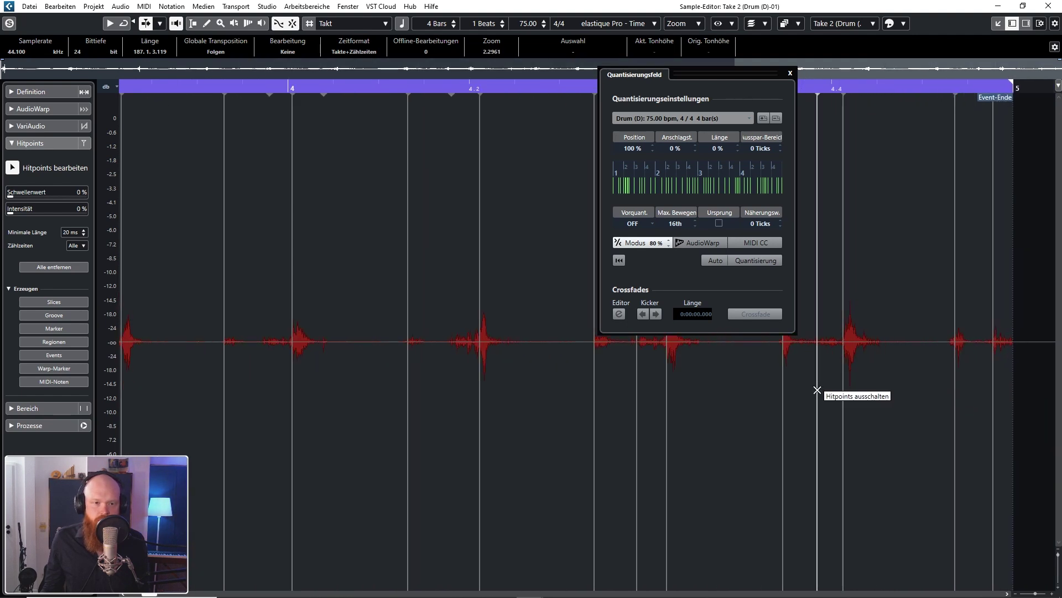
click(638, 393)
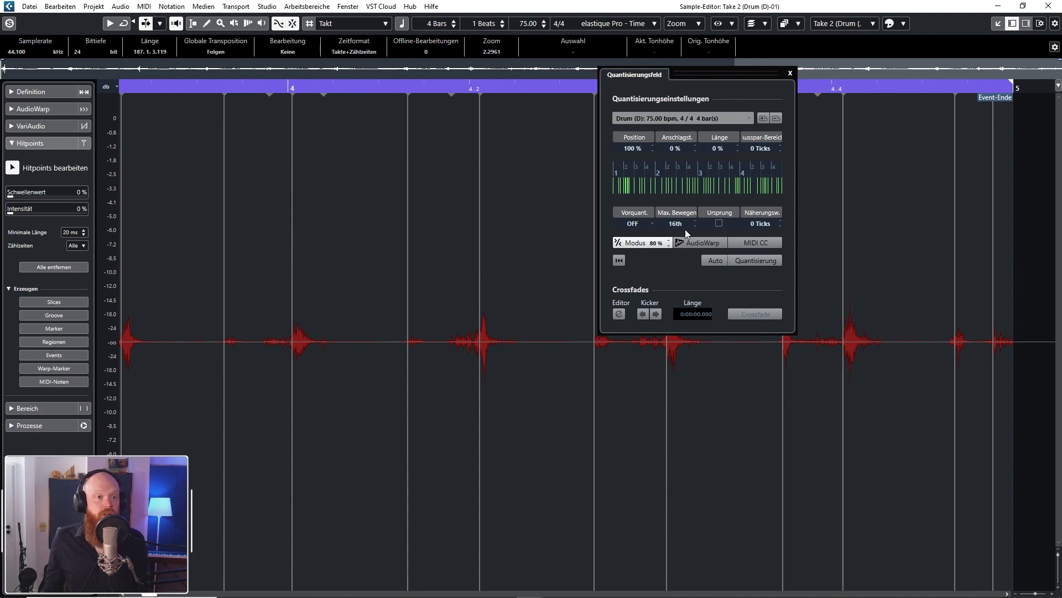
Create warp markers from the remaining hitpoints of Take 2 and show the AudioWarp settings.
click(51, 370)
click(45, 109)
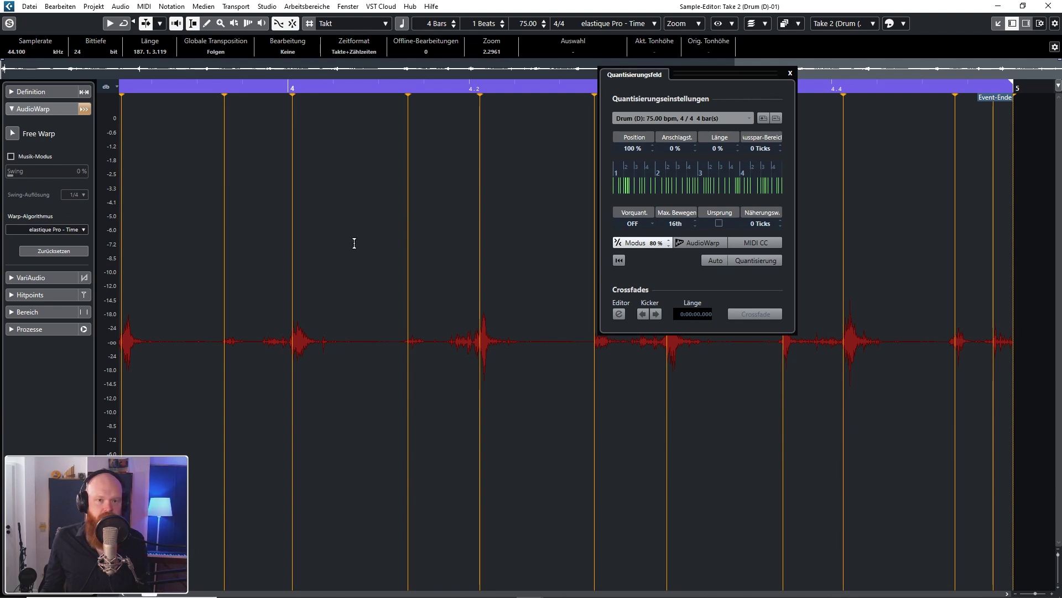
Activate Free Warp and AudioWarp quantization, and quantize Take 2's warp markers to the extracted drum groove.
click(13, 133)
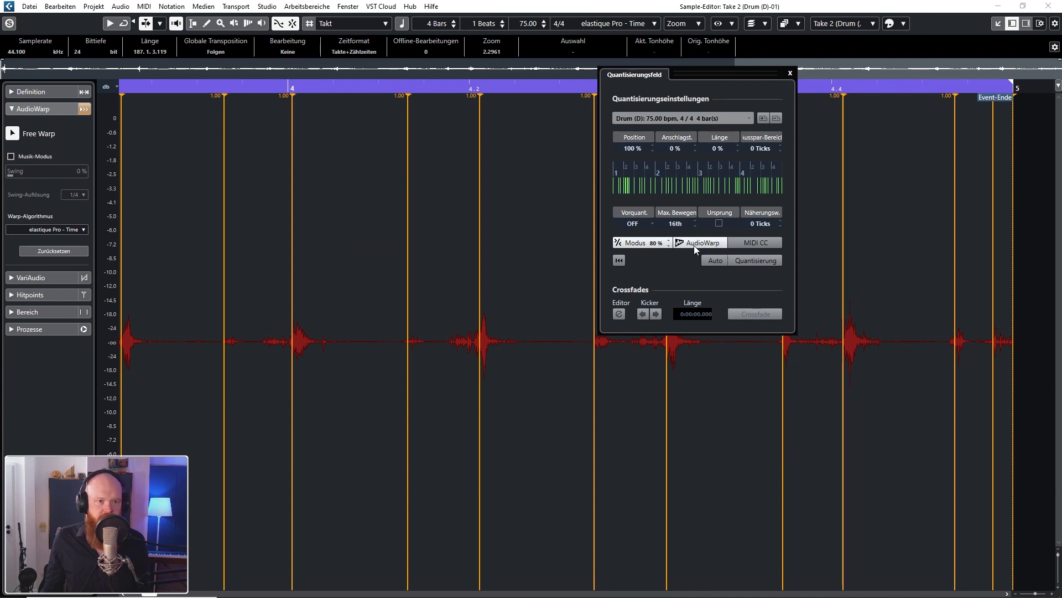
key(q)
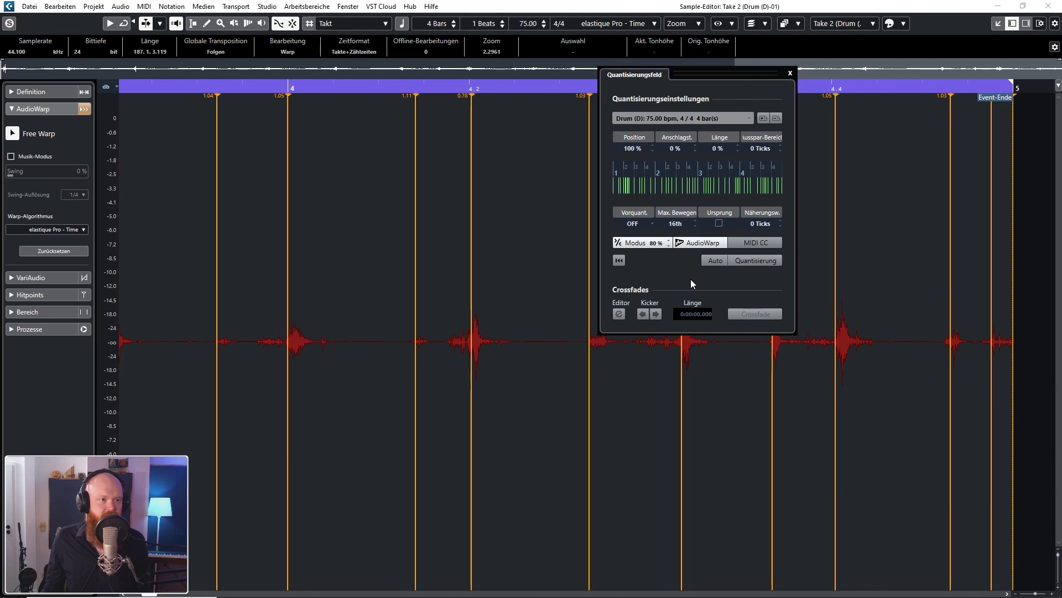
Play the warped Take 2 and check the quantized hits against the grid from bar 1 to bar 4.
key(space)
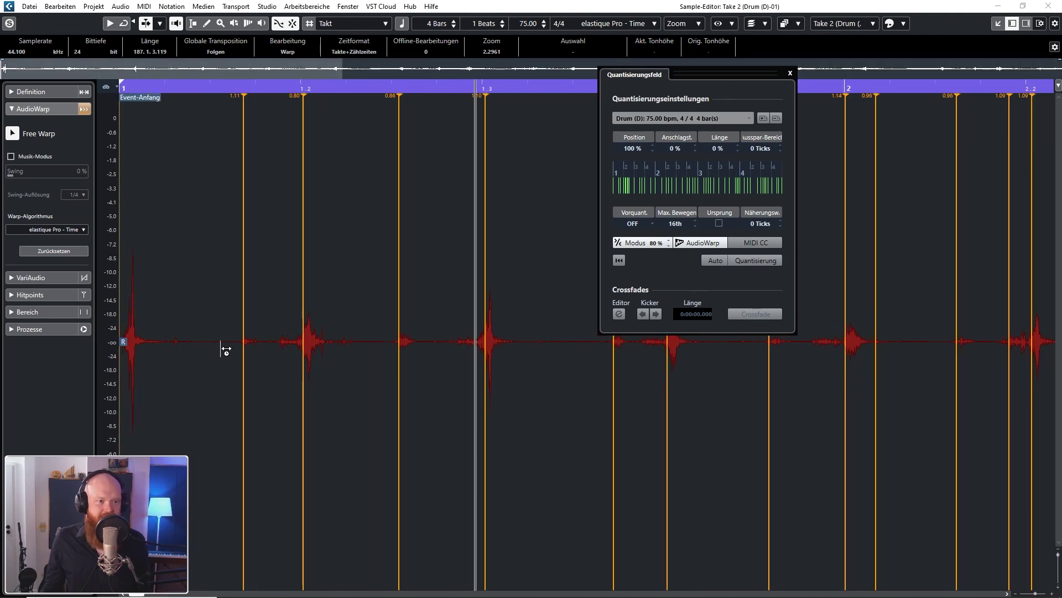
key(g)
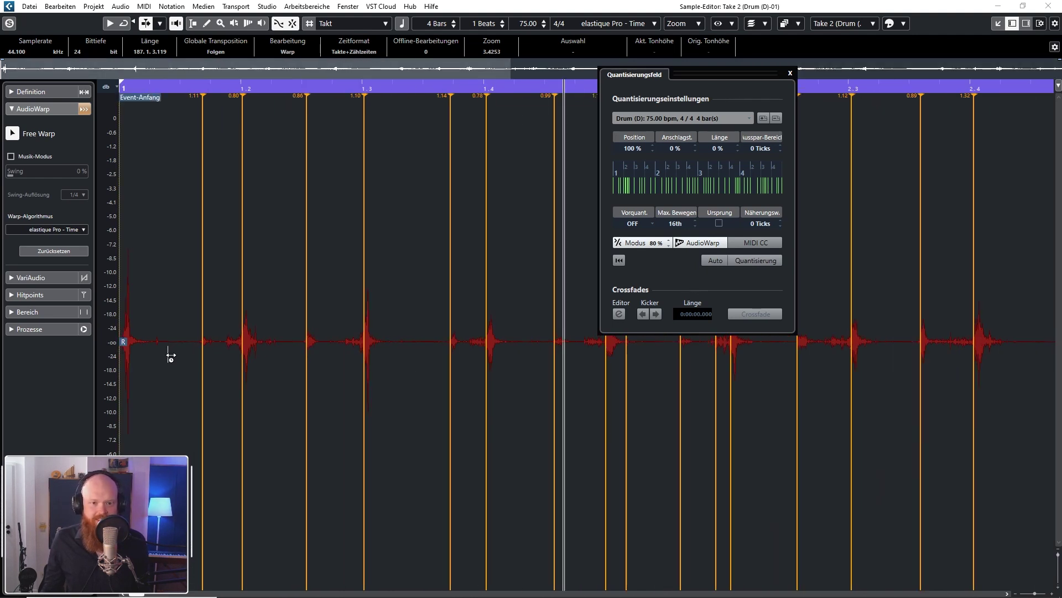
key(h)
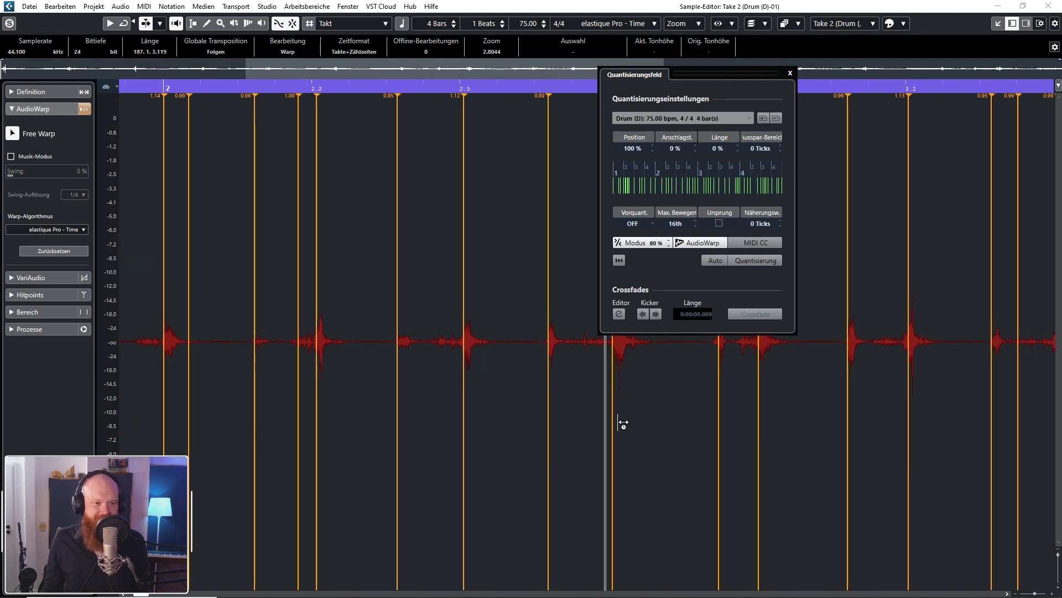
key(g)
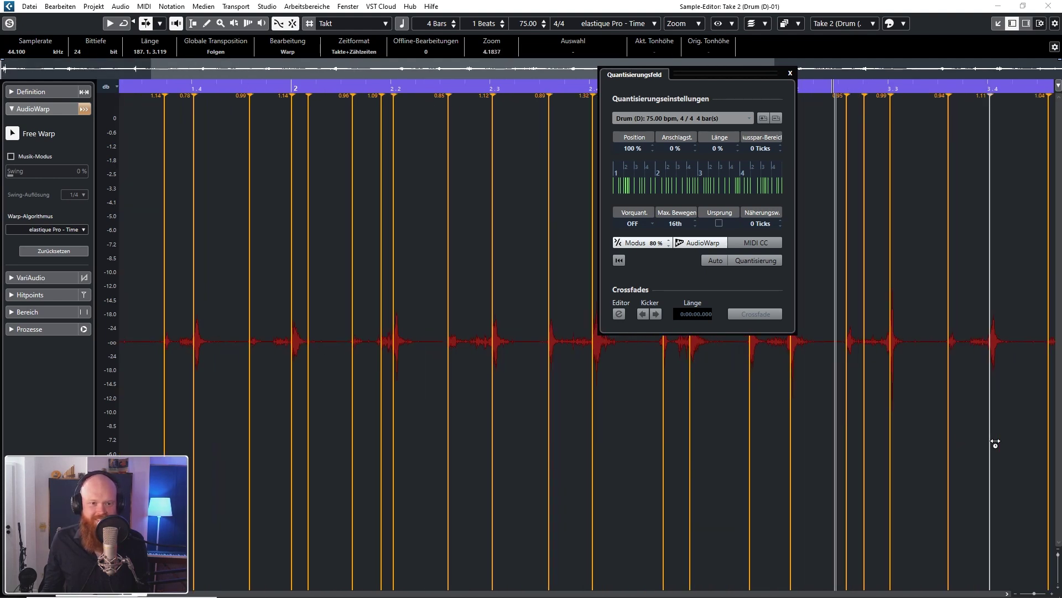
key(h)
key(h)
key(h)
key(h)
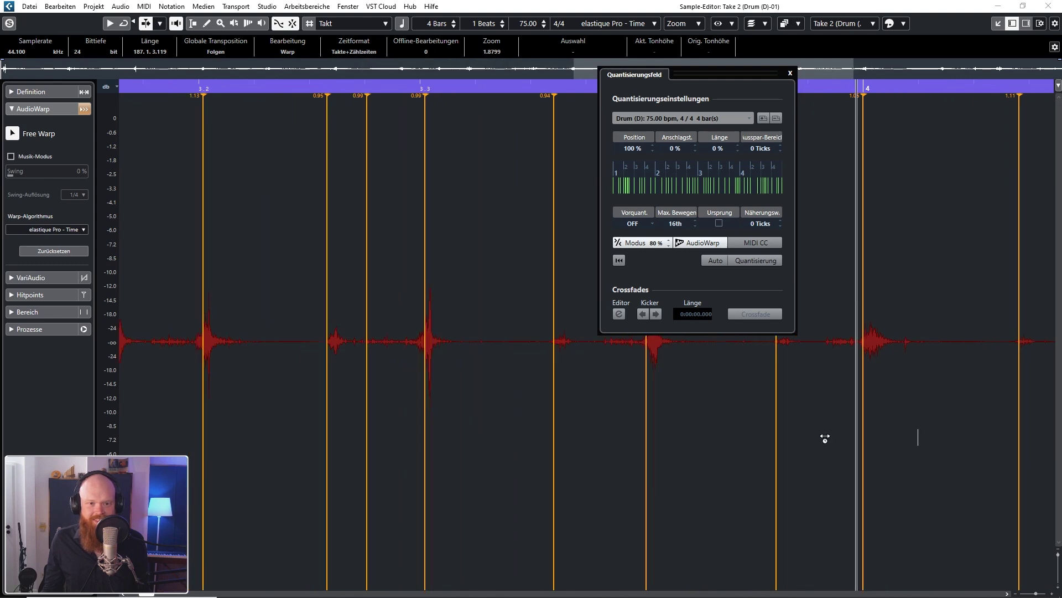
key(g)
key(g)
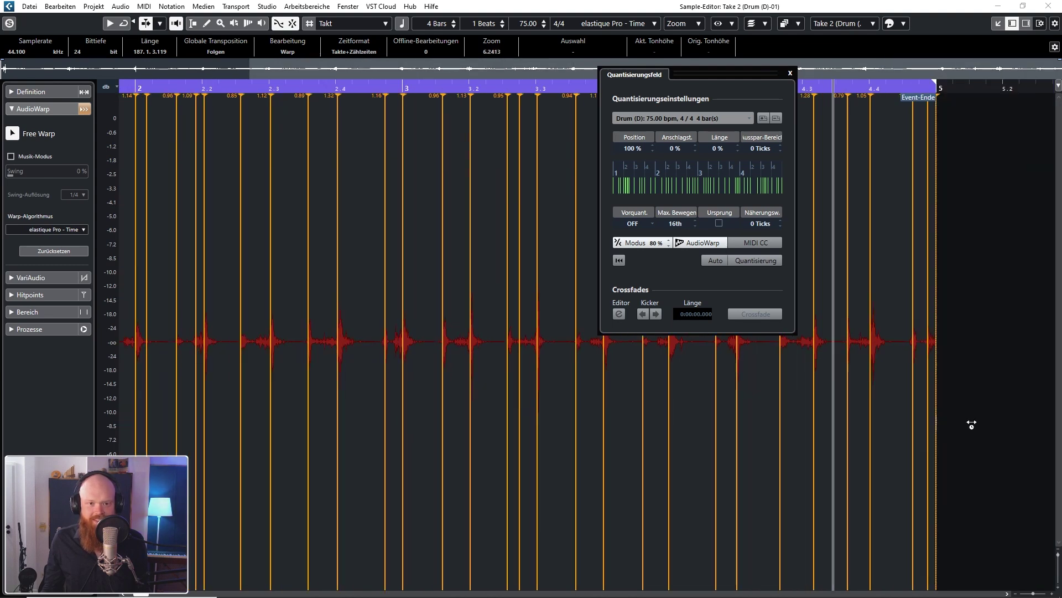
key(h)
key(h)
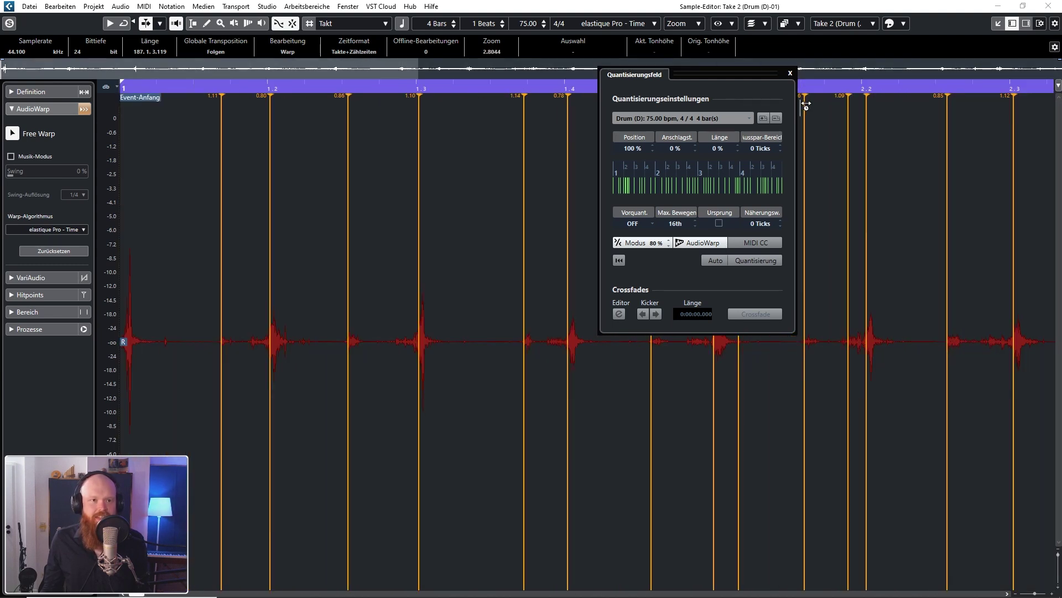
Close the quantize settings and pull the misplaced warp marker after beat 4.3 back onto that beat.
click(790, 73)
key(g)
key(g)
key(h)
key(h)
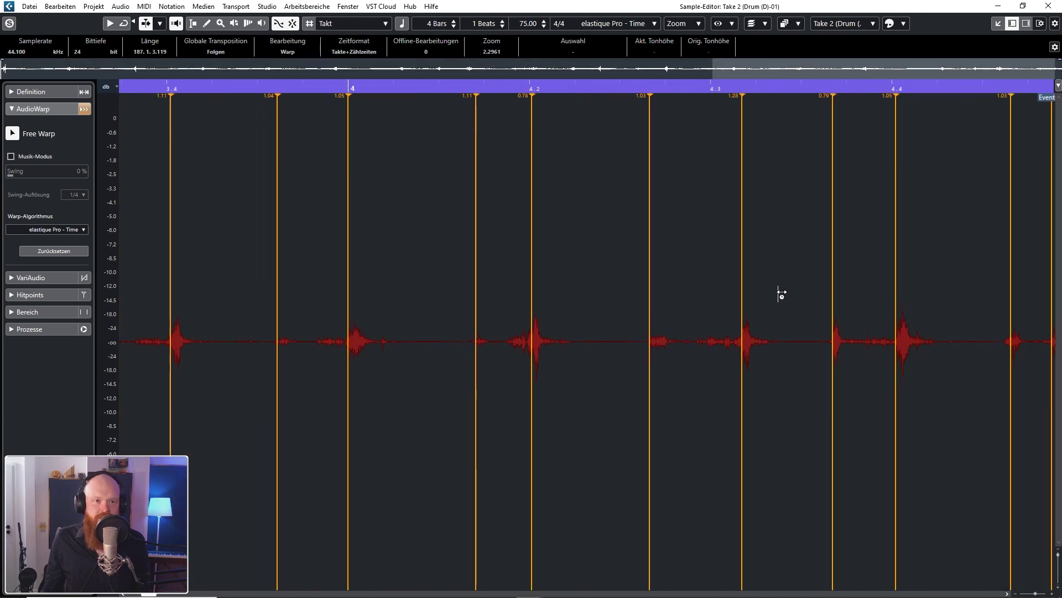
scroll(783, 310, up, 1)
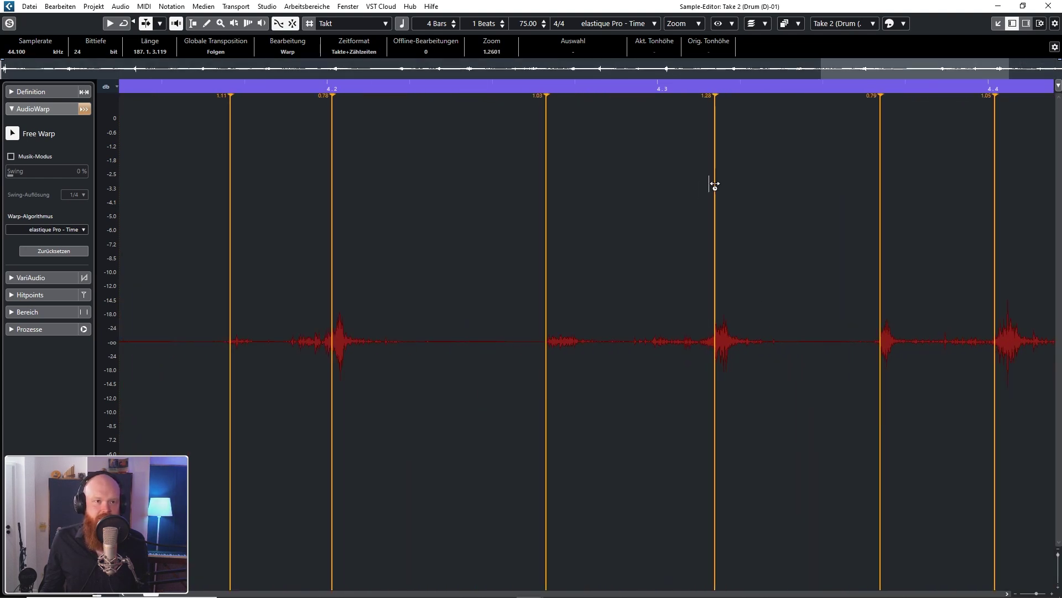
drag(717, 187, 665, 193)
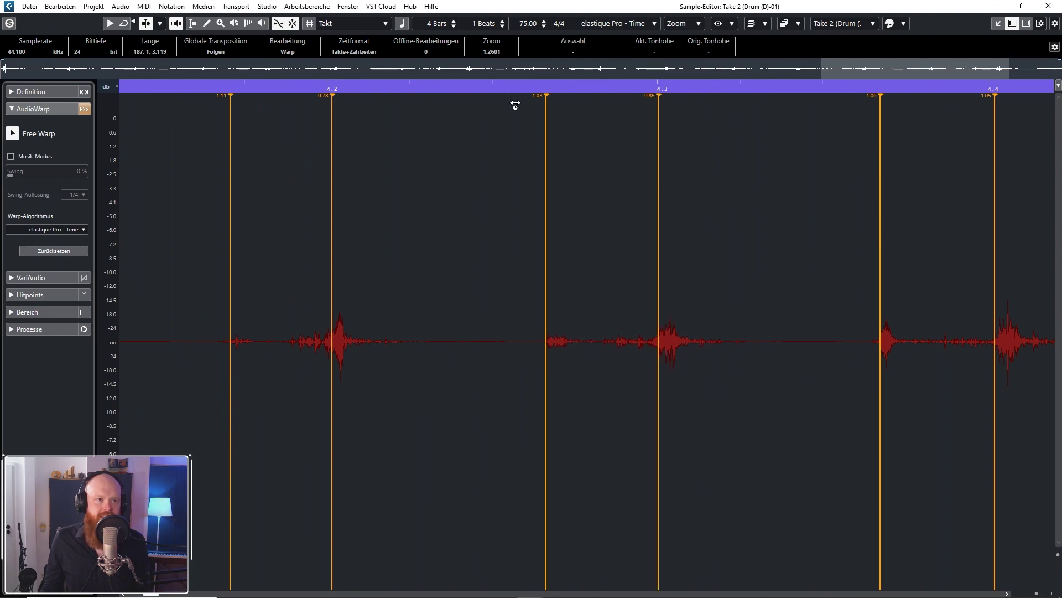
Play bar 4, shift the warp marker at beat 4.3 slightly later and close the Sample Editor.
scroll(313, 94, down, 1)
key(space)
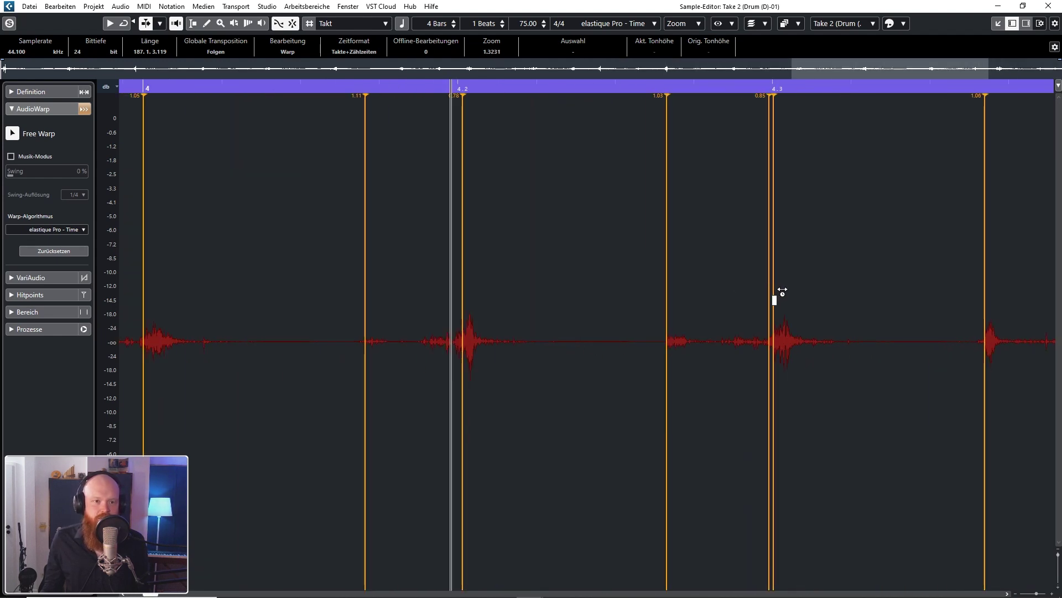
drag(777, 290, 785, 290)
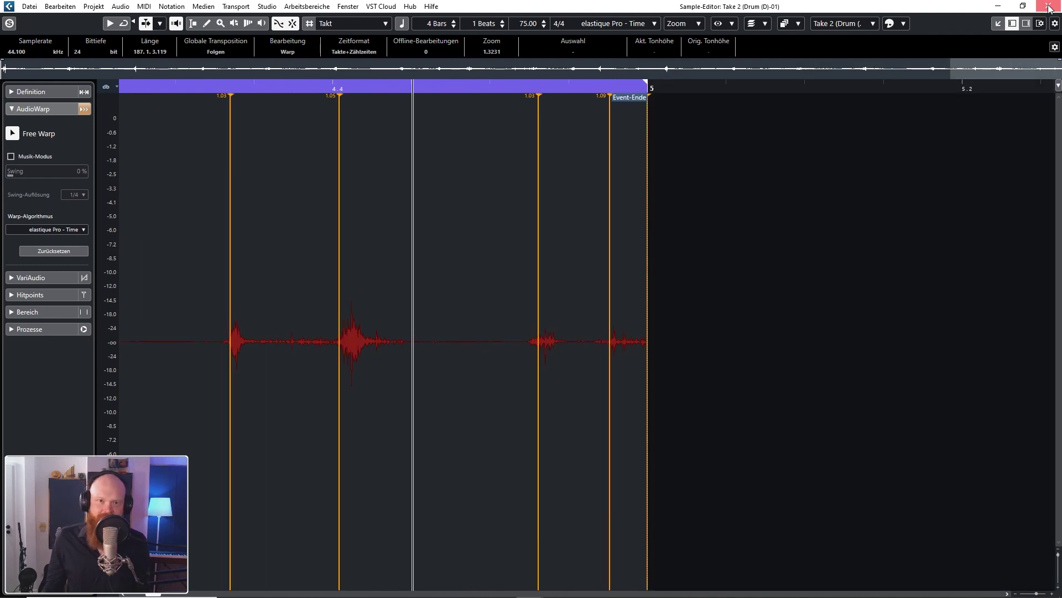
click(1049, 7)
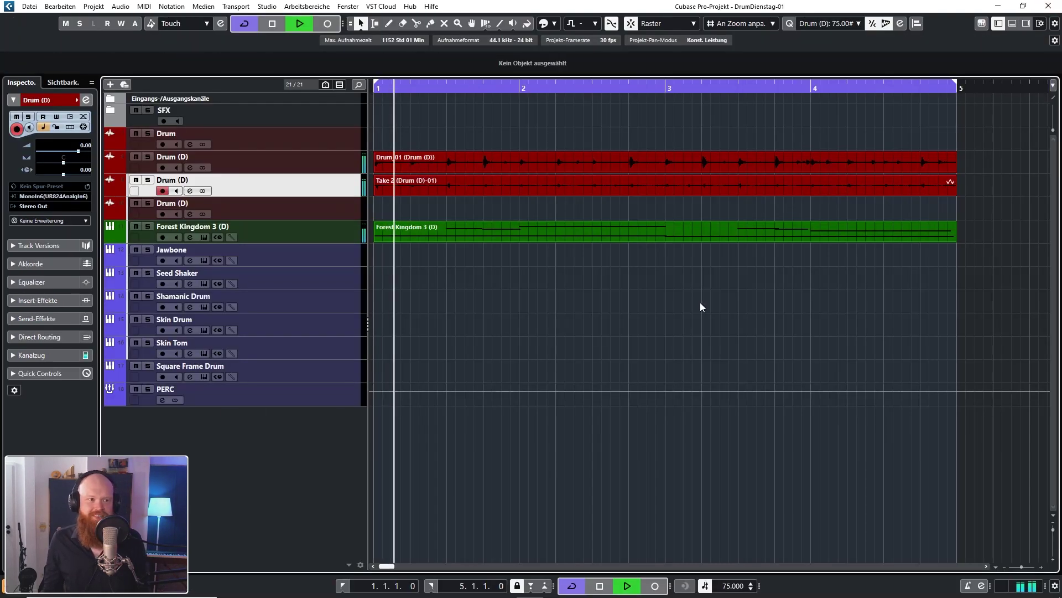
Play the loop from the start and lower the Take 2 drum track's volume to -2.67 dB.
key(g)
key(space)
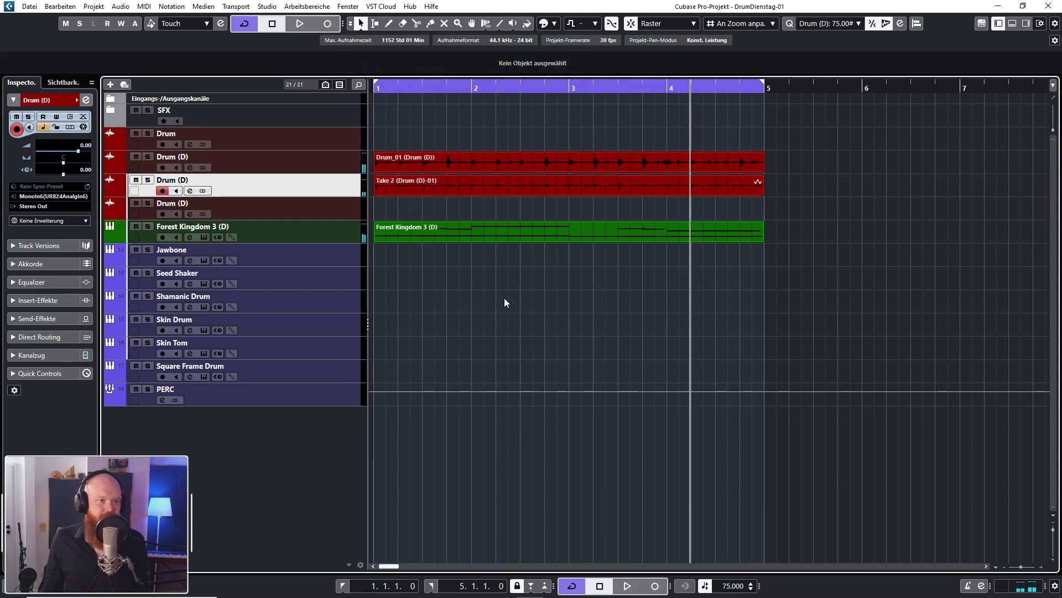
drag(401, 85, 301, 104)
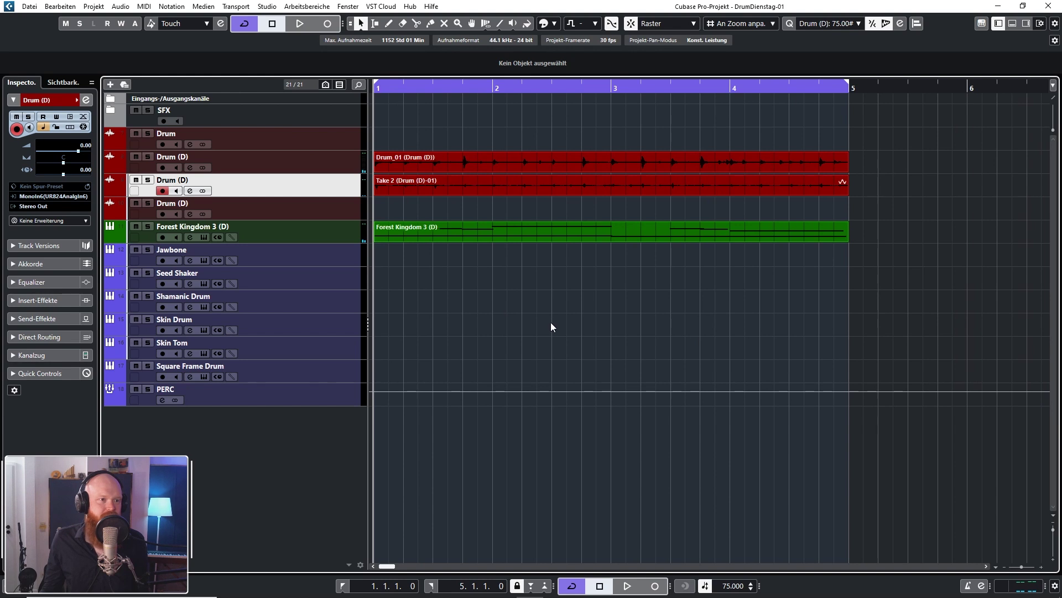
key(space)
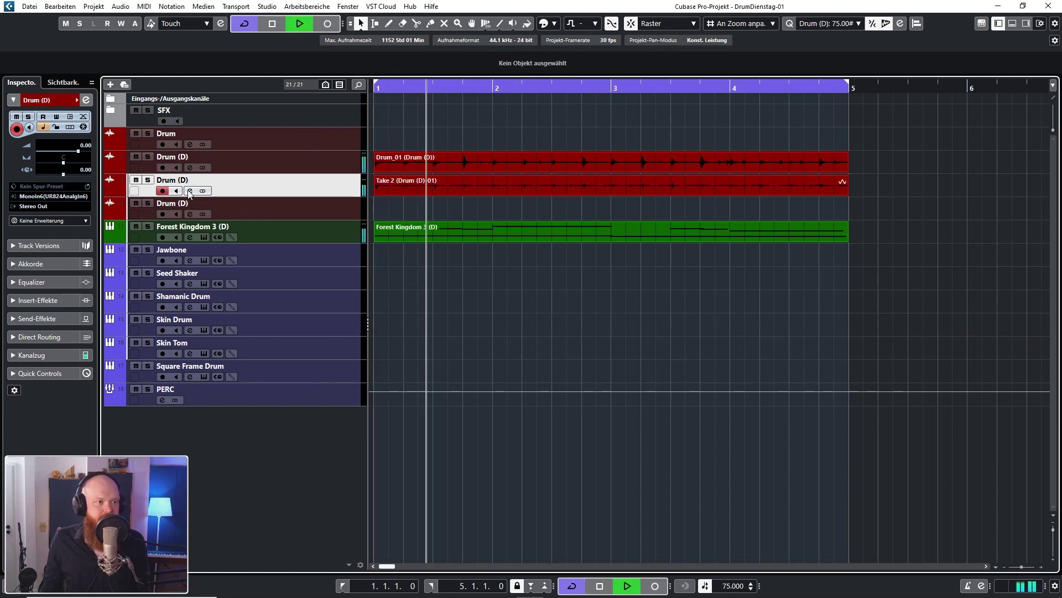
click(190, 190)
drag(956, 182, 953, 206)
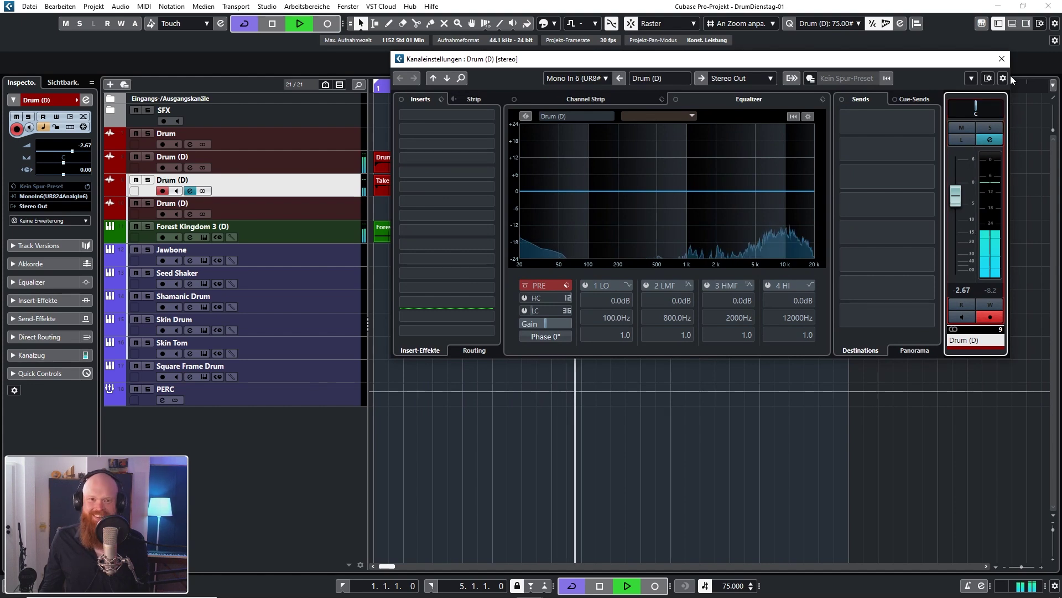
click(1002, 59)
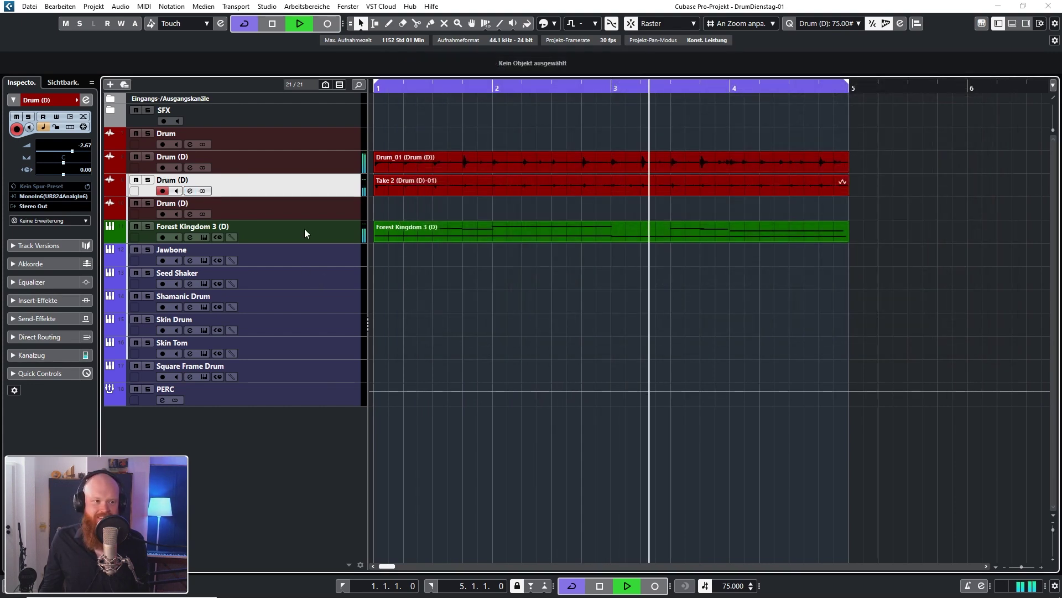
Enable the low cut on the Forest Kingdom 3 channel and set it to 142.5 Hz during playback.
click(265, 230)
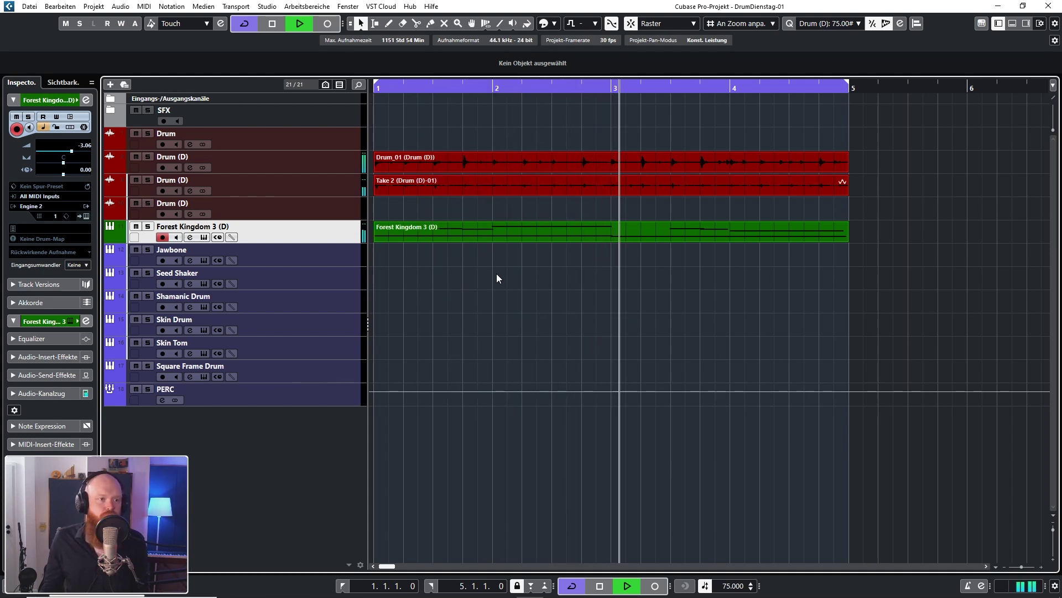
key(space)
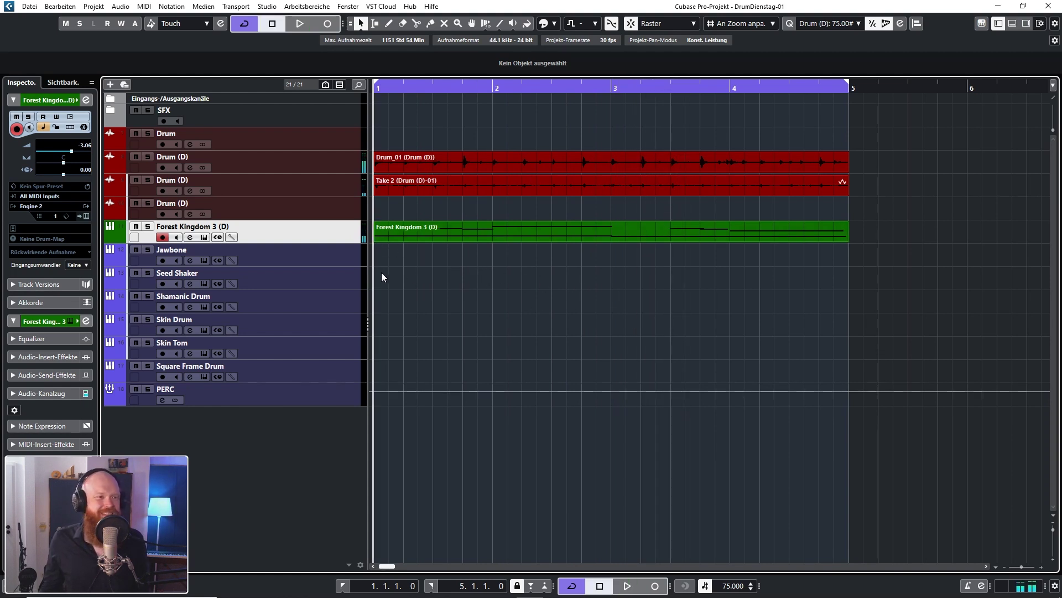
click(191, 238)
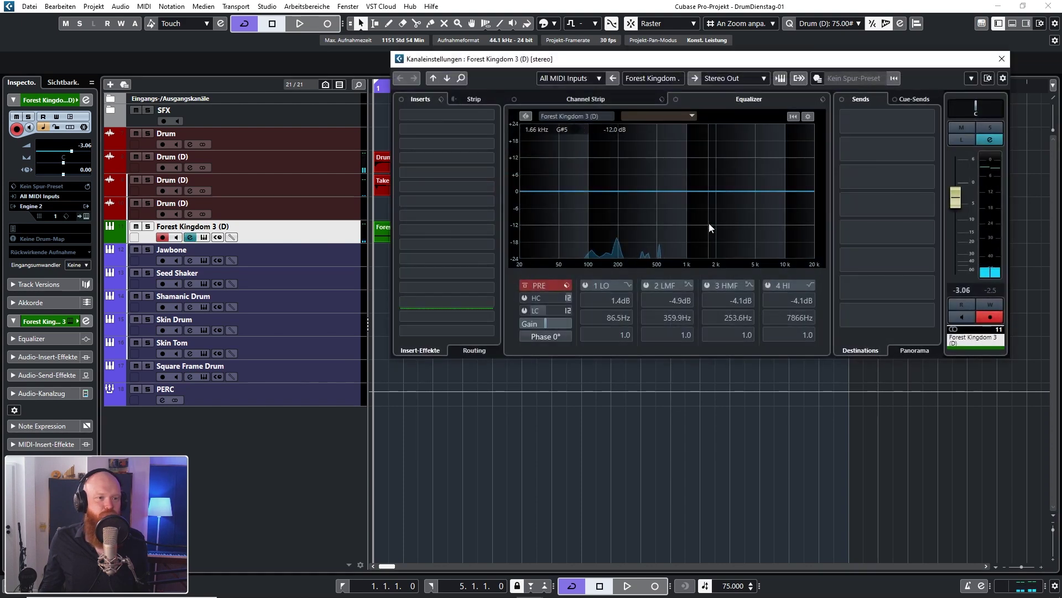
click(525, 311)
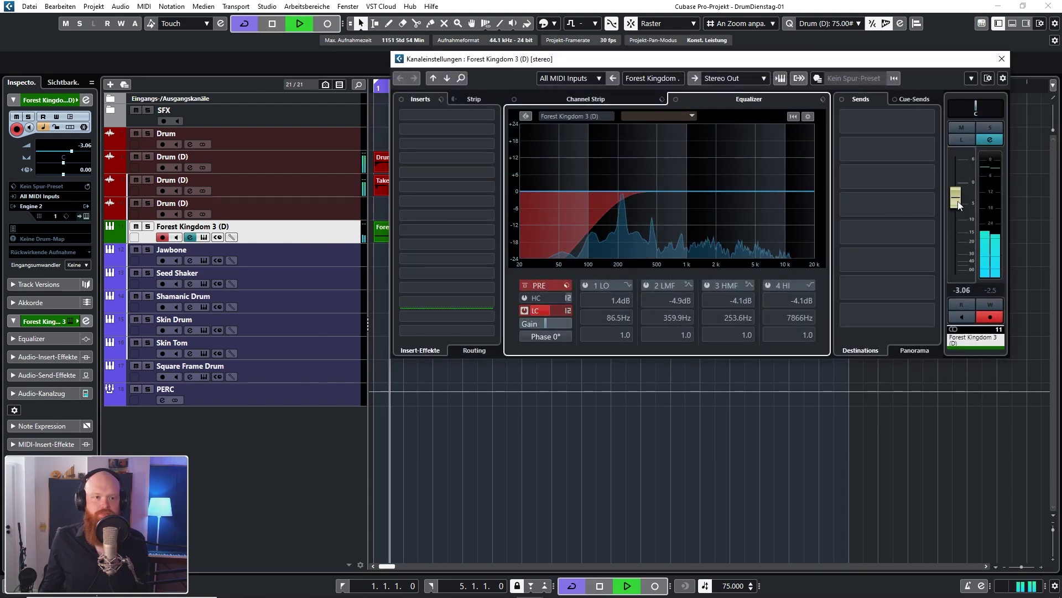
scroll(553, 306, down, 4)
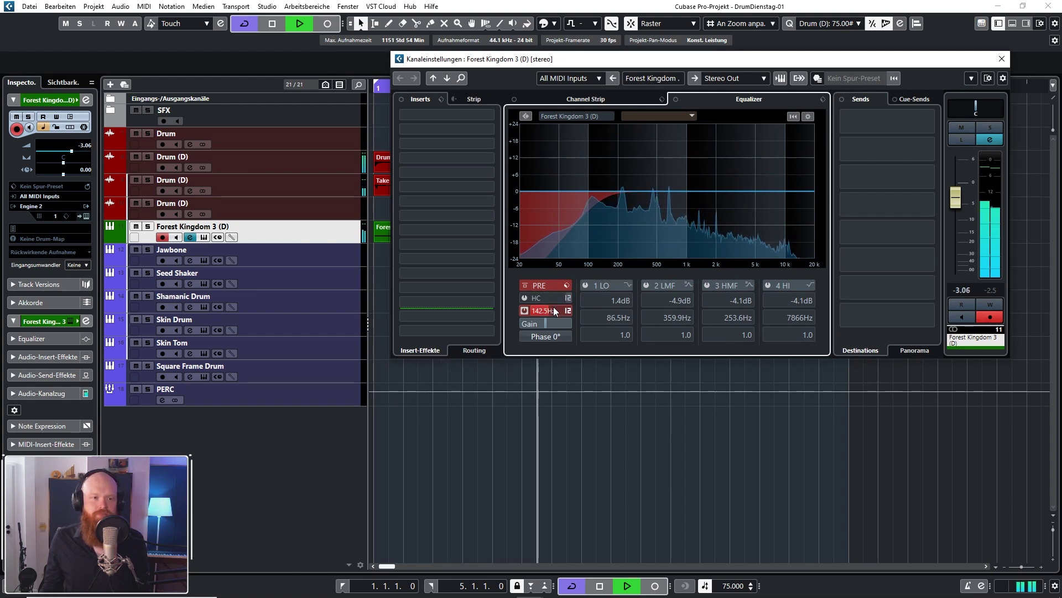
Check the Forest Kingdom 3 instrument, and cut its third EQ band by 2.4 dB at 653.3 Hz with a Q of 2.2.
click(781, 78)
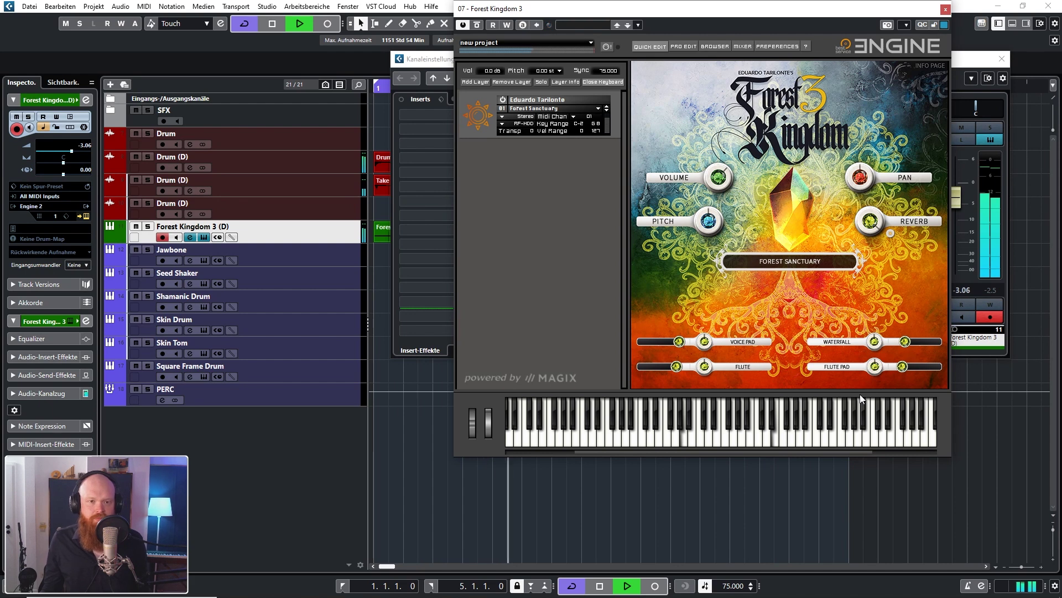
click(945, 10)
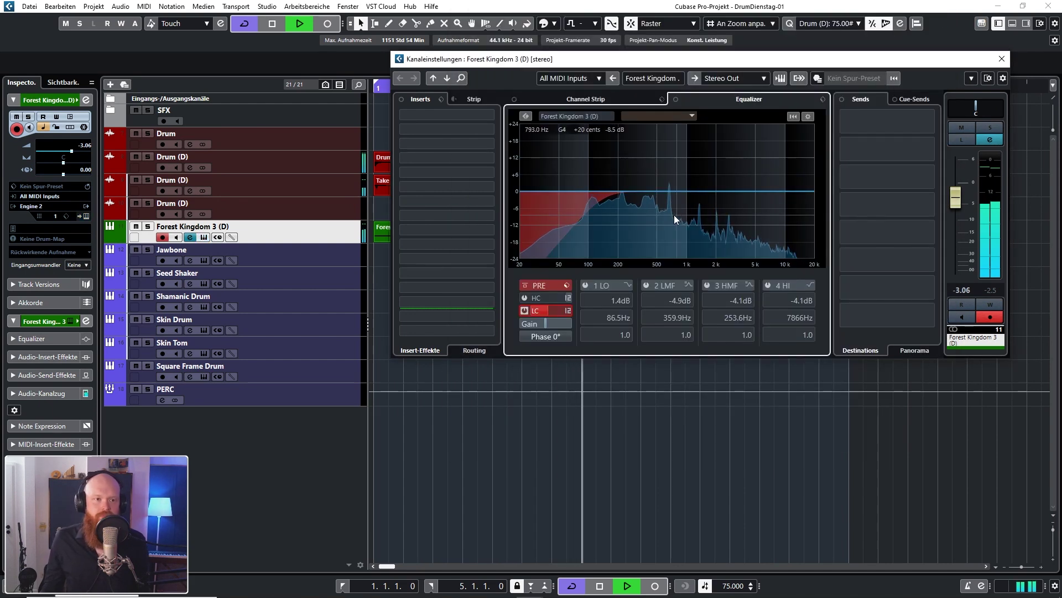
mouse_move(673, 188)
mouse_down()
mouse_move(663, 162)
mouse_move(669, 199)
mouse_up()
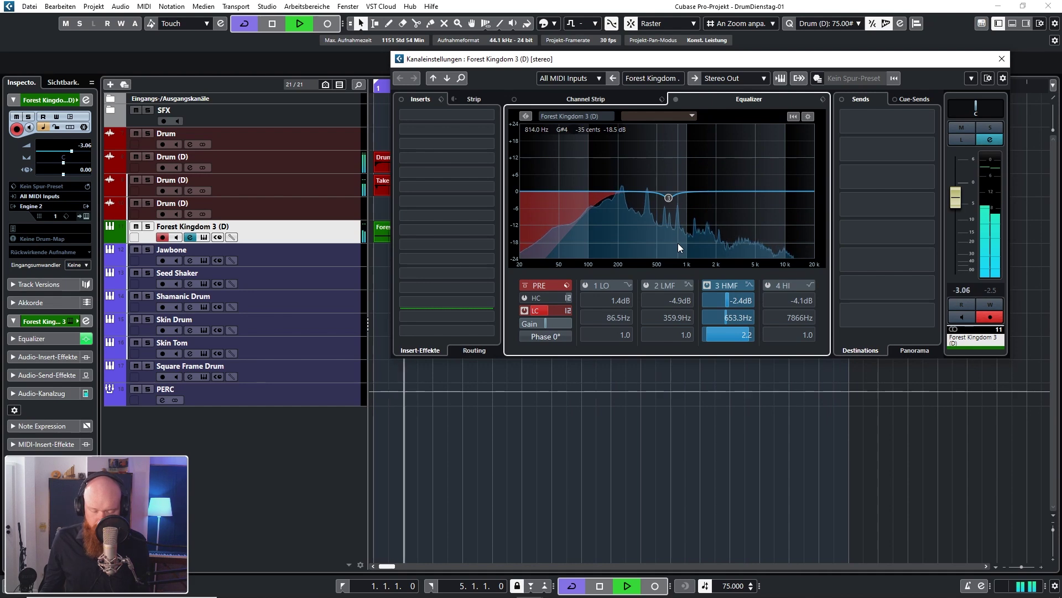
Insert Quadrafuzz v2 in the first insert slot of the Forest Kingdom 3 channel.
click(492, 114)
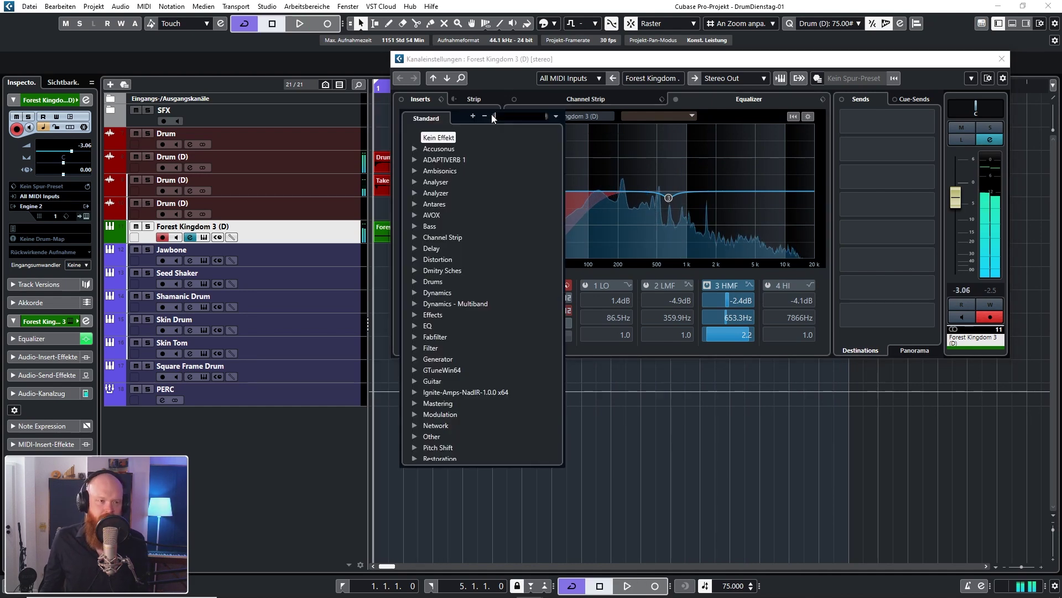
text(quad)
key(Return)
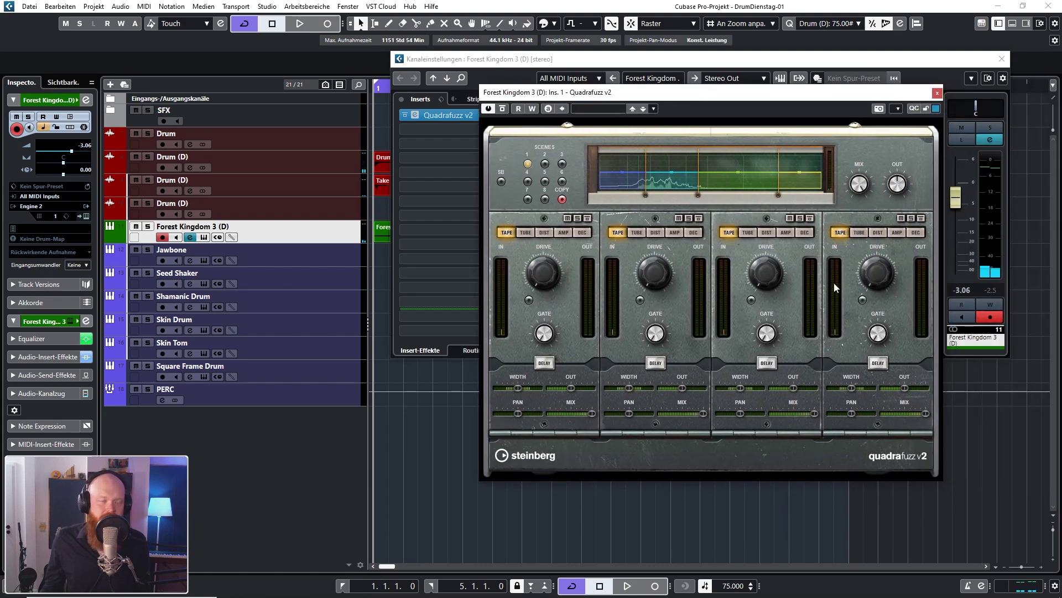
Set Quadrafuzz bands 3 and 4 to DIST, drive bands 1 to 3 at 1.3, 1.5 and 0.5, and close the plug-in and channel settings.
click(768, 233)
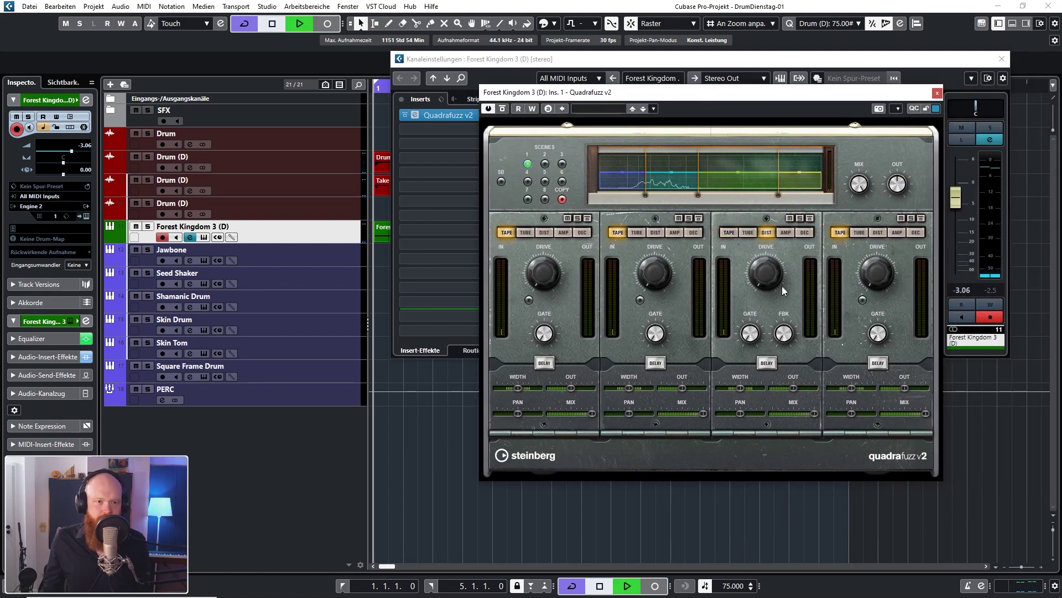
drag(769, 271, 768, 277)
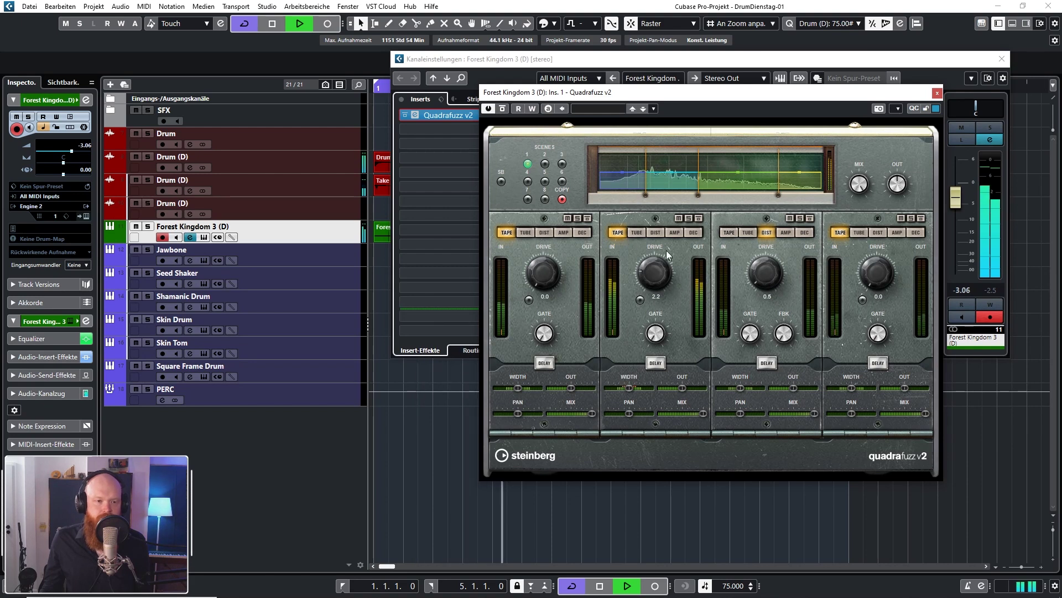
drag(656, 273, 655, 277)
drag(543, 272, 540, 259)
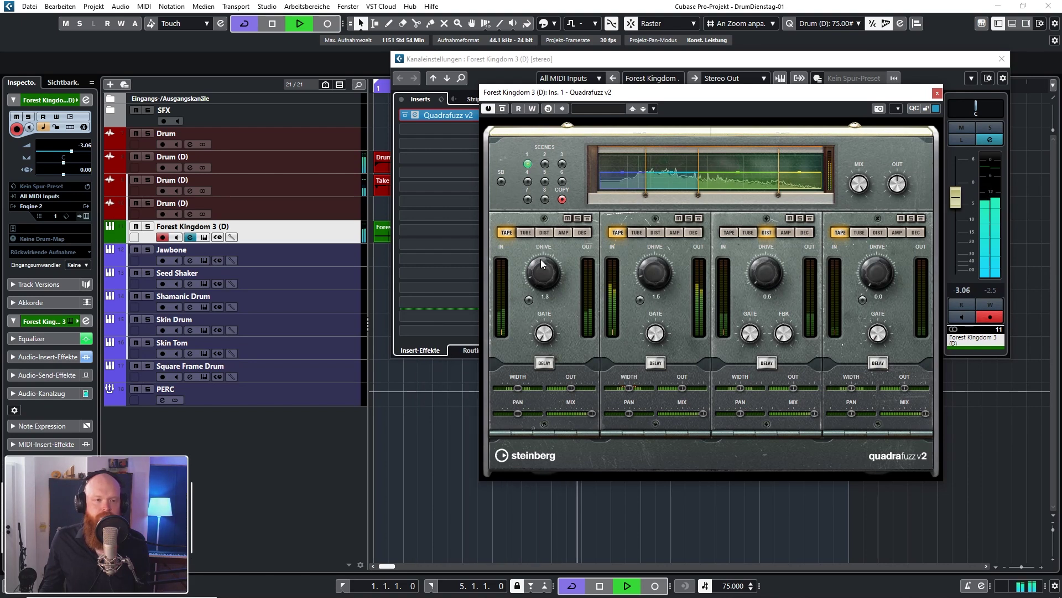
click(883, 234)
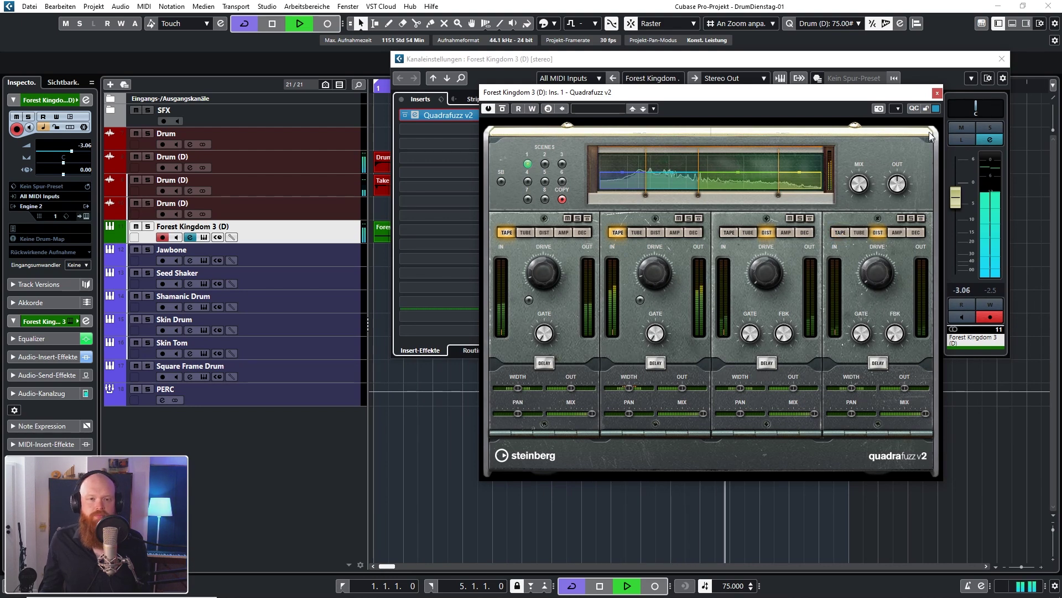
click(937, 93)
click(1002, 59)
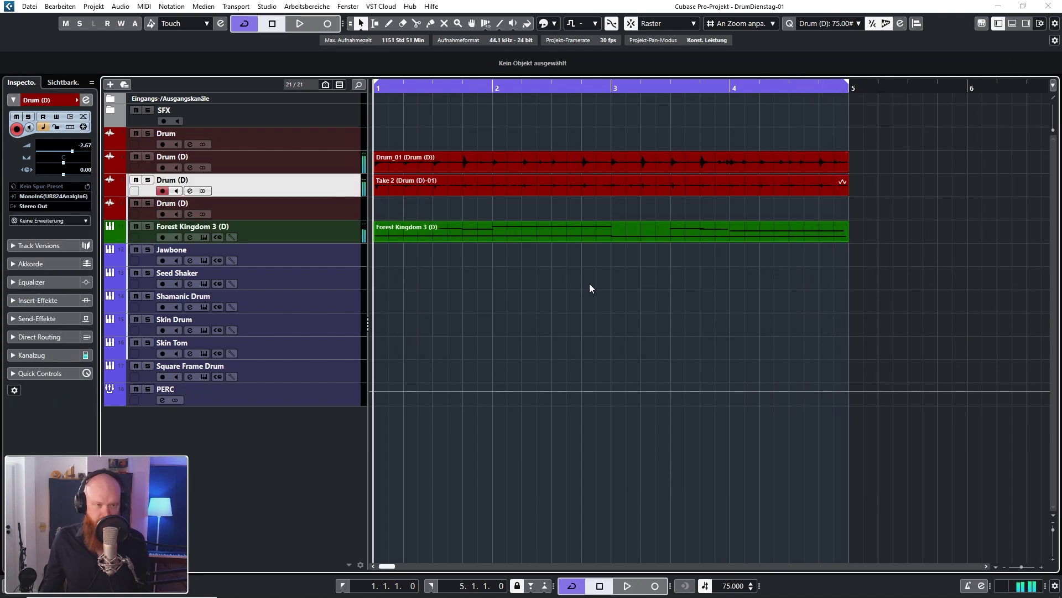
Copy the insert effects chain from the first filled Drum (D) channel to the adjacent selected Drum (D) channel in the mixer.
key(F3)
click(365, 72)
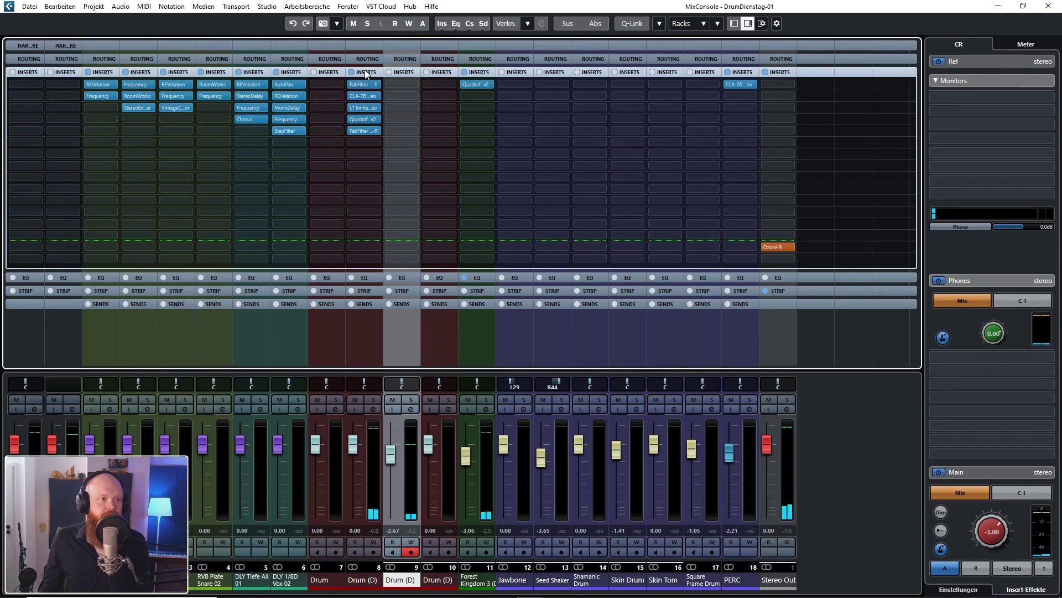
drag(366, 71, 413, 73)
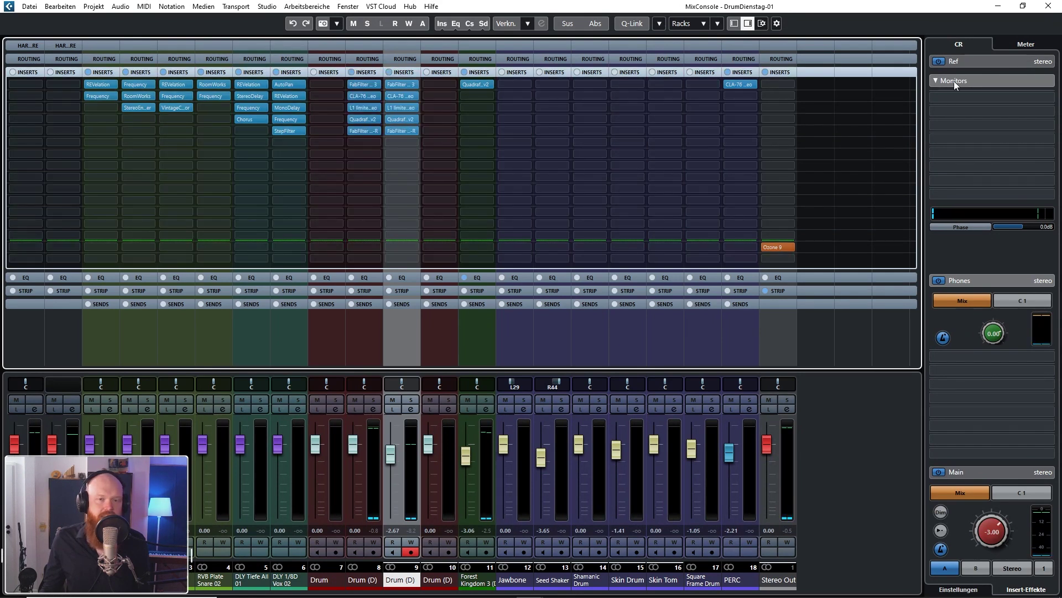
key(F3)
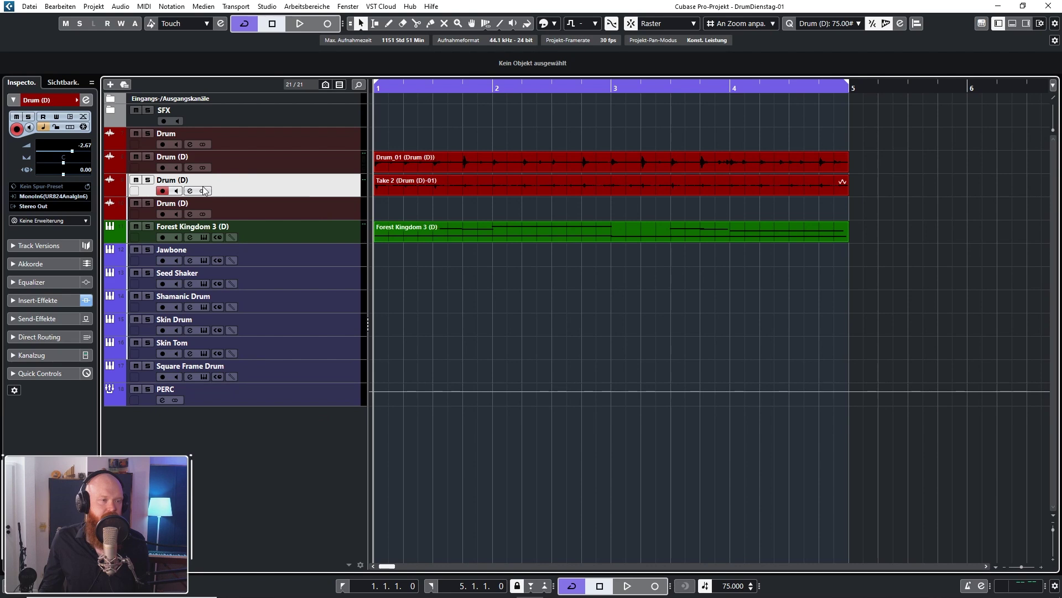
Solo the Take 2 drum track, enable its channel low cut, and raise it to about 284 Hz during playback.
click(148, 182)
click(190, 191)
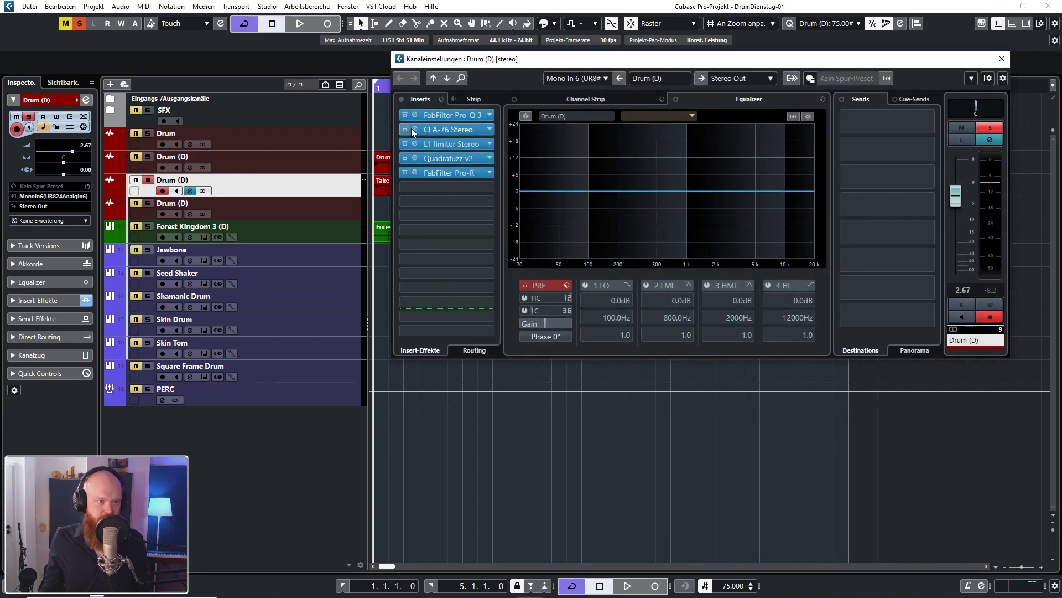
click(524, 311)
scroll(544, 310, up, 10)
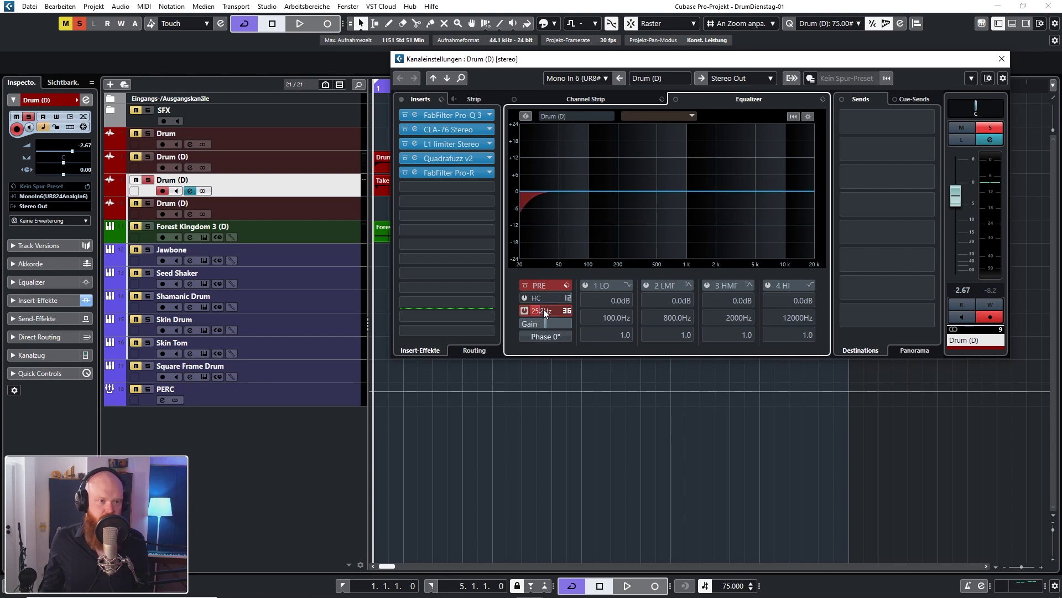
key(space)
scroll(544, 312, up, 6)
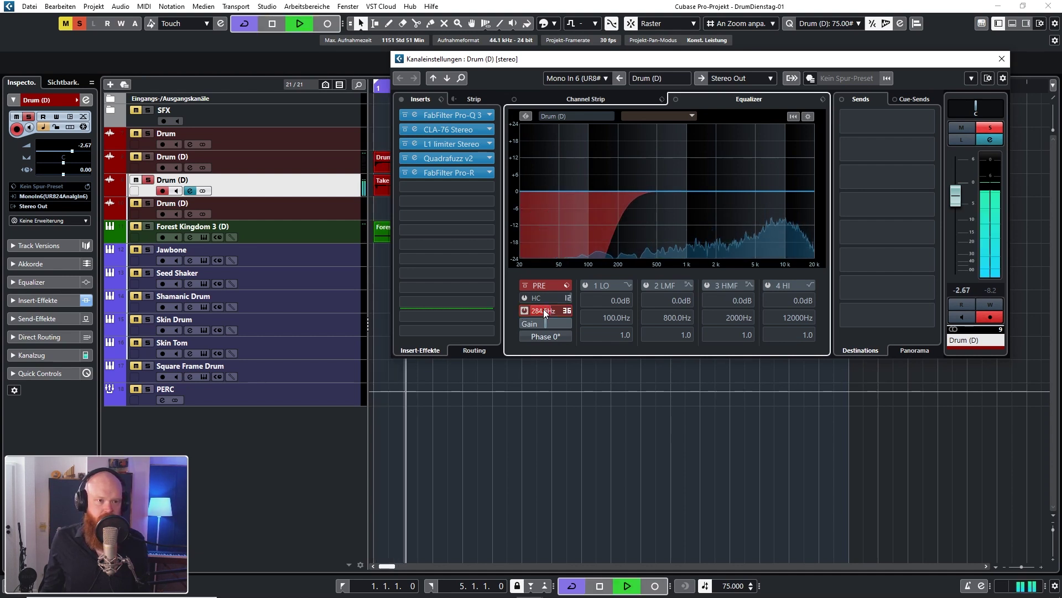
Bypass Quadrafuzz v2 and FabFilter Pro-Q 3 on the soloed drum channel, and raise the CLA-76 input to about 24.
click(407, 158)
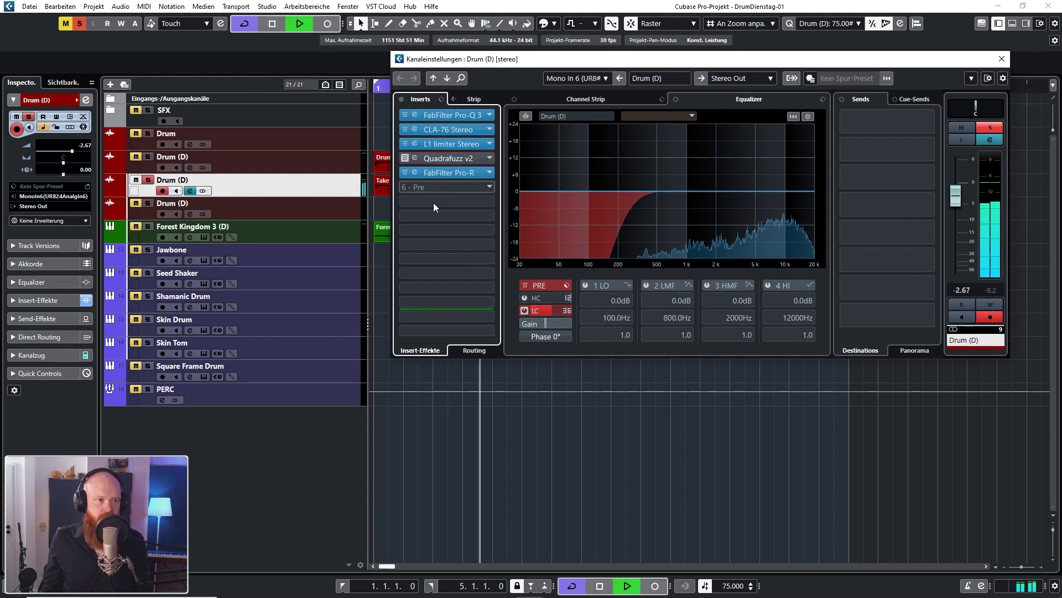
click(405, 115)
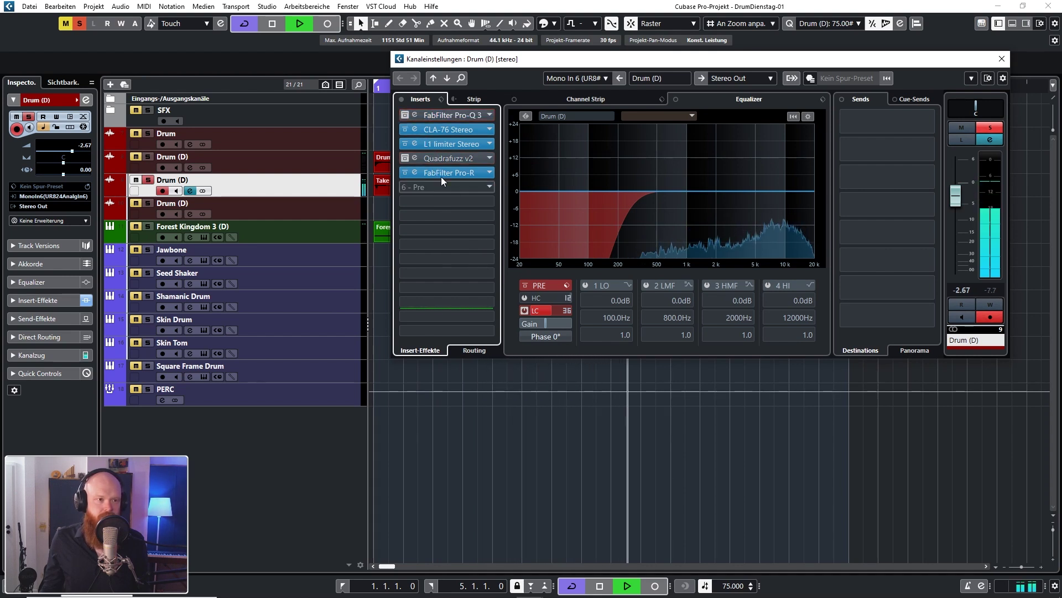
click(437, 130)
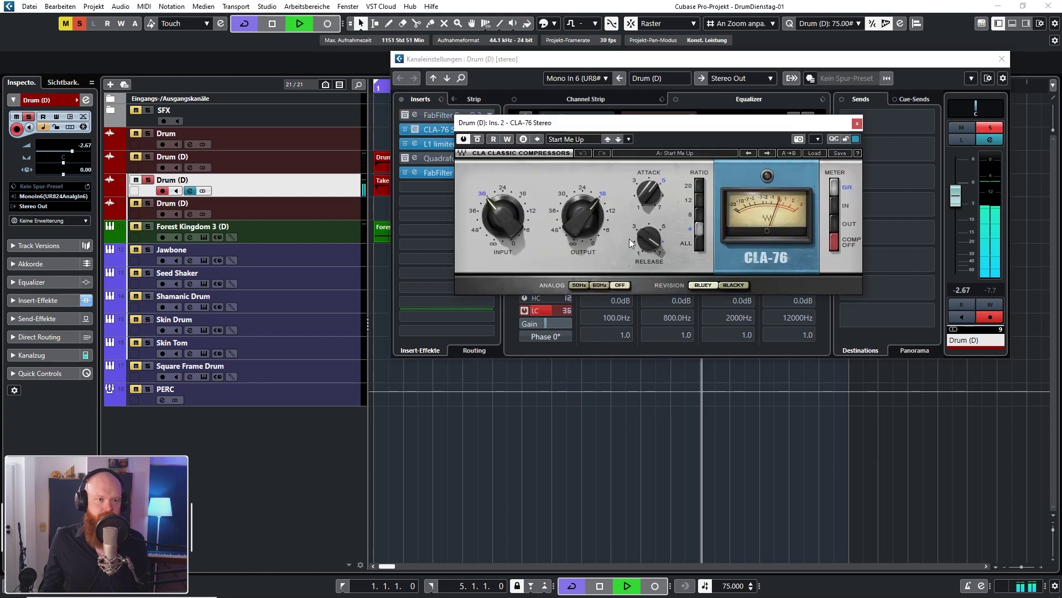
drag(503, 217, 503, 206)
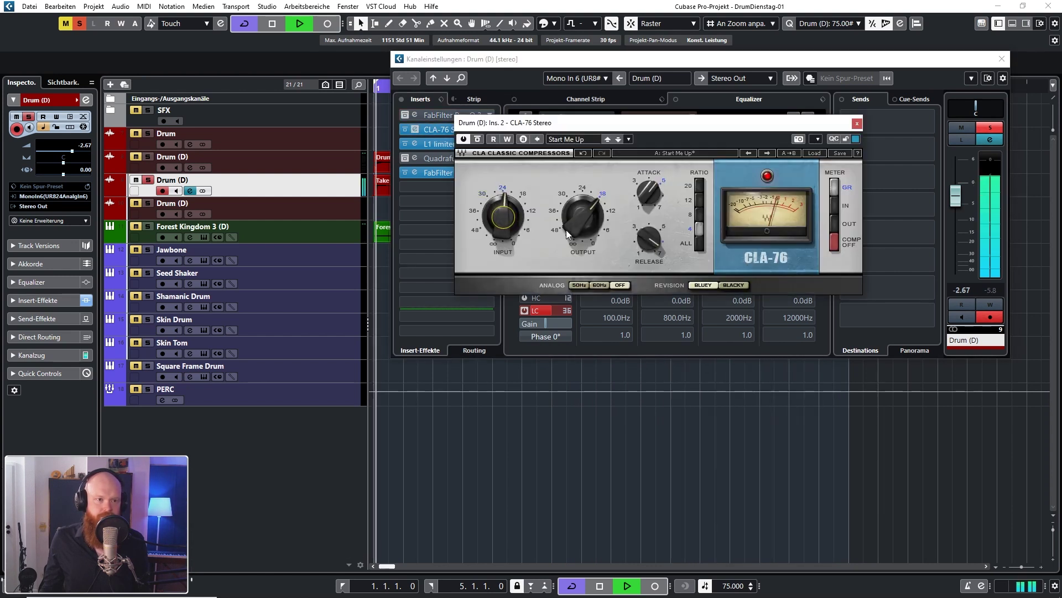
click(768, 176)
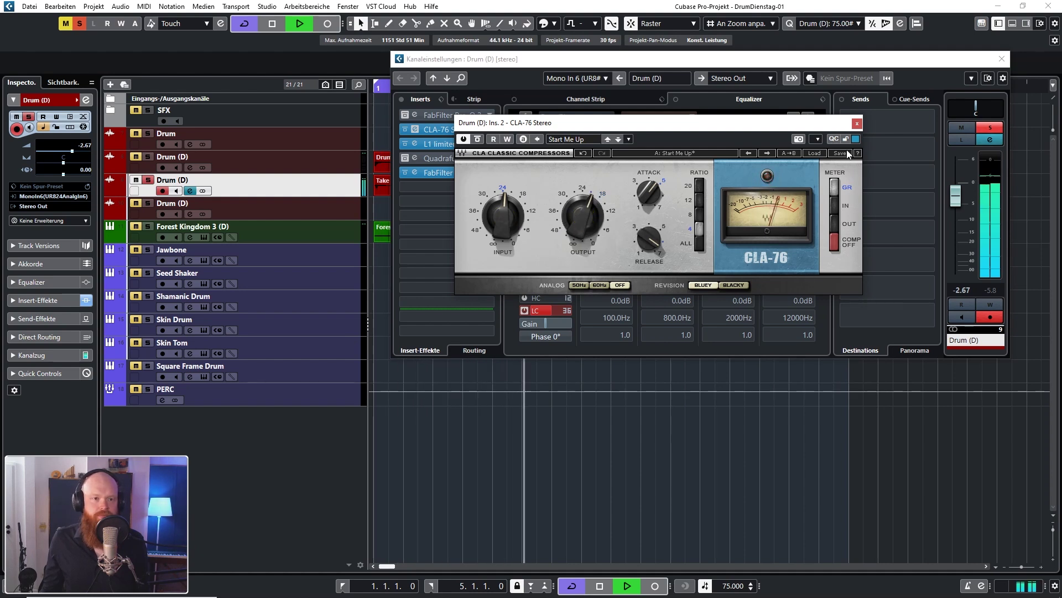
click(857, 123)
In the channel's FabFilter Pro-R, set Mix to 29.34%, Space to about 0.56 s and Brightness to 58.66%.
click(446, 171)
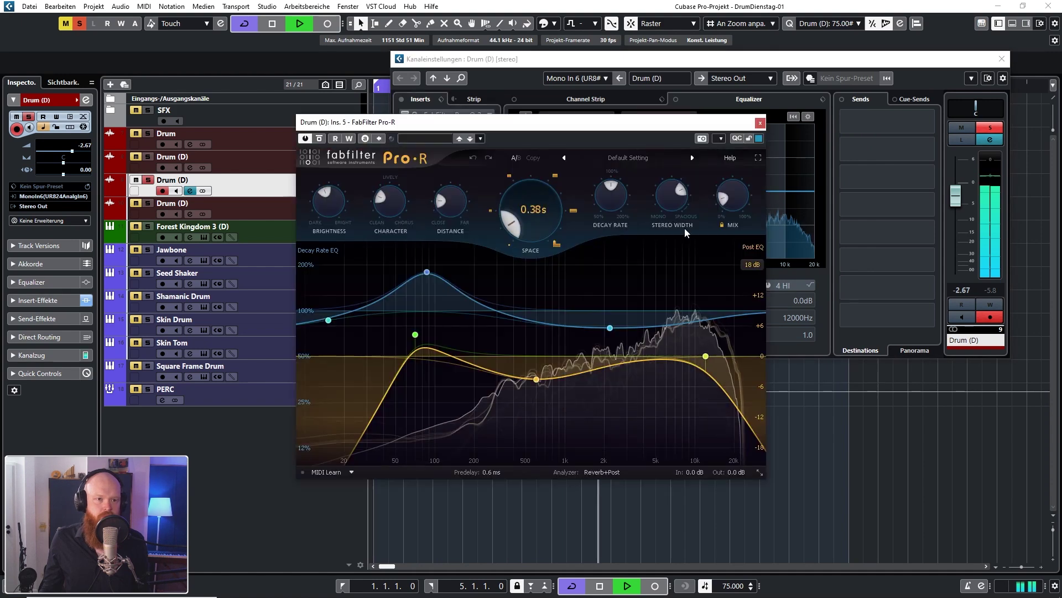
scroll(730, 203, up, 5)
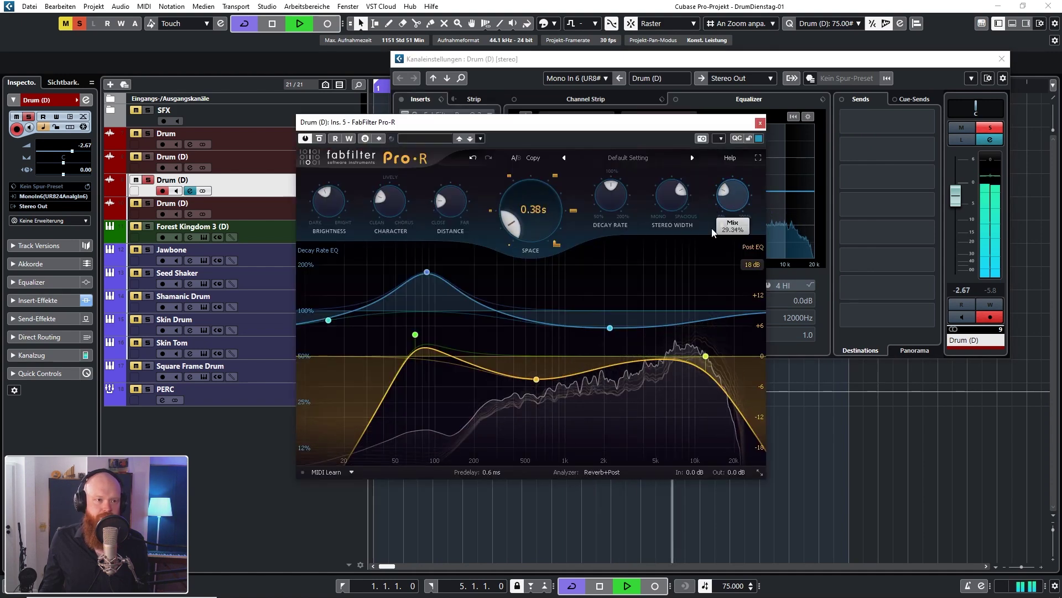
scroll(549, 211, up, 3)
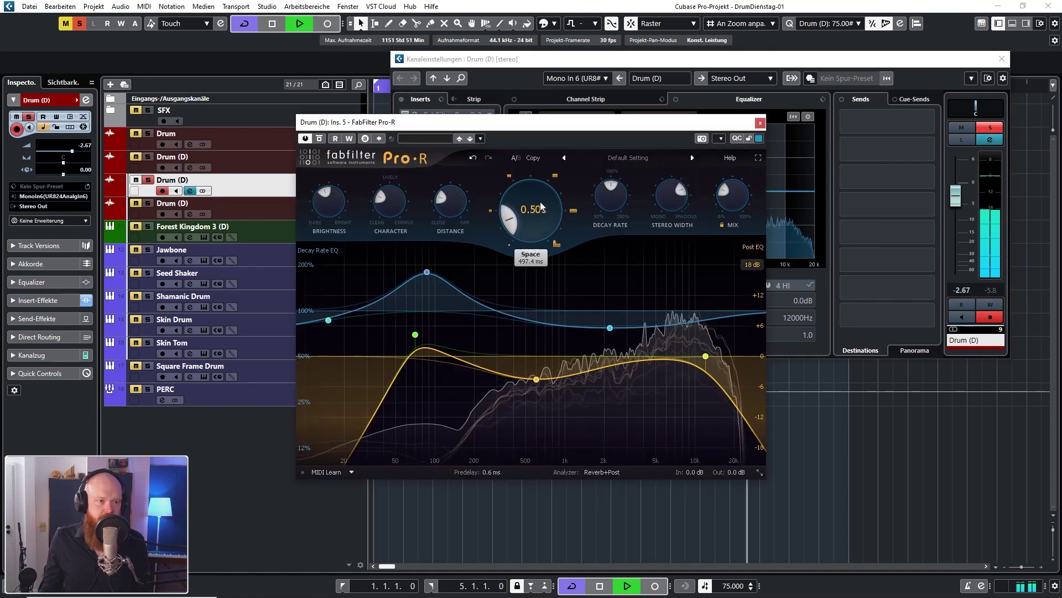
scroll(536, 209, up, 2)
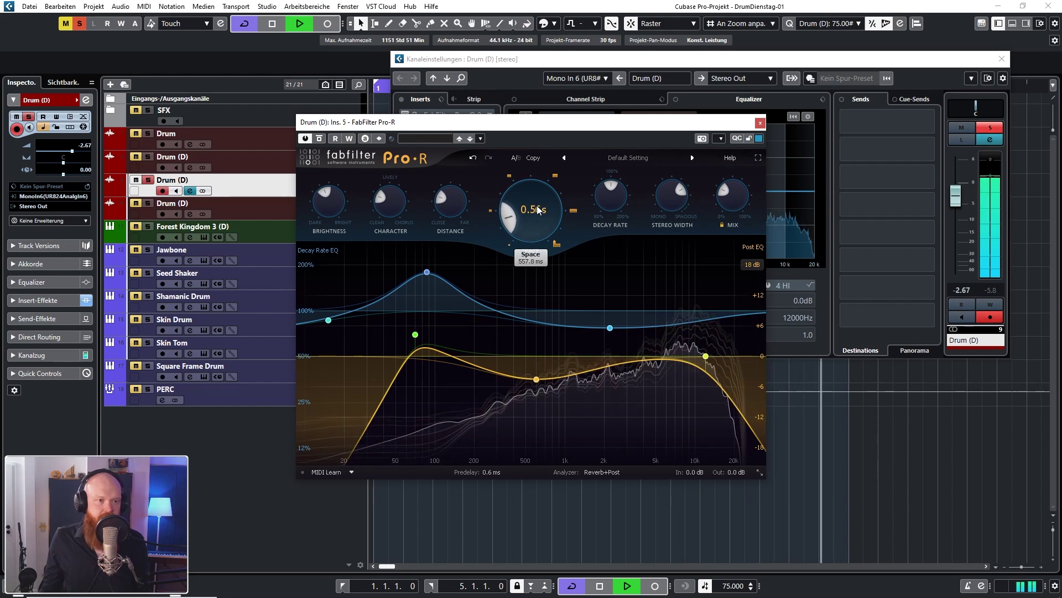
mouse_move(461, 206)
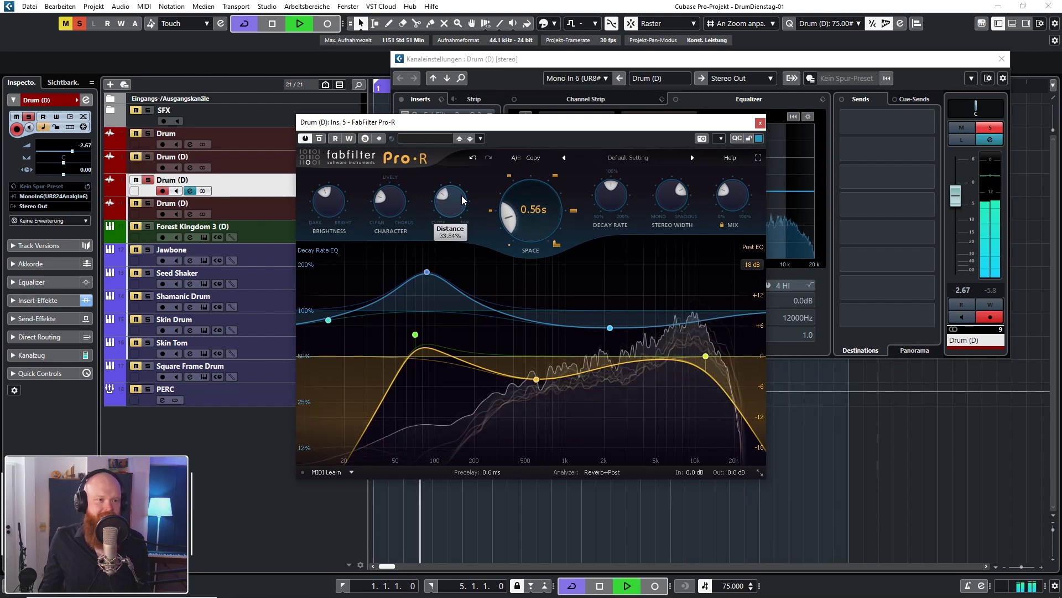
mouse_move(390, 213)
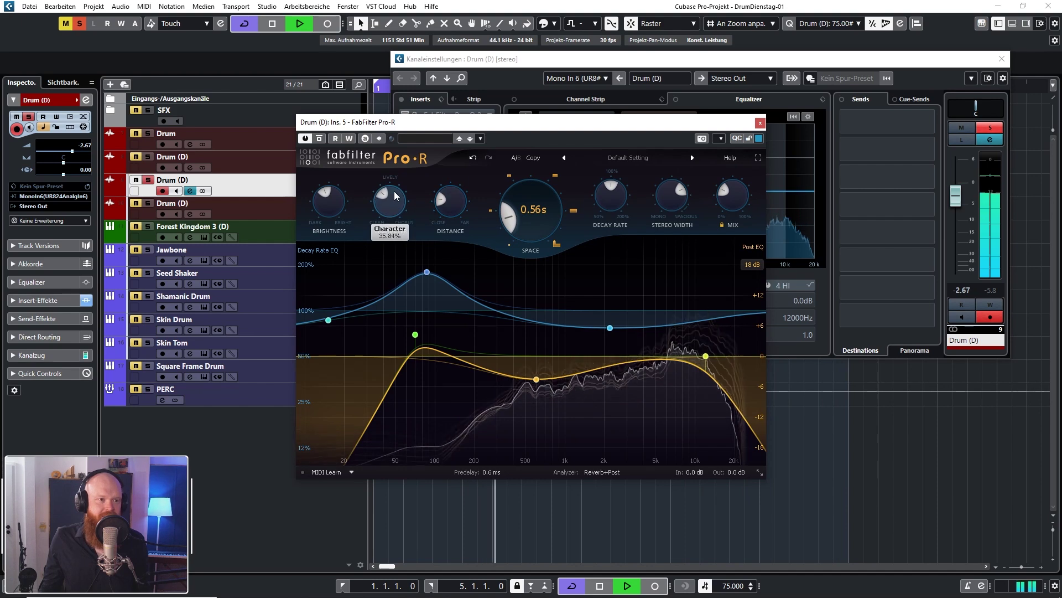
drag(331, 198, 348, 165)
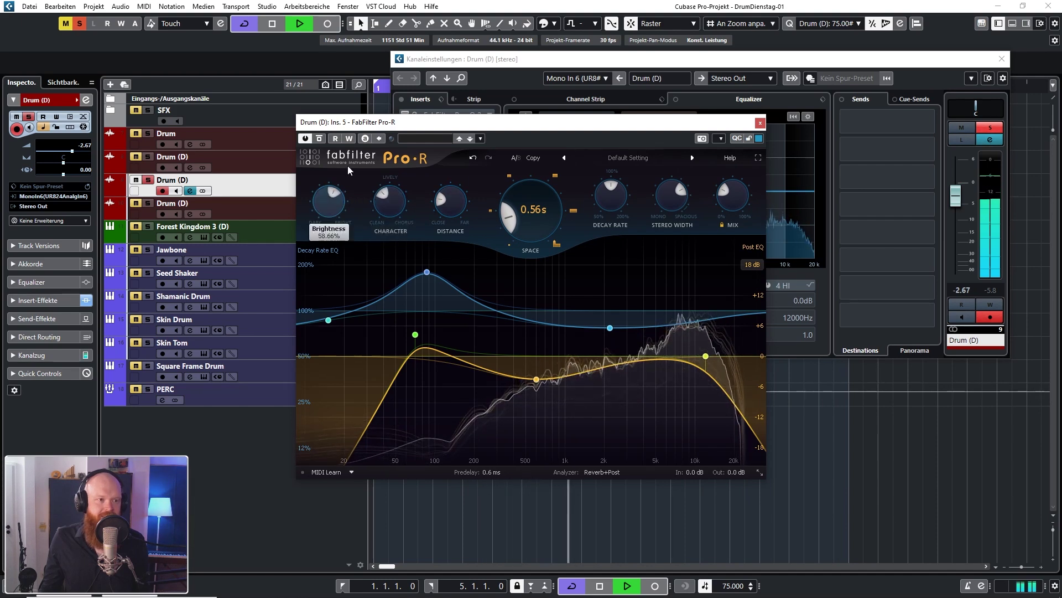
Set Pro-R's Space to 0.82 s, reduce its Stereo Width, and lower Mix to 17.73% with the track unsoloed.
mouse_move(728, 209)
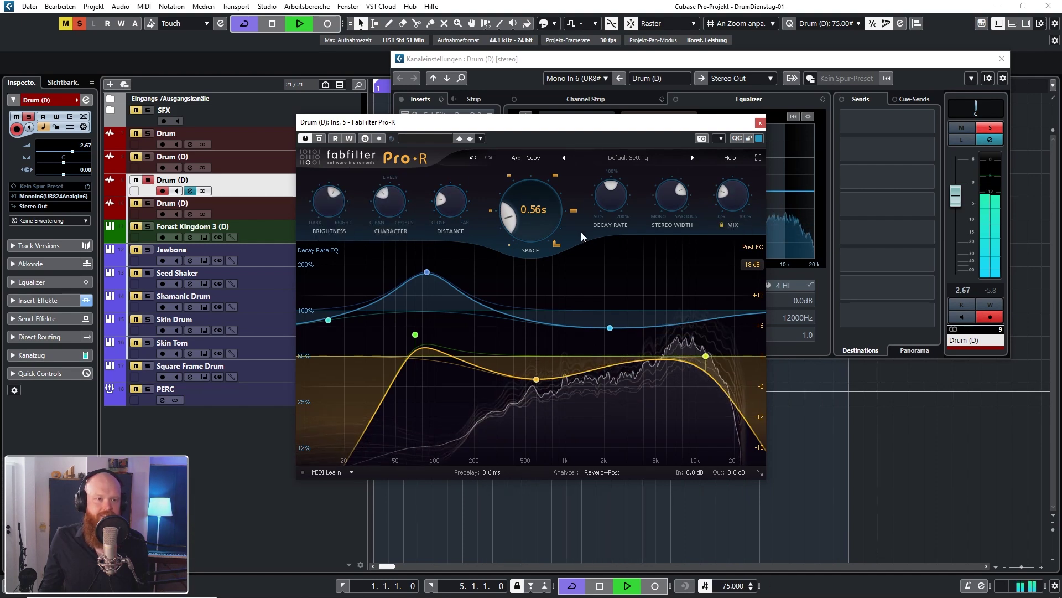
mouse_move(541, 213)
mouse_down()
mouse_move(543, 191)
mouse_move(530, 216)
mouse_up()
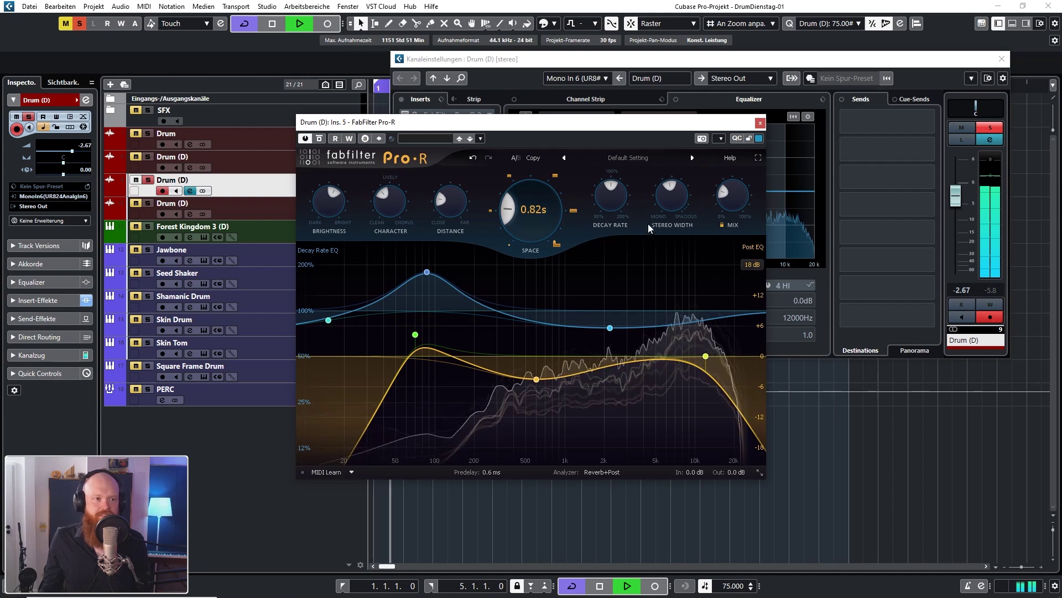
click(990, 127)
drag(734, 200, 728, 209)
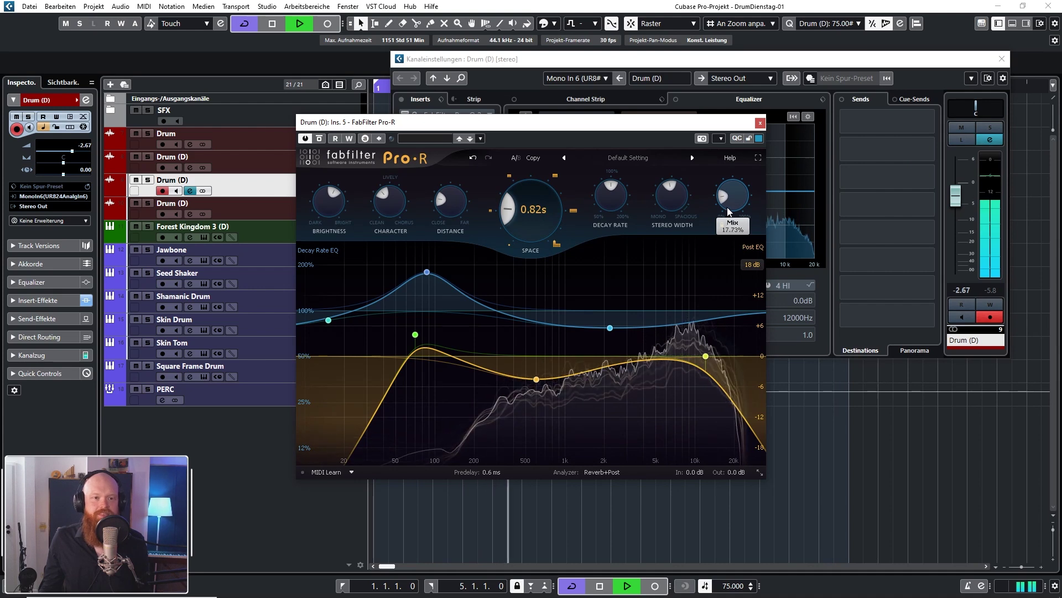
click(760, 122)
Boost the drum channel's EQ band 2 by 4.5 dB at 552 Hz and cut band 4 by 5.1 dB at 10194 Hz.
drag(955, 199, 951, 226)
drag(785, 218, 662, 178)
click(748, 189)
Lower the Take 2 drum channel's level to -13.0 dB, stop playback, and close its channel settings.
drag(961, 228, 961, 234)
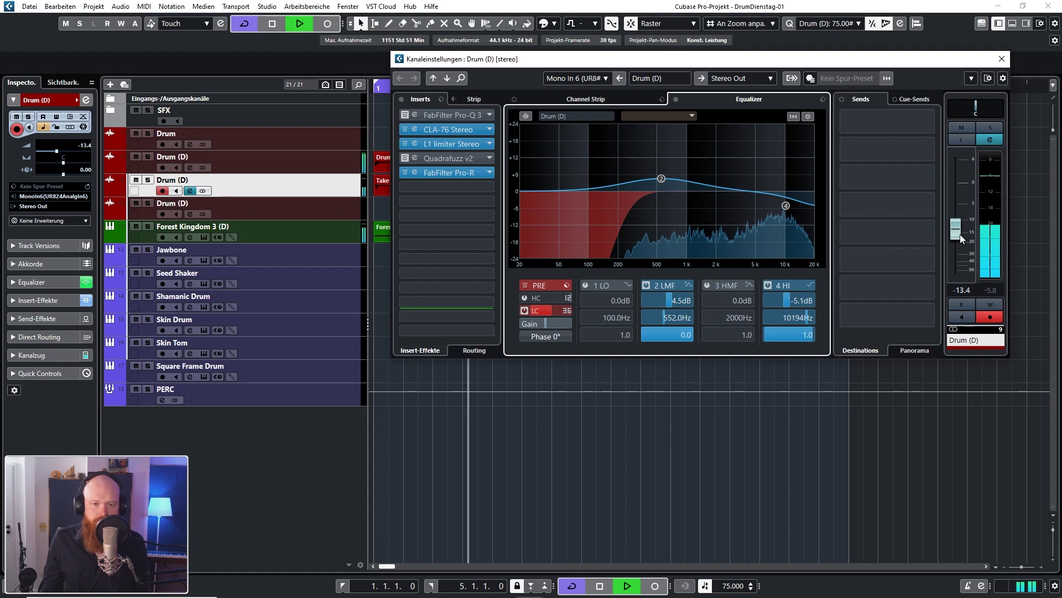
scroll(960, 234, up, 1)
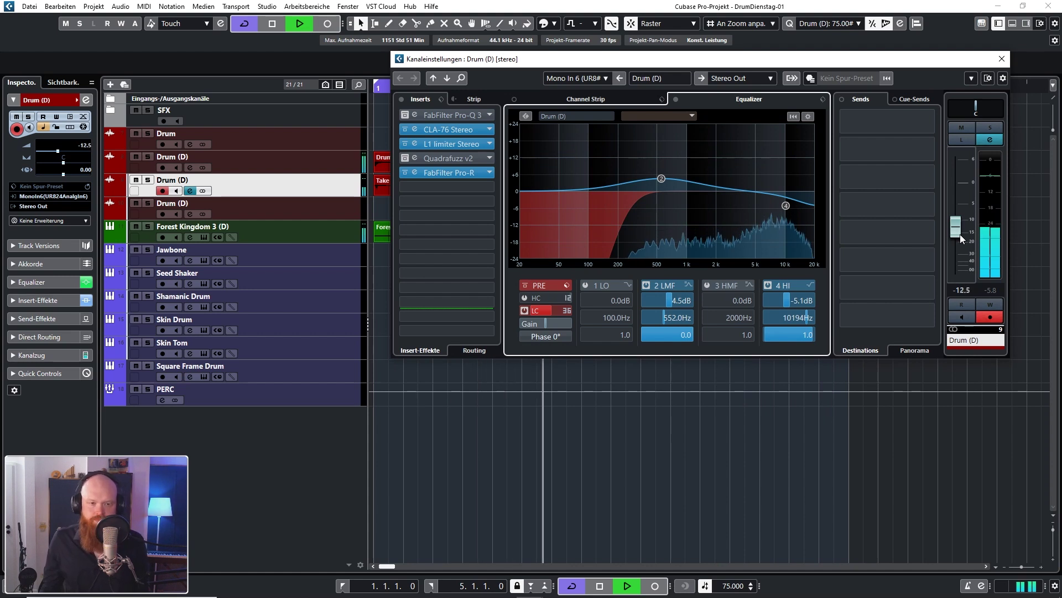
scroll(961, 234, down, 1)
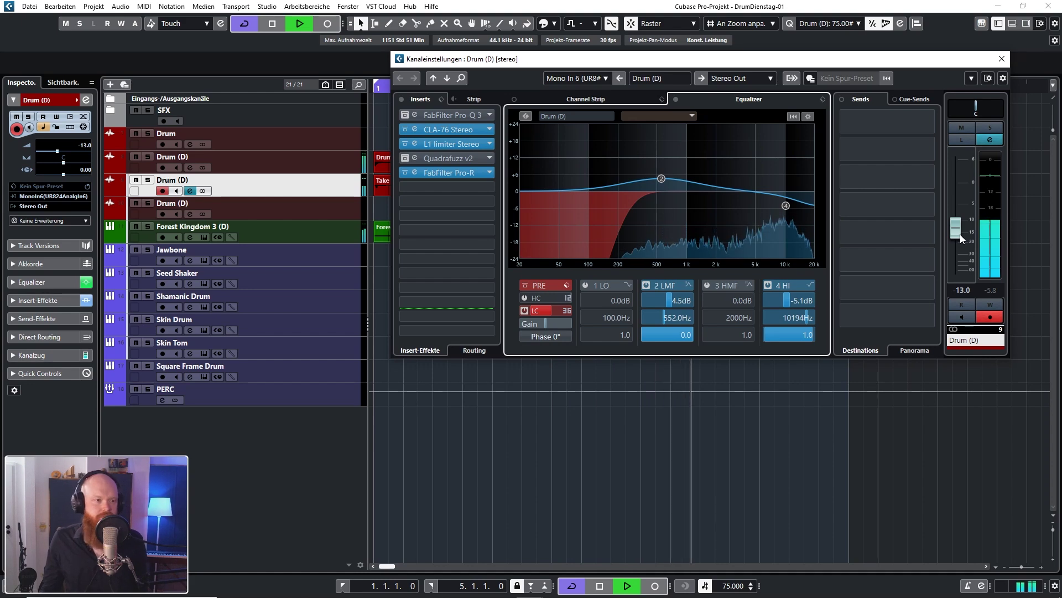
key(space)
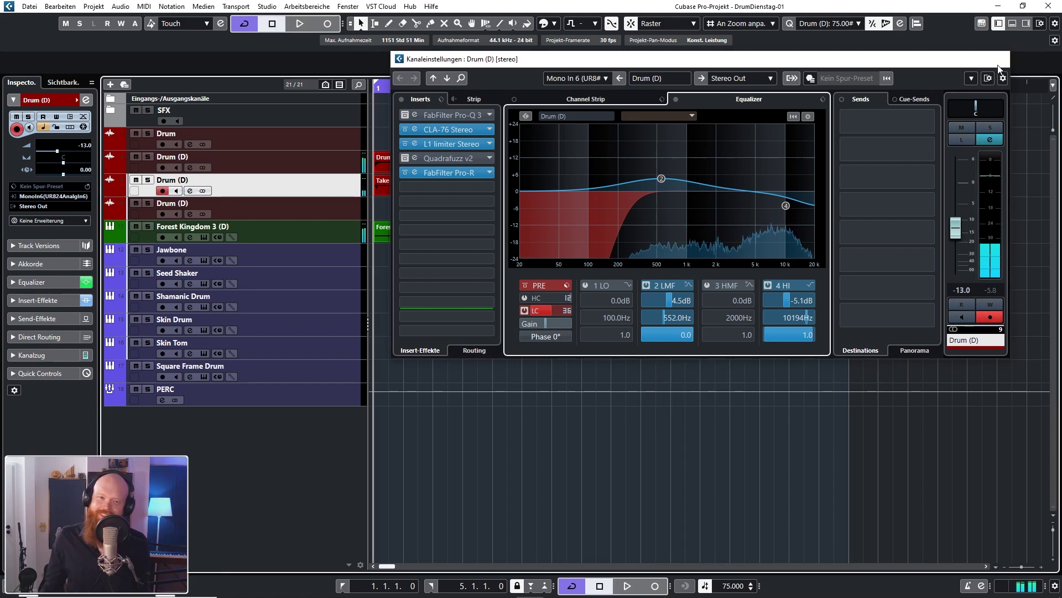
click(1002, 59)
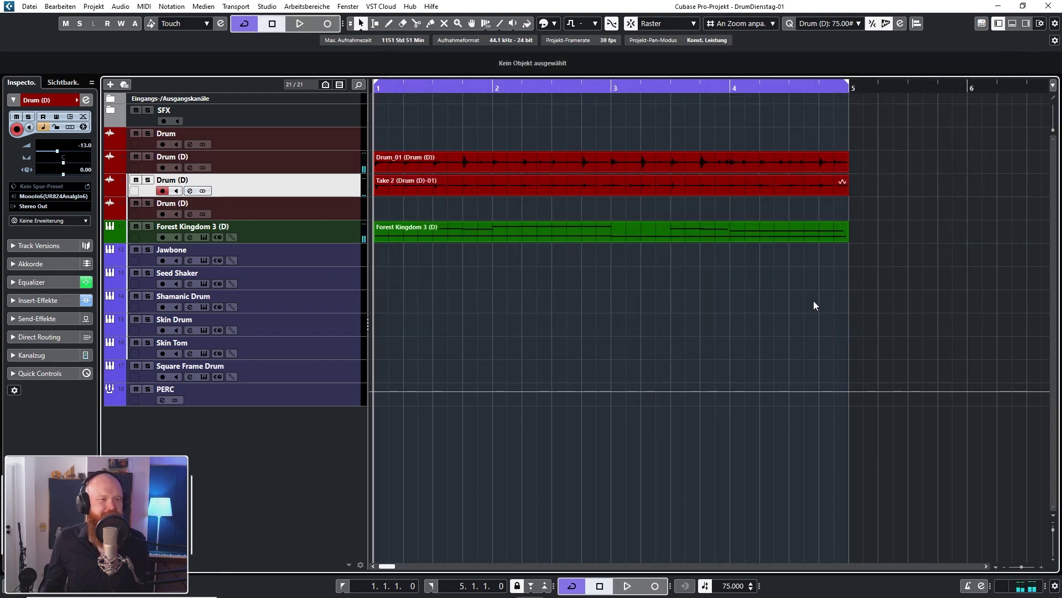
Select the empty Drum track above the two recorded drum tracks for the next take.
click(339, 215)
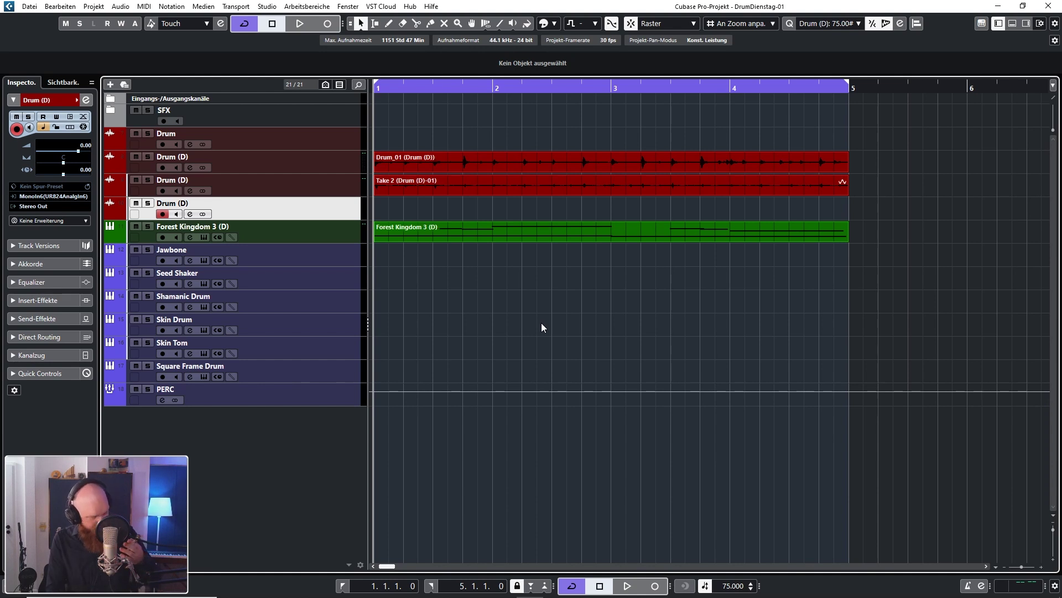
click(343, 142)
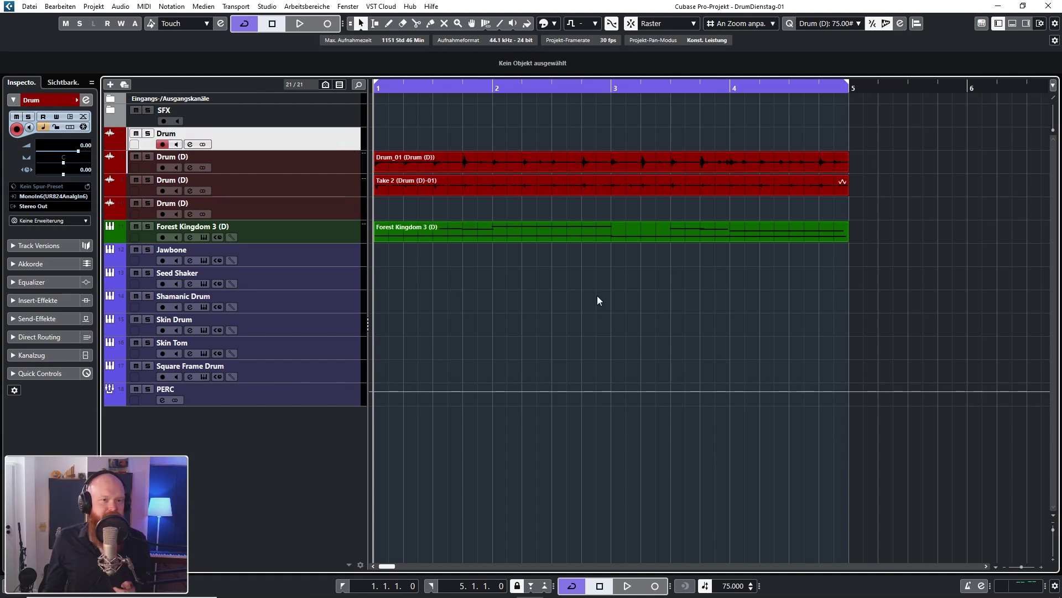
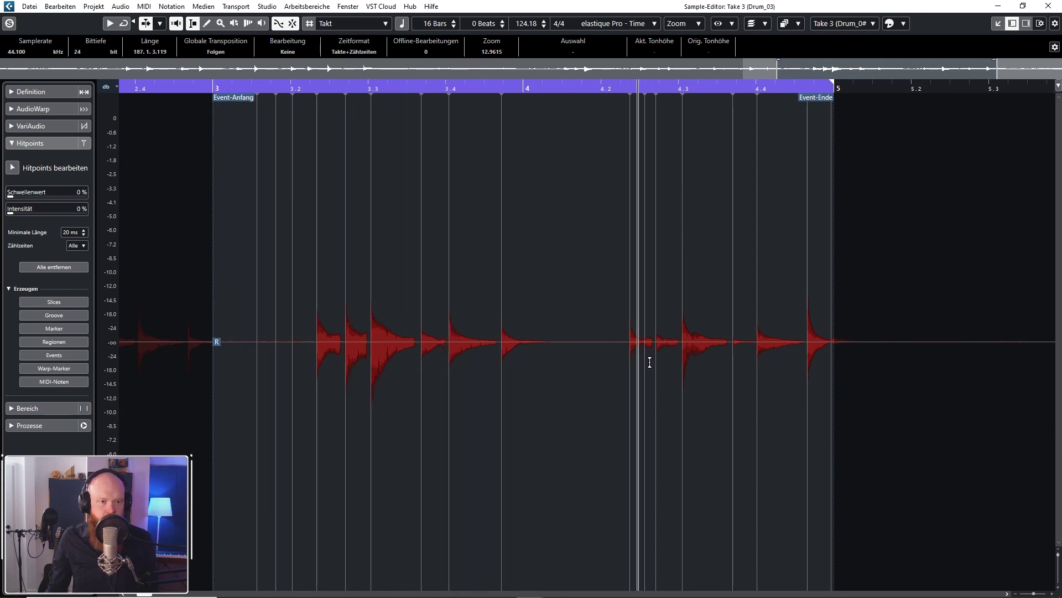
Stop playback of Take 3 and disable the extra hitpoint shortly after position 4.2 with hitpoint editing enabled.
key(space)
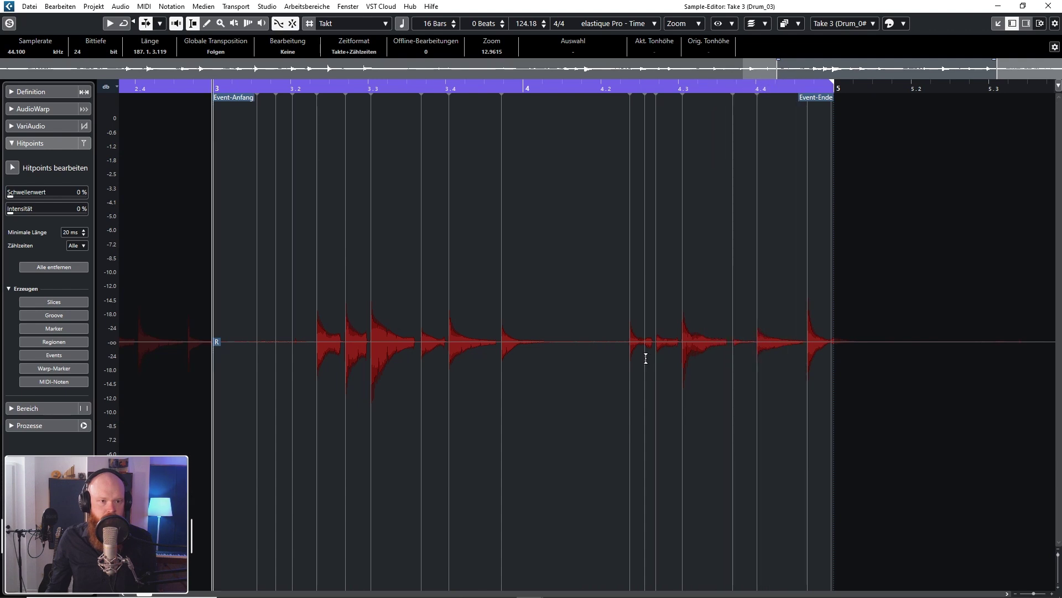
click(12, 167)
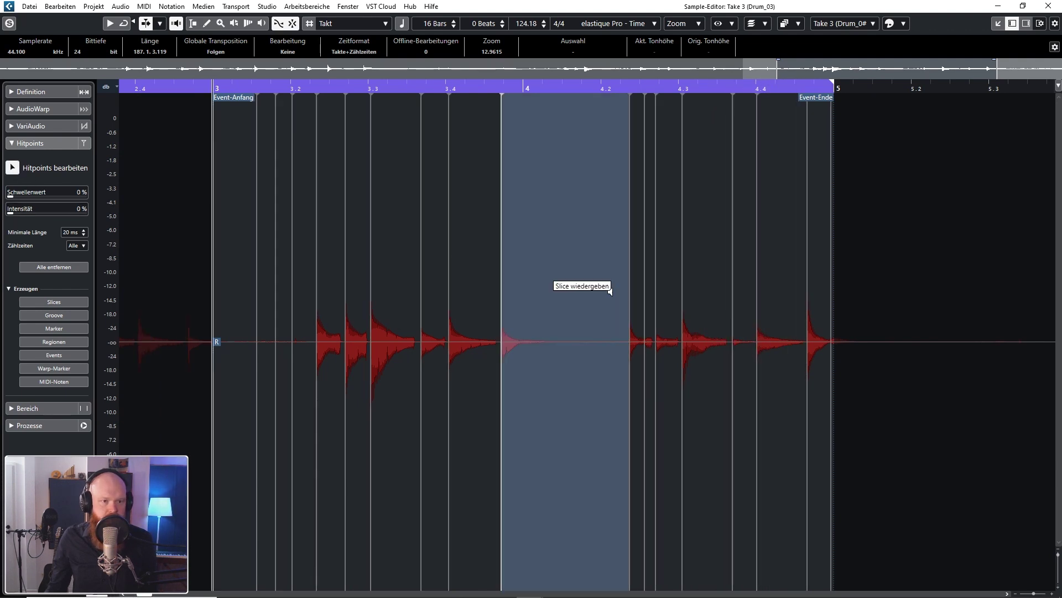
click(644, 354)
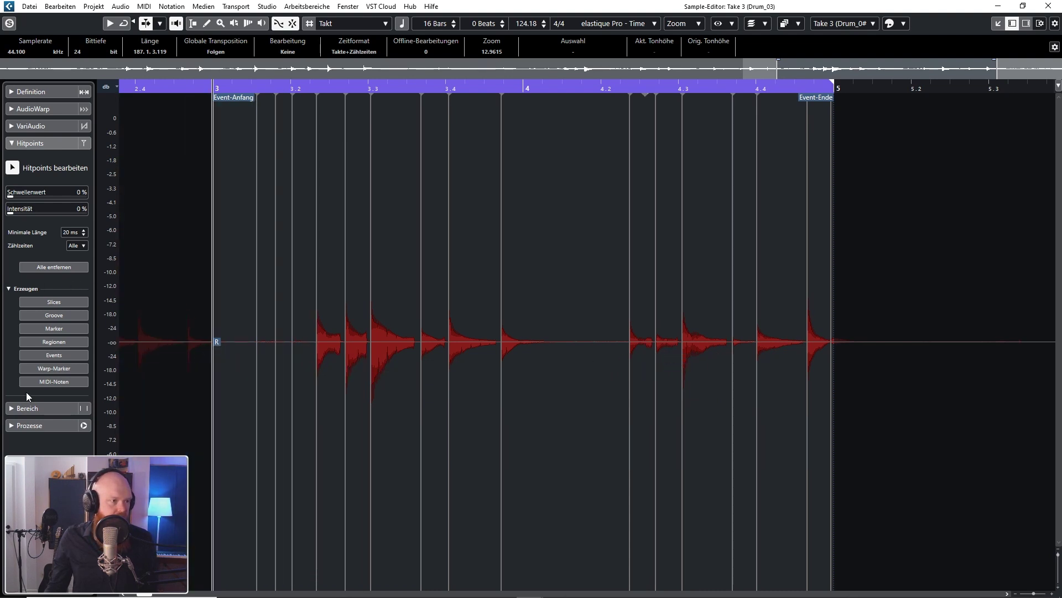
Create warp markers from the Take 3 hitpoints and quantize them with Free Warp active.
click(52, 367)
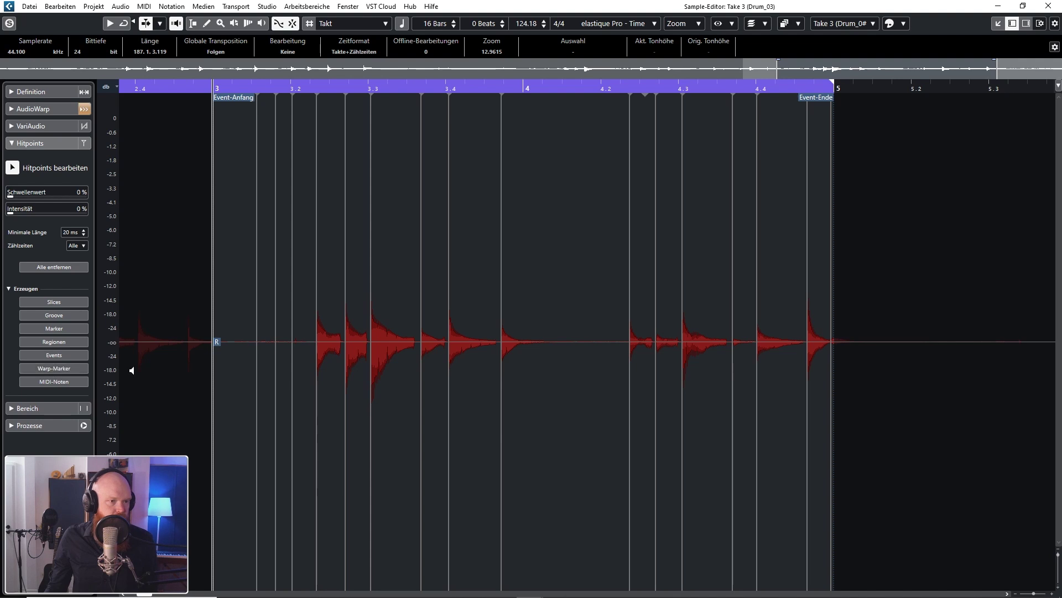
click(58, 108)
click(13, 134)
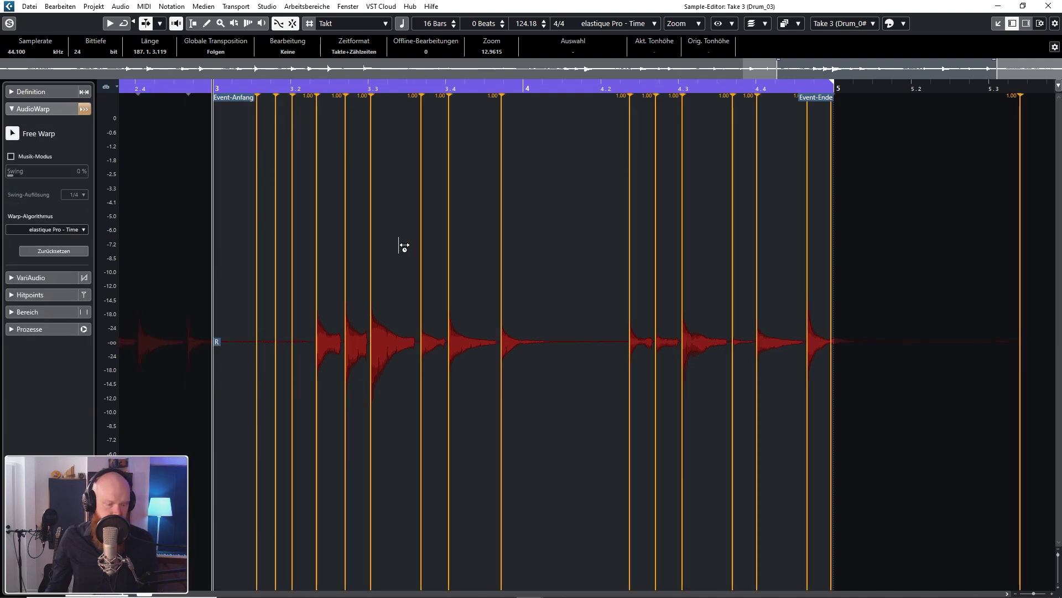
key(q)
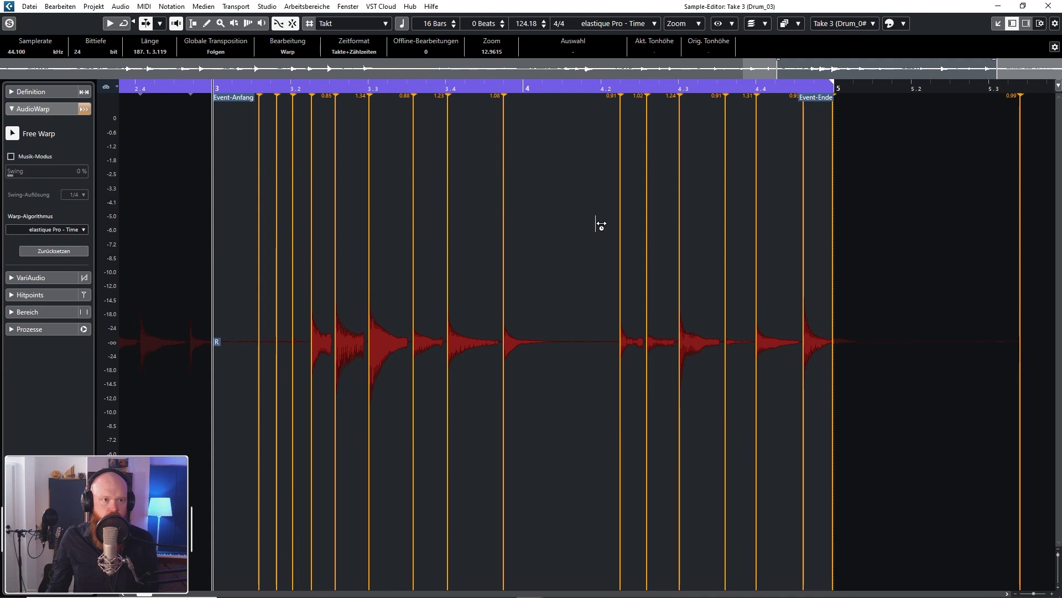
key(space)
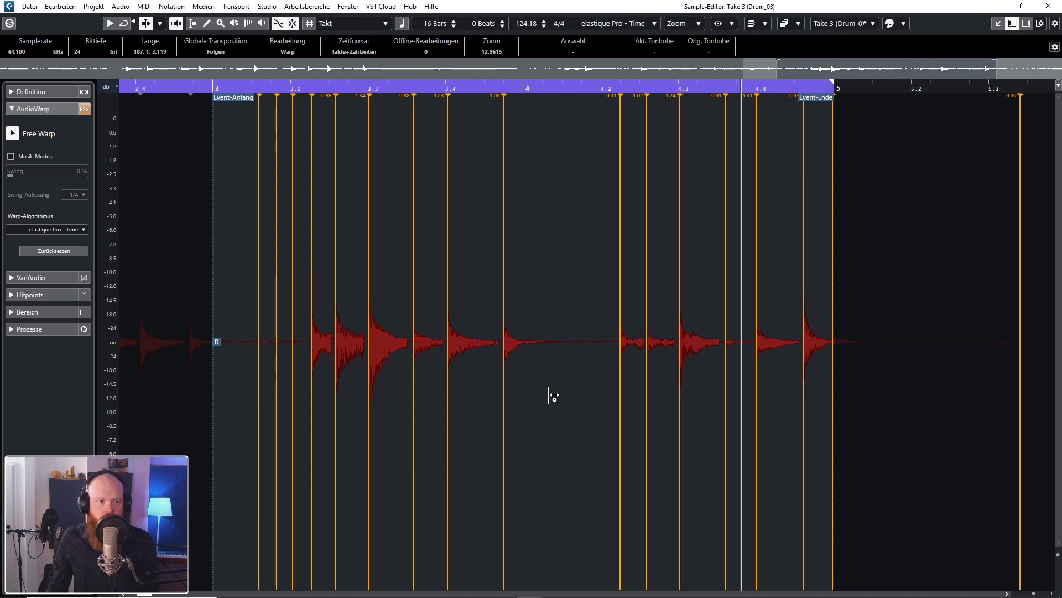
key(space)
Shift the warp markers of the first two drum hits after 3.2 later, the first to about 3.2.2.42.
scroll(429, 260, left, 5)
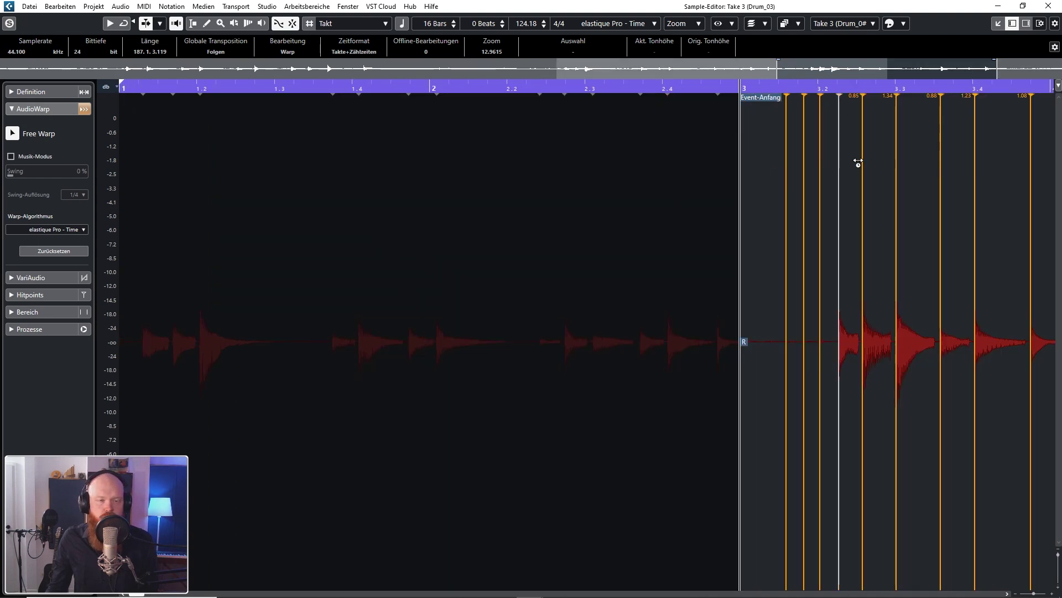
drag(817, 89, 554, 367)
key(space)
ctrl+scroll(504, 366, up, 2)
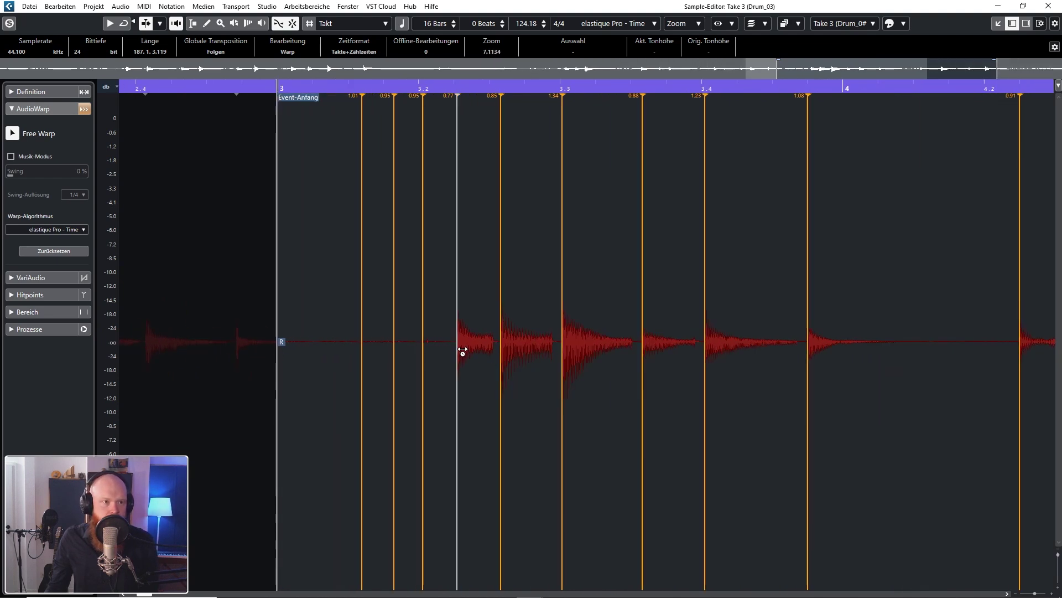
mouse_move(504, 356)
mouse_down()
mouse_move(524, 358)
mouse_move(472, 357)
mouse_up()
key(space)
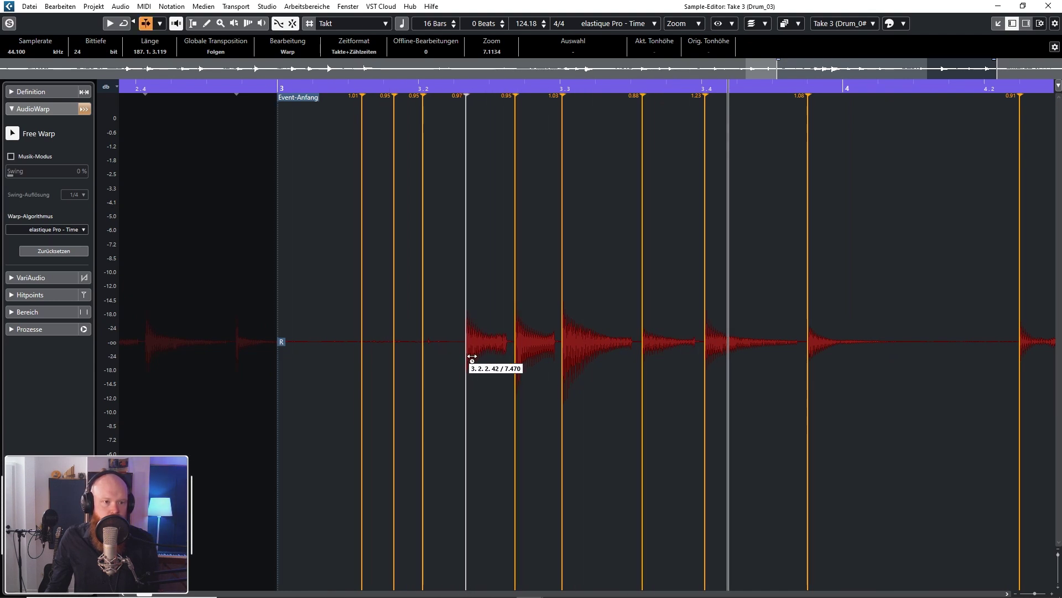
key(space)
Move the warp marker of the hit between 3.3 and 3.4 later, to about 3.3.3.88, checking it by playback.
drag(643, 363, 652, 359)
key(space)
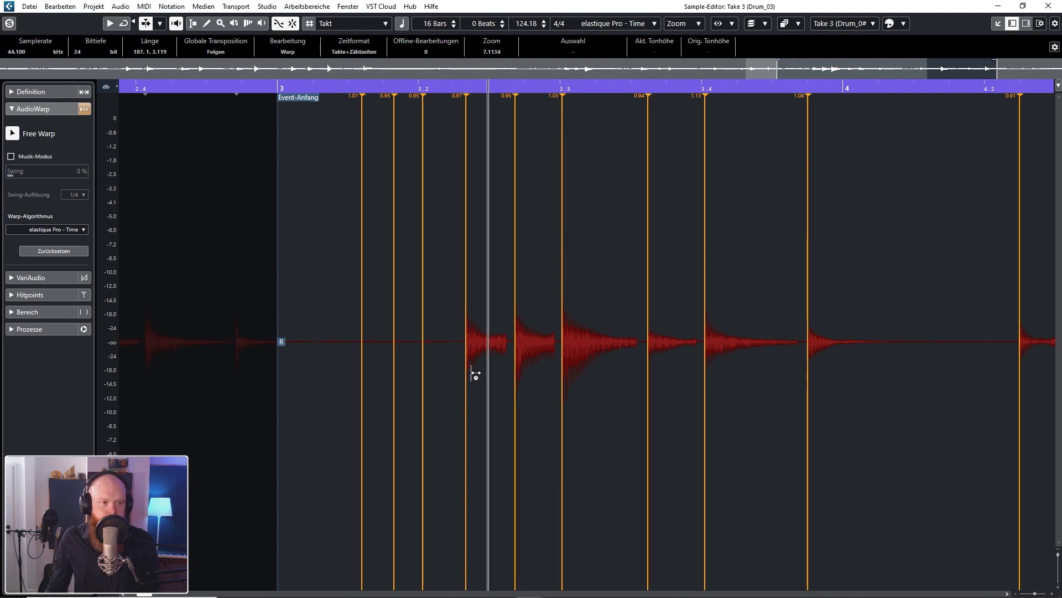
key(space)
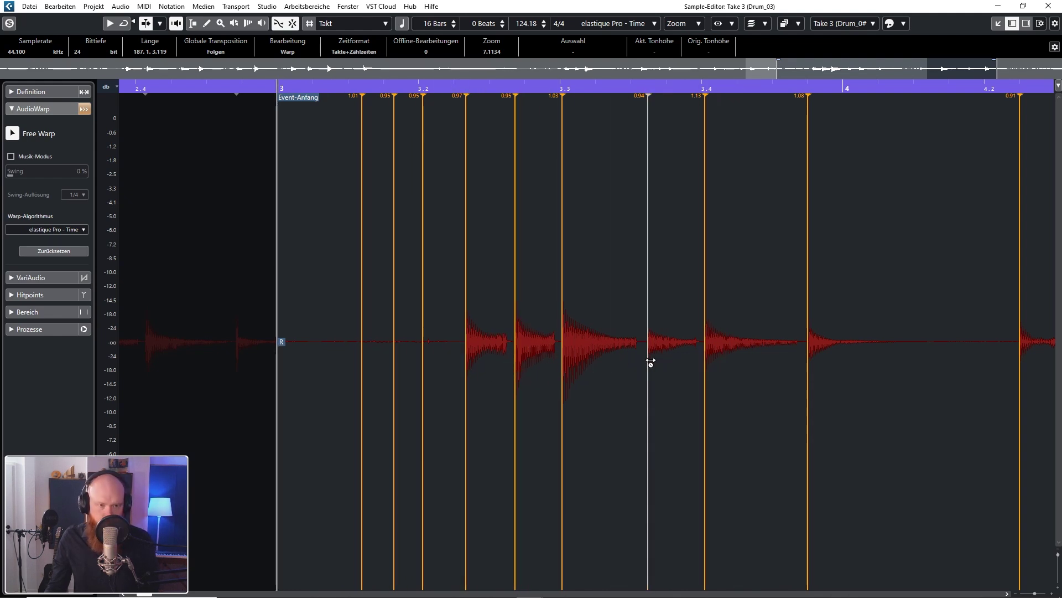
drag(650, 360, 664, 360)
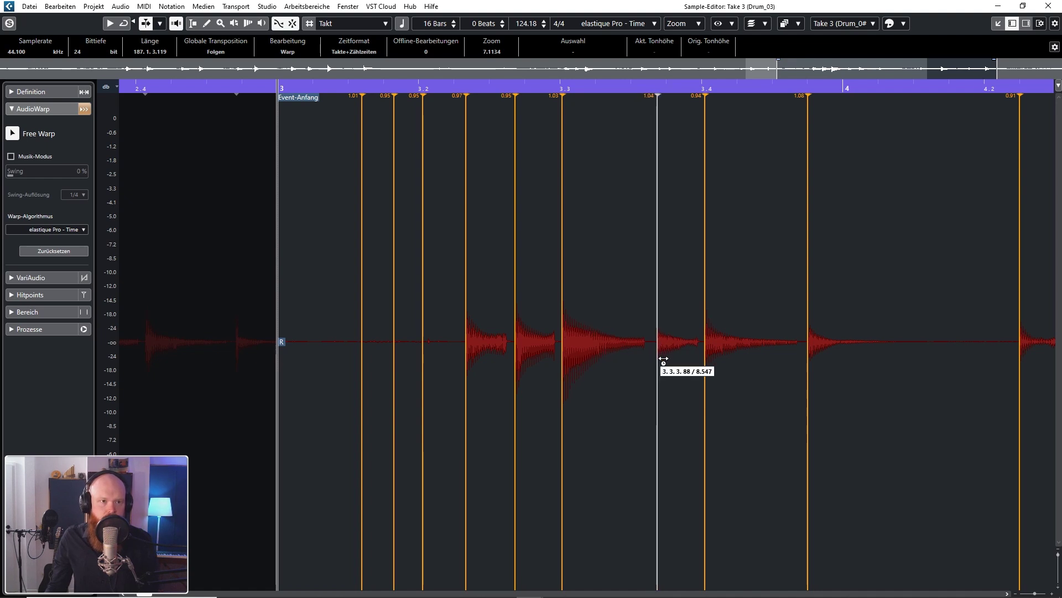
key(space)
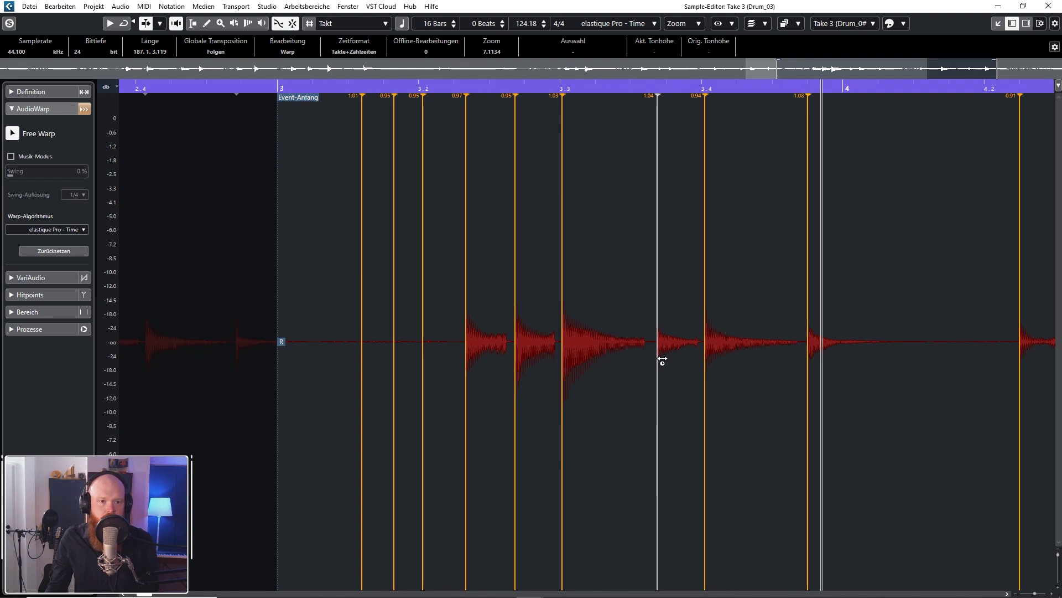
key(space)
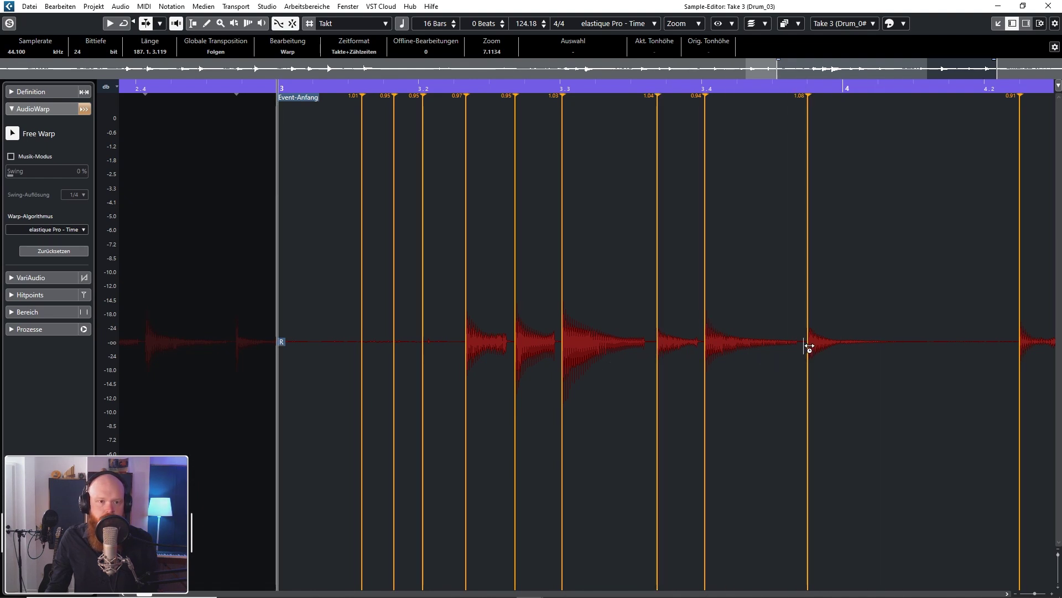
Move the warp marker of the last hit before bar 4 slightly earlier, play it back and close the Sample Editor.
drag(814, 349, 799, 348)
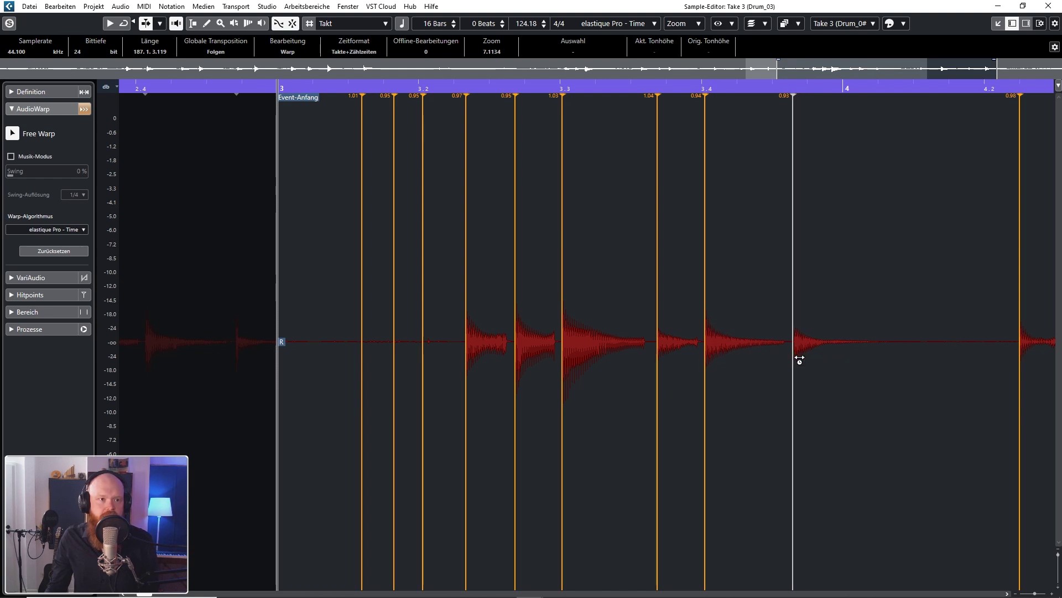
key(space)
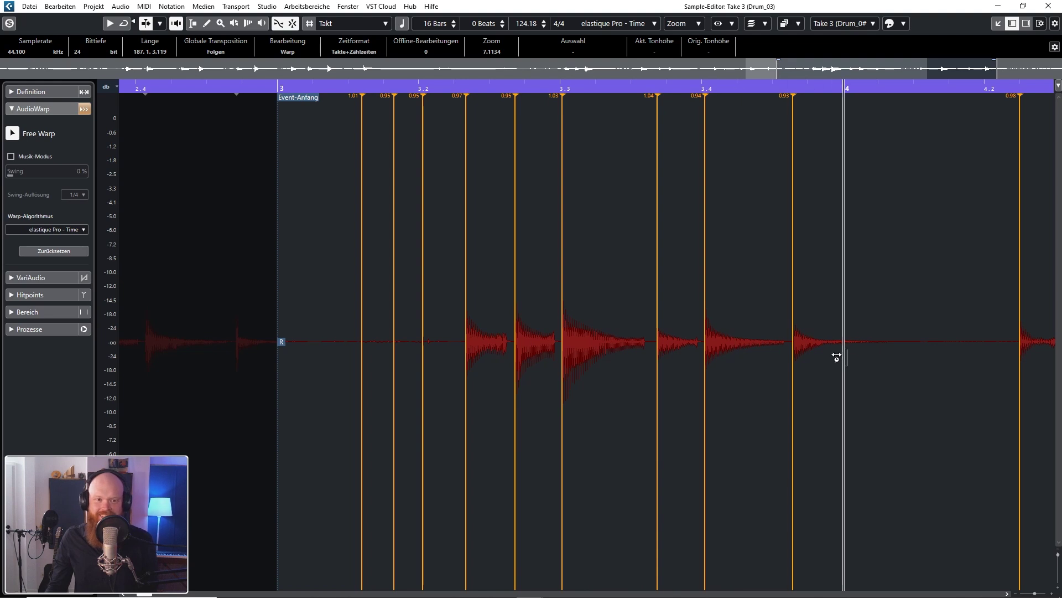
key(g)
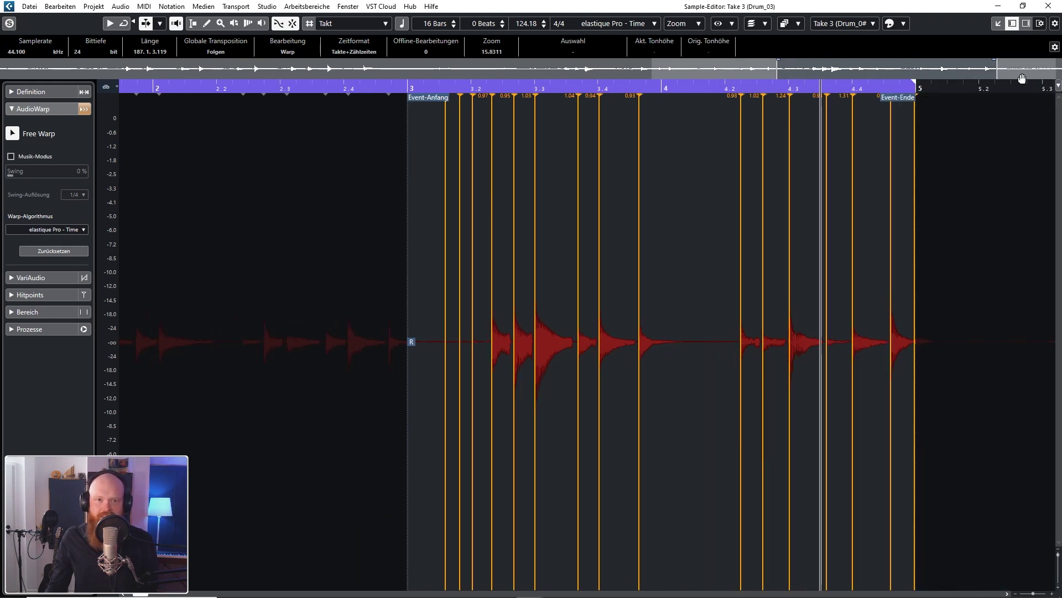
click(1055, 6)
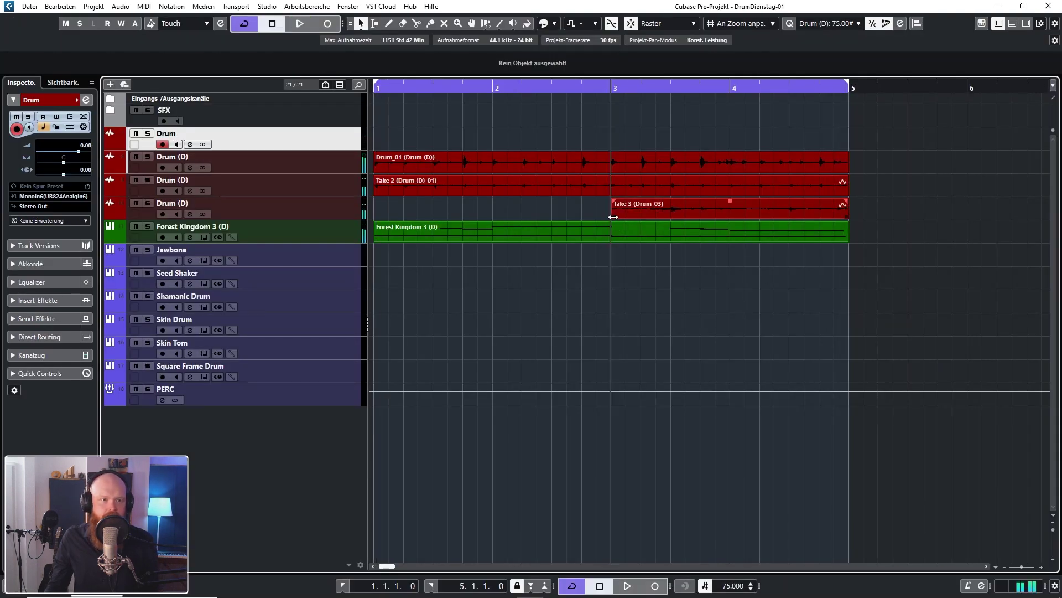
Try placing a copy of the Take 3 event at bar 1 and undo it.
drag(670, 212, 420, 214)
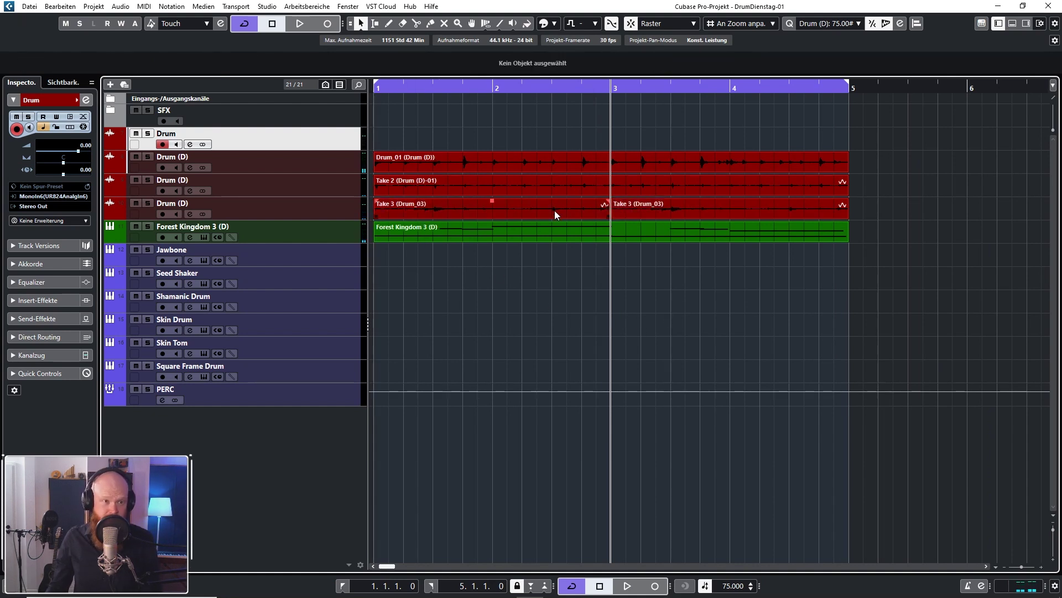
key(ctrl+z)
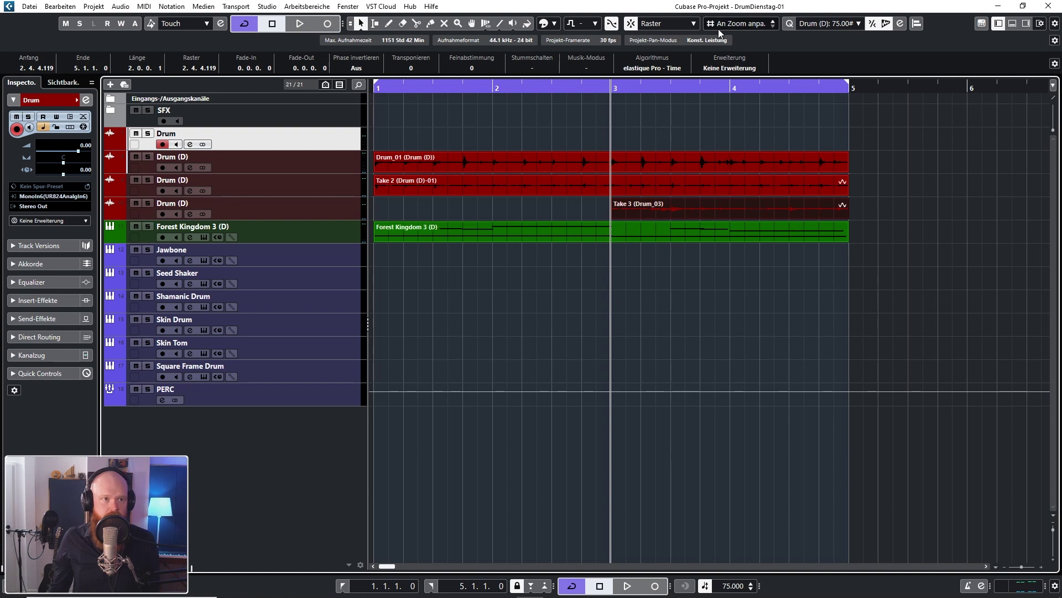
Solo the third Drum (D) track and listen to the warped Take 3 event from bar 3.
click(342, 207)
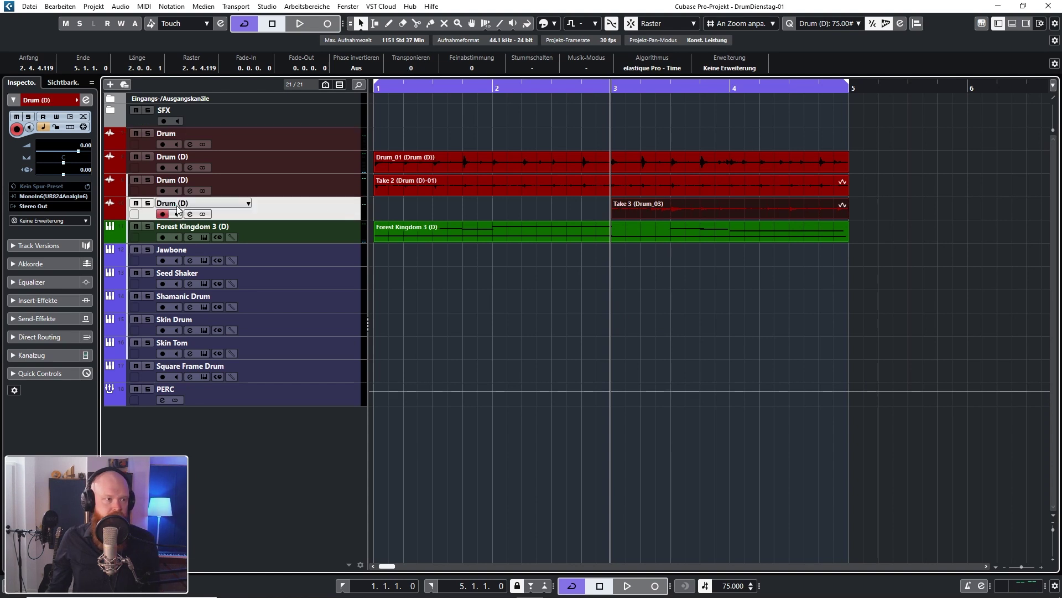
click(148, 204)
key(space)
click(663, 245)
scroll(669, 254, up, 2)
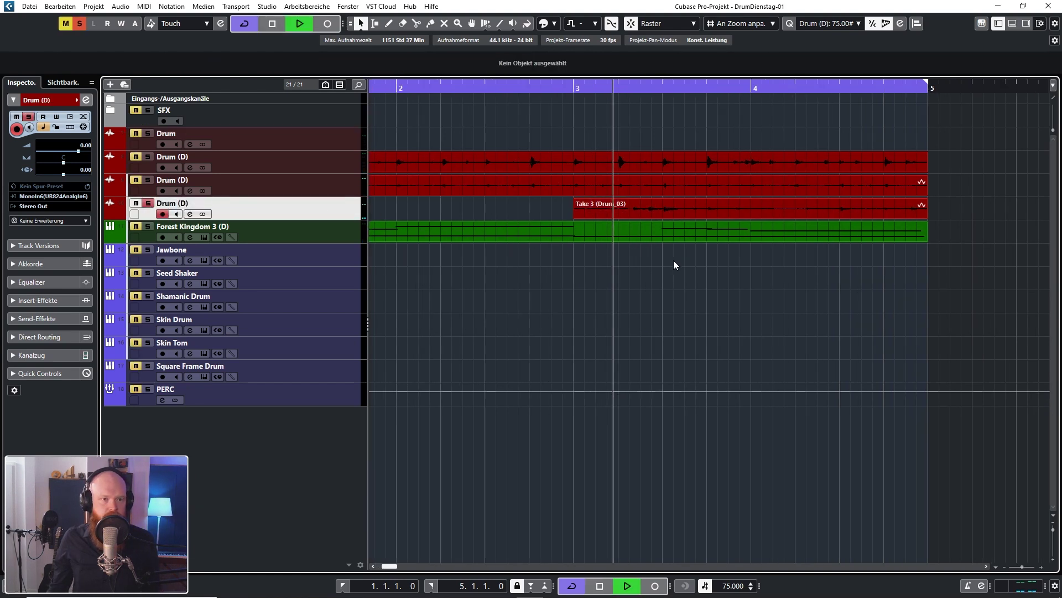
mouse_move(640, 211)
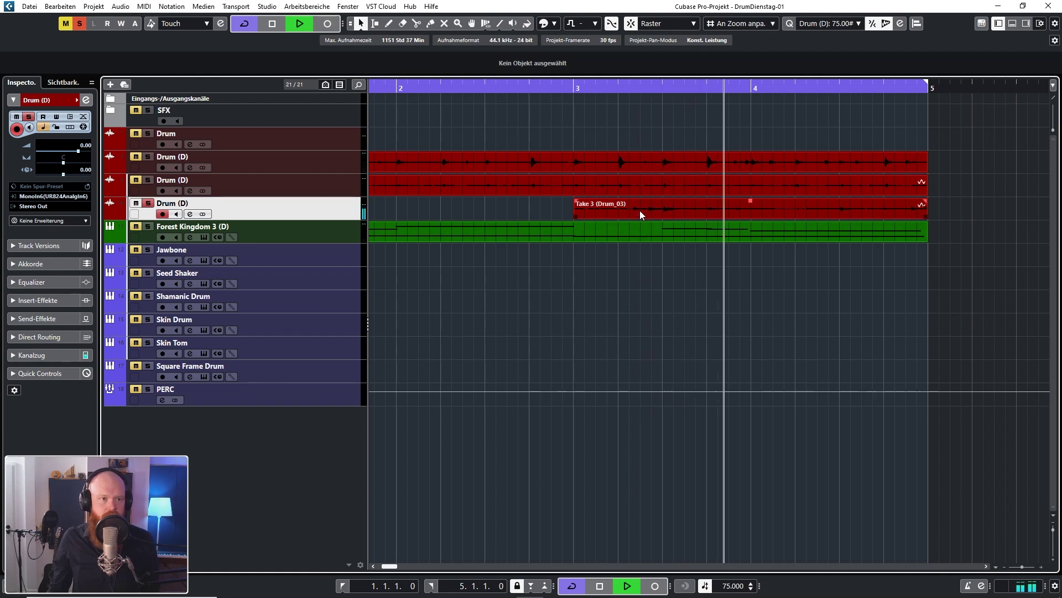
key(space)
key(space)
key(space)
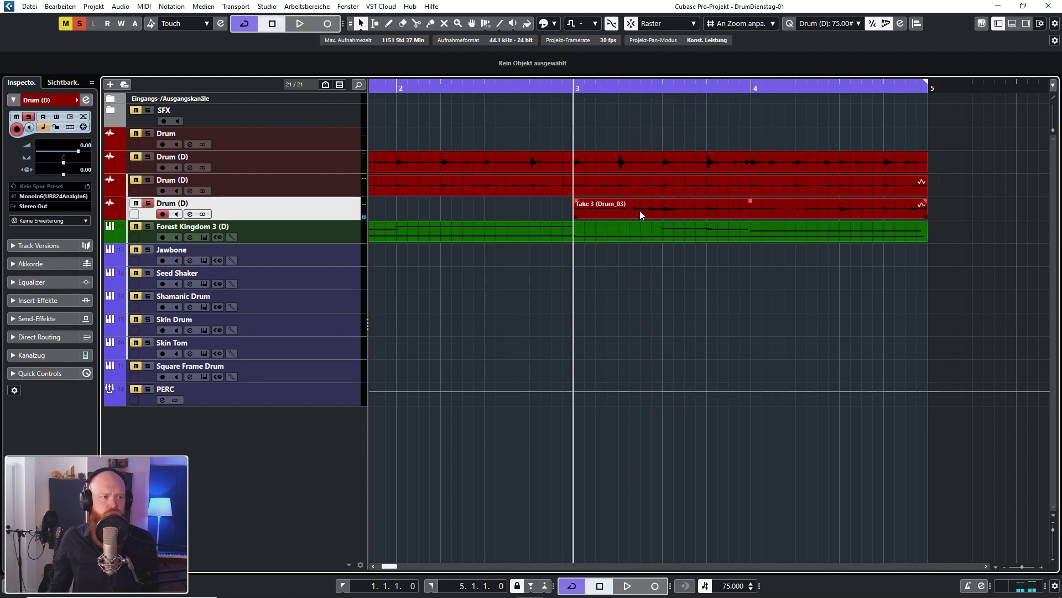
key(space)
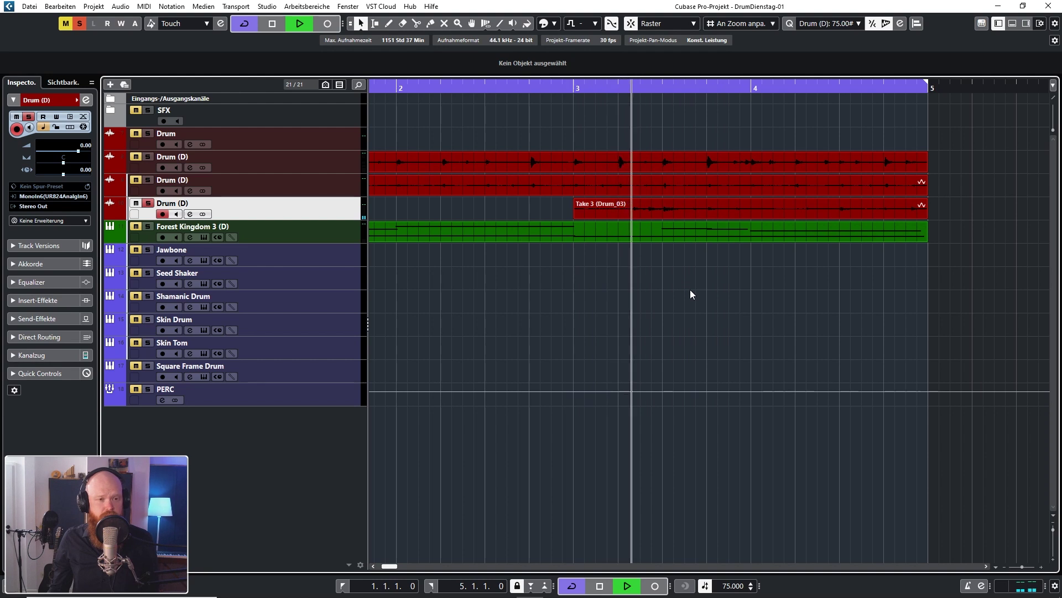
key(space)
Unsolo the drum track, select the Forest Kingdom 3 (D) track and play all tracks together.
key(s)
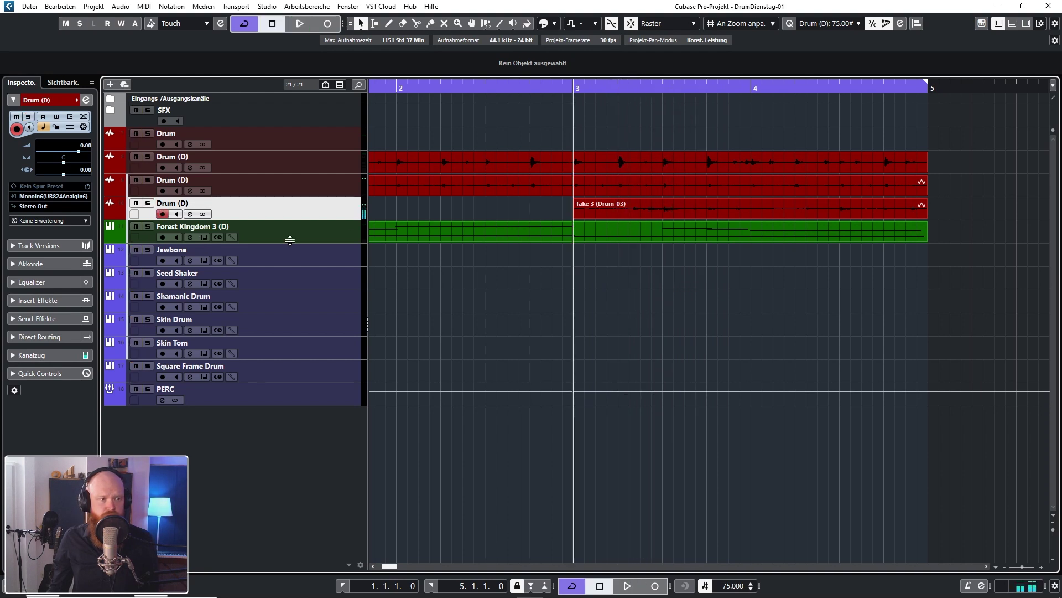
click(350, 231)
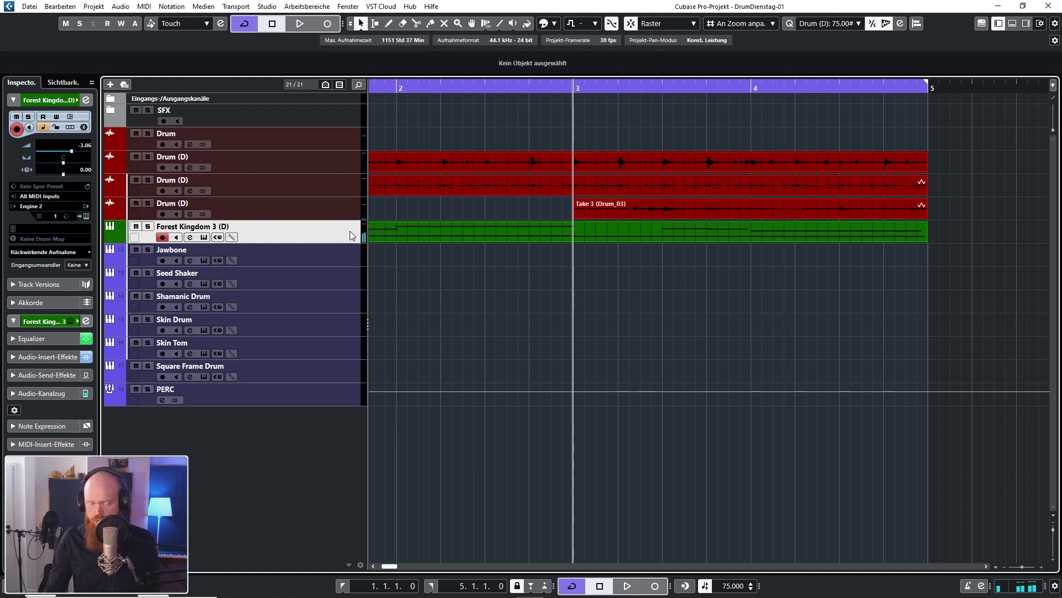
key(space)
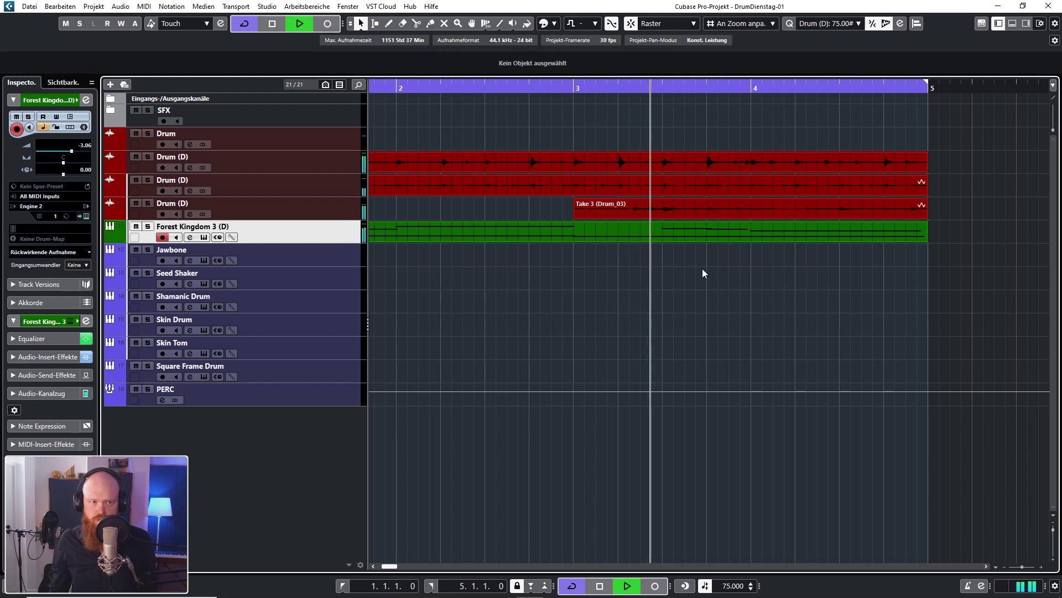
Solo the third Drum (D) track and set the Take 3 event's transposition to -7, checking it by playback.
click(148, 209)
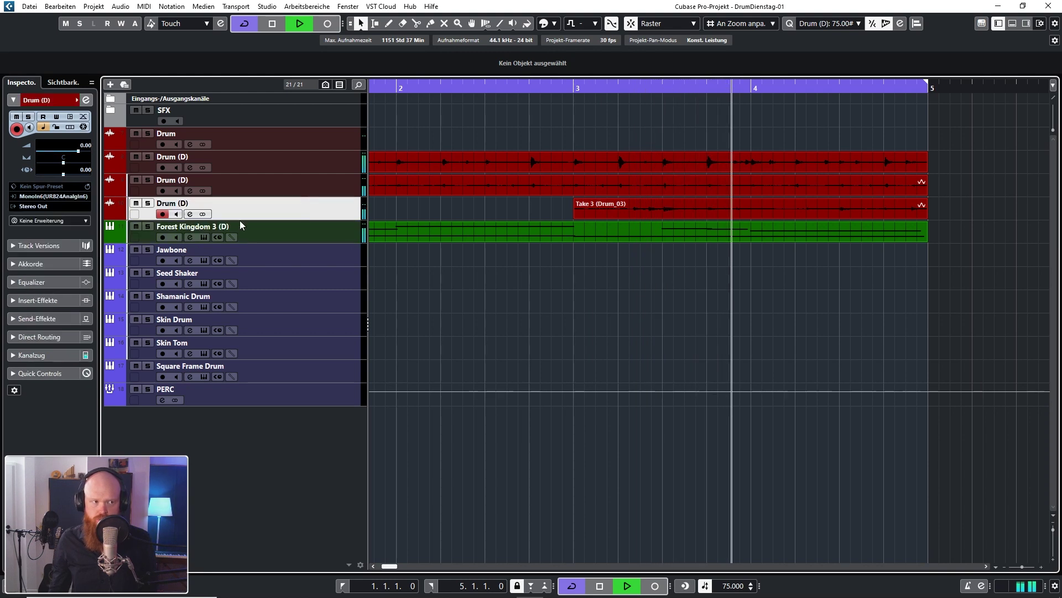
click(149, 209)
click(641, 211)
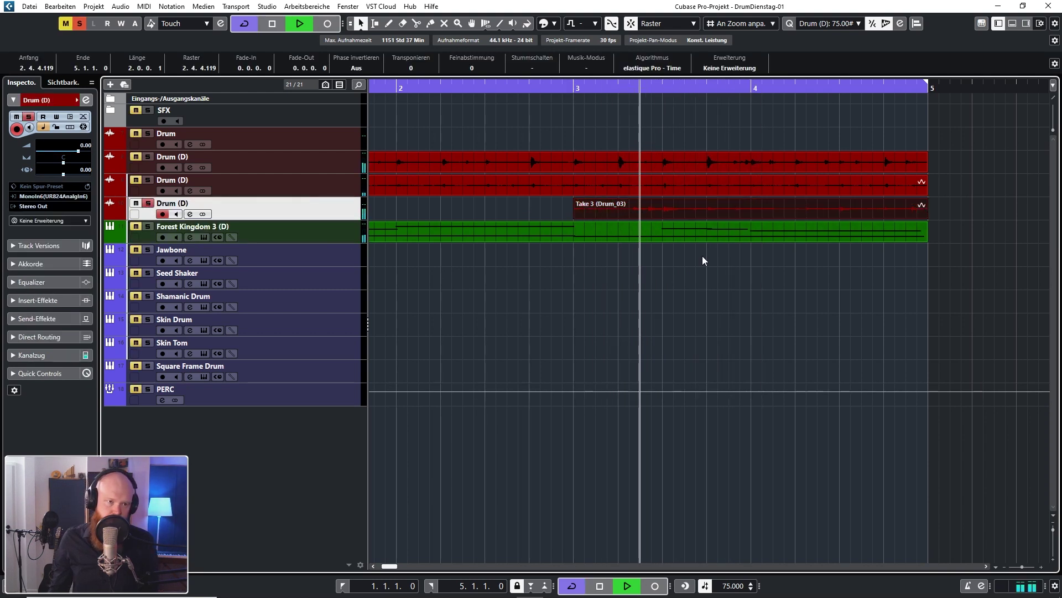
key(space)
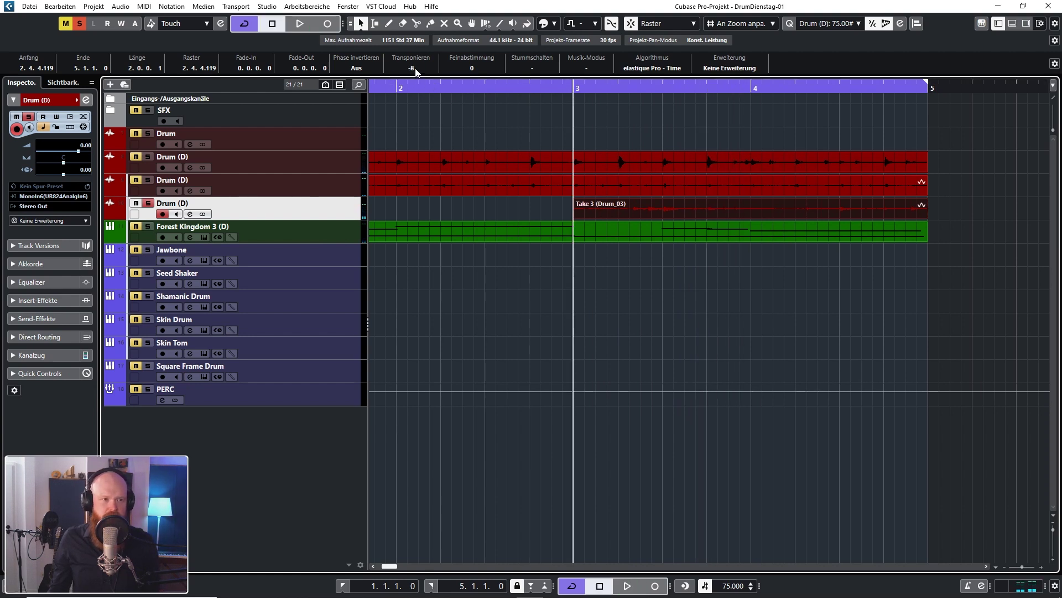
key(space)
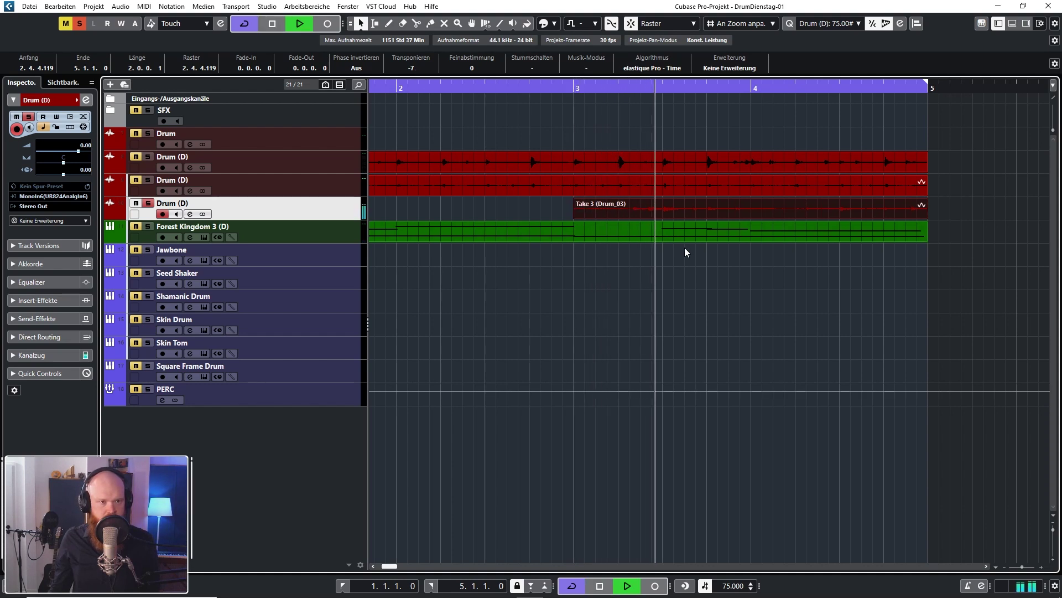
key(space)
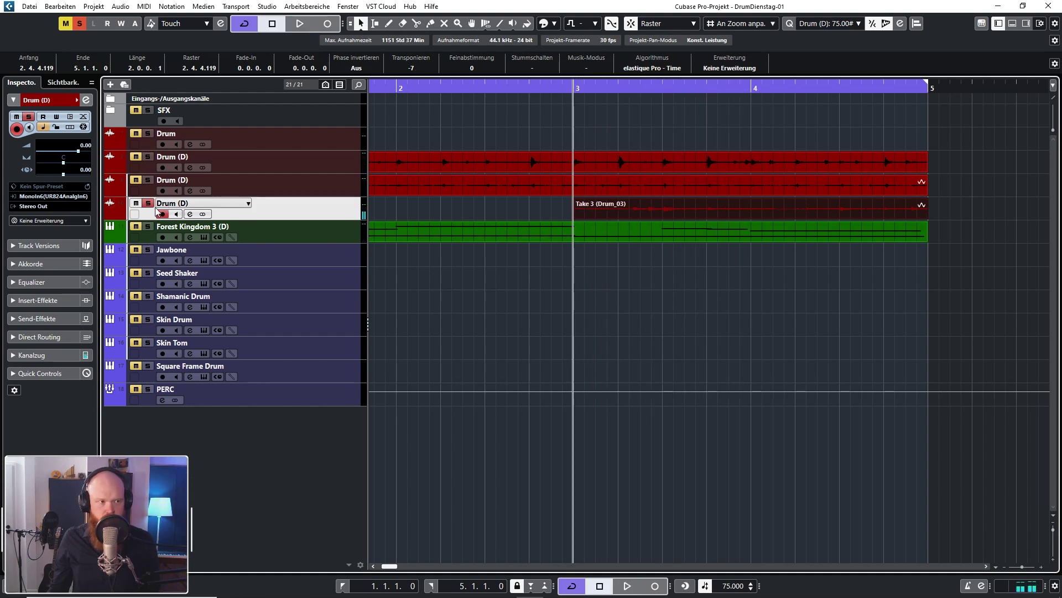
Unsolo the third Drum (D) track and listen to the transposed take with all other tracks.
key(s)
key(space)
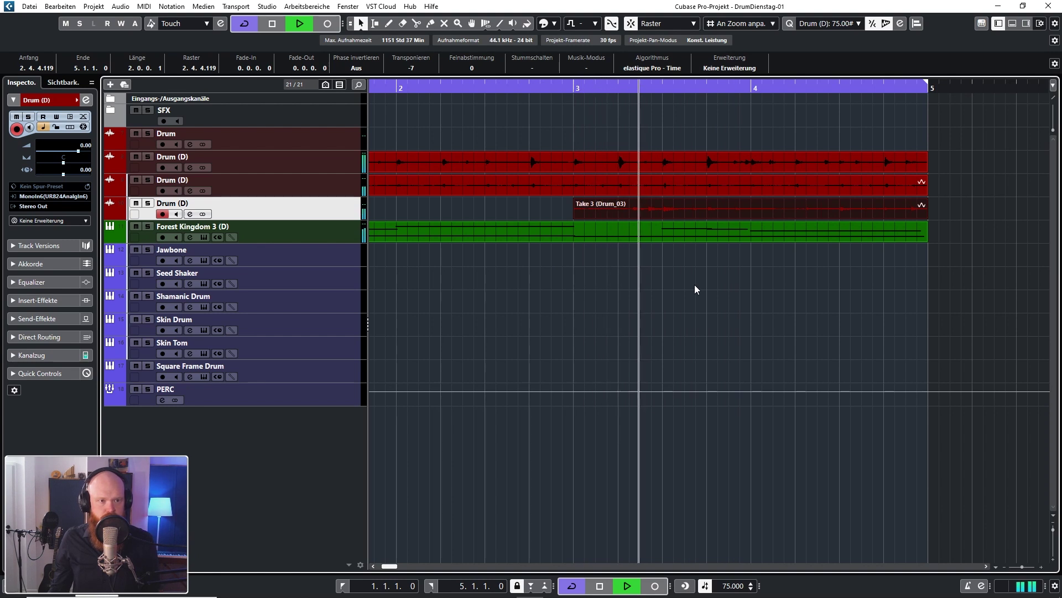
click(695, 285)
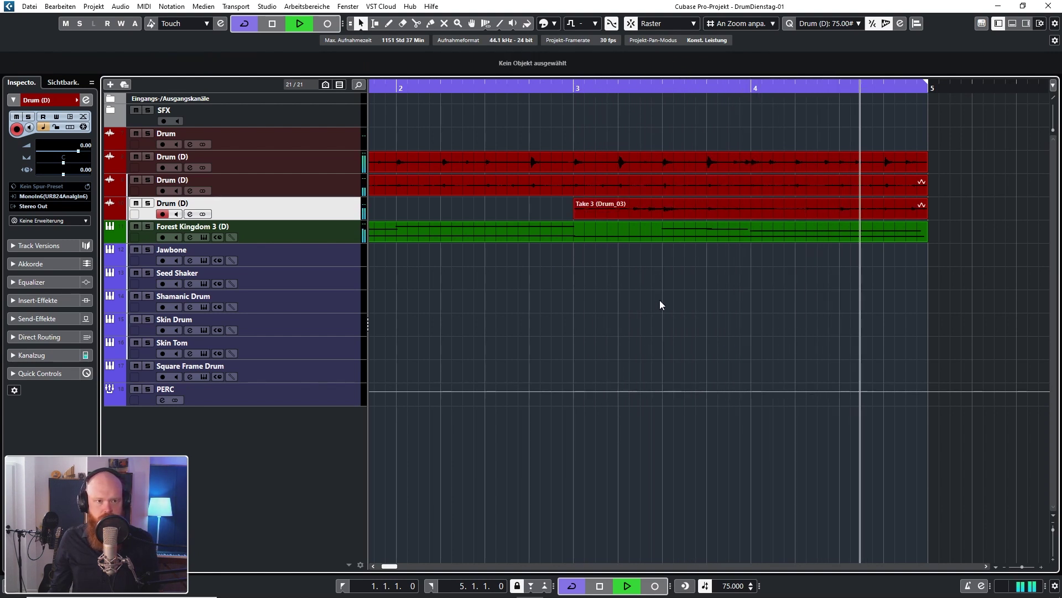
key(space)
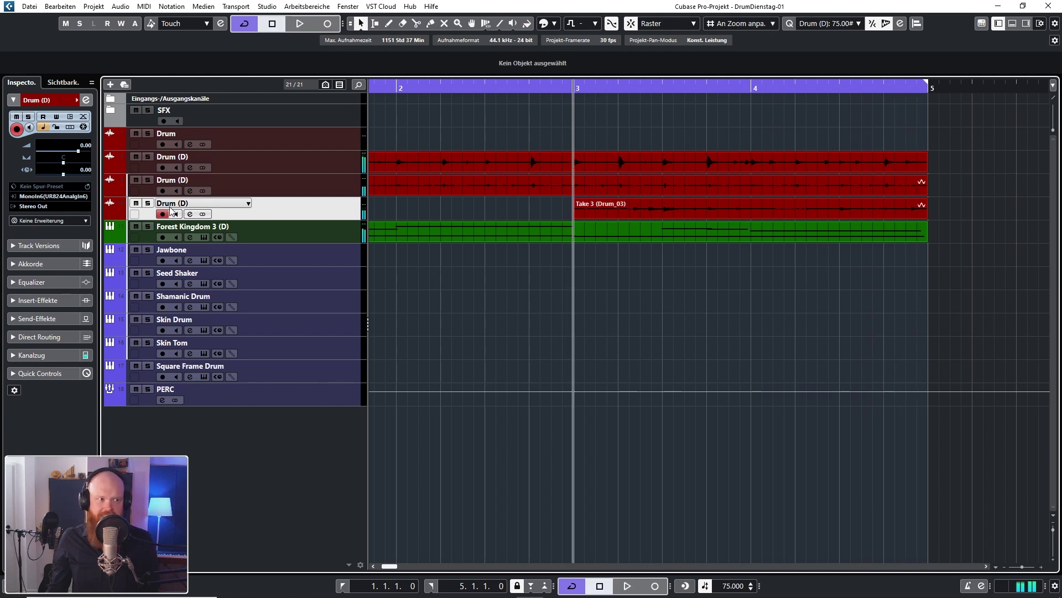
Solo the third Drum (D) track, select its Take 3 event and listen to it from bar 3.
click(148, 203)
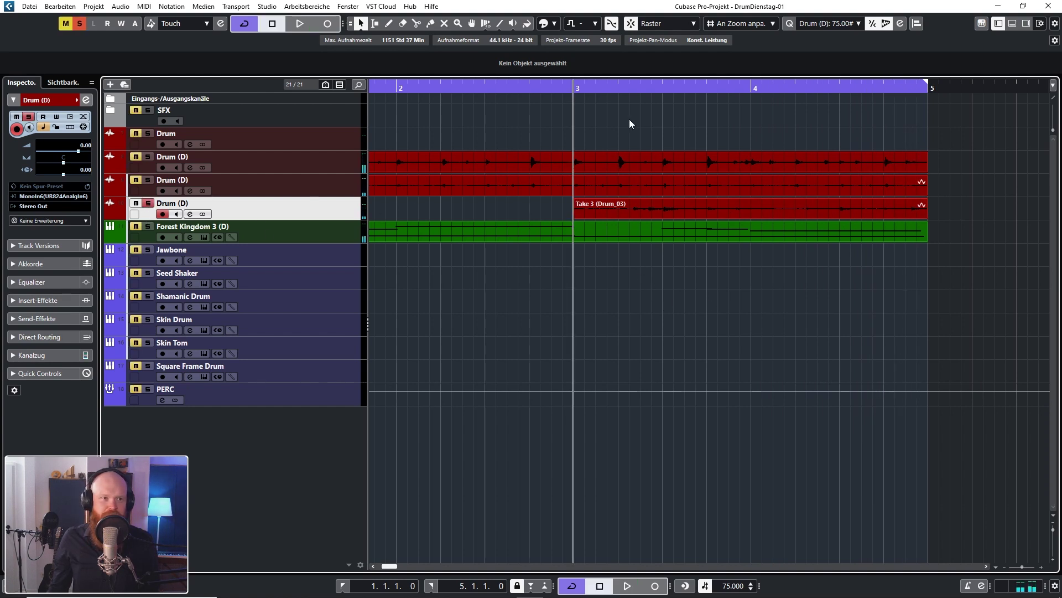
click(646, 213)
click(632, 92)
key(space)
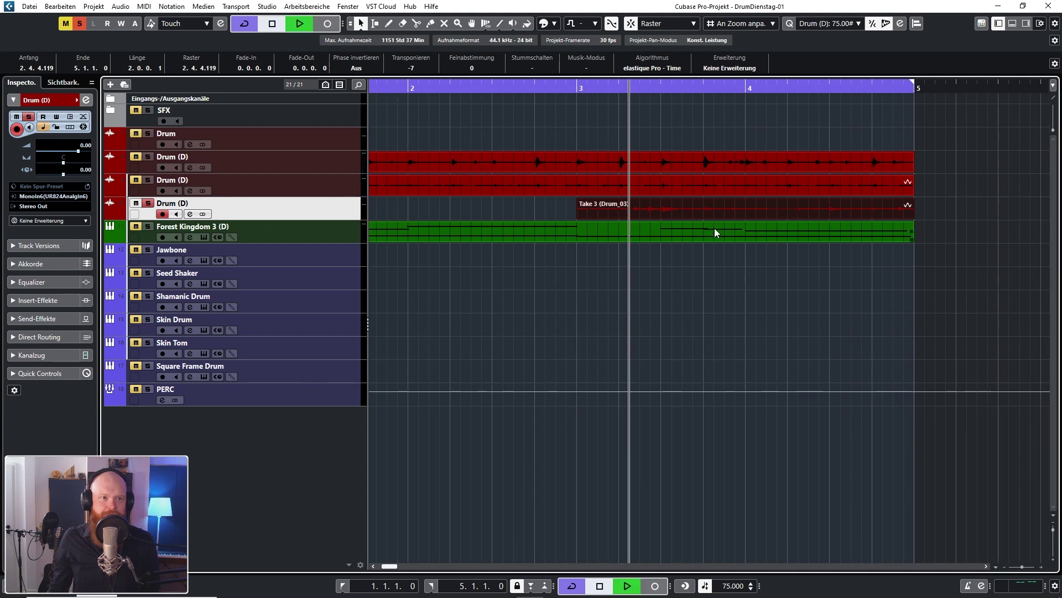
key(h)
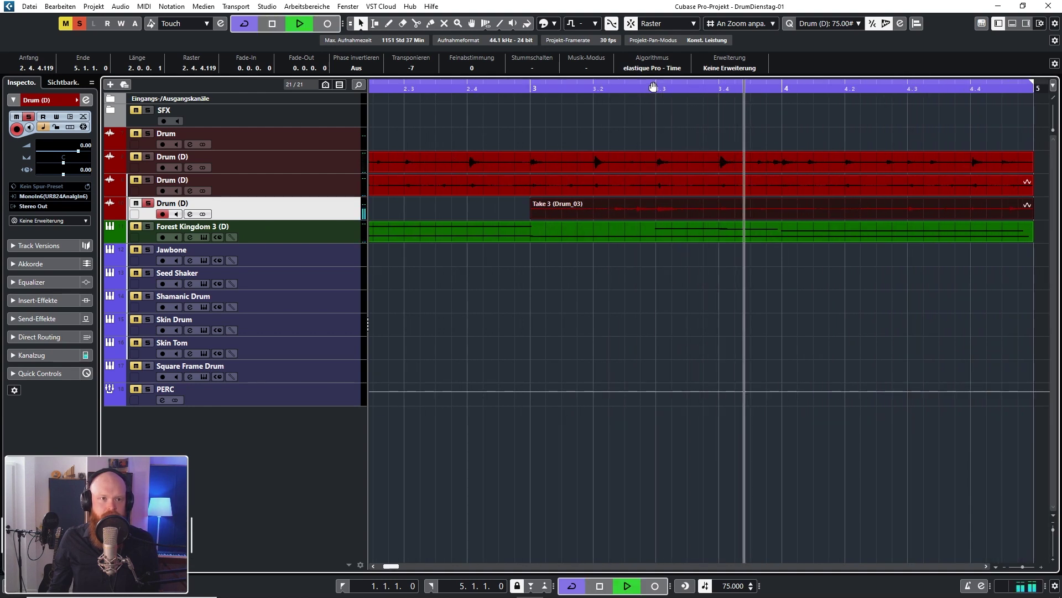
key(space)
Change the Take 3 event's stretch algorithm to elastique Pro - Formant Time and check it by playback.
click(661, 69)
mouse_move(659, 78)
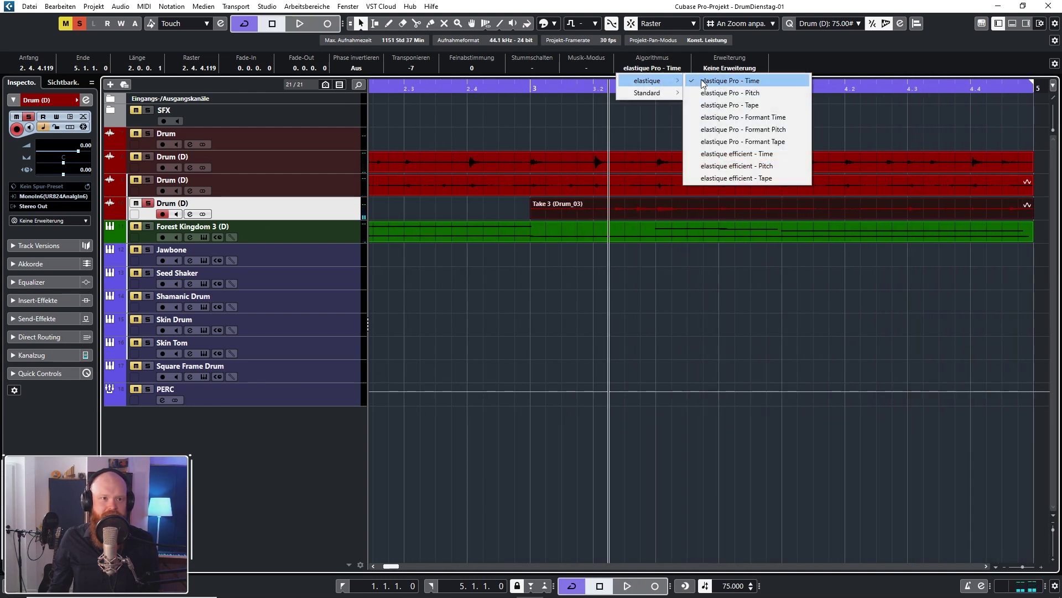
click(774, 117)
key(space)
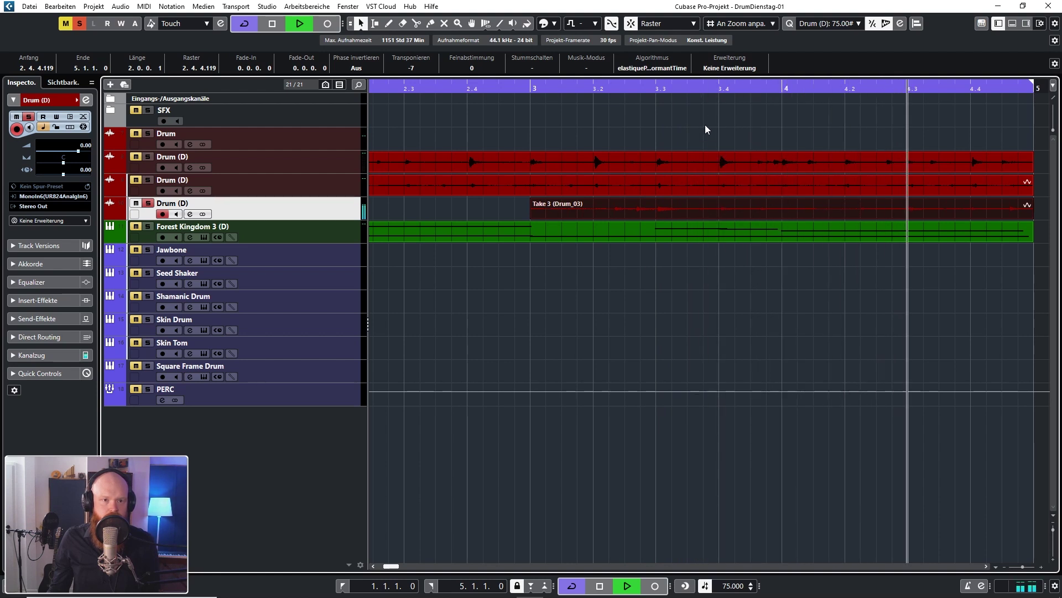
Stop playback and copy the Take 3 event to bar 1 on the same track so it fills all four bars.
key(shift+f)
click(632, 313)
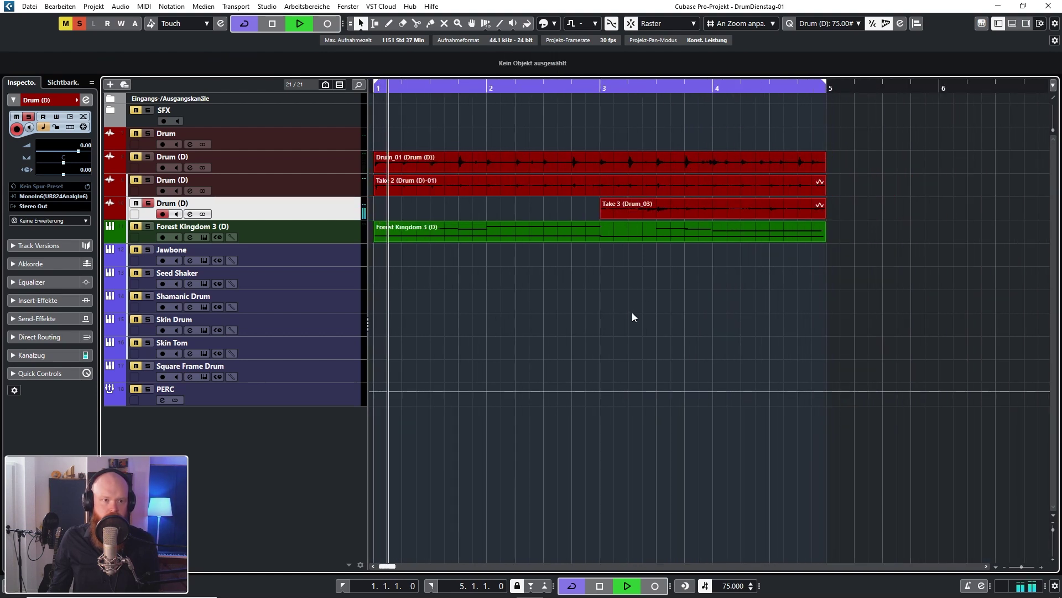
key(space)
drag(669, 214, 420, 211)
click(411, 91)
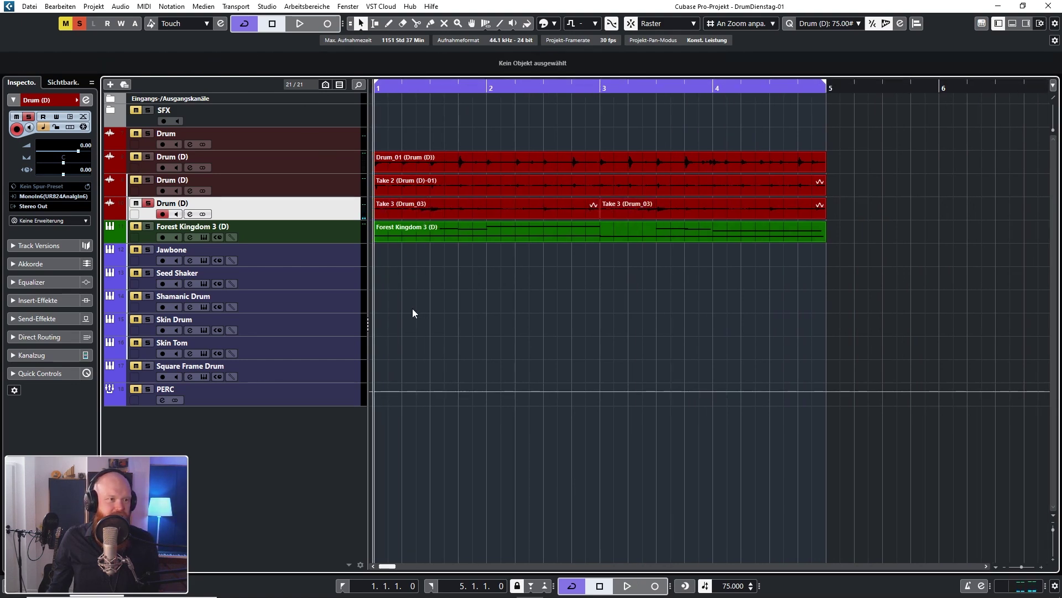
Open the third Drum (D) track's channel settings, enable the low-cut filter and raise it to slightly above 142 Hz during playback.
click(189, 214)
key(space)
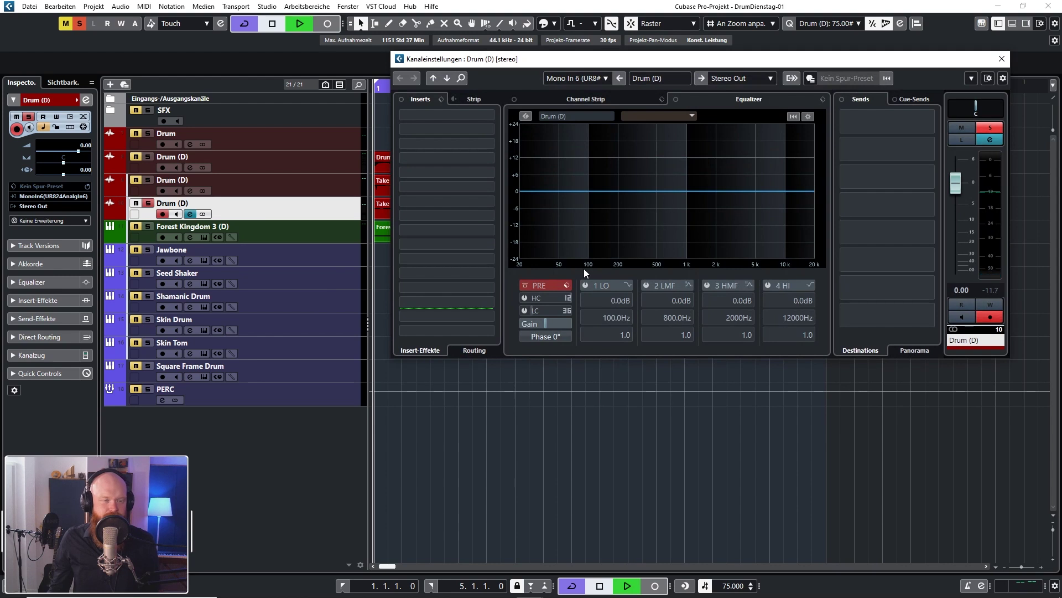
click(524, 310)
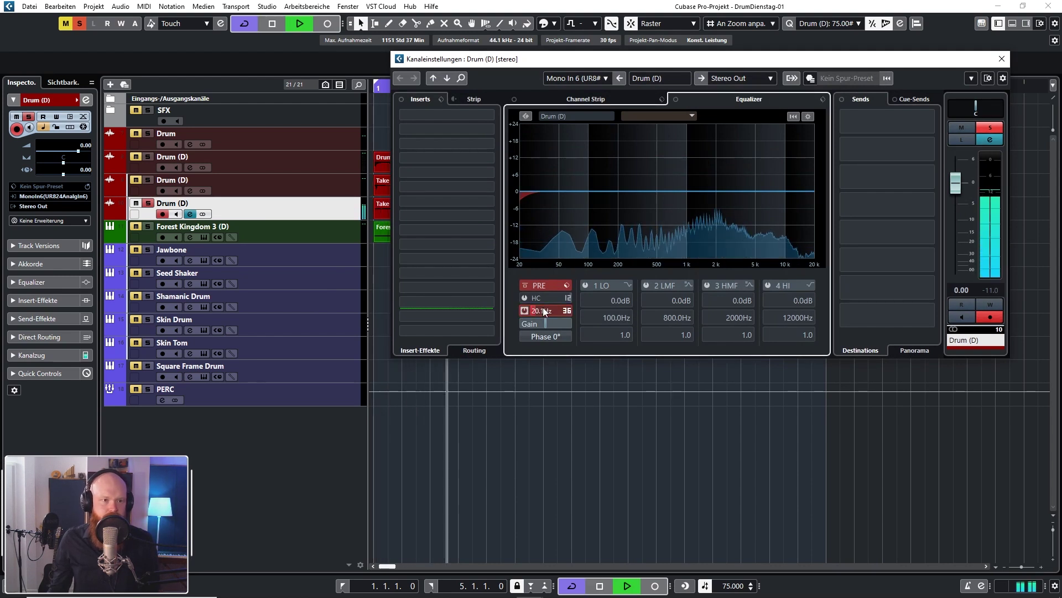
scroll(542, 310, up, 5)
scroll(544, 311, up, 6)
key(space)
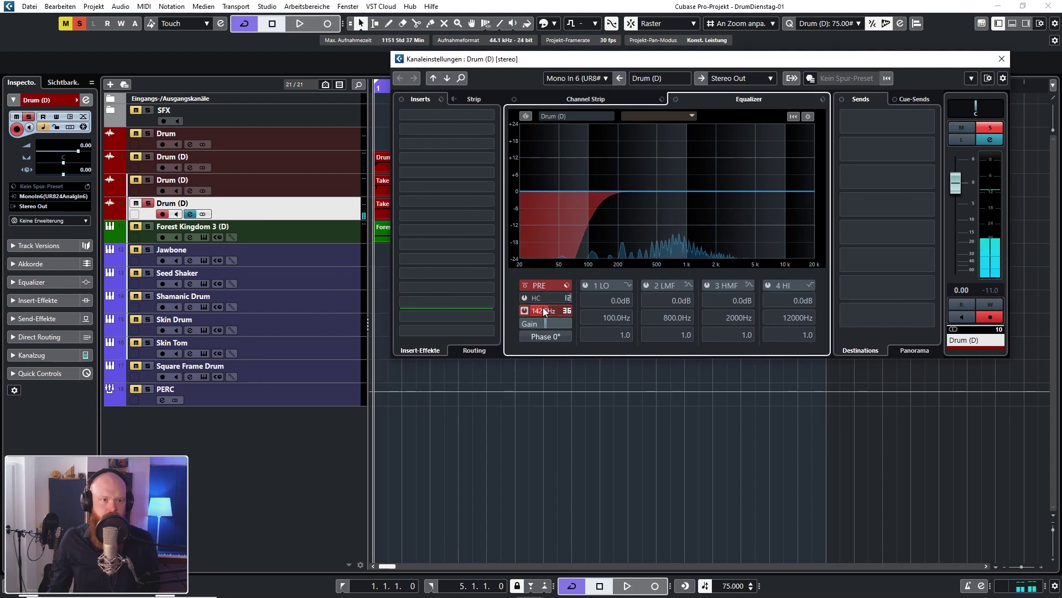
scroll(544, 312, up, 2)
Insert FabFilter Pro-Q 3 on the drum channel and add a 12 dB/oct high cut at about 5283 Hz.
click(490, 114)
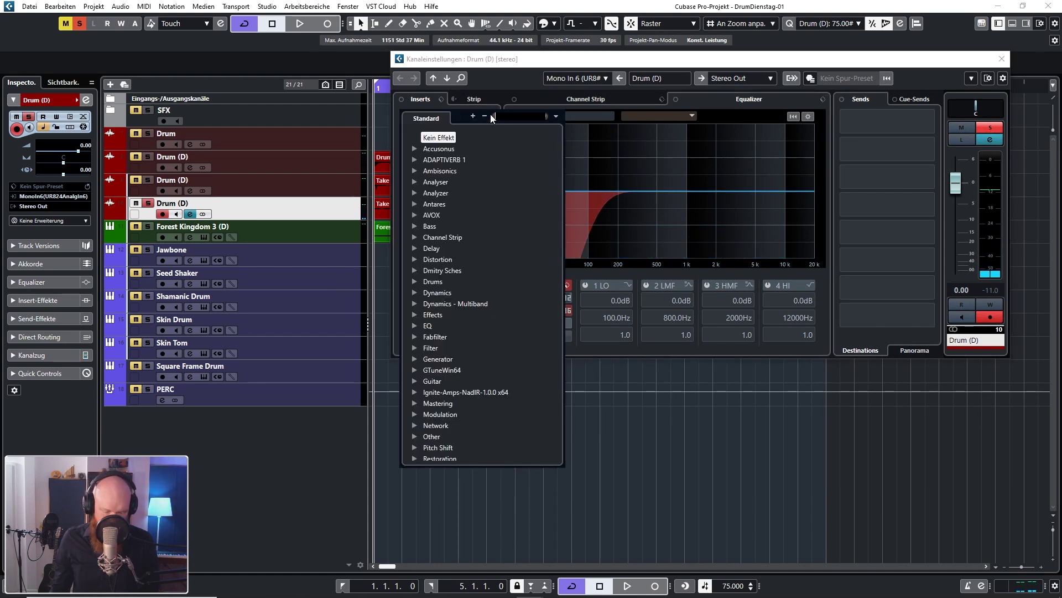
text(fab)
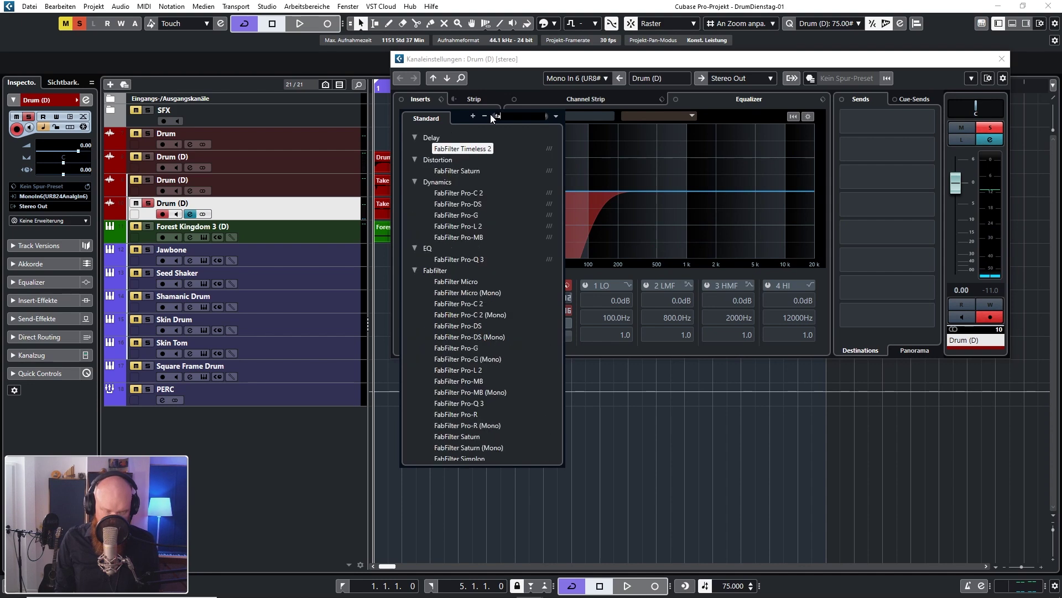
click(477, 260)
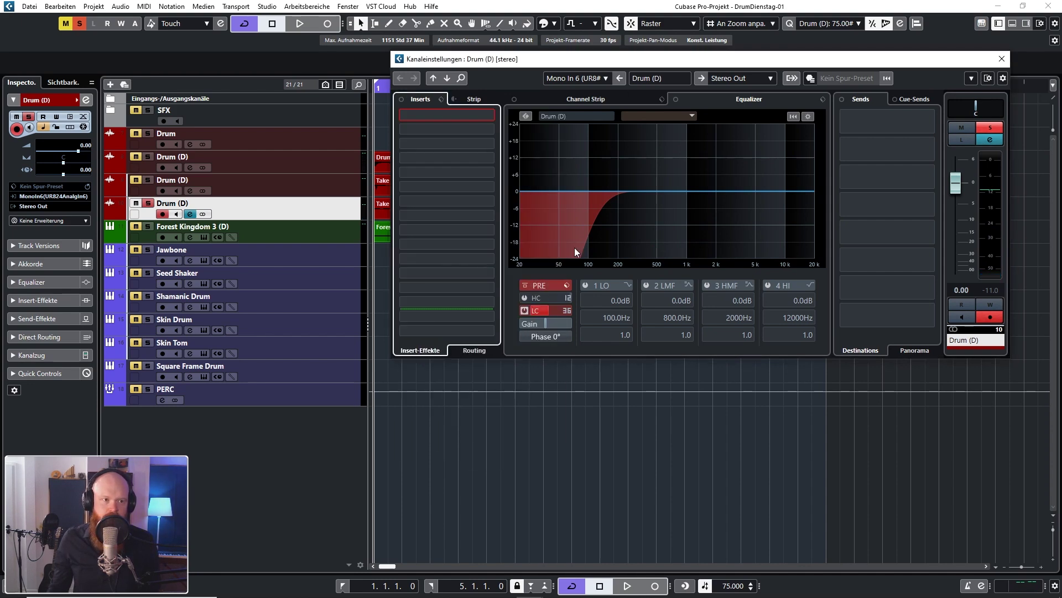
double_click(871, 177)
key(space)
drag(877, 178, 800, 150)
key(space)
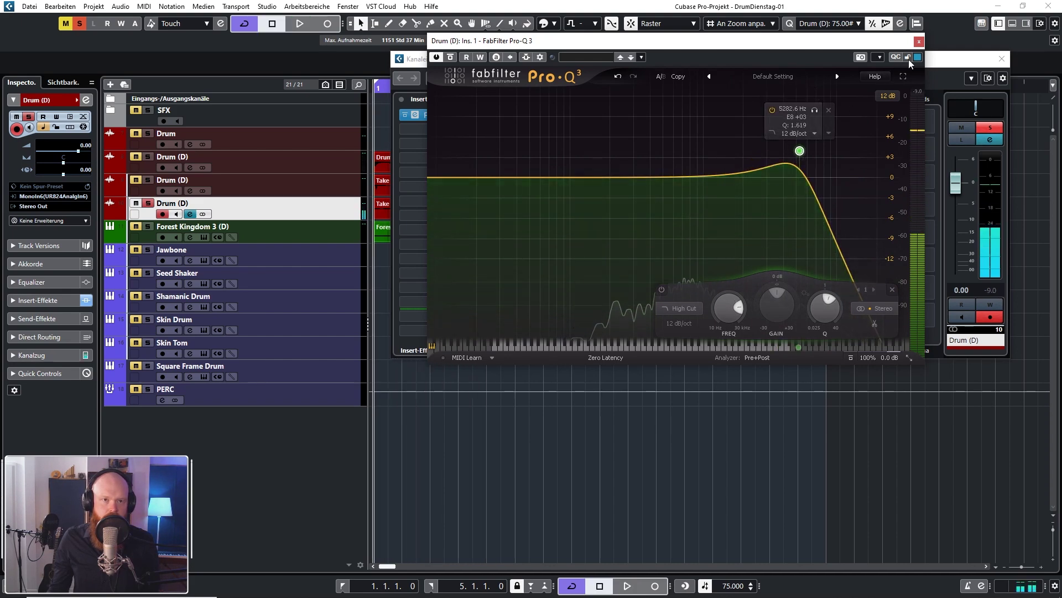
click(918, 41)
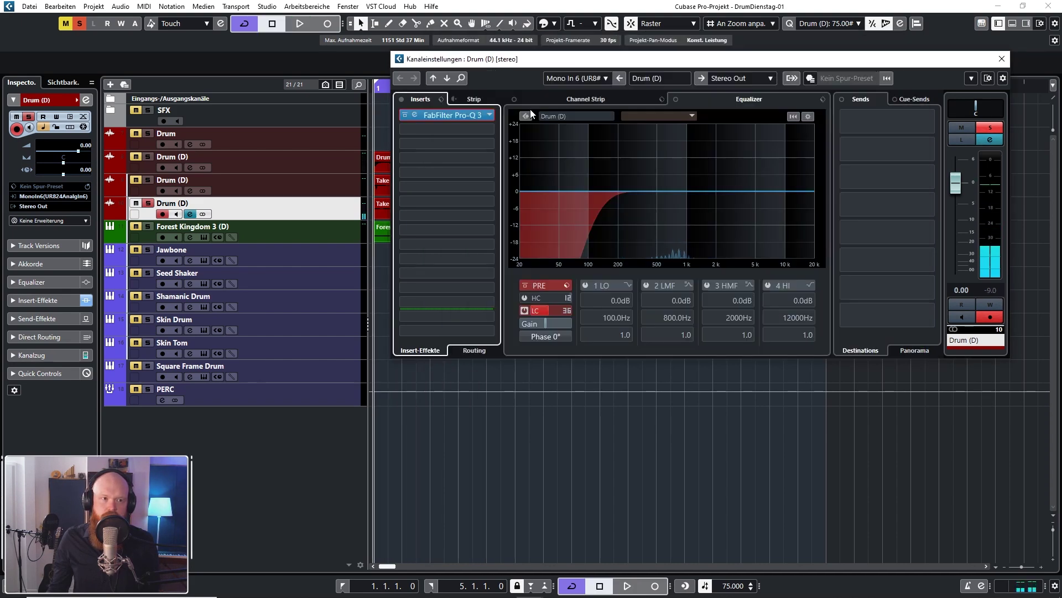
Insert Quadrafuzz v2 in the first slot and try Dist saturation with reduced drive on its third band during playback.
click(479, 117)
text(quad)
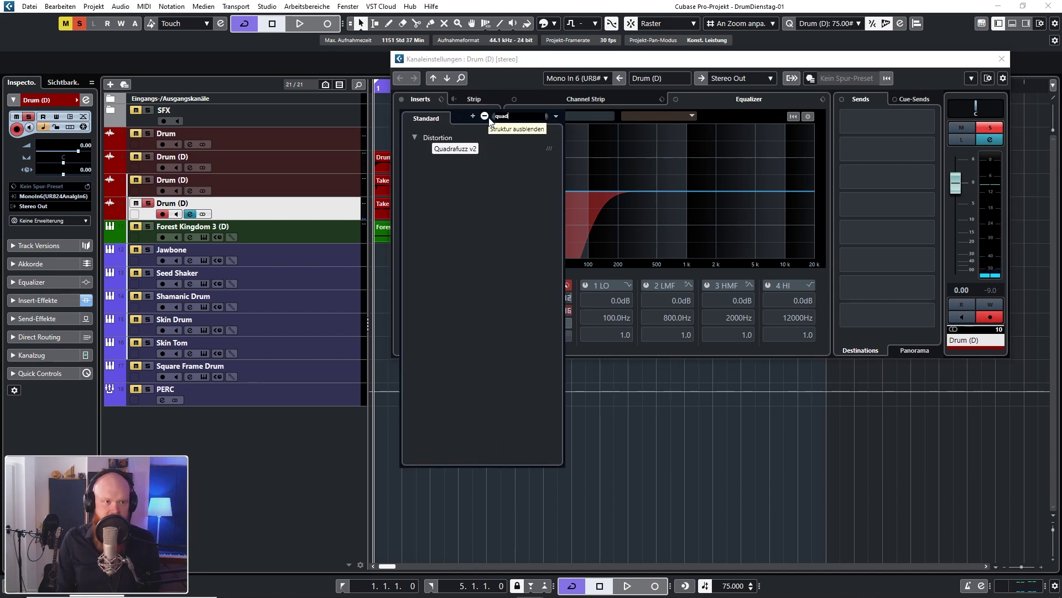
key(Return)
click(586, 250)
key(space)
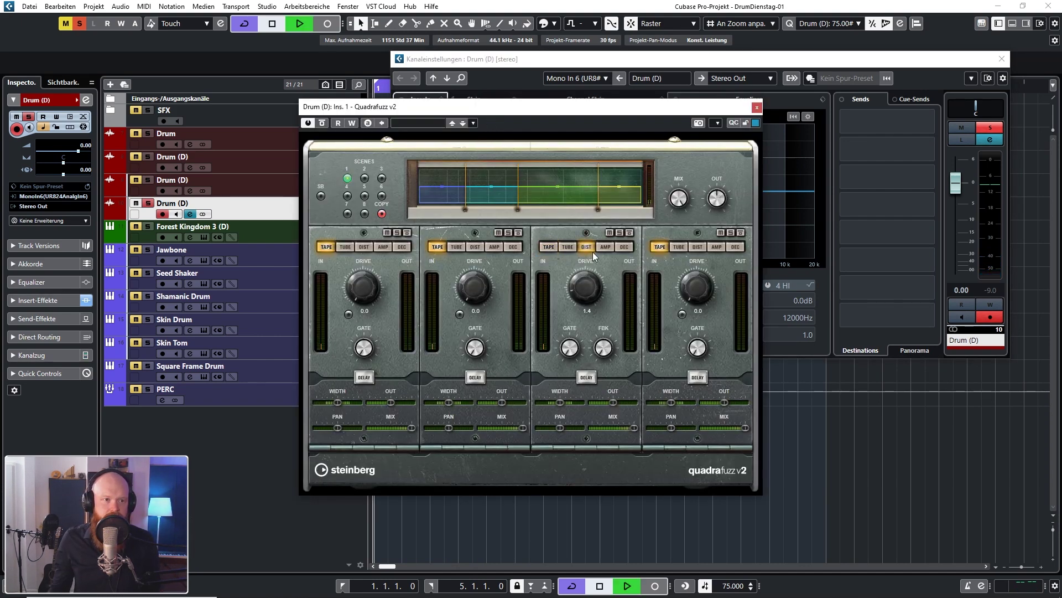
drag(591, 278, 586, 297)
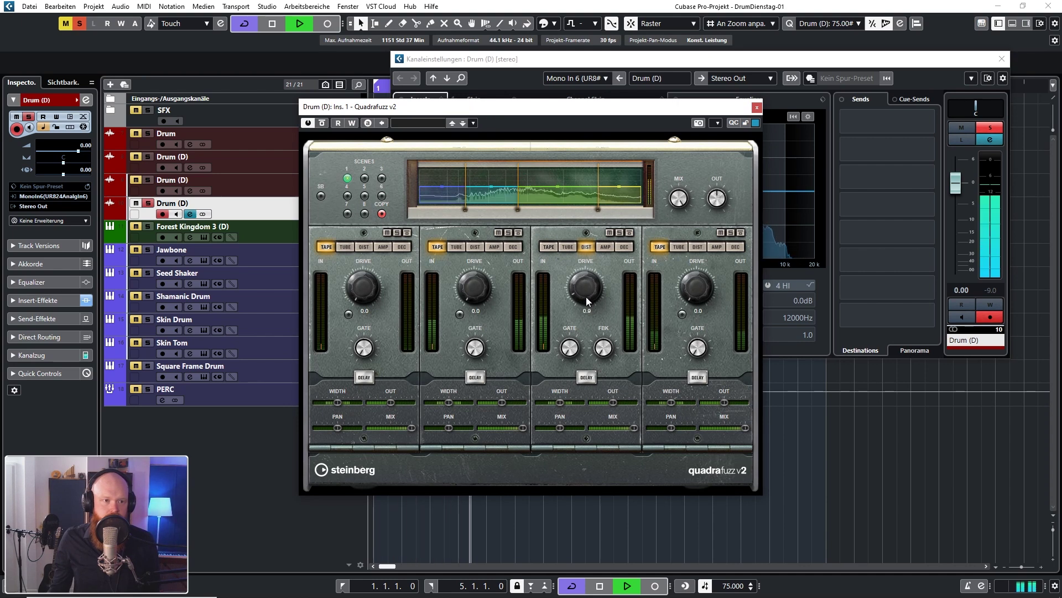
Set Quadrafuzz band two to Tube with about 1.8 drive, and bands three and four to Amp, with about 2.3 drive on band four.
click(457, 247)
drag(475, 290, 475, 280)
click(603, 246)
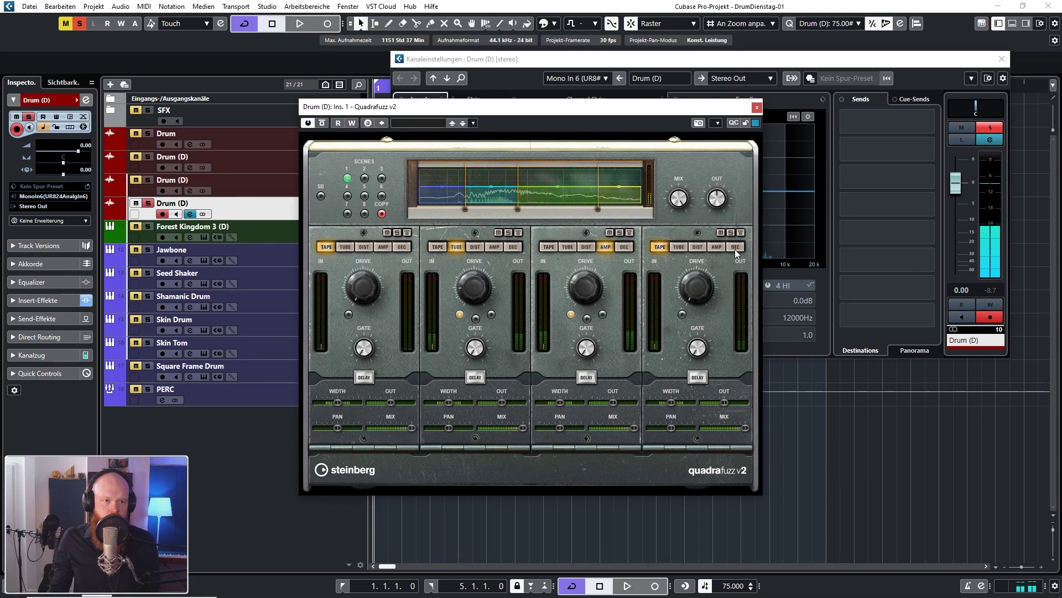
click(718, 247)
right_click(692, 291)
click(583, 118)
key(space)
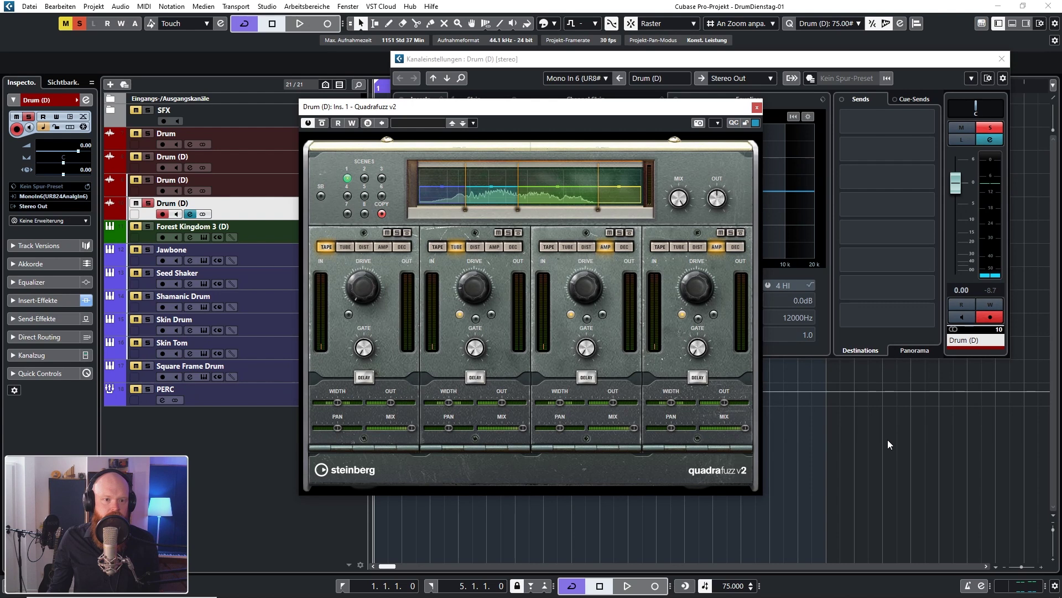
Bring the drum's channel settings window back and rearrange it and the Quadrafuzz window so the insert slots are accessible.
right_click(803, 476)
click(791, 457)
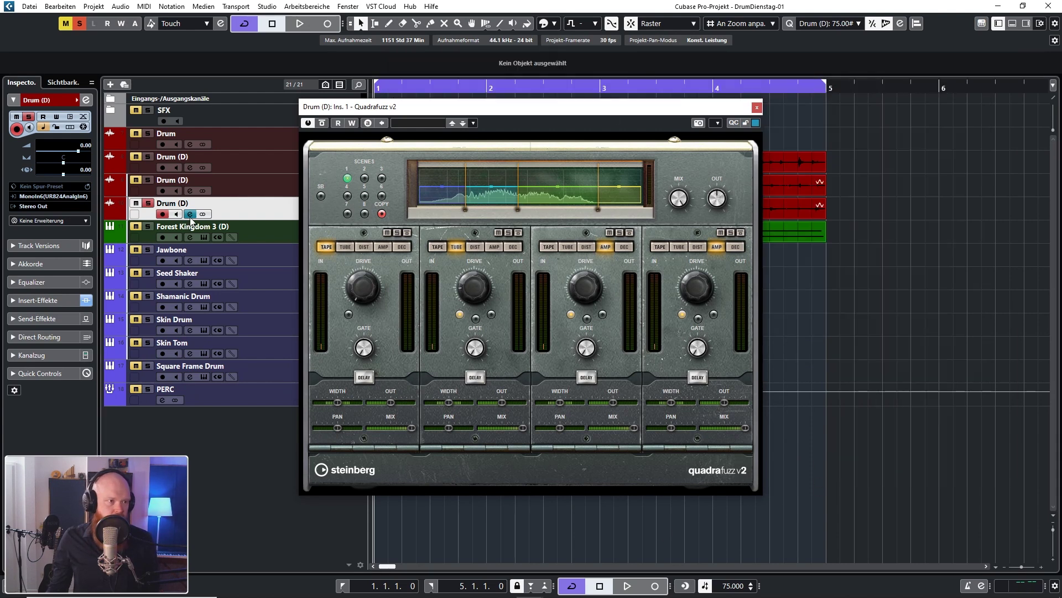
key(alt+Tab)
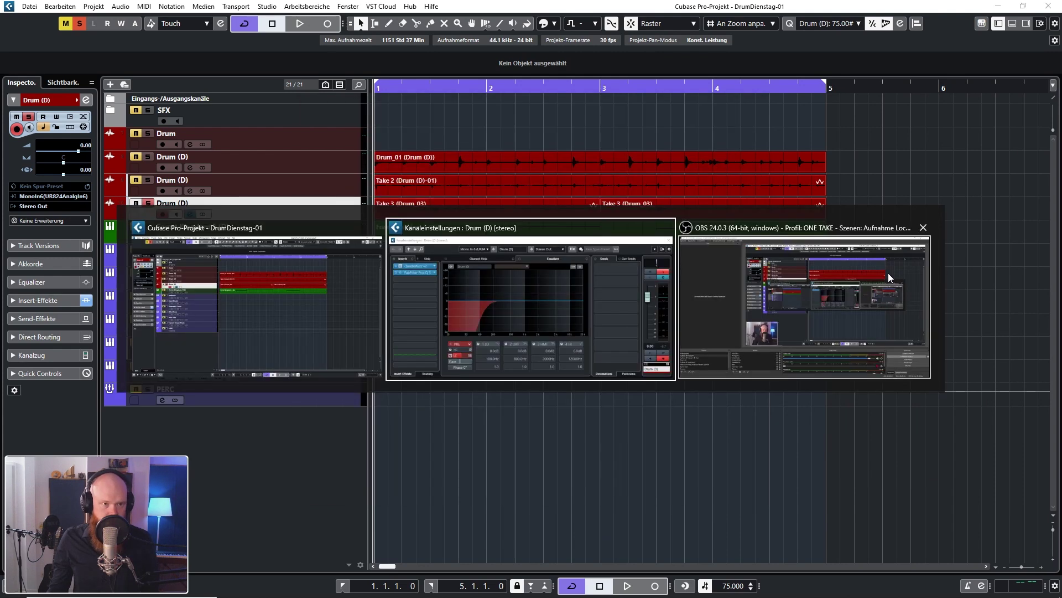
key(alt+Tab)
key(alt+Tab)
click(910, 116)
click(898, 67)
drag(898, 67, 891, 102)
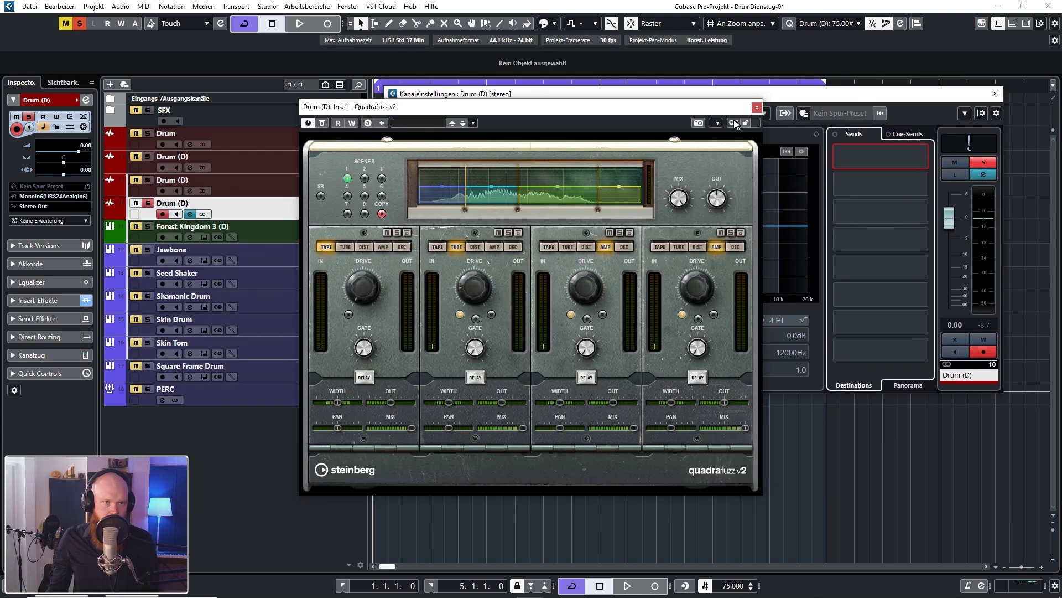
drag(680, 112, 795, 56)
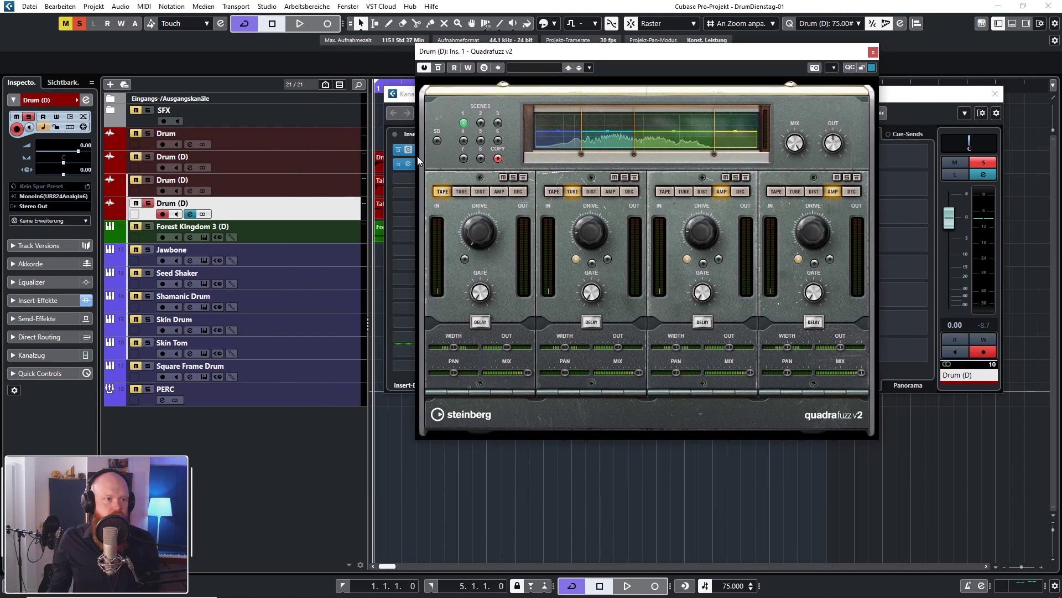
Bypass the Pro-Q 3 insert, set Quadrafuzz band three's drive to 1.7 and fine-tune band four's drive during playback.
click(396, 165)
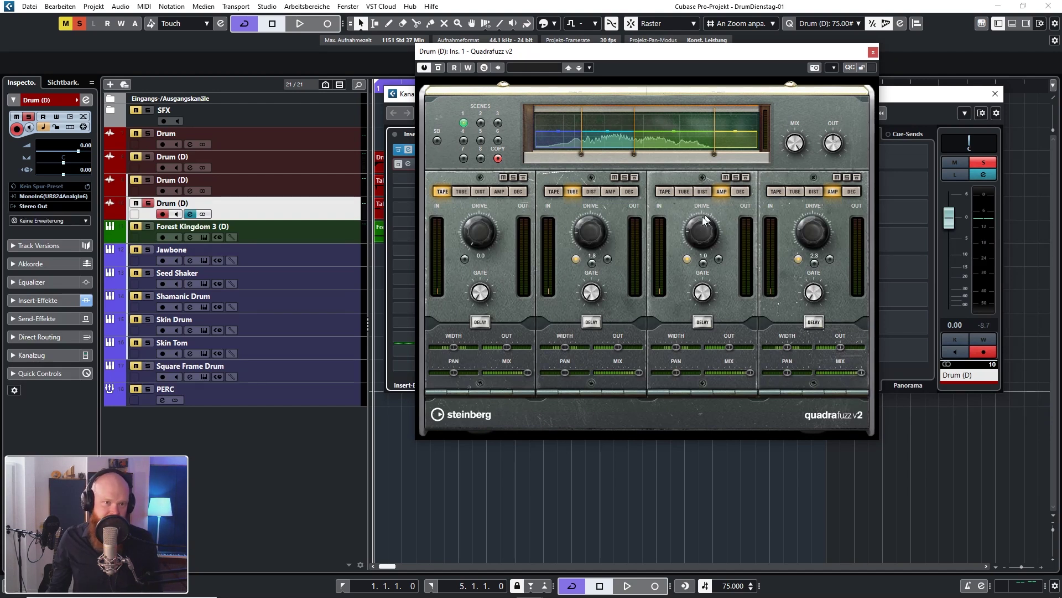
key(space)
drag(703, 234, 701, 235)
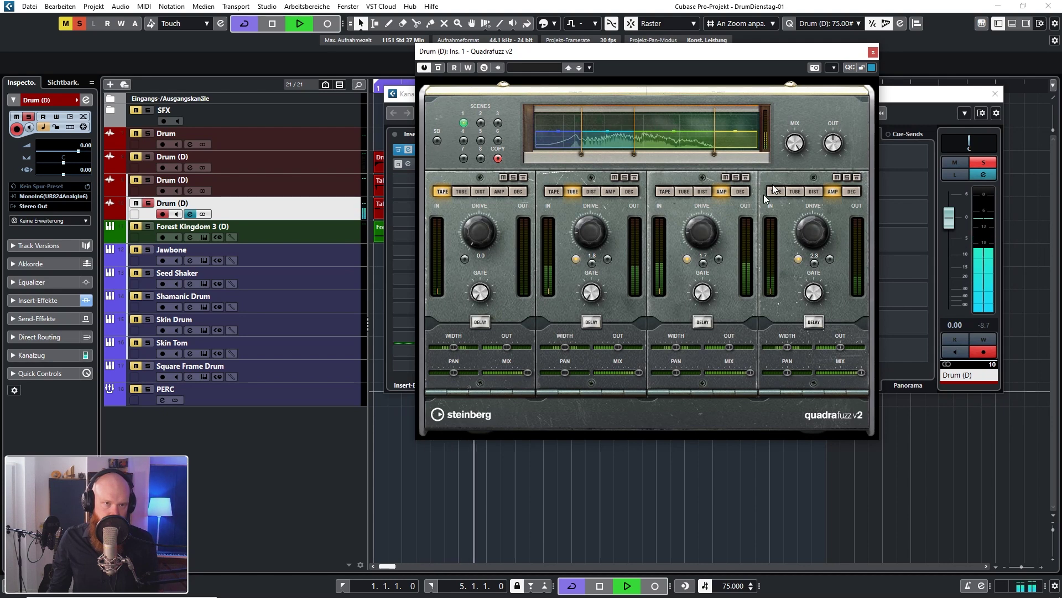
mouse_move(811, 231)
mouse_down()
mouse_move(817, 211)
mouse_move(812, 234)
mouse_up()
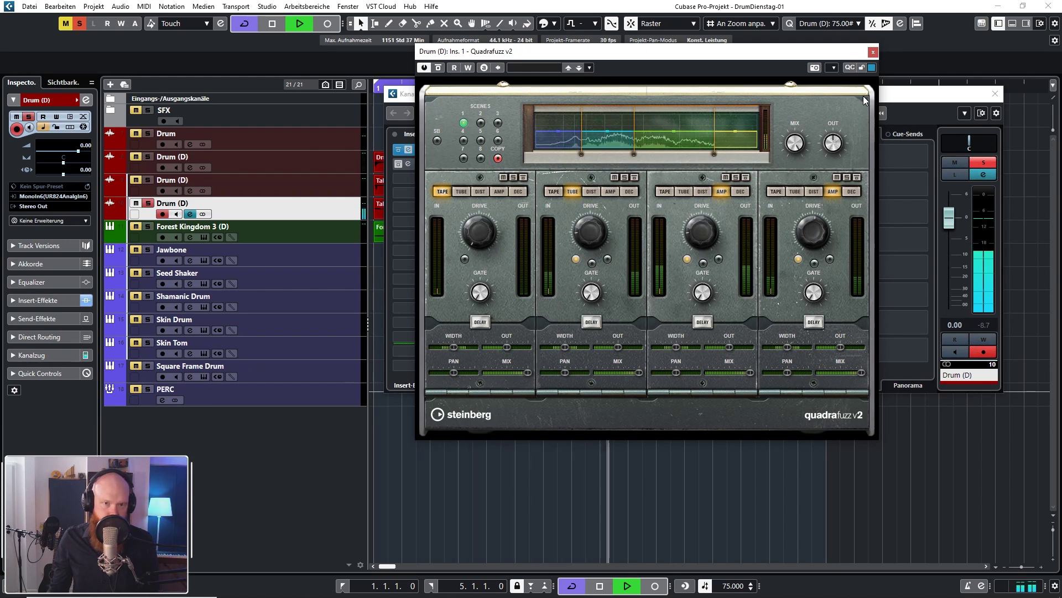
mouse_move(692, 242)
click(873, 51)
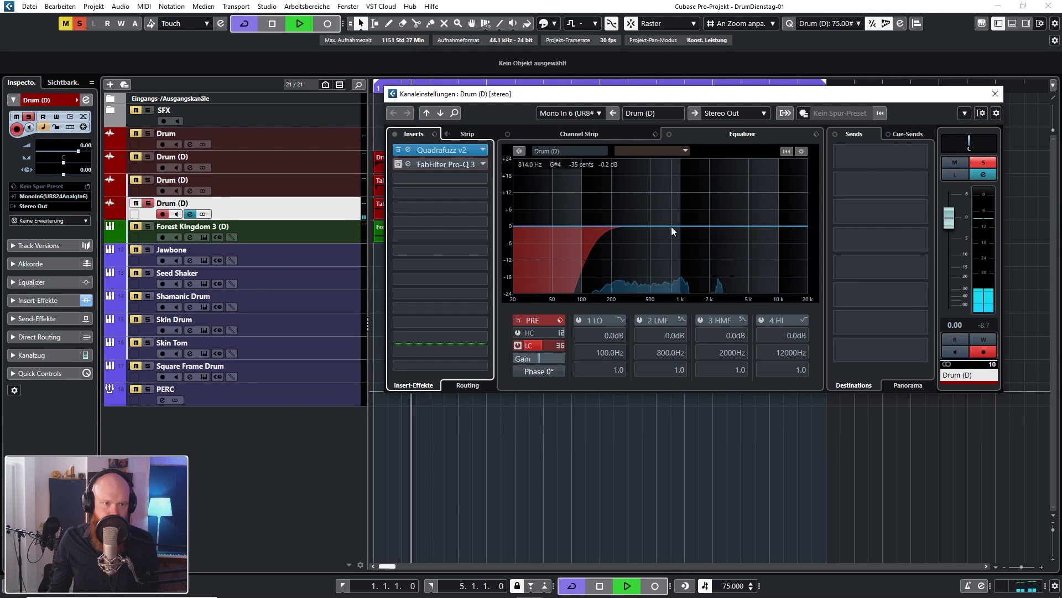
key(space)
Insert the Raum reverb in the drum channel's second slot and load its factory preset Arcadia Dream Hall.
click(484, 165)
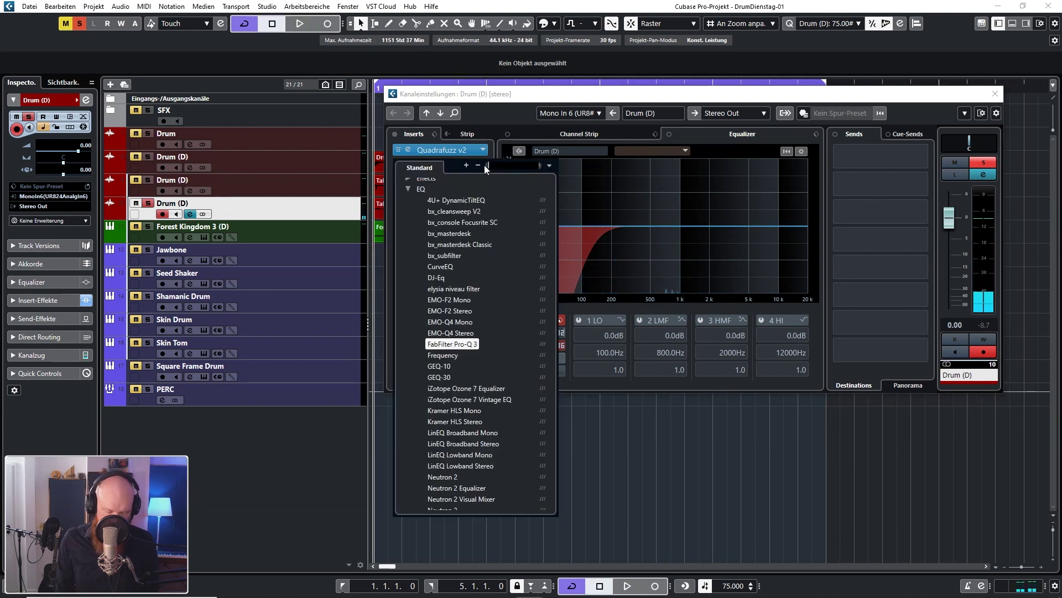
text(fab pro-q)
key(Return)
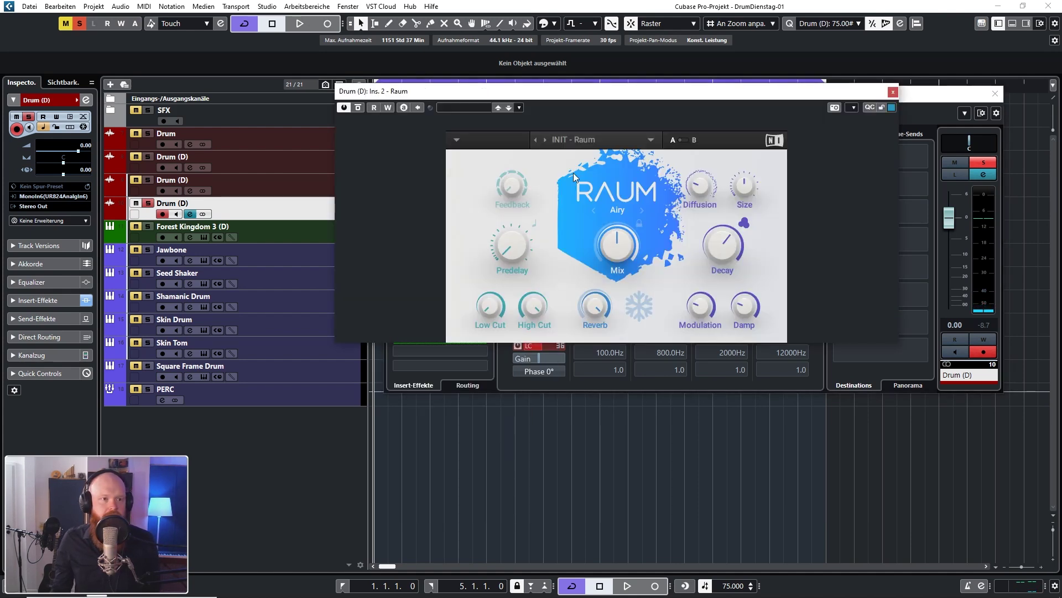
click(650, 140)
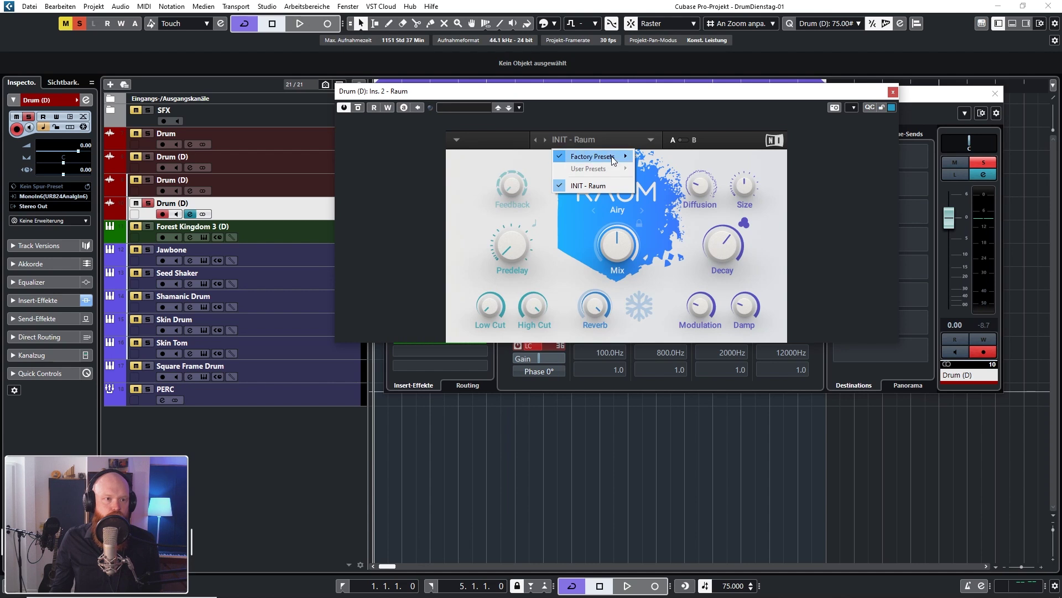
mouse_move(613, 159)
mouse_move(682, 208)
click(730, 205)
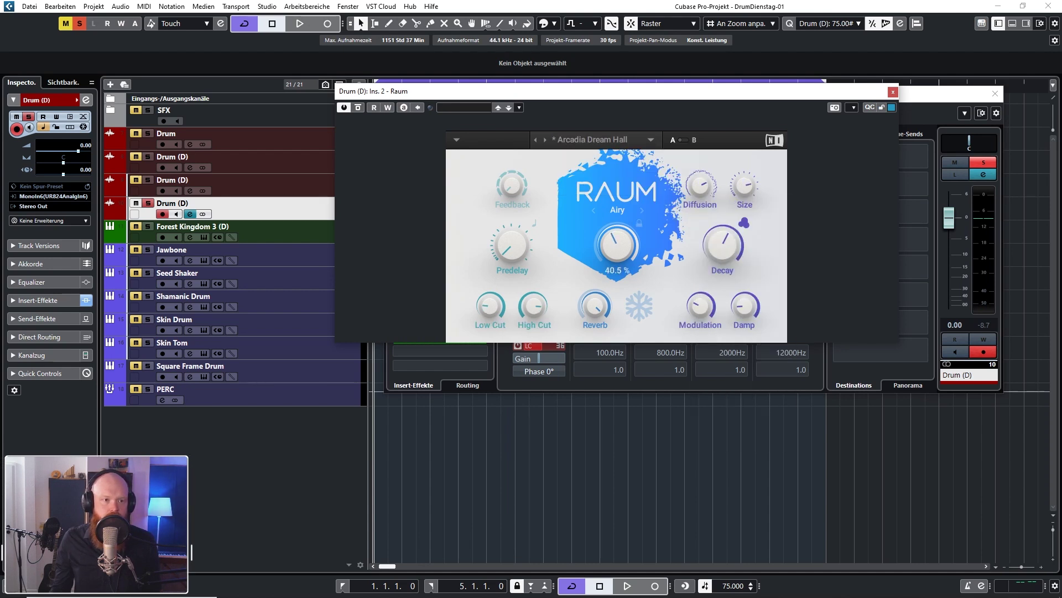
Audition Raum during playback with a lower Mix and adjusted Diffusion and Size, and switch to the Basic Synth Hall preset.
click(636, 431)
key(space)
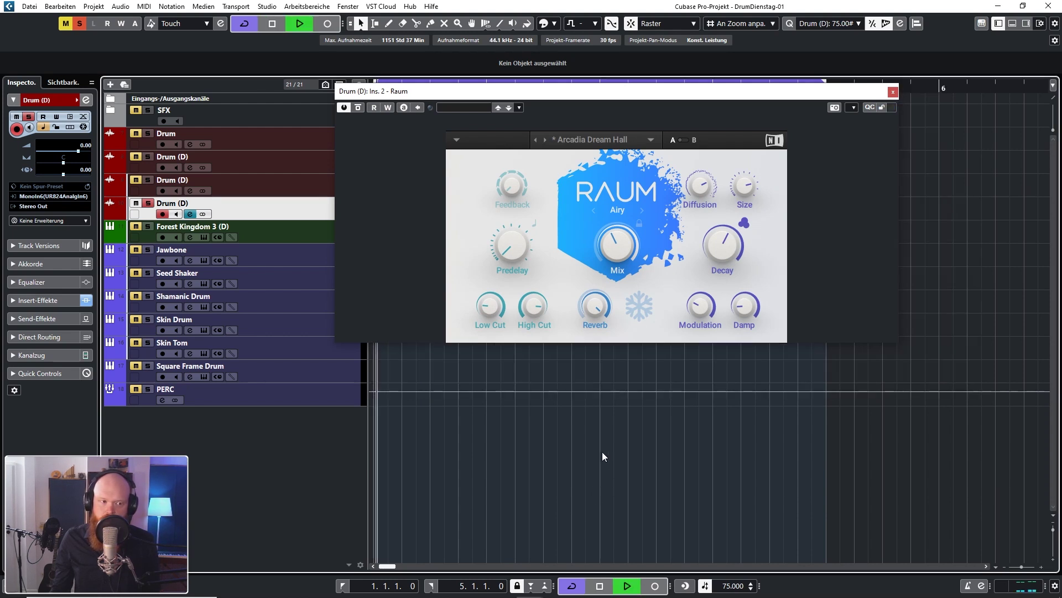
drag(613, 234, 613, 250)
drag(701, 187, 744, 182)
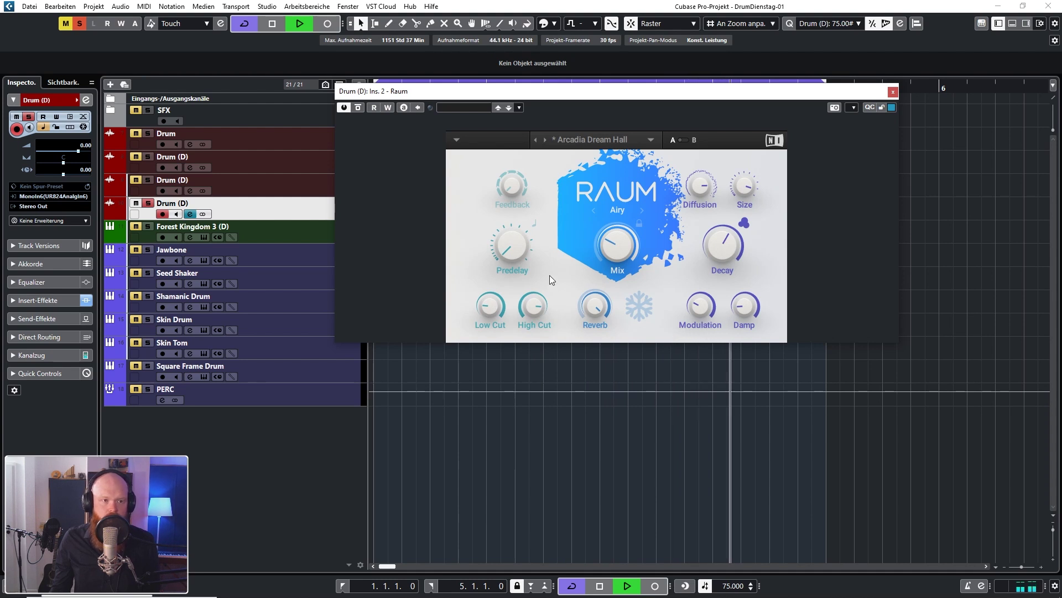
click(546, 139)
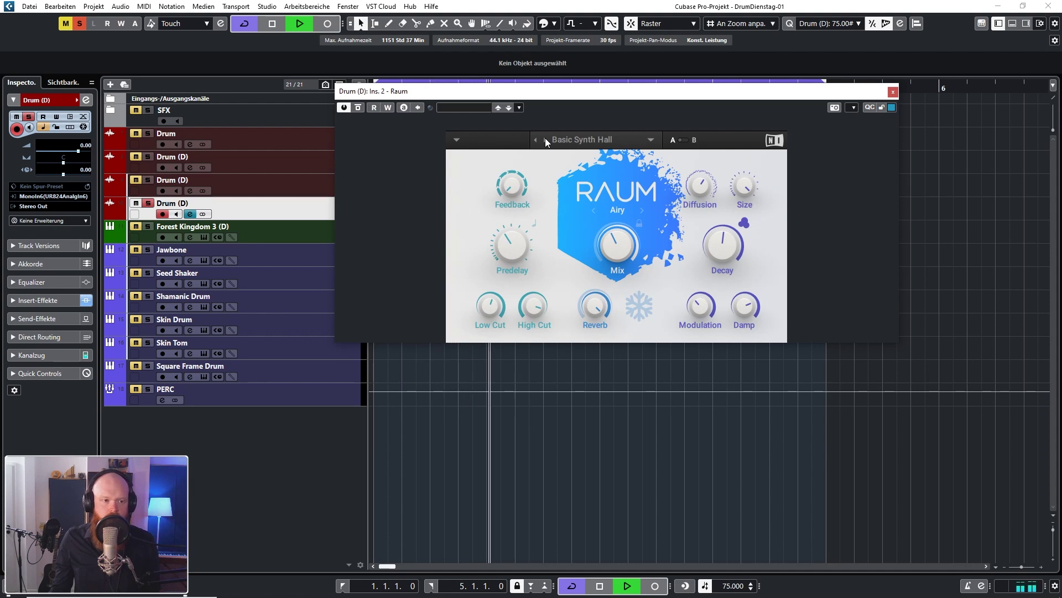
Stop playback, move Raum to the drum channel's third insert slot and load Relayerx64 in the freed second slot.
click(893, 91)
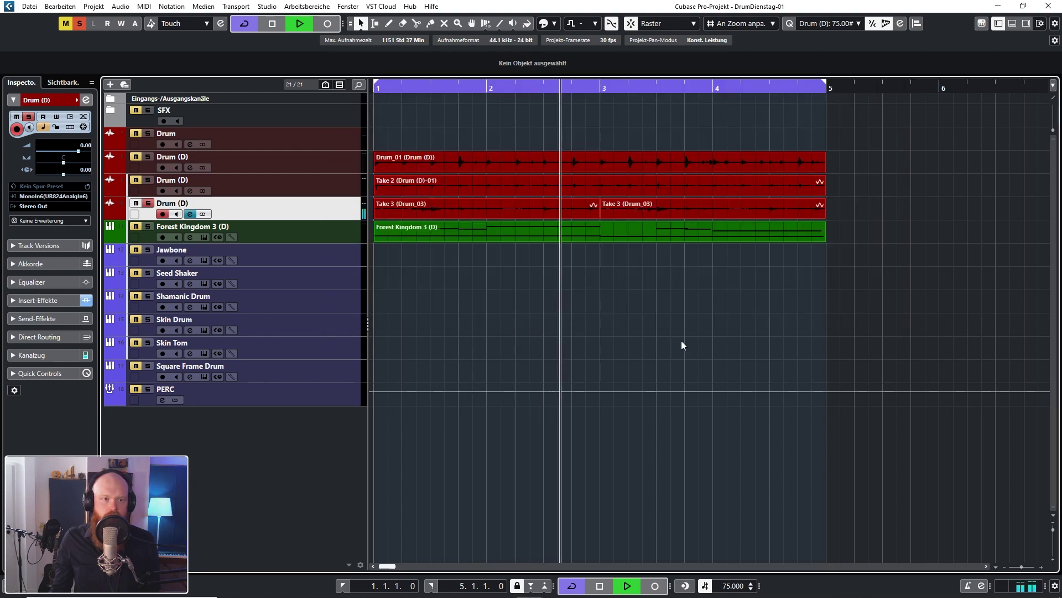
key(space)
click(191, 214)
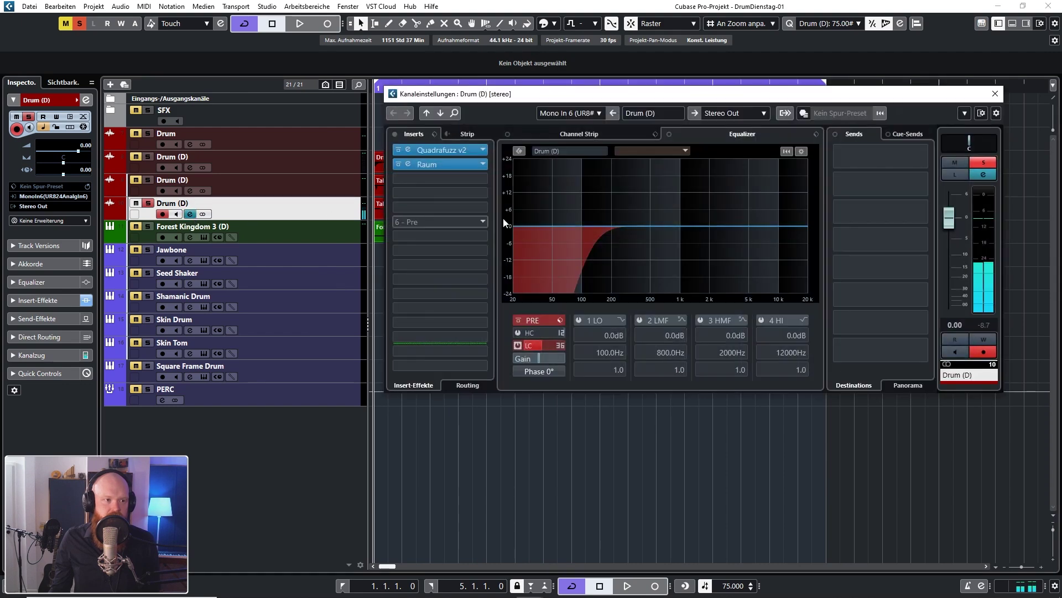
drag(446, 165, 447, 178)
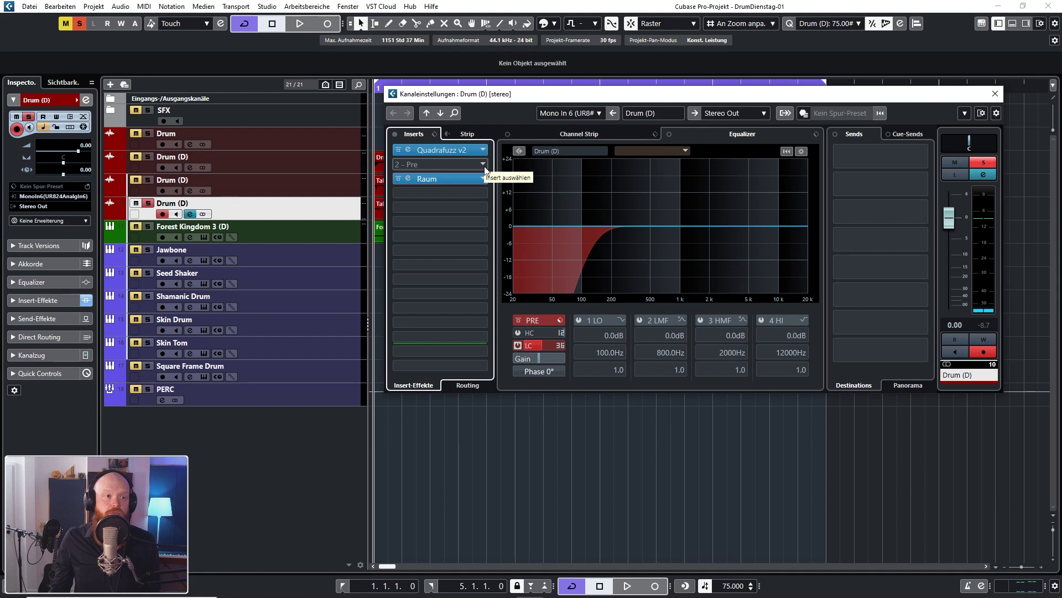
click(484, 165)
text(rela)
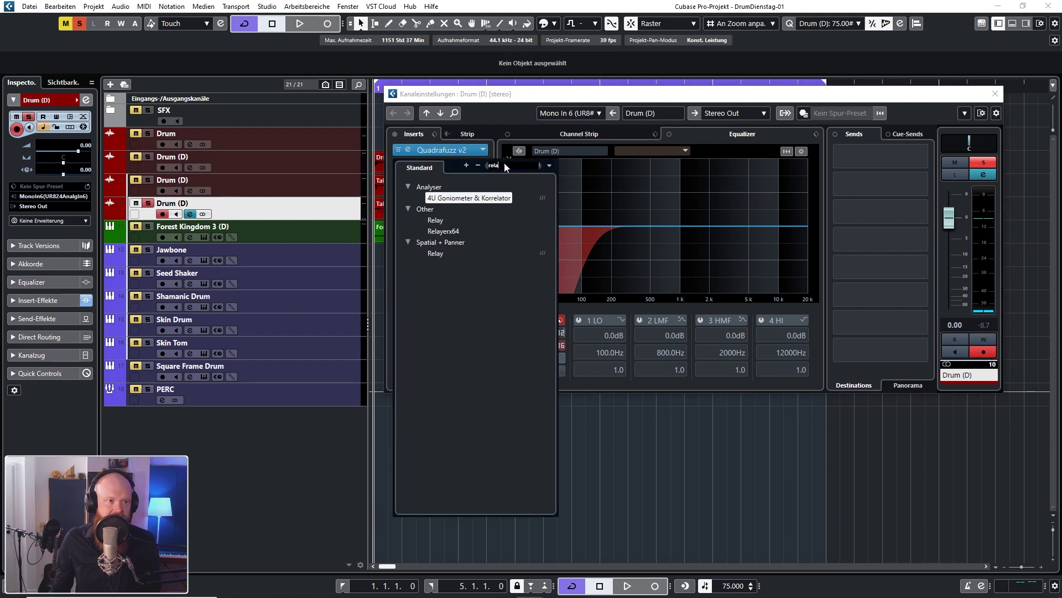
click(443, 231)
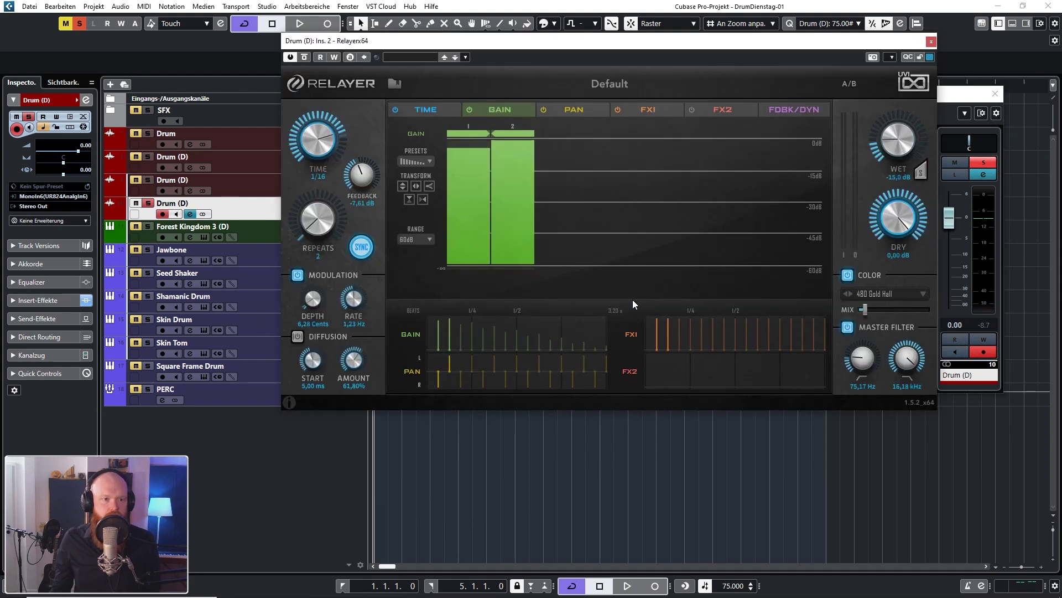
Audition Relayer's Rhythmic presets 1_8 Magic Pattern with Wet at about -9 dB and 1_8 Stutter Breaker with Wet at about -20 dB.
click(597, 90)
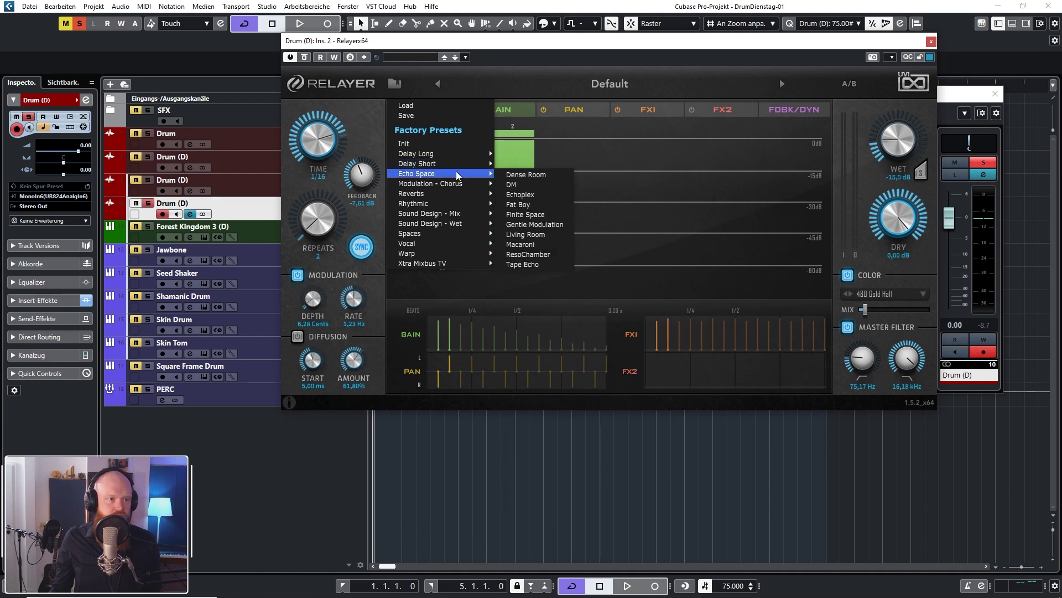
mouse_move(451, 206)
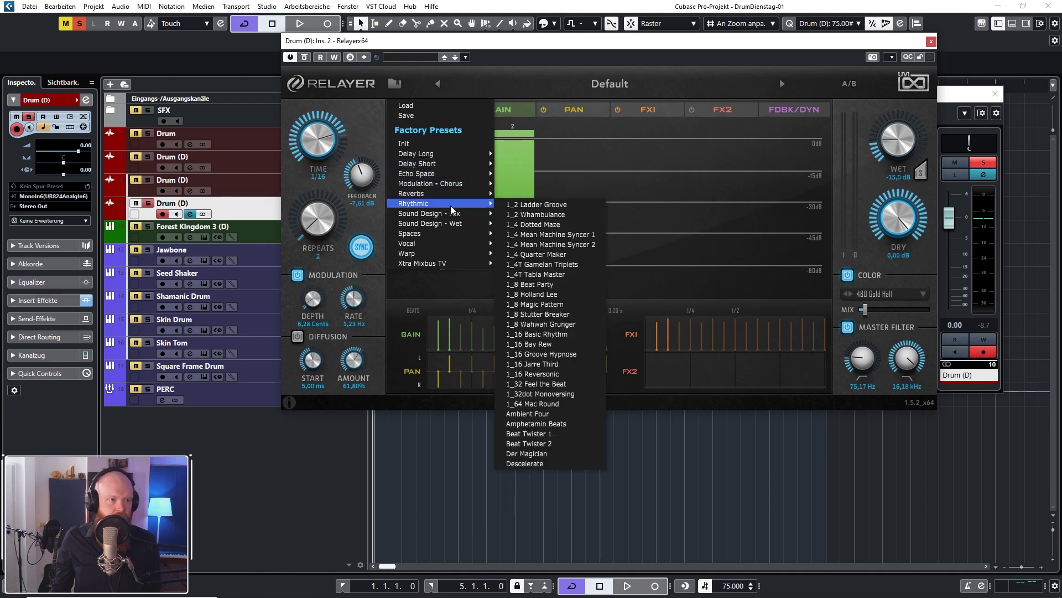
click(561, 304)
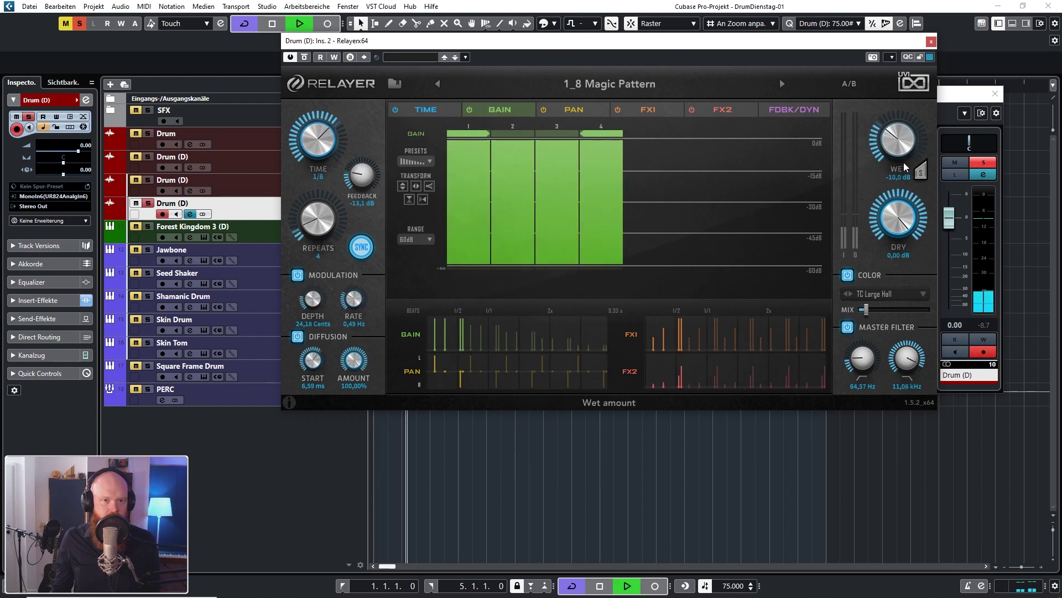
drag(899, 149, 897, 138)
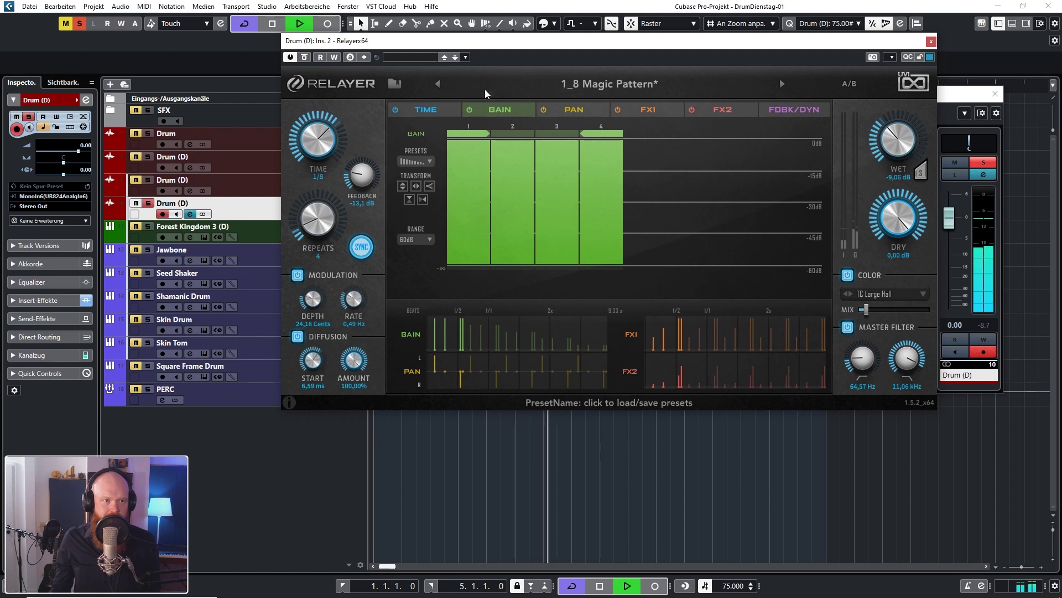
click(783, 83)
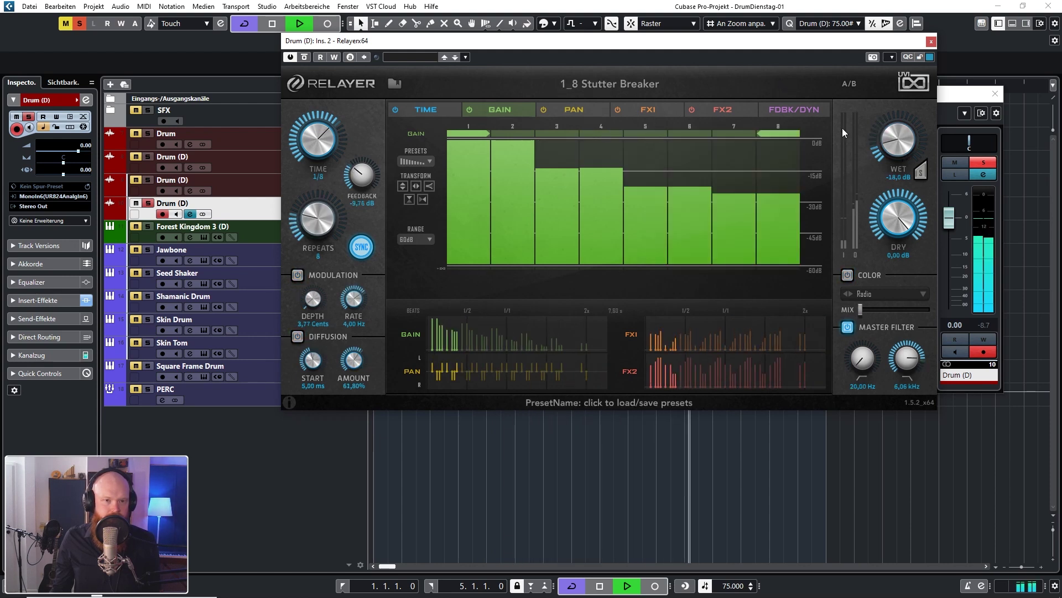
drag(883, 152, 884, 155)
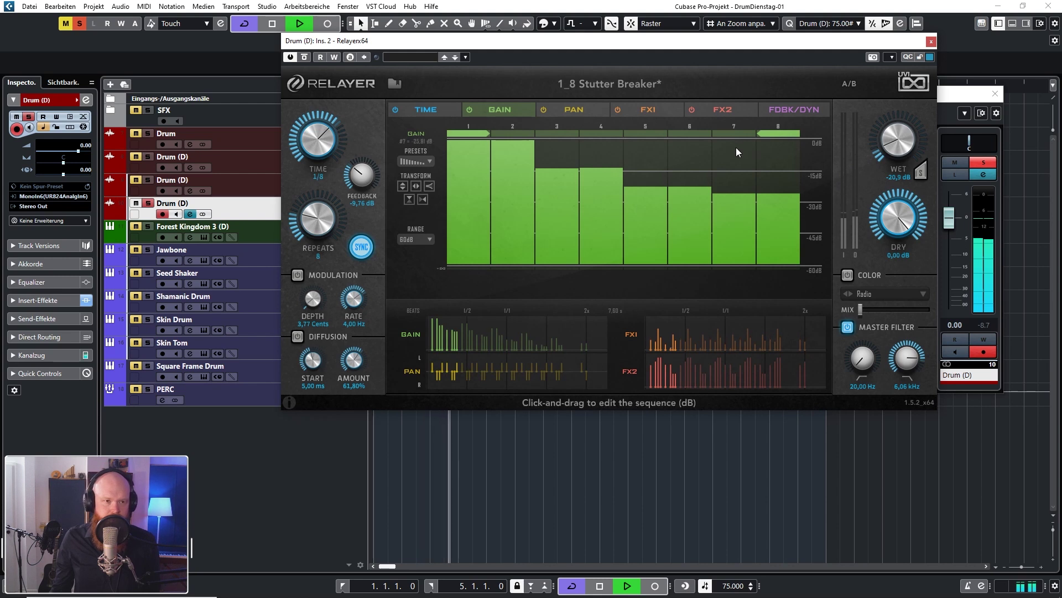
Unsolo the drum track, lower its channel level to -1.41 dB and raise Relayer's Wet to -14.1 dB.
click(984, 162)
drag(949, 217, 950, 235)
drag(901, 159, 902, 150)
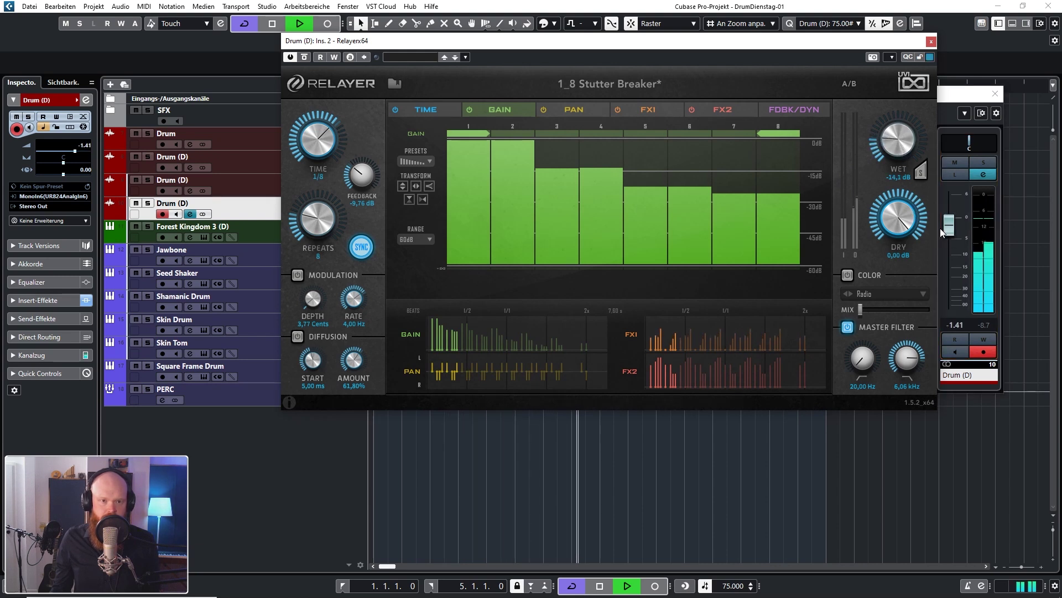
Switch Relayer to the 1_8 Wahwah Grunger preset and solo its wet signal during playback.
click(782, 84)
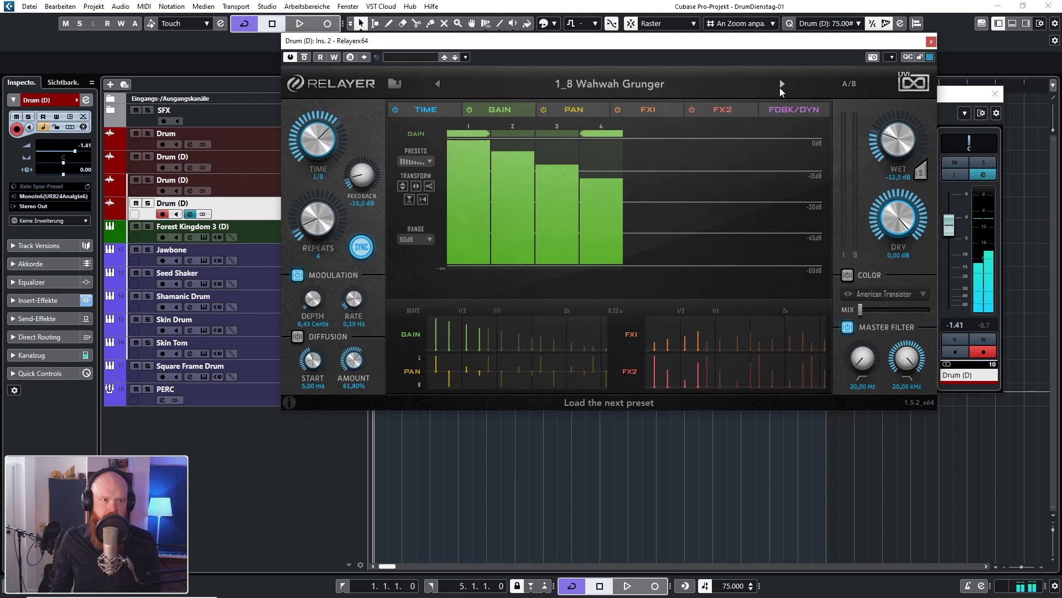
key(space)
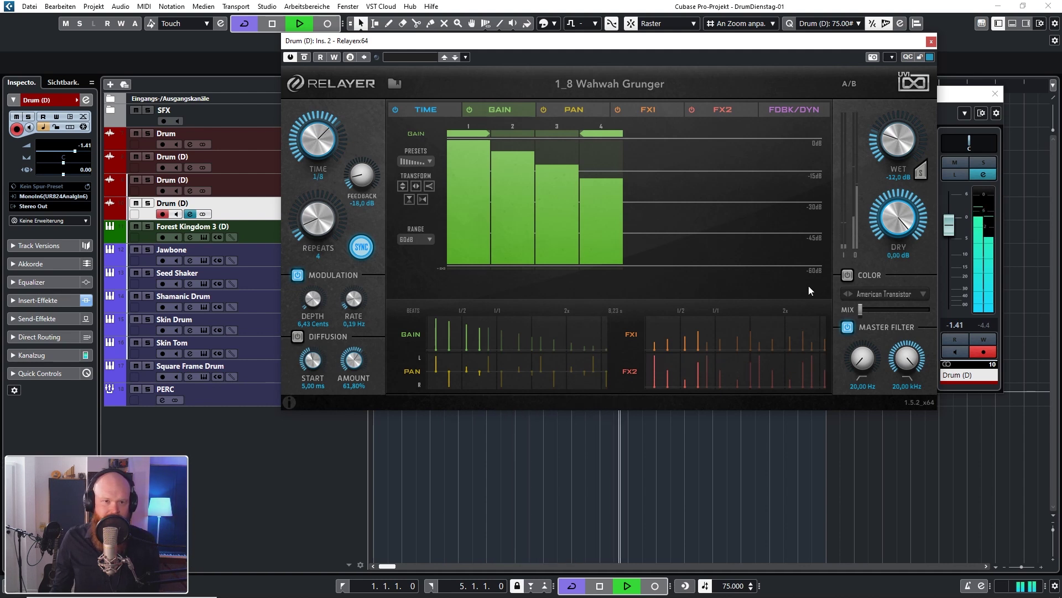
click(915, 165)
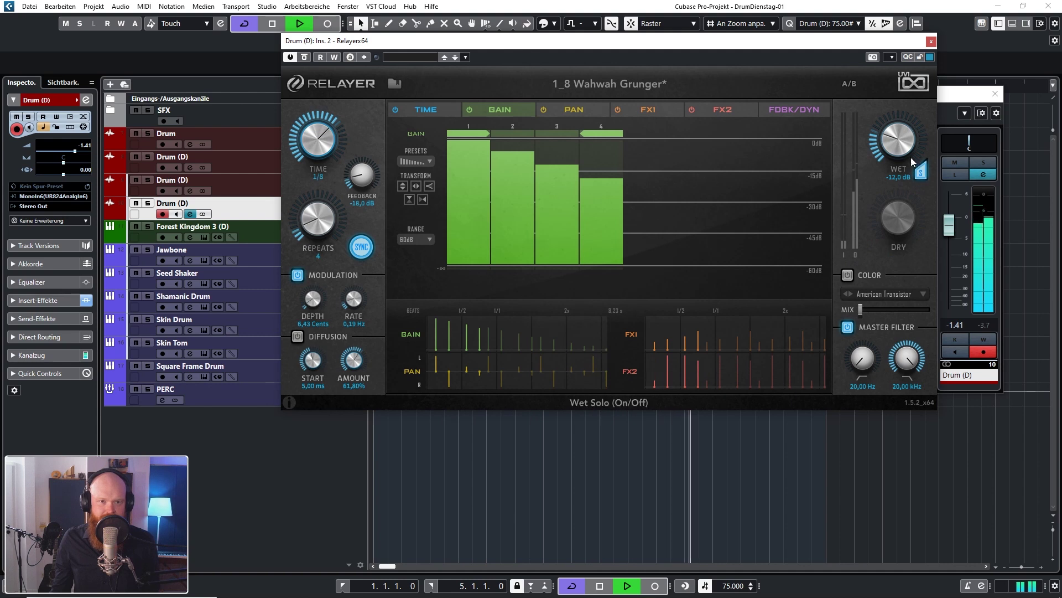
Balance Relayer's Wet at about -3.15 dB against a channel level of -16.2 dB, stop playback and close both windows.
double_click(897, 139)
drag(948, 224, 949, 256)
drag(900, 151, 900, 154)
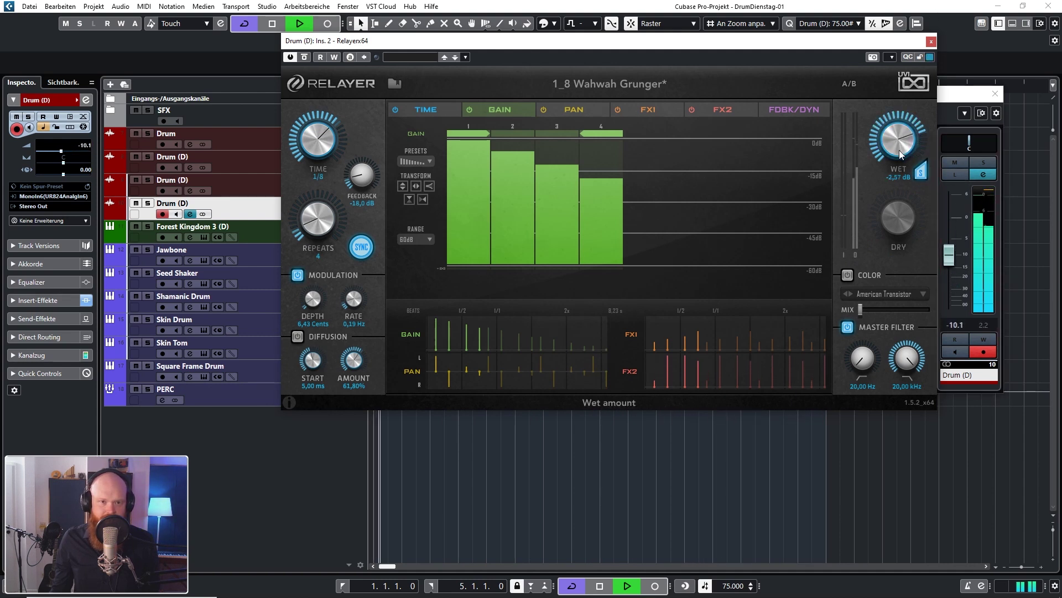
drag(949, 255, 953, 273)
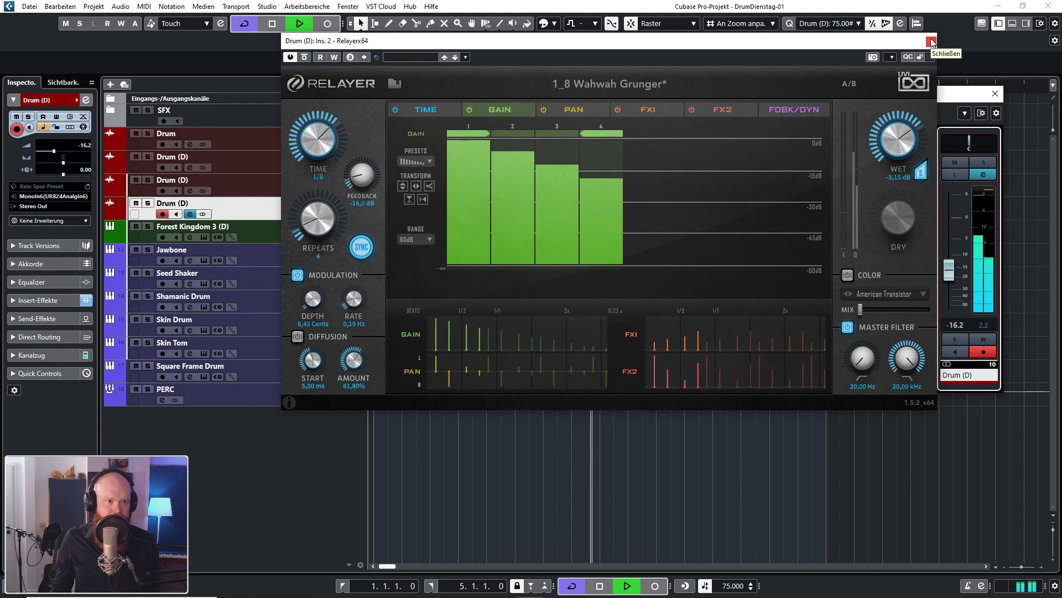
click(932, 41)
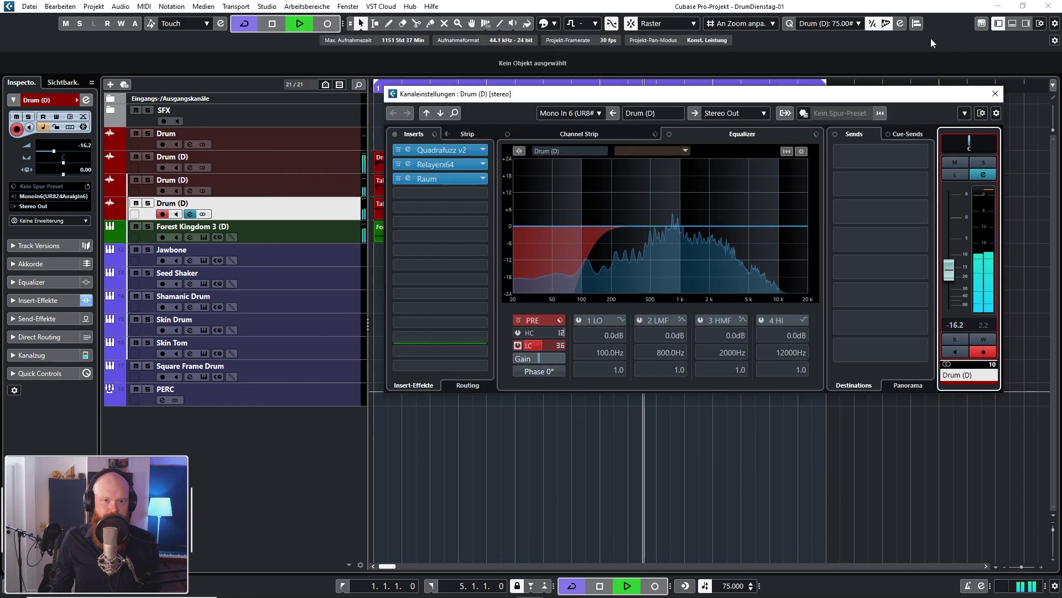
key(space)
click(994, 94)
Trim the start of the second Take 3 event by about an eighth note.
scroll(583, 280, up, 1)
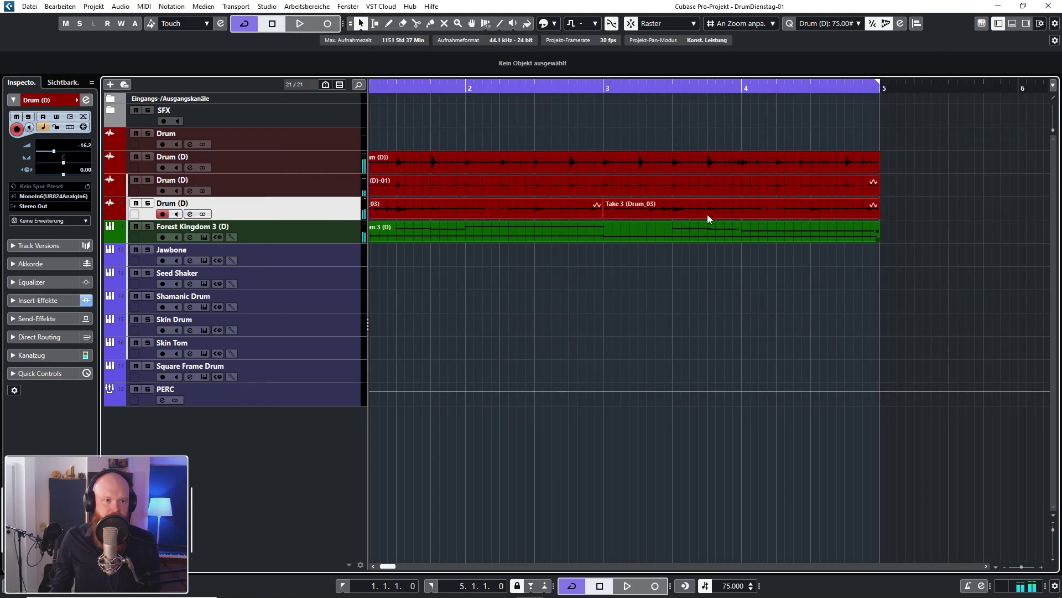
scroll(602, 218, up, 2)
drag(602, 218, 647, 215)
scroll(648, 215, down, 3)
click(792, 304)
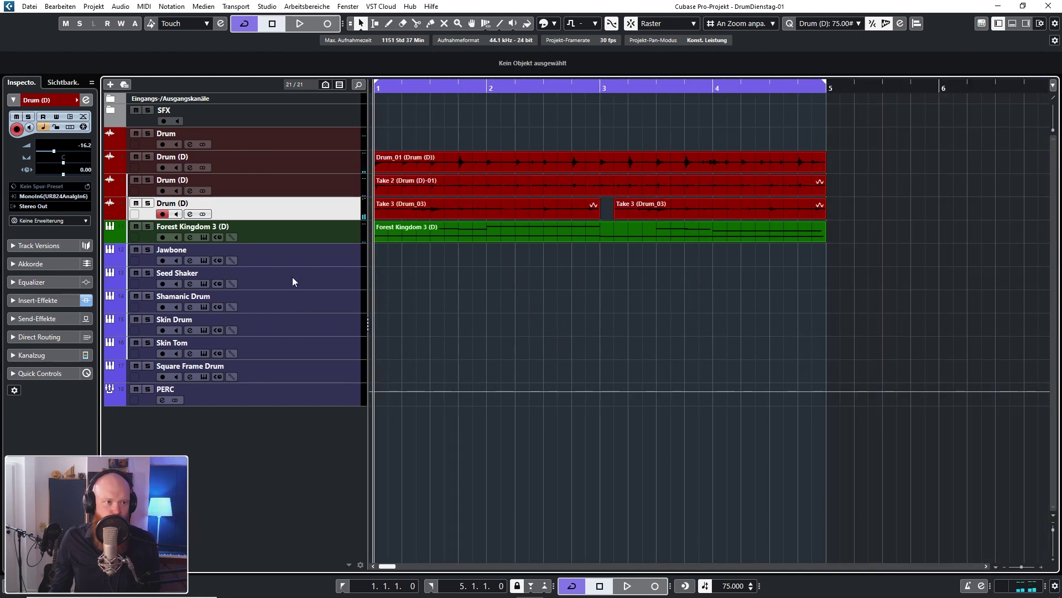
Trim the start of the first Take 3 event too, and move the two Take 3 events to begin at bars 1 and 3.
scroll(380, 233, up, 4)
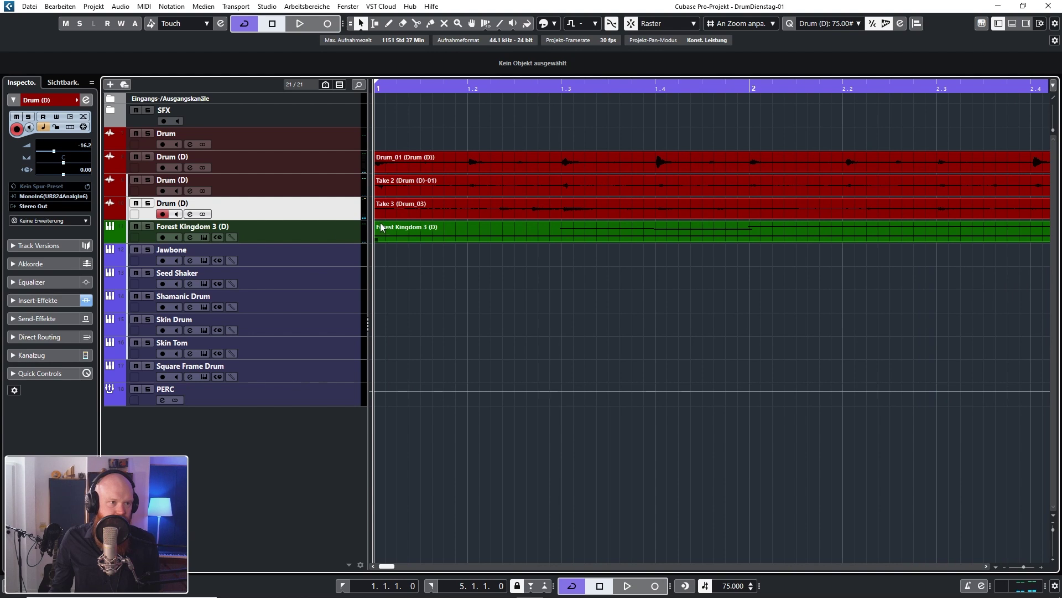
mouse_move(378, 215)
mouse_down()
mouse_move(475, 217)
mouse_move(477, 203)
mouse_move(378, 211)
mouse_up()
key(space)
click(511, 292)
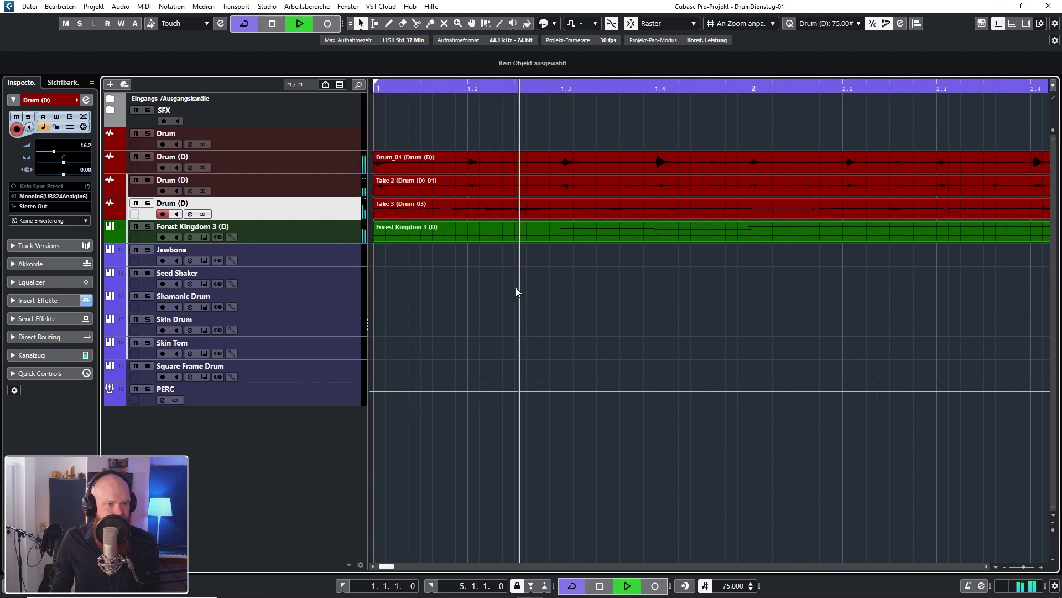
scroll(455, 293, down, 3)
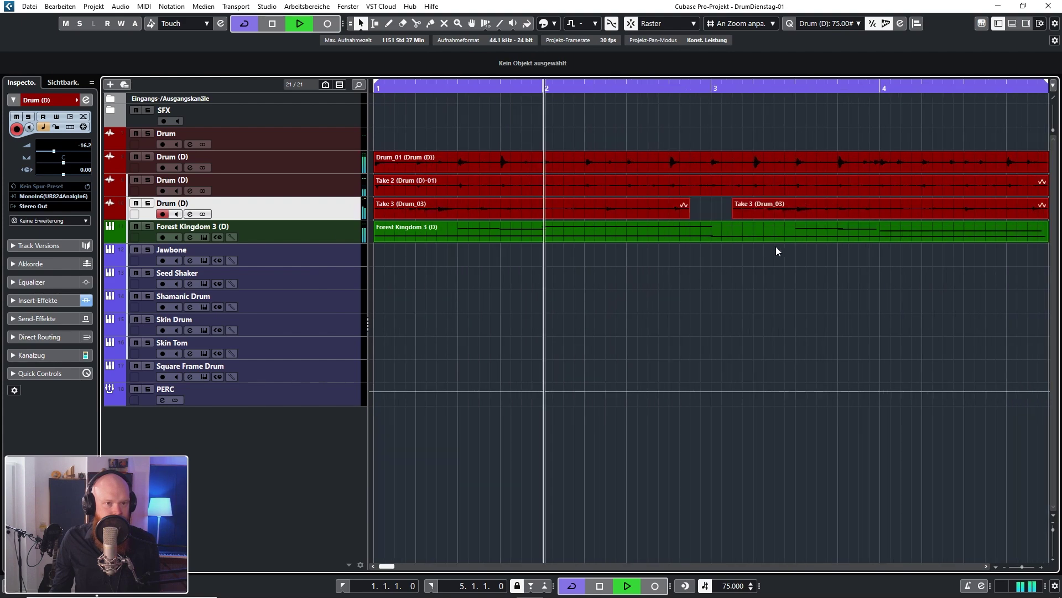
drag(763, 209, 744, 209)
click(761, 292)
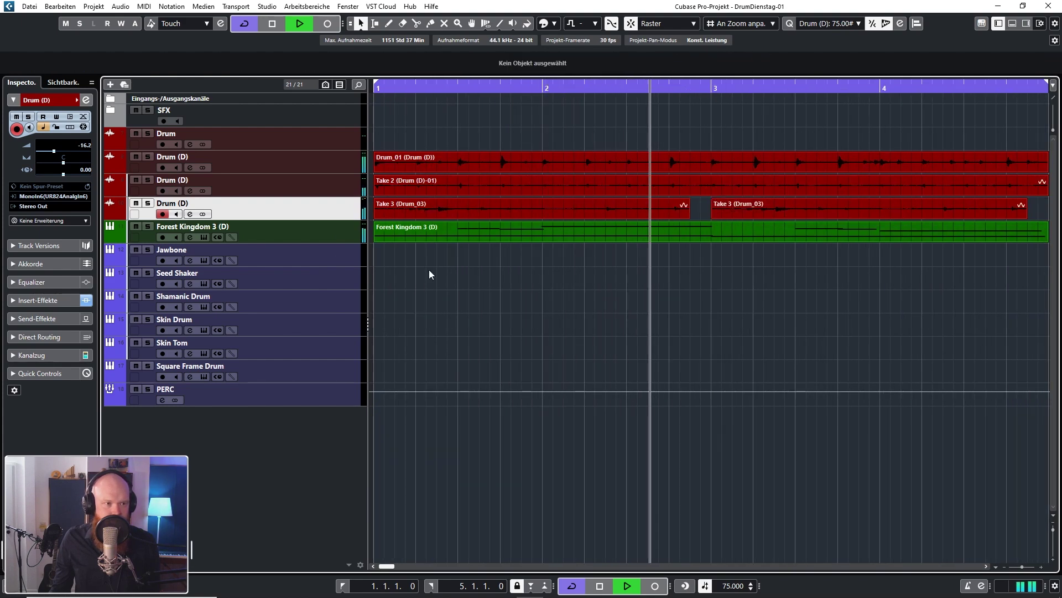
Reopen Relayer on the drum channel and lower the gain of repeats two to four, with the second at about -35 dB.
click(189, 213)
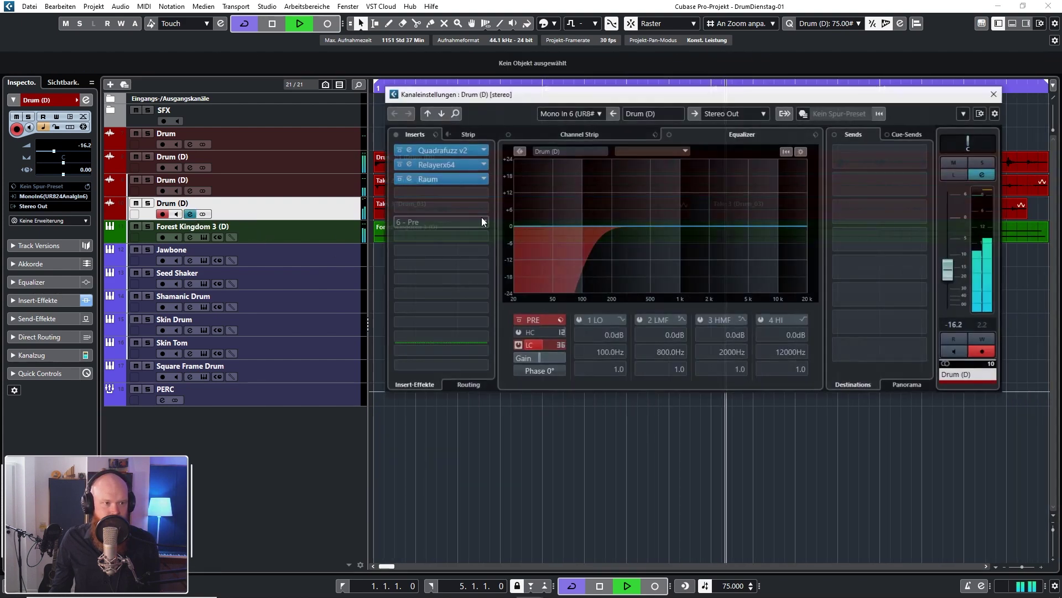
click(445, 167)
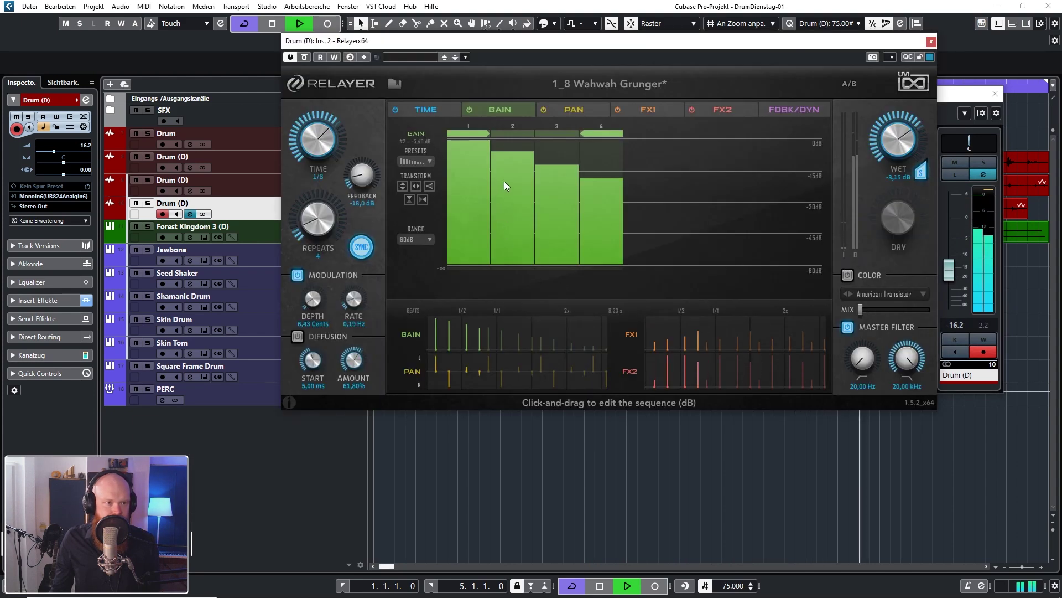
click(507, 197)
mouse_move(506, 198)
mouse_down()
mouse_move(594, 221)
mouse_move(515, 216)
mouse_move(569, 230)
mouse_move(557, 232)
mouse_move(595, 230)
mouse_up()
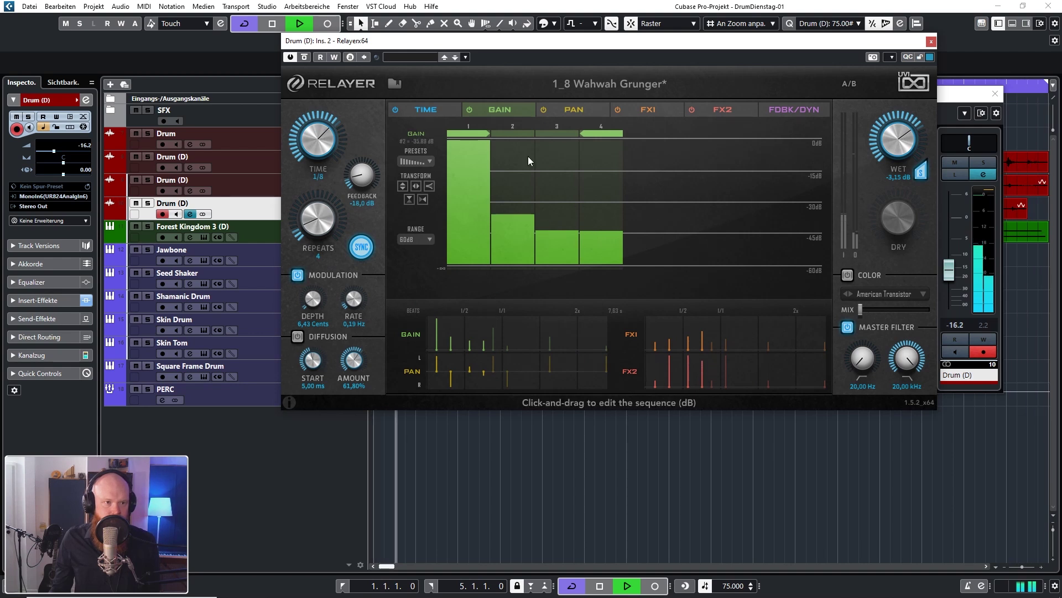
Redraw Relayer's pan sequence so the repeats sit closer to the centre, and close the plugin.
click(574, 109)
mouse_move(476, 193)
mouse_down()
mouse_move(467, 197)
mouse_move(519, 195)
mouse_move(517, 223)
mouse_up()
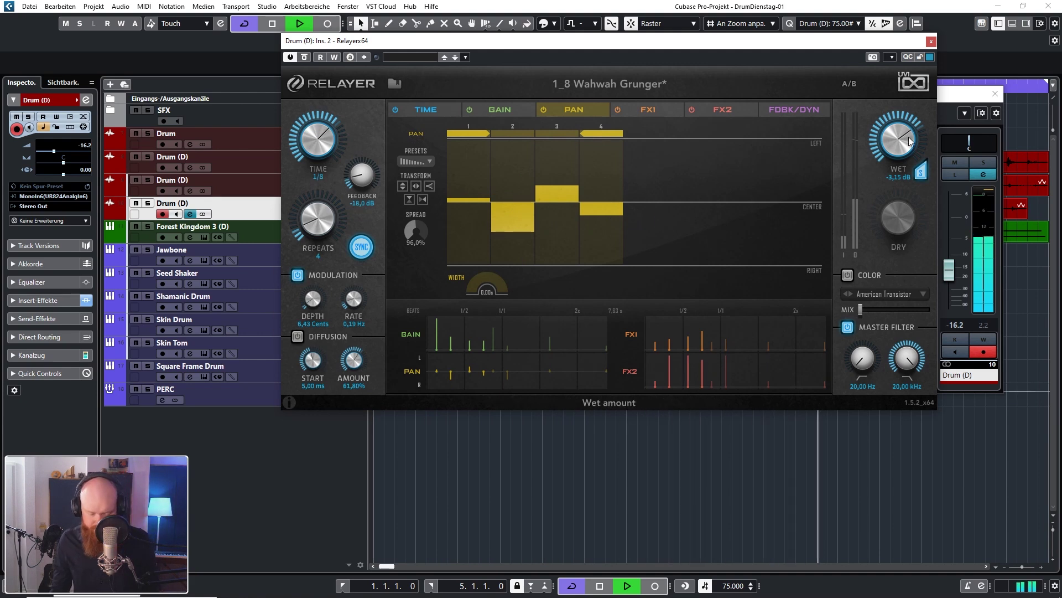
click(932, 43)
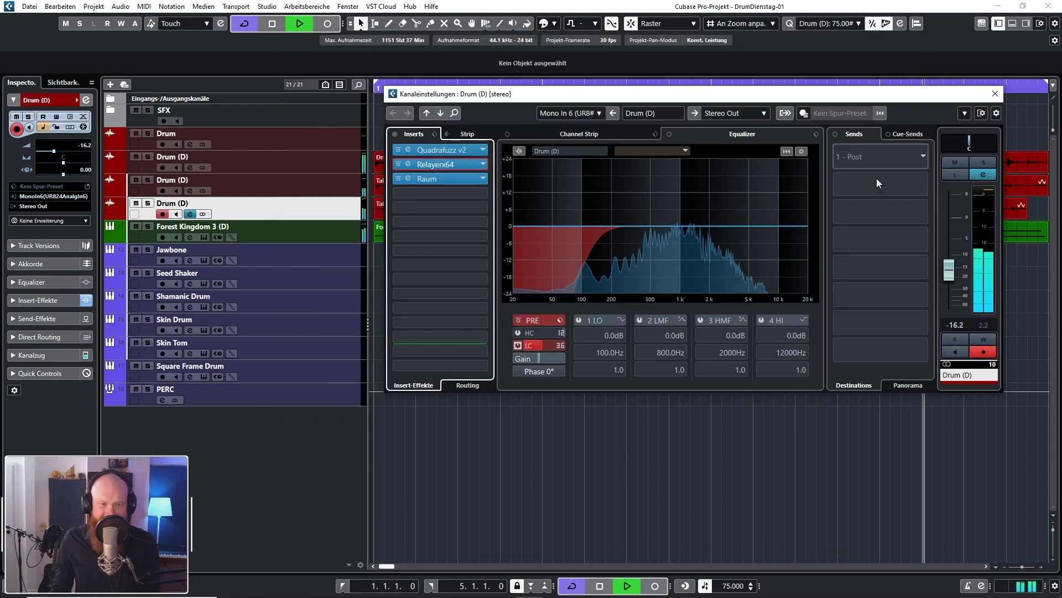
Raise Raum's Mix during playback and audition its Canyon Piano and Cosmic Keys presets.
click(447, 178)
drag(617, 245, 617, 221)
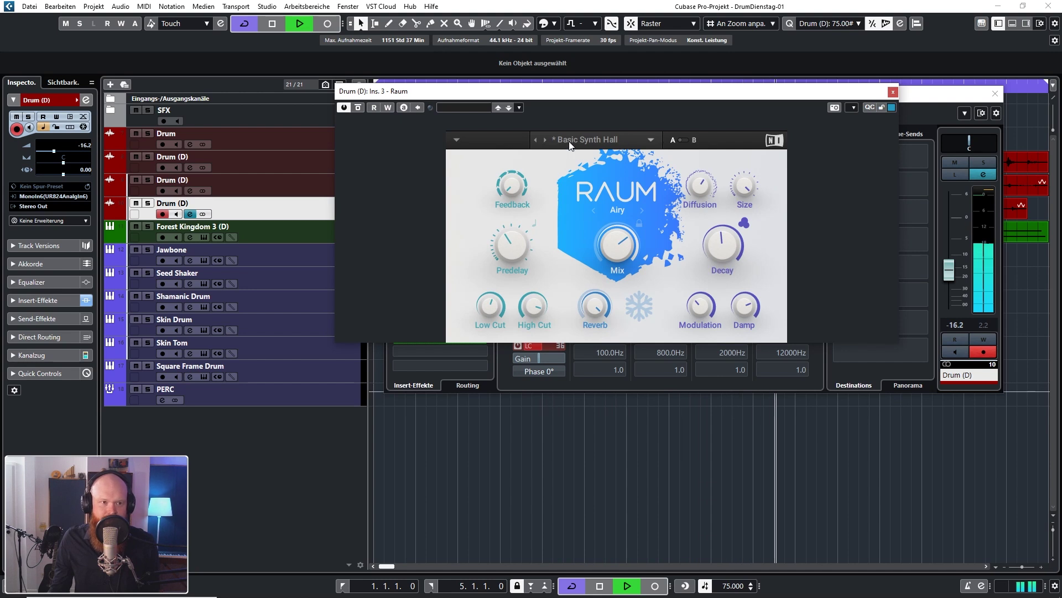
click(545, 141)
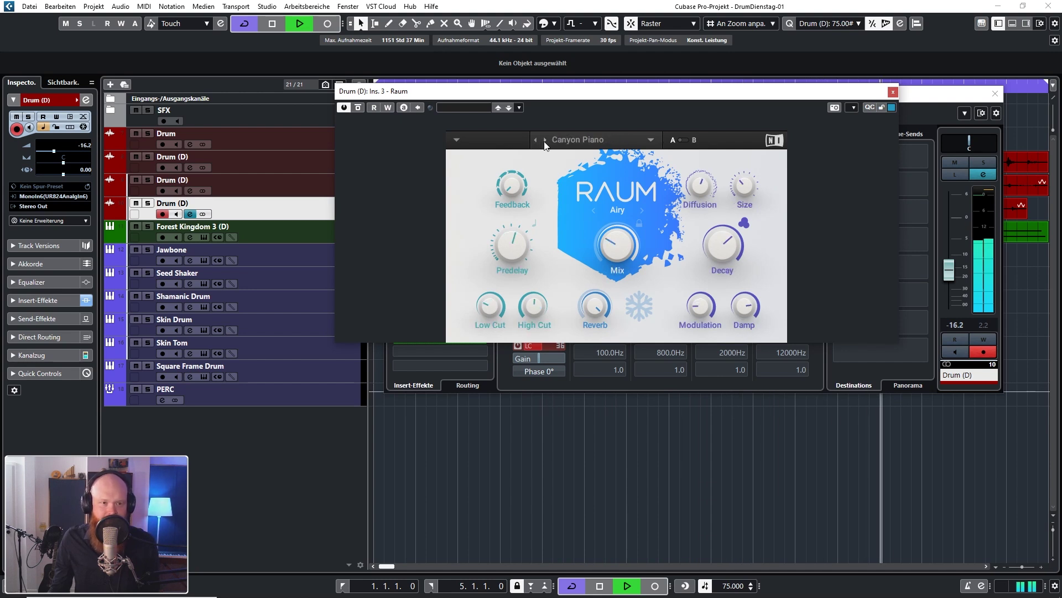
click(545, 141)
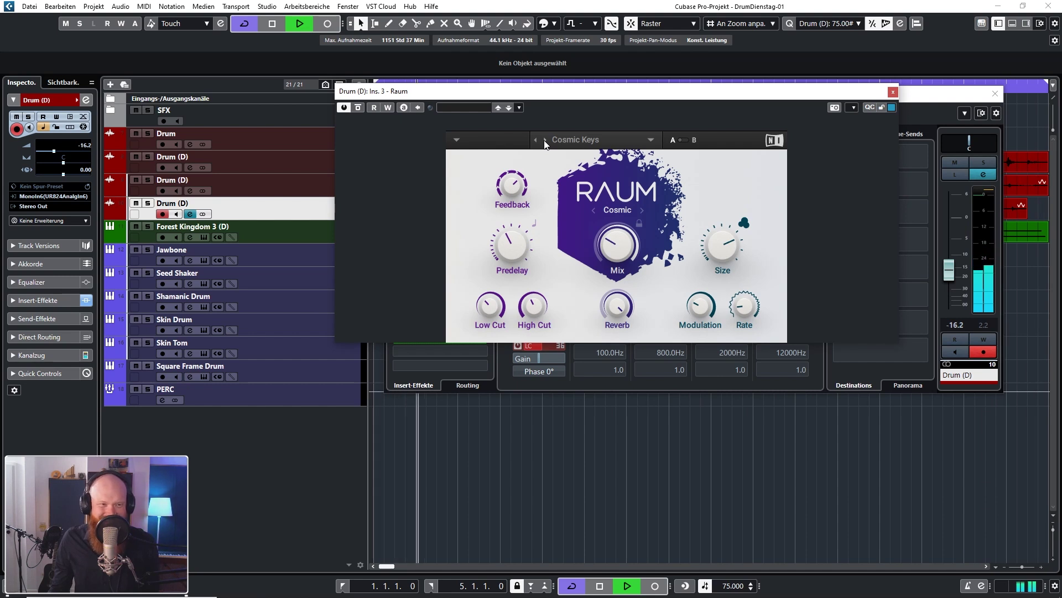
Switch Raum to the Dark Impact preset, raise Mix to about 48 % and increase High Cut.
click(545, 142)
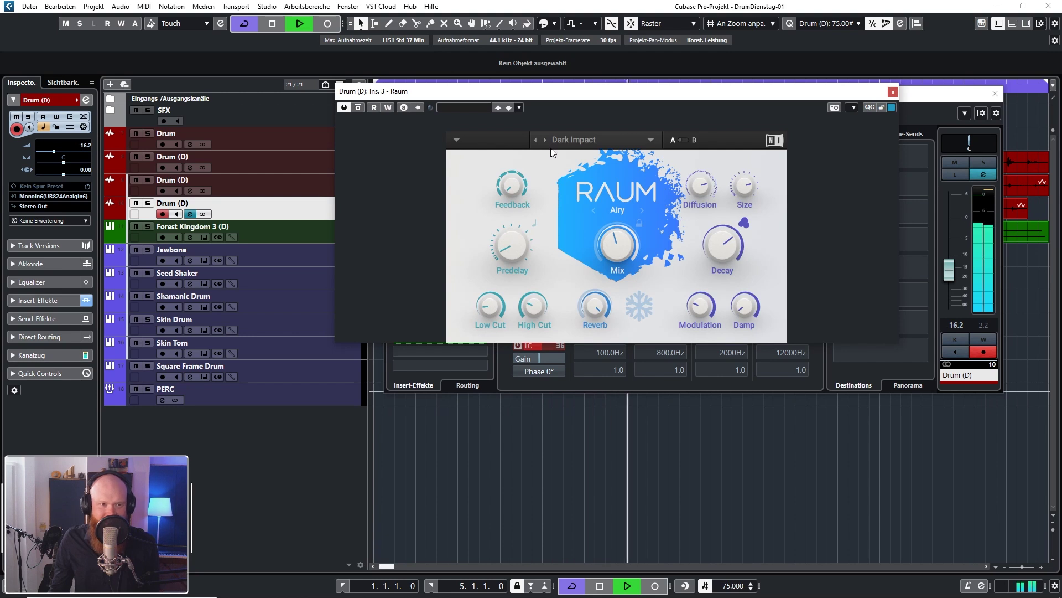
drag(617, 245, 617, 237)
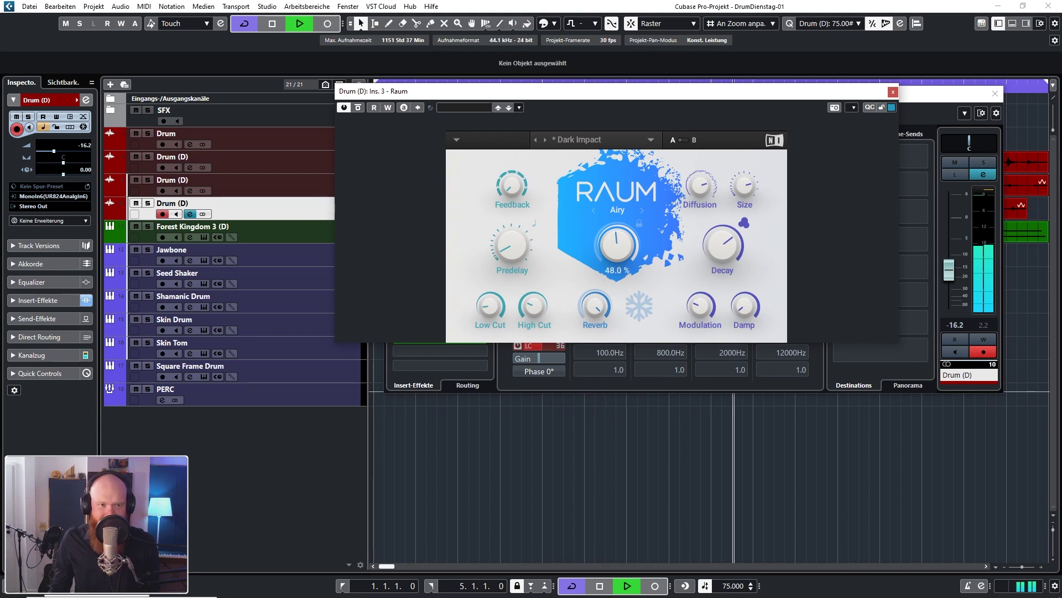
click(533, 305)
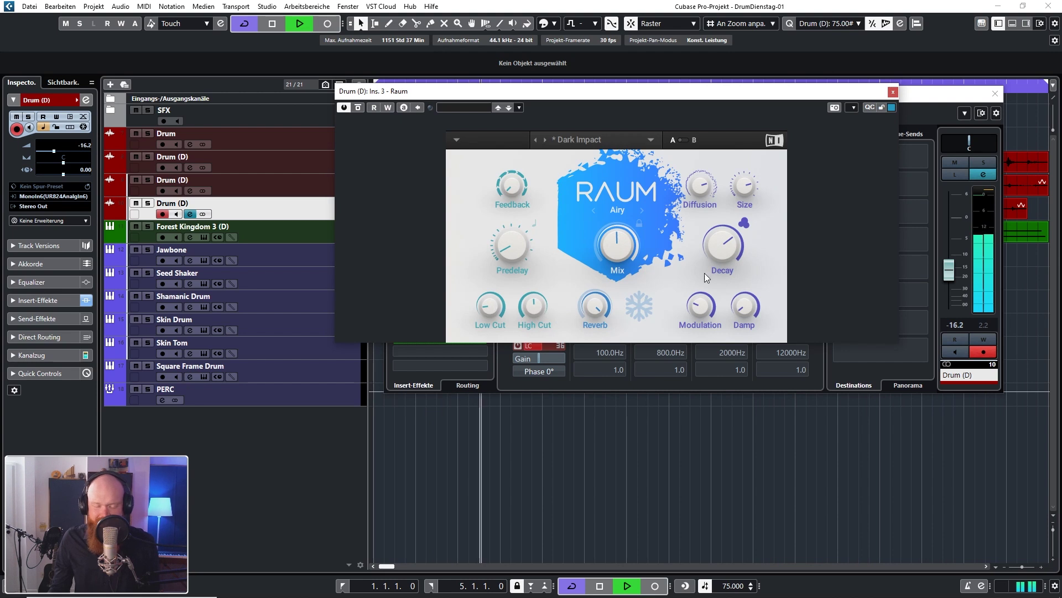
Close Raum, lower the drum channel's fader to about -22.8 dB during playback, and close the channel settings.
click(893, 91)
drag(950, 271, 954, 282)
scroll(953, 279, down, 3)
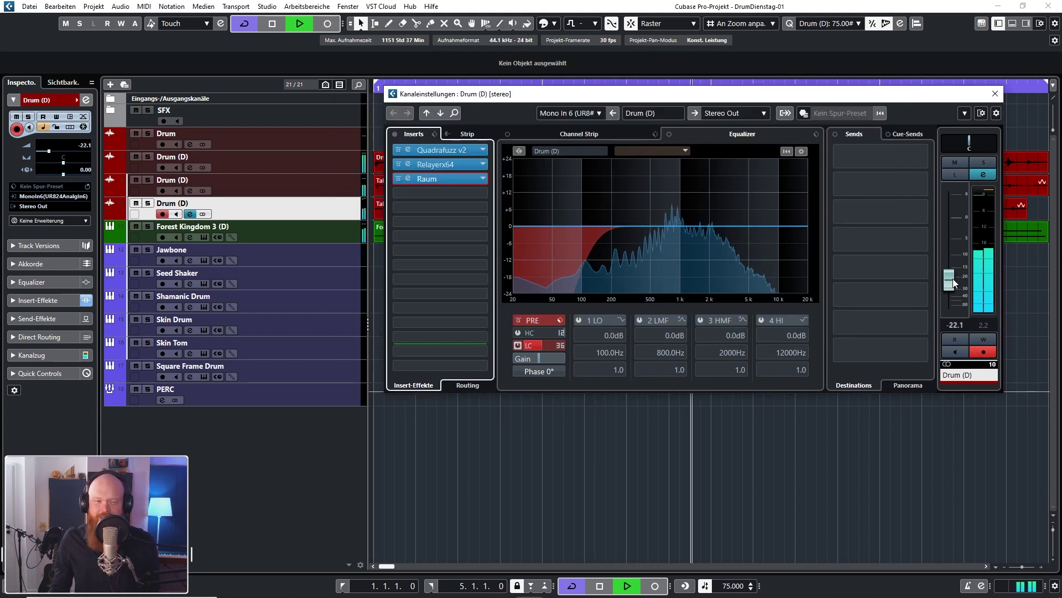
scroll(953, 278, down, 1)
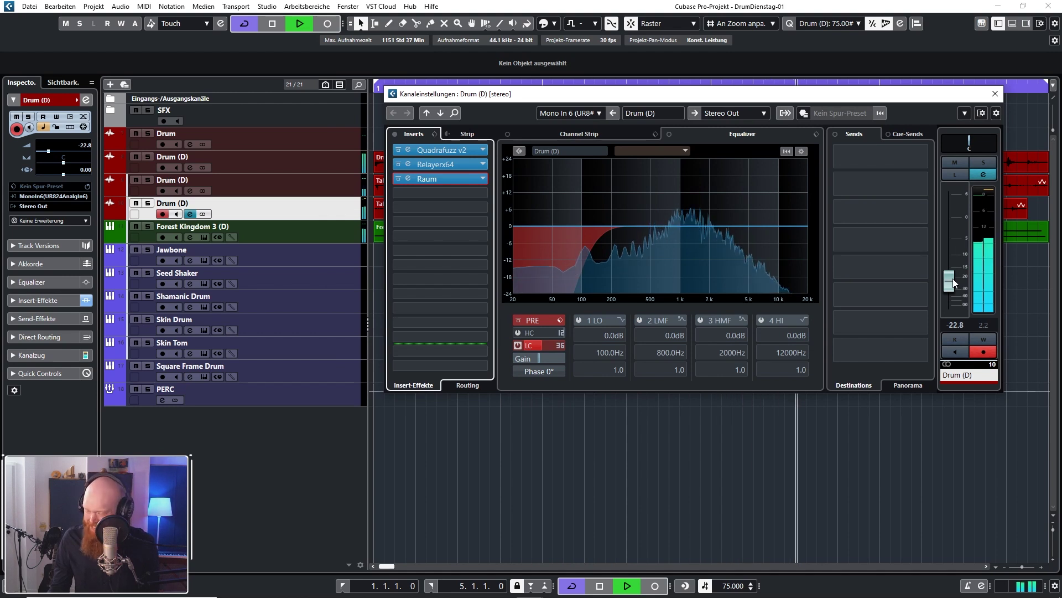
scroll(953, 278, down, 1)
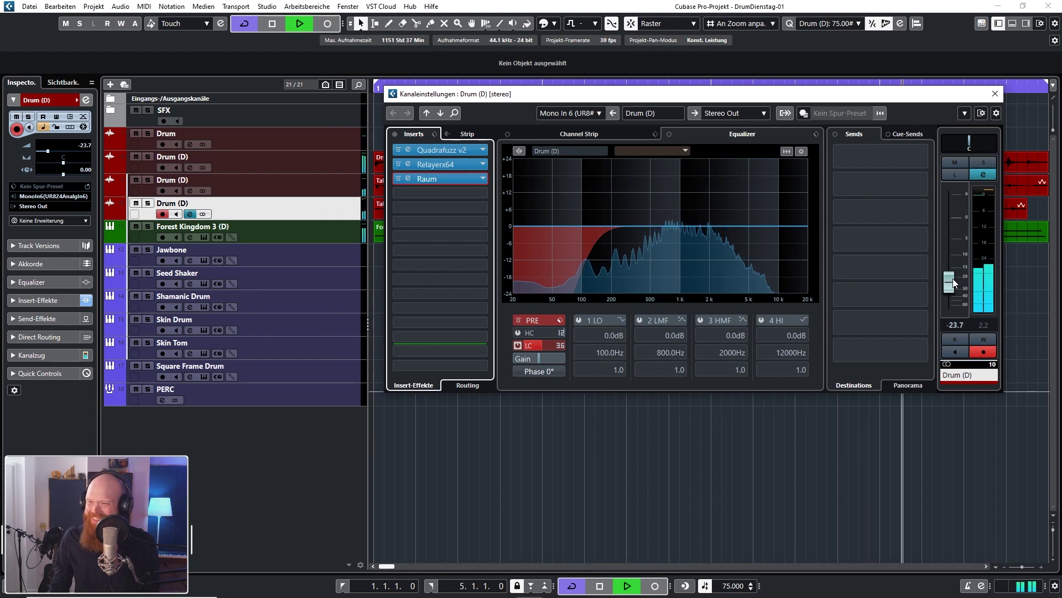
scroll(953, 278, up, 1)
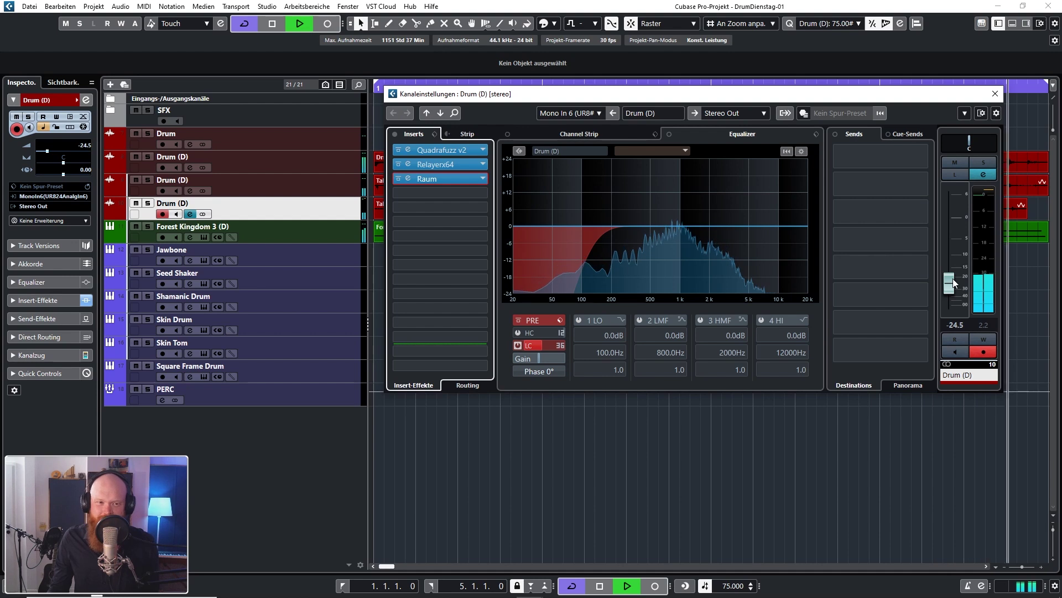
scroll(952, 277, up, 1)
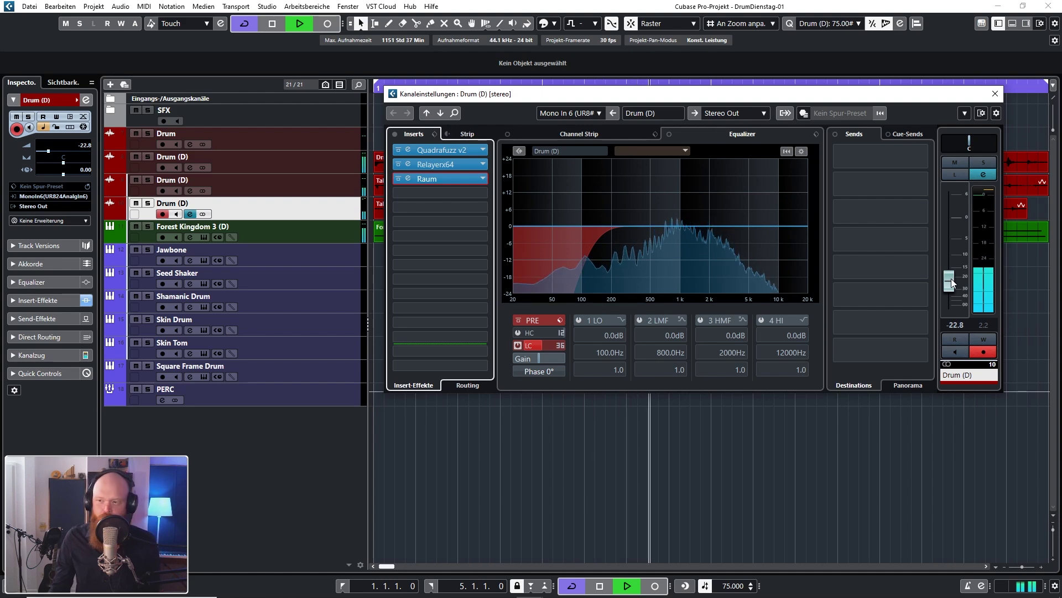
key(space)
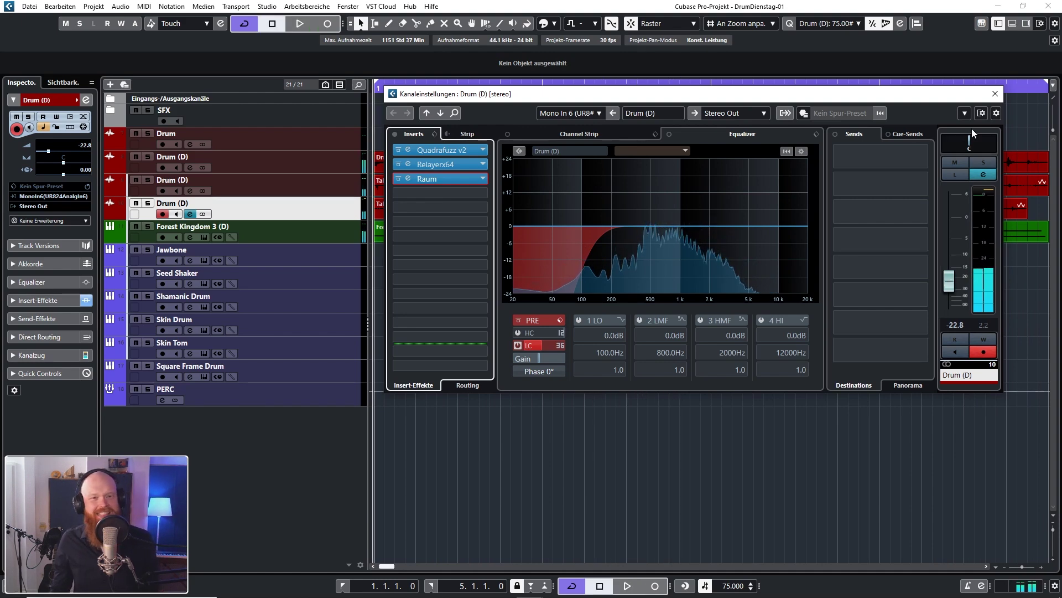
click(995, 94)
Duplicate the empty Drum track three times to make room for additional takes.
click(343, 142)
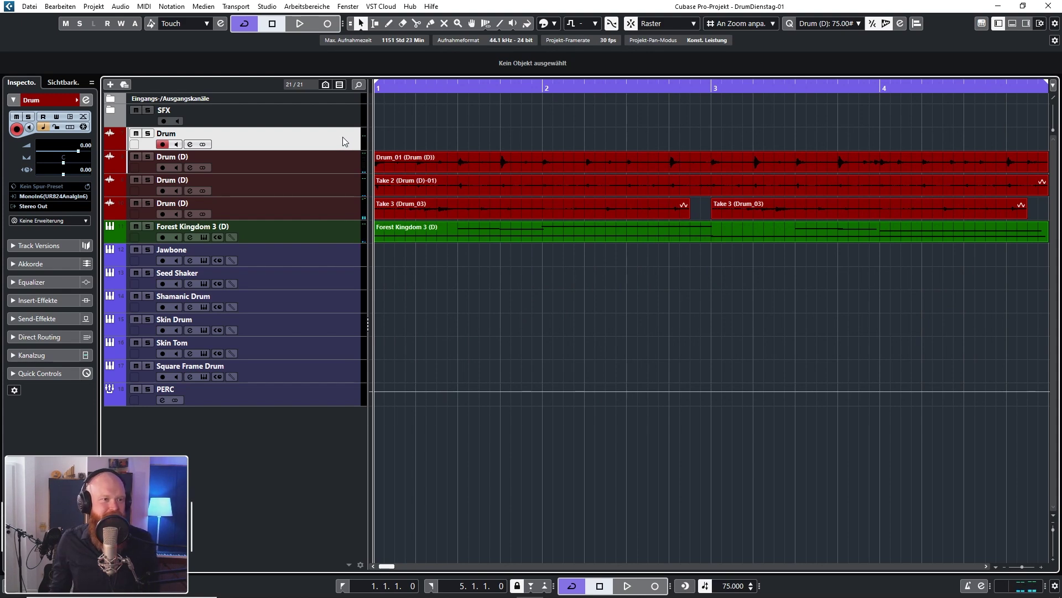
right_click(341, 142)
click(413, 177)
right_click(337, 164)
click(386, 200)
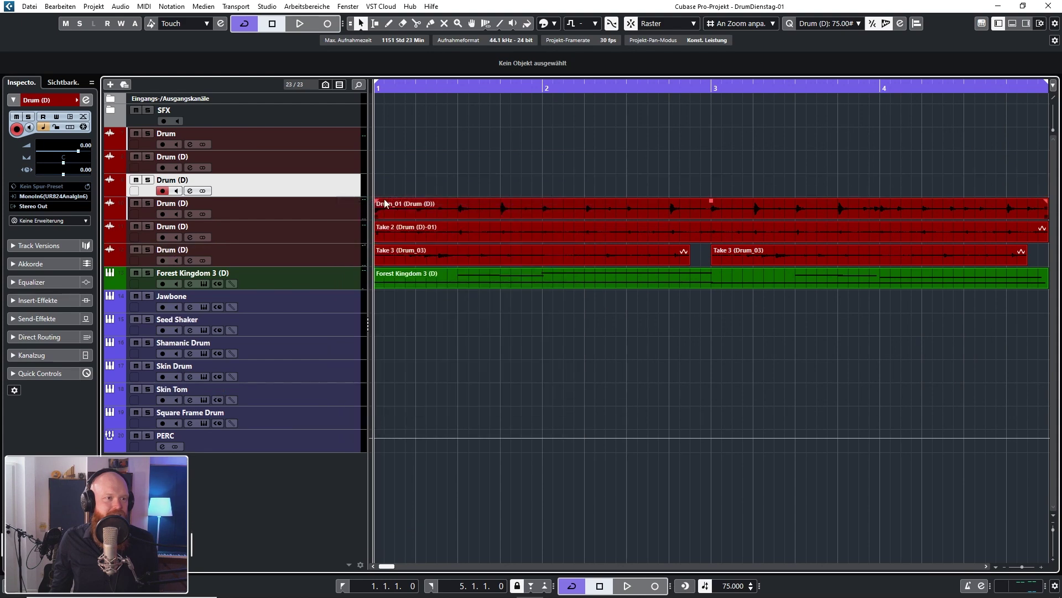
right_click(343, 192)
click(398, 226)
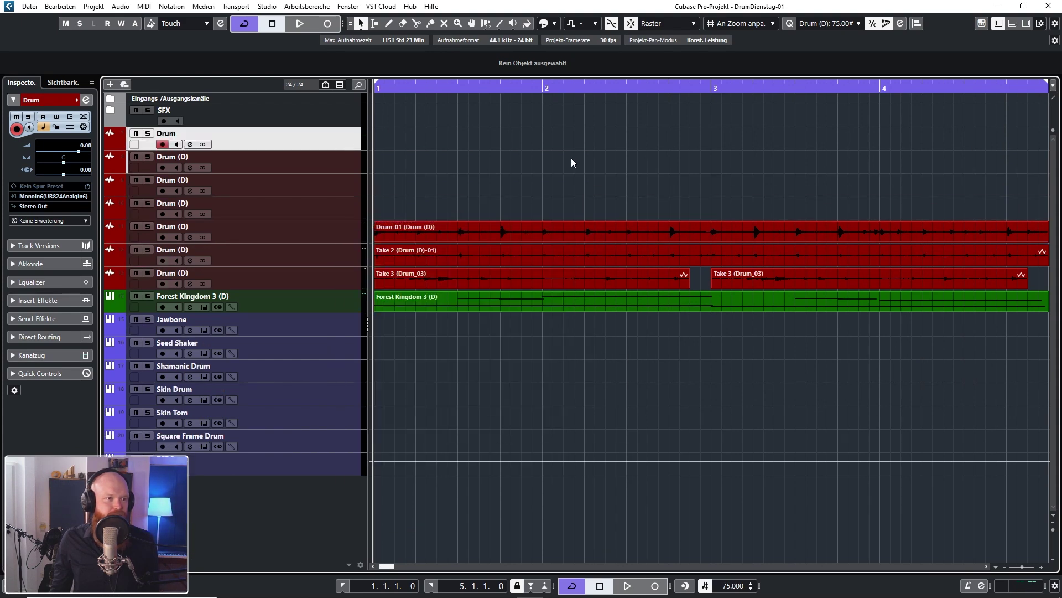
Play back the arrangement, set the start position to bar 4 and record cycled takes on the empty top Drum track.
key(g)
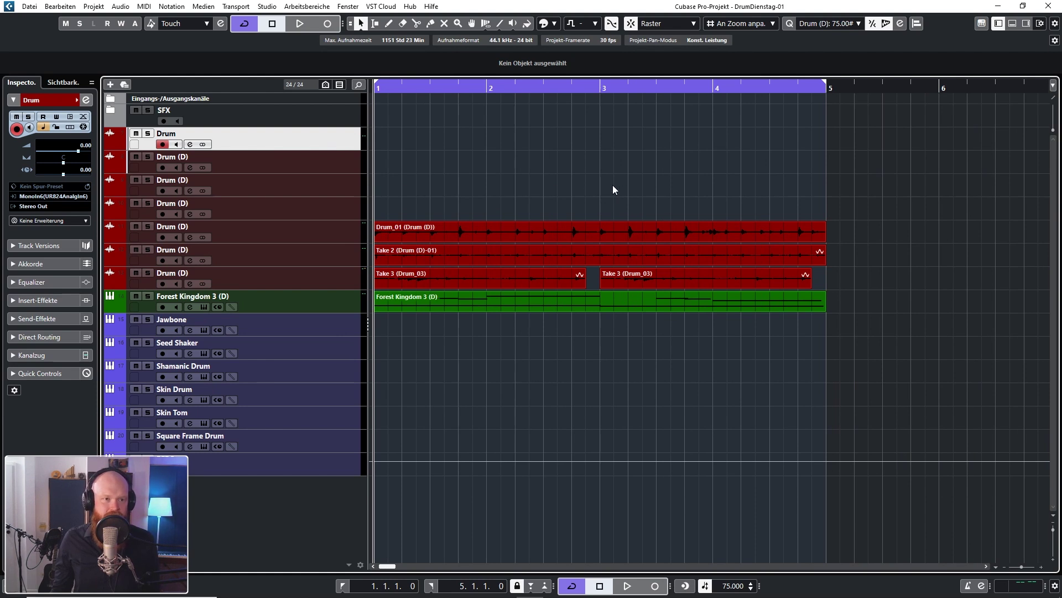
key(space)
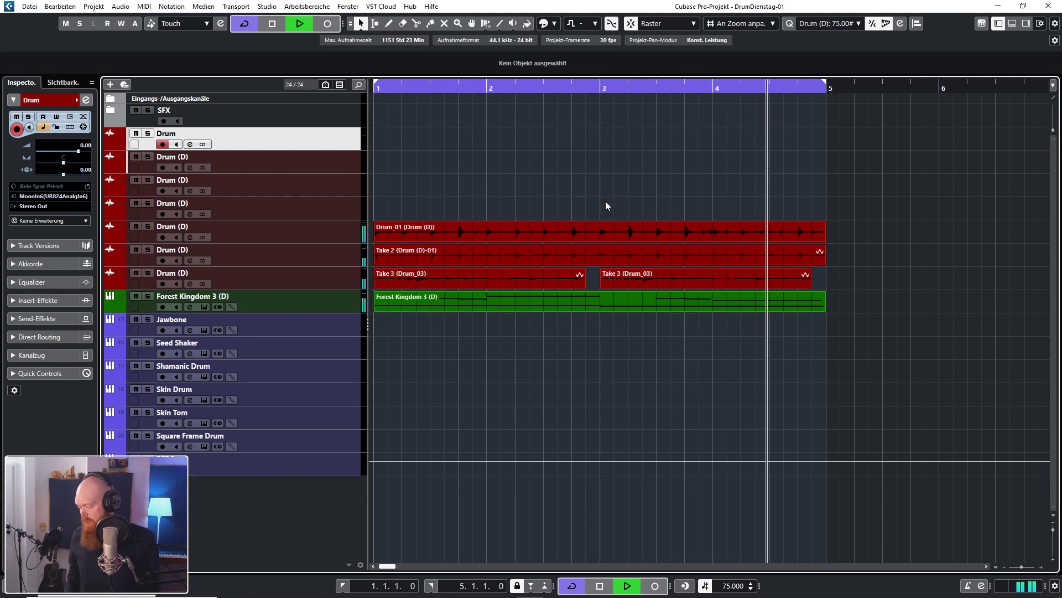
key(space)
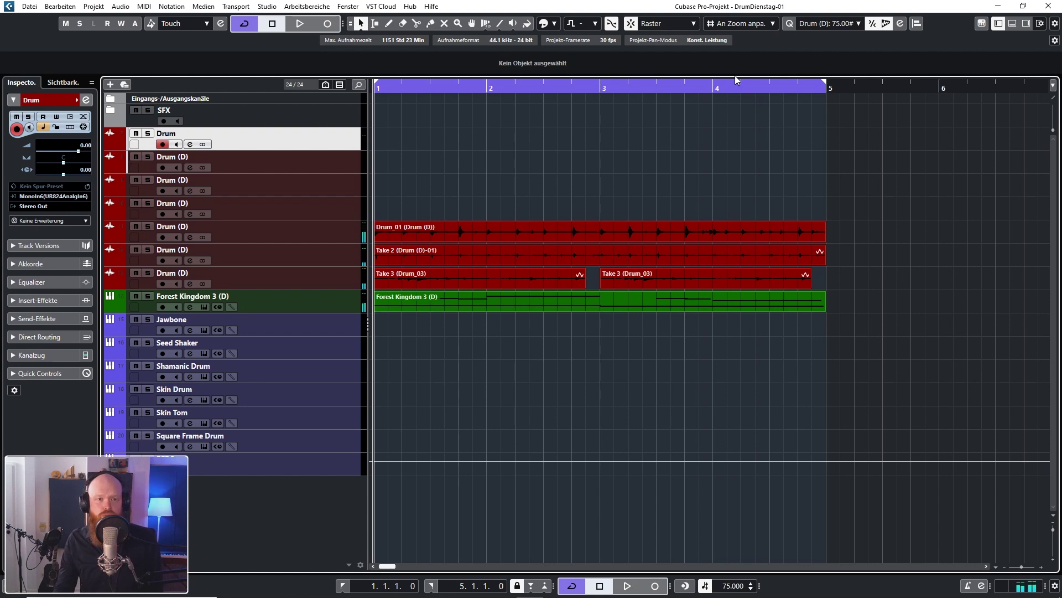
click(713, 88)
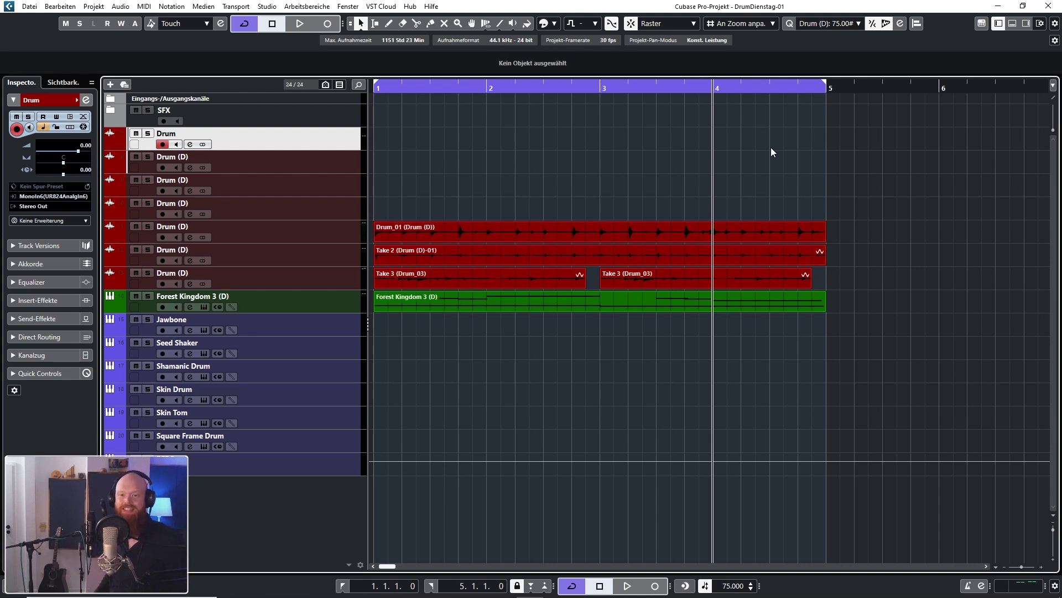
key(KP_Multiply)
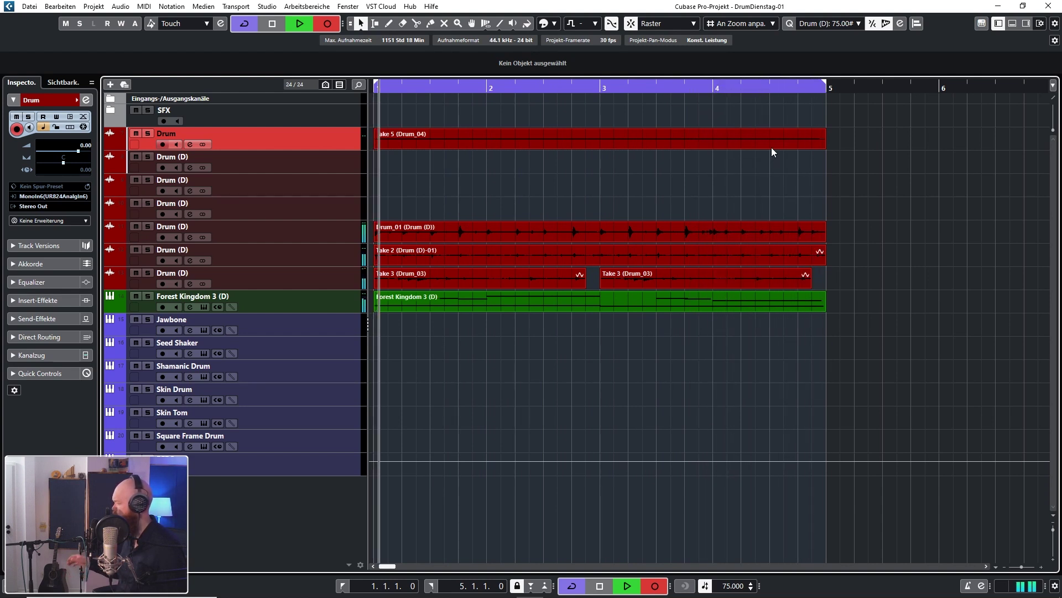
key(space)
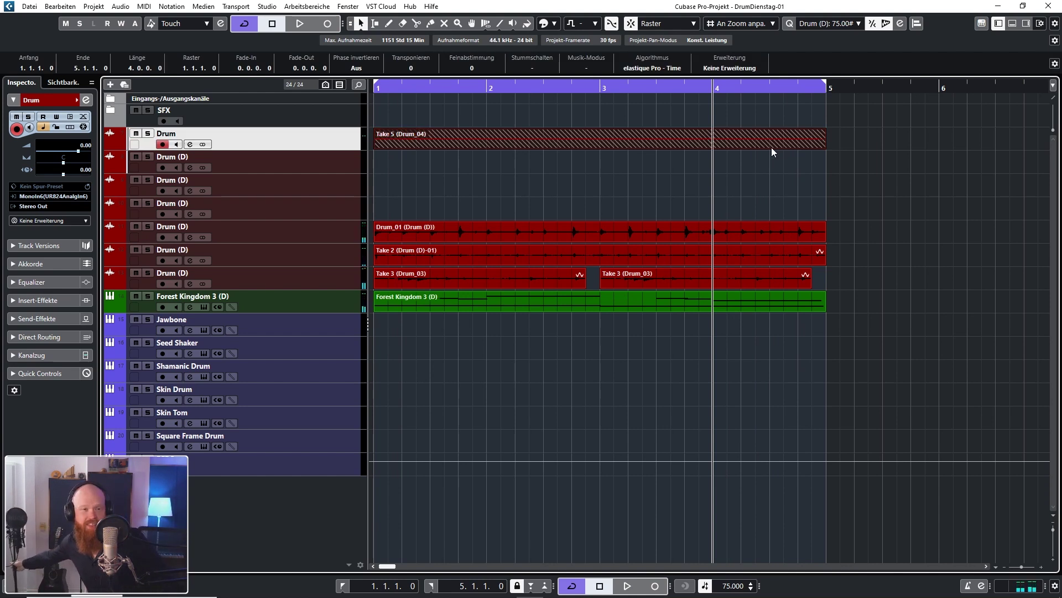
Distribute Takes 5, 4 and 3 of Drum_04 onto the three duplicated tracks and delete the leftover takes from the top Drum track.
drag(648, 145, 630, 198)
drag(580, 135, 569, 160)
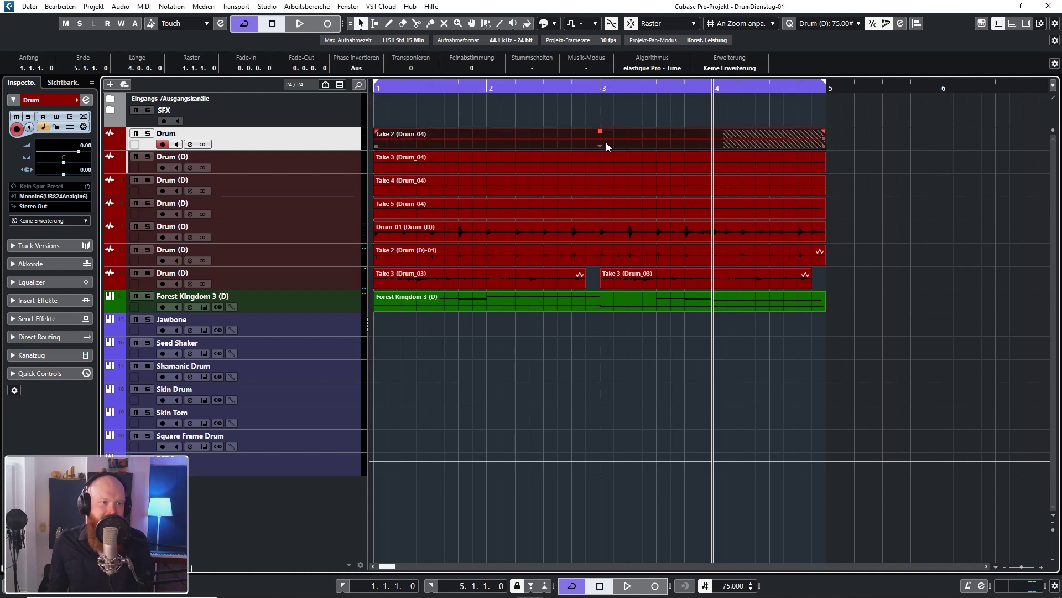
key(Delete)
click(792, 139)
key(Delete)
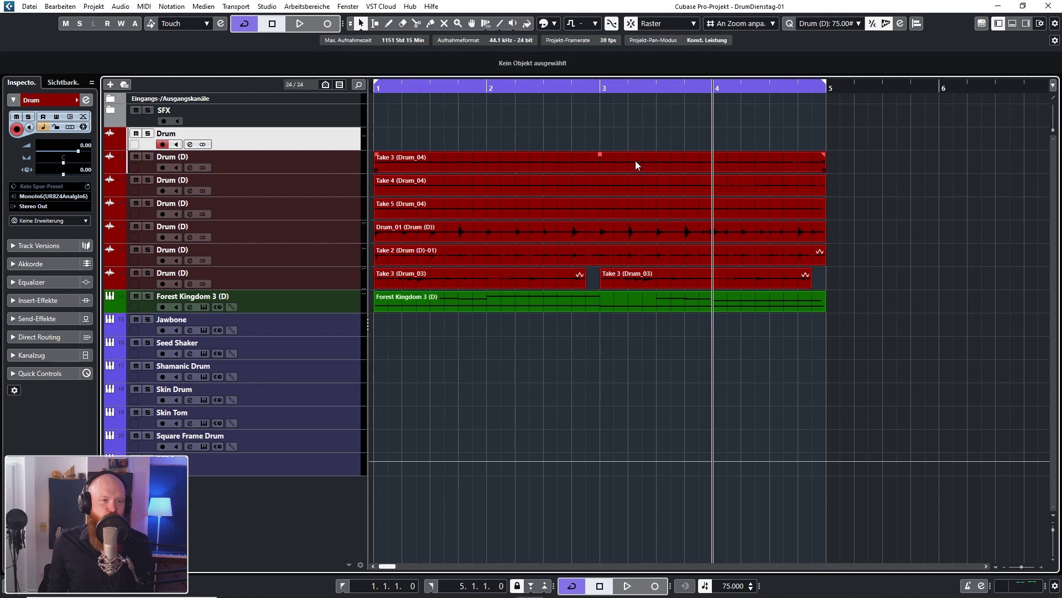
drag(598, 203, 603, 145)
click(688, 129)
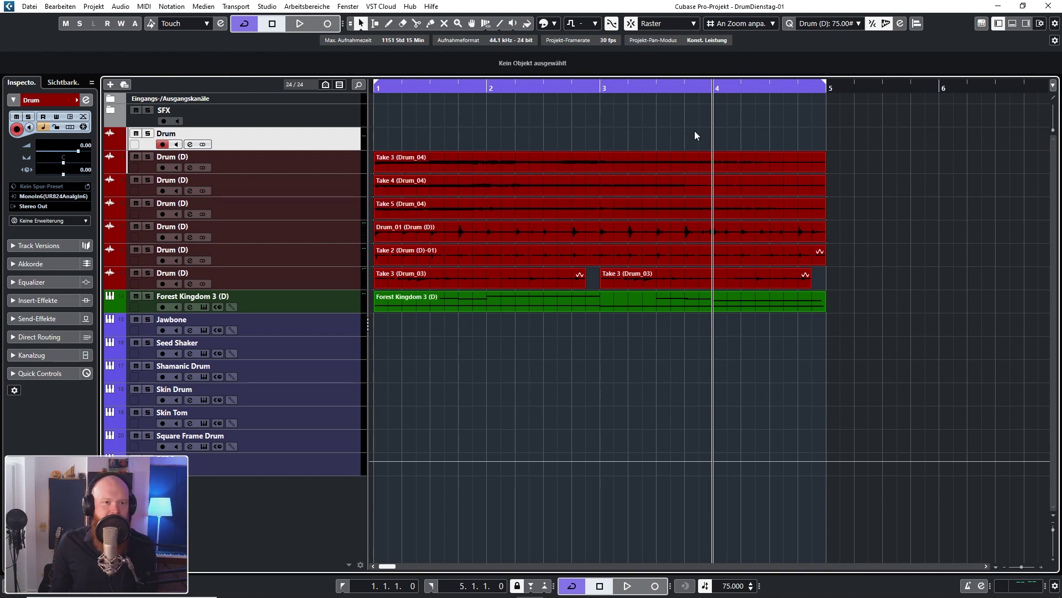
Open the channel settings of the Drum_04 Take 3 track and insert Auto-Tune Pro in the first insert slot.
drag(410, 93, 371, 123)
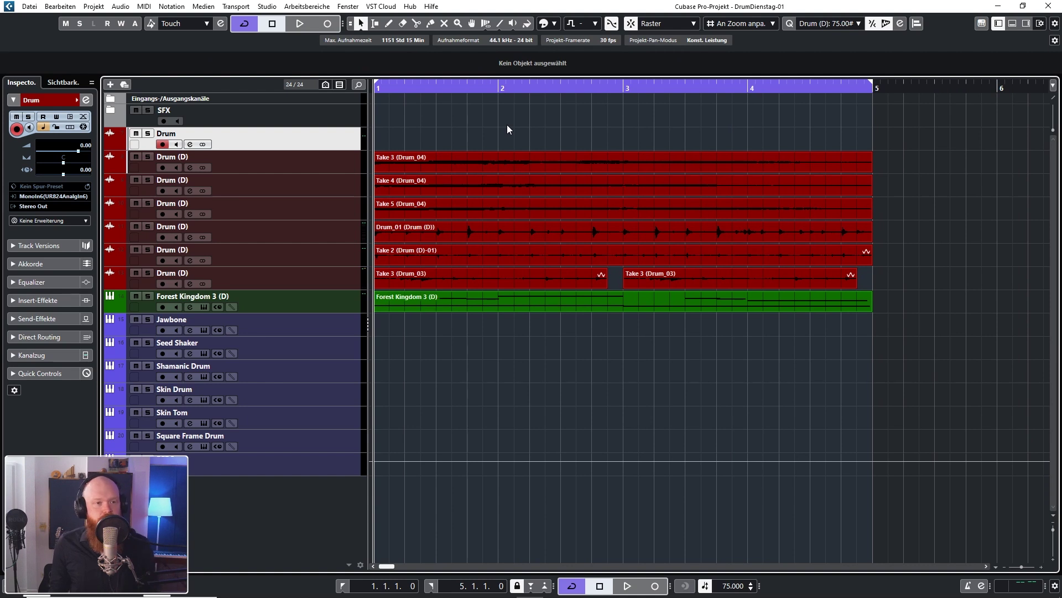
click(334, 169)
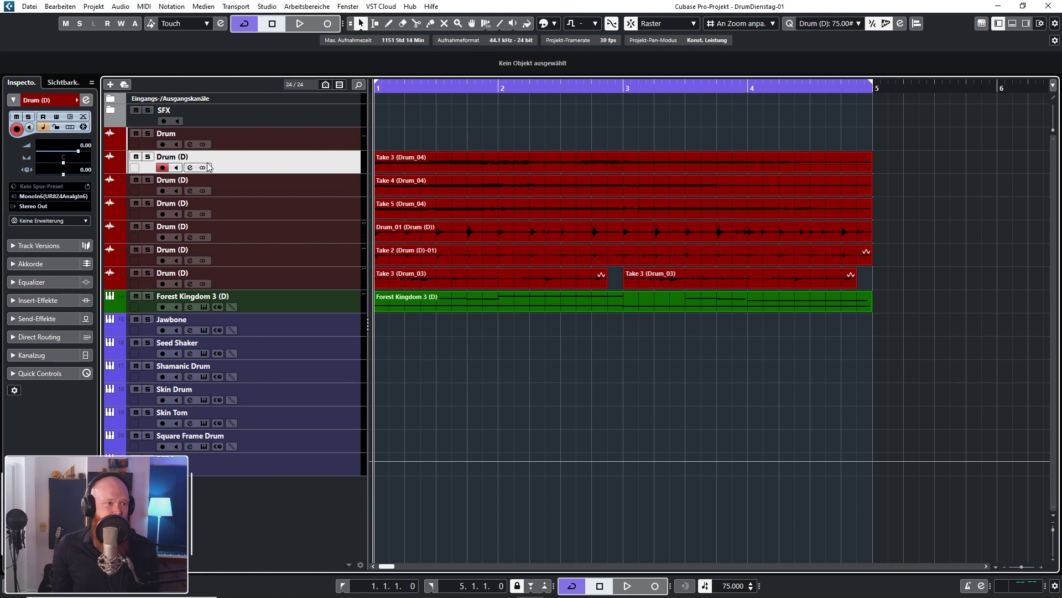
click(190, 168)
click(485, 150)
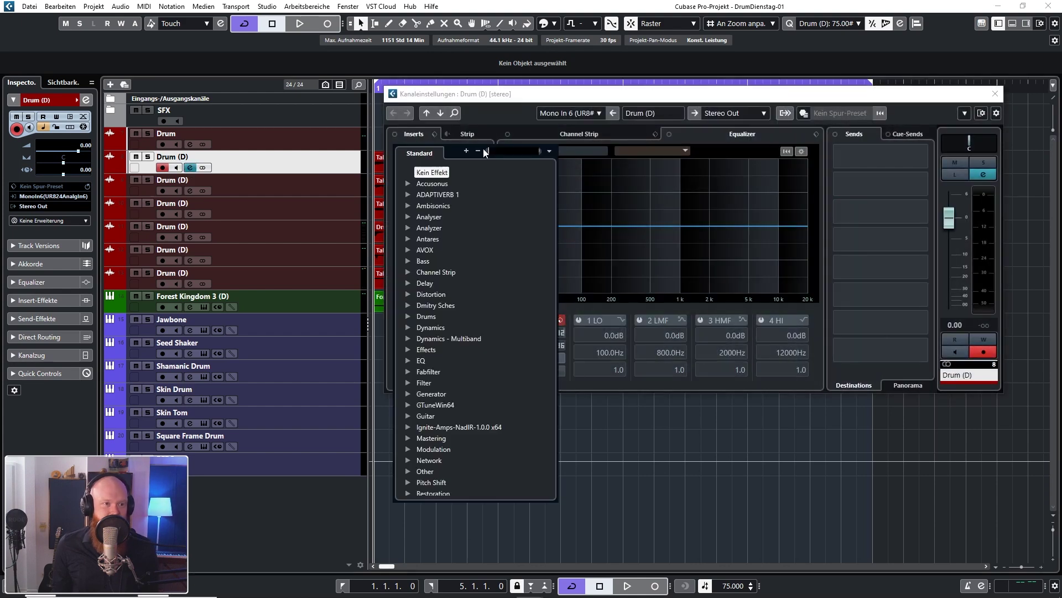
text(auto)
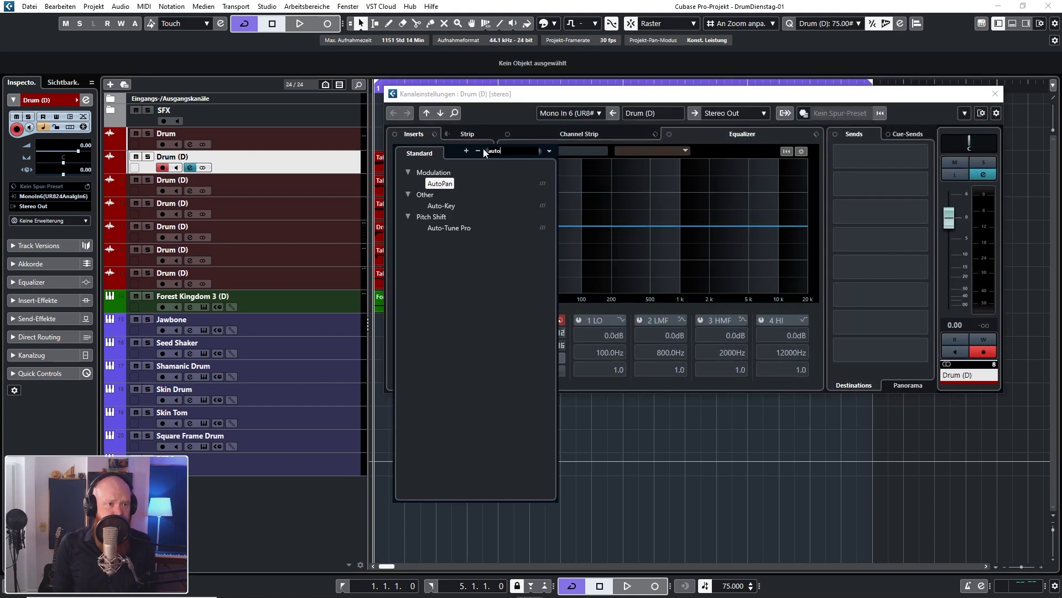
click(453, 230)
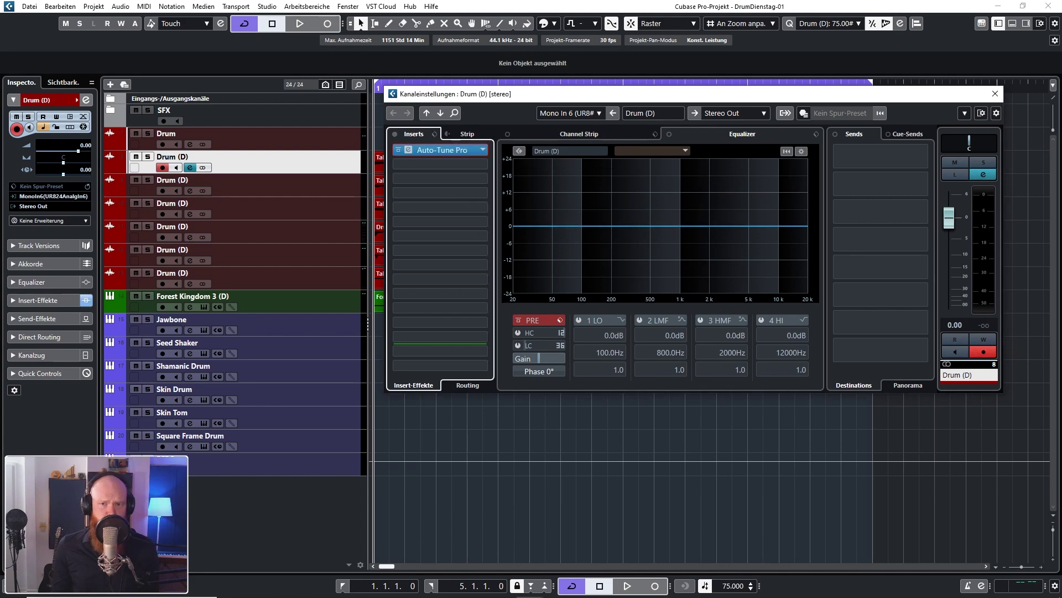
Configure Auto-Tune Pro with input type Low Male, key C, the Major scale and a Retune Speed of 8.
drag(940, 91, 548, 97)
click(445, 135)
click(487, 161)
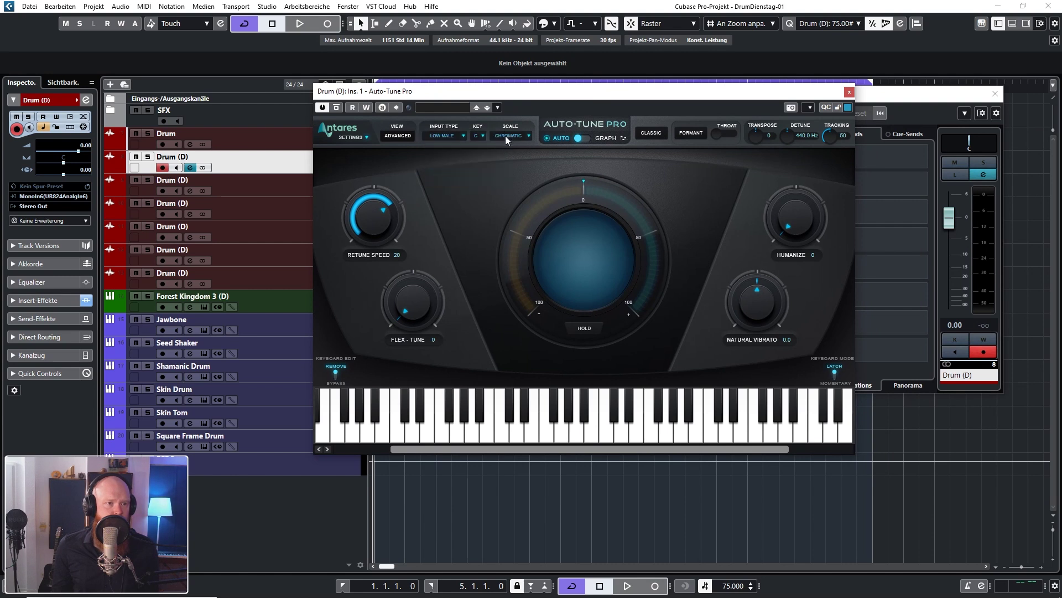
click(481, 138)
click(500, 135)
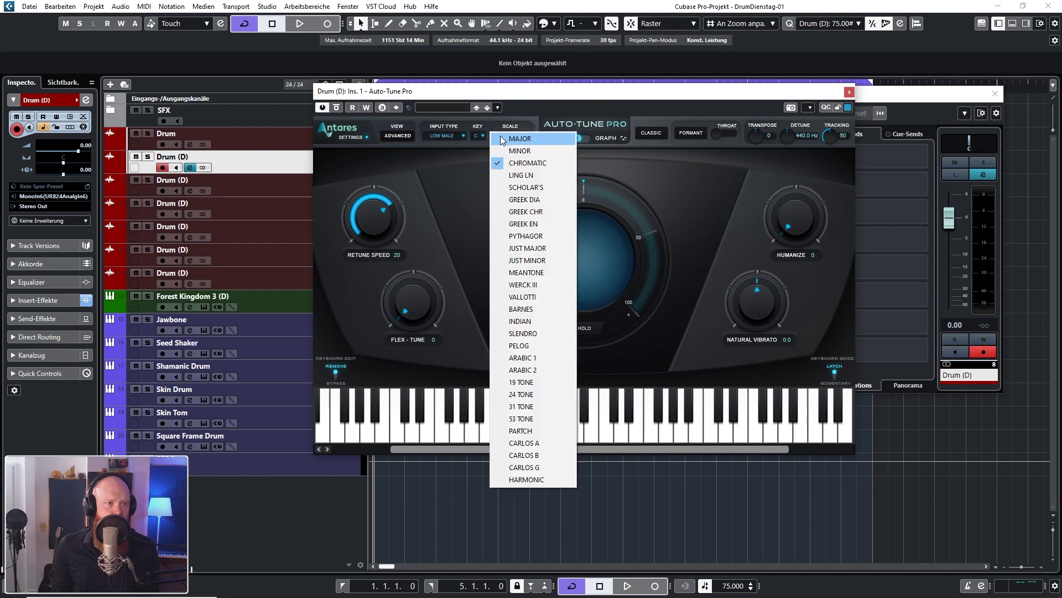
click(518, 144)
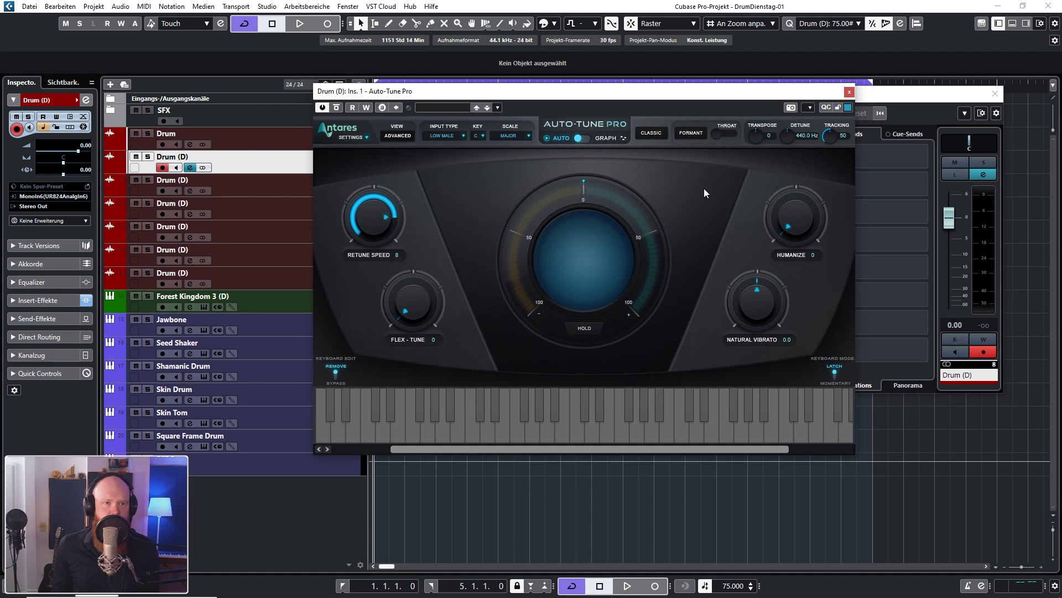
Solo the Take 3 channel during playback, enable Formant with Throat 109, set Retune Speed 14 and Natural Vibrato 2.5, and close Auto-Tune Pro.
click(984, 164)
key(space)
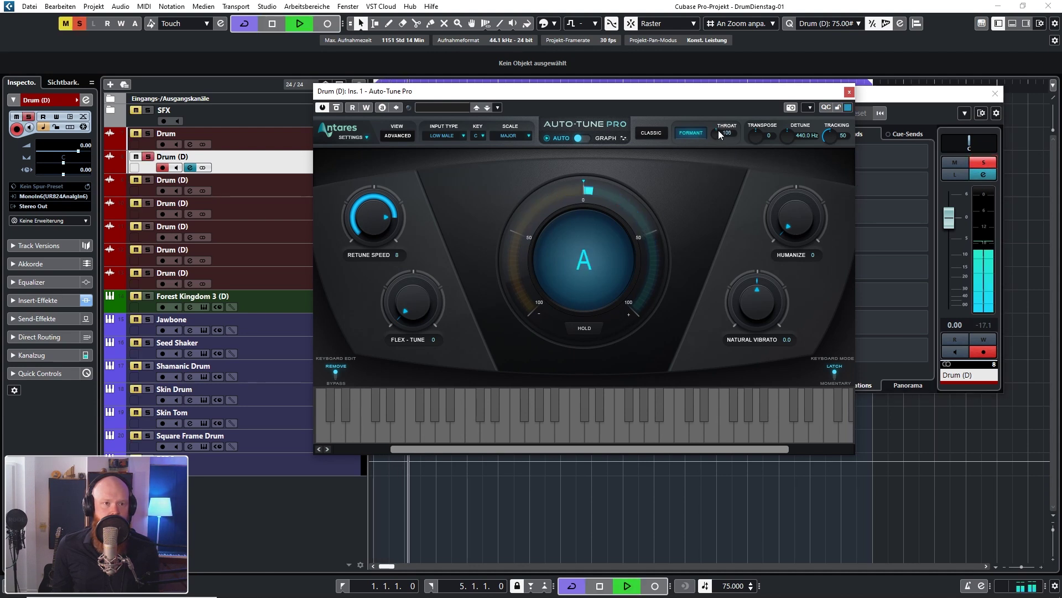
scroll(720, 132, up, 3)
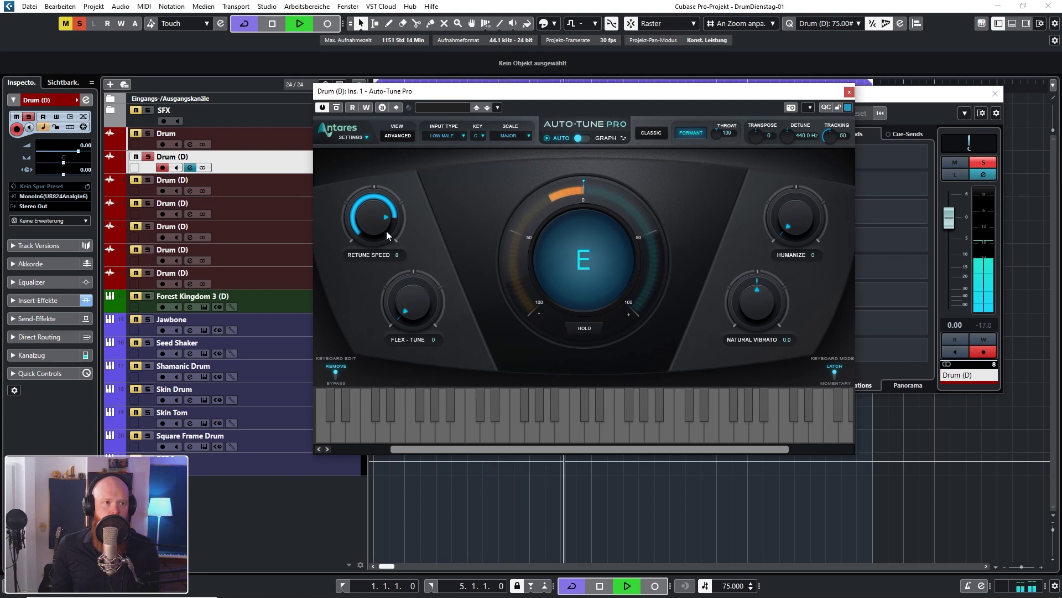
scroll(381, 234, up, 6)
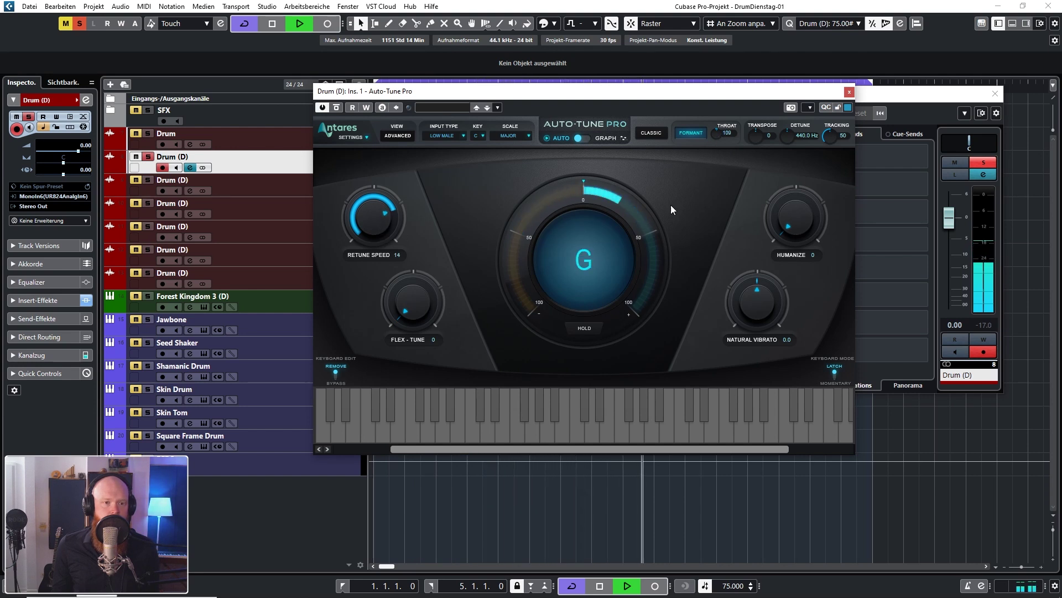
scroll(766, 285, up, 3)
scroll(767, 318, down, 1)
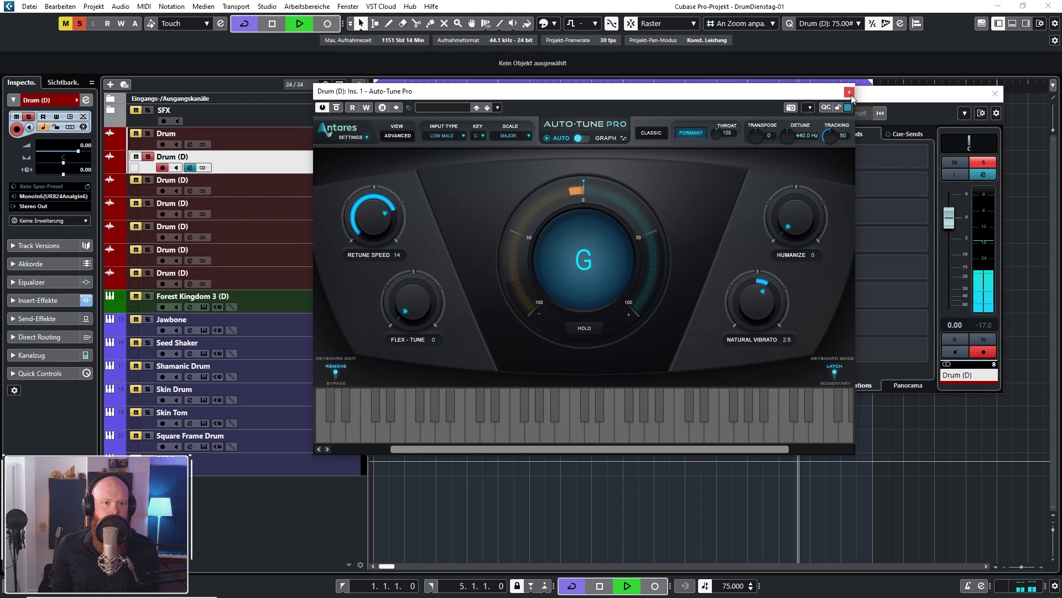
key(space)
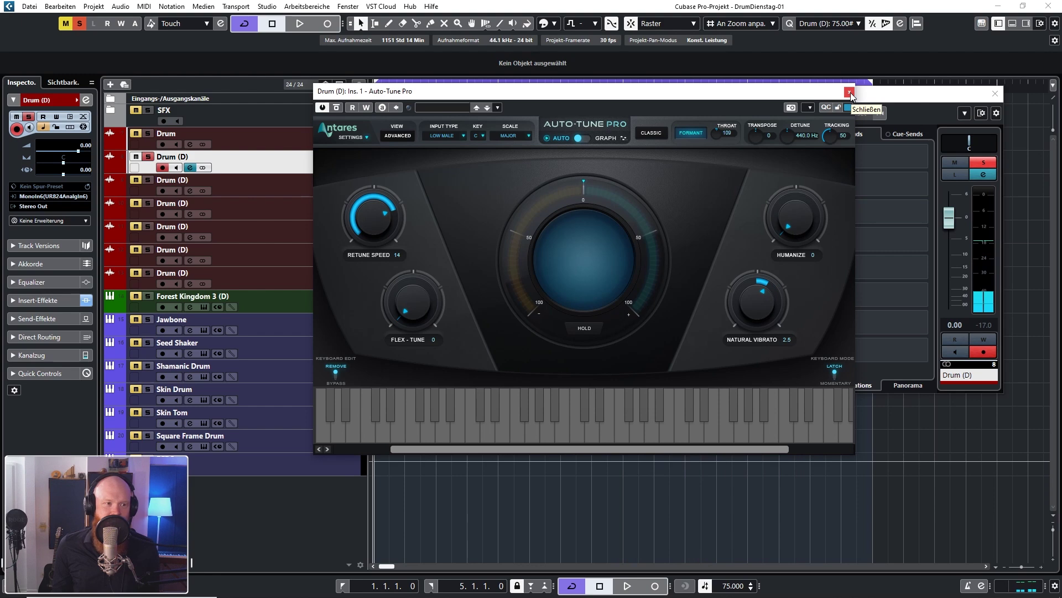
click(849, 92)
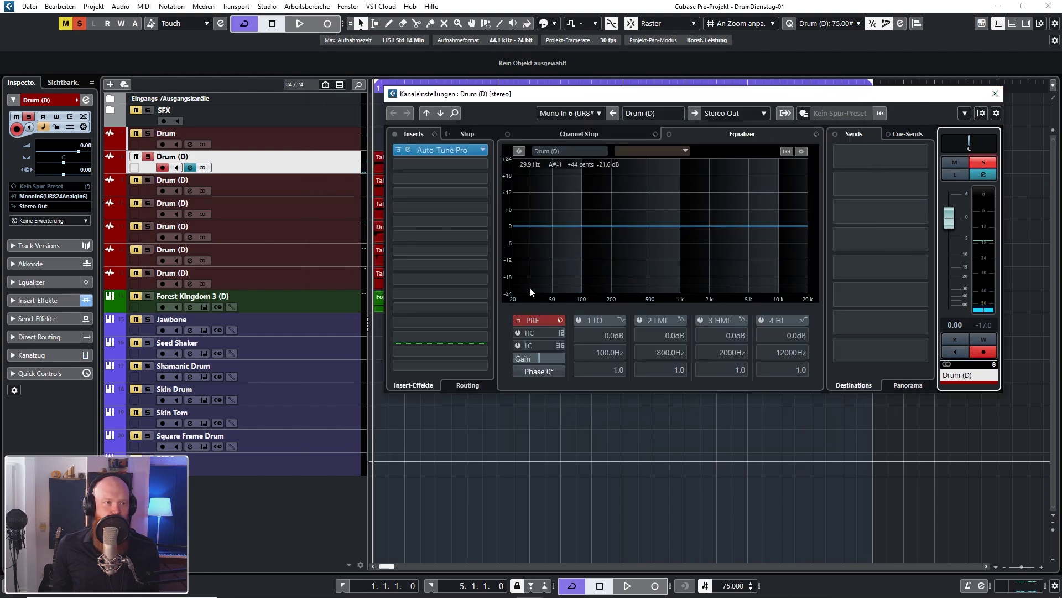
Enable the low cut on the Take 3 channel's EQ and dip the second band by about 2.6 dB at 92 Hz.
click(516, 346)
key(space)
drag(523, 347, 540, 345)
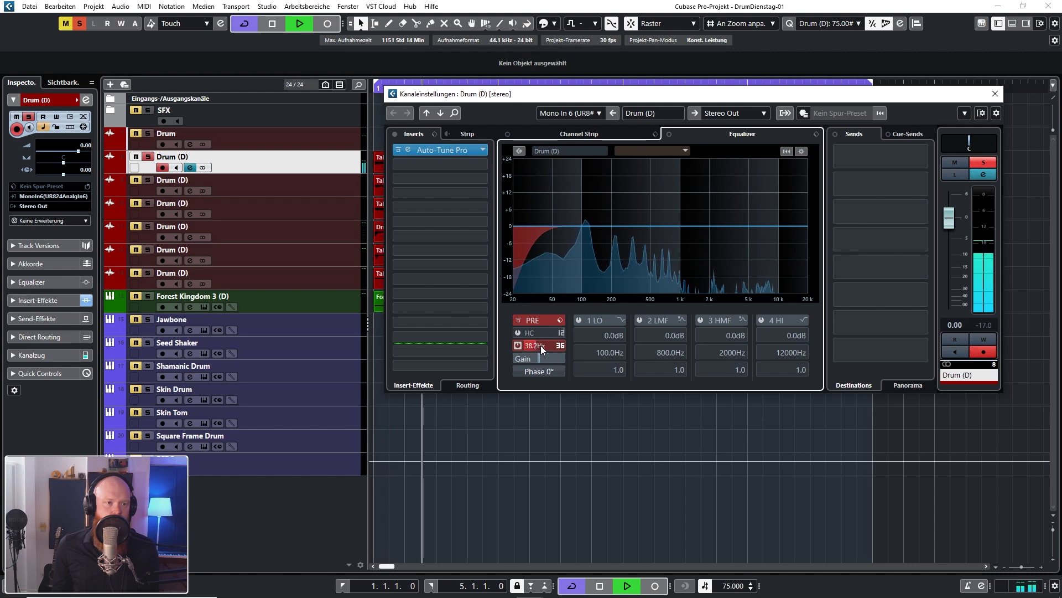
drag(597, 226, 578, 233)
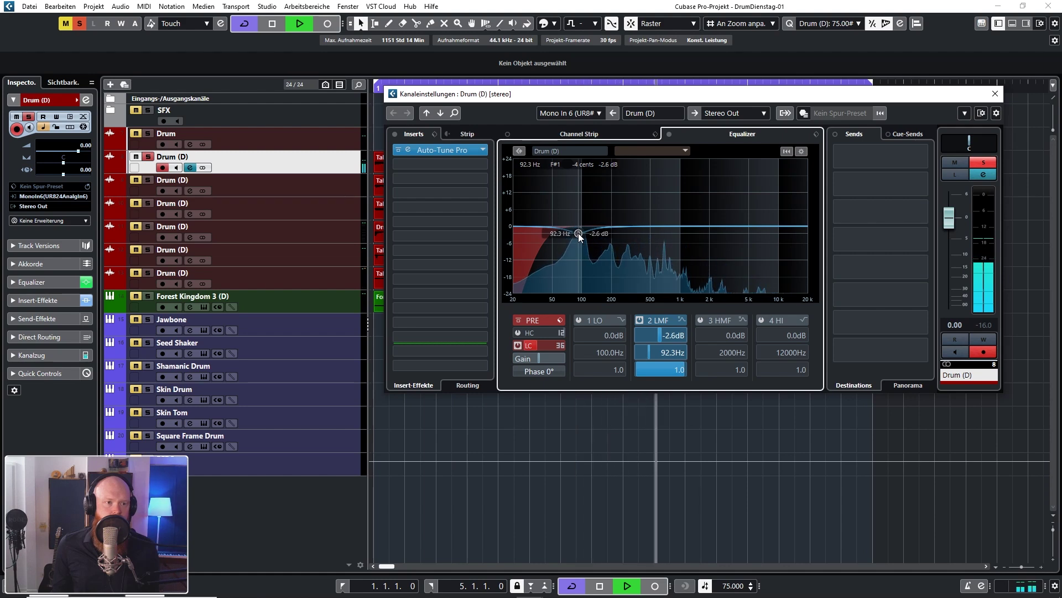
key(space)
Reopen Auto-Tune Pro on the Take 3 channel, and close both the plug-in and the channel settings.
click(464, 151)
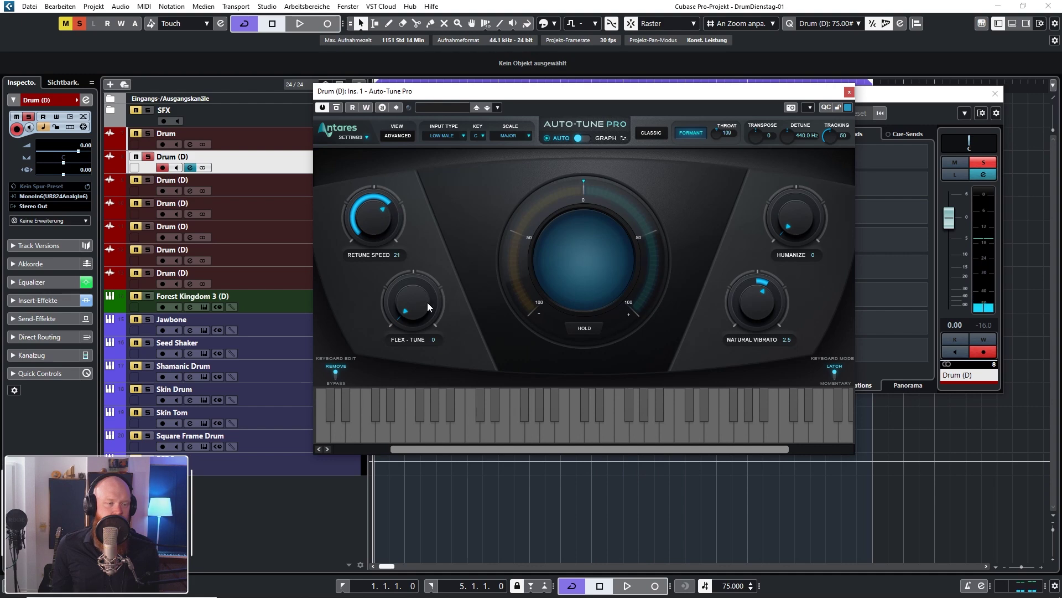
click(849, 92)
click(995, 94)
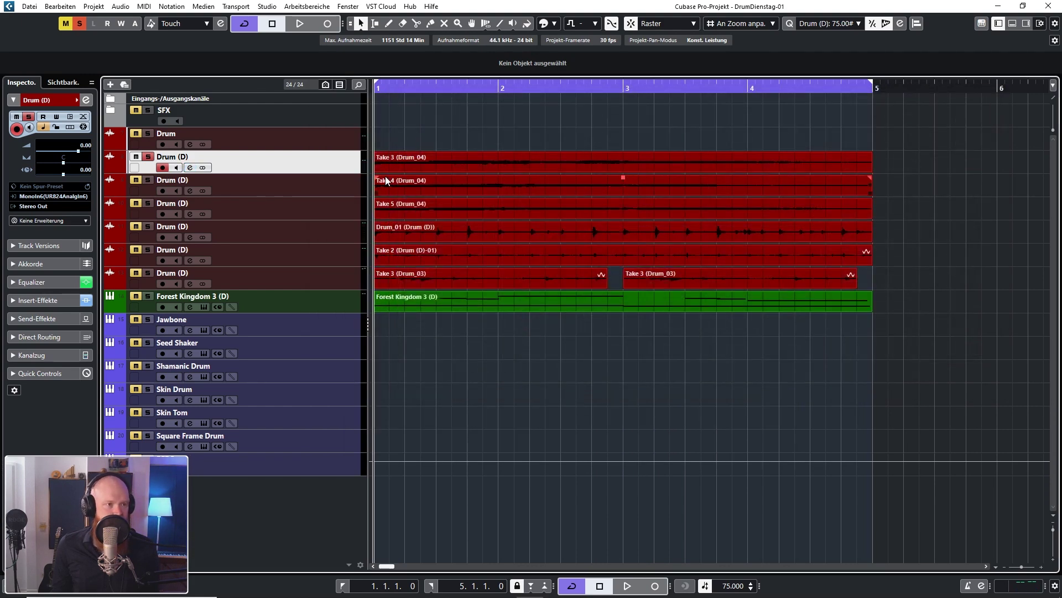
Copy the Take 3 channel's settings in the MixConsole to the Take 4 and Take 5 drum channels.
key(F3)
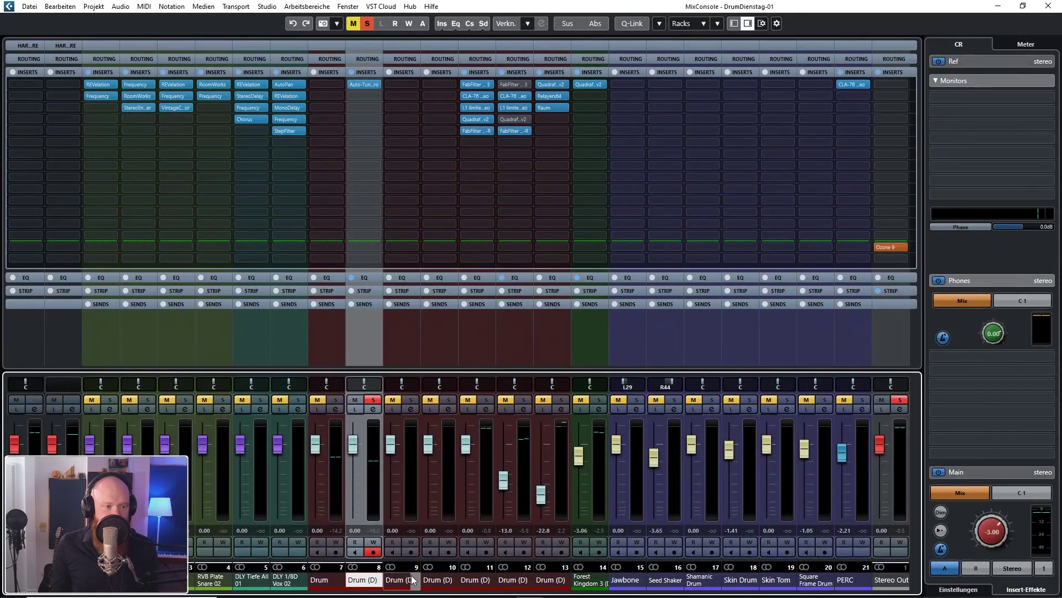
drag(403, 579, 431, 580)
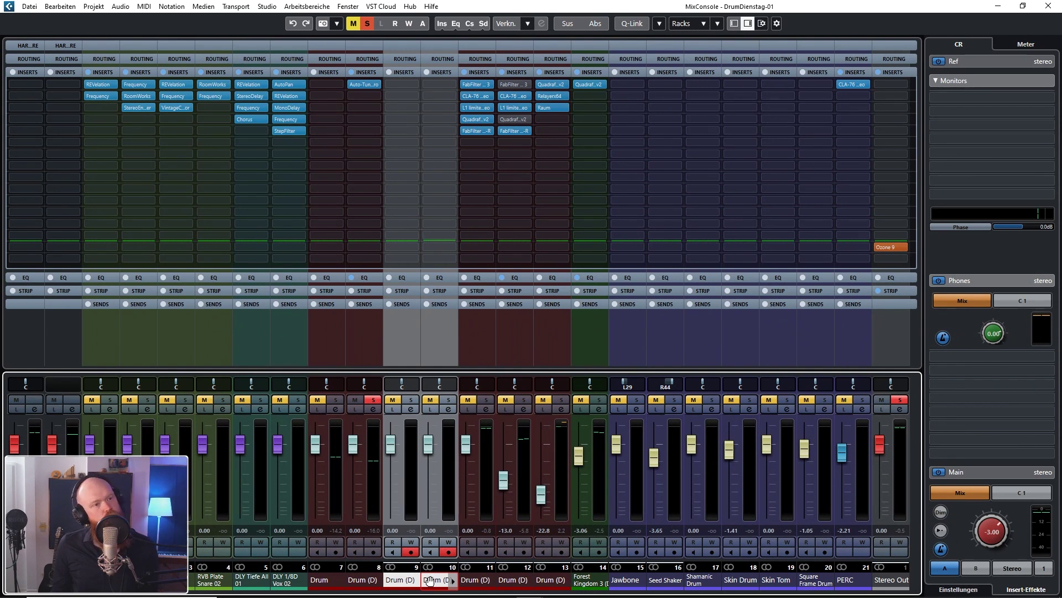
click(380, 578)
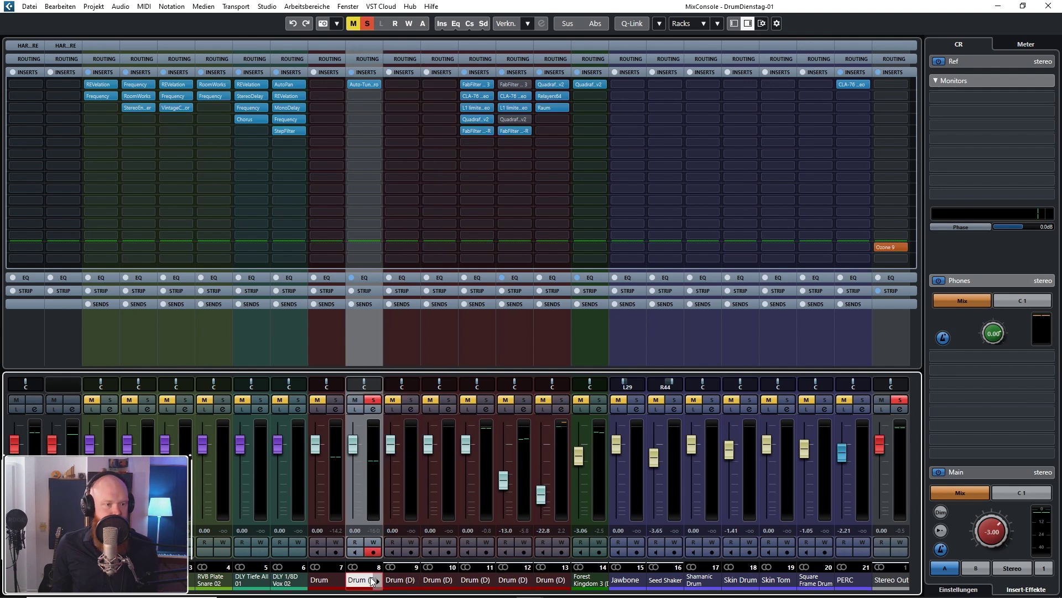
click(408, 580)
click(437, 581)
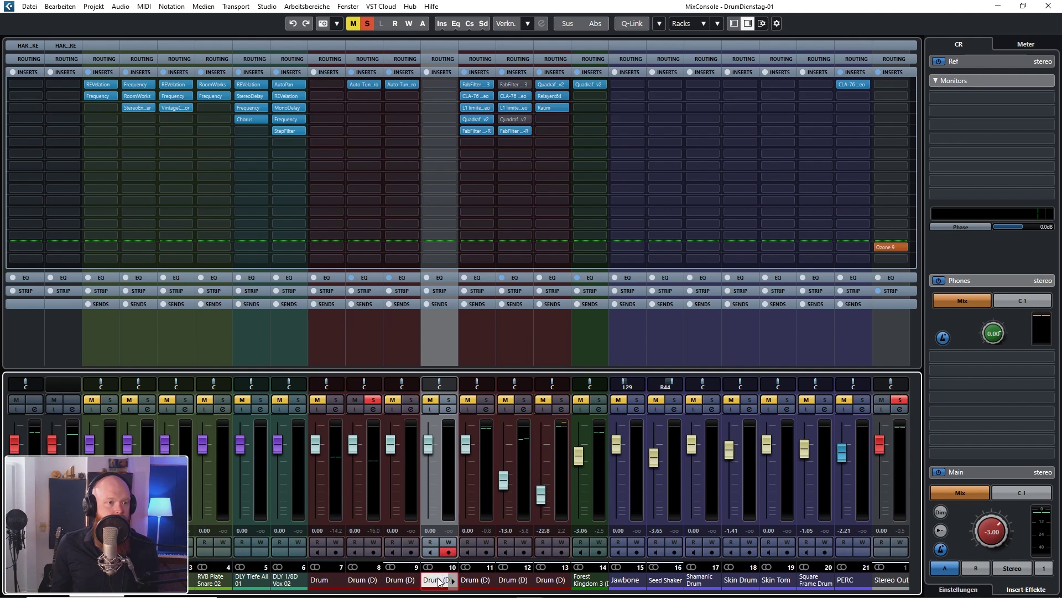
Clear the solo and add a stereo group channel named Chor to the three selected take channels.
click(372, 400)
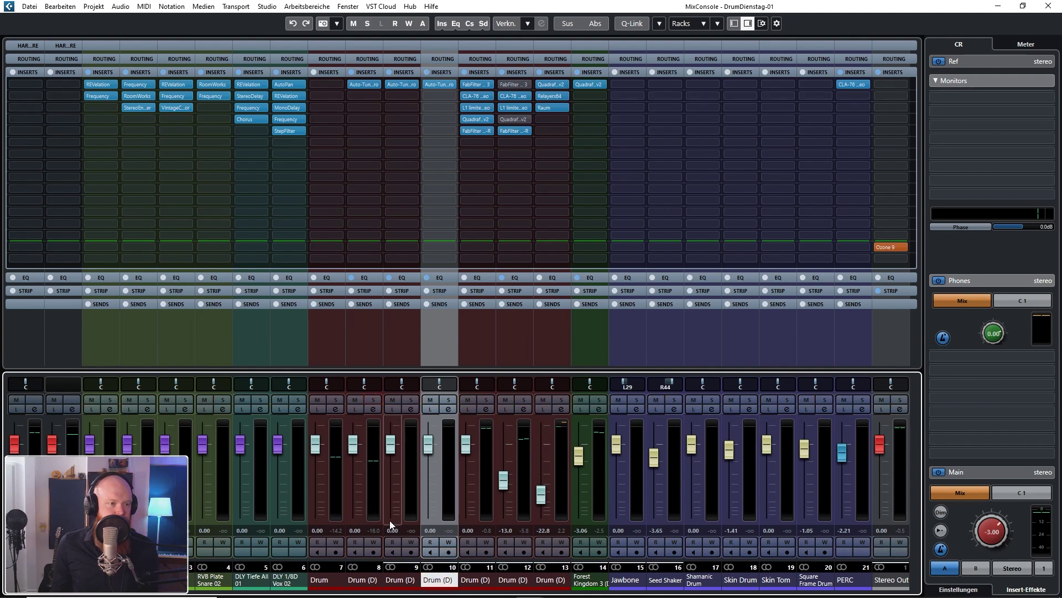
click(369, 578)
shift+click(433, 585)
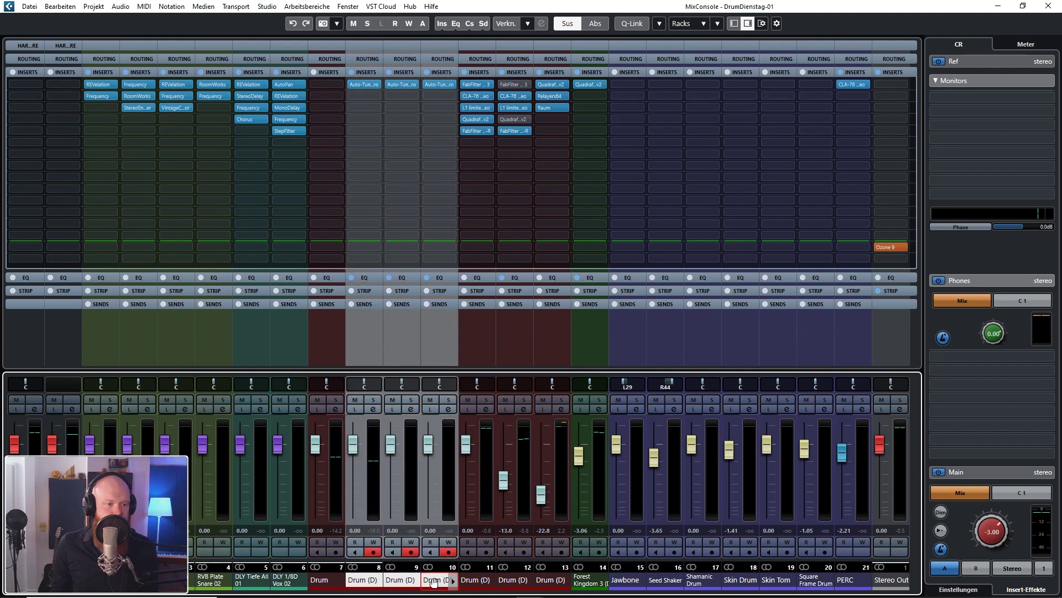
right_click(436, 578)
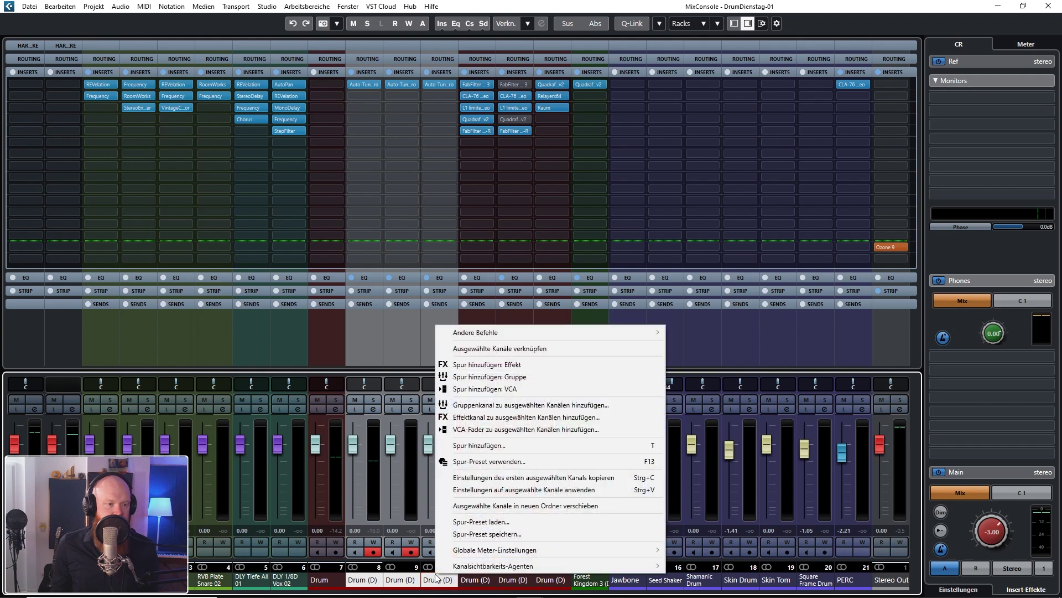
click(531, 406)
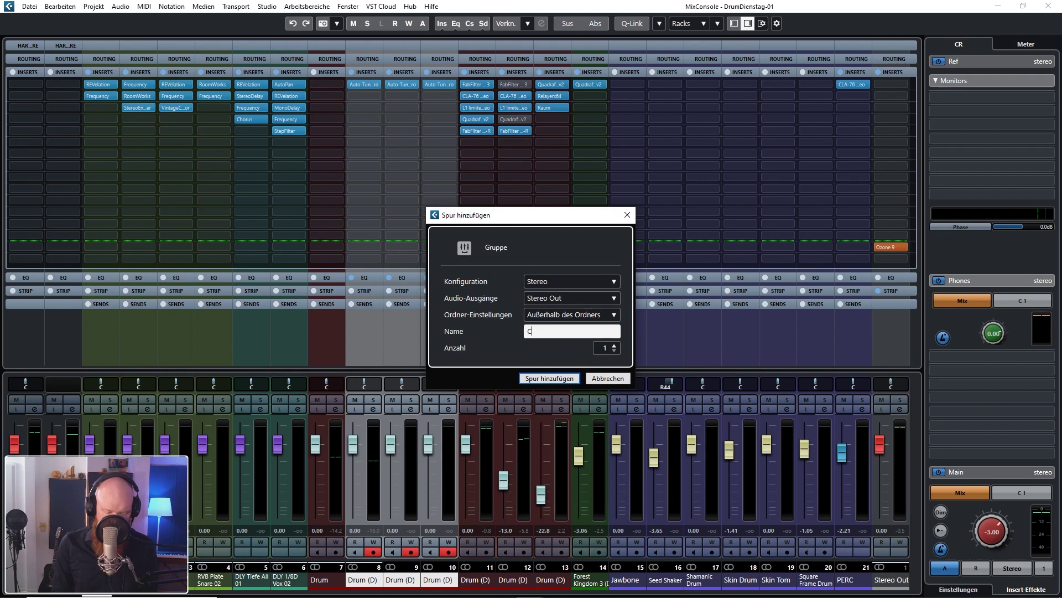
text(Chor)
key(Return)
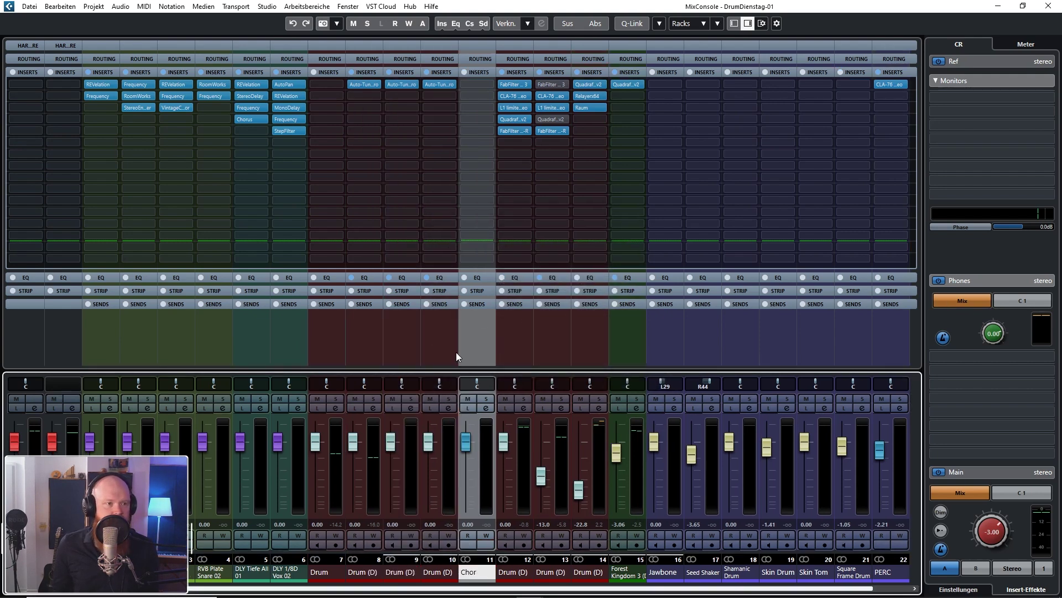
Solo the Chor group, pan the Take 3 channel left and the Take 5 channel right, and close the MixConsole after playback.
click(488, 402)
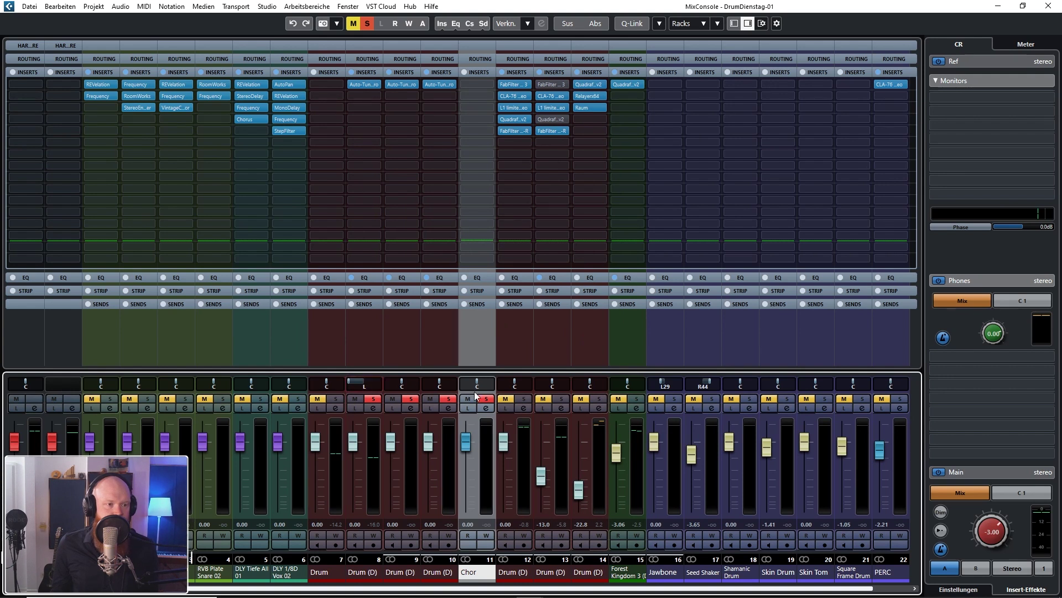
key(space)
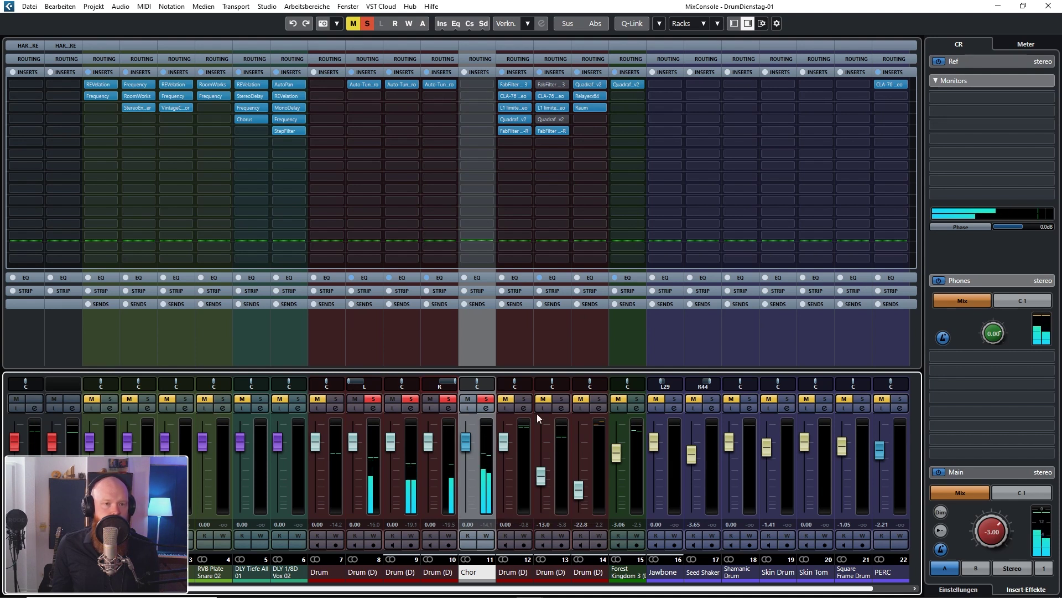
click(1050, 7)
Listen to the soloed Chor group from the third beat of bar 2 in the project window.
key(space)
click(546, 88)
click(561, 90)
key(space)
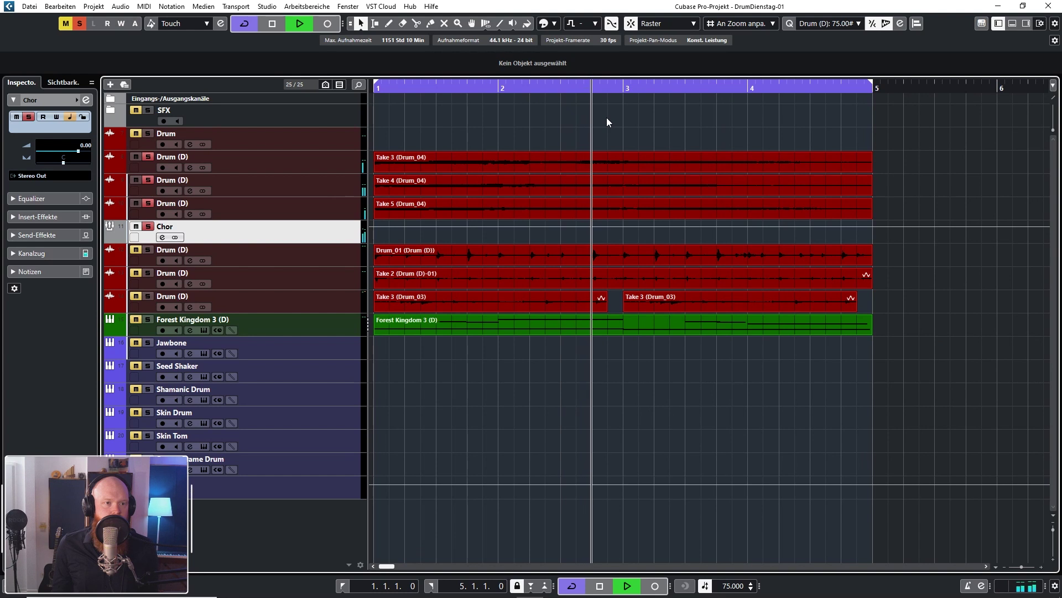
key(space)
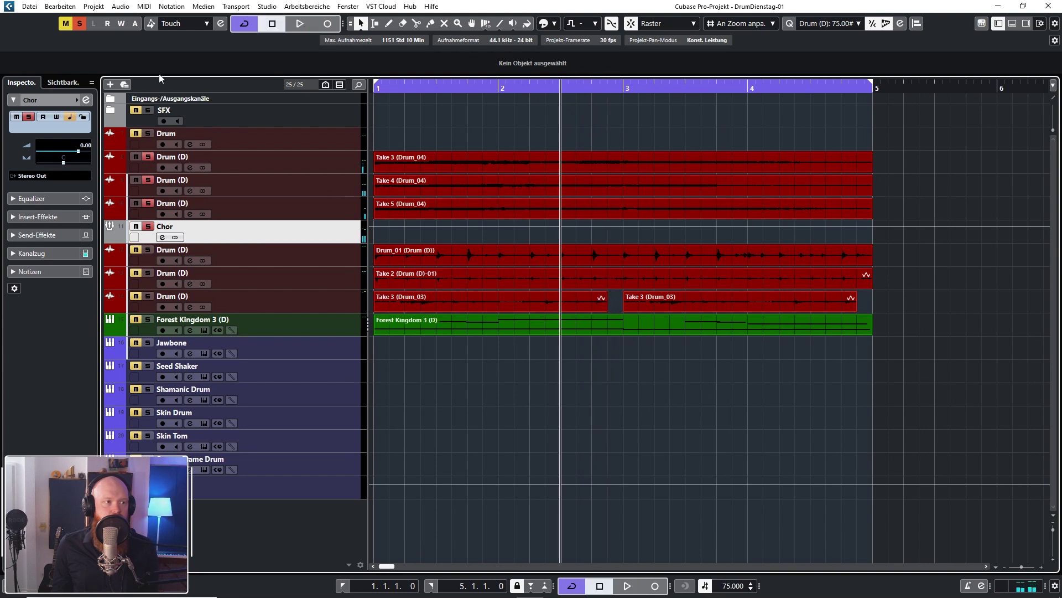
Clear the solos and audition the Take 3 and Take 4 tracks separately from the third beat of bar 2.
click(71, 22)
click(148, 156)
key(space)
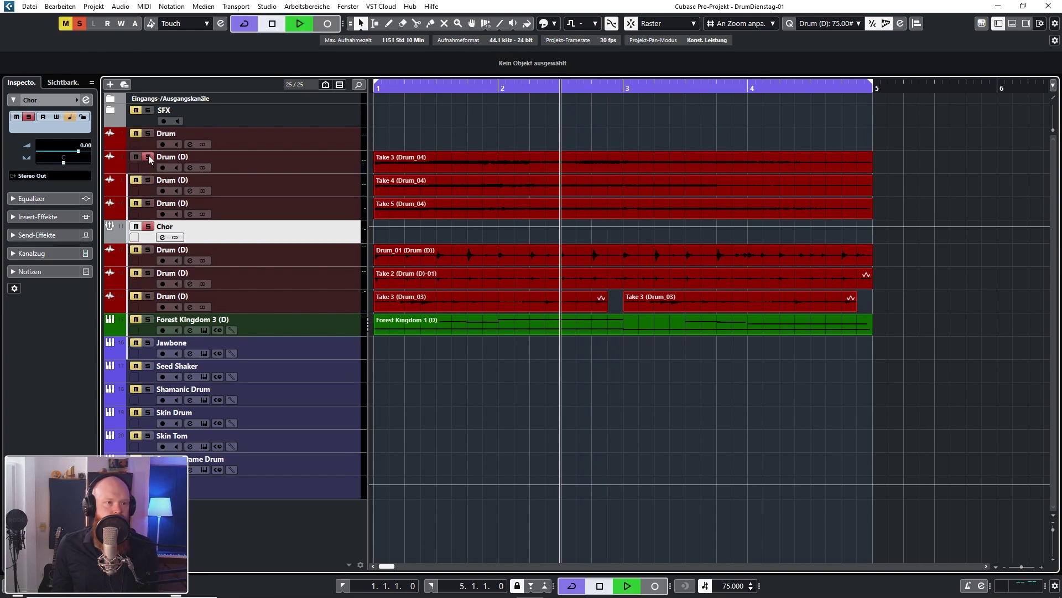
key(space)
ctrl+click(149, 180)
key(space)
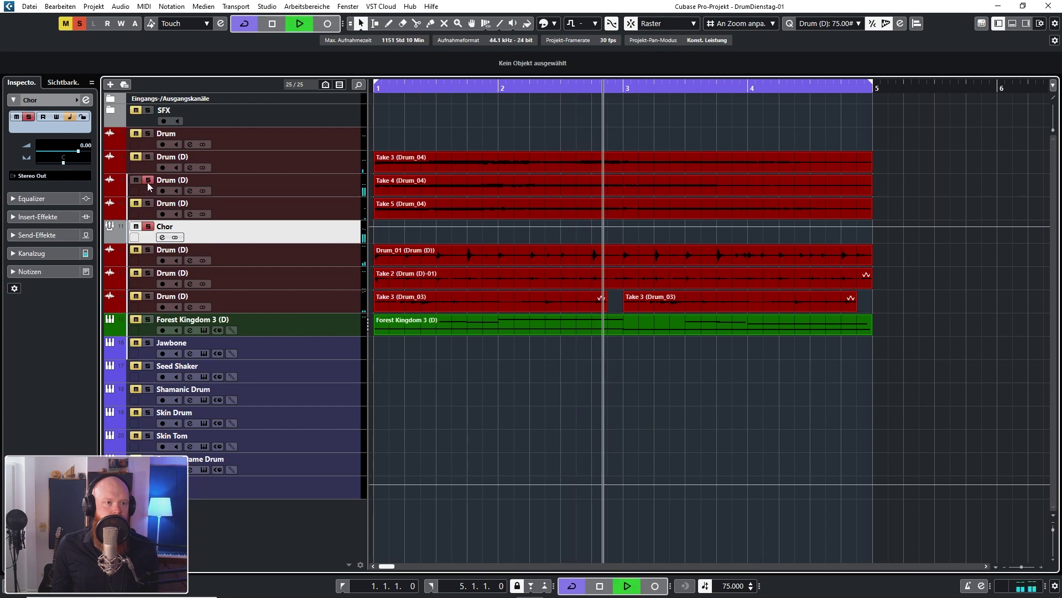
key(space)
Open Take 4 in the Sample Editor, split its VariAudio segment near beat 2.4, snap the second part to E1 and close the editor.
double_click(583, 186)
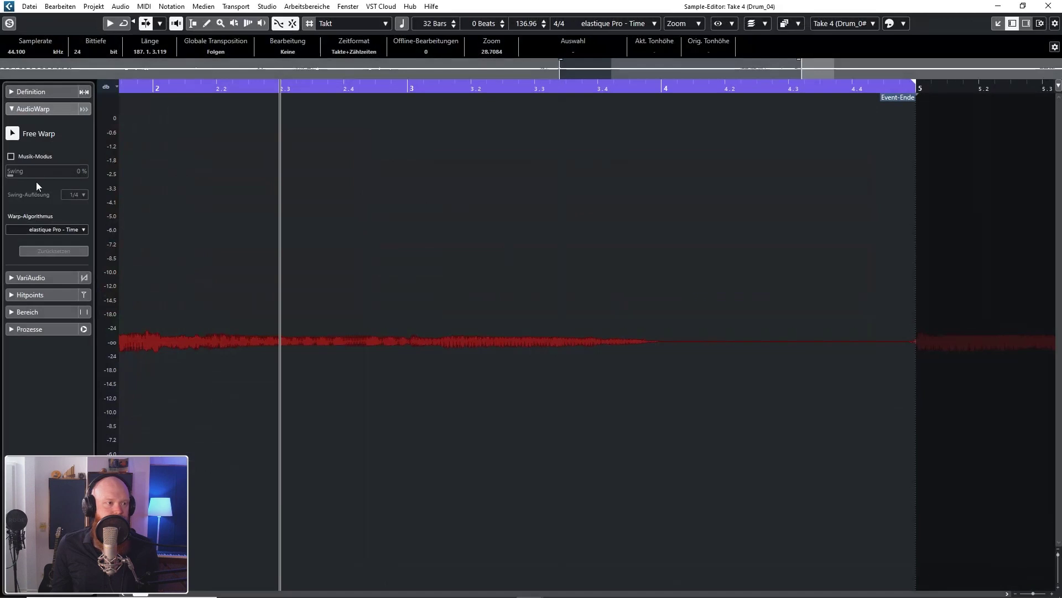
click(38, 278)
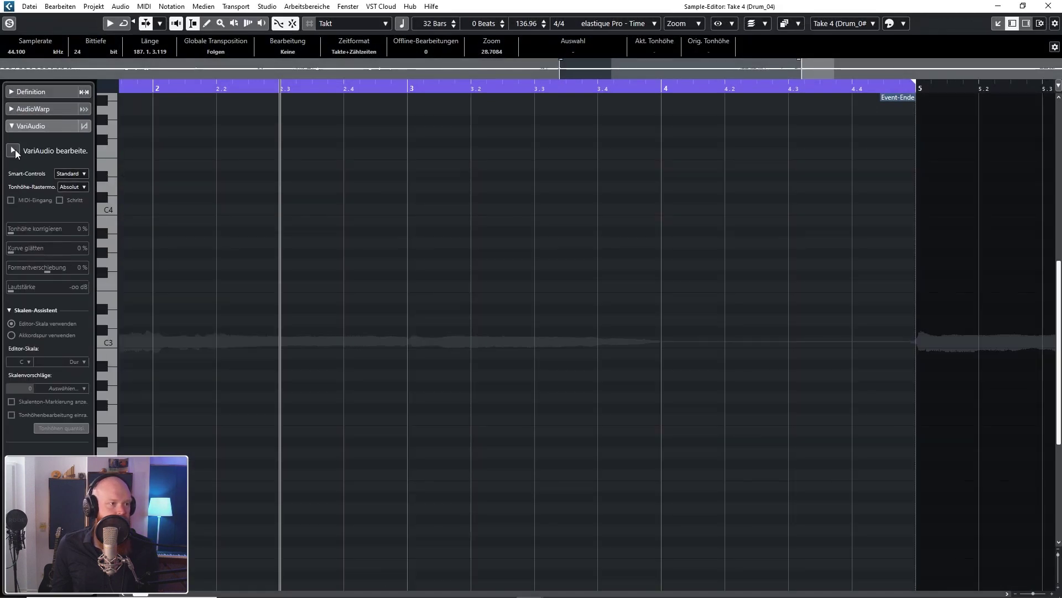
click(14, 150)
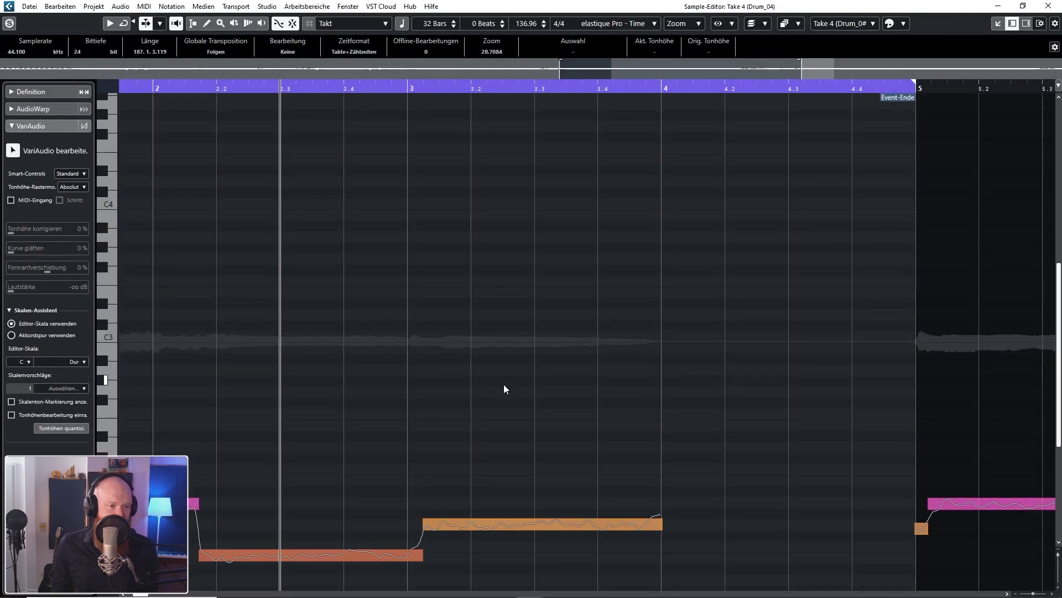
click(335, 560)
drag(362, 561, 363, 563)
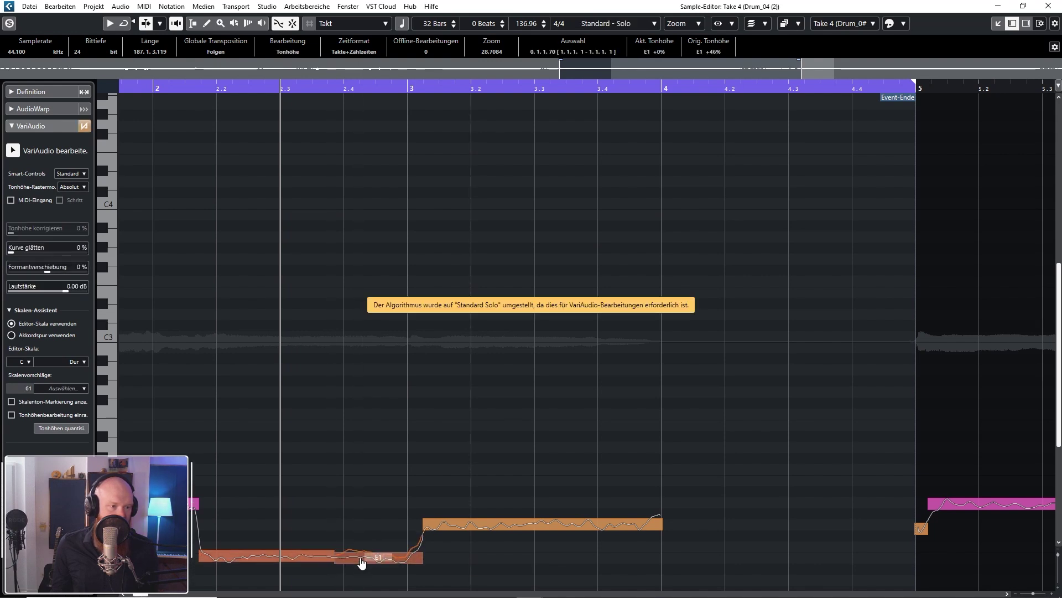
click(405, 448)
key(space)
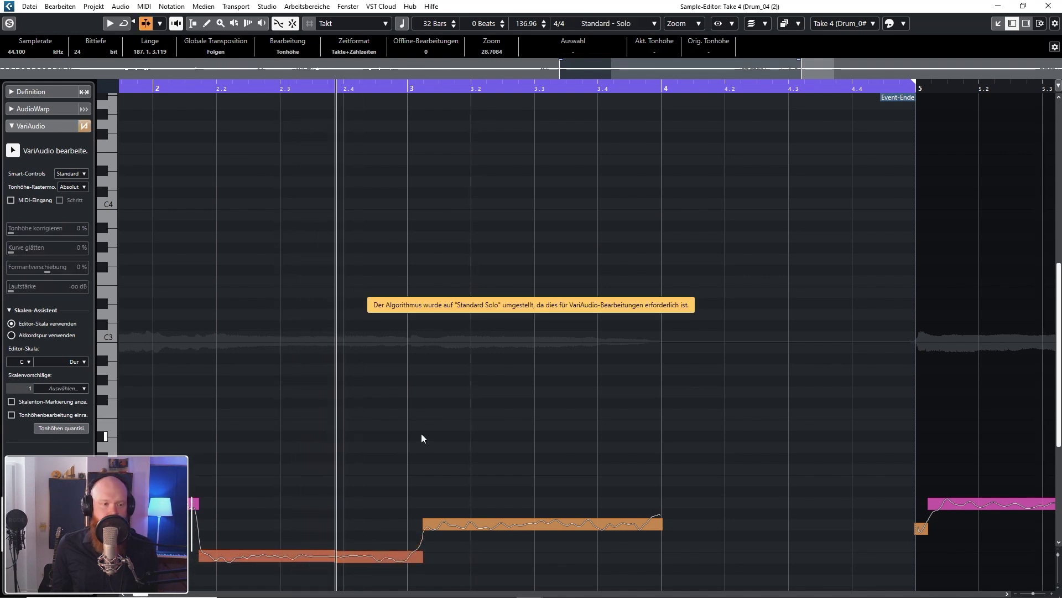
click(1048, 6)
Solo the Chor group again and play back all three takes together.
key(space)
click(148, 228)
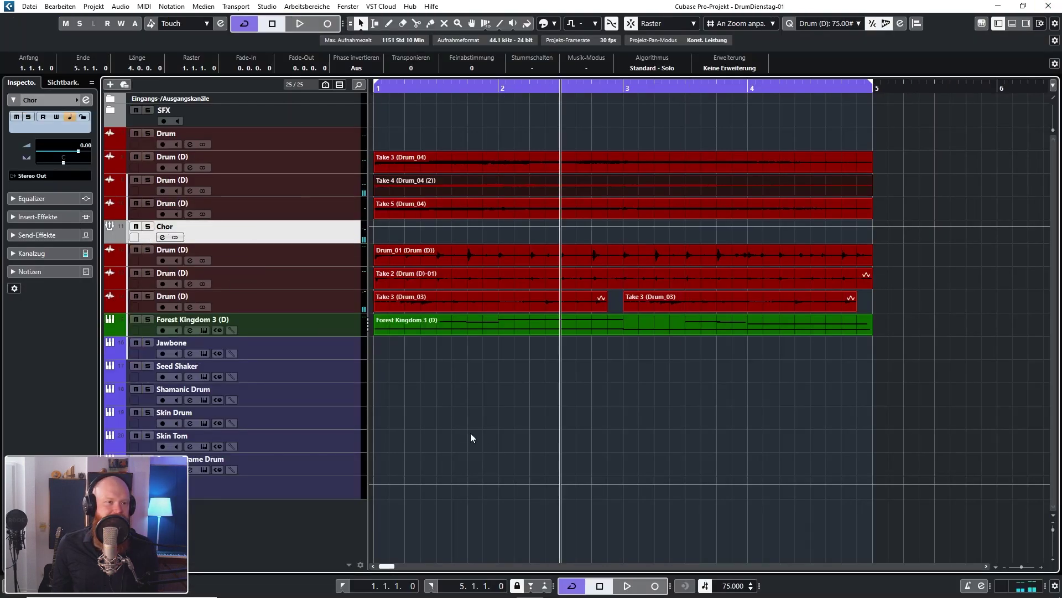
click(148, 228)
key(space)
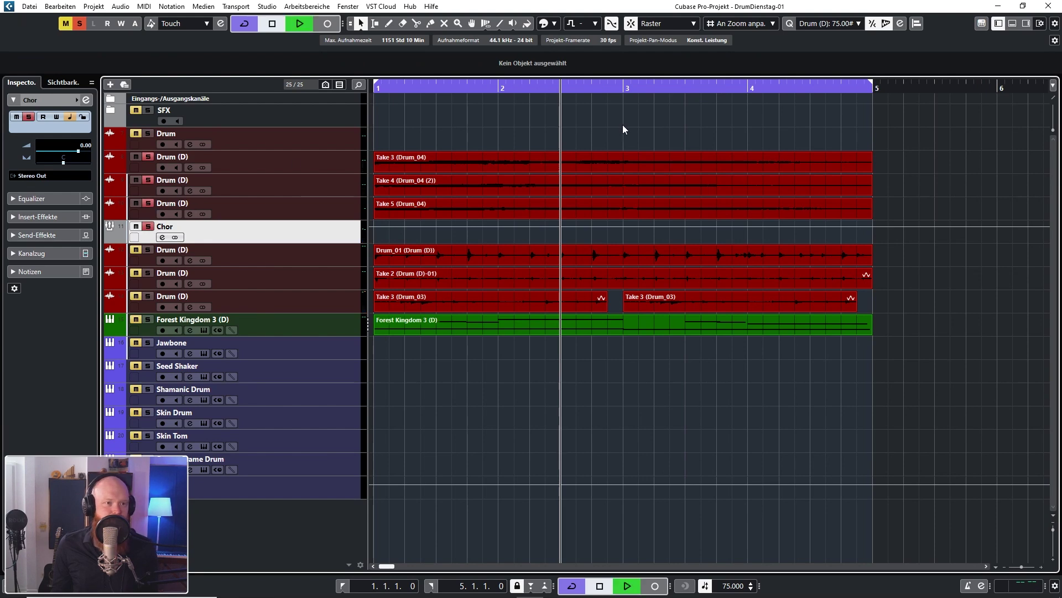
Open the Chor group's channel settings and insert Quadrafuzz v2 in the first insert slot.
click(164, 238)
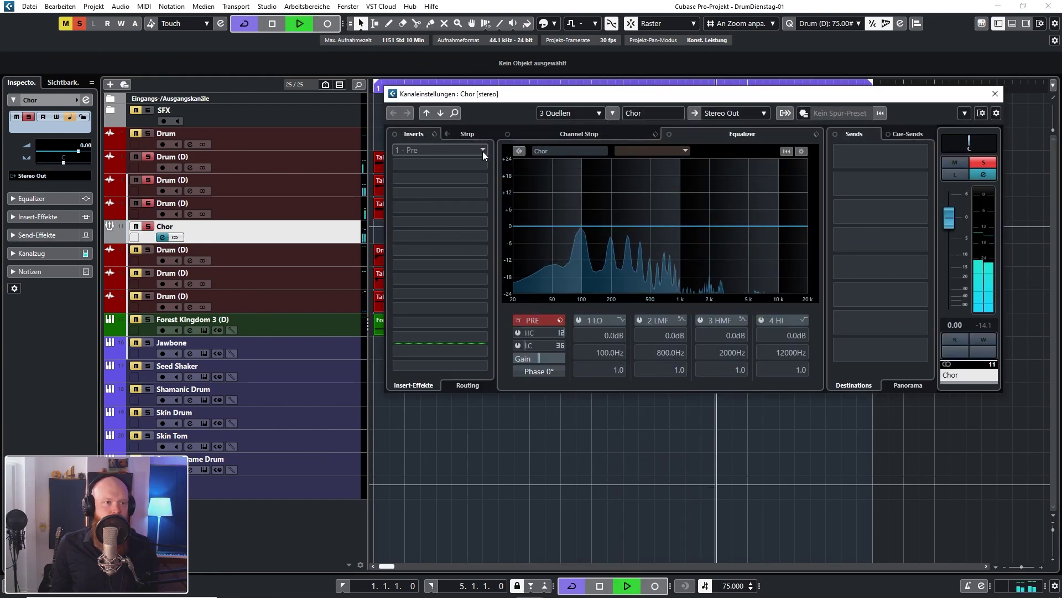
click(483, 151)
text(quadra)
key(Return)
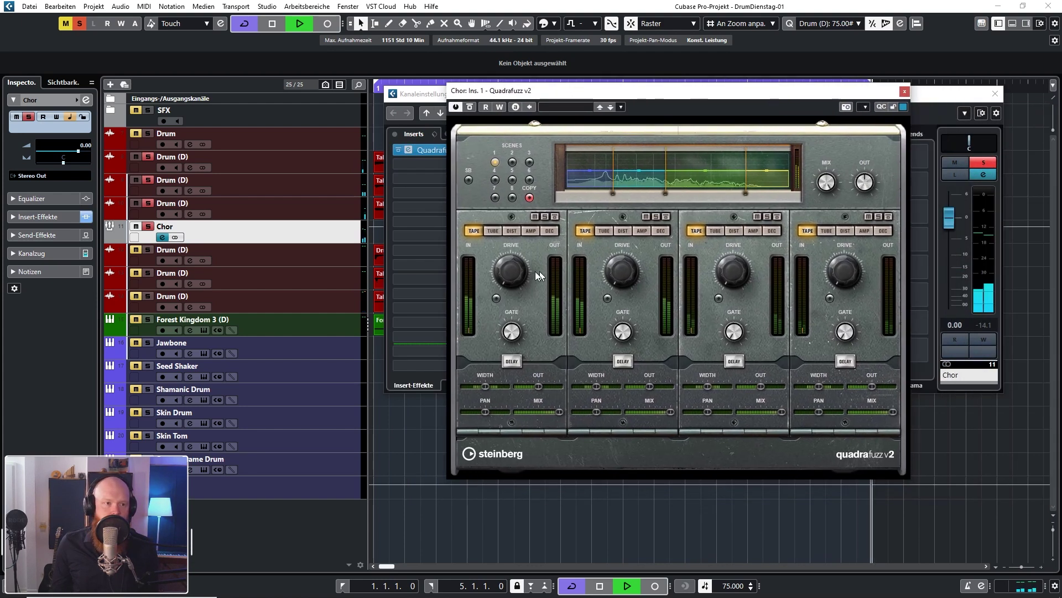
Set Quadrafuzz band 1 to 2.5 Drive, band 2 to Tube with adjusted Drive and band 3 to Dist, and close the plug-in.
drag(504, 266, 507, 273)
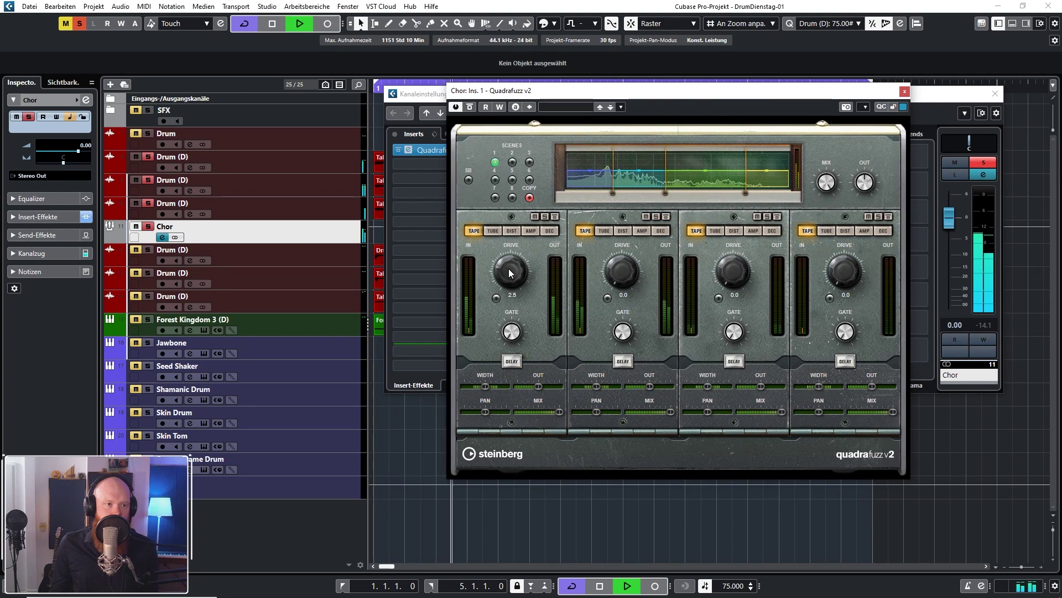
click(604, 230)
drag(618, 269, 621, 281)
click(734, 231)
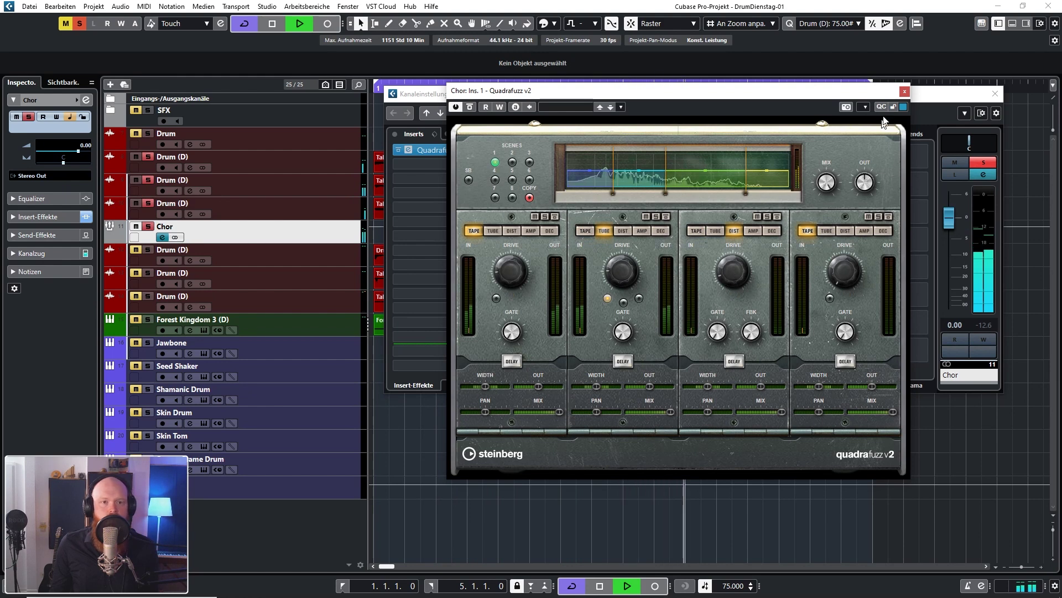
click(905, 90)
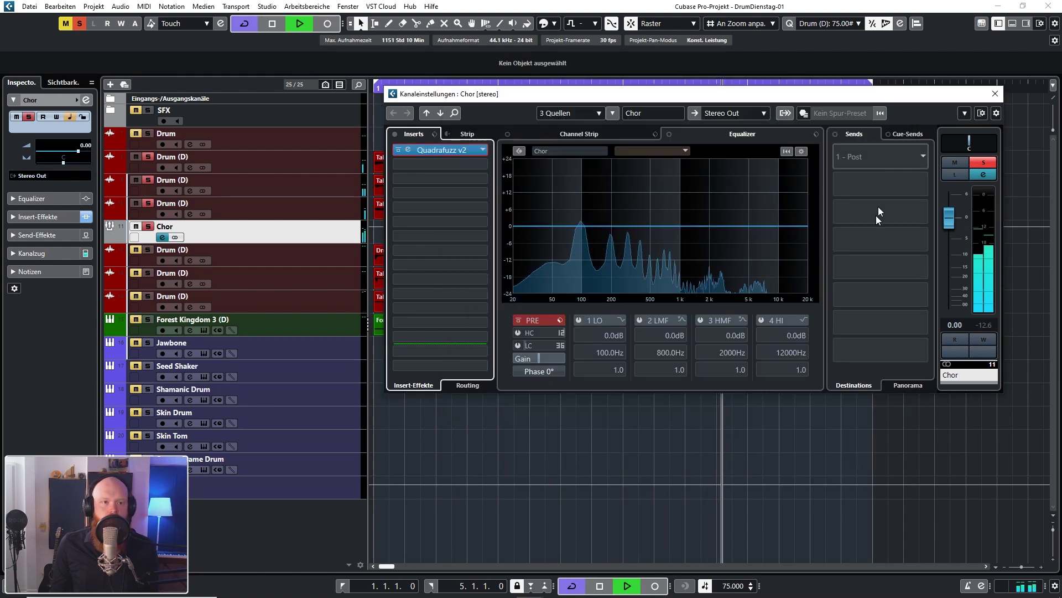
Insert Relayerx64 in the second insert slot of the Chor group.
click(483, 165)
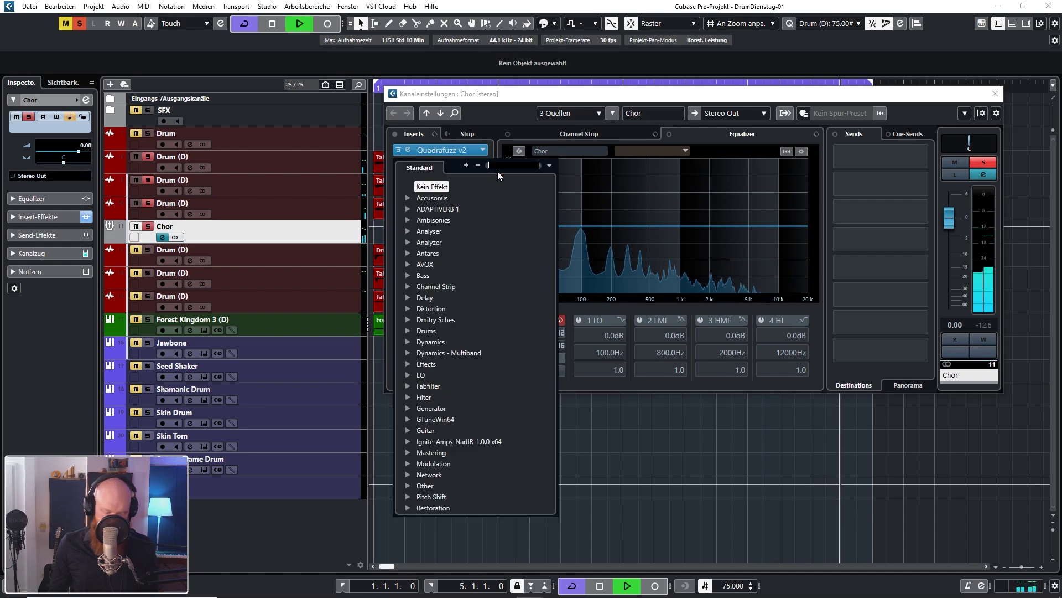
text(relay)
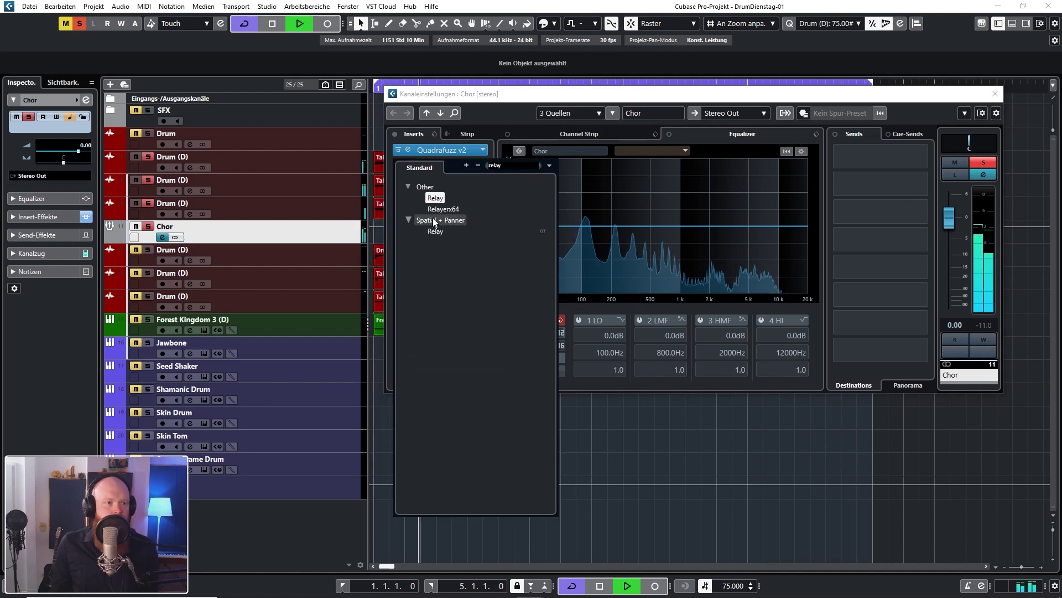
click(443, 208)
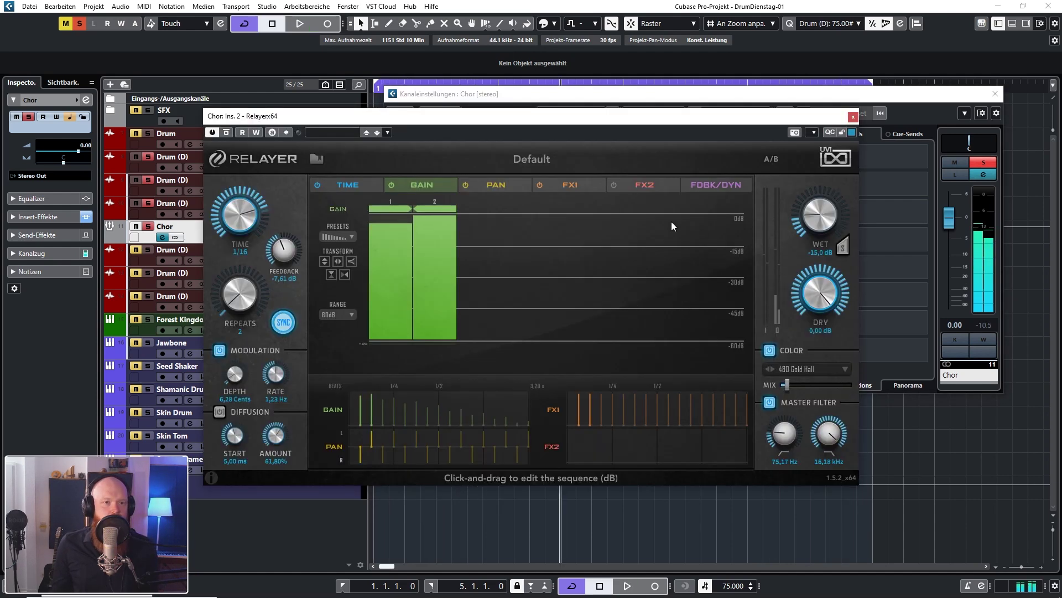
Try Relayer's Comb Cloud factory preset from Sound Design - Mix on the choir during playback.
click(560, 160)
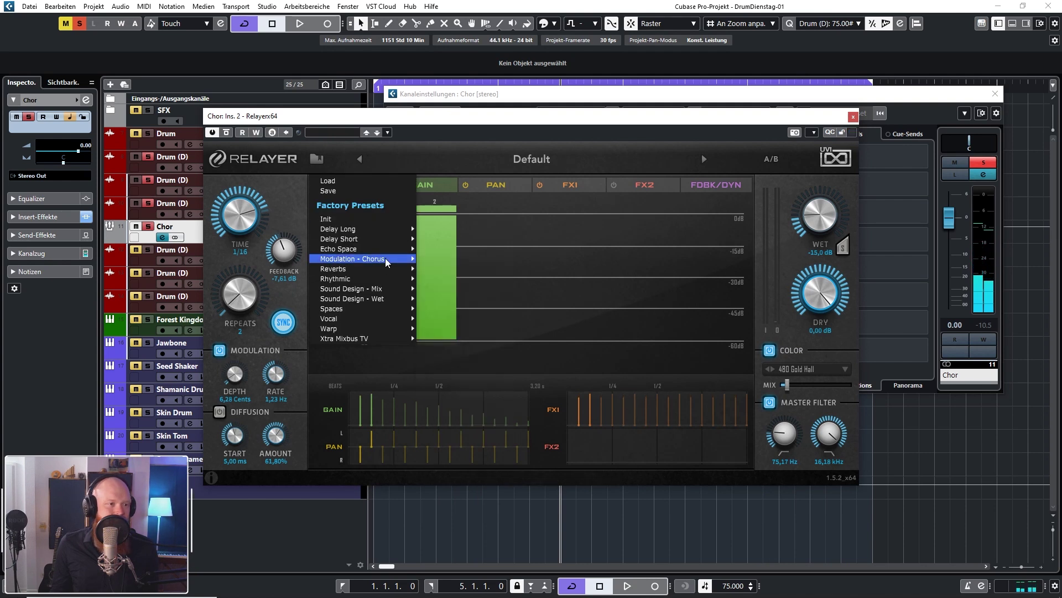
mouse_move(380, 248)
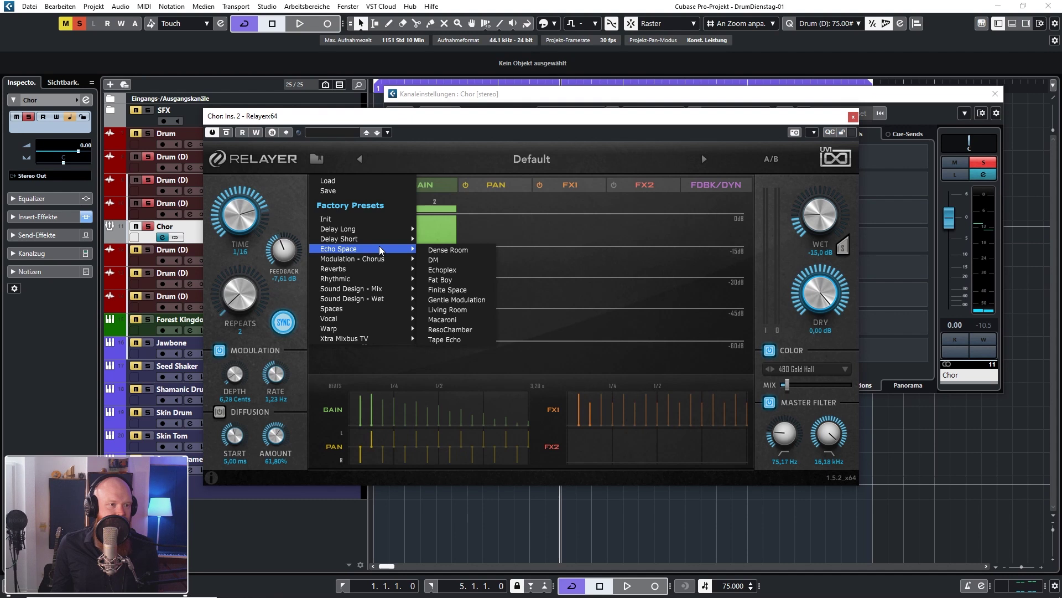
mouse_move(376, 292)
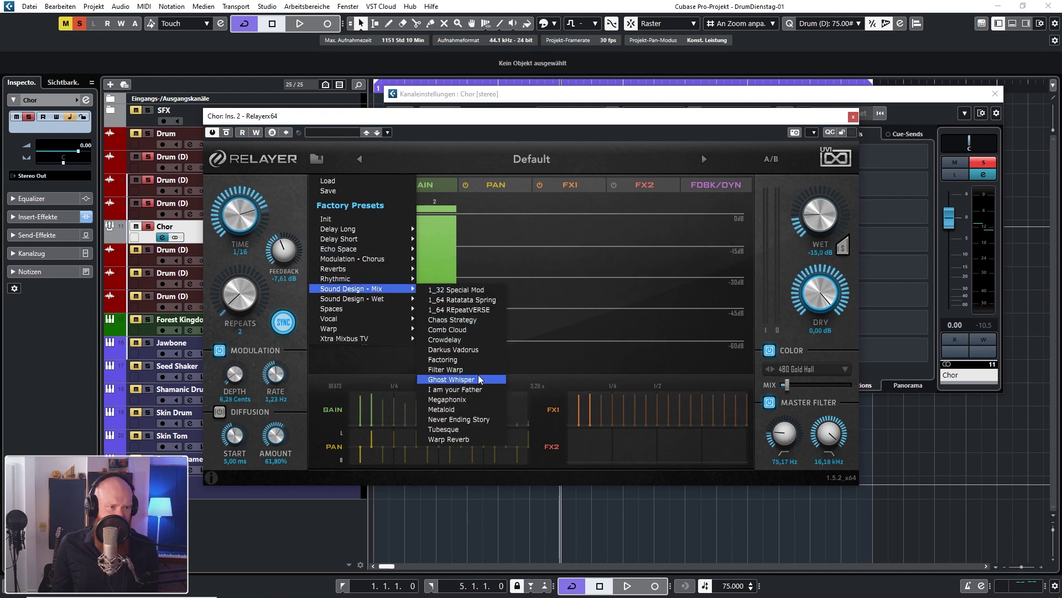
click(466, 331)
key(space)
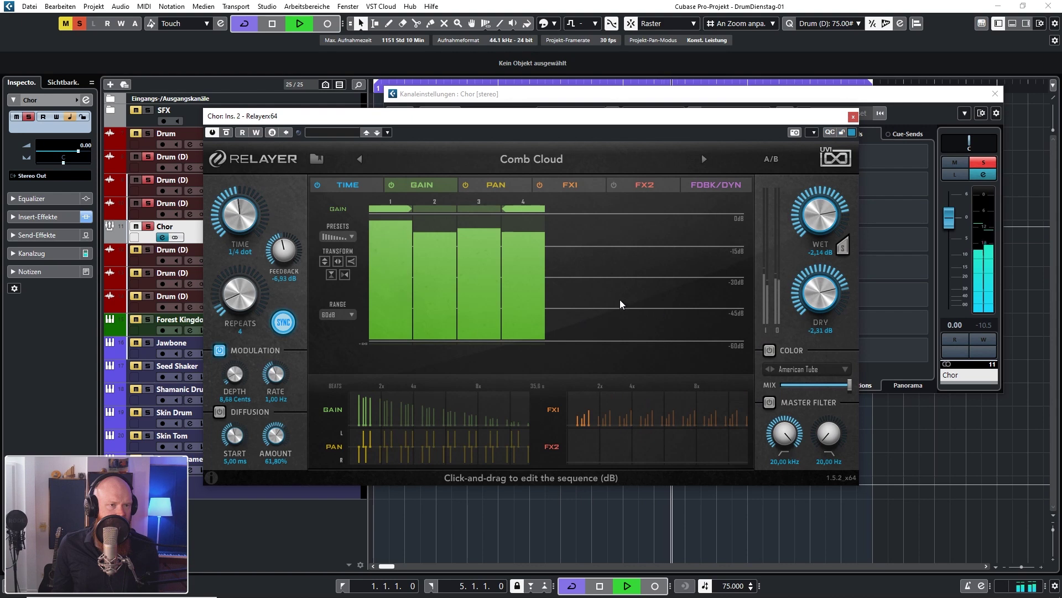
key(space)
Try the Long EMT preset from Relayer's Reverbs category on the choir.
click(531, 158)
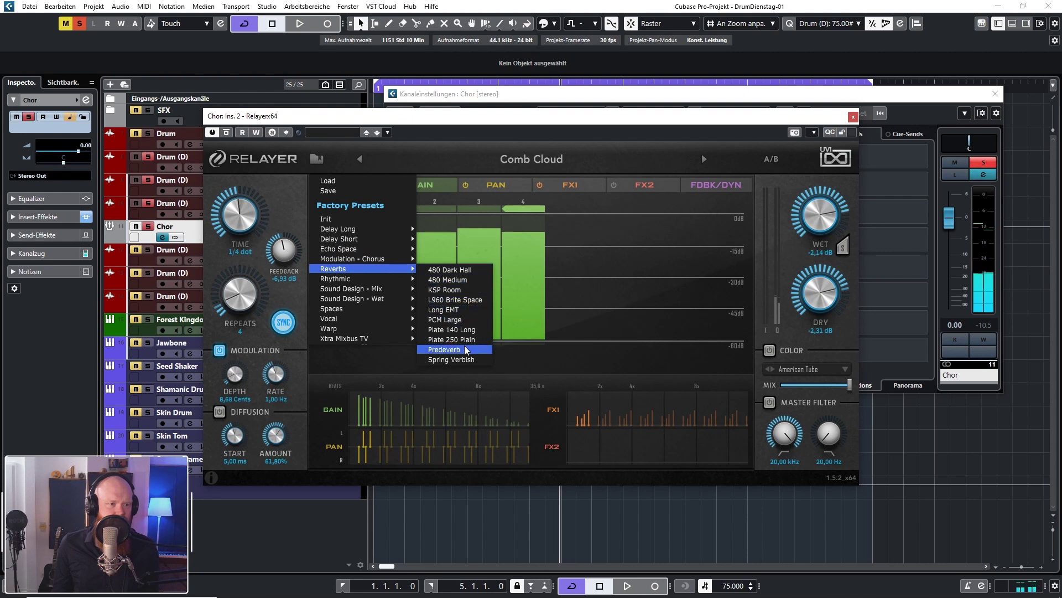
click(445, 310)
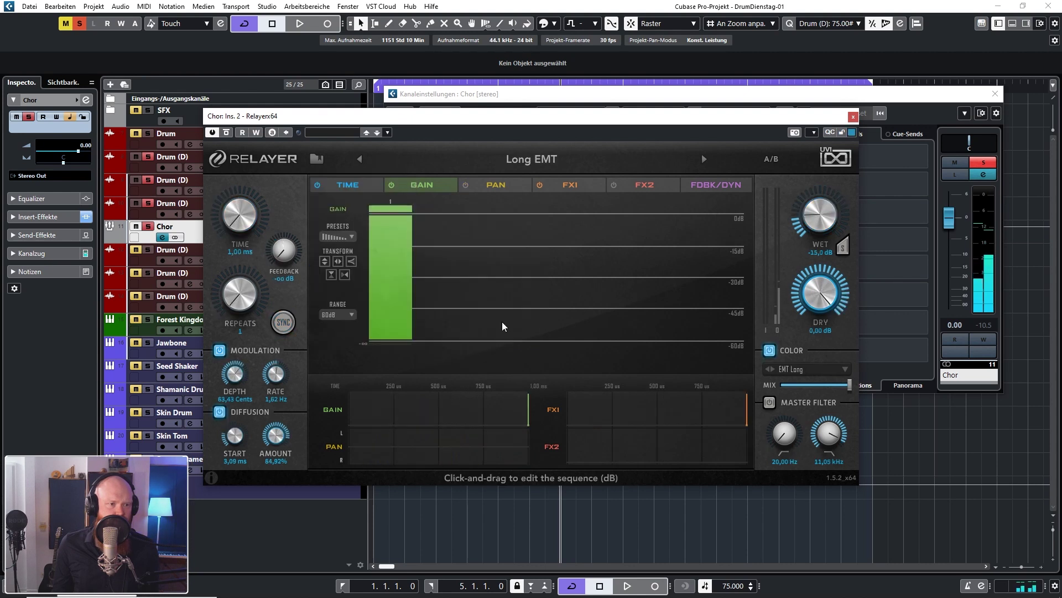
key(space)
key(space)
Load Relayer's 1_4 Louis Forteen preset from the Delay Long category and play back the choir.
click(522, 159)
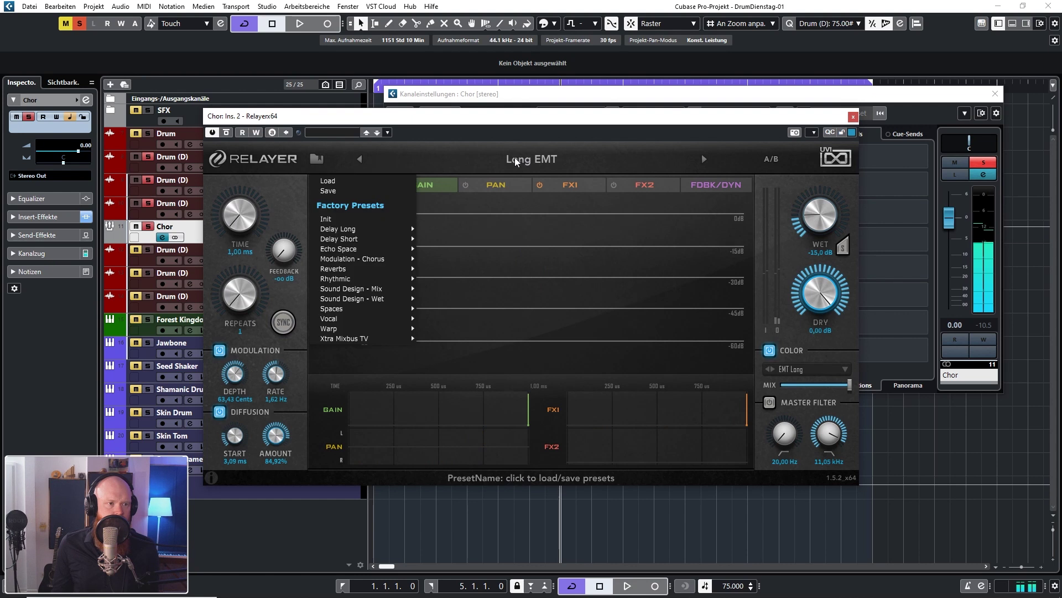
mouse_move(370, 231)
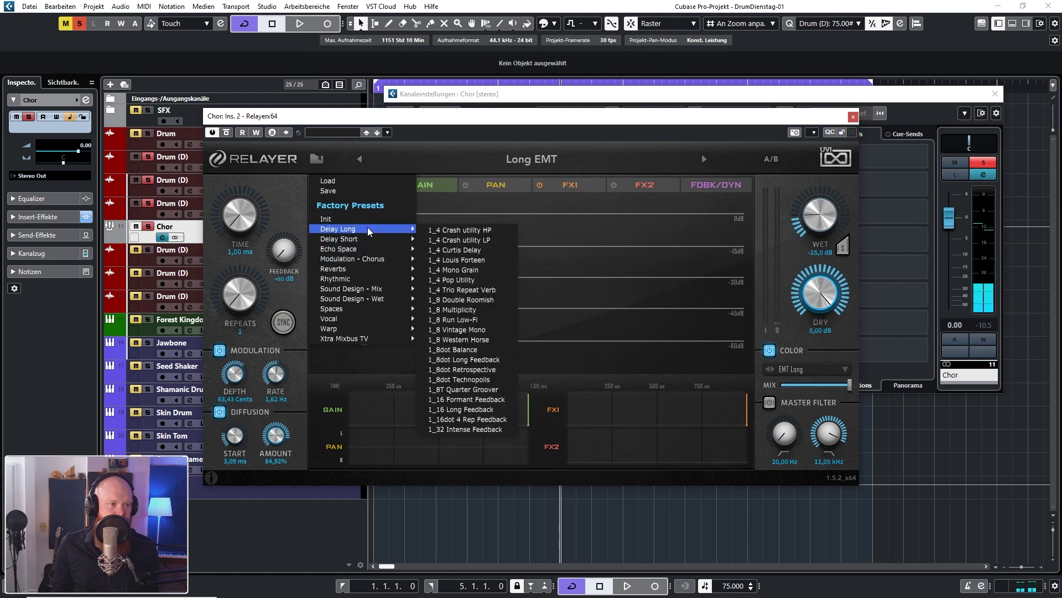
mouse_move(370, 271)
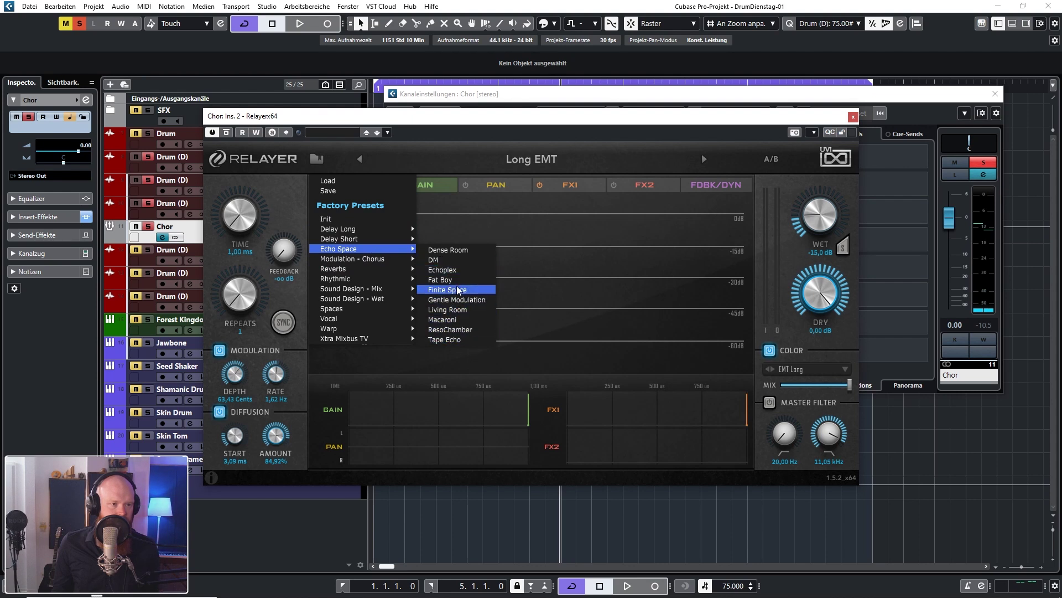
mouse_move(413, 230)
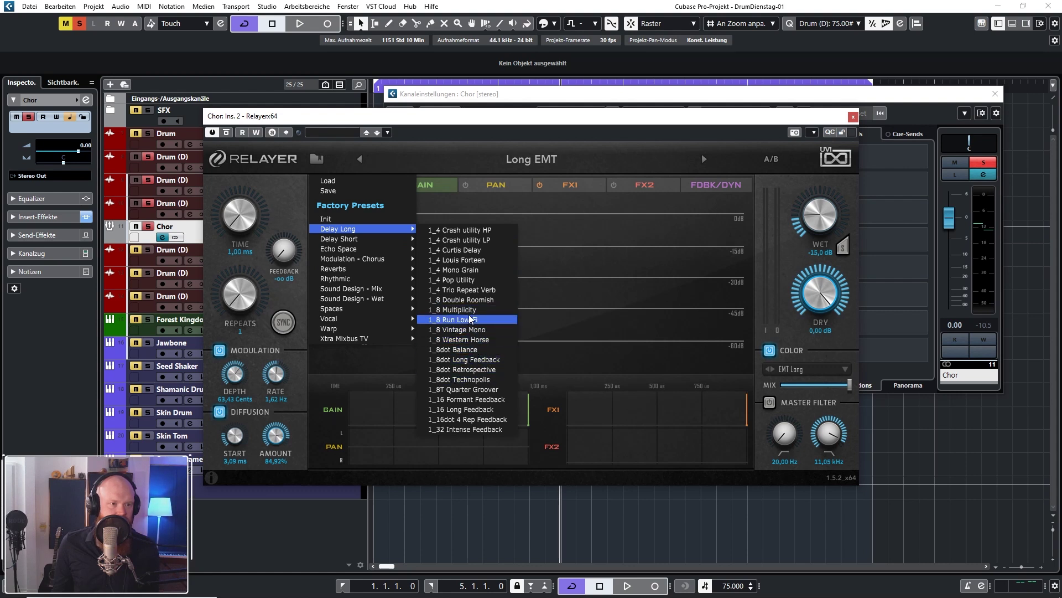
click(479, 260)
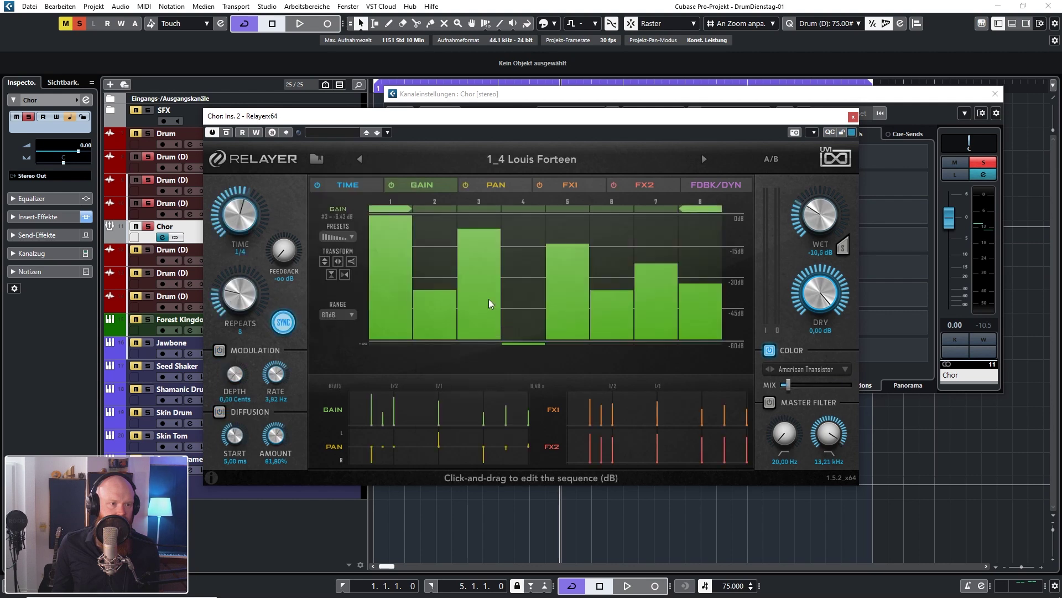
key(space)
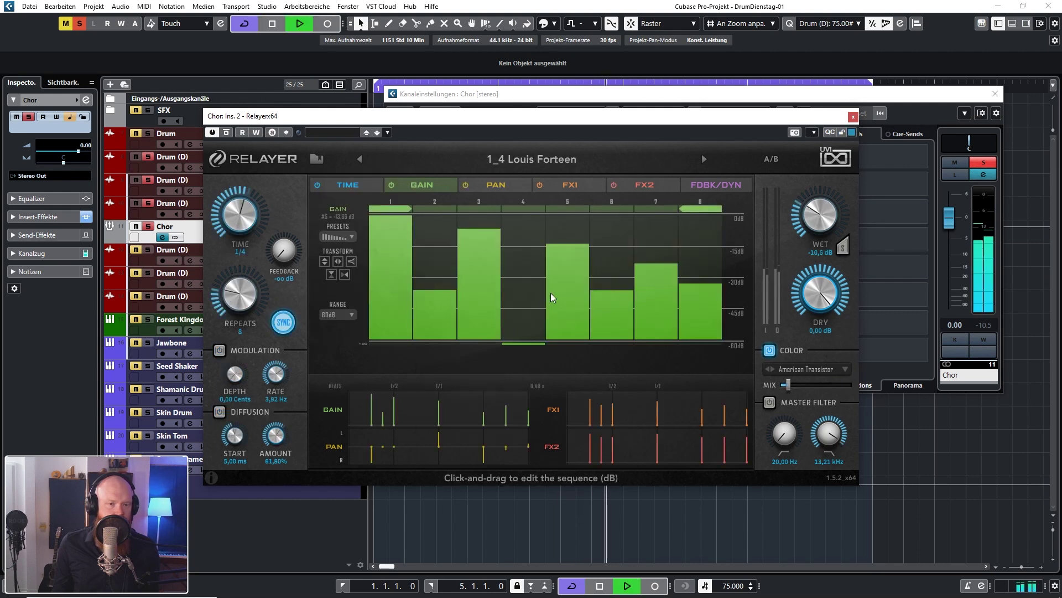
Try the Special FX impulse response Space Double as Relayer's Color with a mix of about 60%.
click(851, 373)
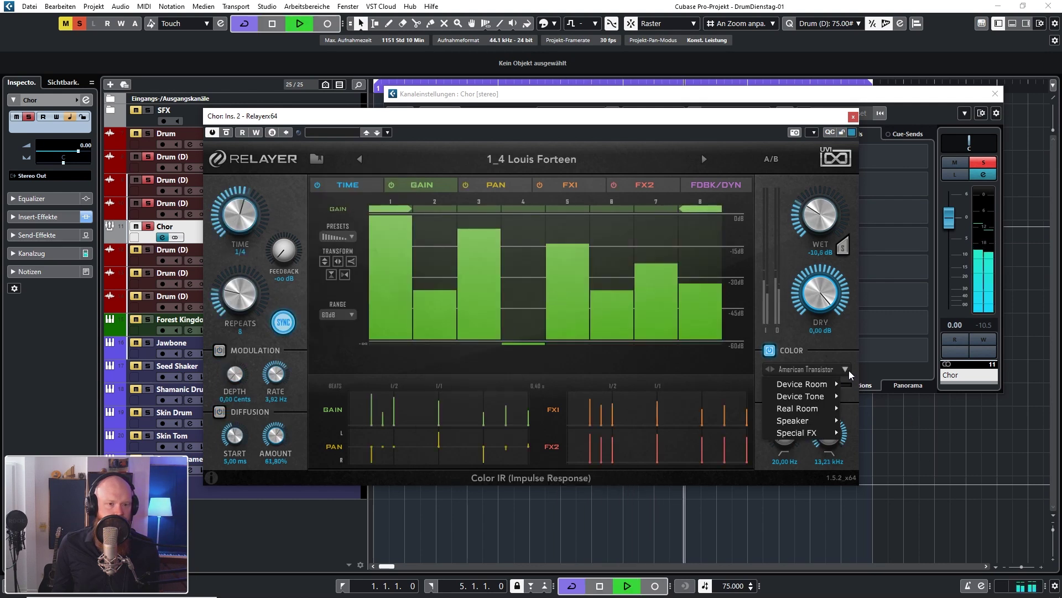
mouse_move(819, 412)
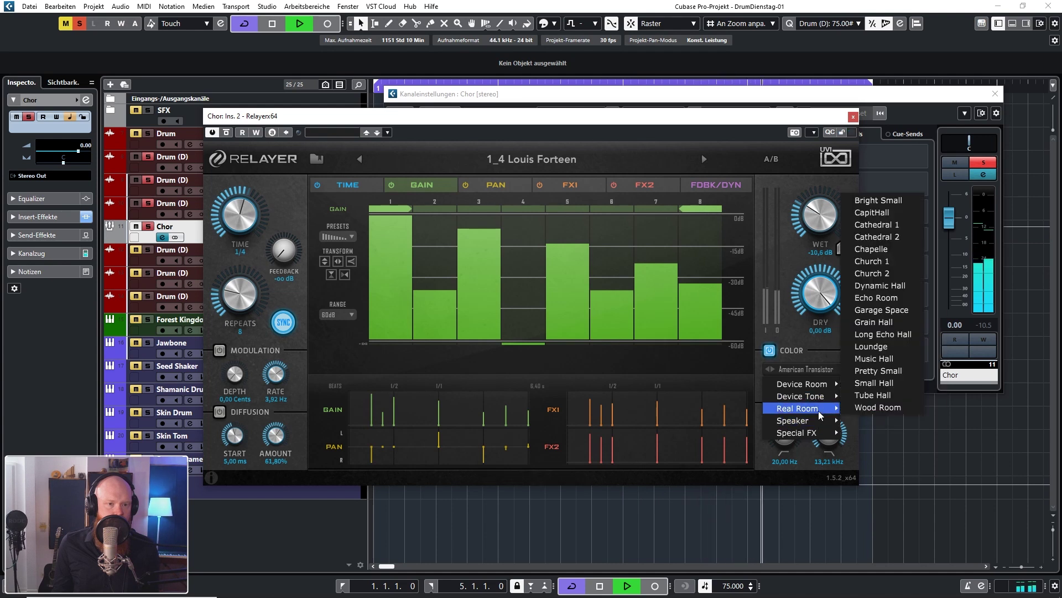
mouse_move(820, 434)
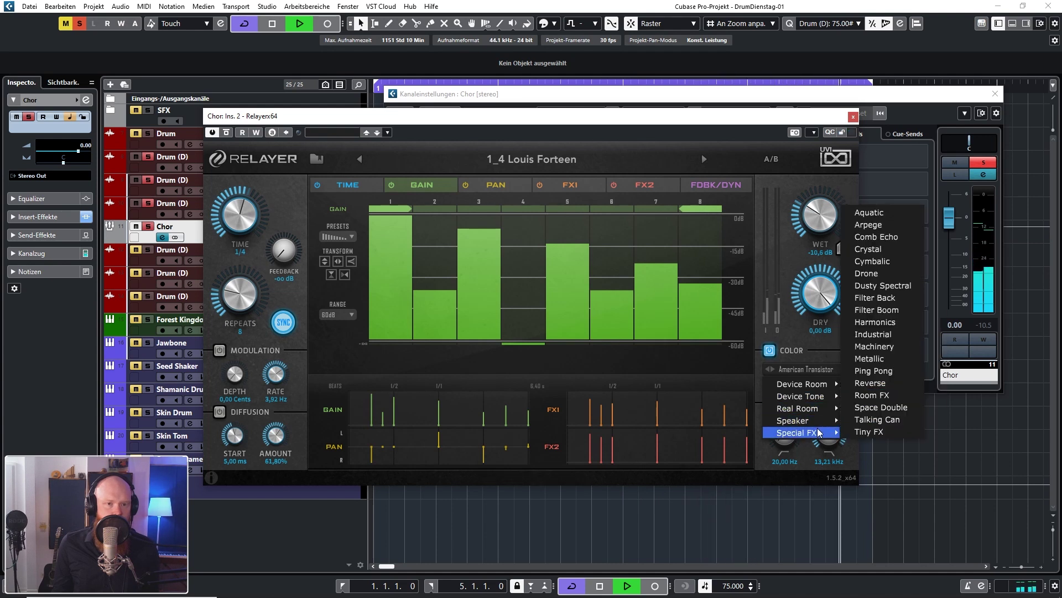
click(906, 410)
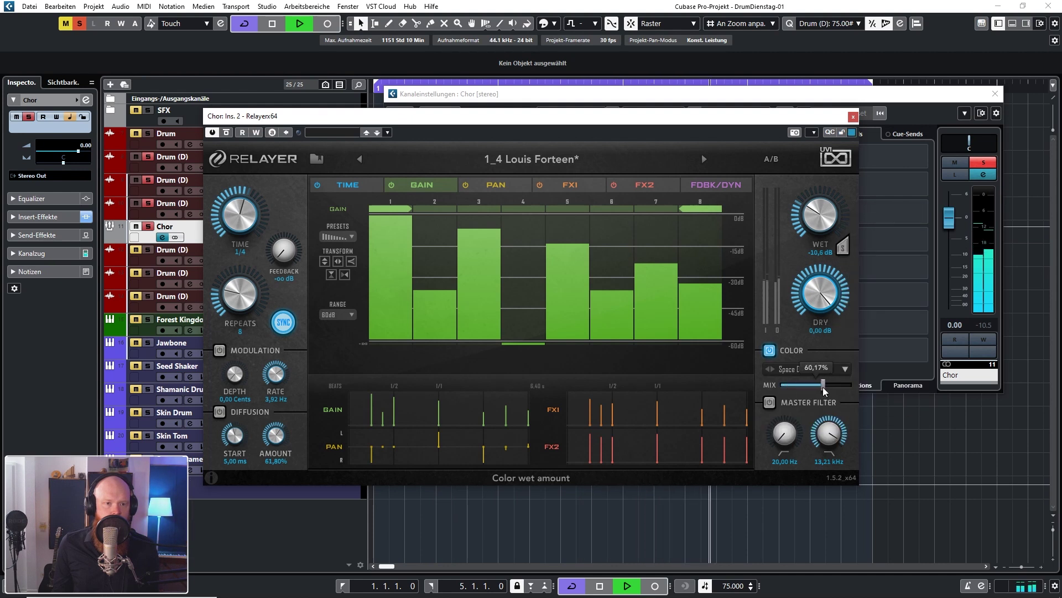
Set Relayer's Color to the Device Room impulse response TC Large Hall with a mix of about 60%.
click(844, 369)
mouse_move(828, 385)
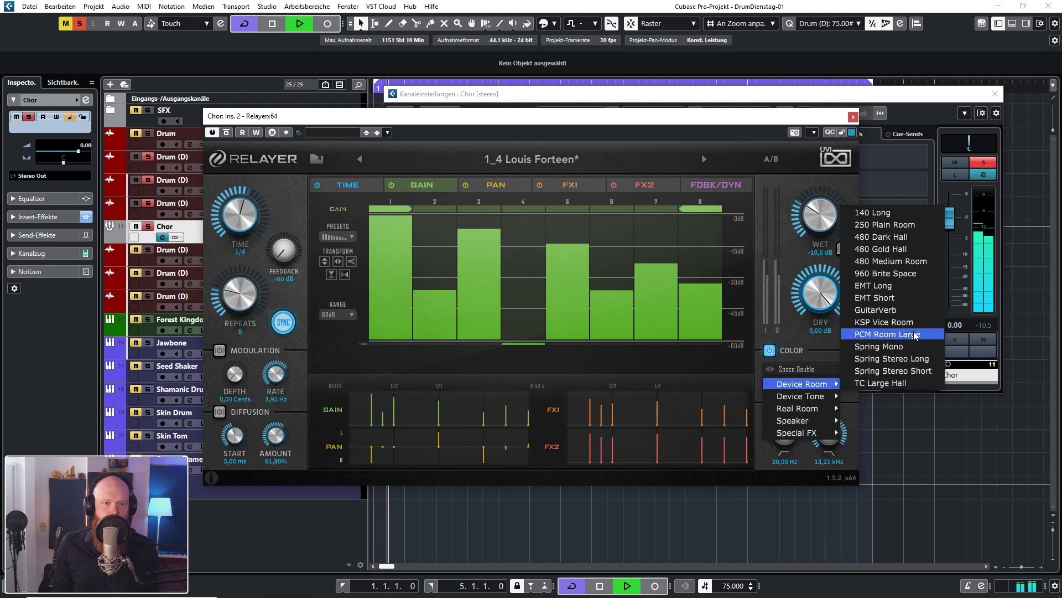
click(906, 383)
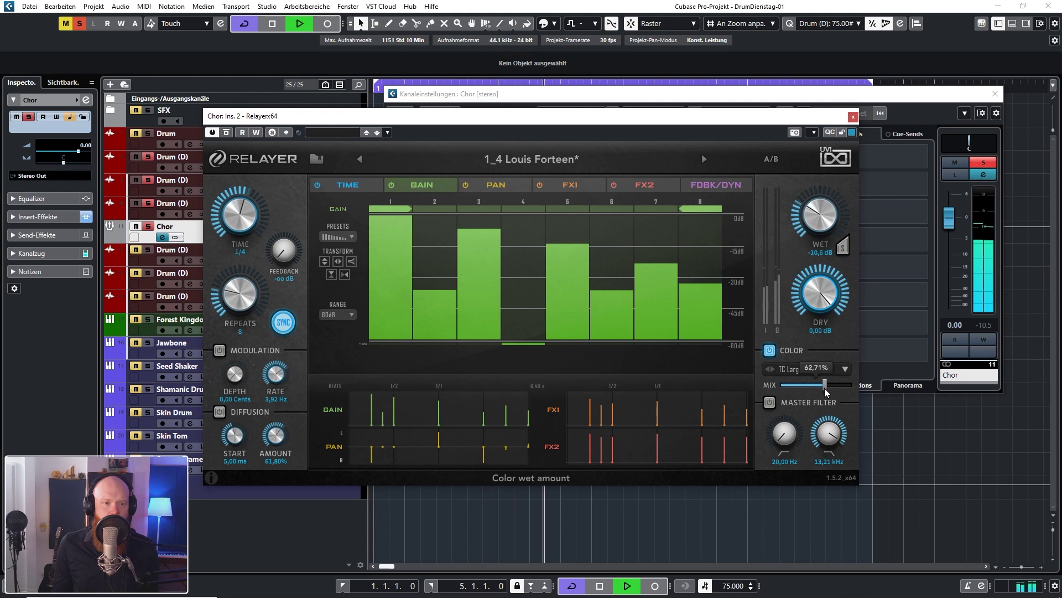
drag(818, 389, 823, 389)
Raise Relayer's Wet level to -5.68 dB, and close the plug-in and the Chor channel settings.
drag(820, 213, 825, 198)
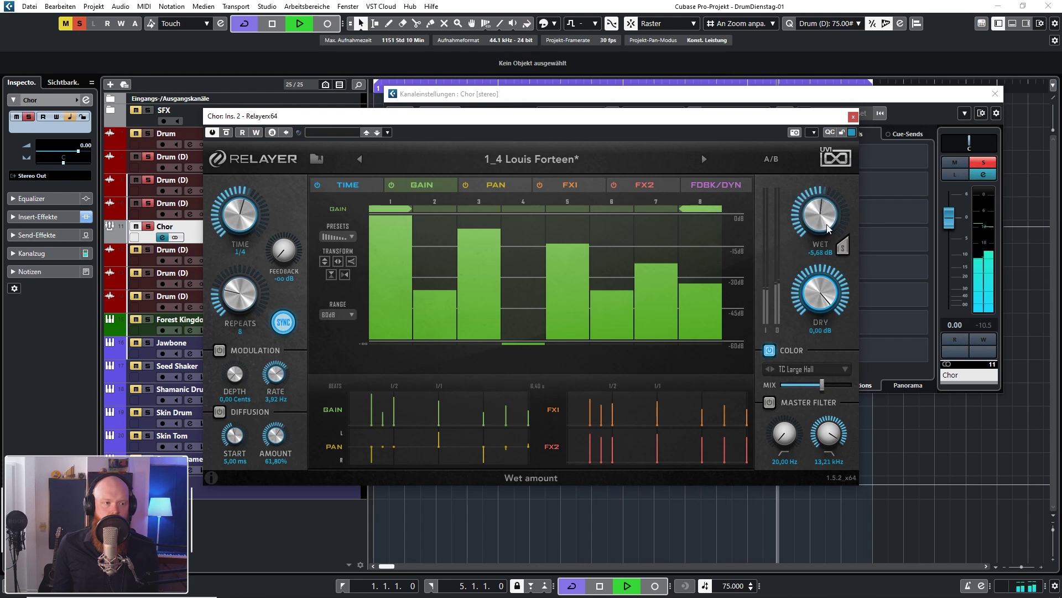
click(854, 115)
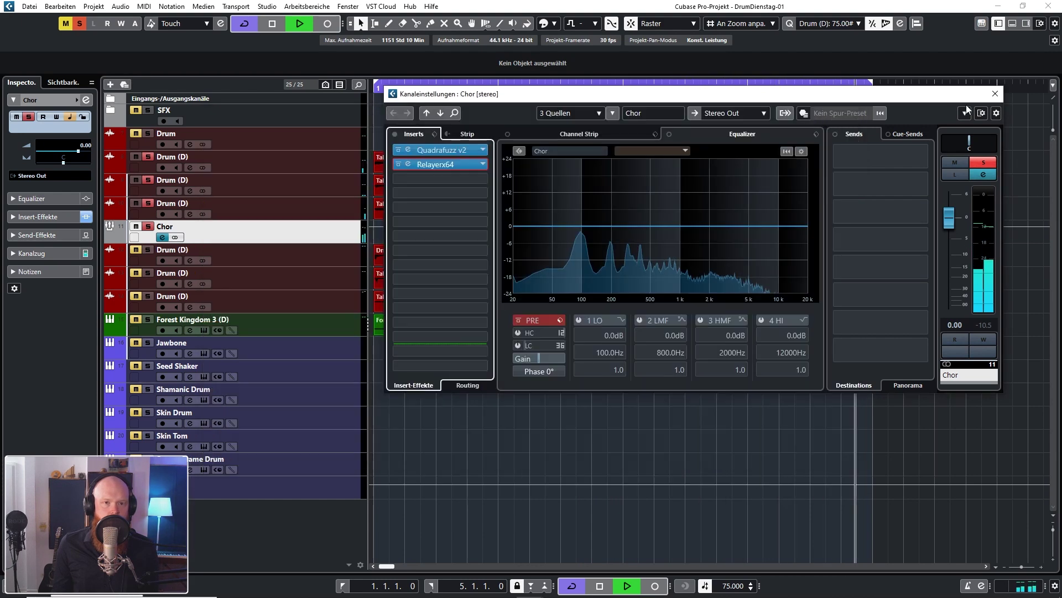
click(994, 94)
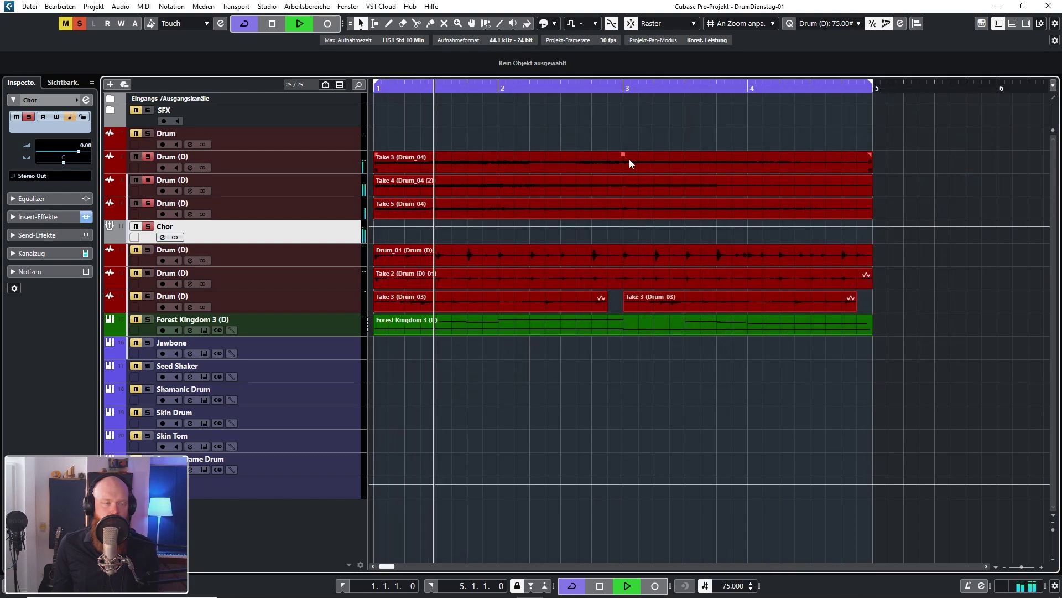
Select the three choir takes above the Chor group and give them a short fade-in of 0.0.0.23.
drag(464, 130, 449, 211)
key(h)
key(h)
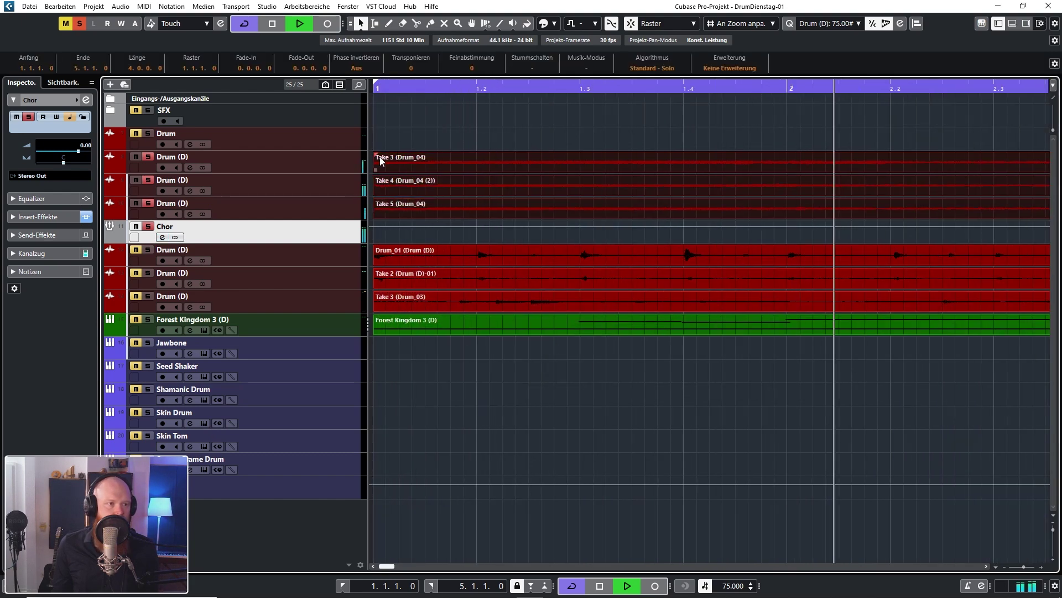
drag(376, 154, 380, 156)
key(g)
key(g)
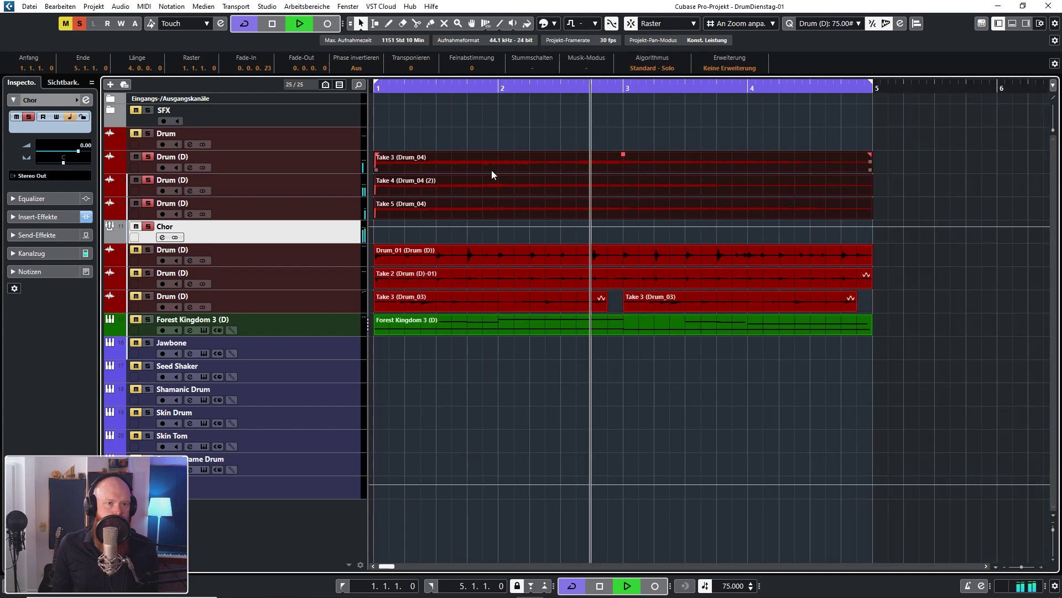
Shorten the three choir takes to end at 4.3.1.103 and add a fade-out of 0.2.3.9.
drag(871, 193, 730, 161)
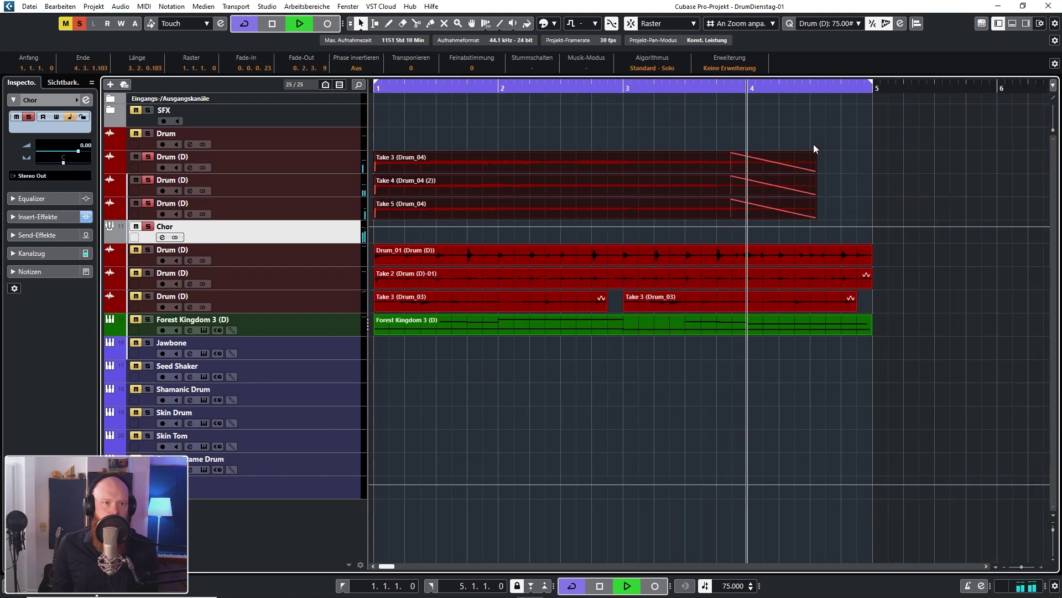
click(819, 141)
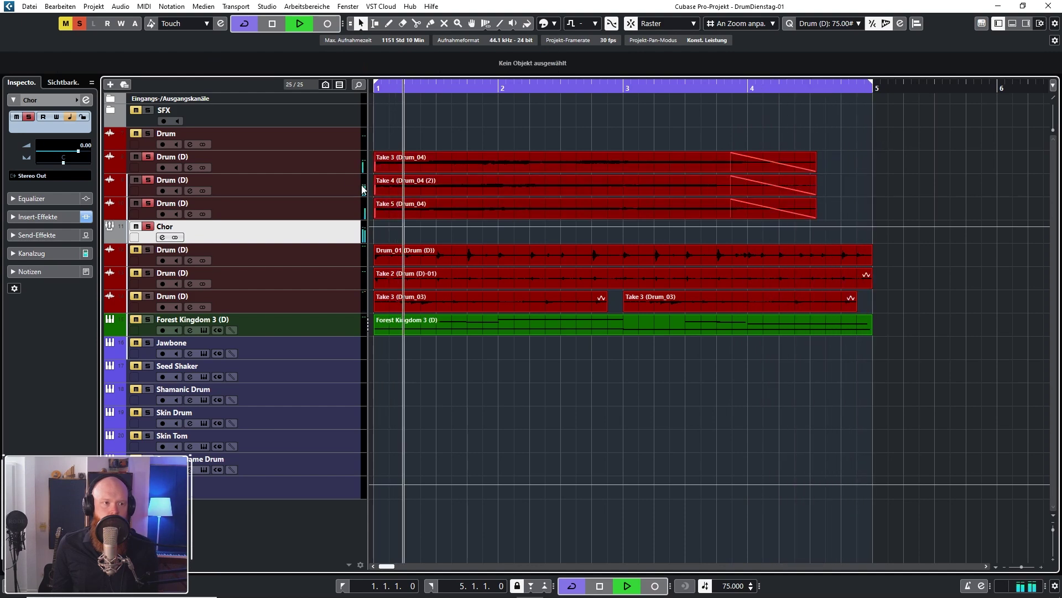
Lengthen the fade-in of the three choir takes to 0.0.0.46.
click(407, 191)
scroll(396, 202, up, 3)
drag(446, 135, 384, 202)
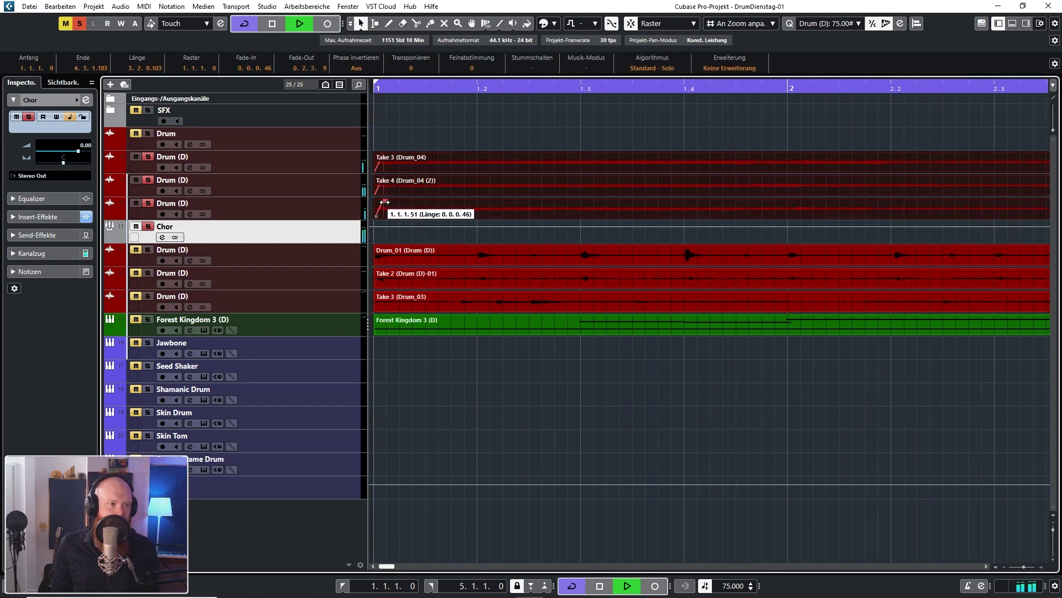
click(484, 138)
key(g)
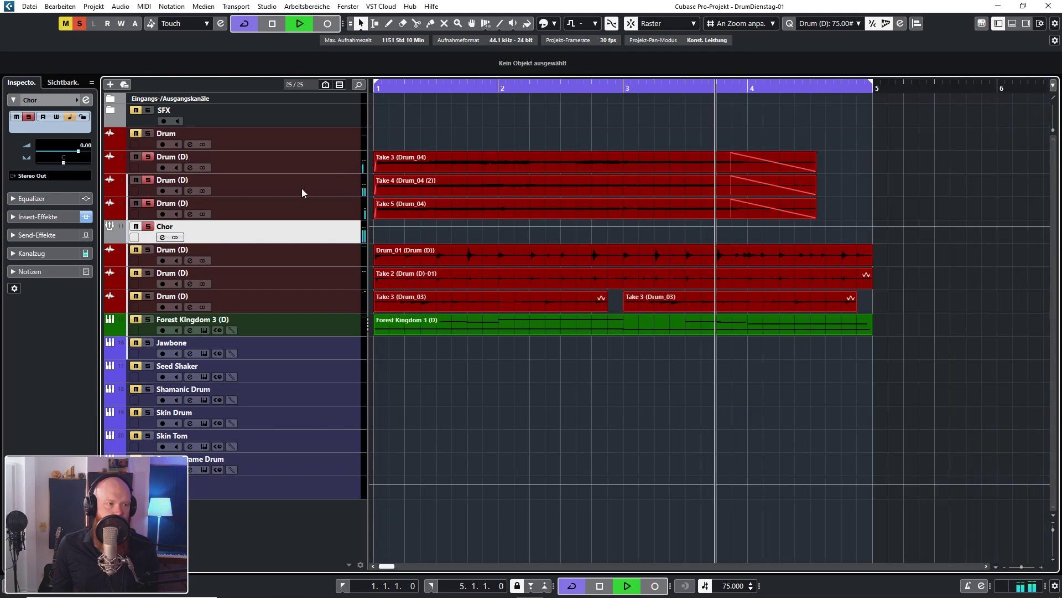
Unsolo the Chor group and lower its volume to -1.51 dB during full playback.
click(149, 231)
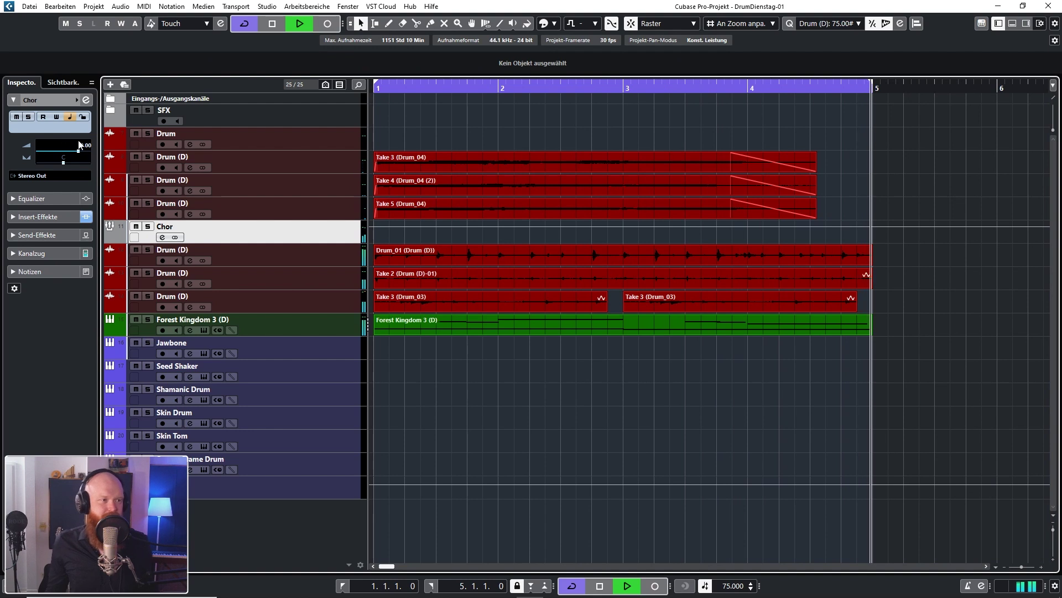
scroll(83, 149, down, 1)
scroll(83, 148, down, 4)
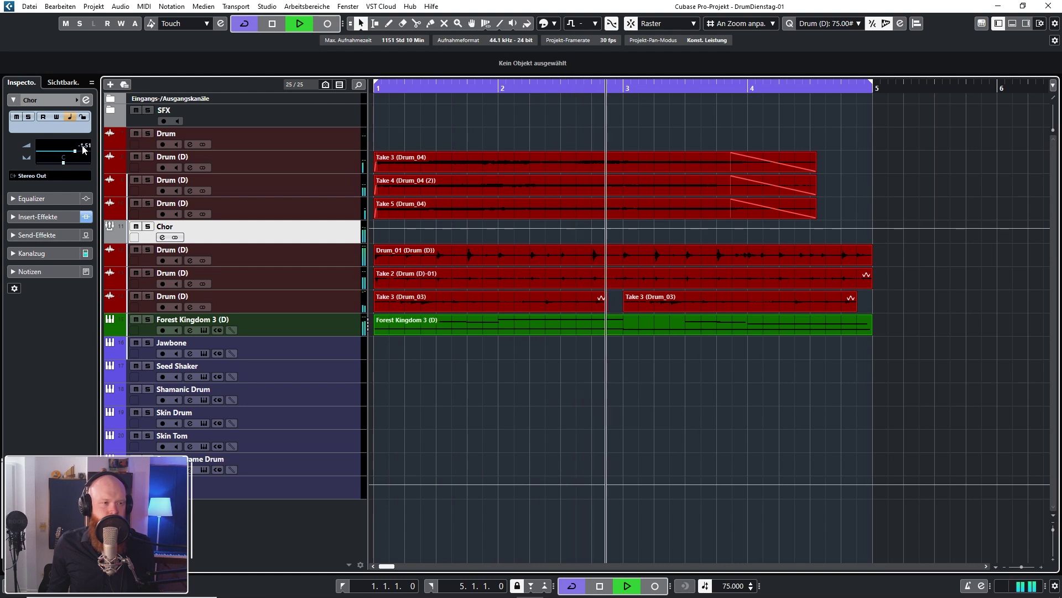
Switch the third band of Quadrafuzz v2 on the lowest Drum (D) track to the middle amp model, with a drive of 2.9.
click(330, 169)
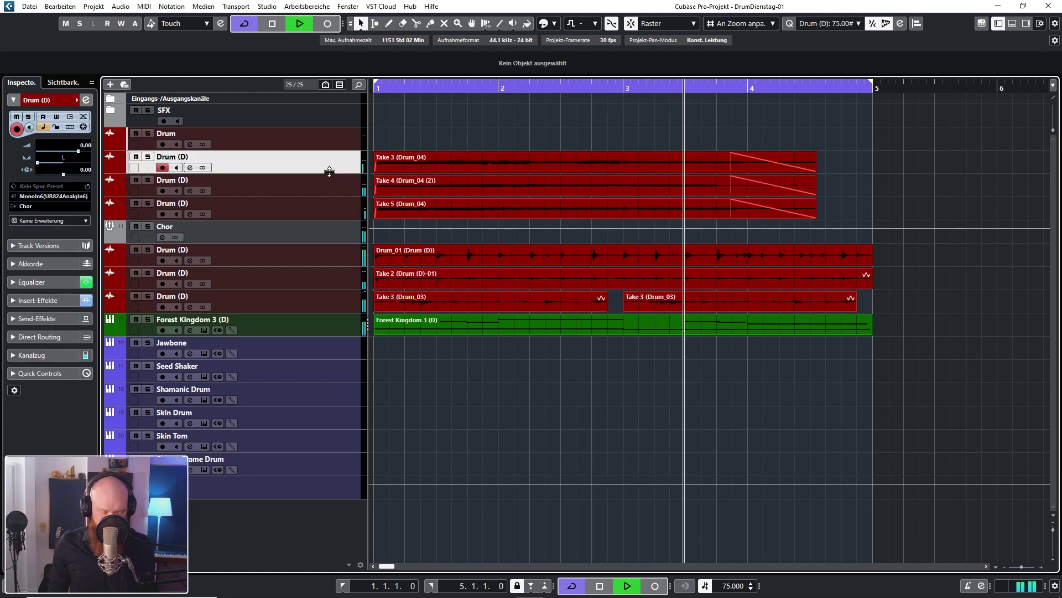
click(324, 307)
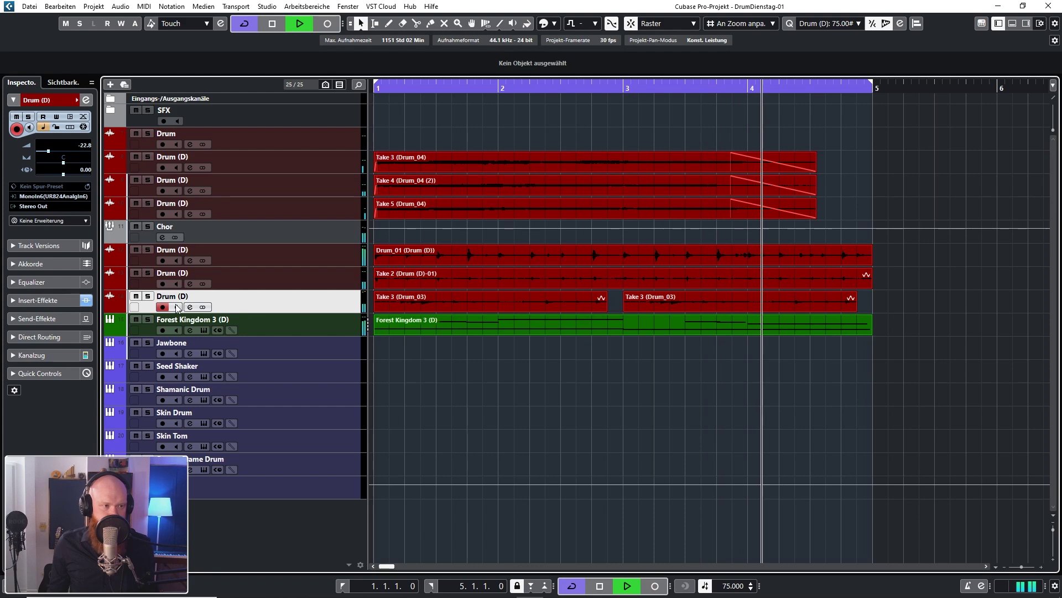
click(190, 307)
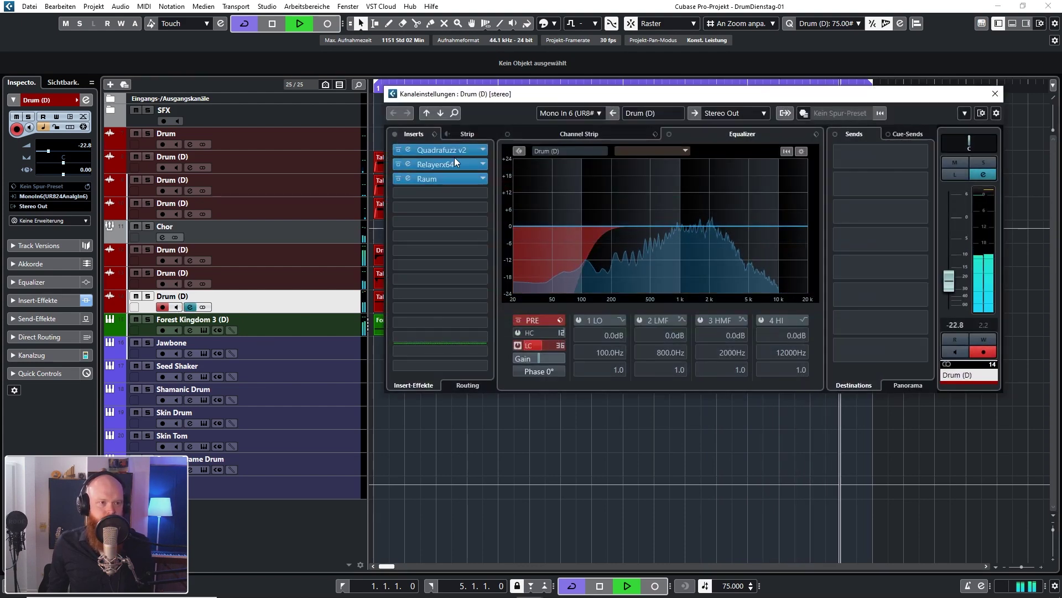
click(456, 150)
mouse_move(702, 234)
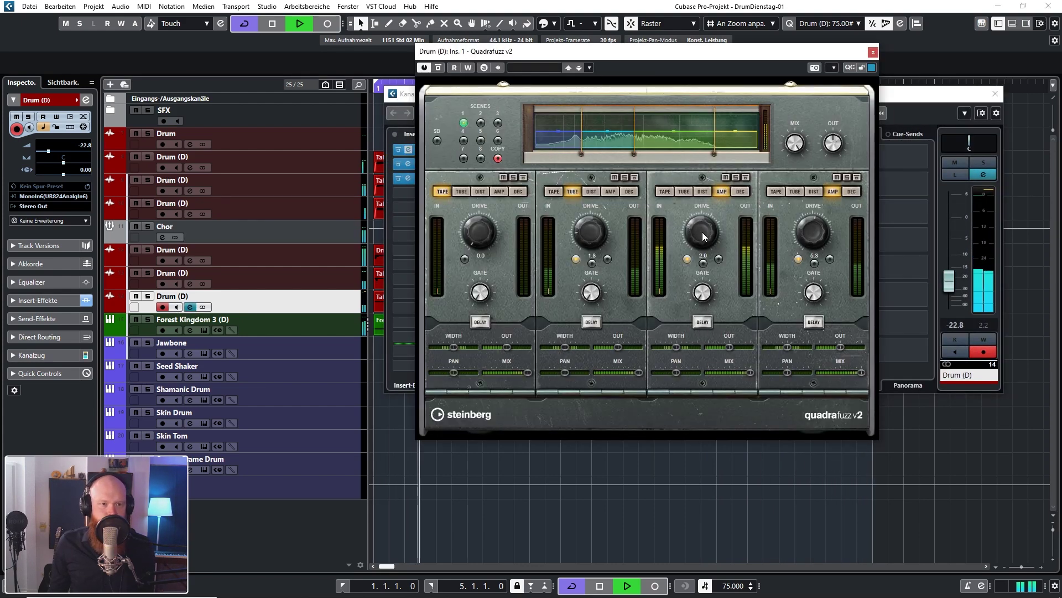
click(702, 263)
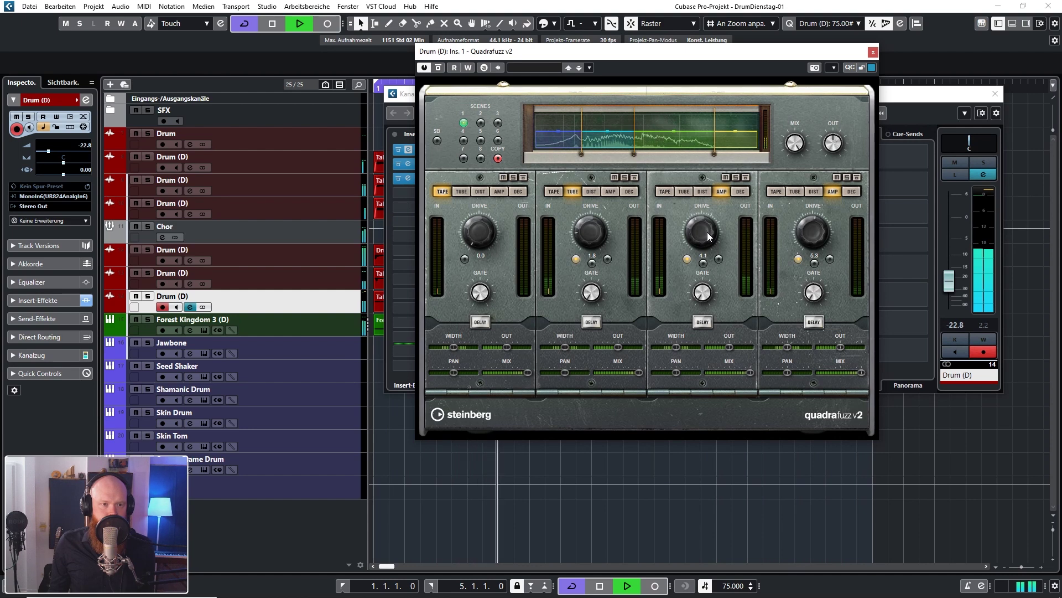
mouse_move(705, 234)
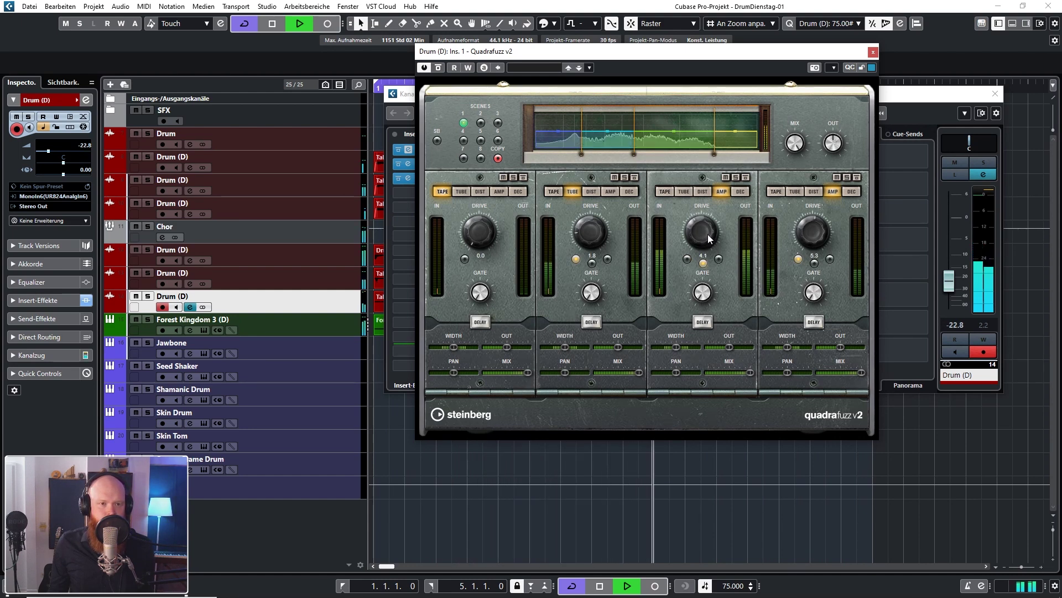
mouse_move(709, 235)
mouse_down()
mouse_move(693, 238)
mouse_move(712, 235)
mouse_up()
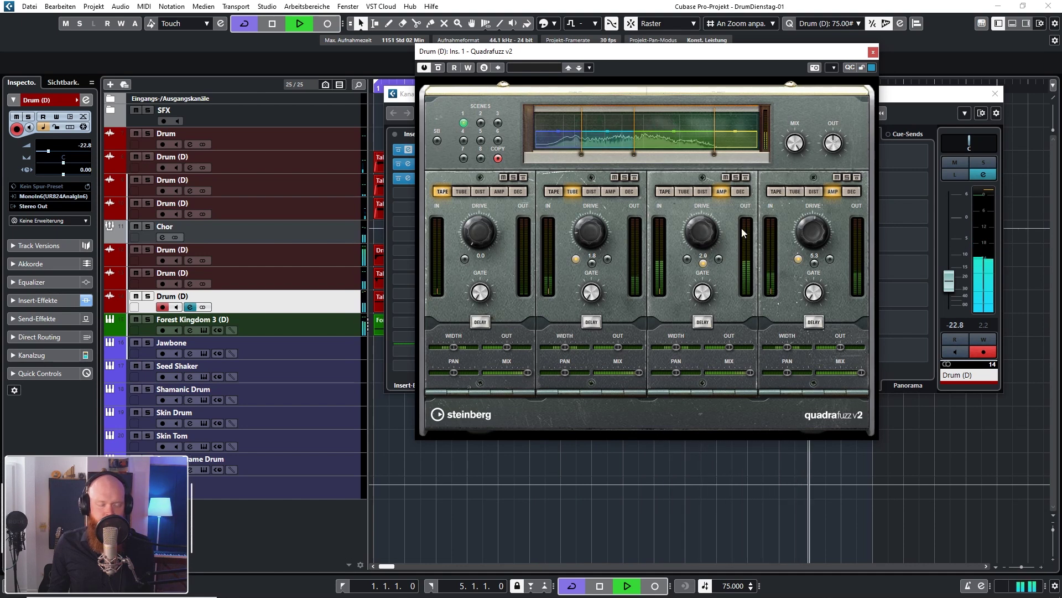
key(Escape)
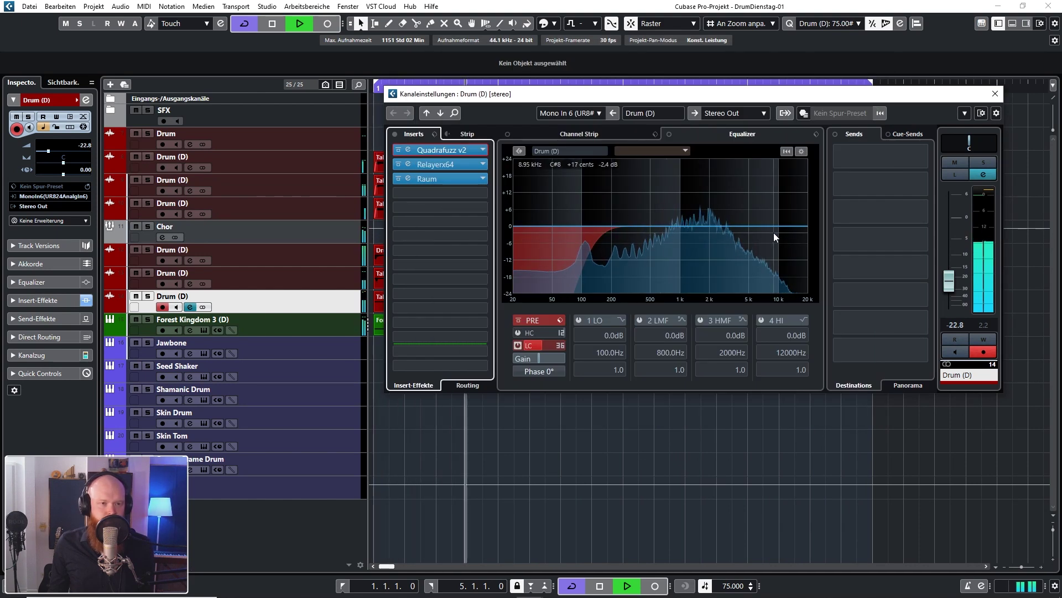
Insert FabFilter Pro-Q 3 after Raum in the effect chain of the lowest Drum (D) track.
click(479, 193)
text(fab)
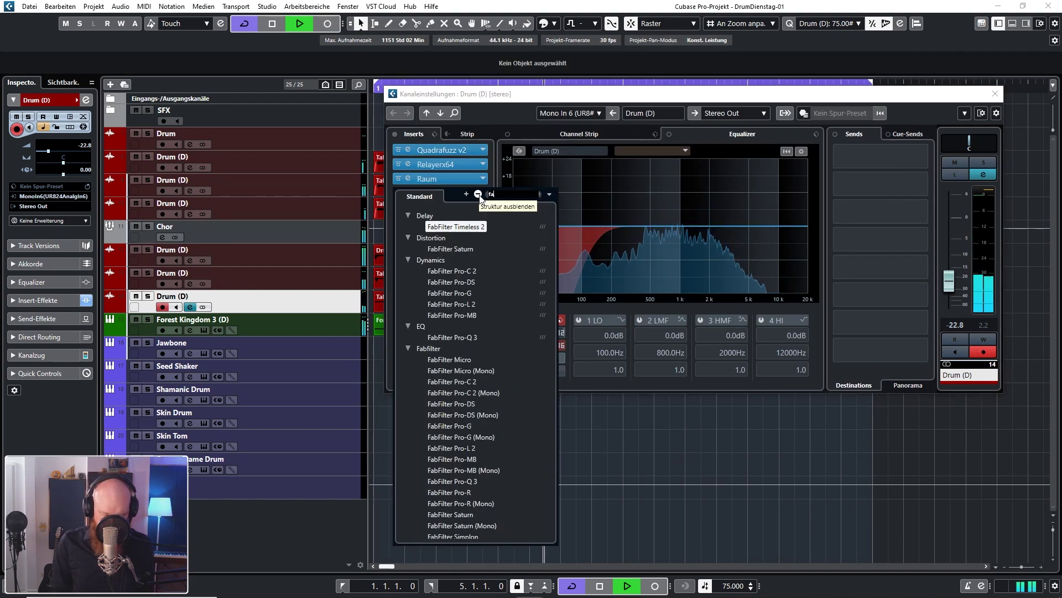
click(465, 337)
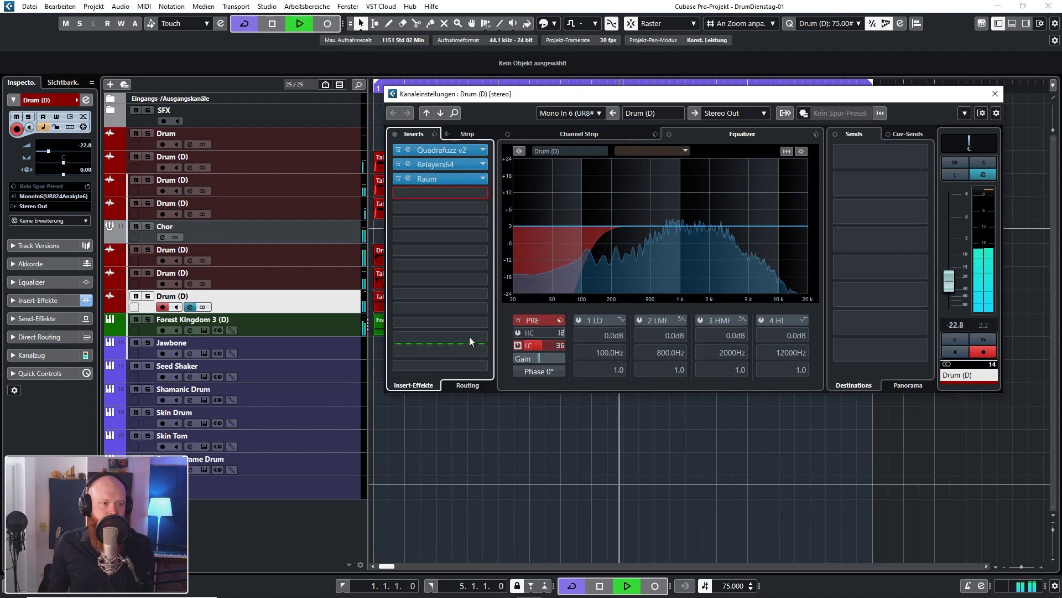
Shape Pro-Q 3 with a low cut, a high cut and a narrow bell cut of about 6.8 dB near 1996 Hz.
click(710, 275)
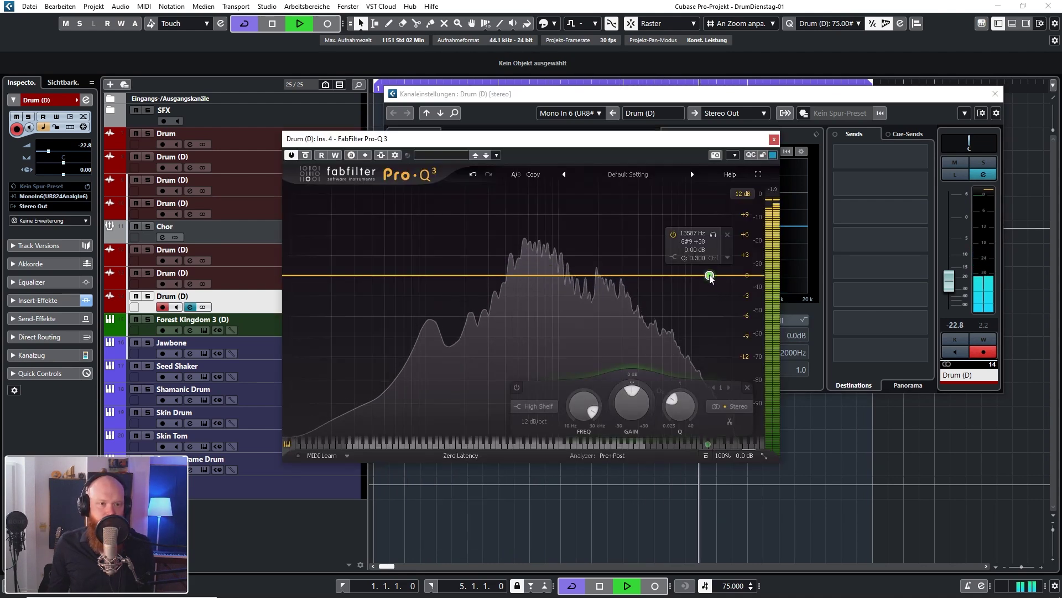
drag(710, 275, 625, 241)
drag(329, 271, 507, 277)
drag(628, 241, 598, 320)
scroll(599, 289, up, 10)
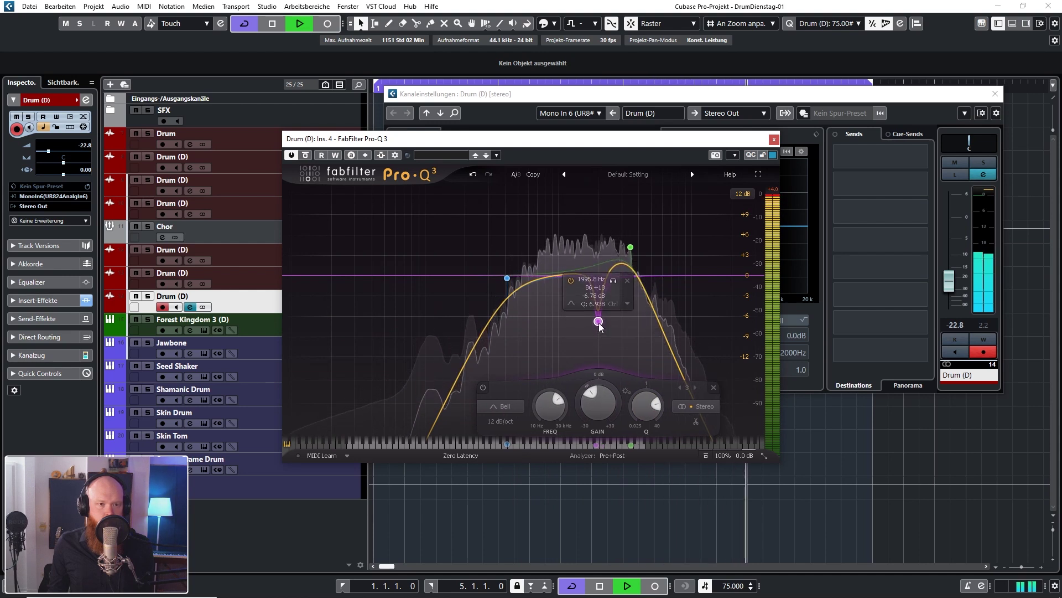
Lower the lowest Drum (D) track to -23.7 dB and the Chor group to -6.06 dB, and stop playback.
click(774, 139)
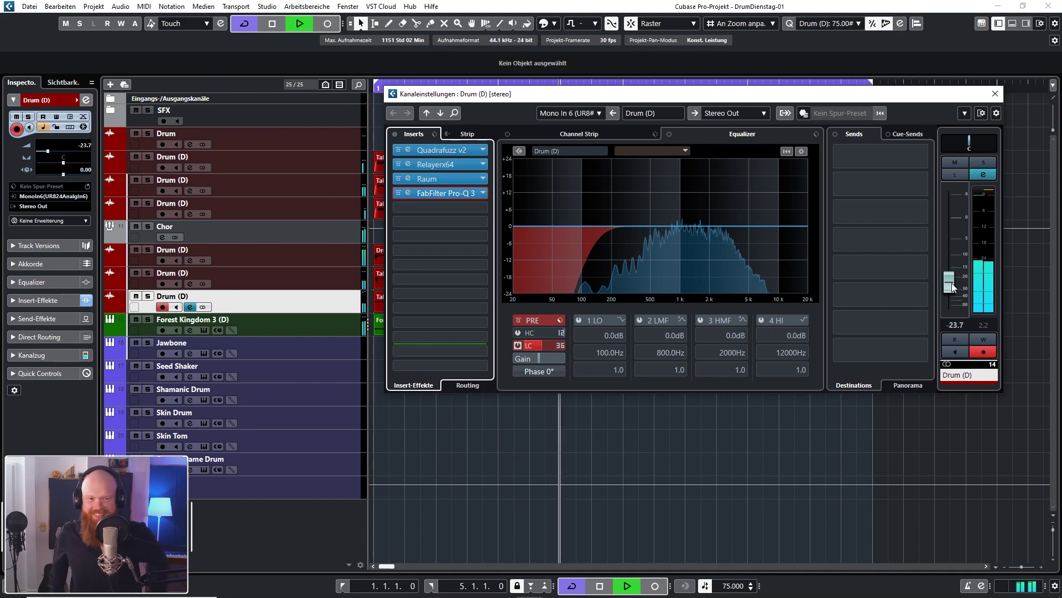
key(Escape)
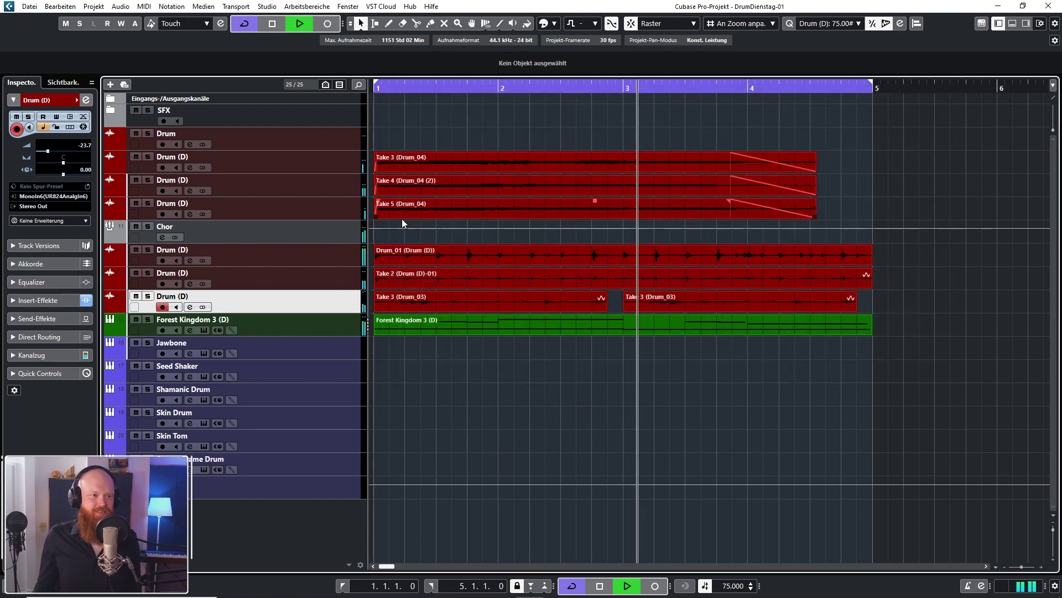
click(284, 227)
scroll(81, 145, down, 3)
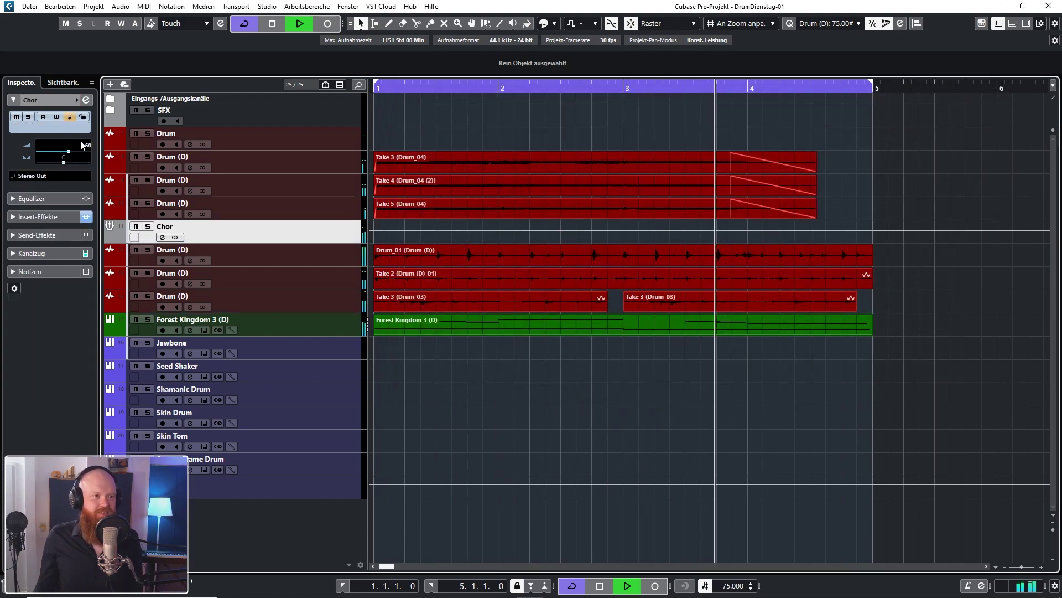
scroll(81, 145, down, 1)
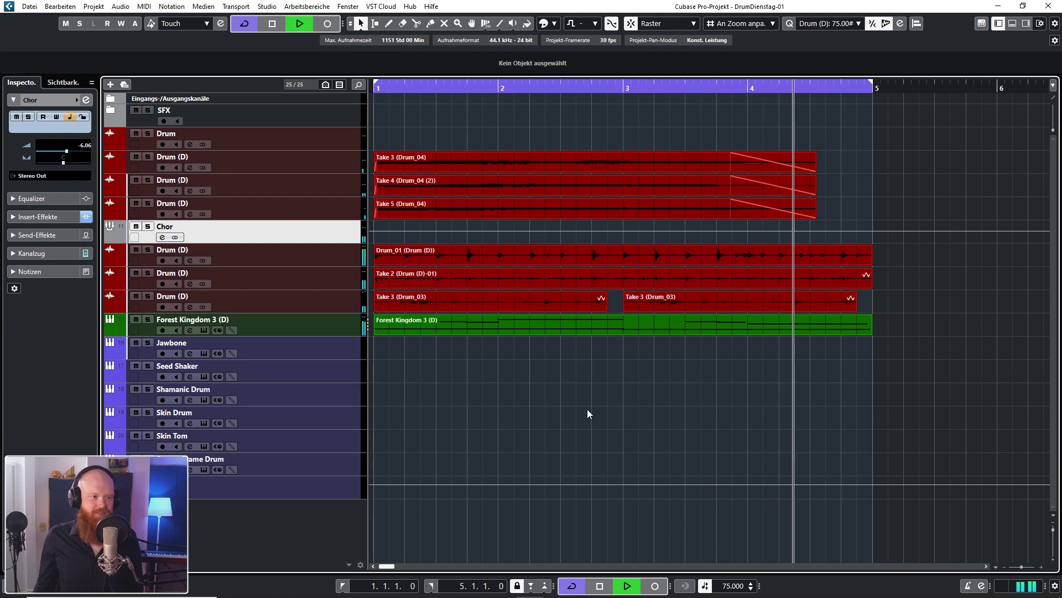
key(space)
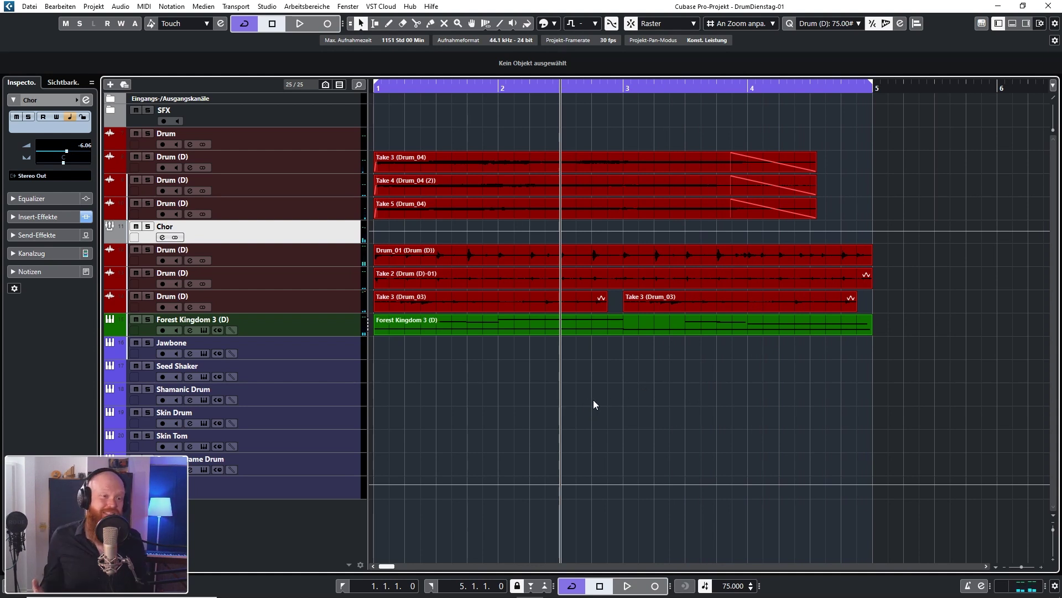
Look through the percussion instrument tracks from Jawbone to the frame drum, going back to Seed Shaker.
click(285, 357)
click(307, 373)
click(326, 401)
click(337, 426)
click(339, 449)
click(346, 461)
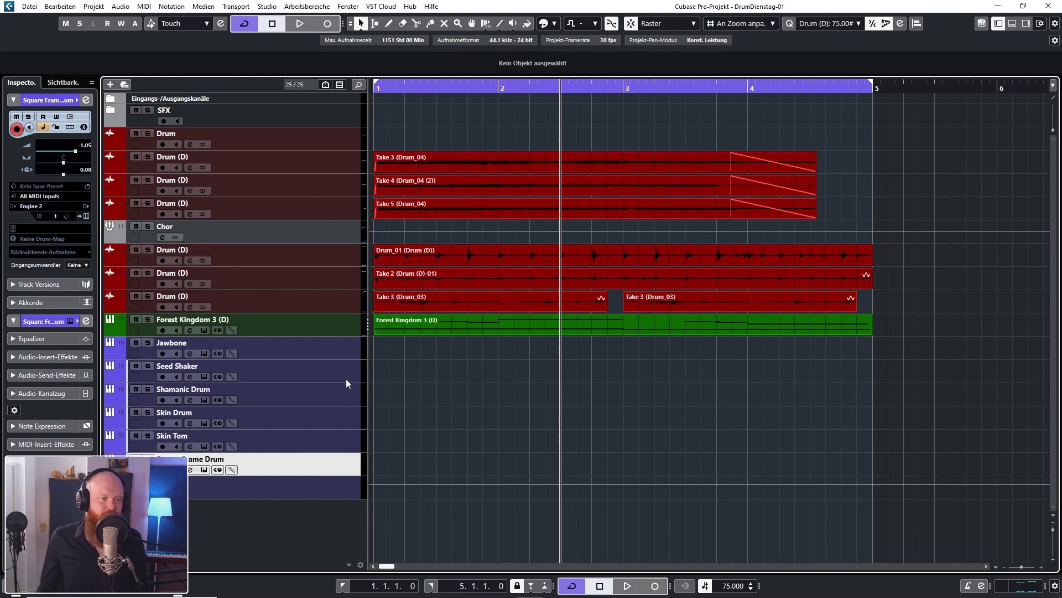
click(348, 368)
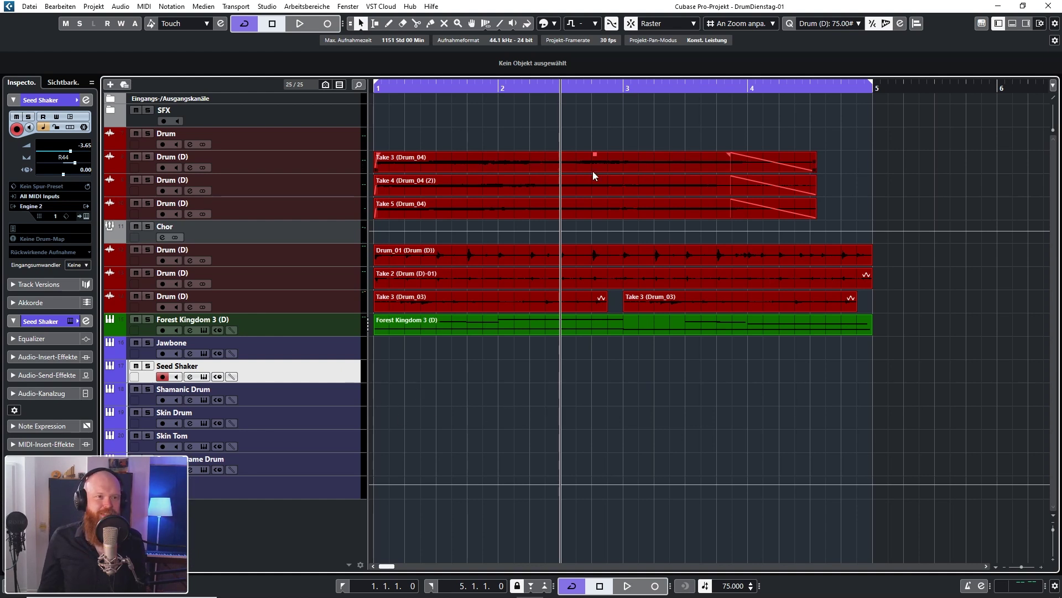
key(g)
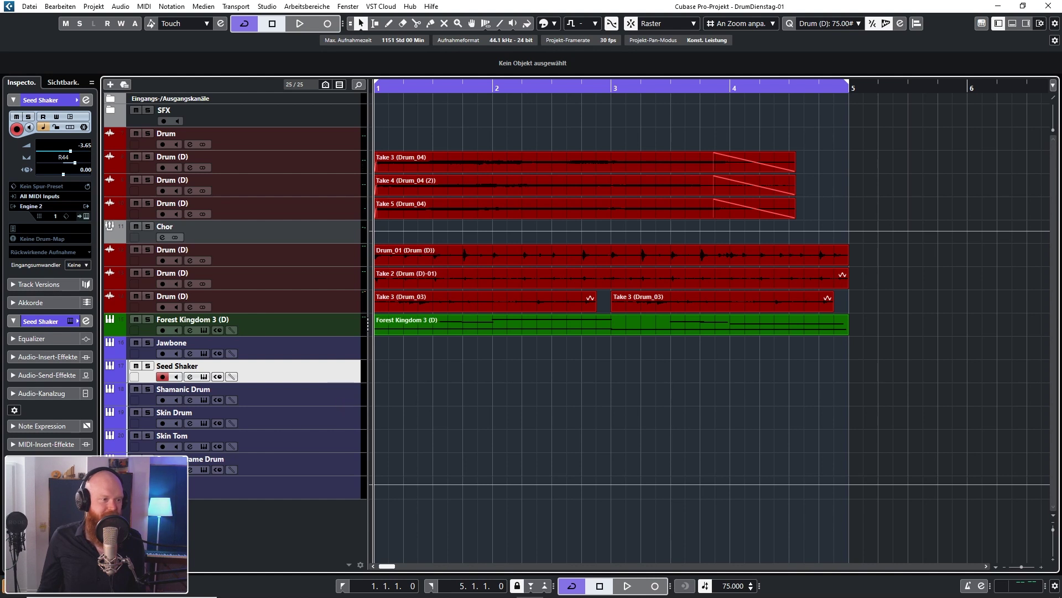
Rehearse and record a roughly two-bar pattern of C3, D3 and E3 hits on the Shamanic Drum track from bar 1.
click(340, 397)
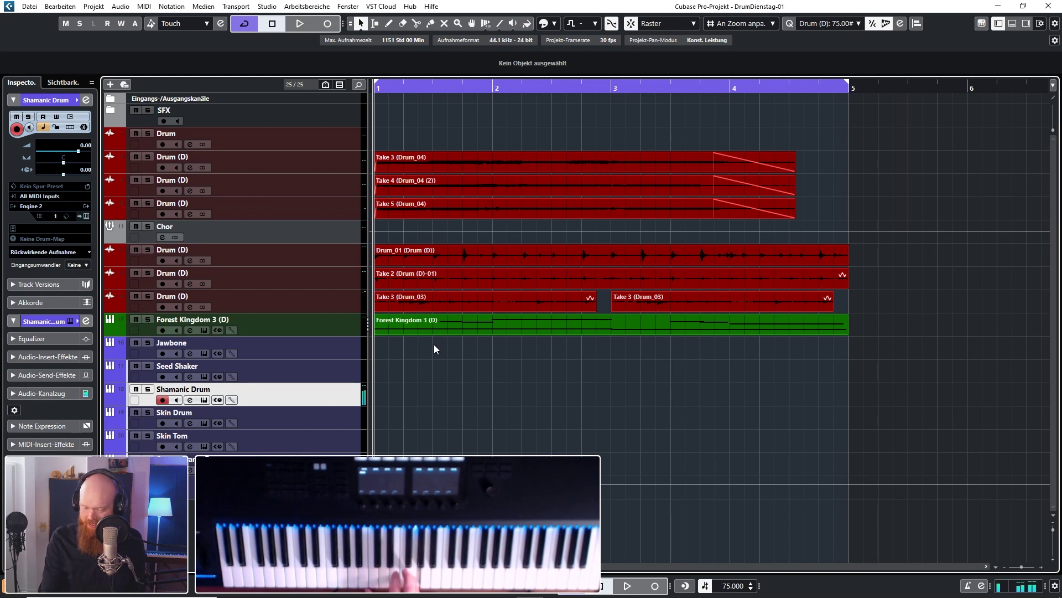
key(space)
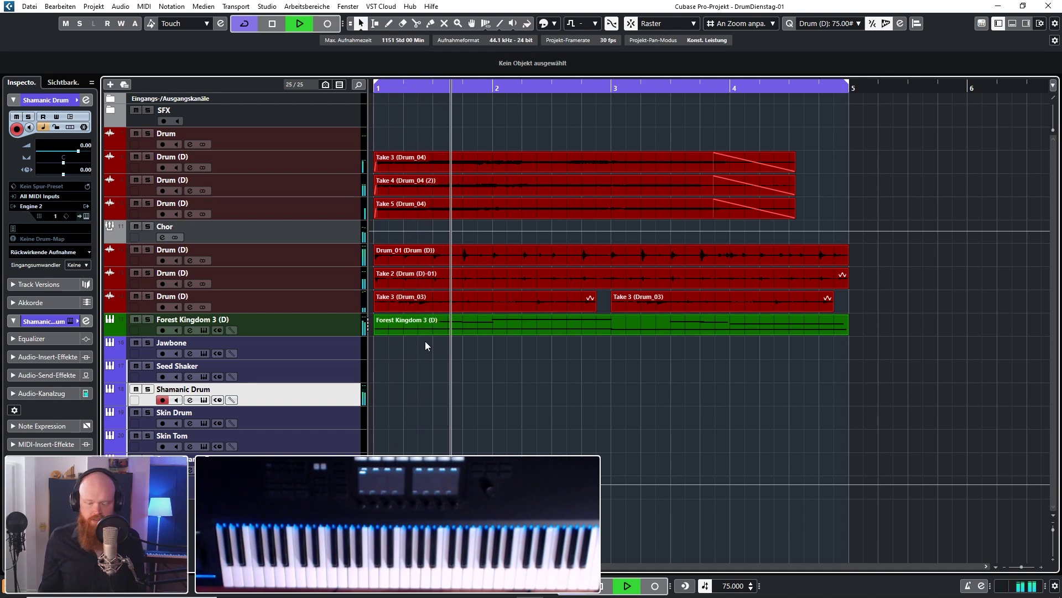
key(space)
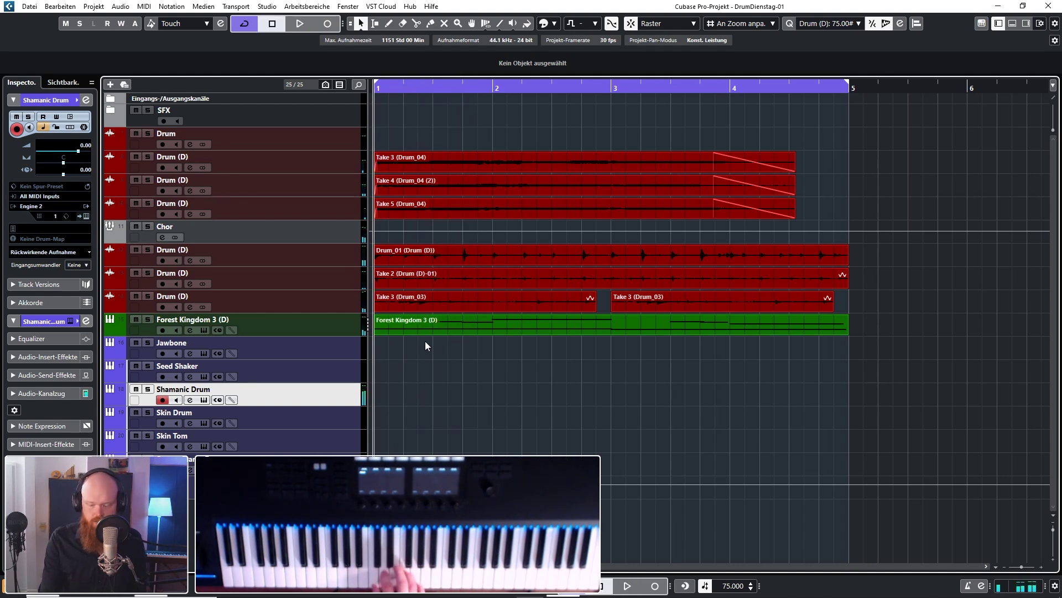
key(KP_Multiply)
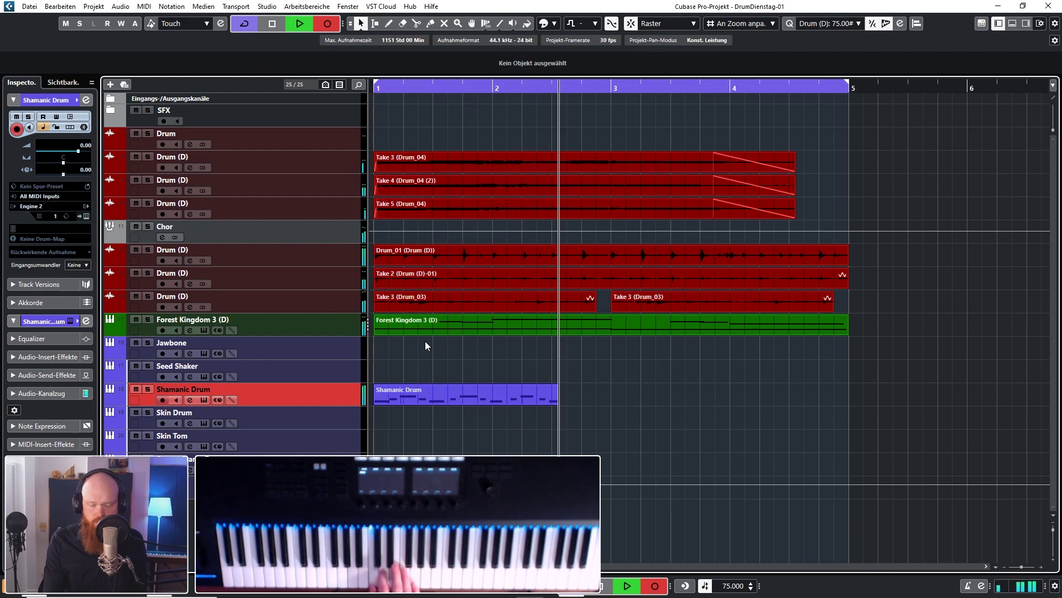
key(space)
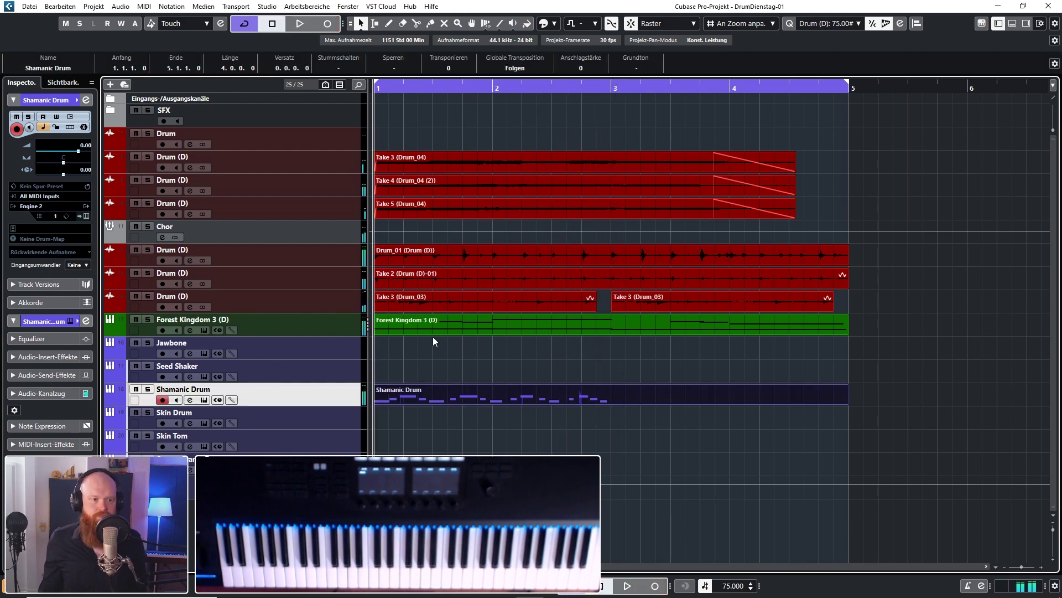
Duplicate all notes of the Shamanic Drum part in the Key Editor and move the copy to start at bar 3.
double_click(468, 393)
key(shift+f)
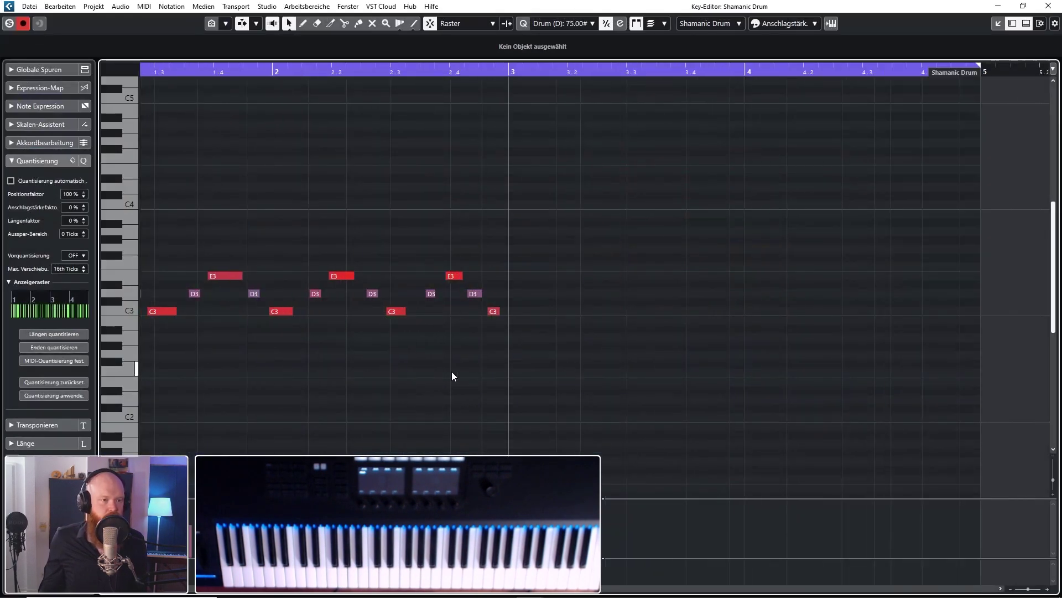
key(ctrl+a)
key(ctrl+d)
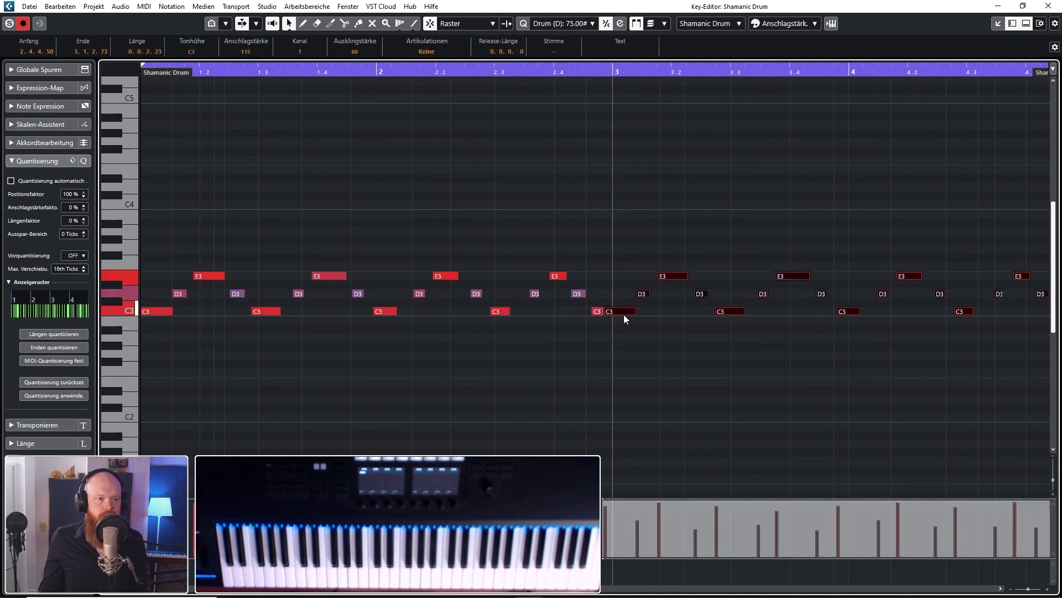
drag(622, 315, 634, 318)
Quantize all notes of the Shamanic Drum part with the Drum (D) groove preset and deselect them.
drag(356, 367, 142, 386)
key(g)
key(h)
key(h)
key(h)
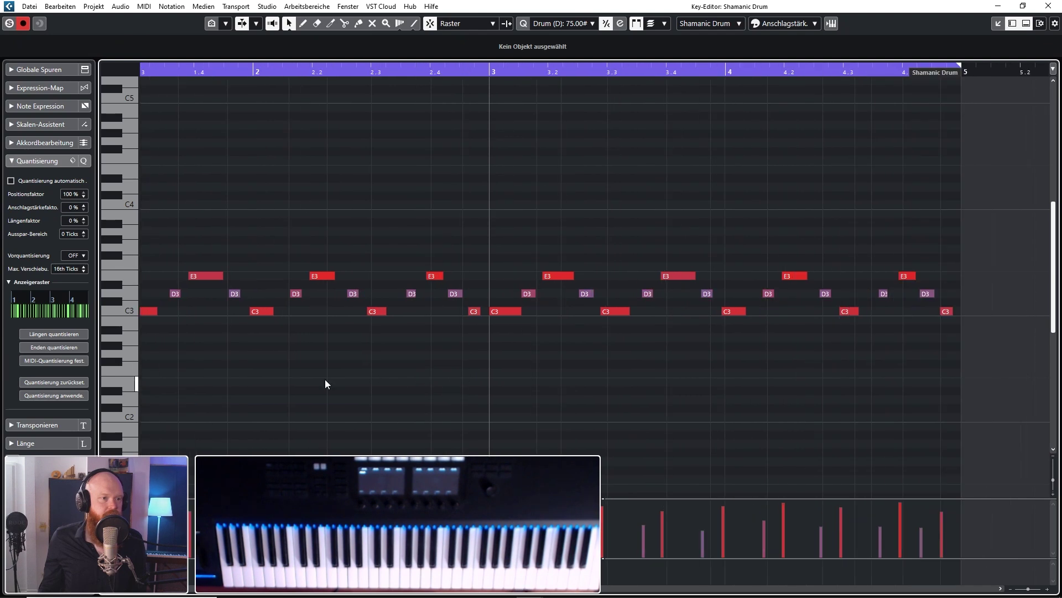
key(ctrl+a)
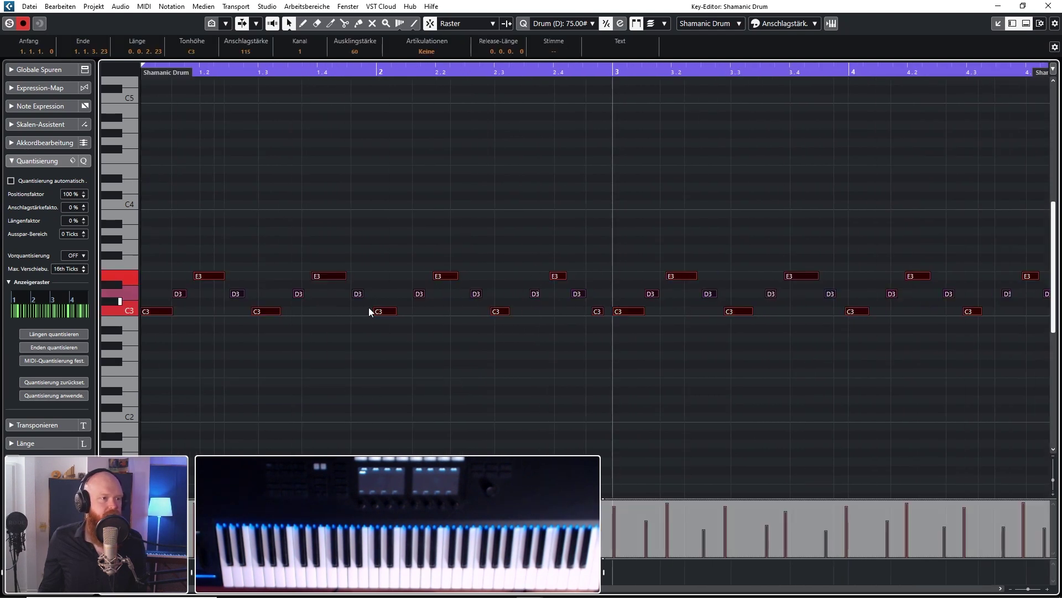
key(q)
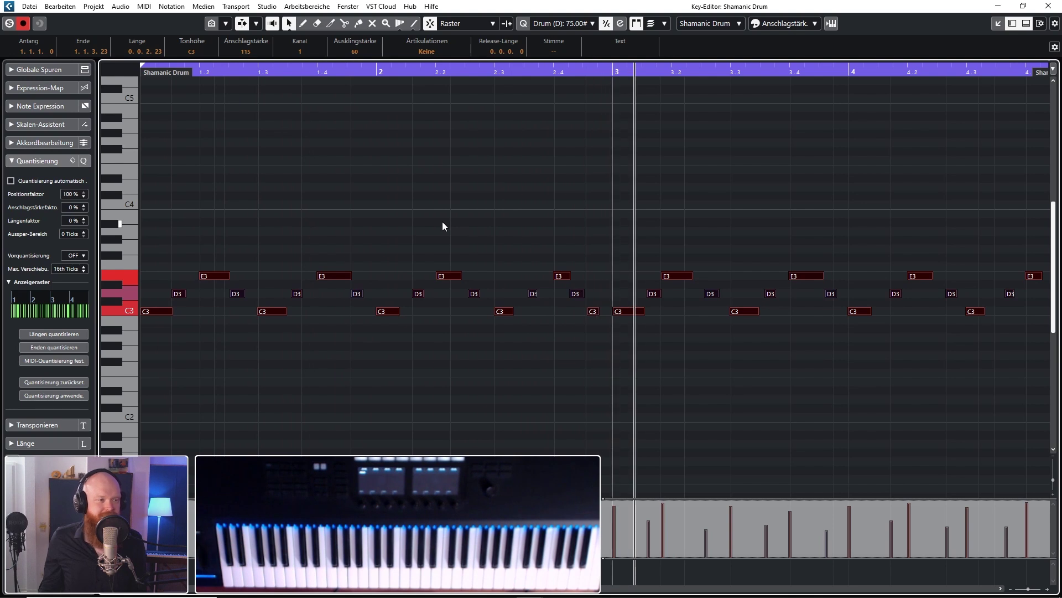
click(779, 354)
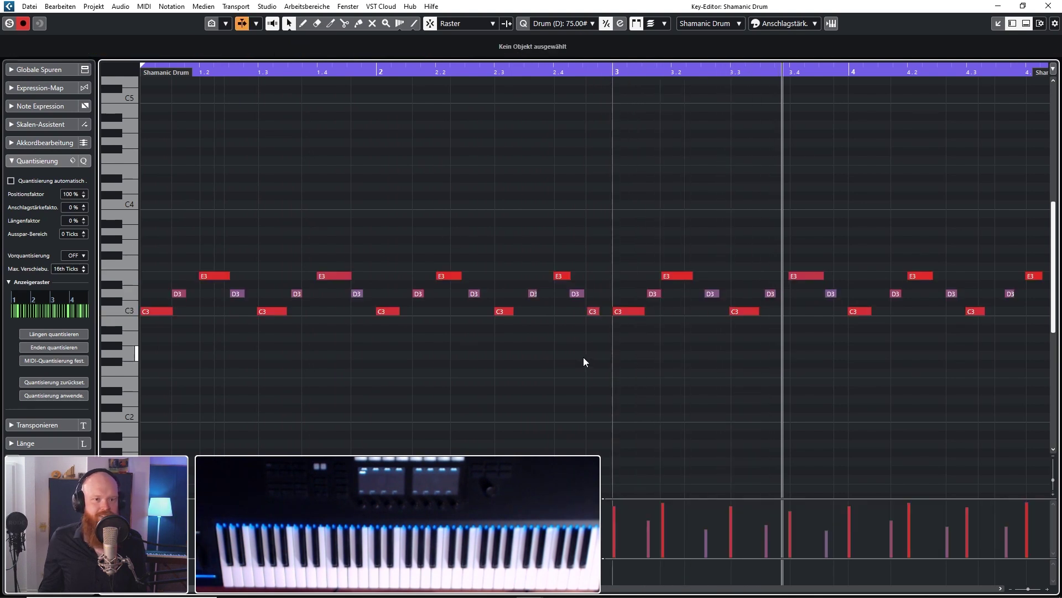
Move the early E3 hit in bar 3 of the Shamanic Drum part onto beat 3.2 and play it back.
key(g)
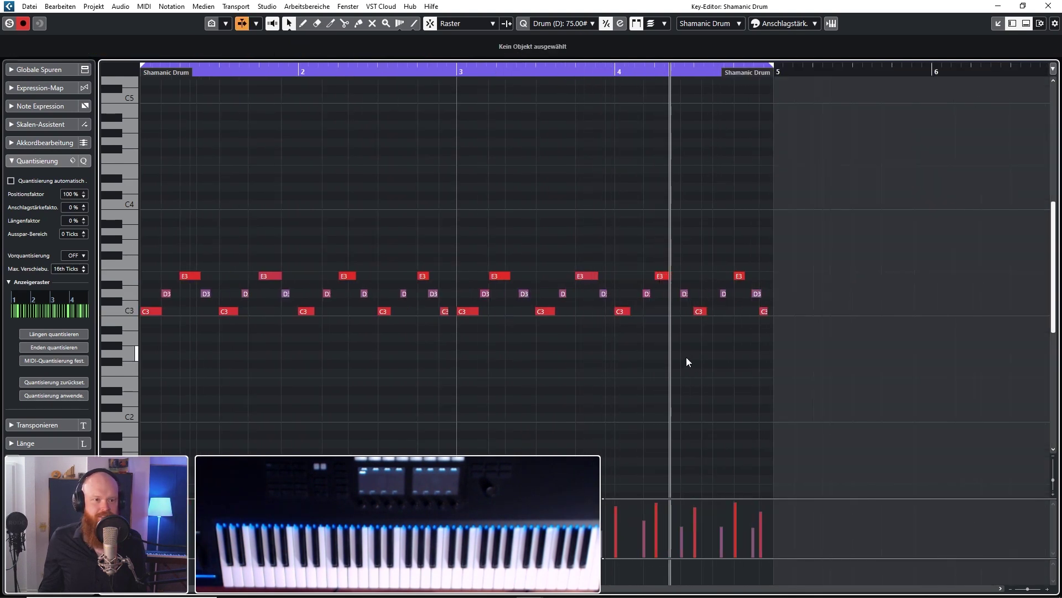
key(h)
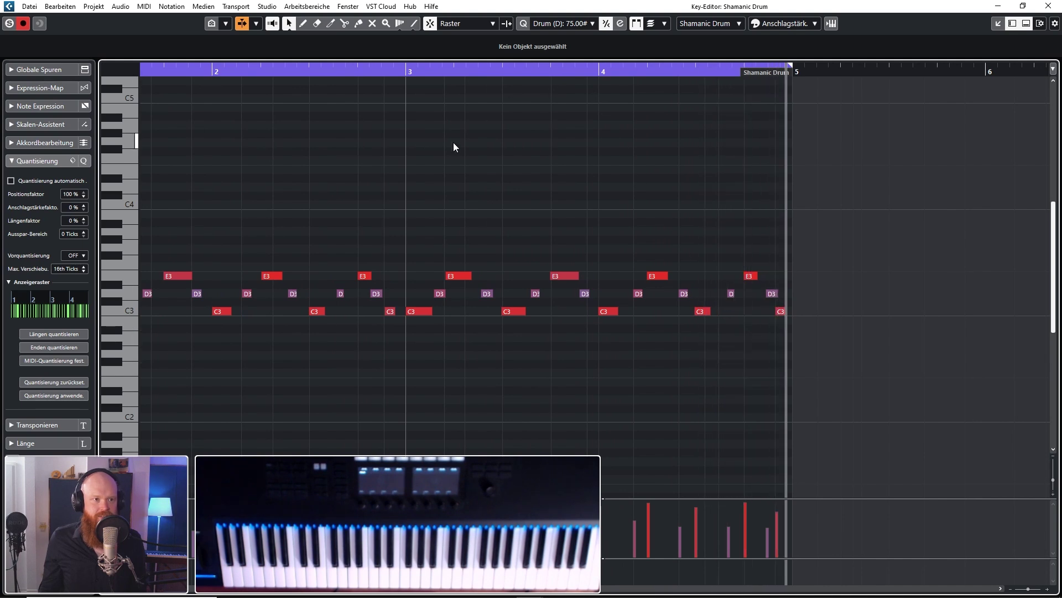
key(h)
key(h)
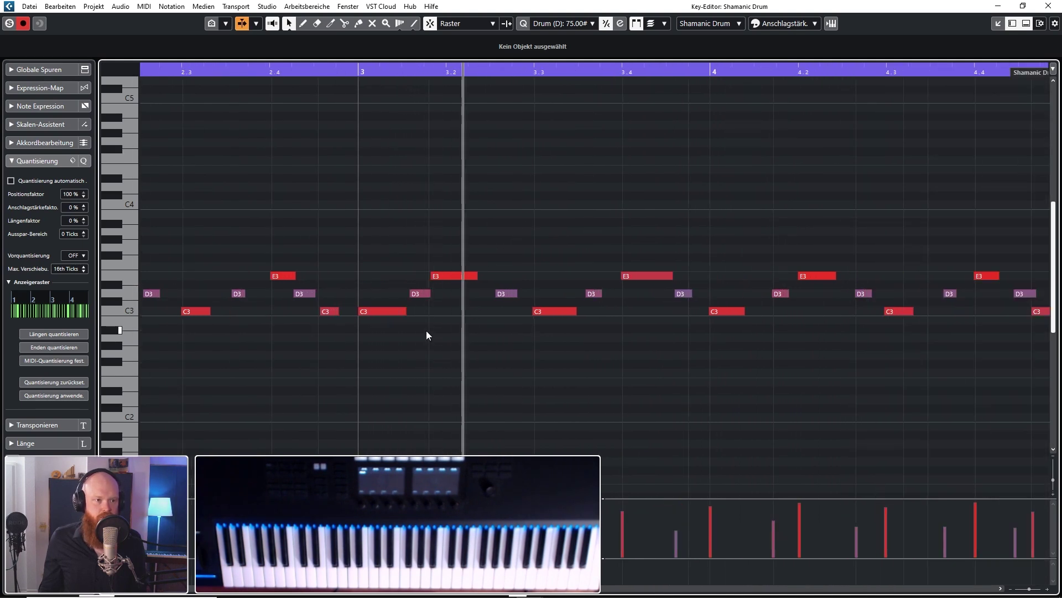
click(446, 275)
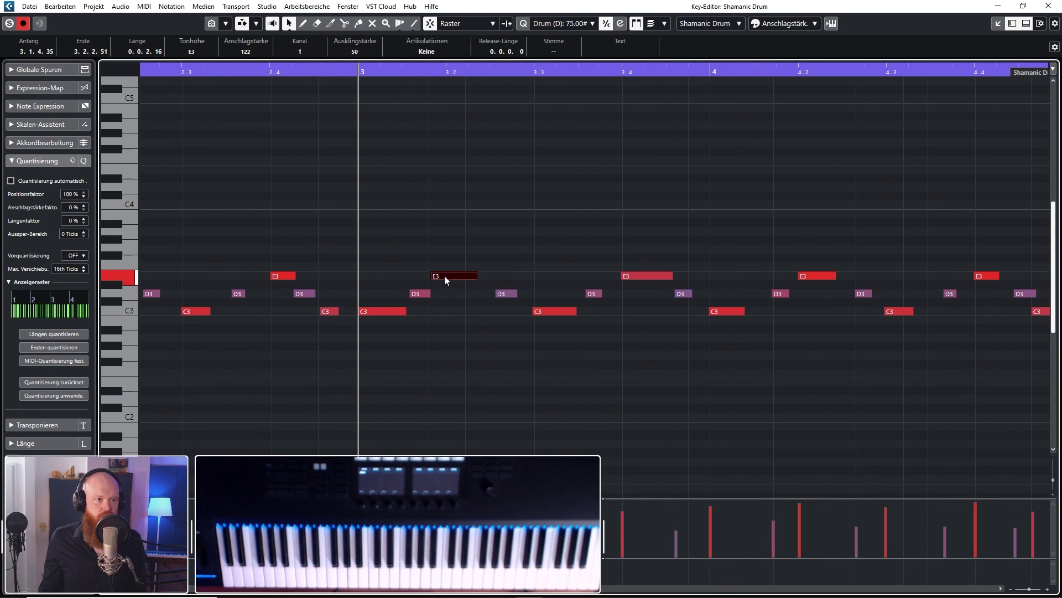
click(437, 298)
key(space)
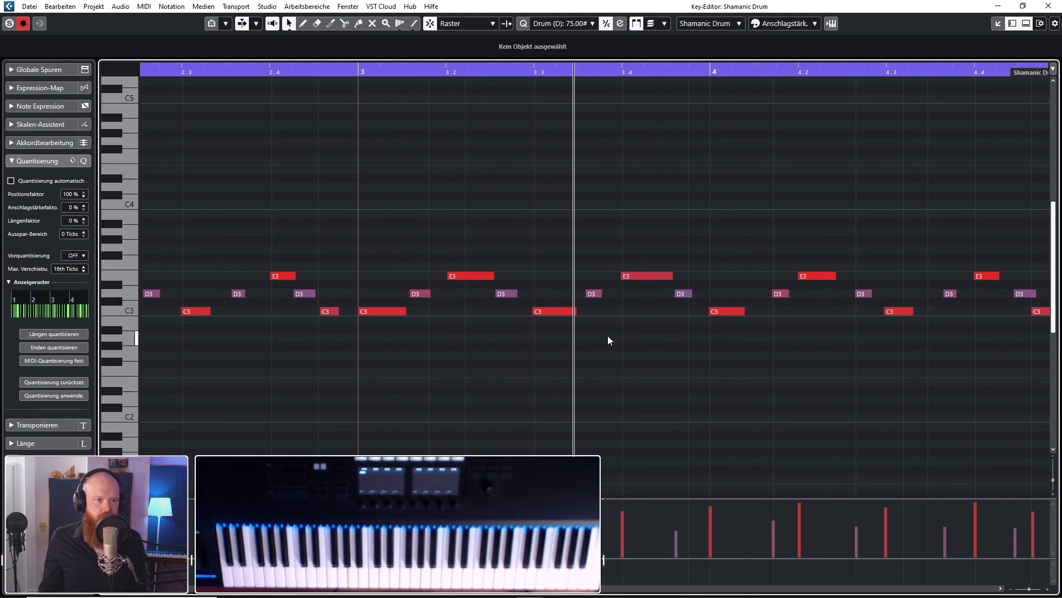
Delete the Shamanic Drum notes from bar 4 onward and place the playback position at beat 3.4.
key(g)
key(space)
drag(557, 250, 822, 372)
key(Delete)
click(485, 71)
key(space)
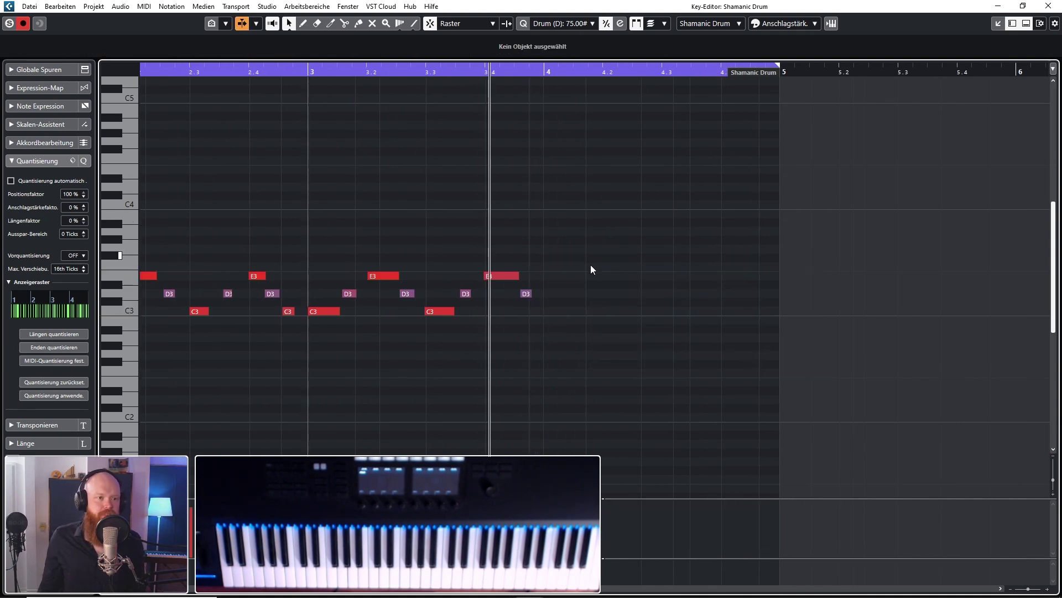
key(space)
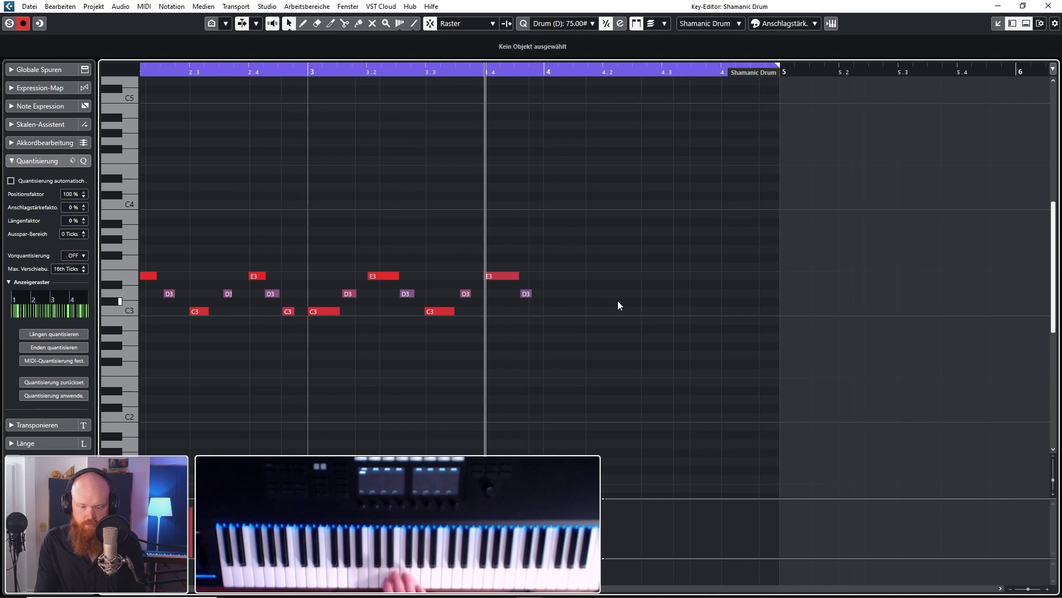
Try recording new Shamanic Drum hits from beat 3.4, then delete them together with the D3 hit following beat 3.4.
key(KP_Multiply)
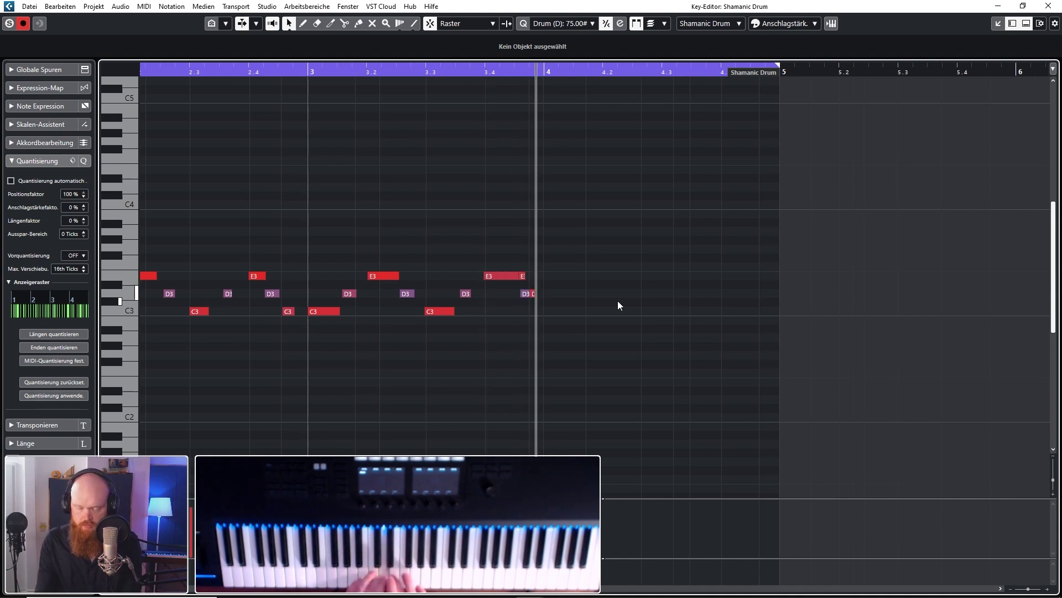
key(space)
drag(618, 319, 525, 252)
key(Delete)
Record a new fill of C3, D3 and E3 hits on the Shamanic Drum from late bar 3 through bar 4.
key(space)
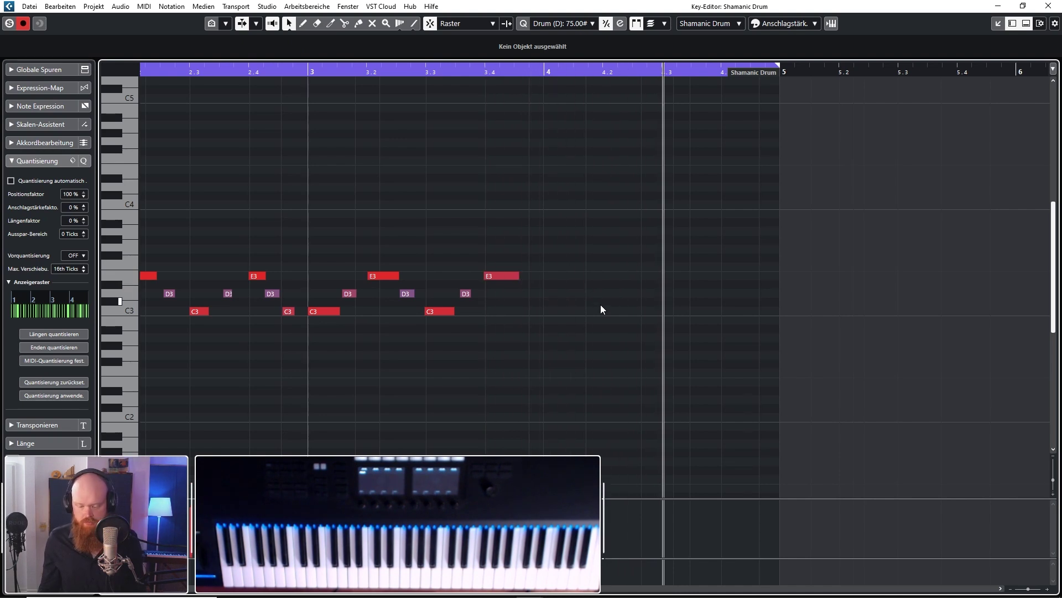
key(space)
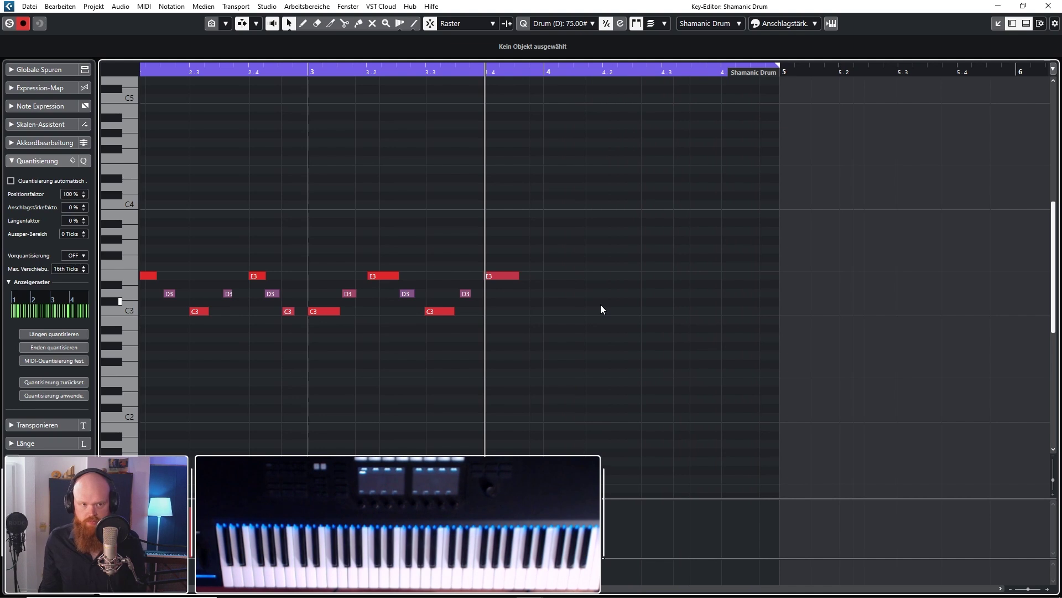
key(space)
key(space)
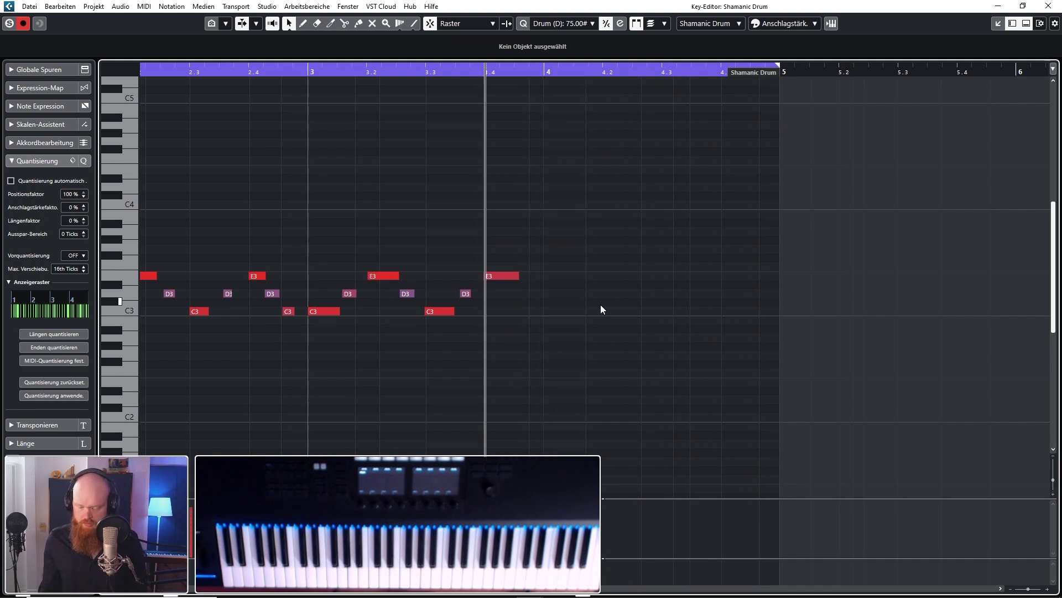
key(space)
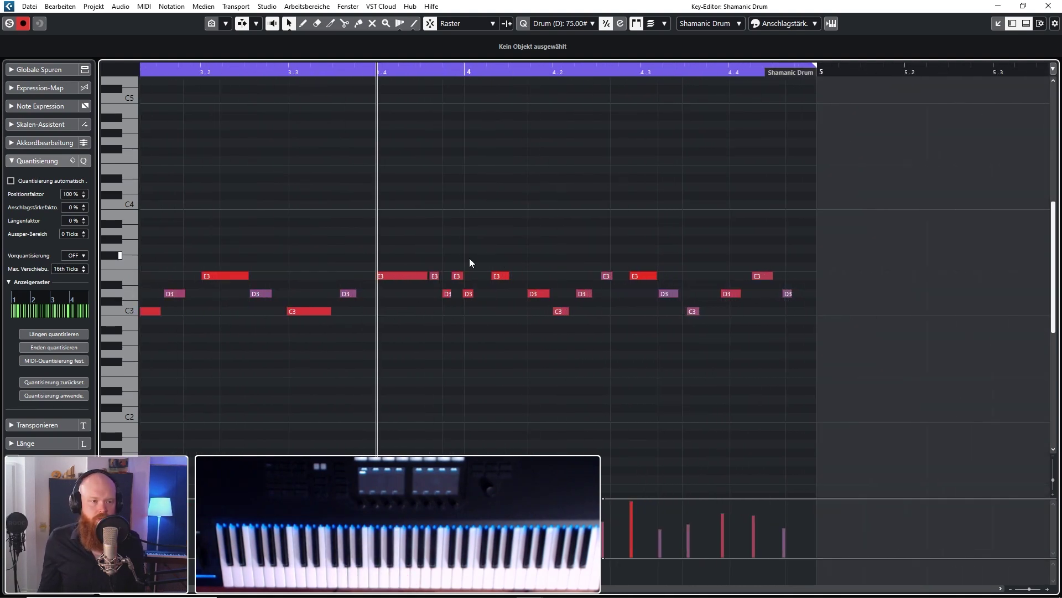
Quantize the newly recorded Shamanic Drum fill with the Drum (D) groove preset, play it and deselect the notes.
drag(441, 252, 740, 345)
key(q)
key(space)
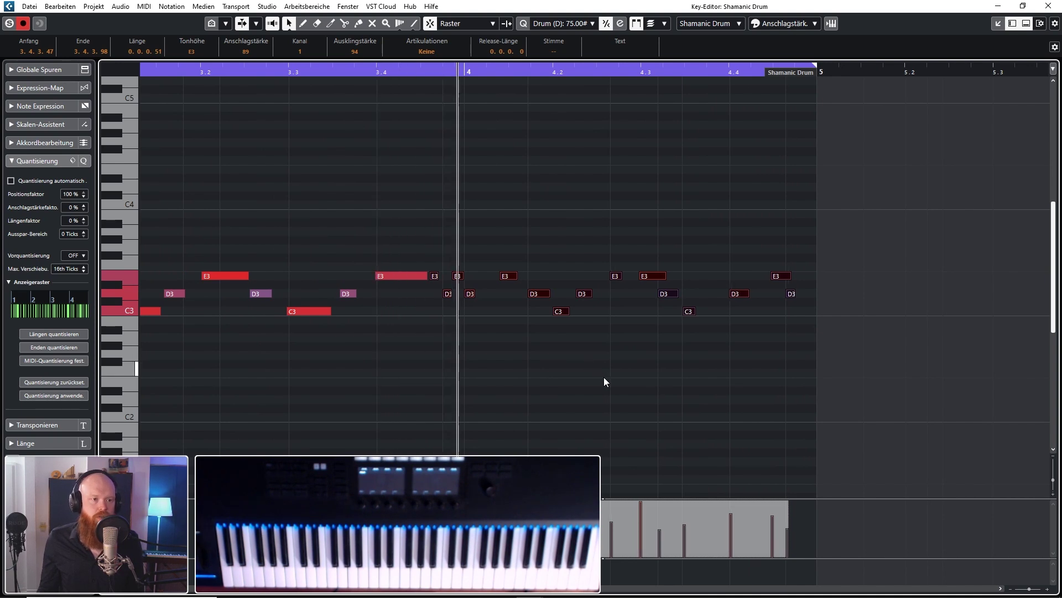
click(603, 377)
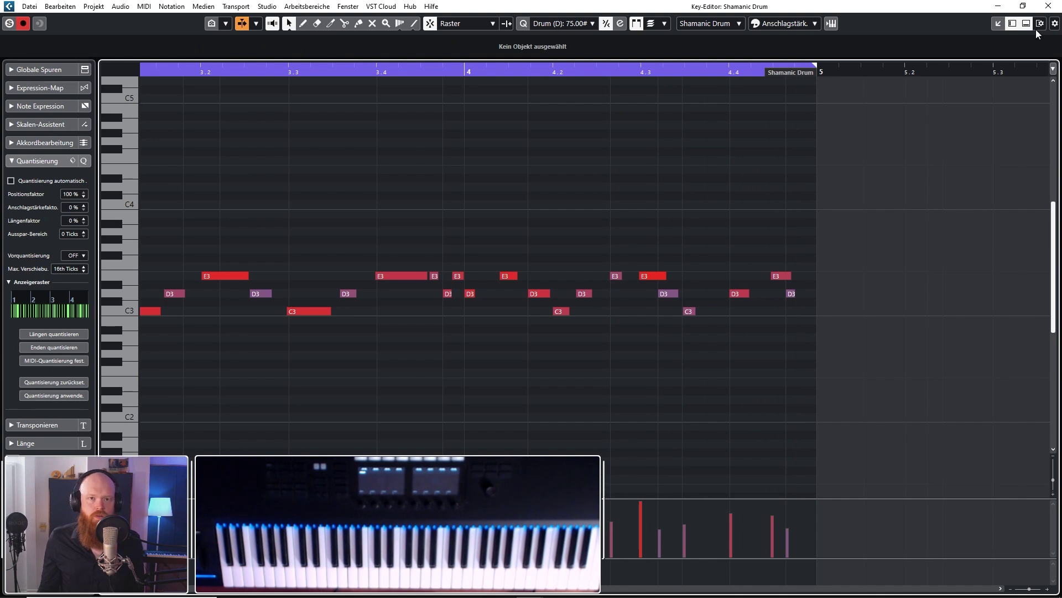
Return to the project view and record a four-bar pattern on the Skin Drum track.
key(ctrl+e)
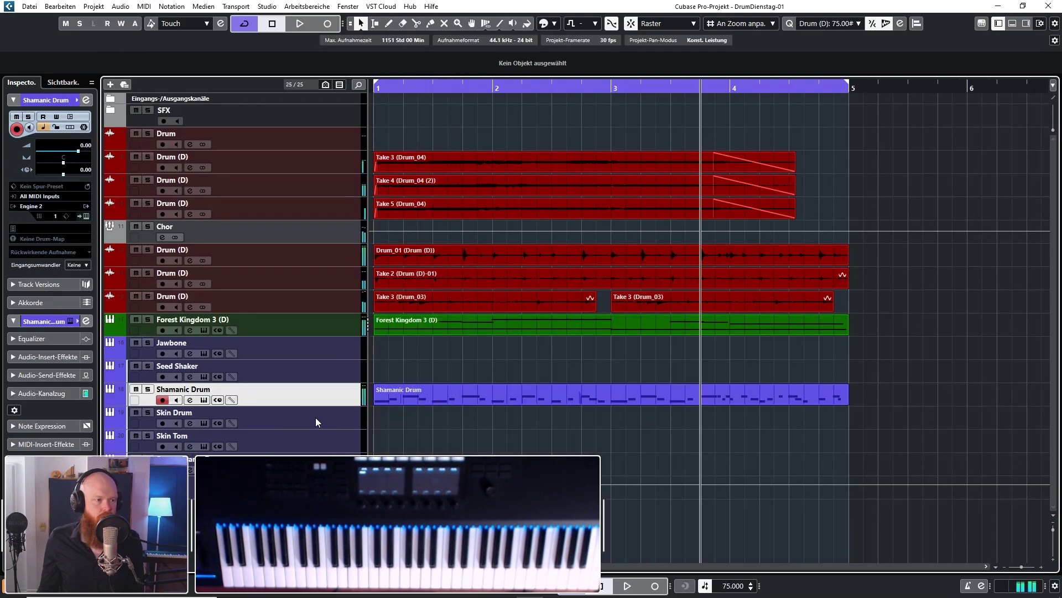
click(328, 417)
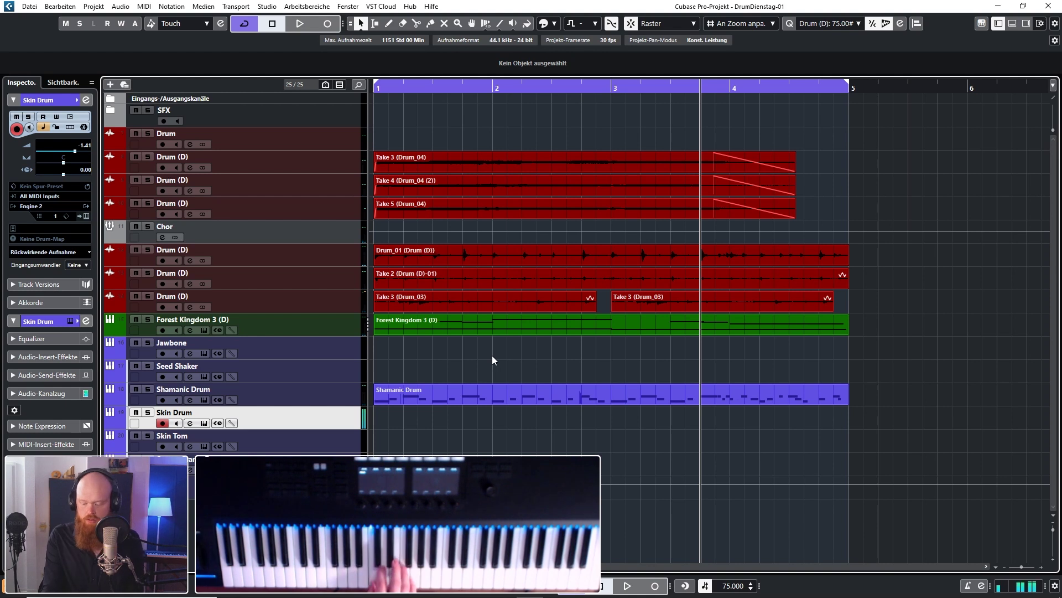
key(KP_Multiply)
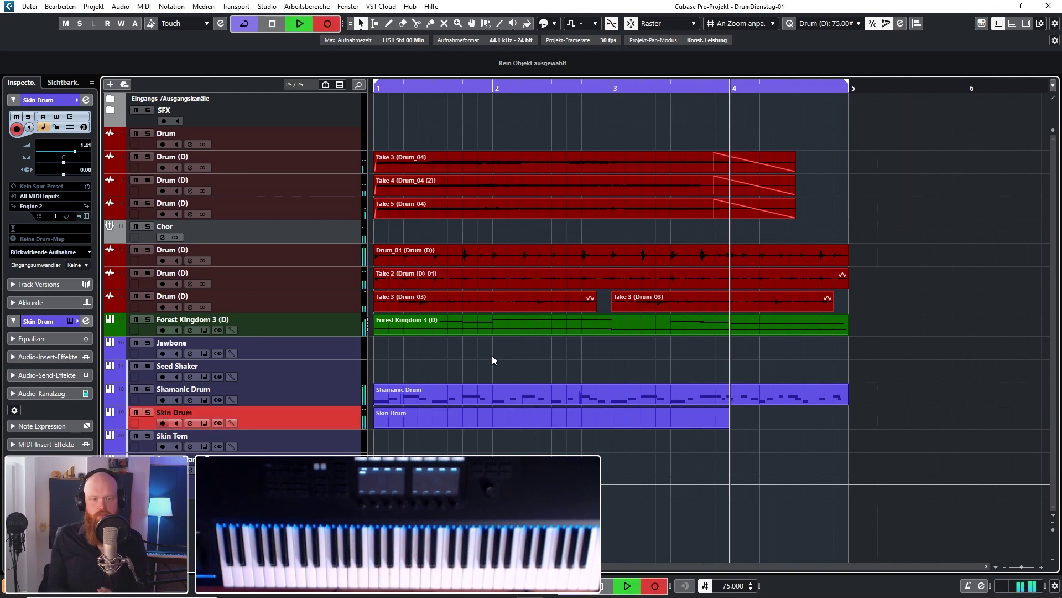
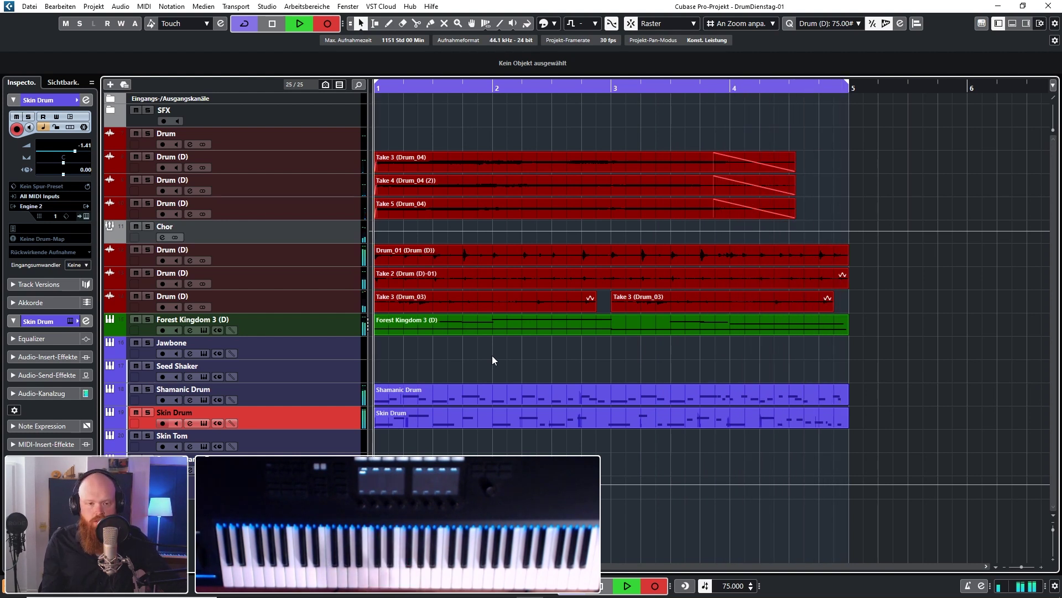
key(space)
Delete the Skin Drum notes in bars 1 and 2 and quantize the remaining hits in bars 3 and 4.
double_click(605, 421)
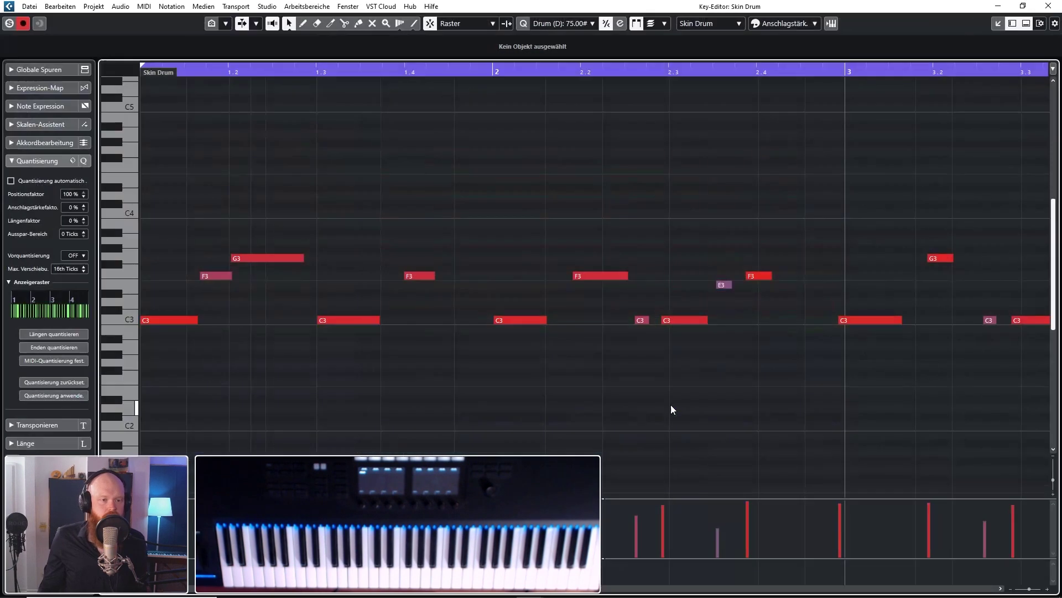
drag(320, 355, 135, 184)
key(Delete)
drag(280, 223, 331, 282)
drag(319, 224, 668, 381)
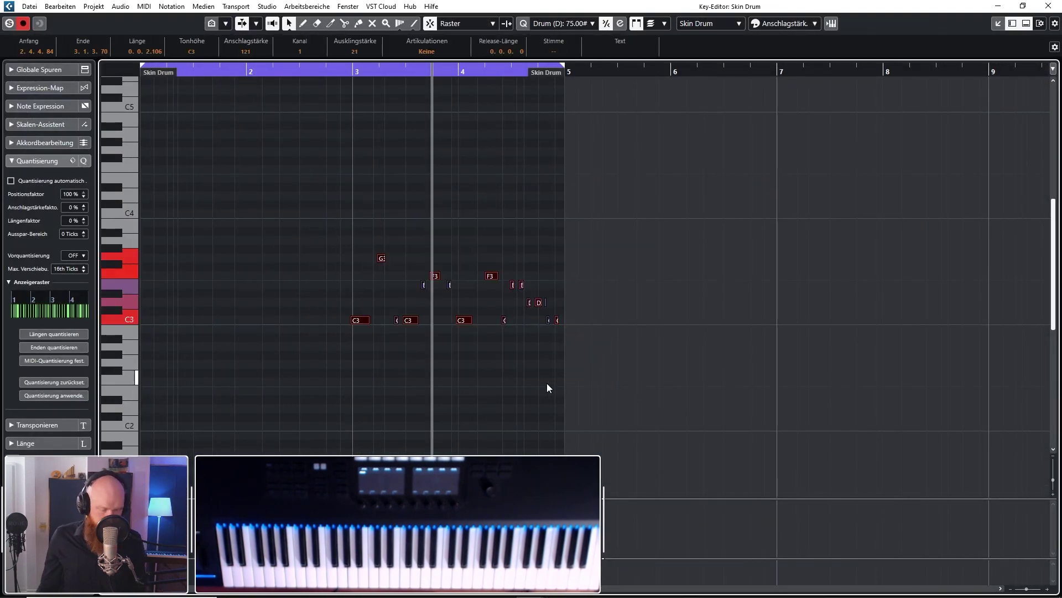
click(428, 370)
scroll(413, 343, up, 3)
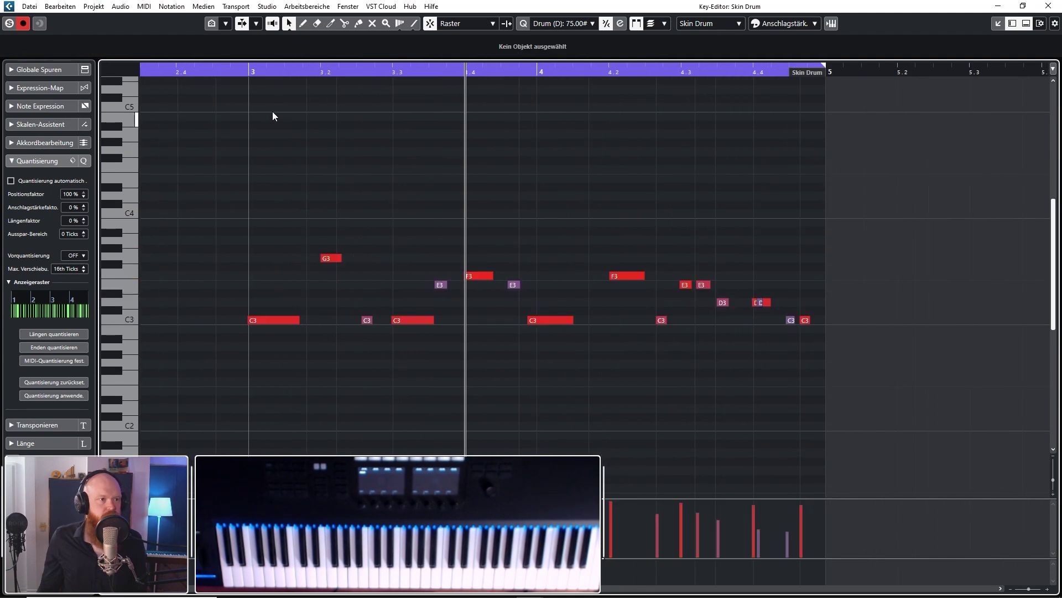
Delete the short D3 note overlapping the D3 hit at beat 4.4 and play the Skin Drum part from bar 3.
click(250, 70)
click(761, 302)
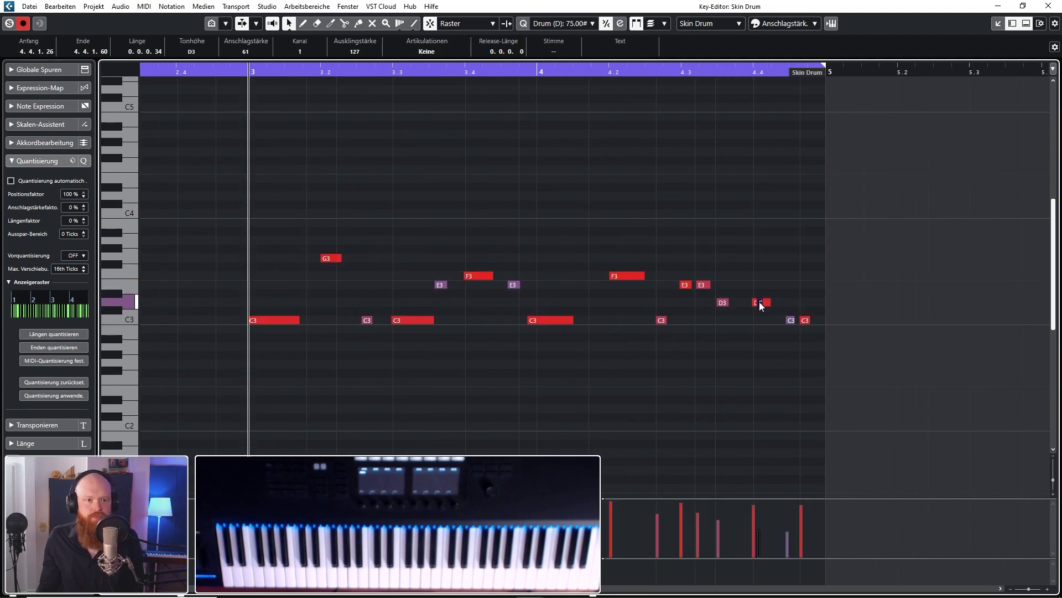
key(space)
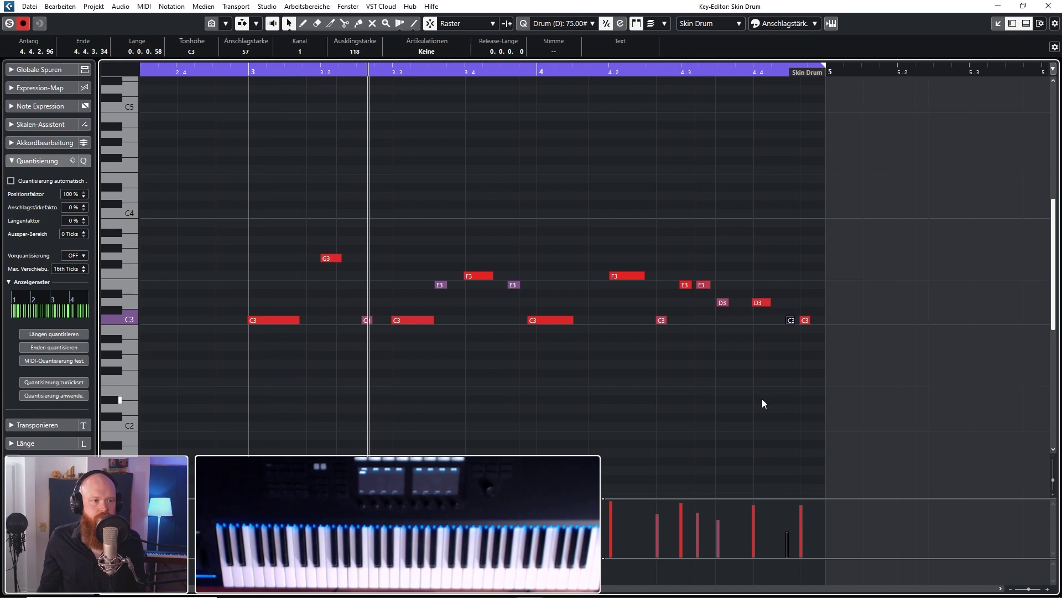
scroll(977, 407, down, 2)
click(686, 416)
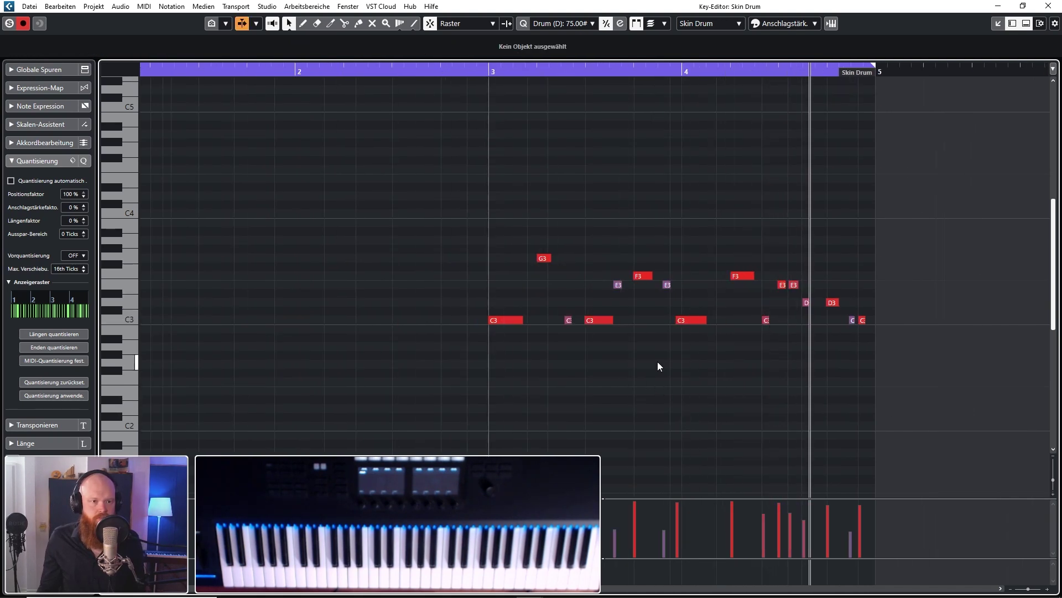
Move the second E3 hit after beat 4.3 to 4.3.2.50 and the following D3 hit to 4.3.3.76.
drag(736, 79, 731, 72)
scroll(836, 353, up, 2)
scroll(802, 364, up, 1)
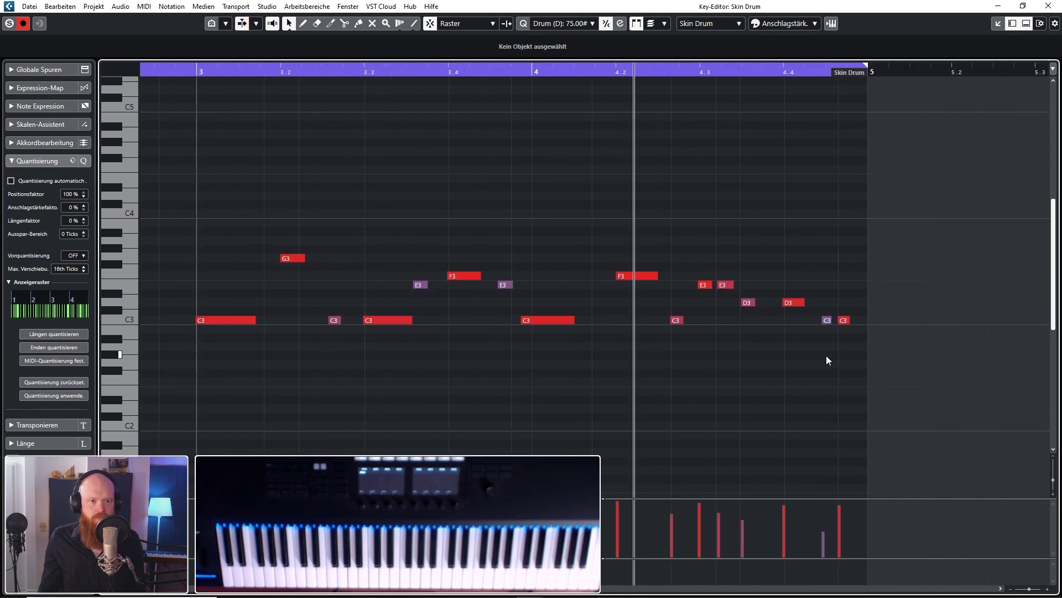
scroll(794, 371, up, 1)
drag(696, 284, 714, 284)
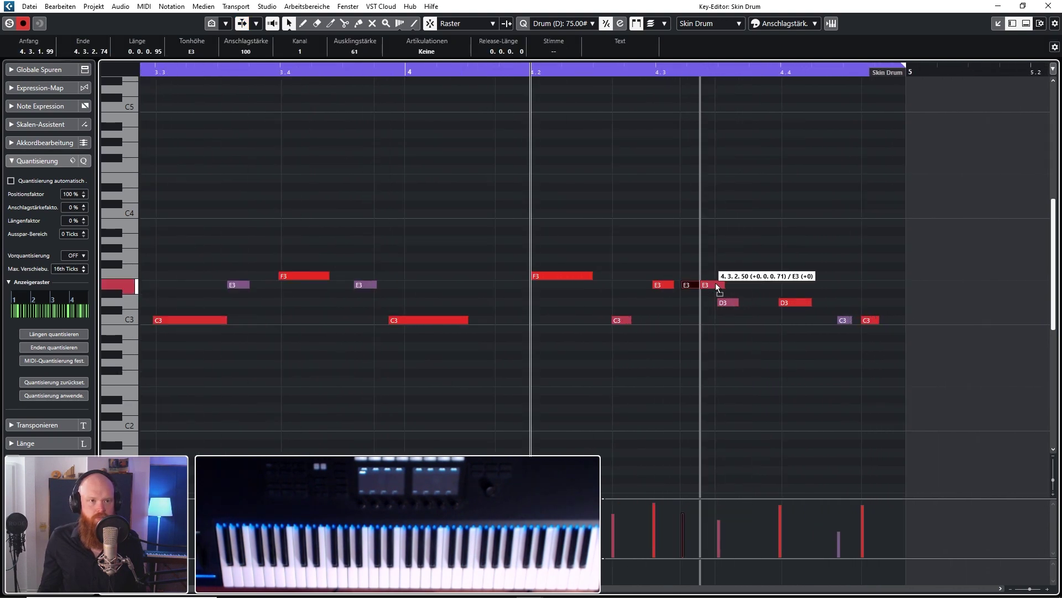
click(665, 287)
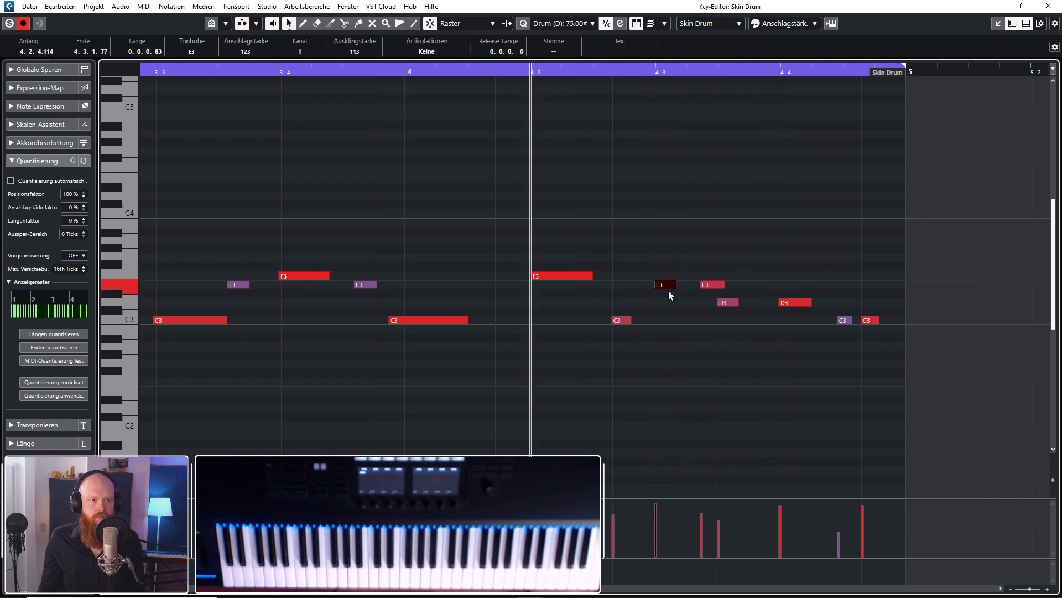
click(685, 320)
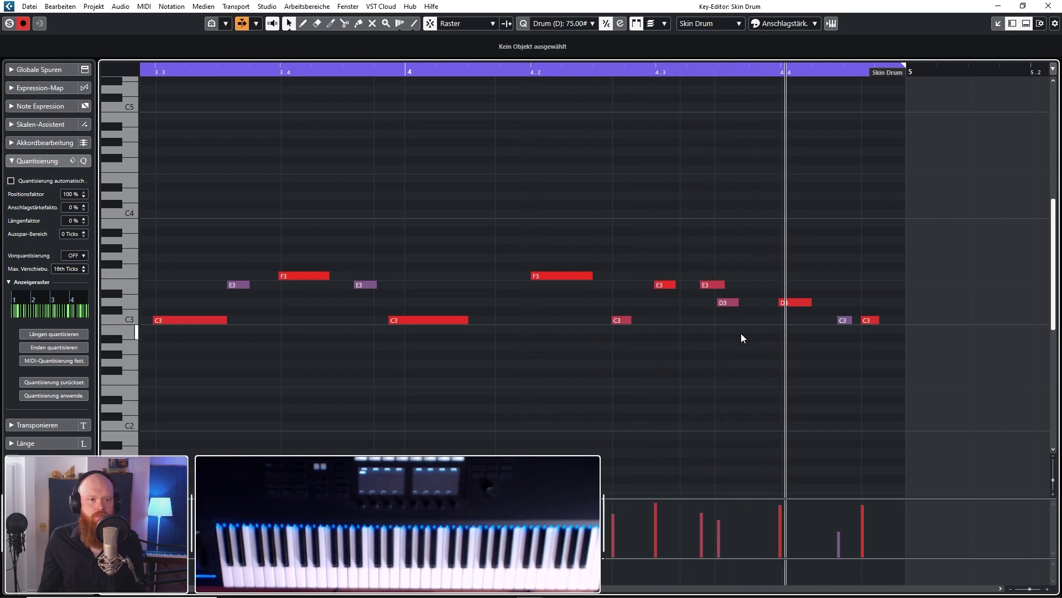
drag(736, 302, 762, 305)
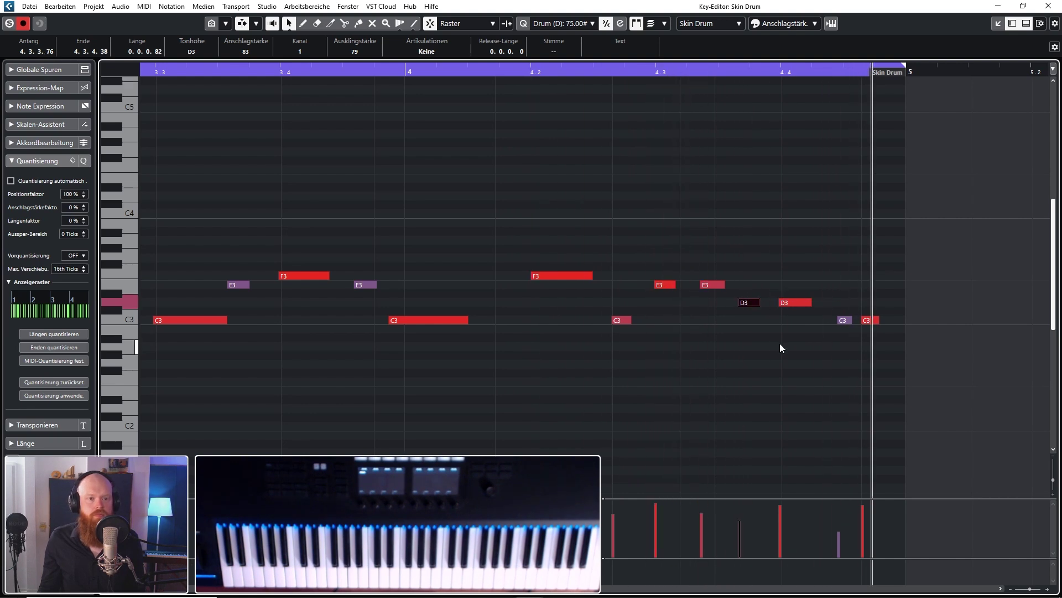
Copy the Skin Drum notes of bar 3 to bar 1 and again to bar 2.
key(g)
drag(485, 213, 718, 400)
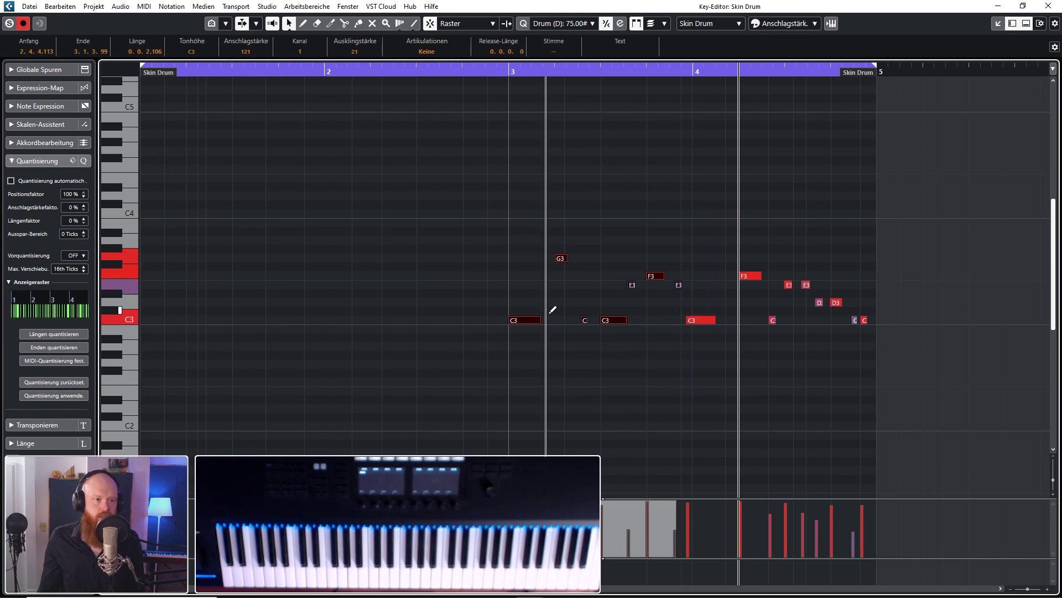
drag(534, 321, 168, 320)
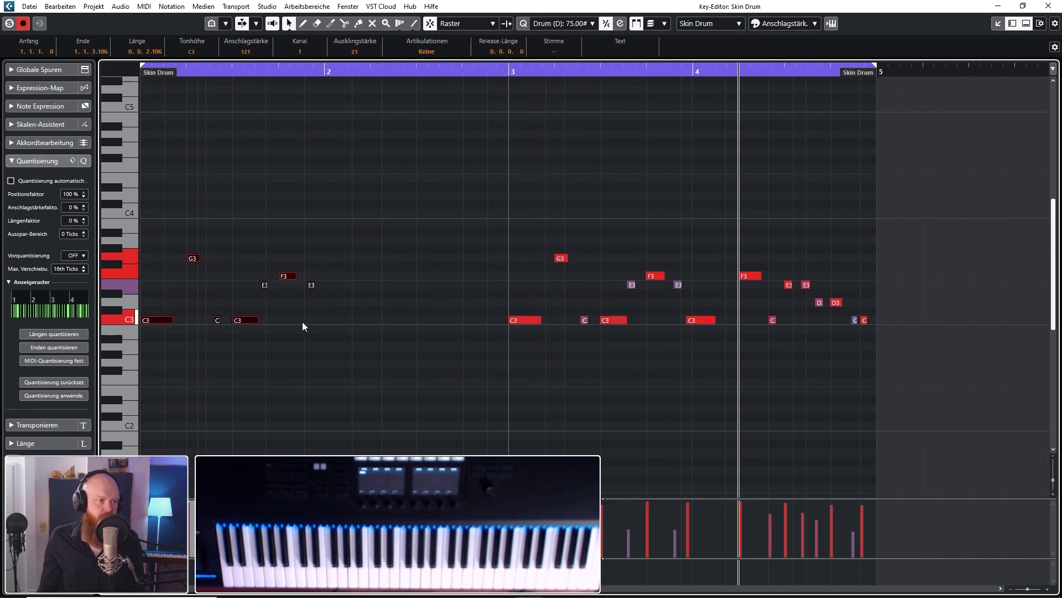
drag(330, 320, 340, 322)
Quantize the copied Skin Drum notes in bars 1 and 2 and play the arrangement from bar 1 in the project view.
drag(167, 231, 493, 393)
key(q)
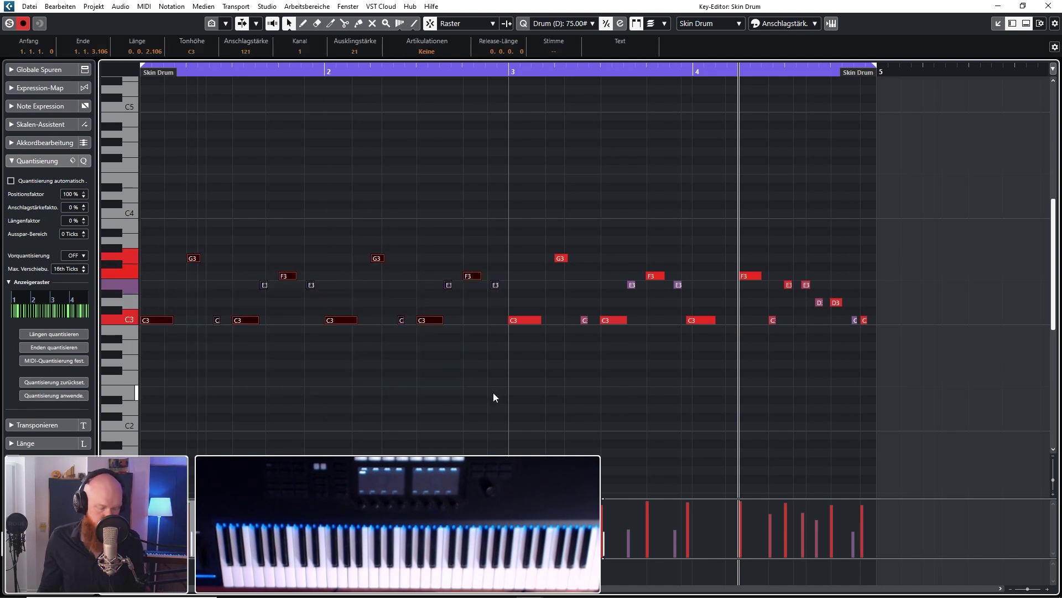
click(509, 408)
click(176, 81)
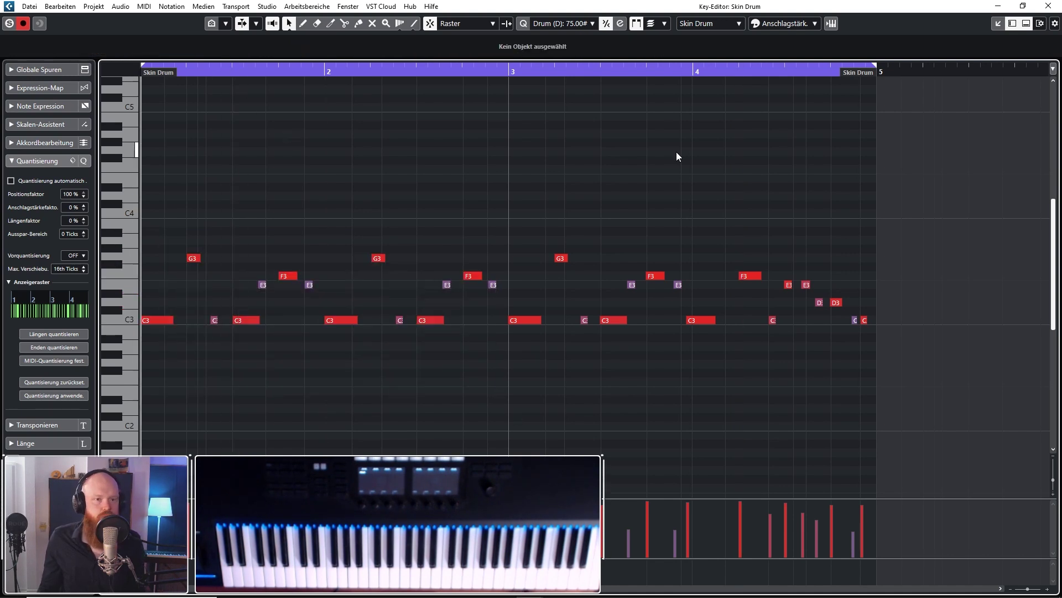
key(Escape)
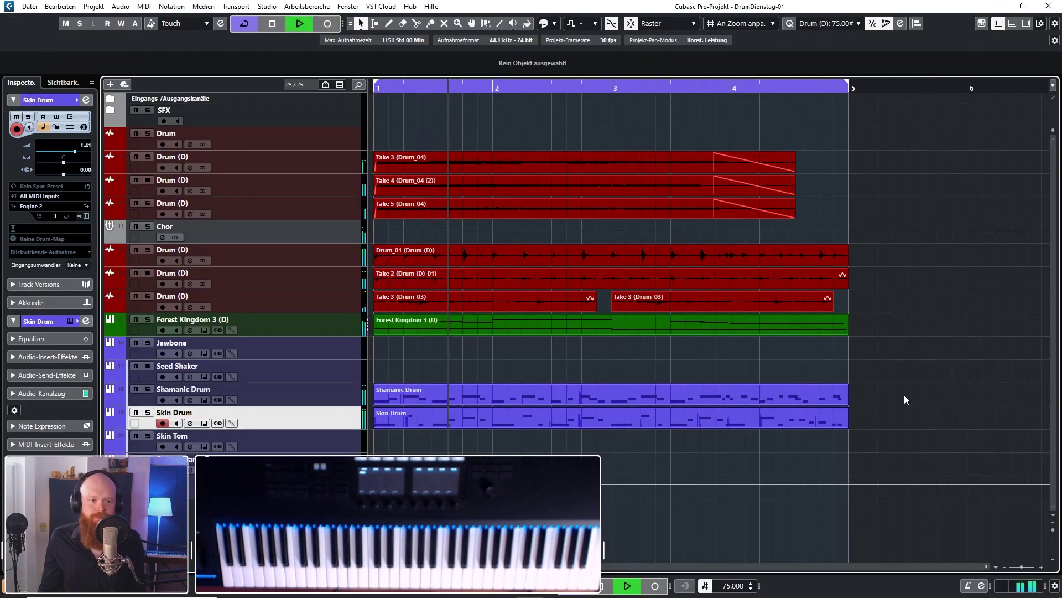
Record a new MIDI percussion part on the Seed Shaker track over bars 1 to 4.
click(346, 376)
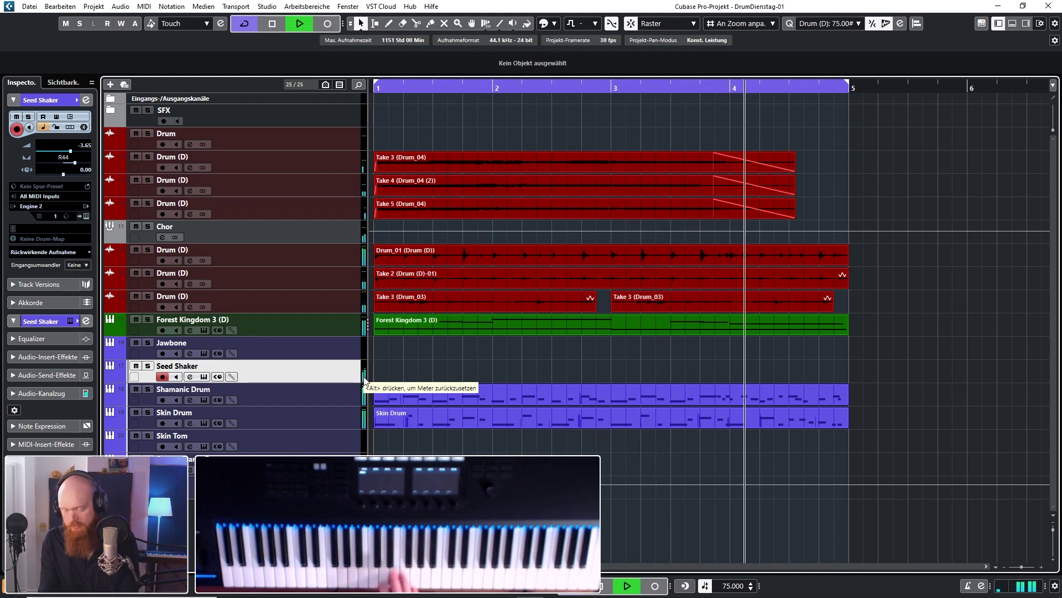
key(KP_Multiply)
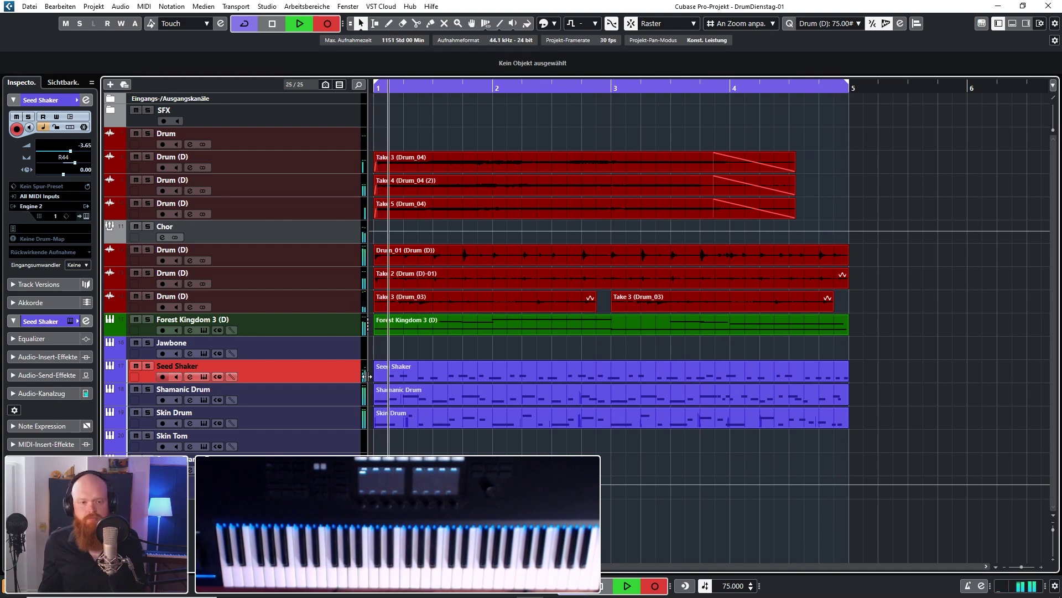
key(space)
Move the trailing C3 hit of the Seed Shaker part from bar 5 to bar 1 and quantize all its notes.
double_click(490, 370)
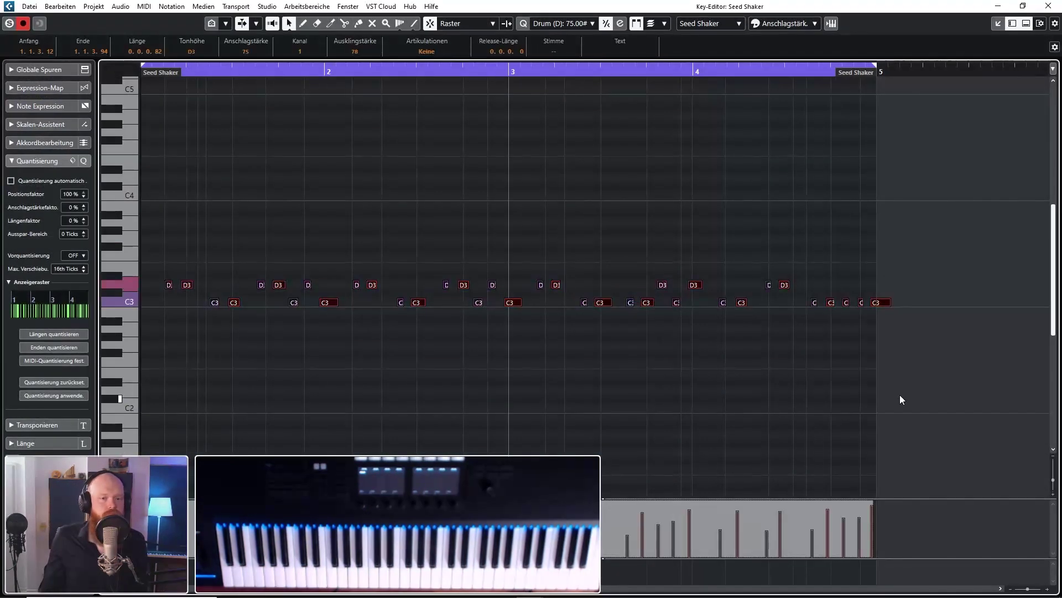
click(889, 342)
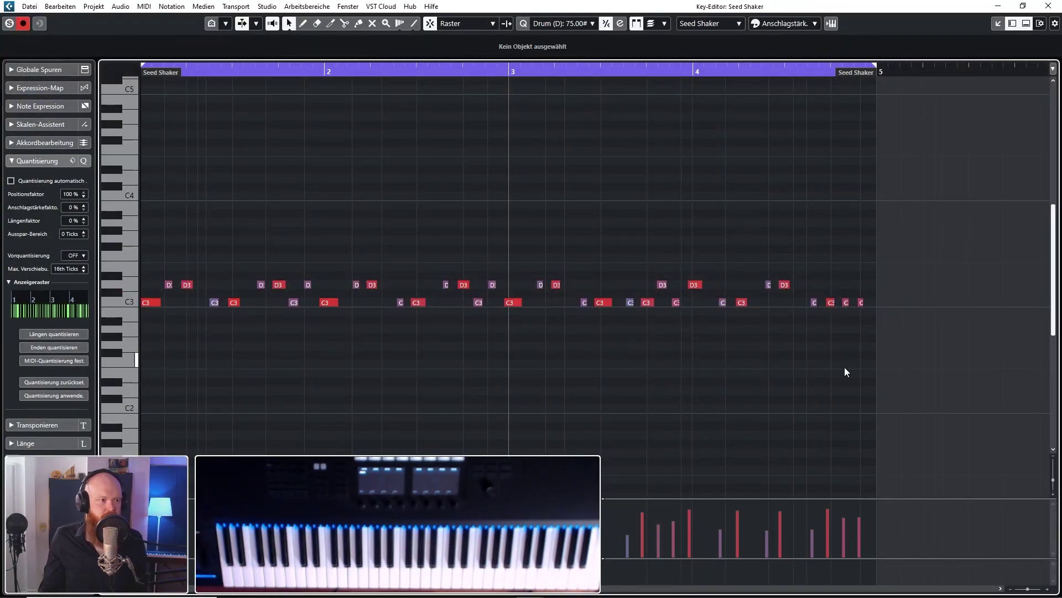
key(ctrl+a)
key(q)
key(space)
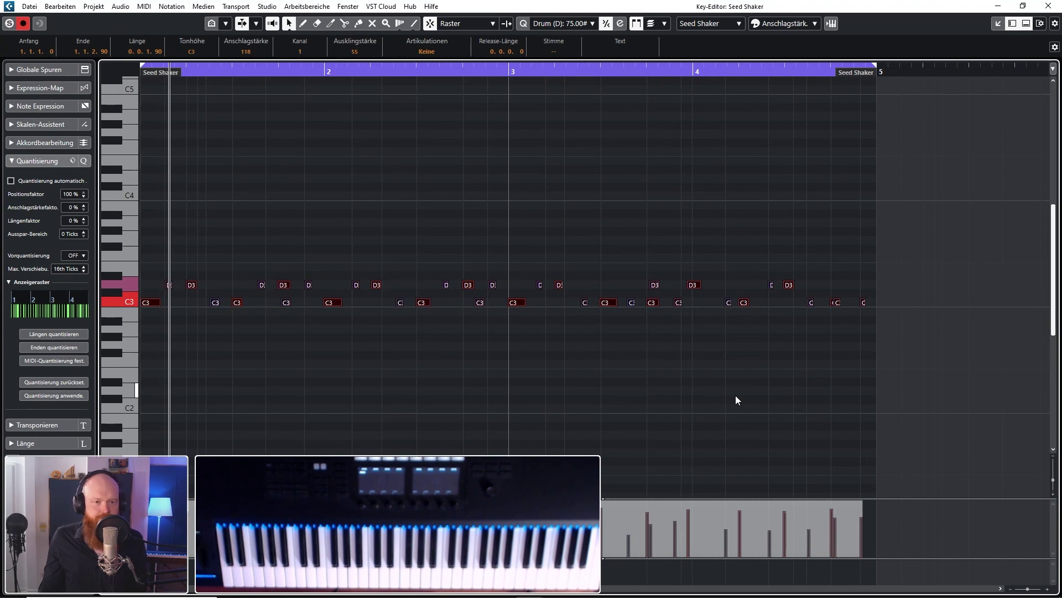
Separate the overlapping C3 hits at beat 4.4 of the Seed Shaker part by moving the second one later.
click(864, 386)
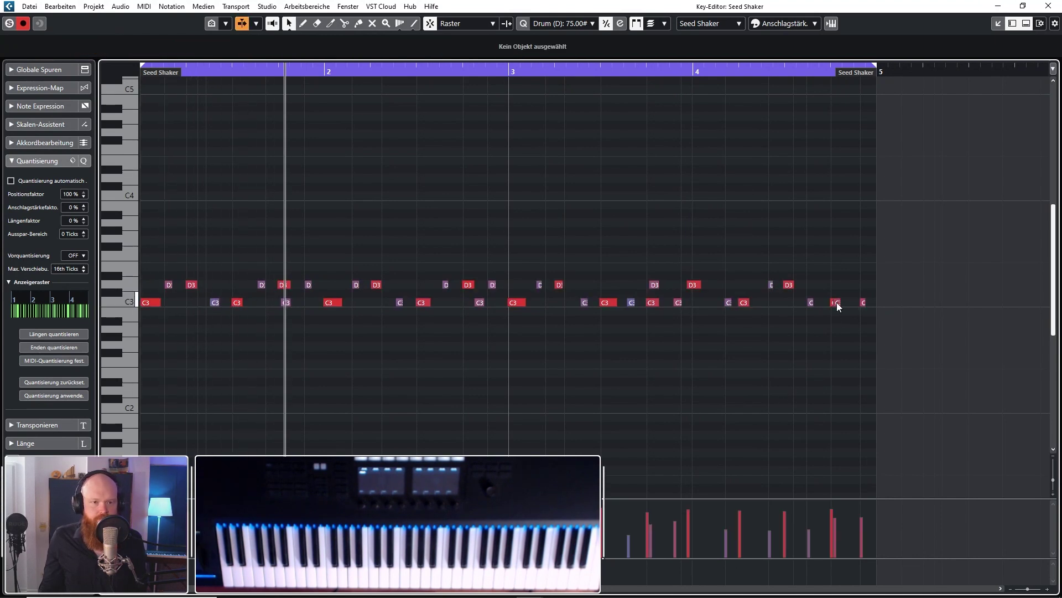
click(837, 303)
drag(838, 304, 852, 306)
click(853, 343)
click(868, 364)
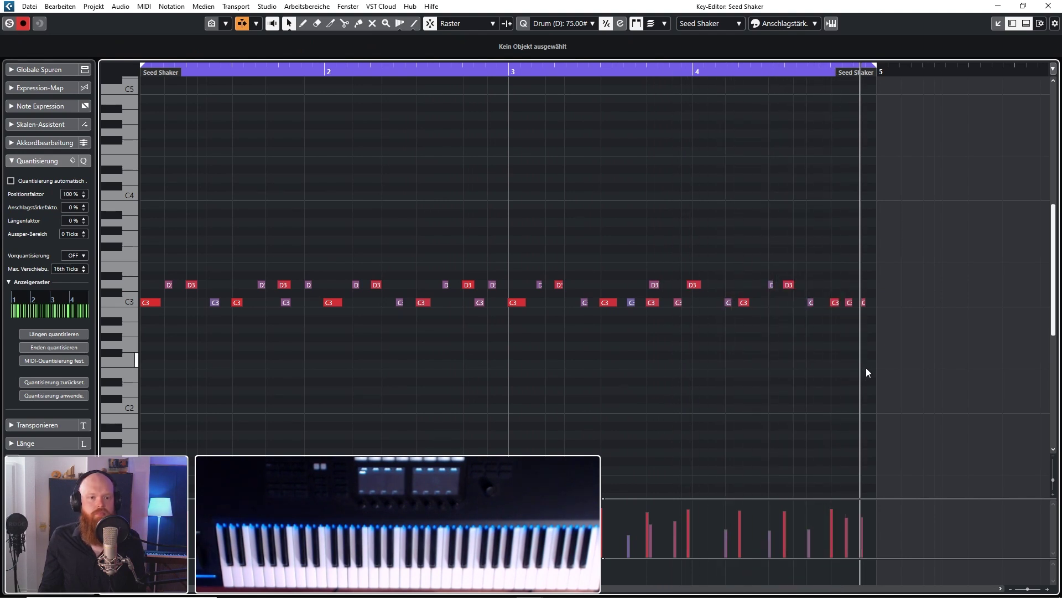
Move the D3 hit near bar 4 to 3.4.4.117 and the D3 hit after beat 3.4 to just before bar 4.
scroll(835, 359, up, 2)
drag(624, 285, 634, 287)
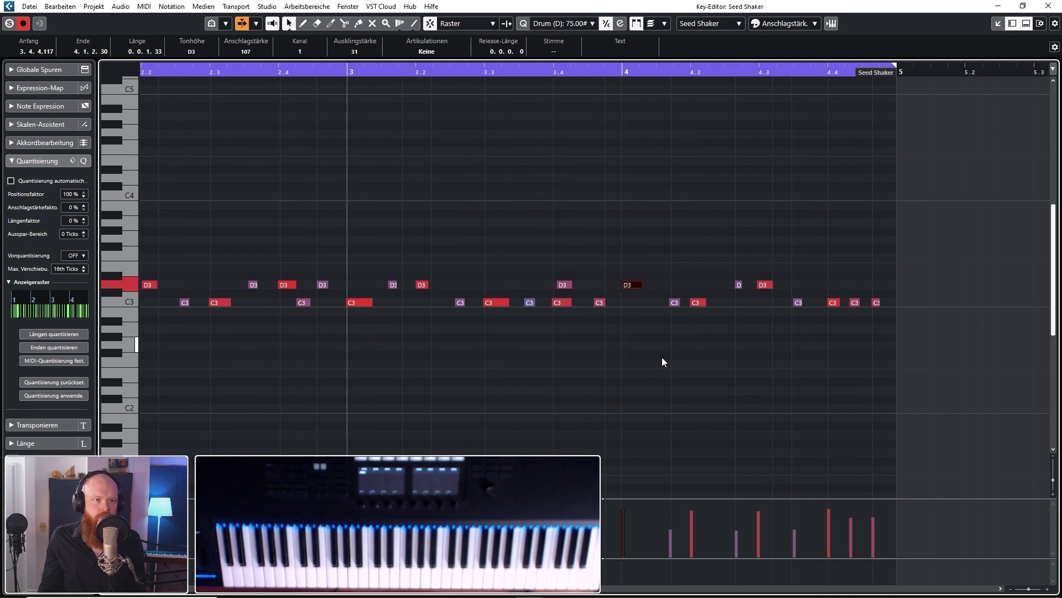
click(815, 394)
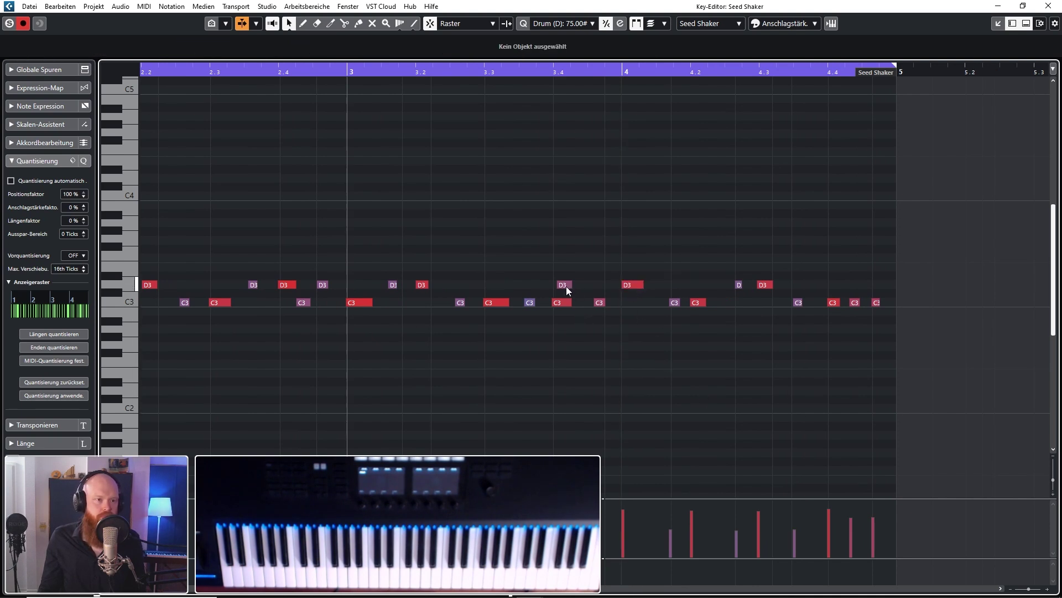
drag(566, 287, 610, 286)
click(636, 326)
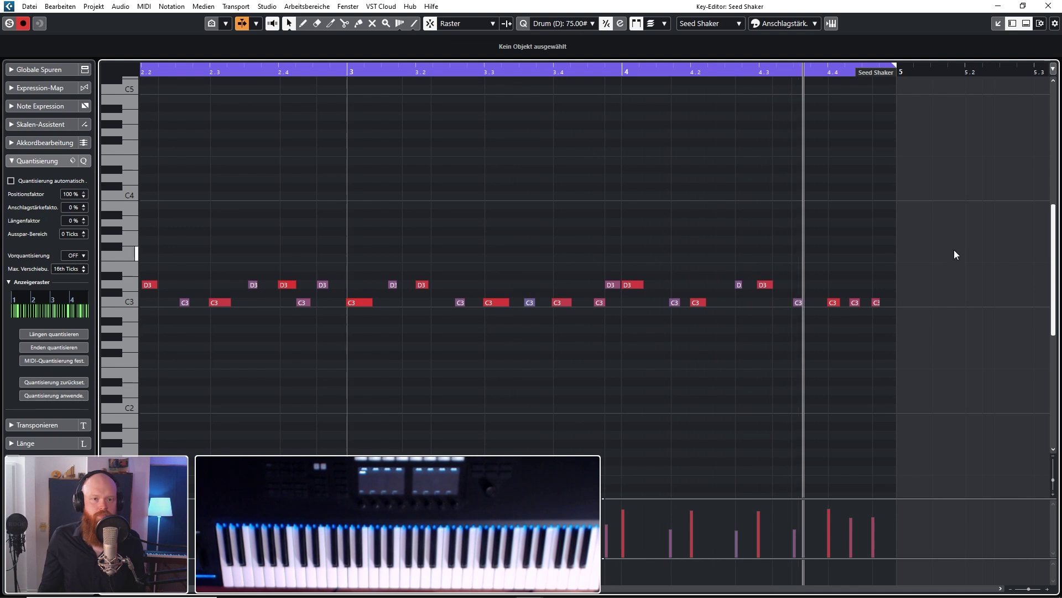
click(1049, 6)
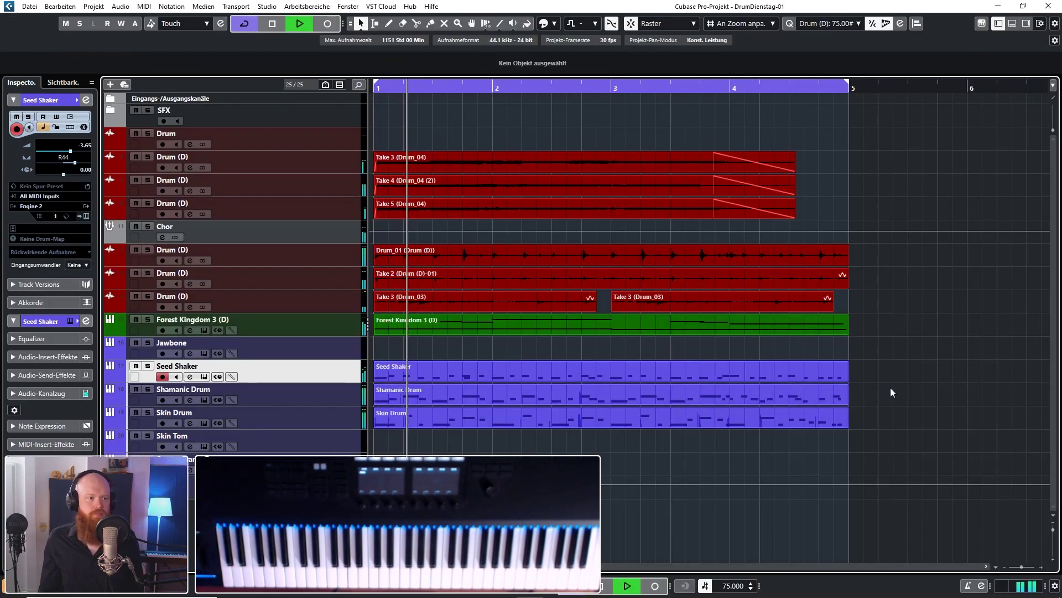
Rehearse a Square Frame Drum part against the arrangement and record it on its own track from bar 1.
key(space)
click(324, 351)
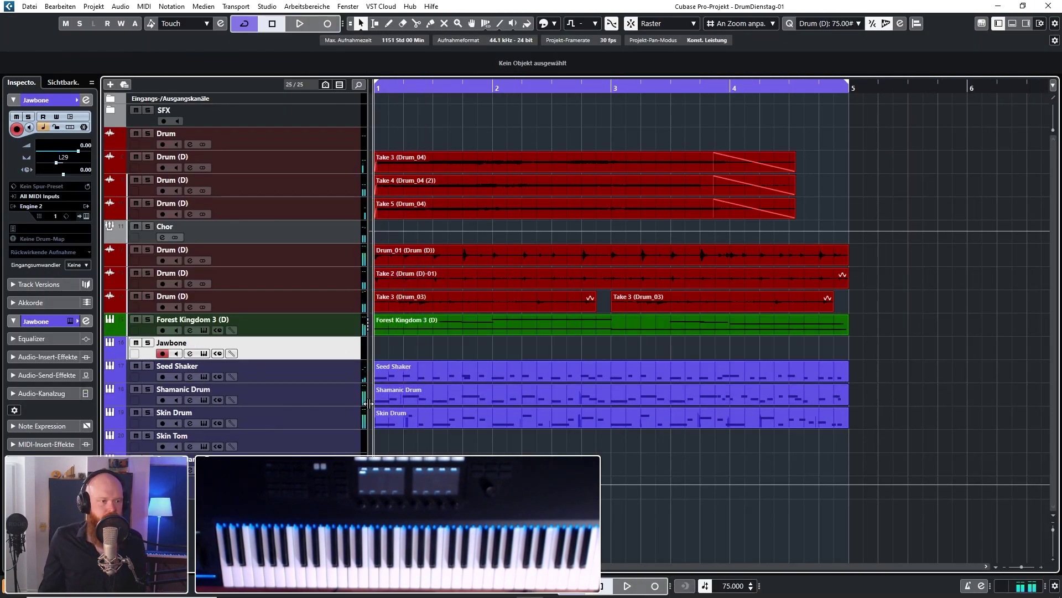
click(332, 462)
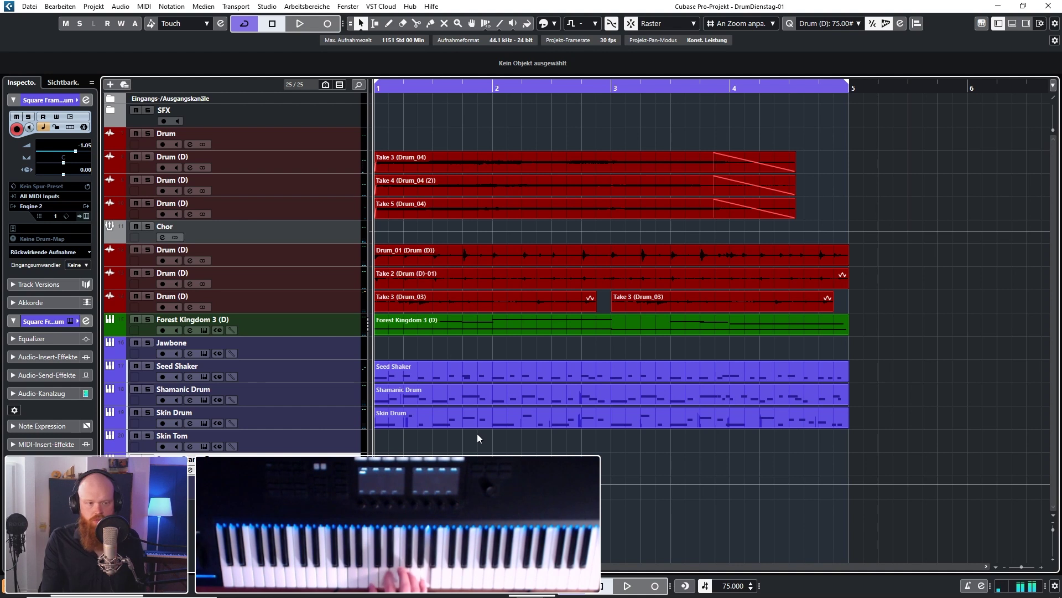
key(space)
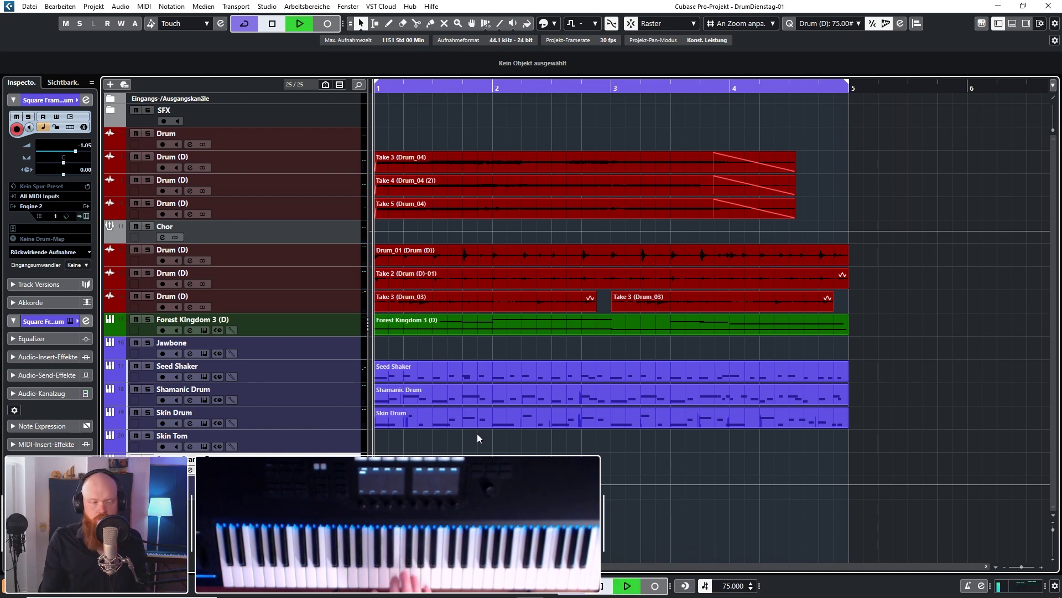
key(space)
key(space)
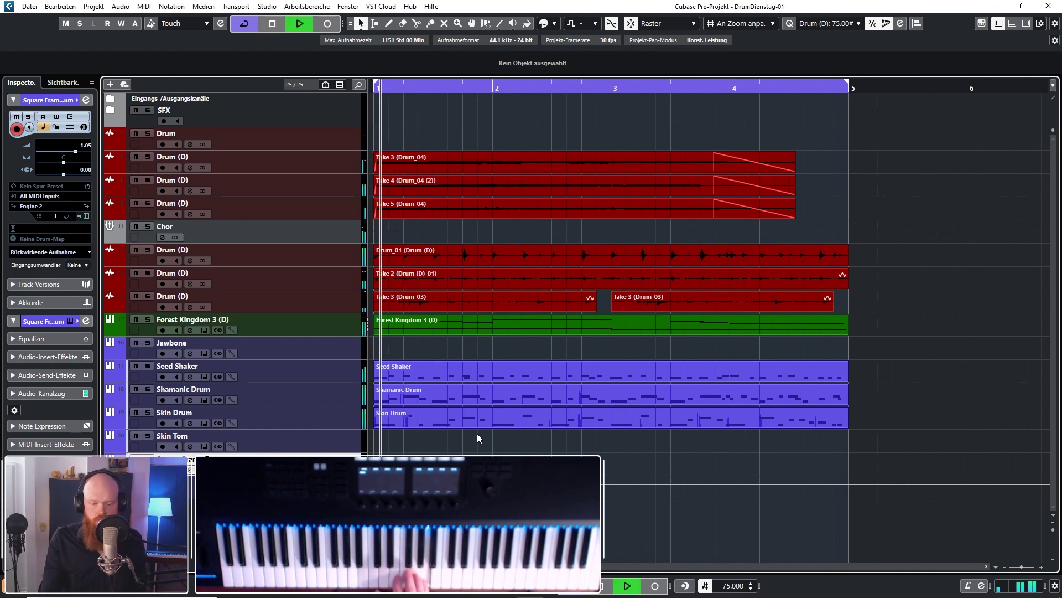
key(space)
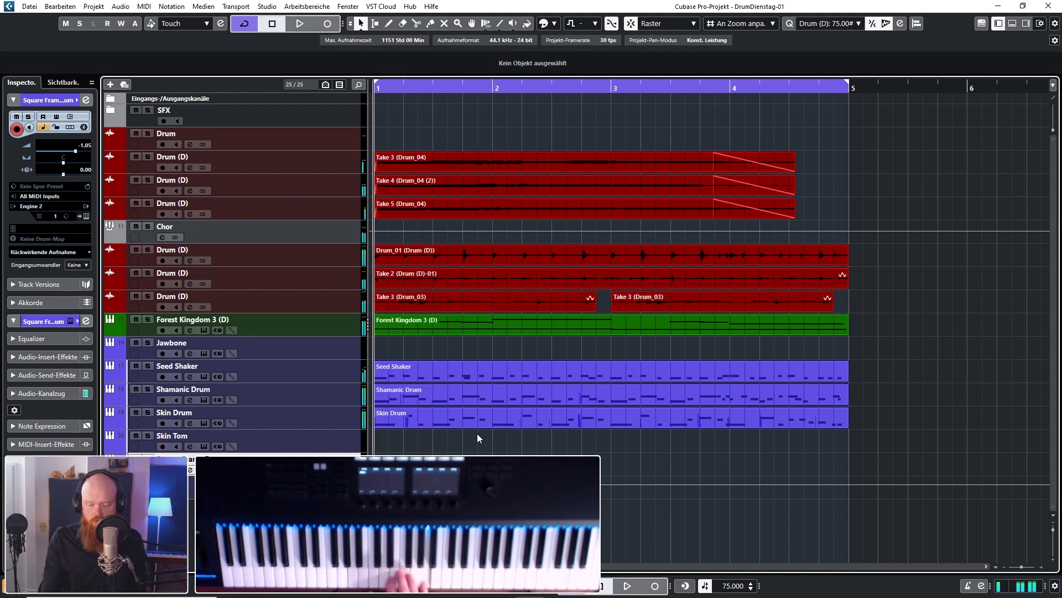
key(space)
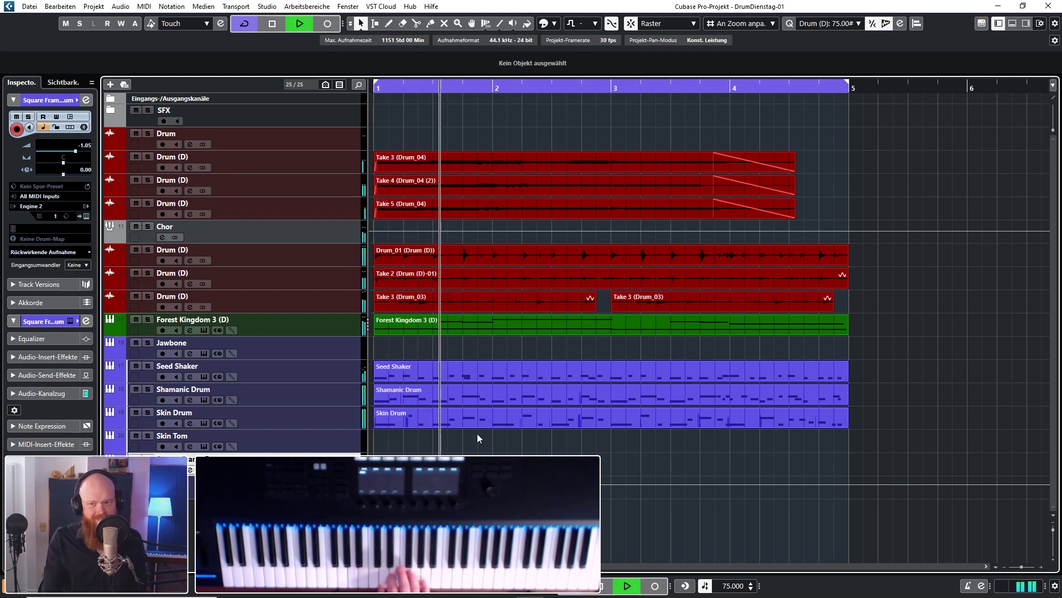
key(space)
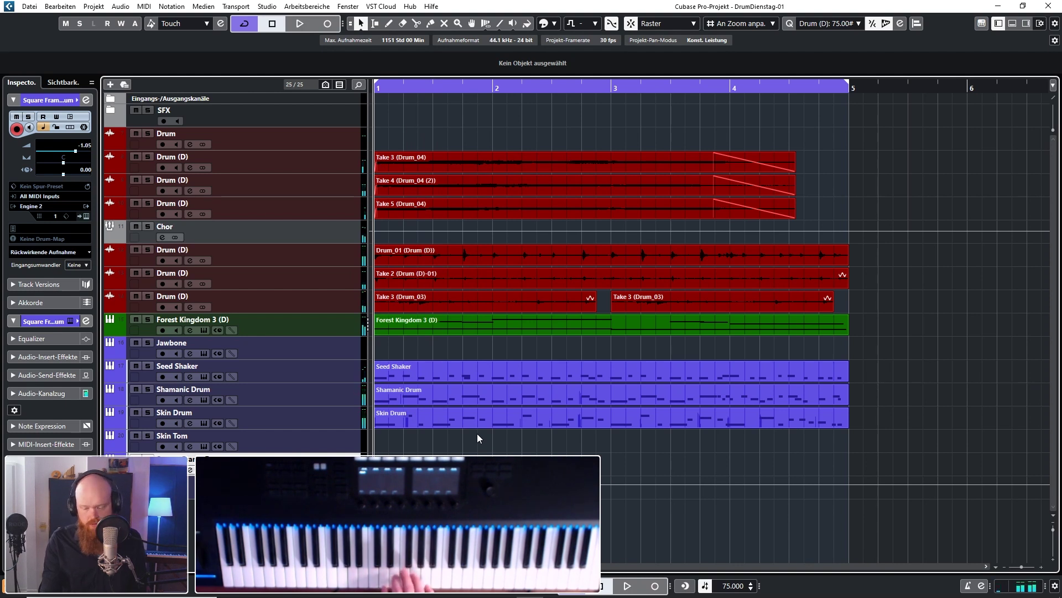
key(KP_Multiply)
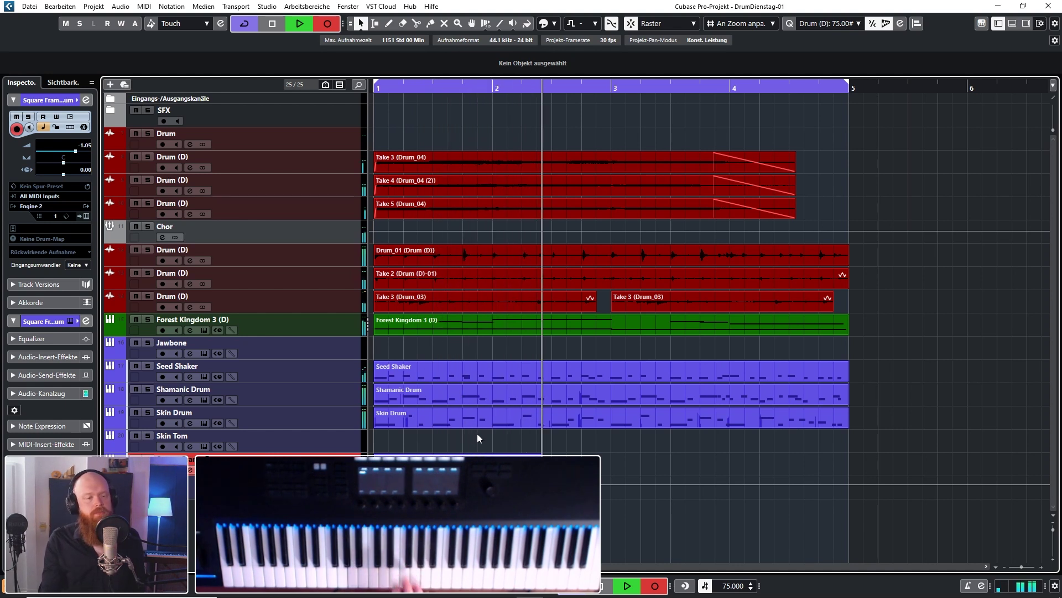
key(space)
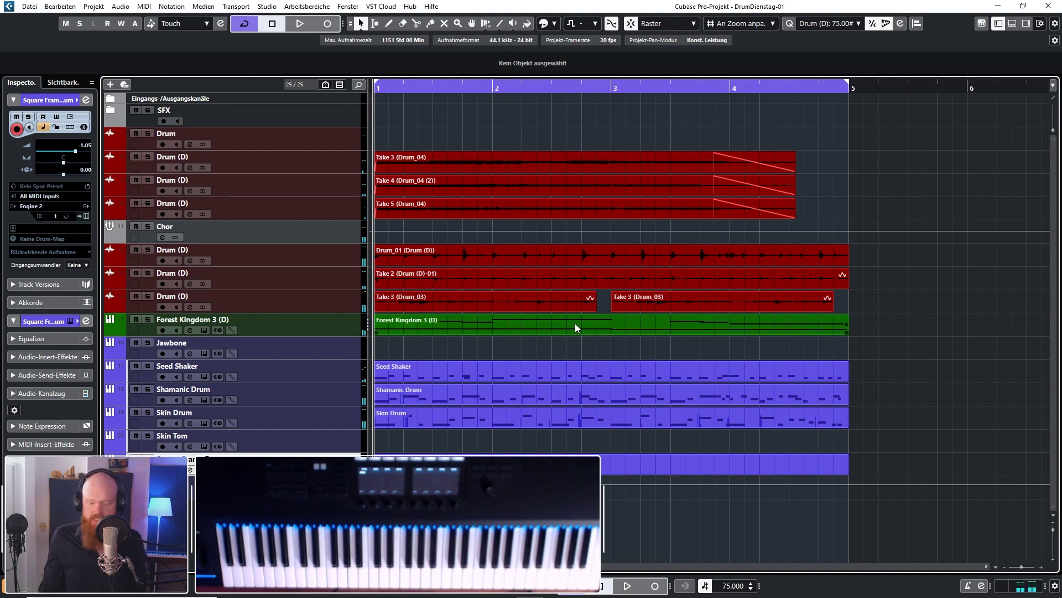
Align the A3 hit at bar 2 and the F3 hit near beat 2.2 of the Square Frame Drum part to the grid.
double_click(518, 460)
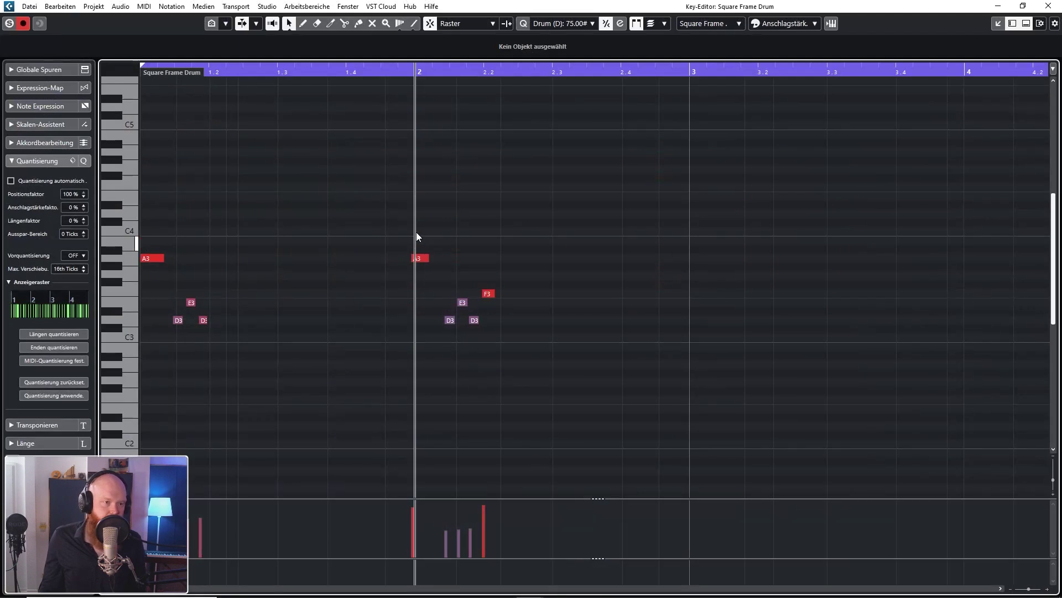
click(420, 258)
click(464, 387)
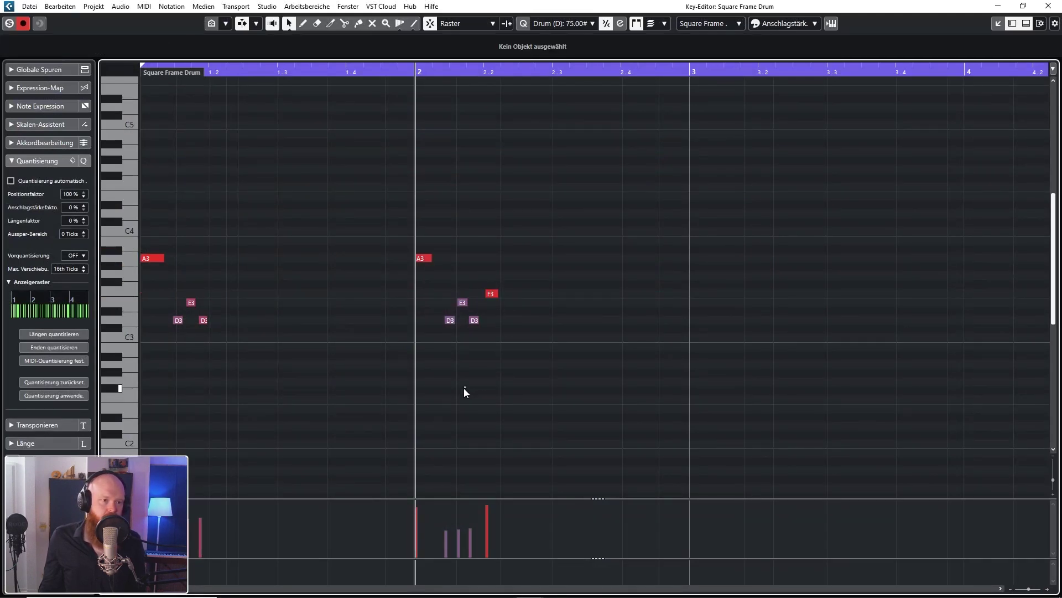
Move the D3, E3, D3 group before beat 2.2 so it starts at 2.1.3.19, and play the passage.
key(space)
ctrl+scroll(435, 409, up, 2)
key(space)
ctrl+scroll(434, 408, up, 1)
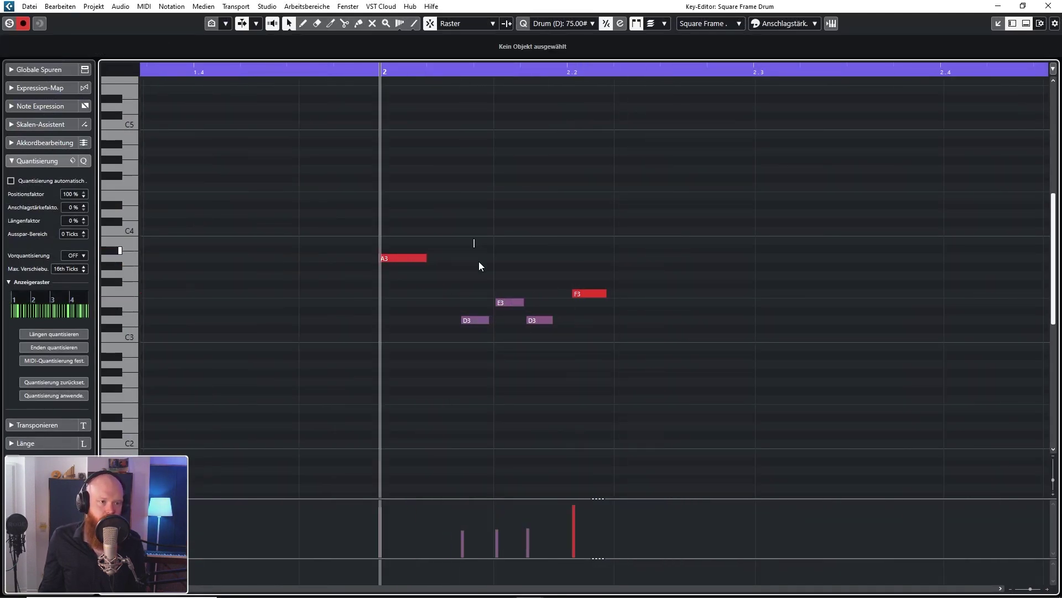
drag(474, 244, 540, 332)
drag(466, 322, 476, 324)
key(space)
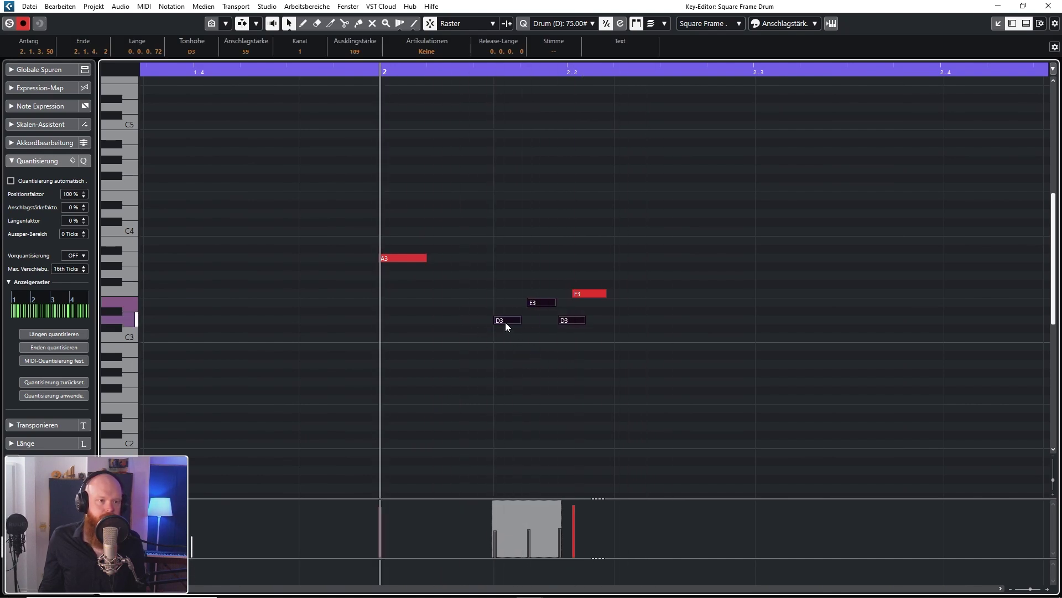
drag(495, 327, 496, 327)
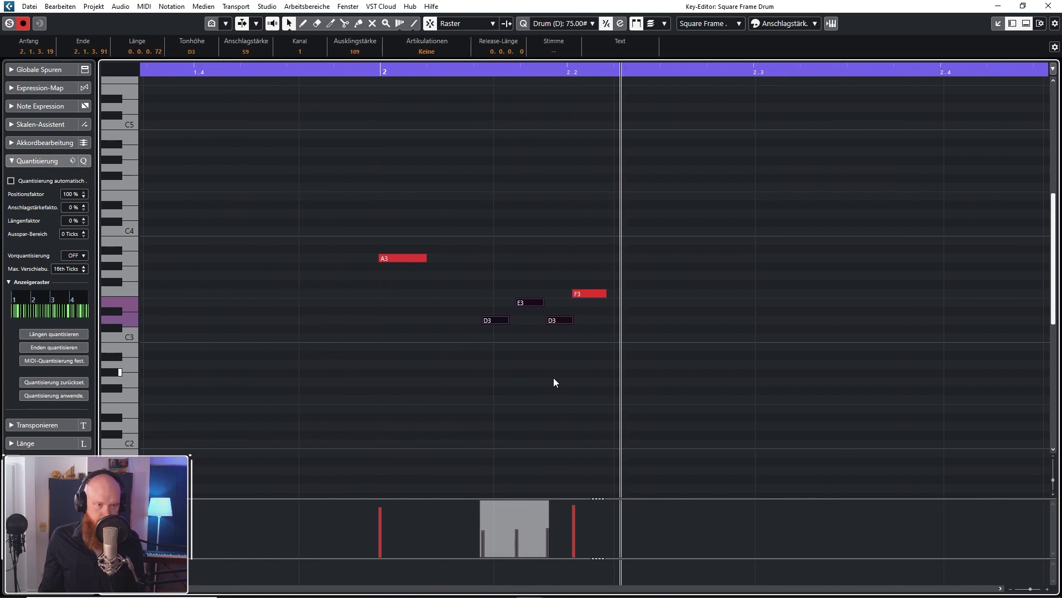
click(578, 384)
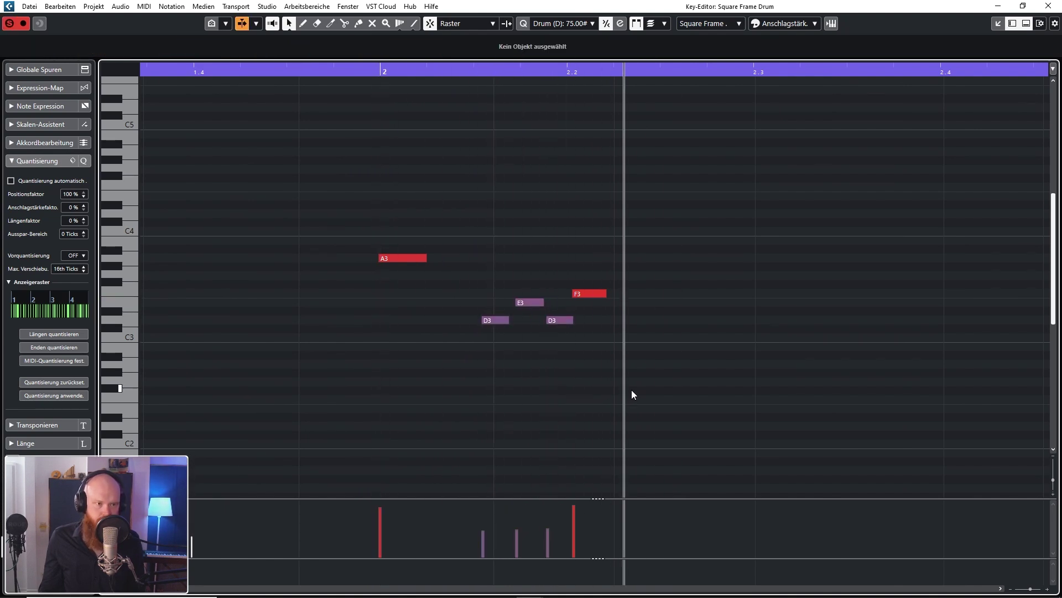
Replace the Square Frame Drum notes in bar 1 with a copy of the five notes from bar 2.
key(g)
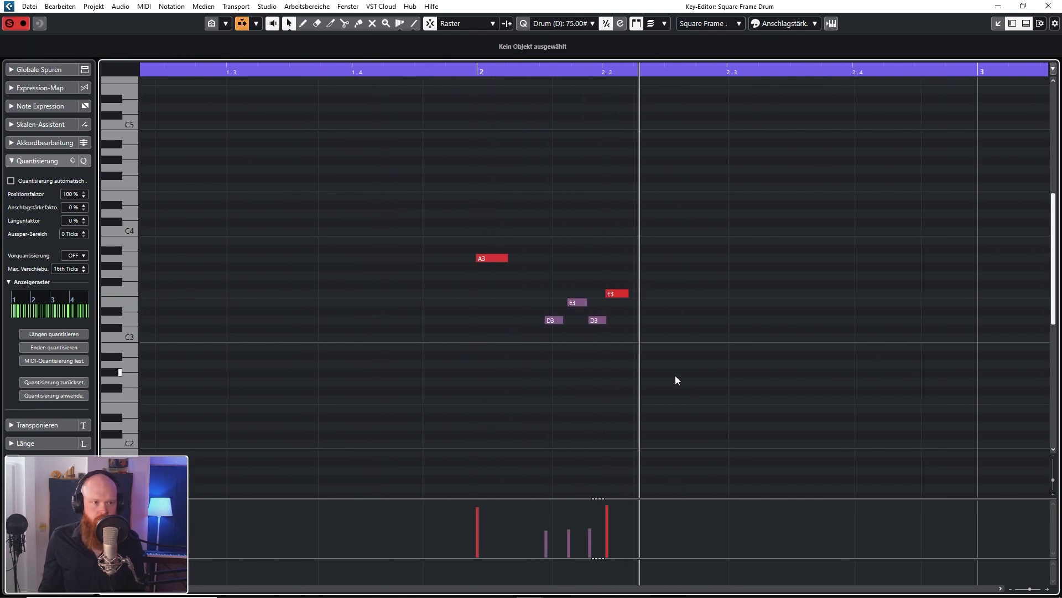
key(g)
key(Right)
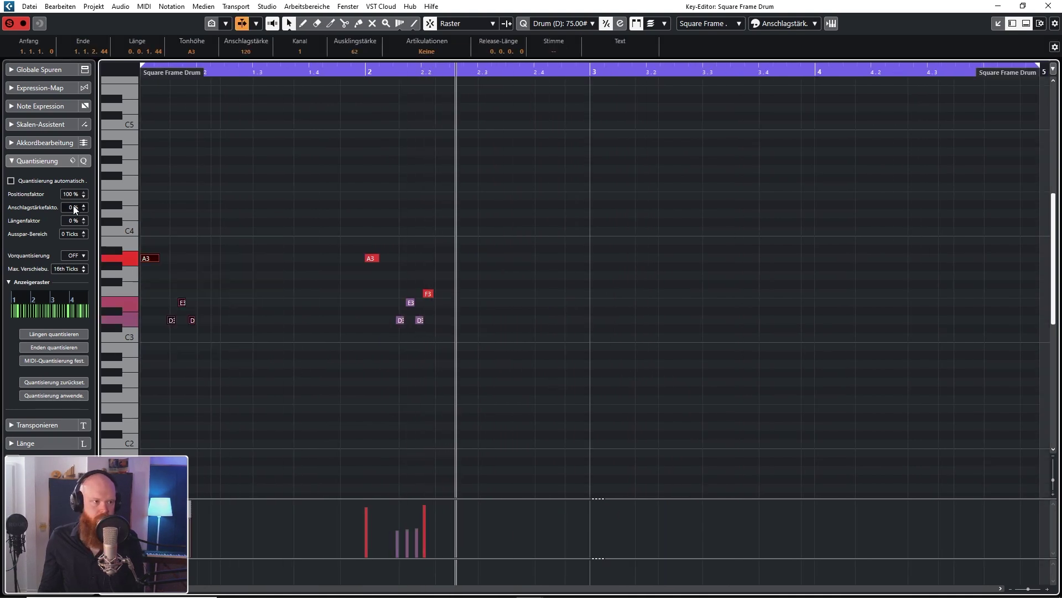
drag(316, 230, 477, 382)
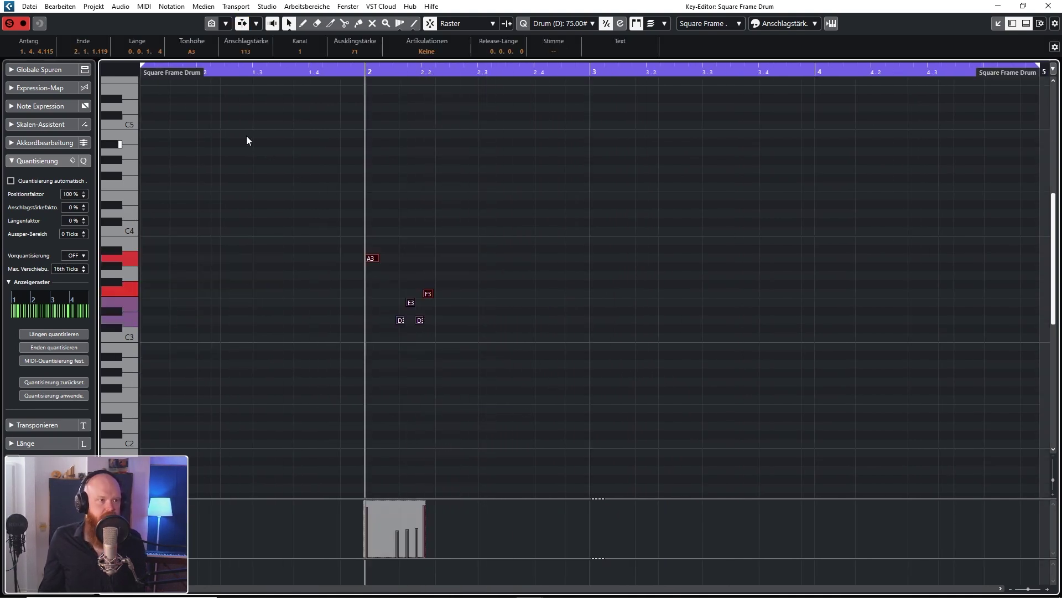
key(h)
key(ctrl+v)
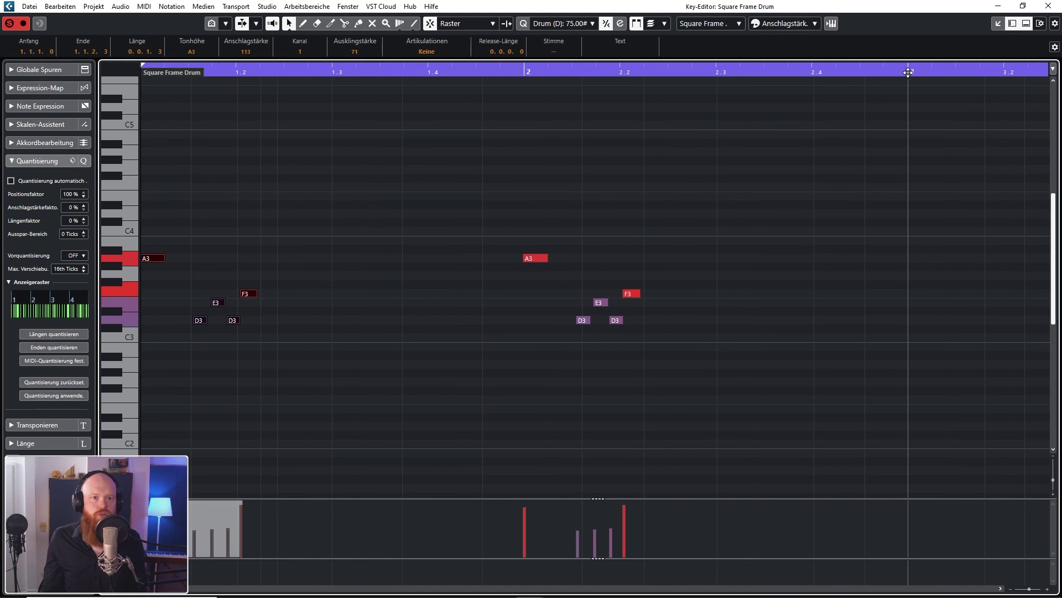
Paste the copied five-note Square Frame Drum figure at bar 3 and play the part.
key(ctrl+v)
key(g)
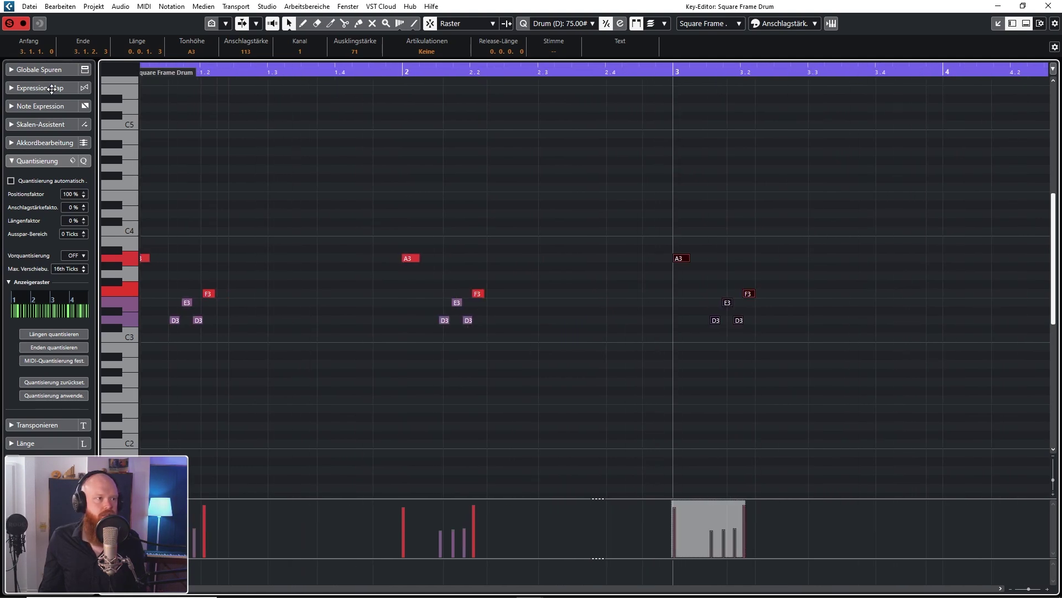
key(h)
click(449, 167)
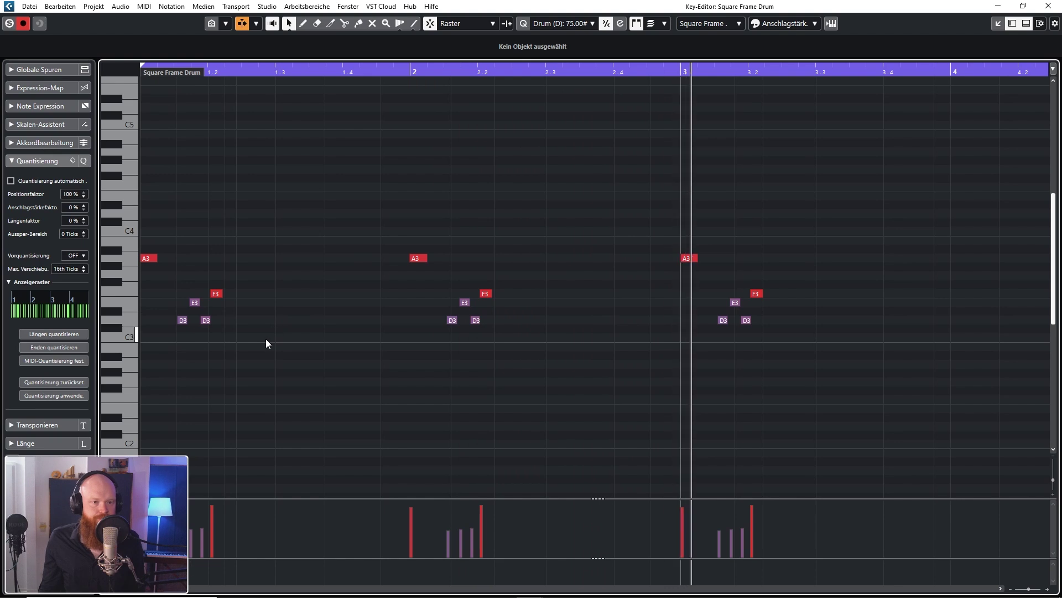
key(space)
Nudge the E3 note in bar 1 slightly earlier and the E3 and second D3 notes in bar 3 slightly off their copied positions.
drag(199, 316, 207, 317)
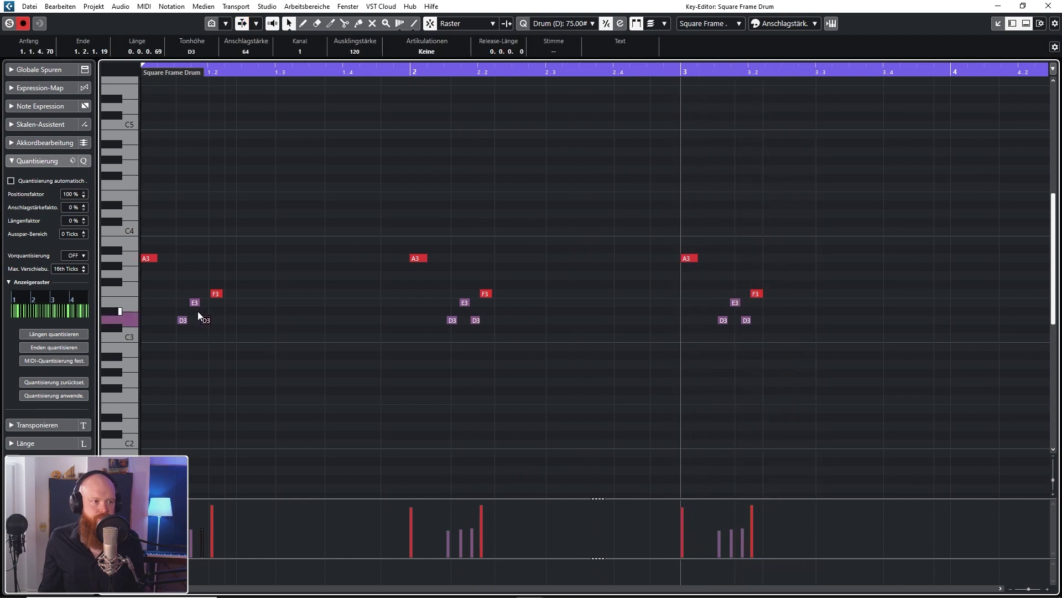
key(ctrl+z)
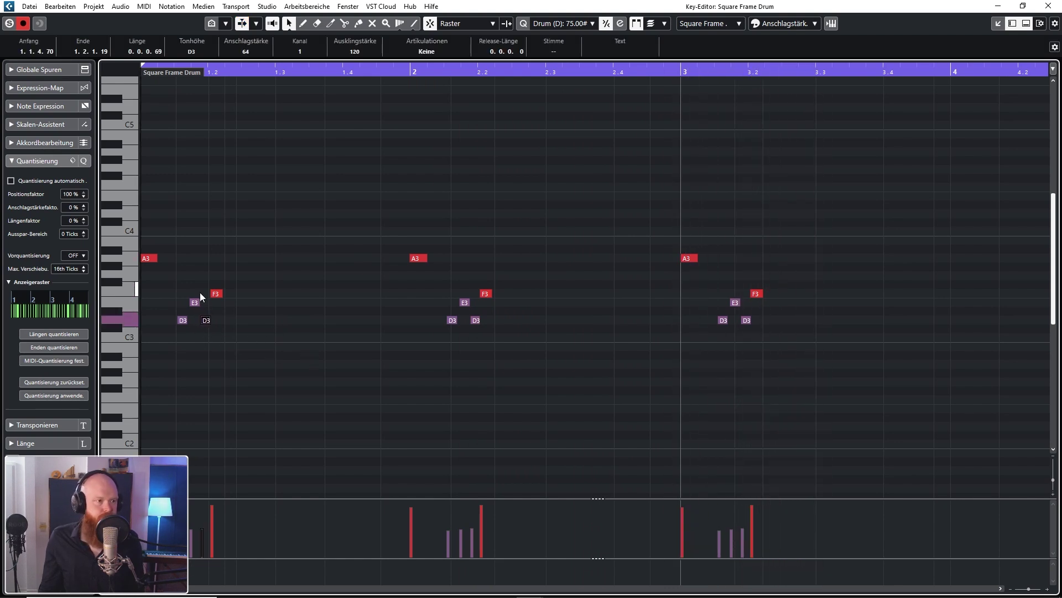
click(194, 303)
drag(734, 303, 739, 305)
key(ctrl+z)
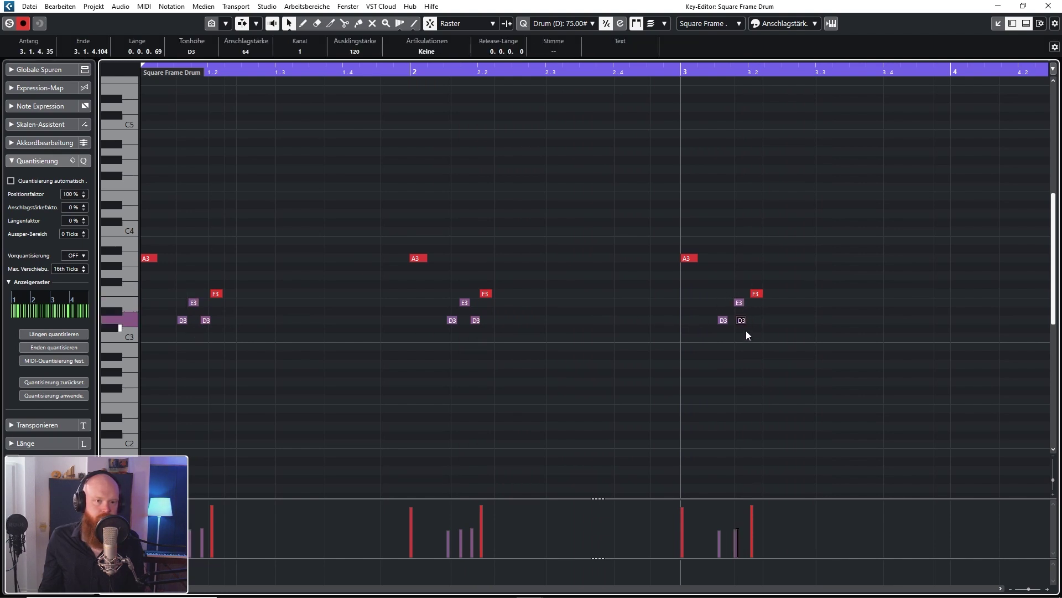
Shorten the D3 note just before beat 3.2 so it starts at 3.1.4.82, and lower its velocity.
scroll(742, 323, up, 3)
drag(722, 320, 732, 323)
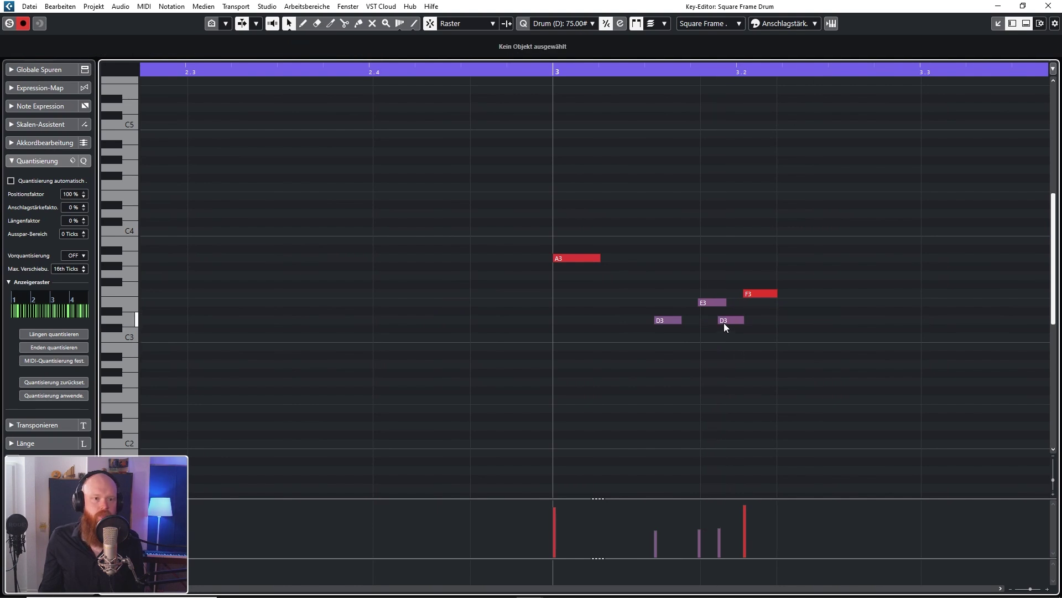
drag(723, 323, 725, 322)
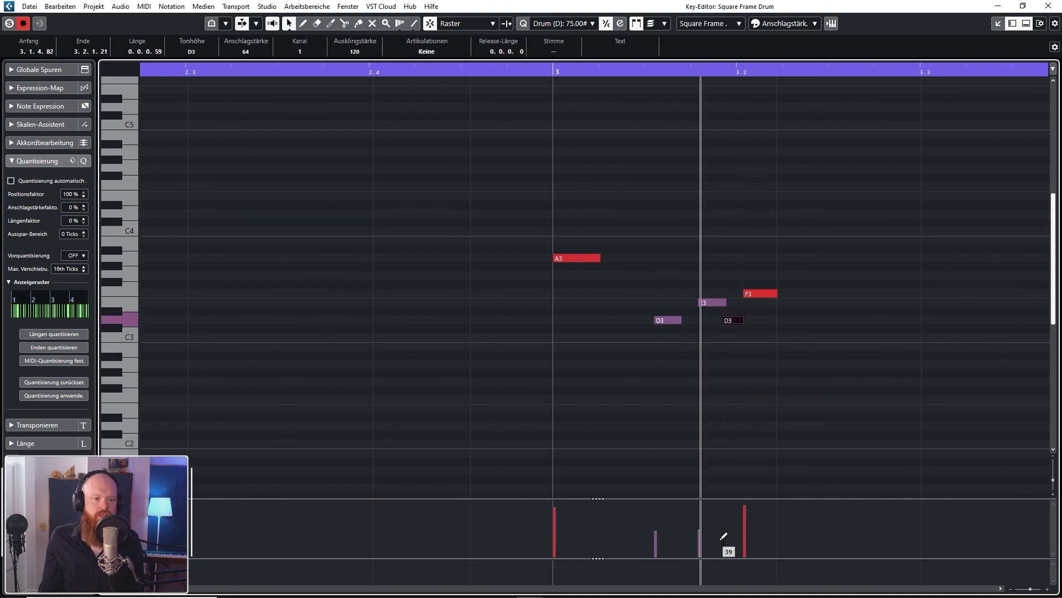
scroll(803, 393, down, 3)
click(789, 396)
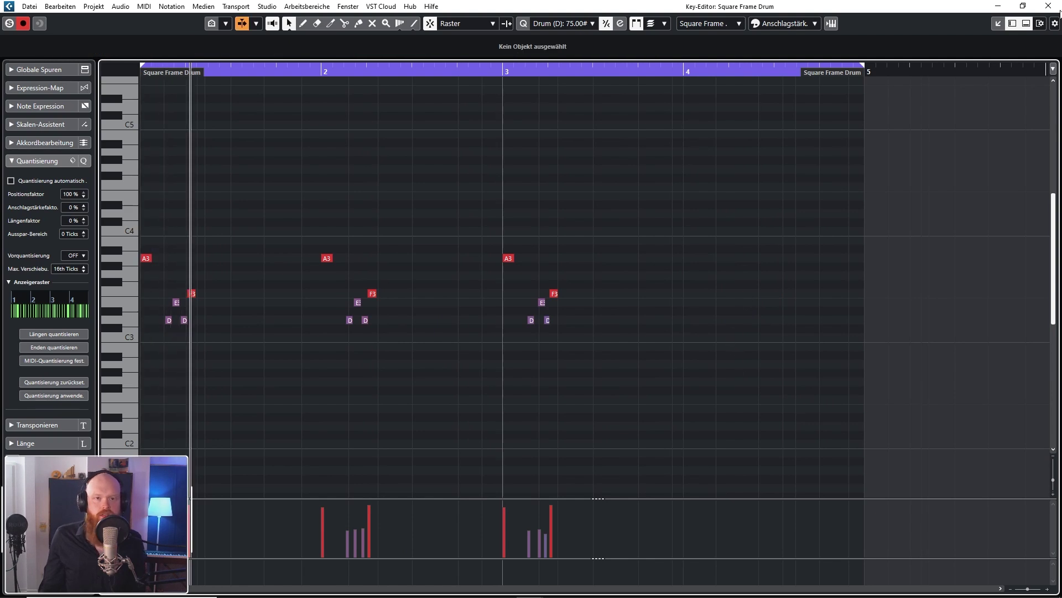
Play the full arrangement from the project view and lower the Drum (D) track holding the Take 3 (Drum_03) clips to -28.5 dB.
key(ctrl+e)
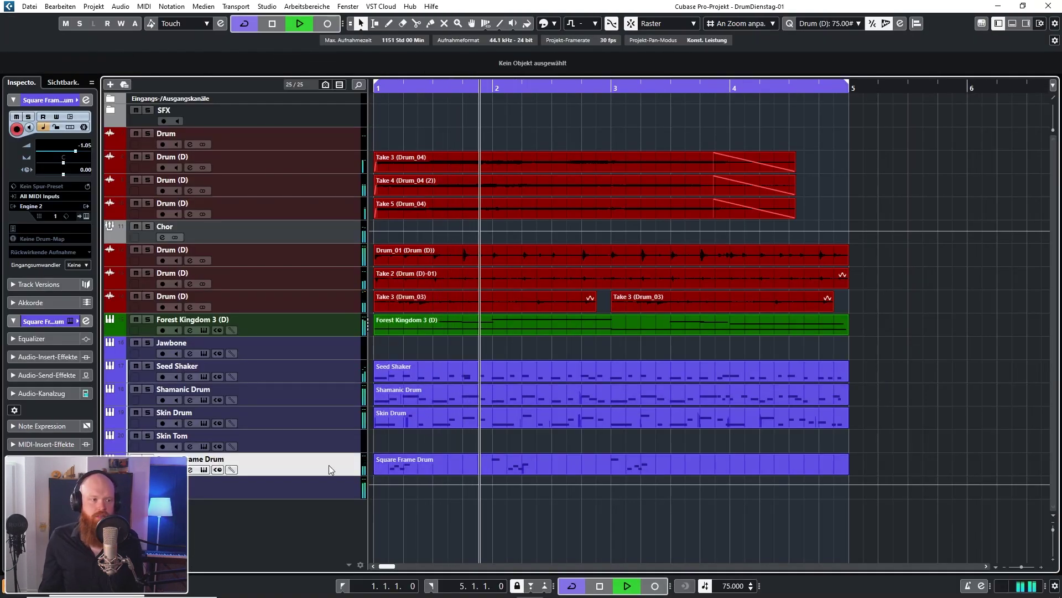
key(space)
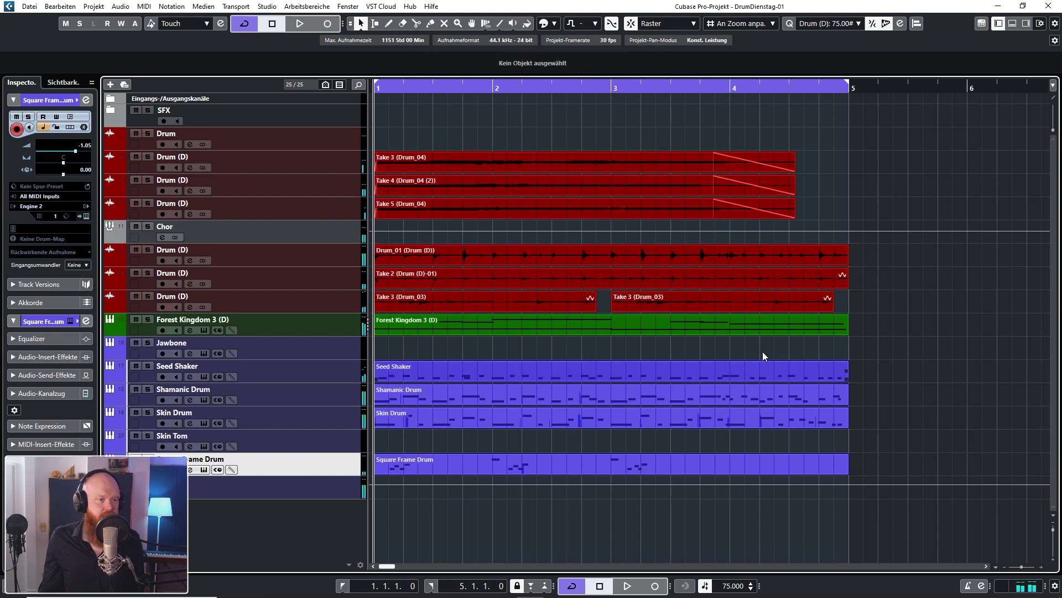
key(space)
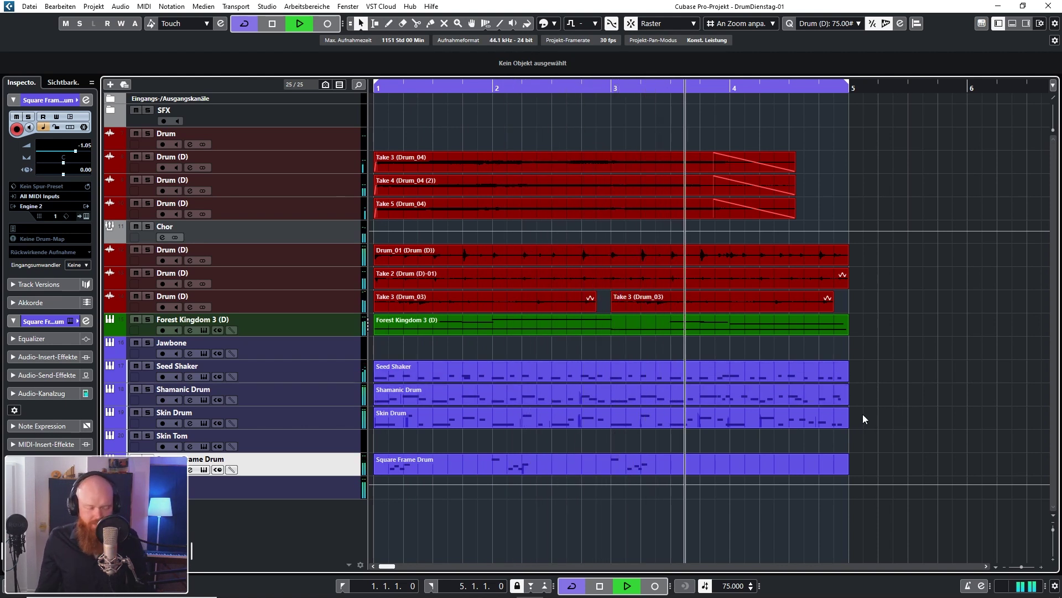
click(311, 300)
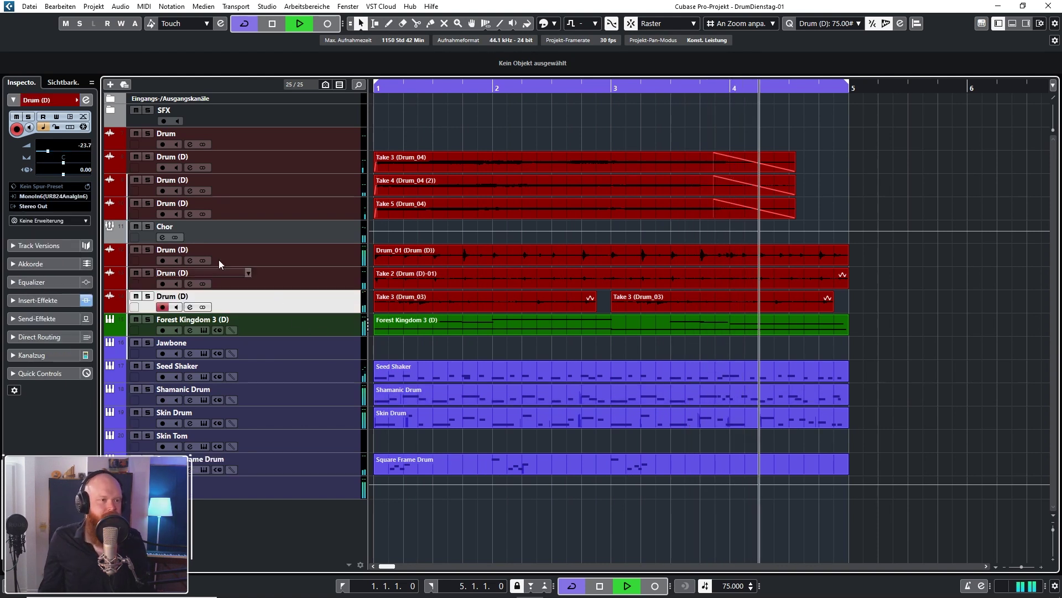
scroll(62, 145, down, 5)
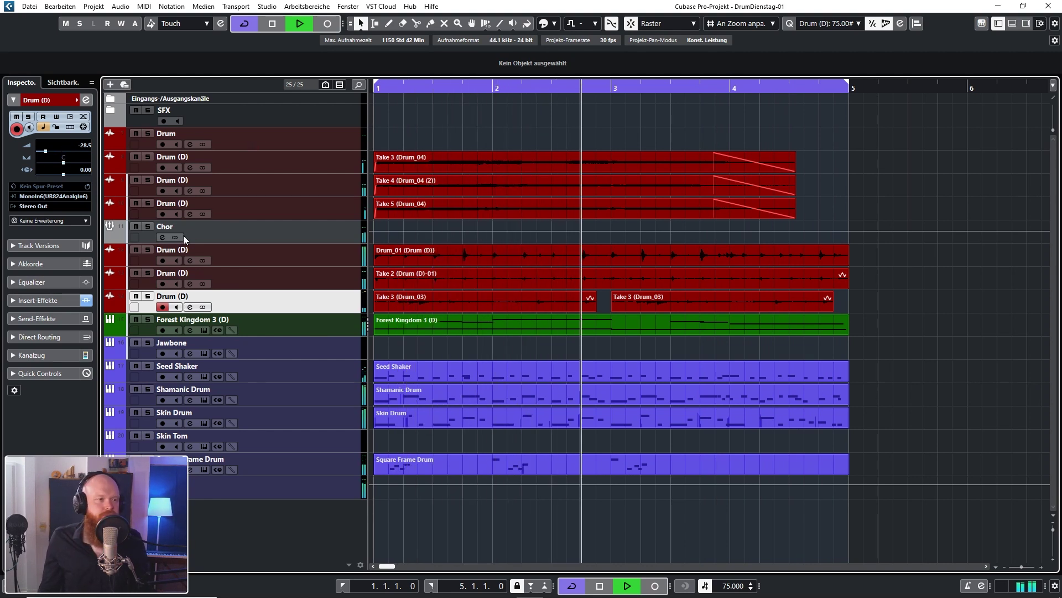
Boost the Chor EQ by 2.2 dB at 93.5 Hz, cut 3.5 dB at 2070 Hz, and set the low band to Parametric I.
click(162, 237)
drag(750, 220, 578, 220)
drag(723, 231, 650, 231)
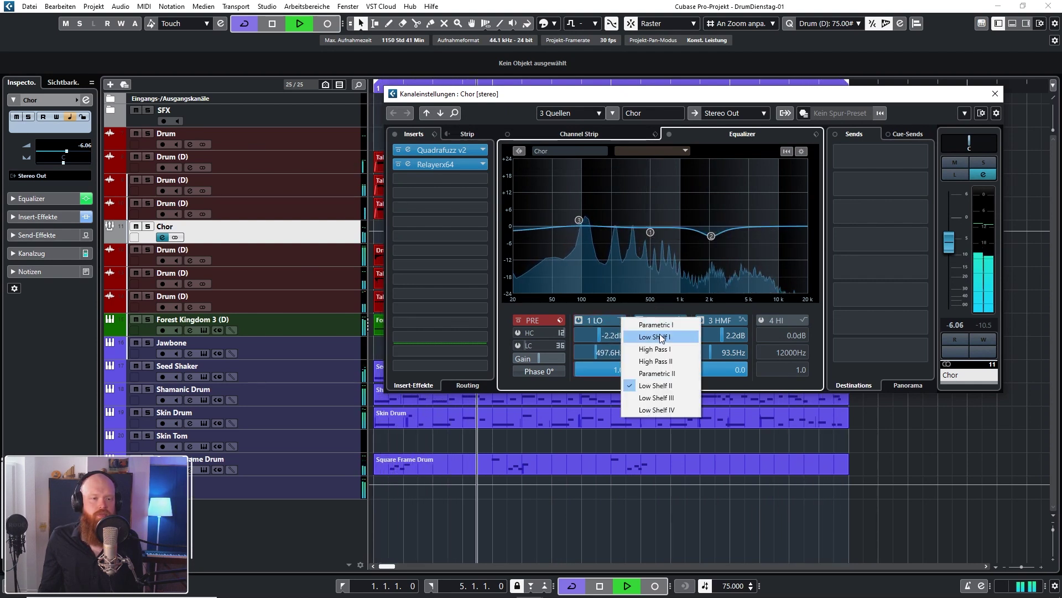
click(647, 326)
Set the Chor EQ's low band to -3.3 dB at 374.2 Hz and its high band to -3.0 dB at 5992 Hz, checking it during playback.
drag(650, 233, 638, 236)
drag(772, 236, 756, 235)
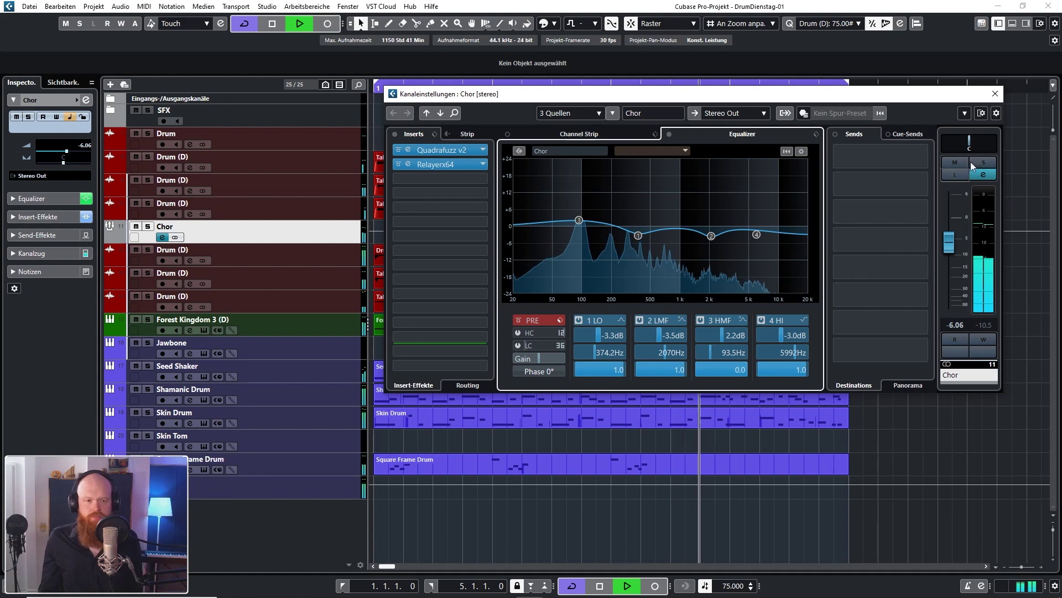
click(996, 94)
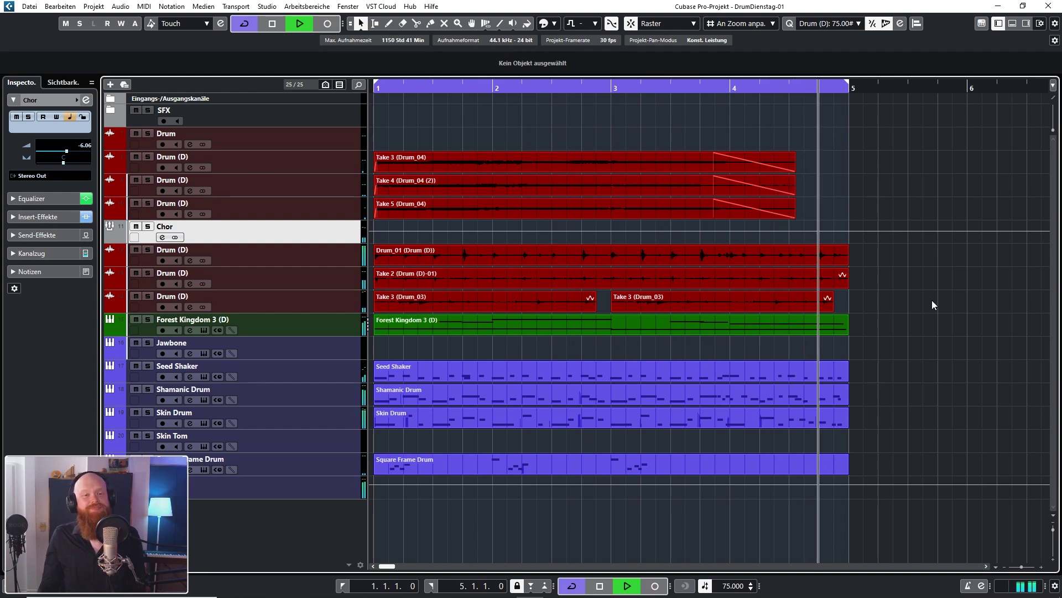
key(space)
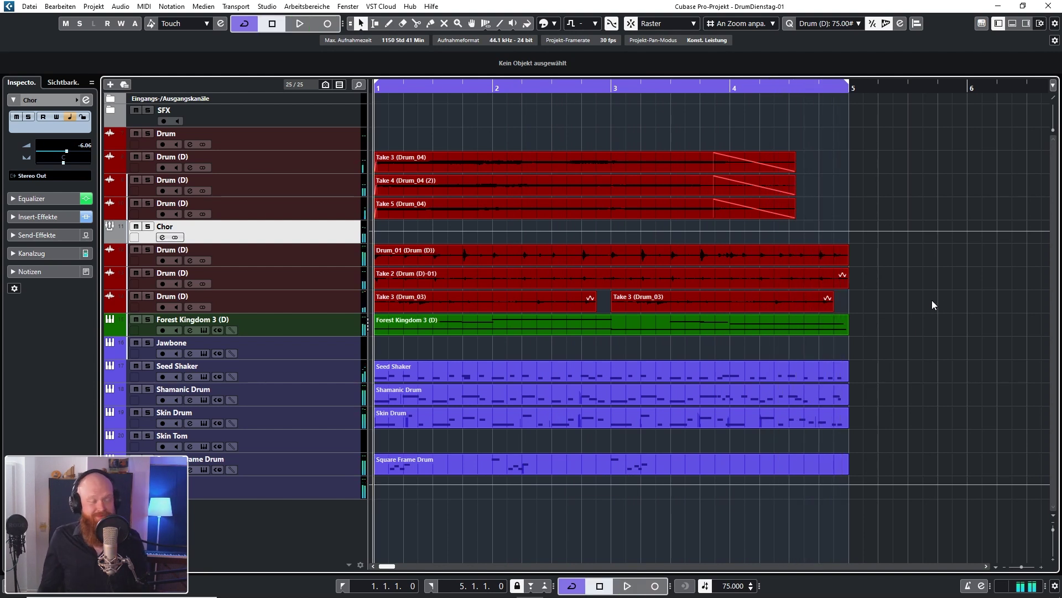